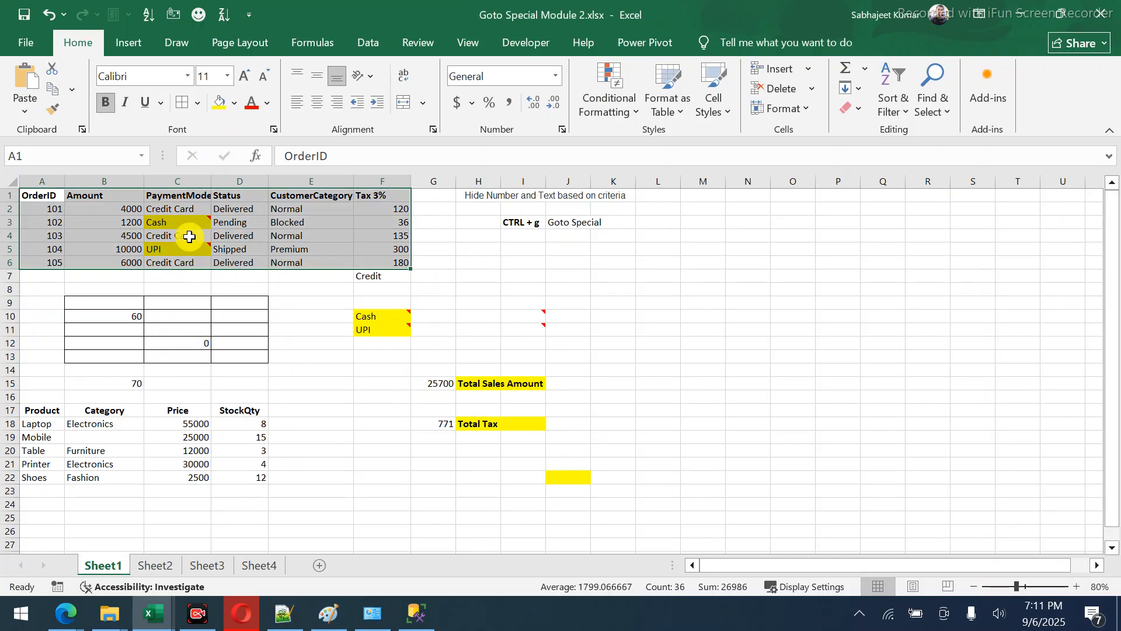
# Look through Sheet2 and Sheet3, ending on Sheet4 with the order tables.
pyautogui.click(187, 227)
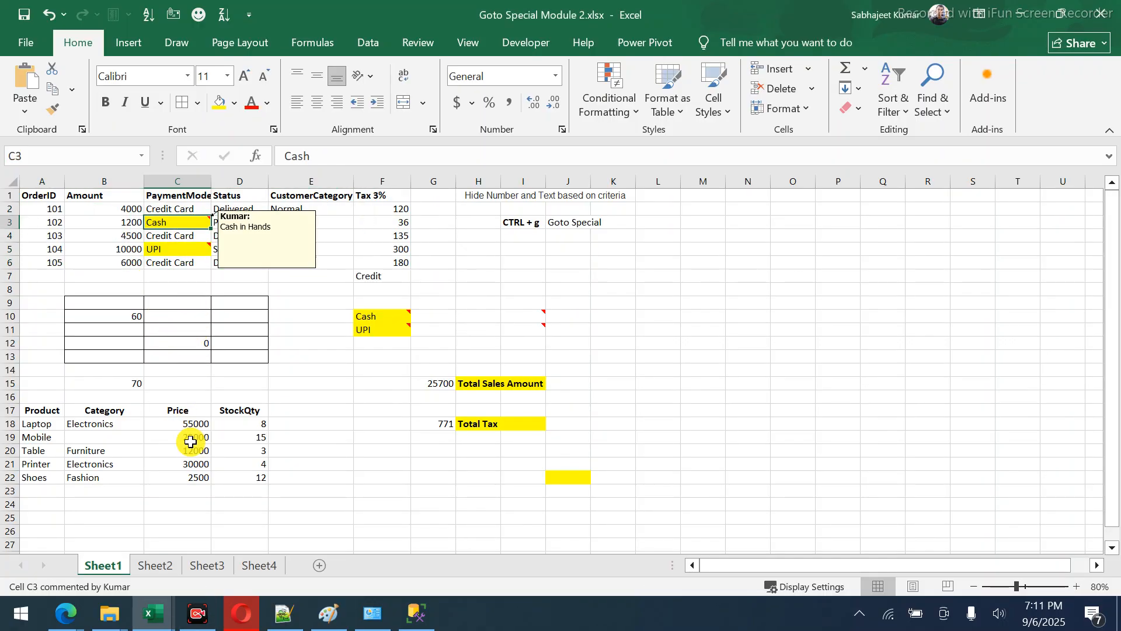
pyautogui.click(149, 566)
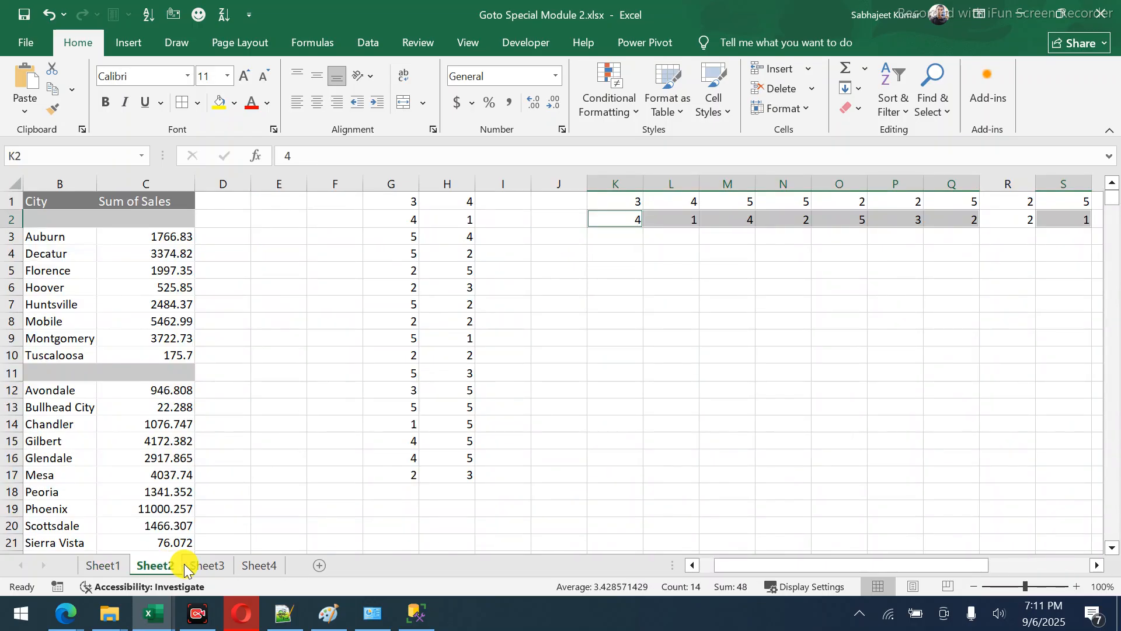
pyautogui.click(202, 565)
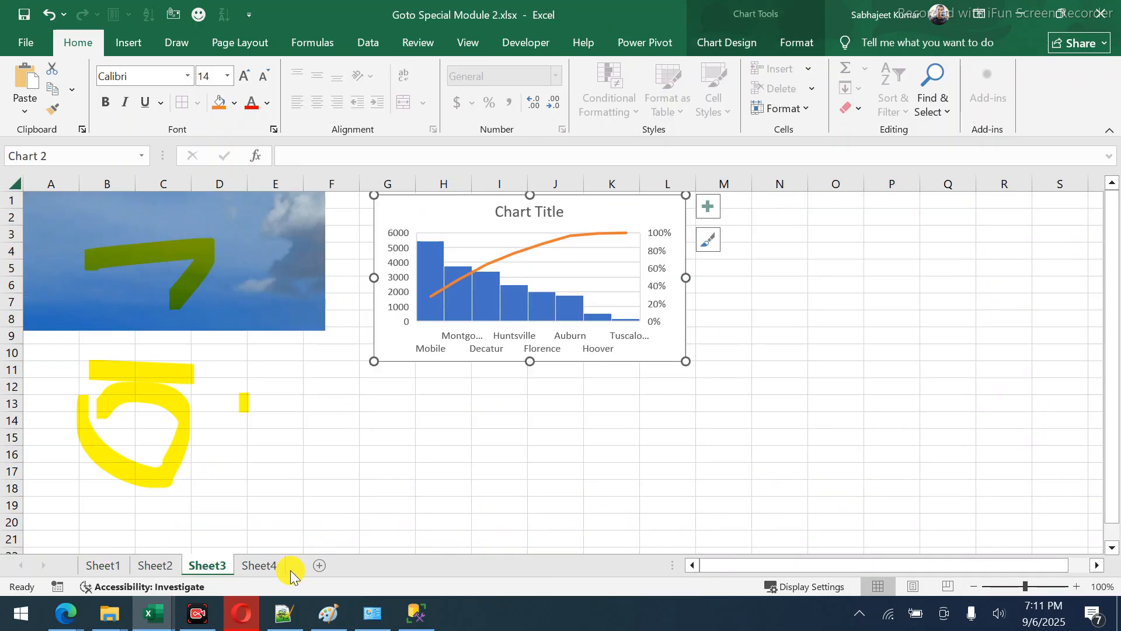
pyautogui.click(259, 567)
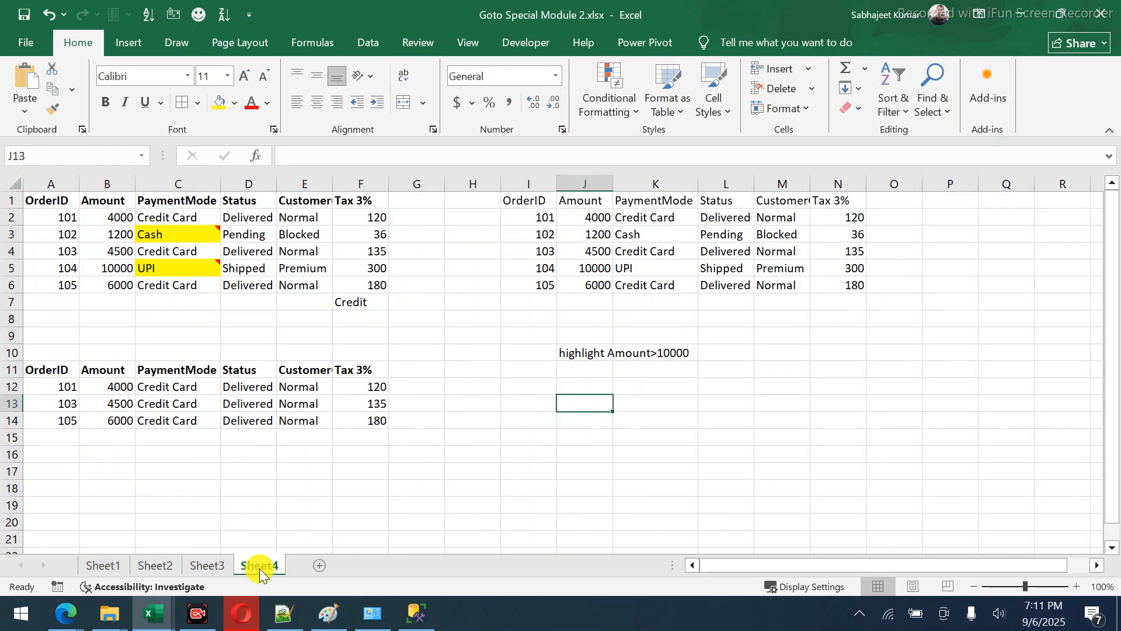
# Review the conditional formatting rules defined for Sheet1 and for the current worksheet, closing the rules manager without changes.
pyautogui.click(596, 109)
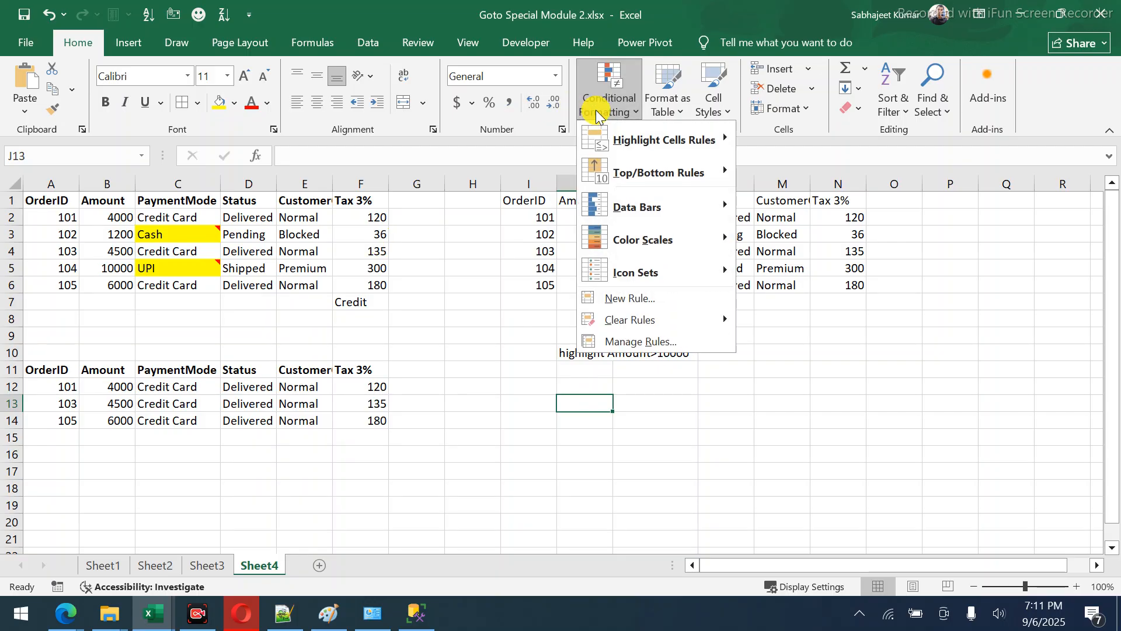
pyautogui.click(613, 346)
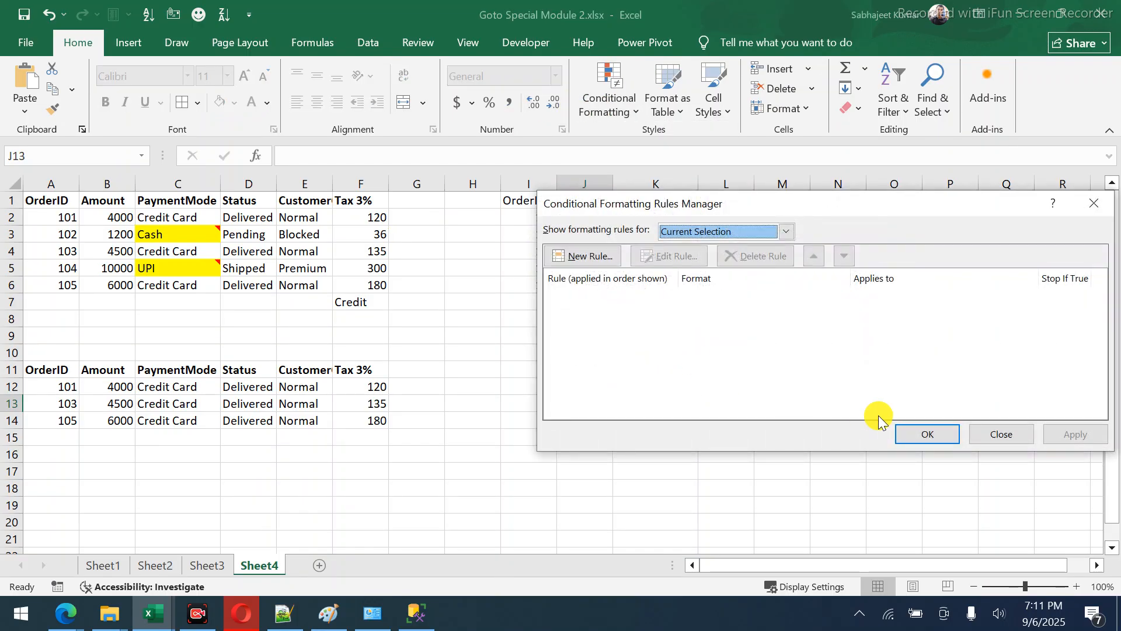
pyautogui.click(786, 235)
pyautogui.click(711, 269)
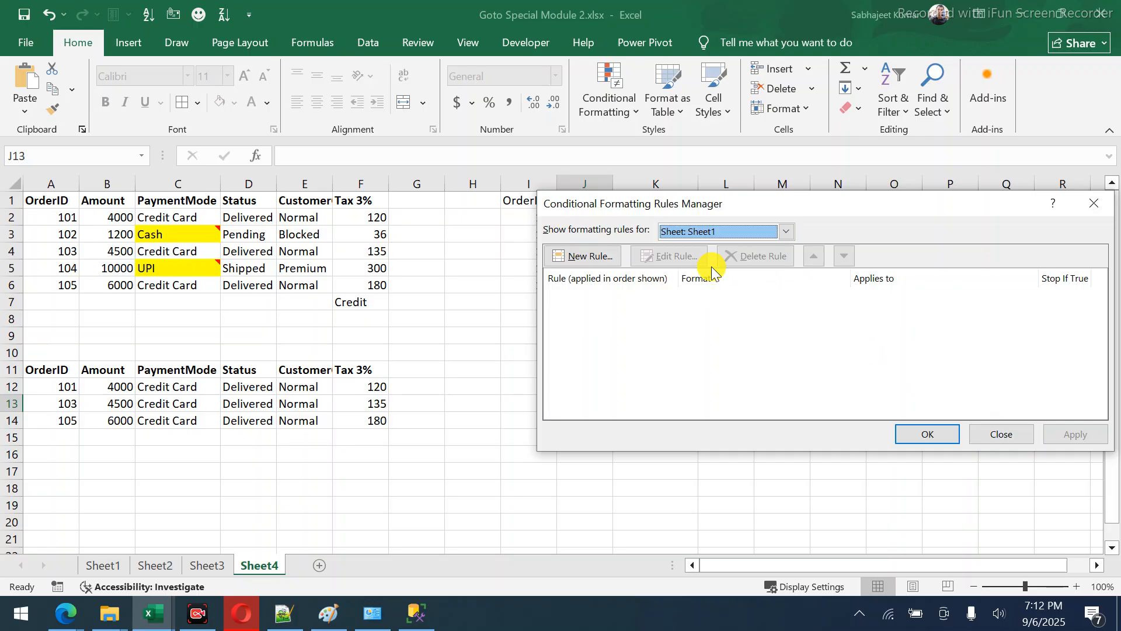
pyautogui.click(785, 230)
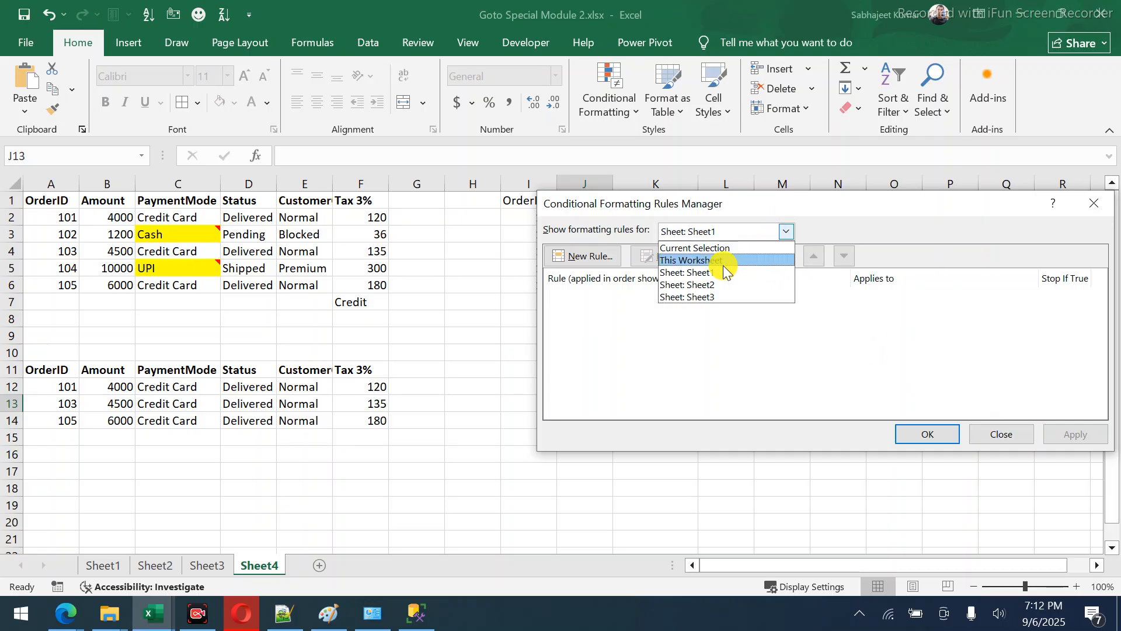
pyautogui.click(723, 262)
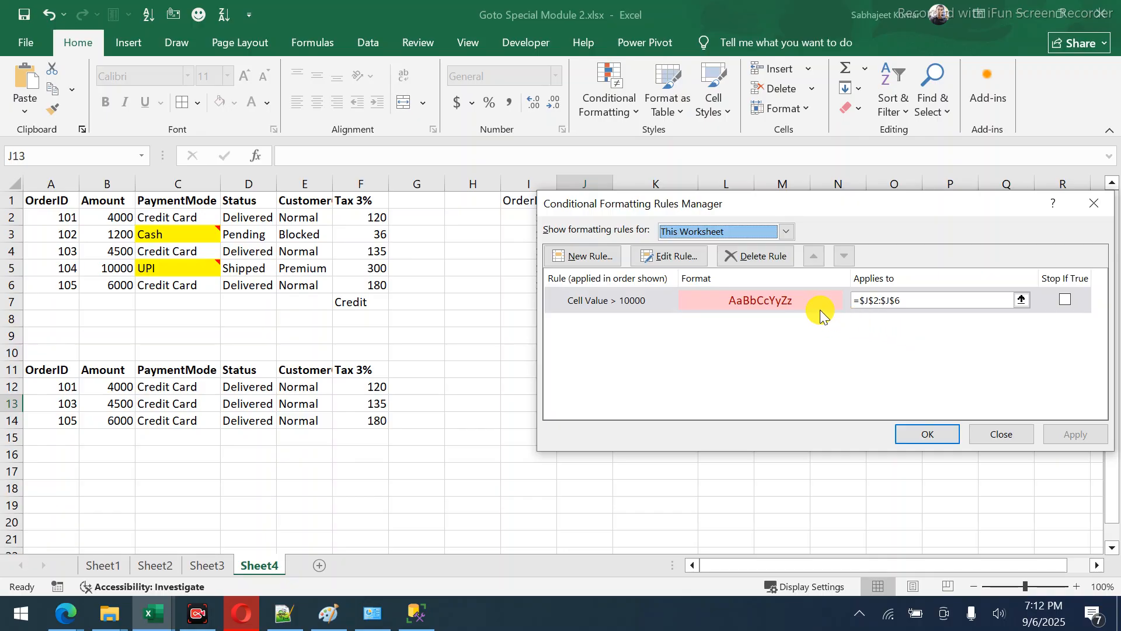
pyautogui.click(1002, 435)
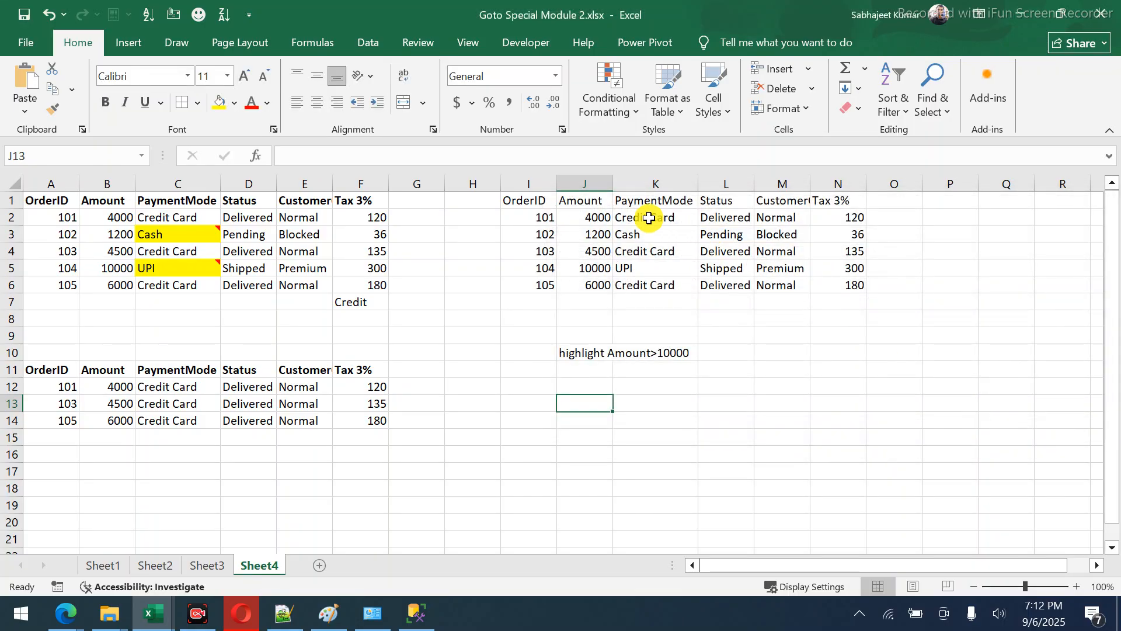
# Bold the headers in I1:N1 and auto-fit the width of the CustomerCategory column in that table.
pyautogui.moveTo(591, 223); pyautogui.dragTo(598, 286)
pyautogui.moveTo(541, 200); pyautogui.dragTo(865, 290)
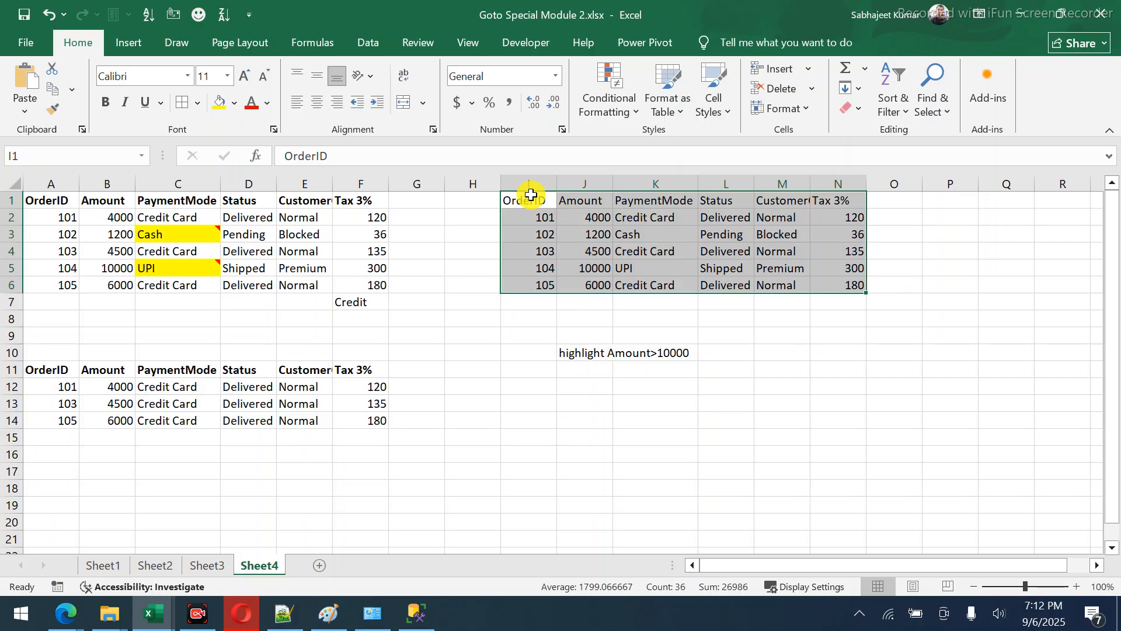
pyautogui.moveTo(522, 201); pyautogui.dragTo(842, 196)
pyautogui.hotkey('ctrl', 'b')
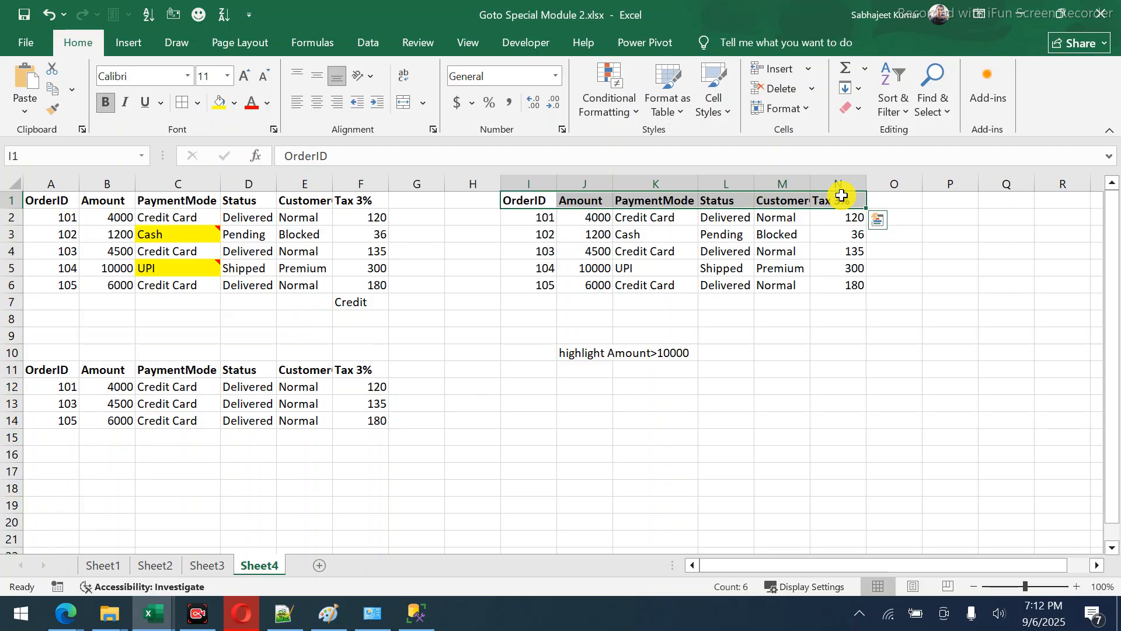
pyautogui.doubleClick(810, 175)
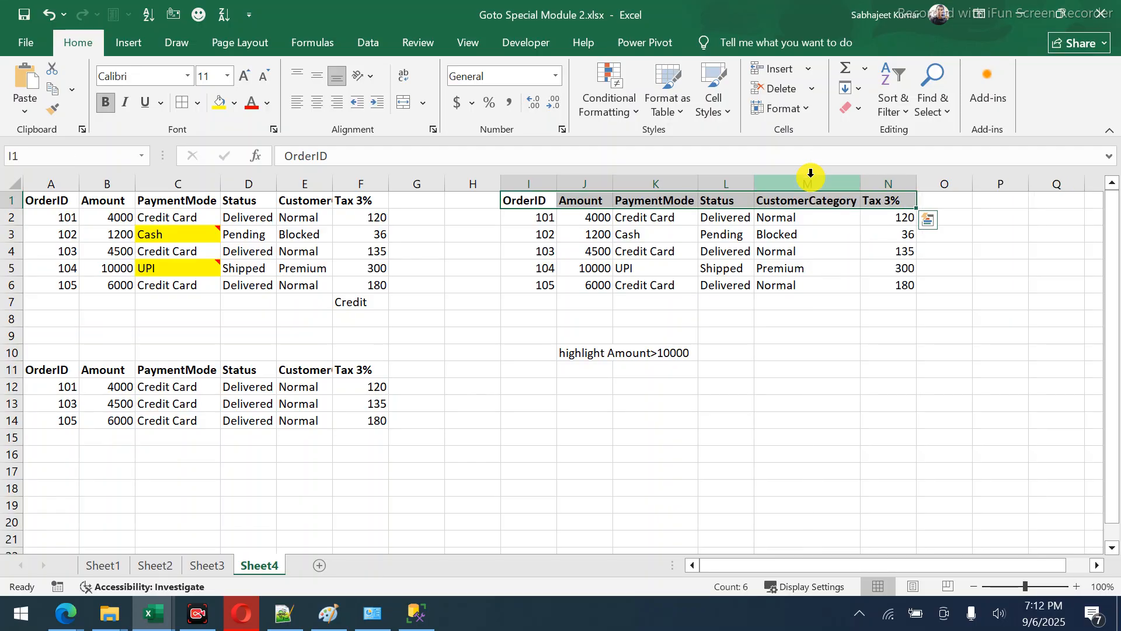
pyautogui.moveTo(594, 217); pyautogui.dragTo(595, 284)
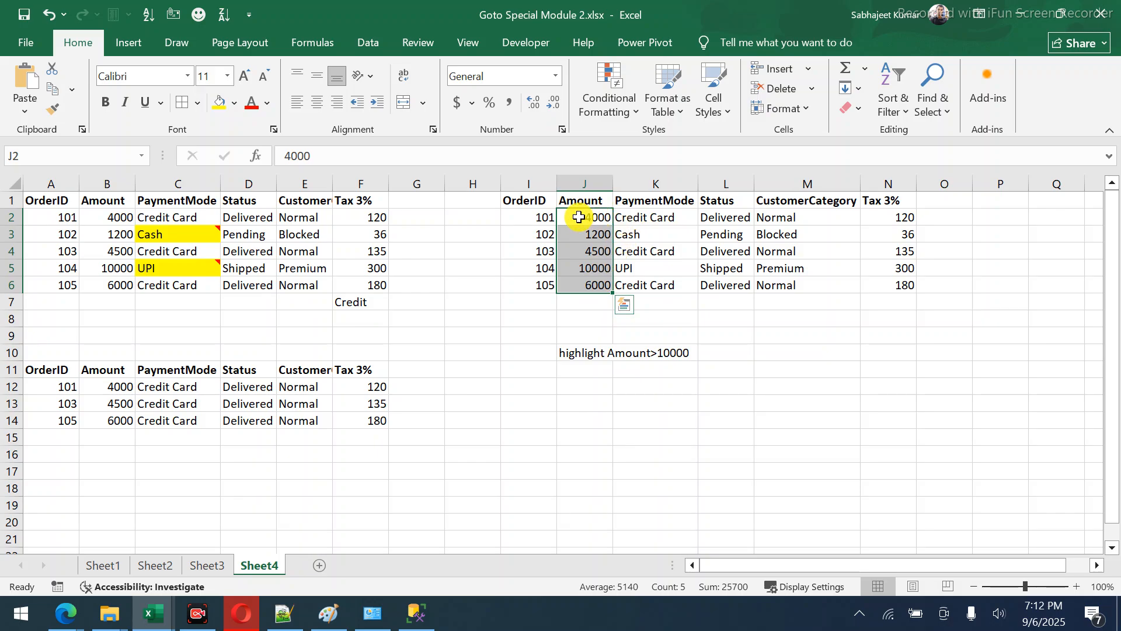
pyautogui.moveTo(530, 217); pyautogui.dragTo(862, 282)
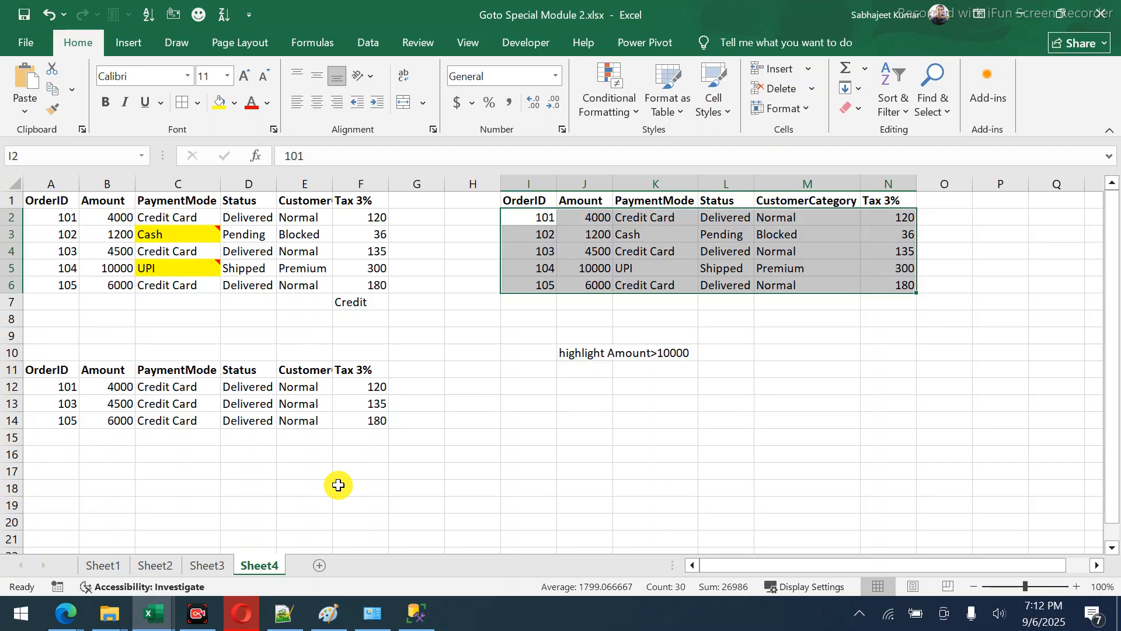
# Switch to the Google Meet call to check its participant list, and return to the Goto Special Module 2.xlsx workbook.
pyautogui.click(56, 619)
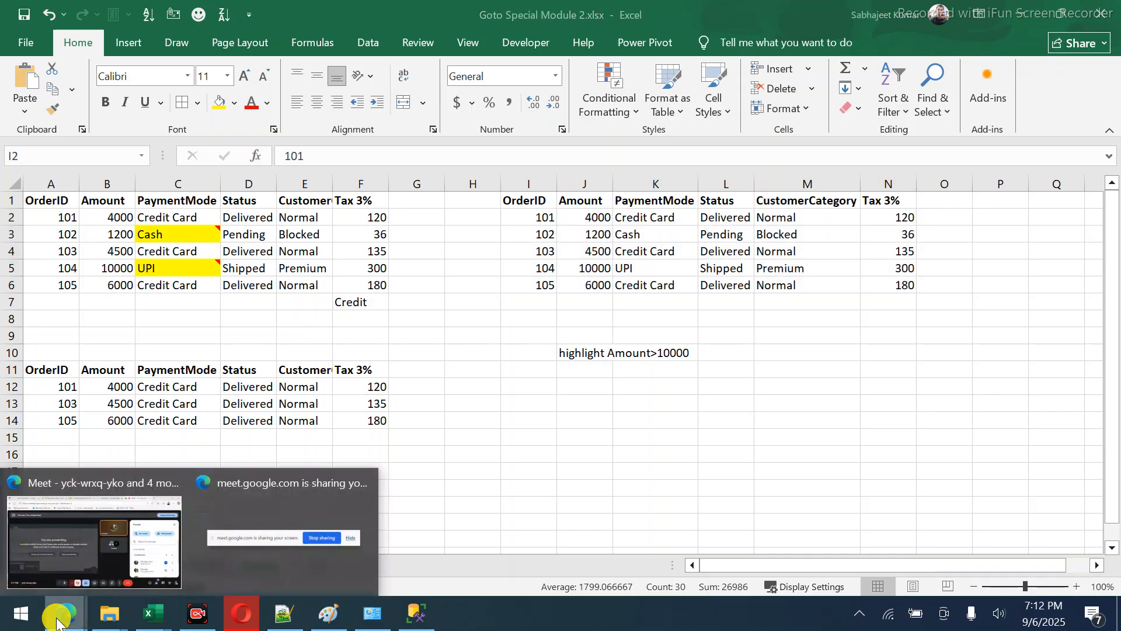
pyautogui.click(103, 527)
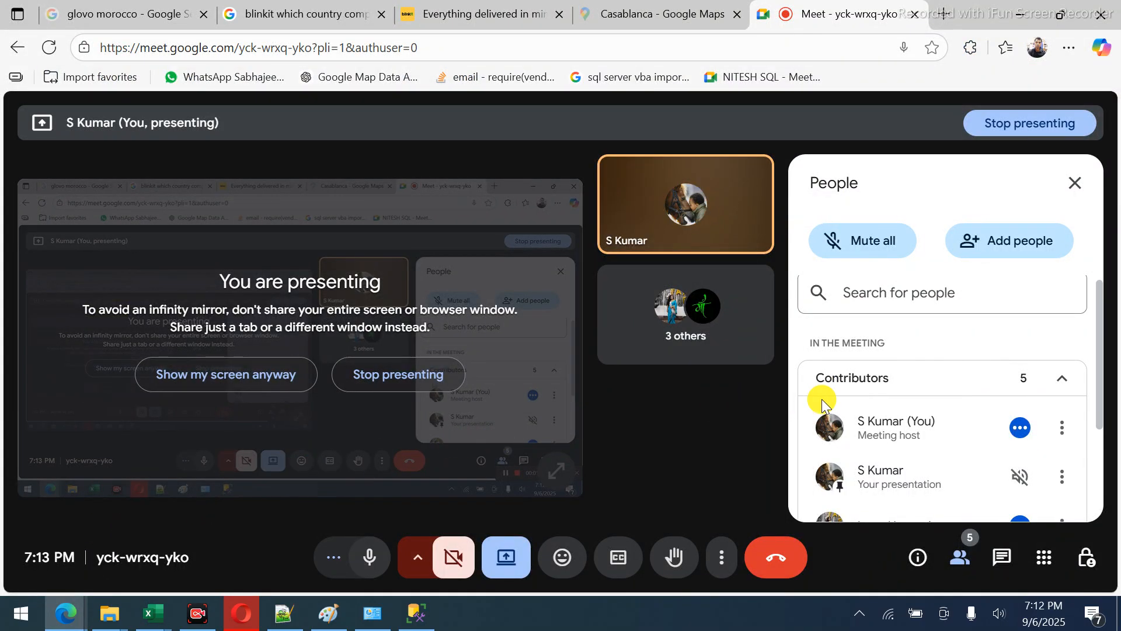
pyautogui.scroll(-3, 821, 398)
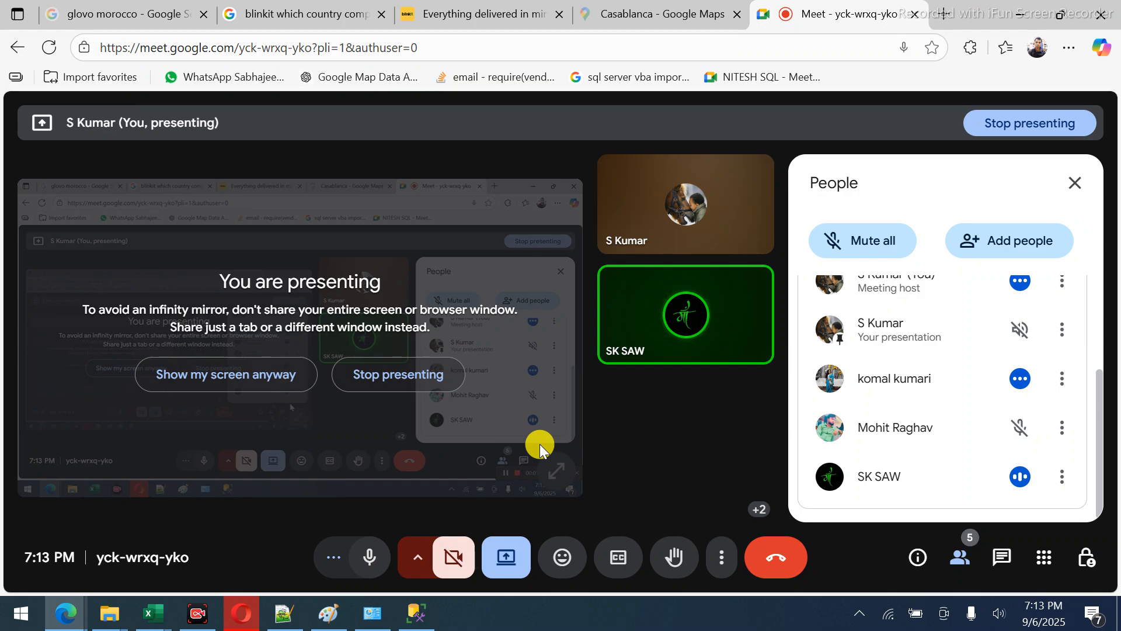
pyautogui.moveTo(158, 610)
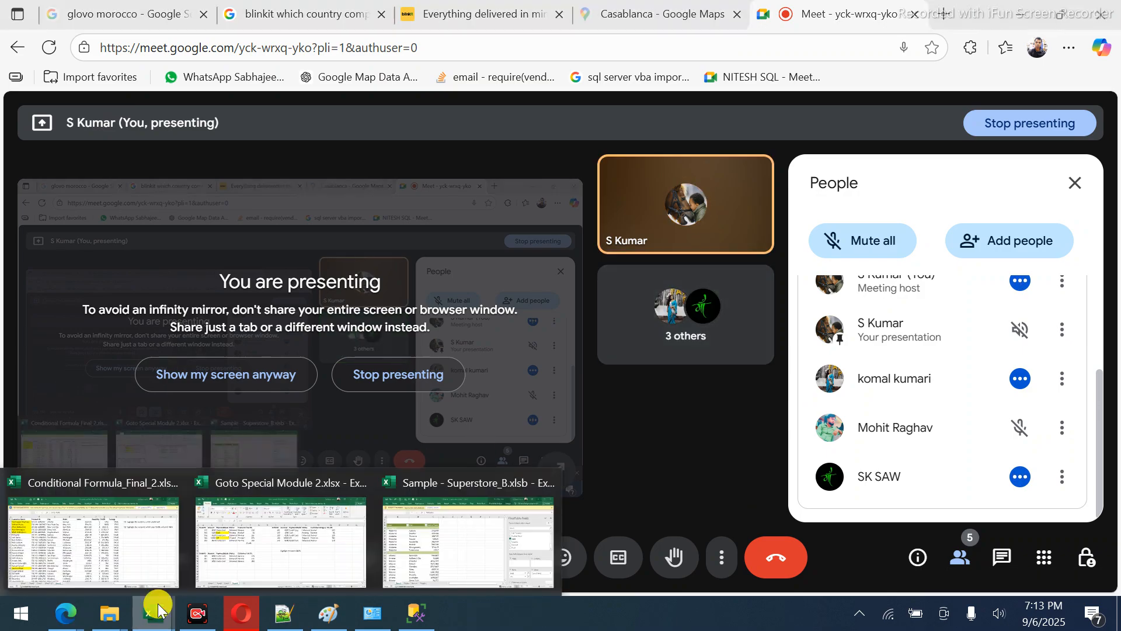
pyautogui.moveTo(478, 524)
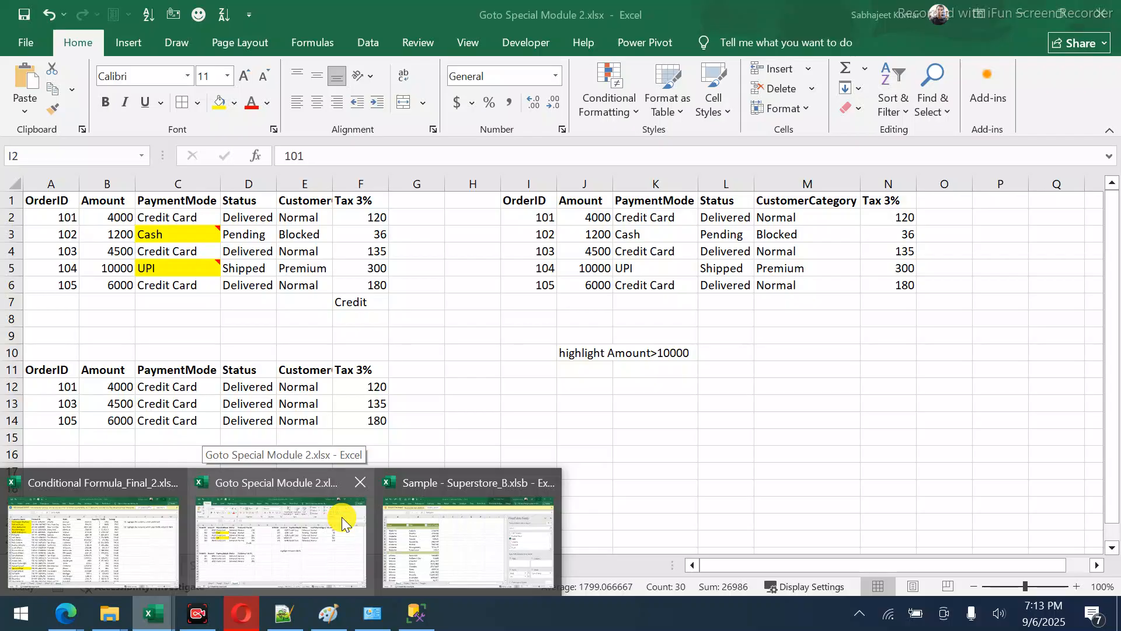
pyautogui.click(342, 517)
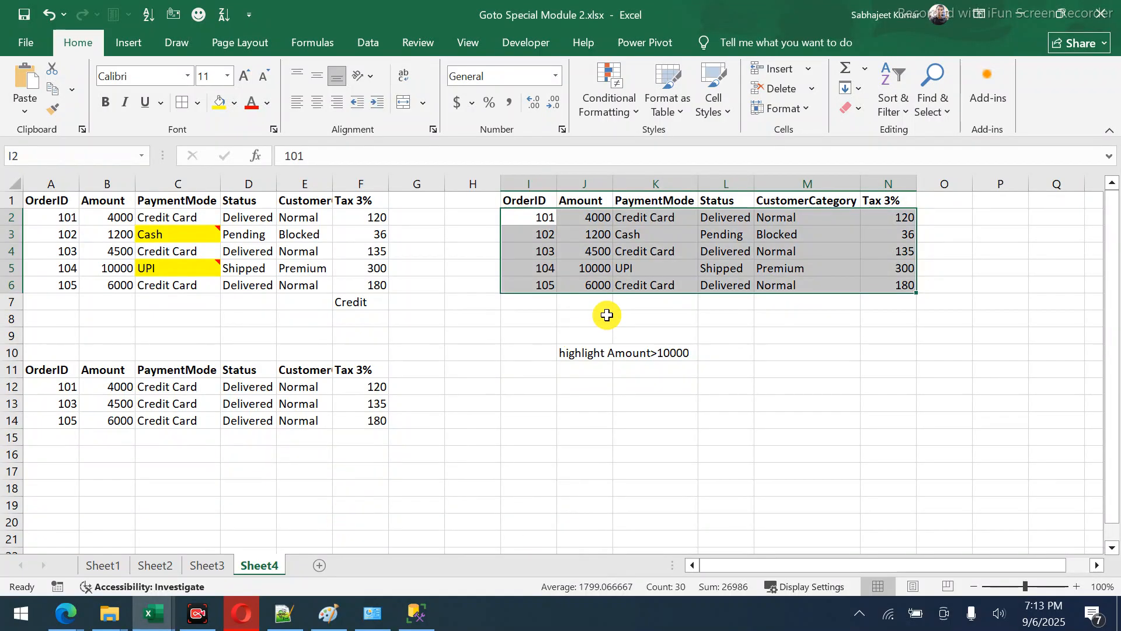
pyautogui.moveTo(591, 217); pyautogui.dragTo(584, 279)
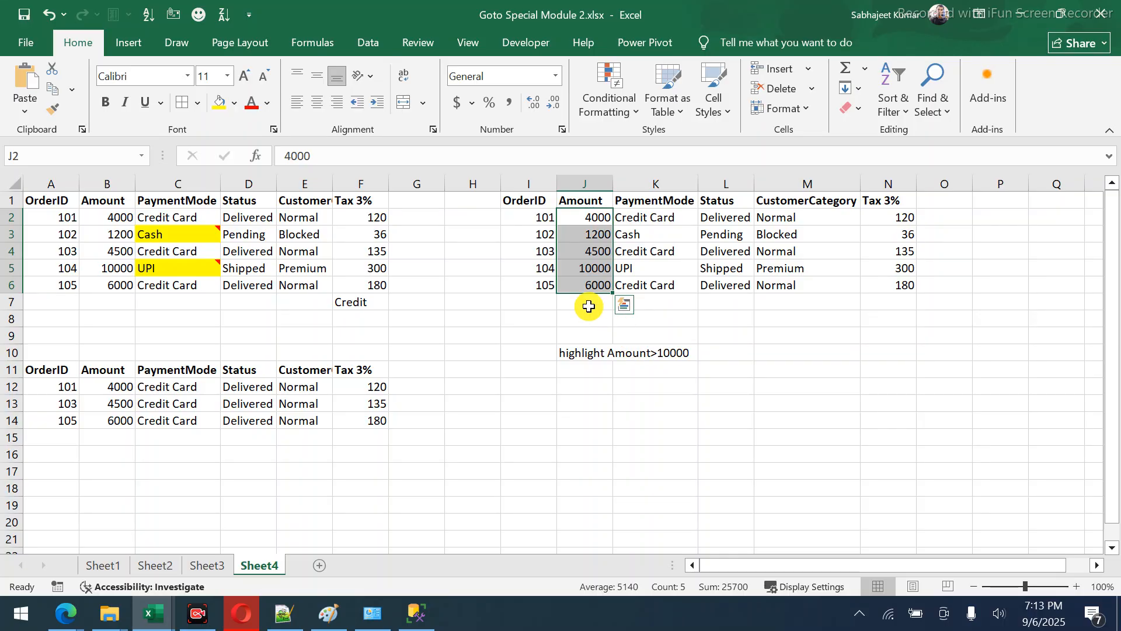
pyautogui.moveTo(530, 198); pyautogui.dragTo(881, 286)
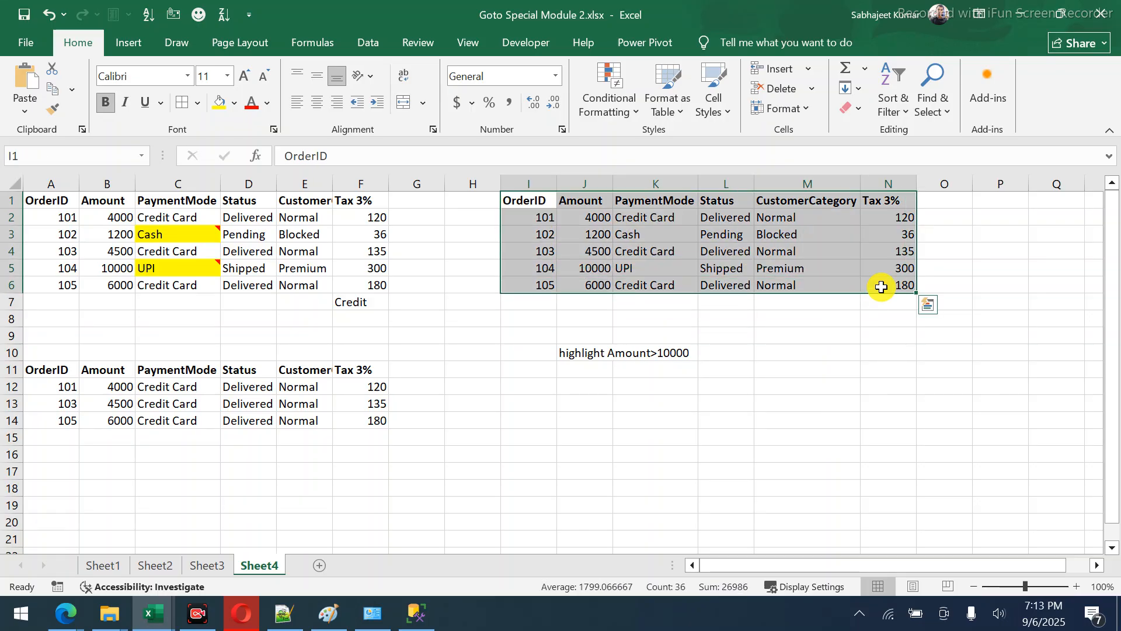
# Set the Amount in cell J6 to 18000 so that it meets the greater-than-10000 highlighting rule.
pyautogui.click(608, 255)
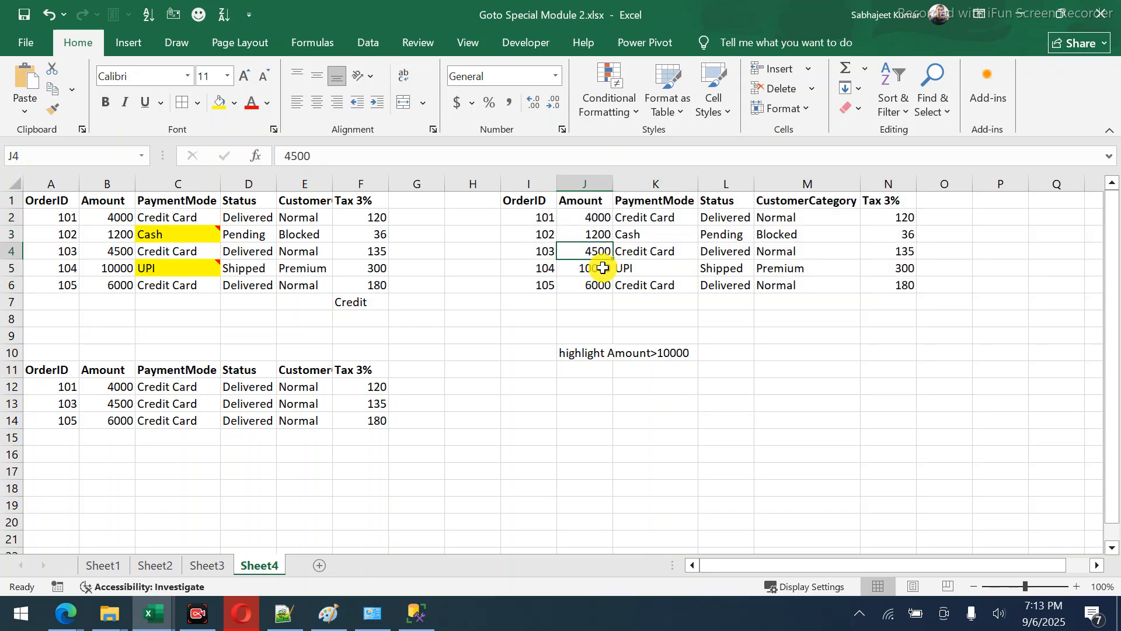
pyautogui.click(602, 269)
pyautogui.click(588, 289)
pyautogui.write('18000')
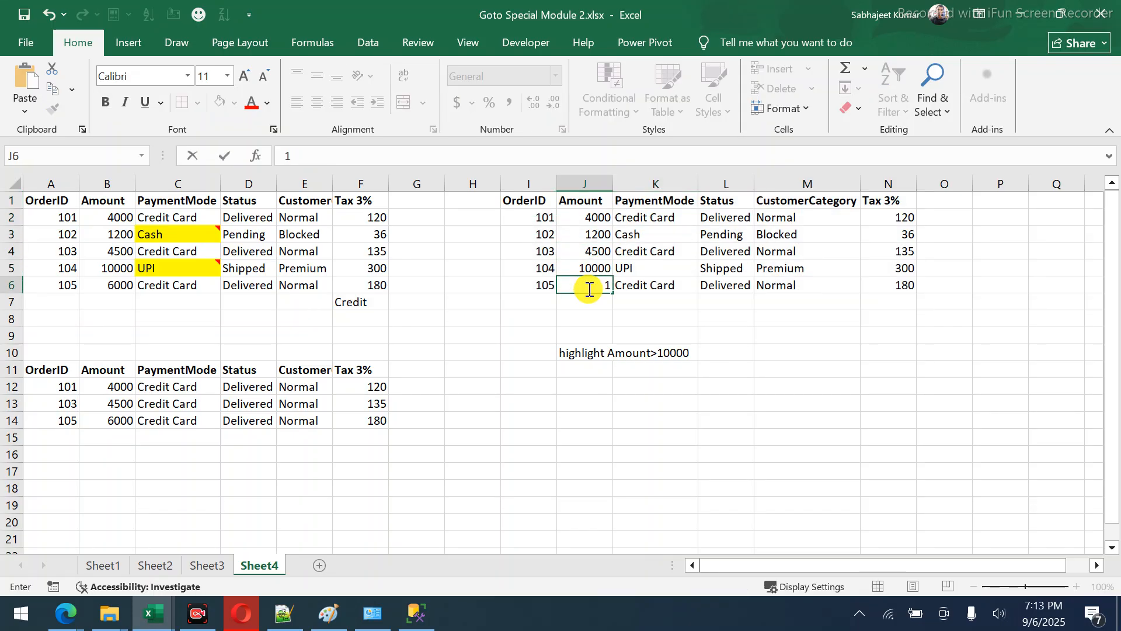
pyautogui.press('Return')
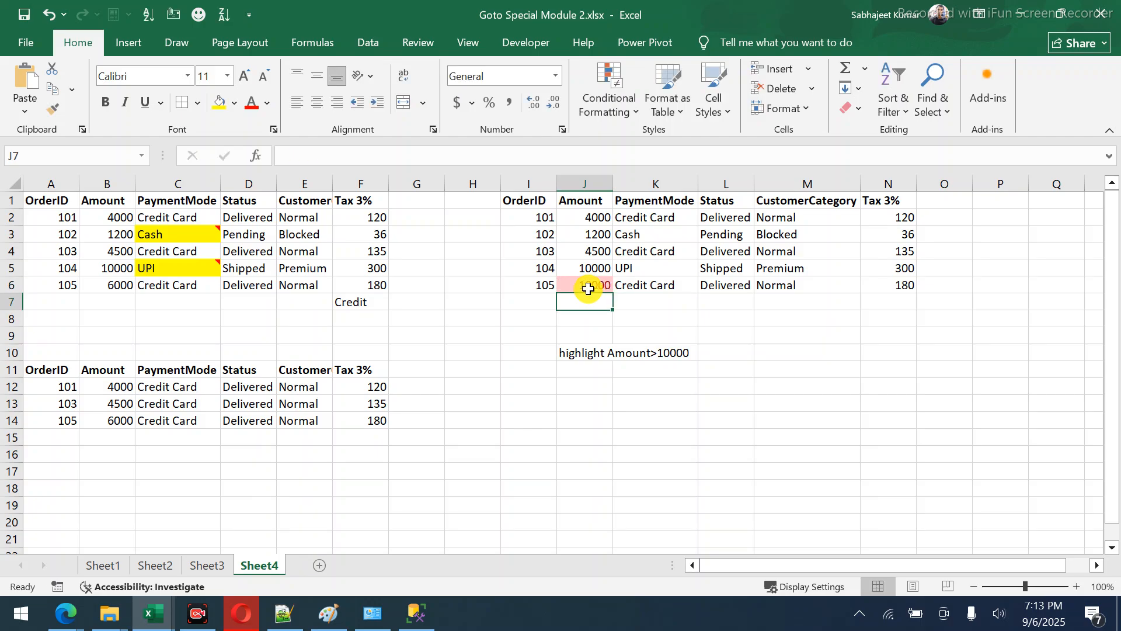
# Examine the Conditional formats option and its All and Same choices in Go To Special, closing it without running a selection.
pyautogui.click(528, 343)
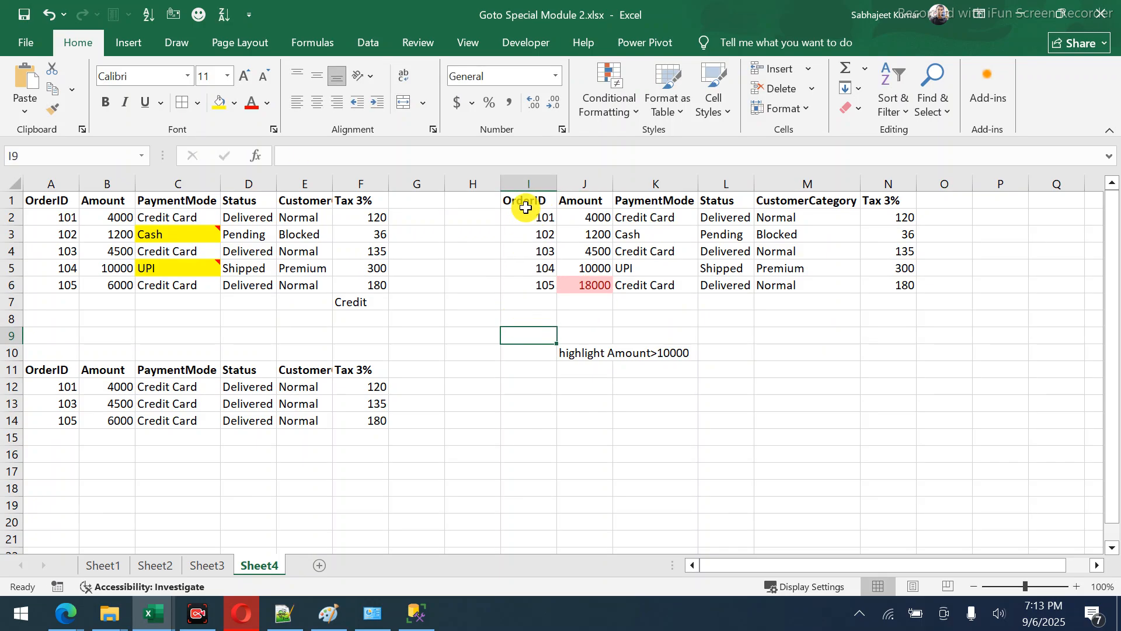
pyautogui.press('F5')
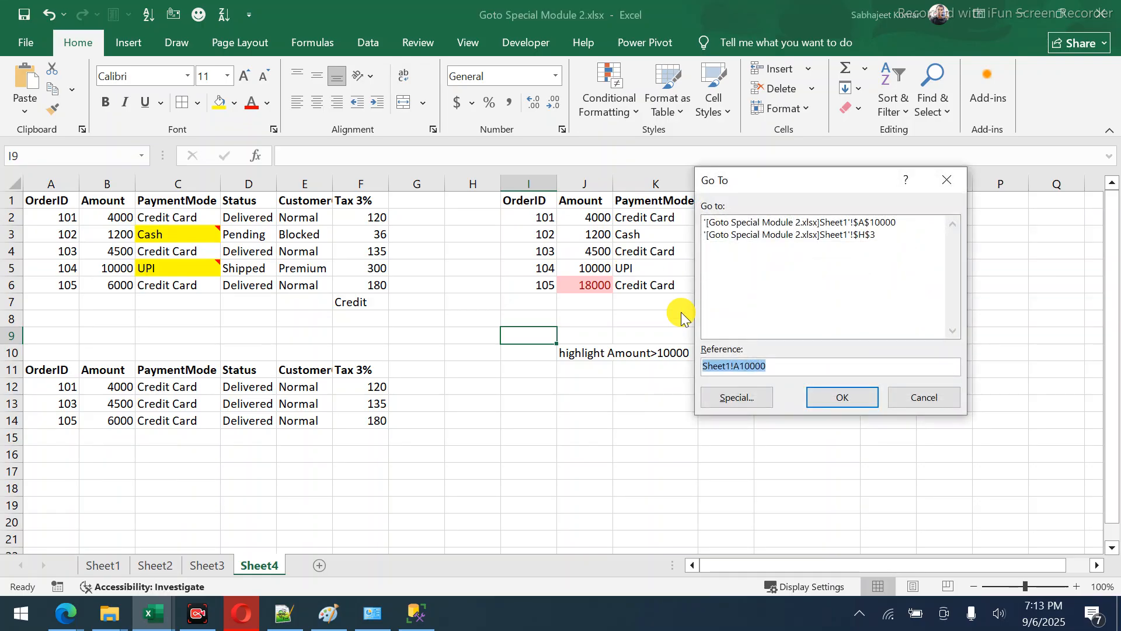
pyautogui.click(738, 399)
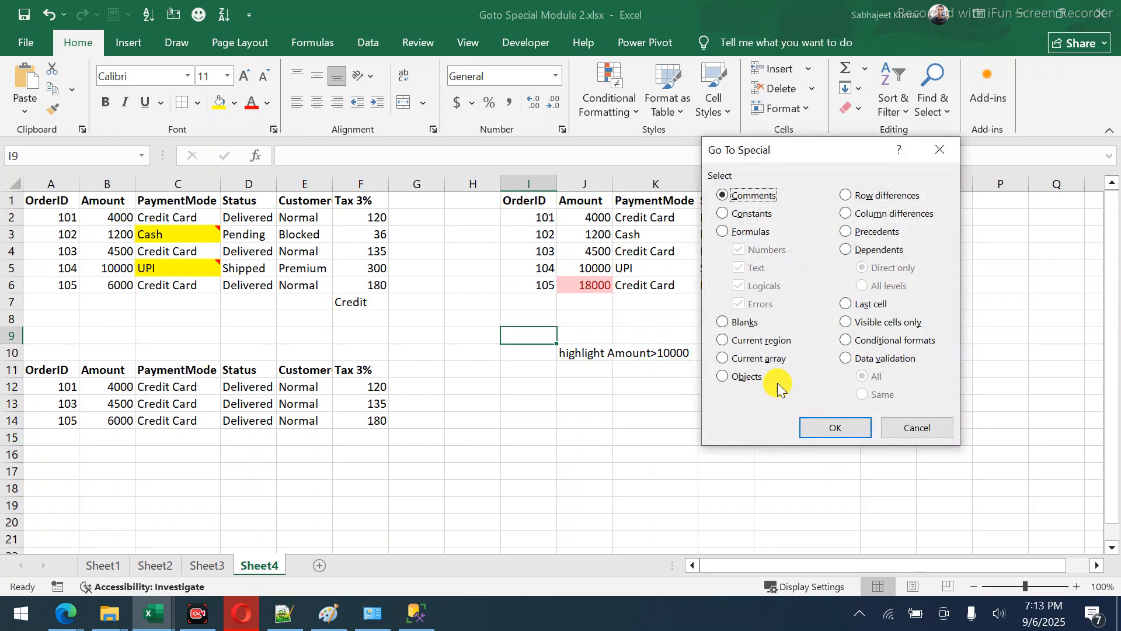
pyautogui.click(844, 341)
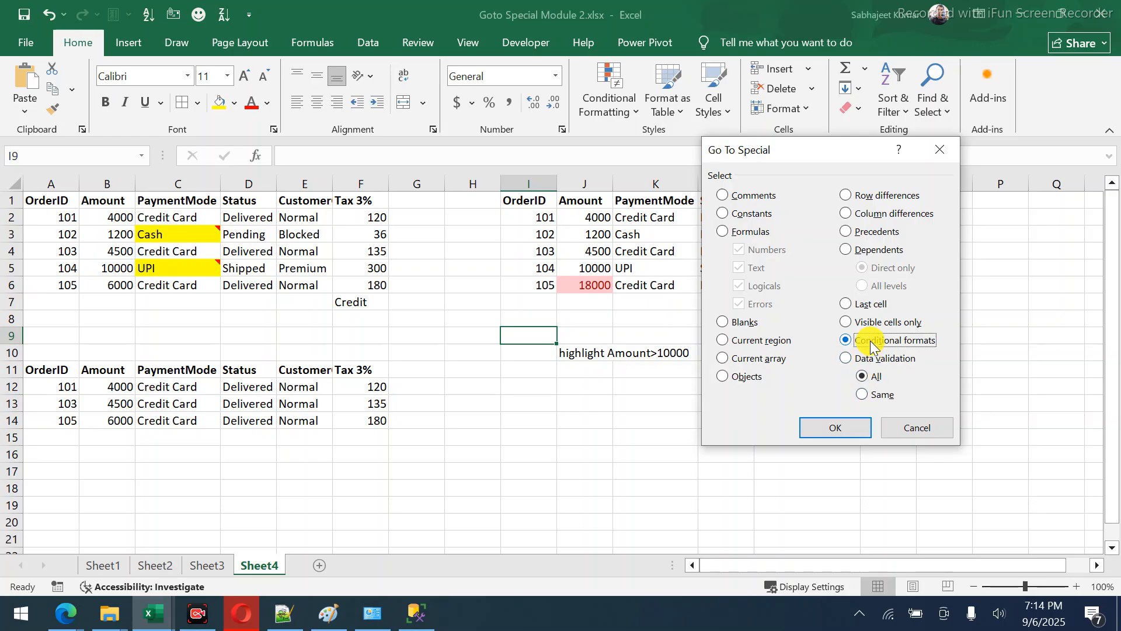
pyautogui.click(864, 393)
pyautogui.click(864, 376)
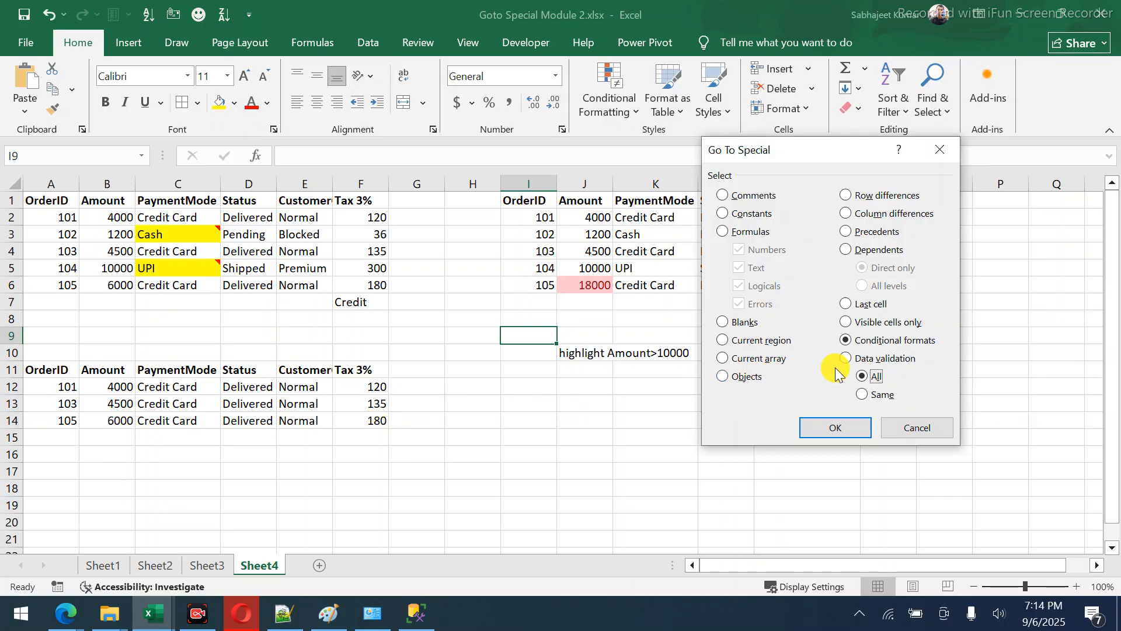
pyautogui.click(869, 394)
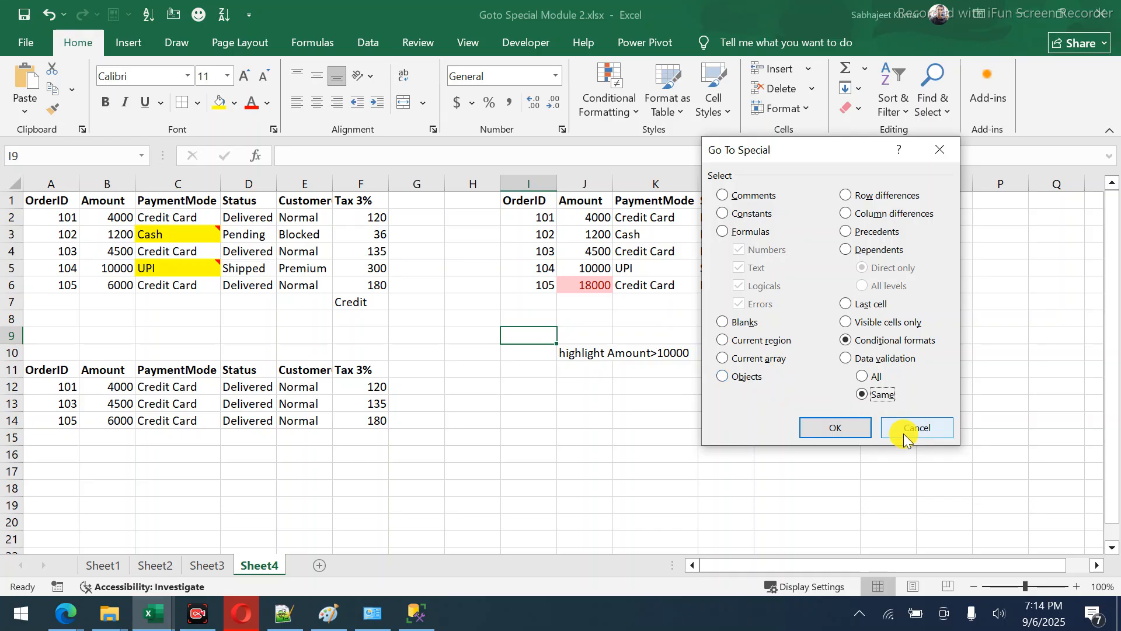
pyautogui.click(937, 432)
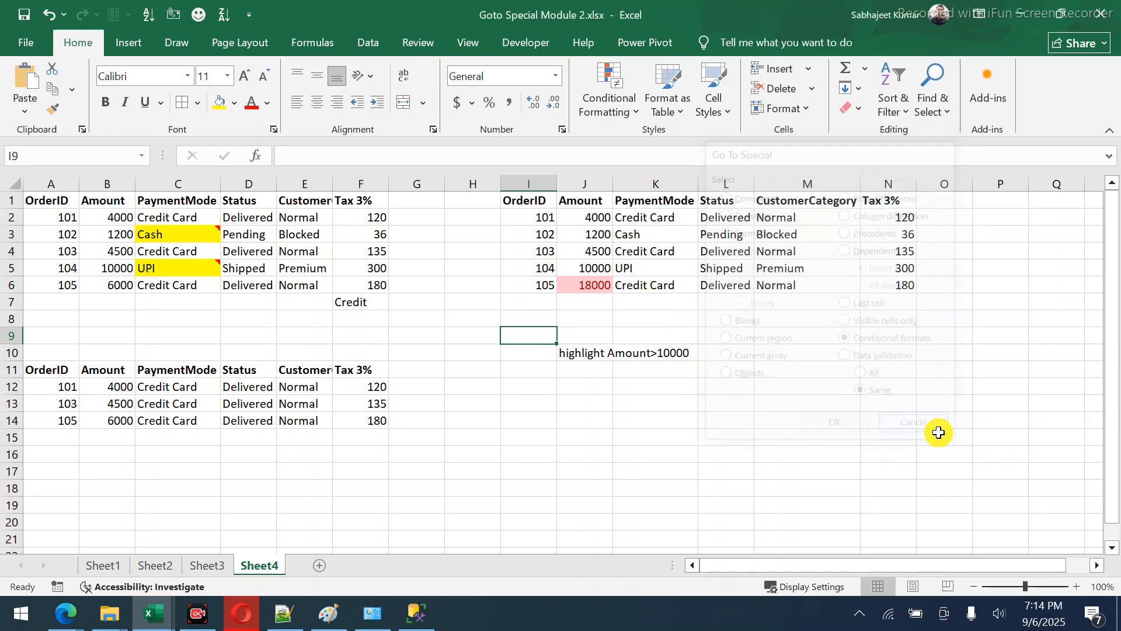
pyautogui.click(593, 217)
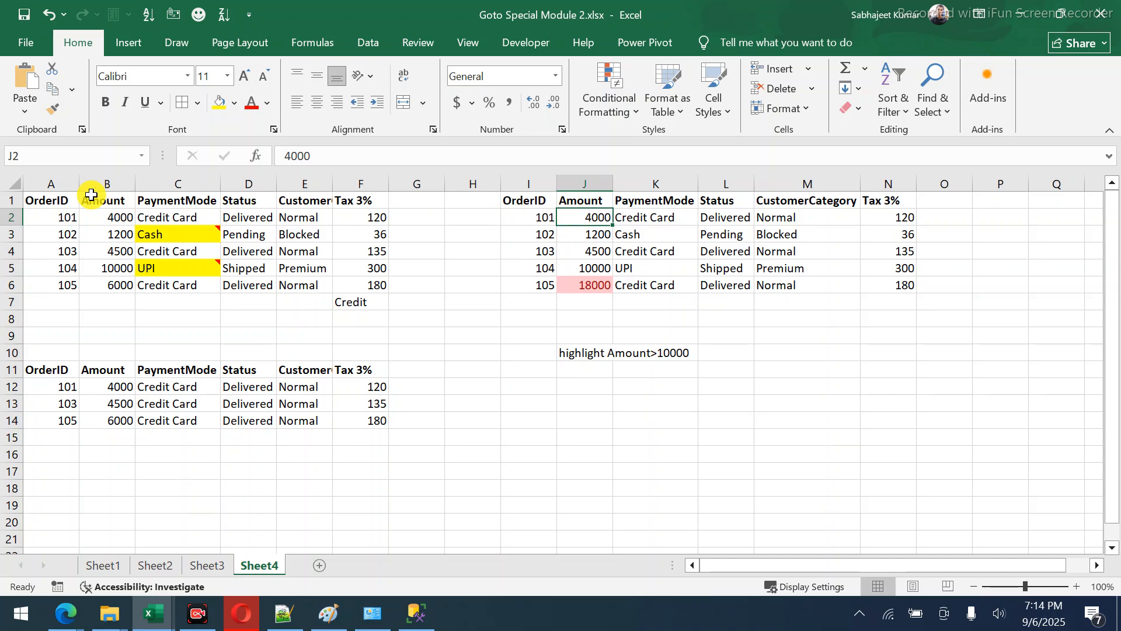
pyautogui.moveTo(44, 216); pyautogui.dragTo(273, 279)
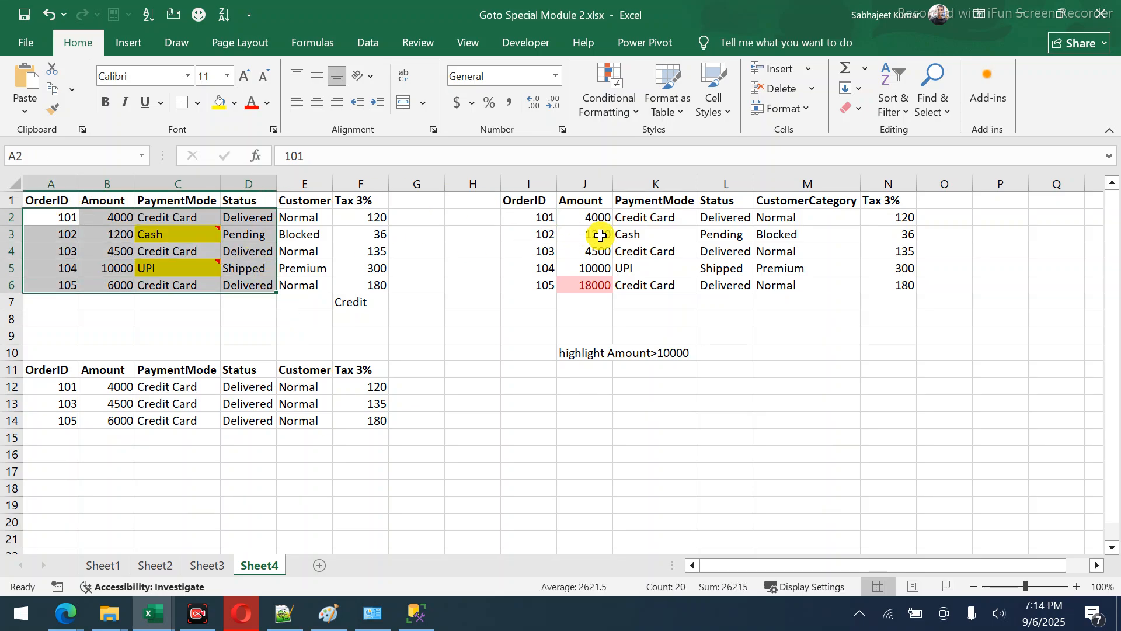
pyautogui.click(598, 217)
pyautogui.moveTo(577, 216); pyautogui.dragTo(575, 282)
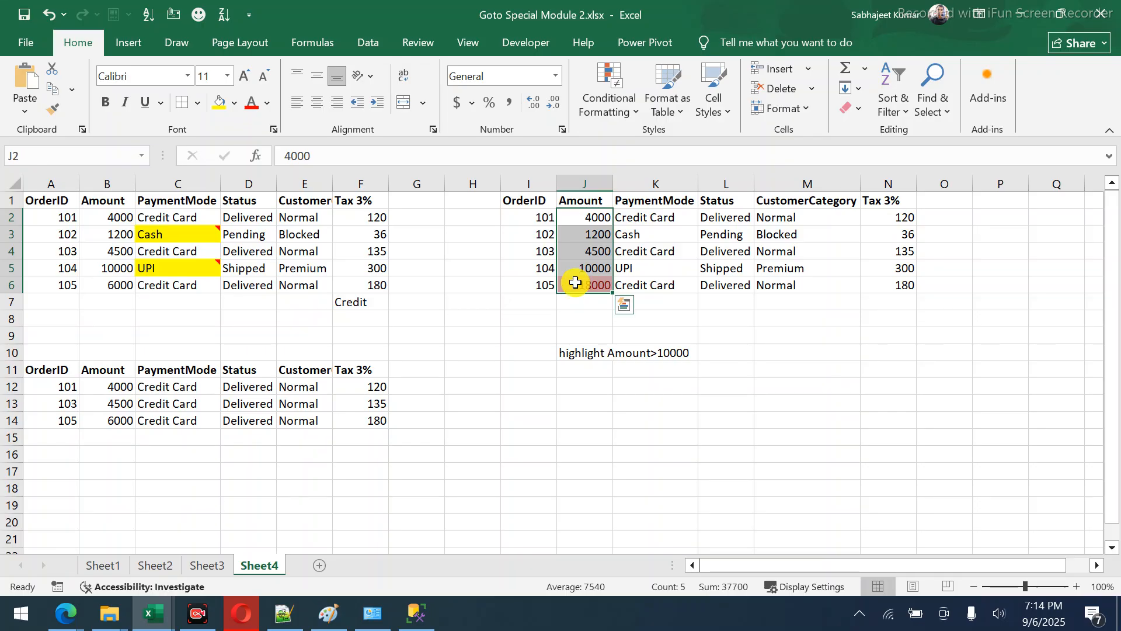
pyautogui.hotkey('ctrl', 'g')
pyautogui.click(736, 397)
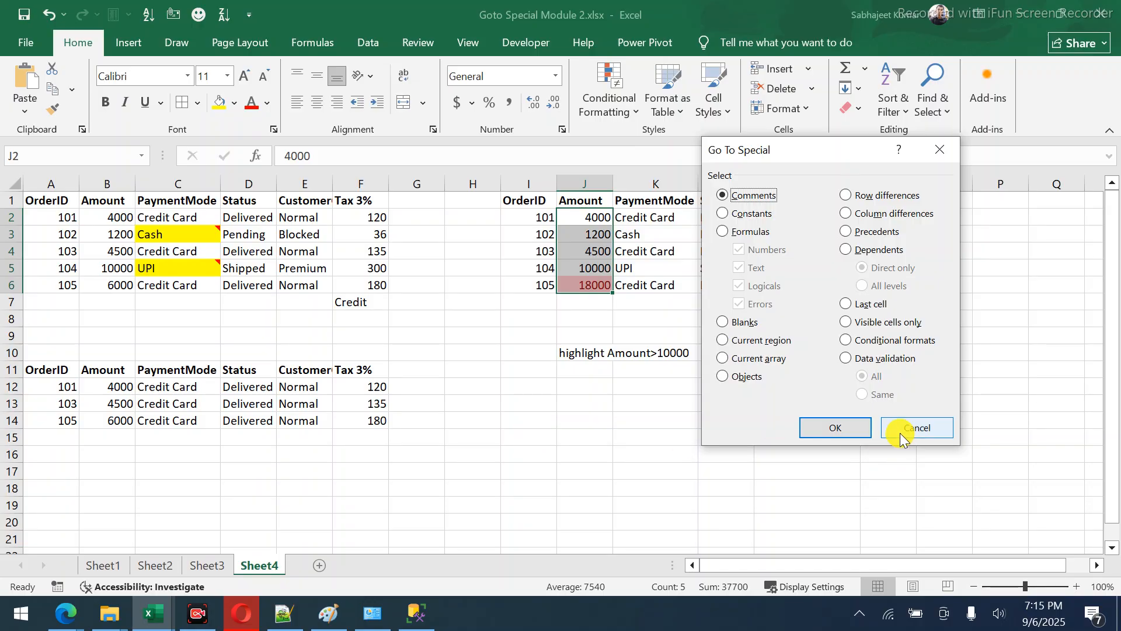
pyautogui.click(899, 433)
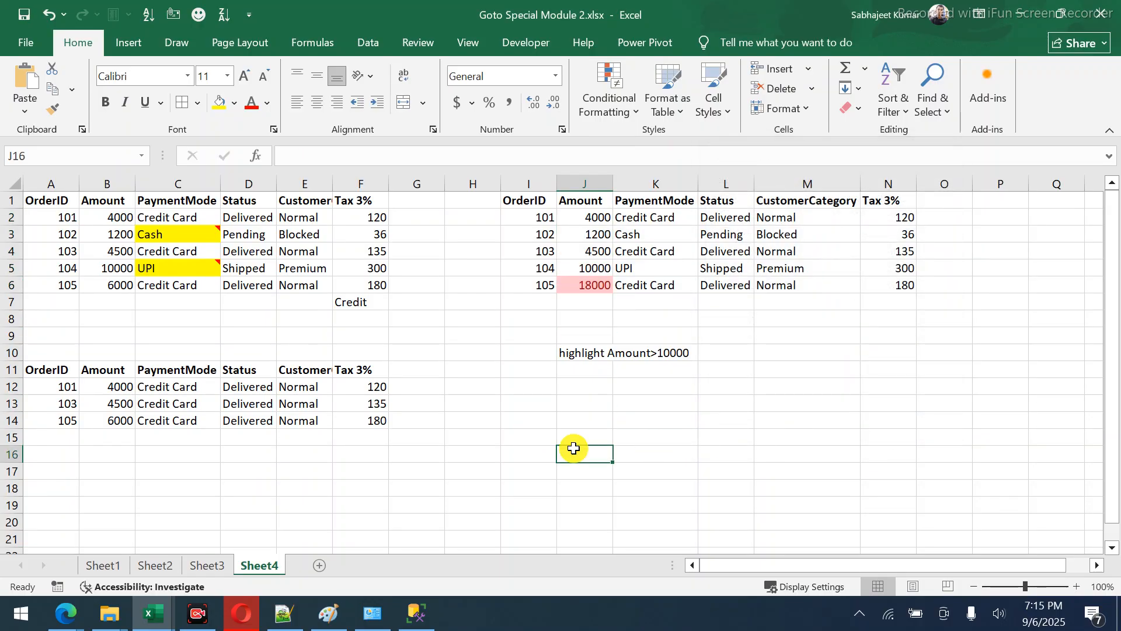
# Select all conditionally formatted cells on Sheet4 using Go To Special with Conditional formats set to All.
pyautogui.hotkey('ctrl', 'g')
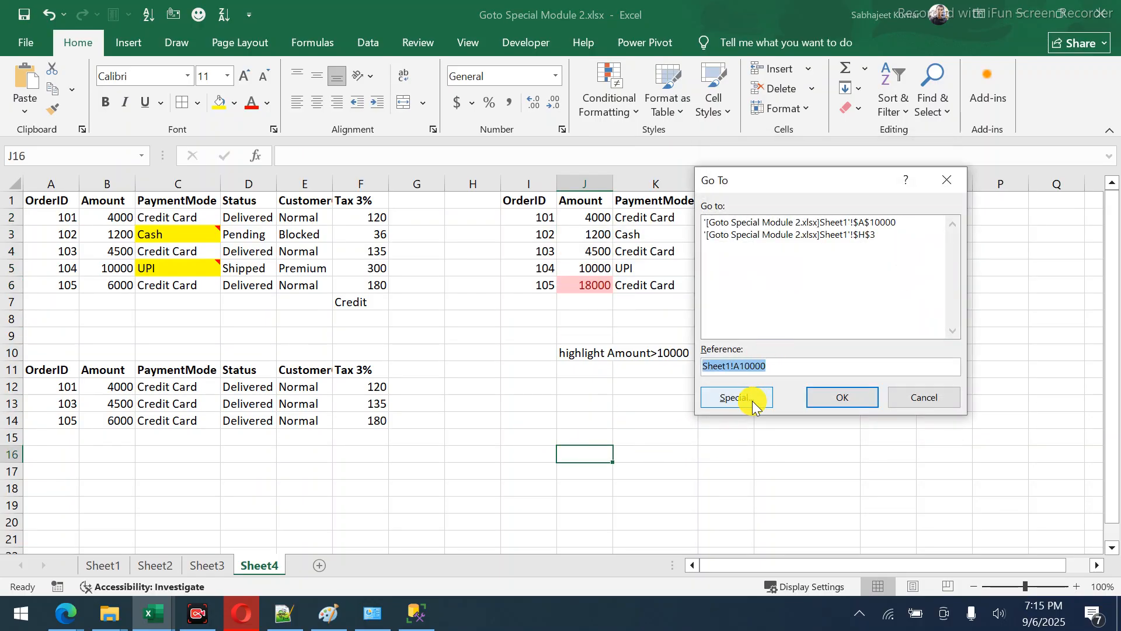
pyautogui.click(752, 400)
pyautogui.click(847, 341)
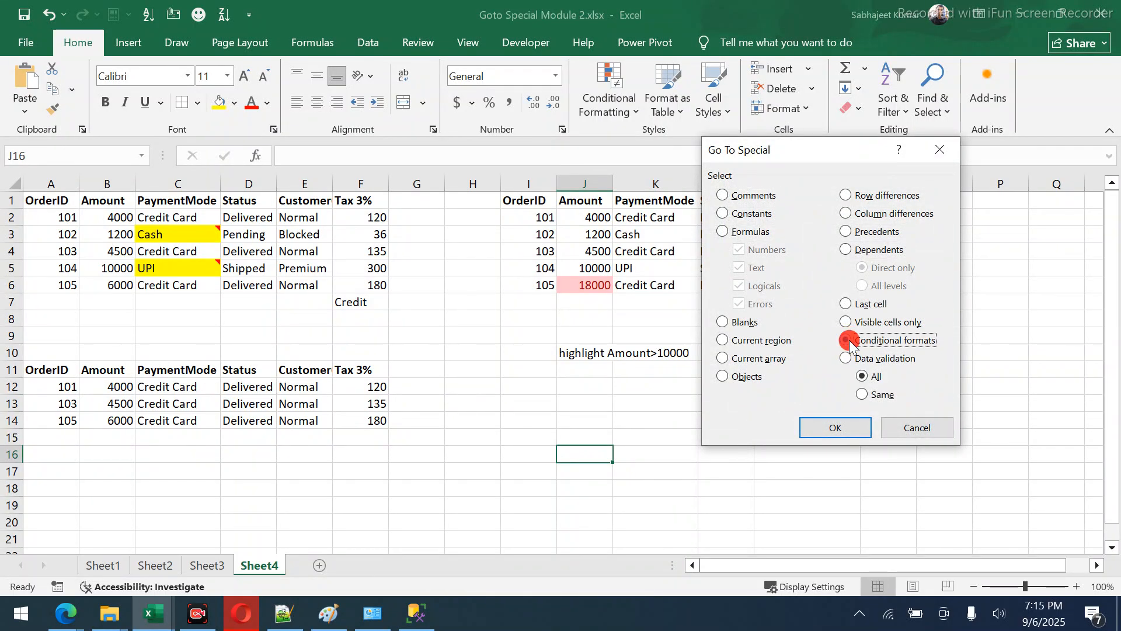
pyautogui.click(838, 425)
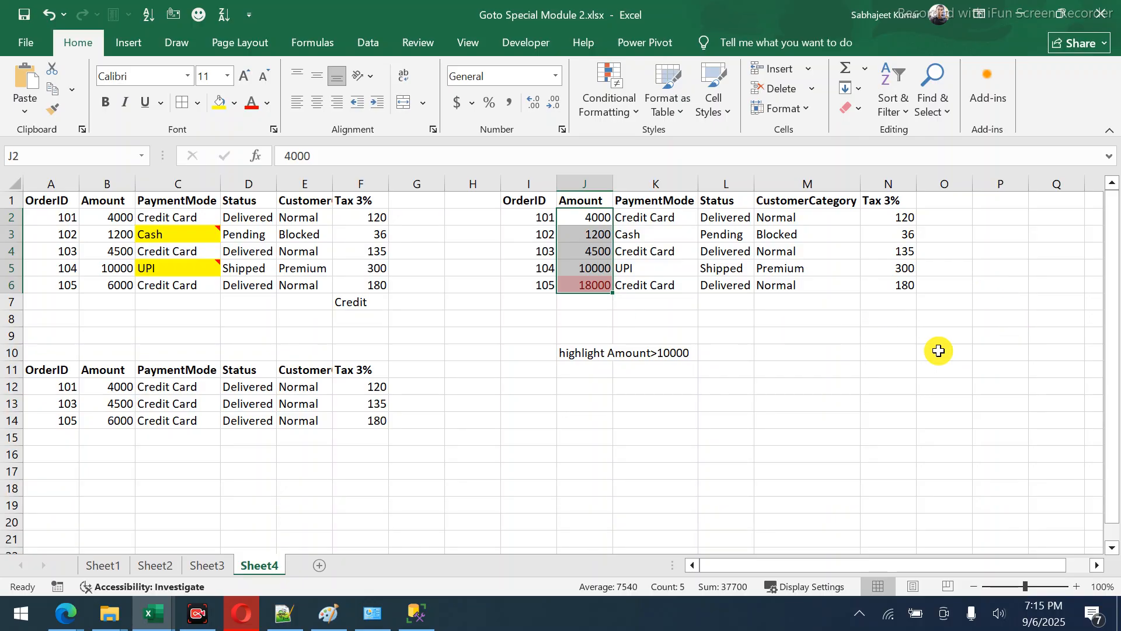
pyautogui.moveTo(618, 309)
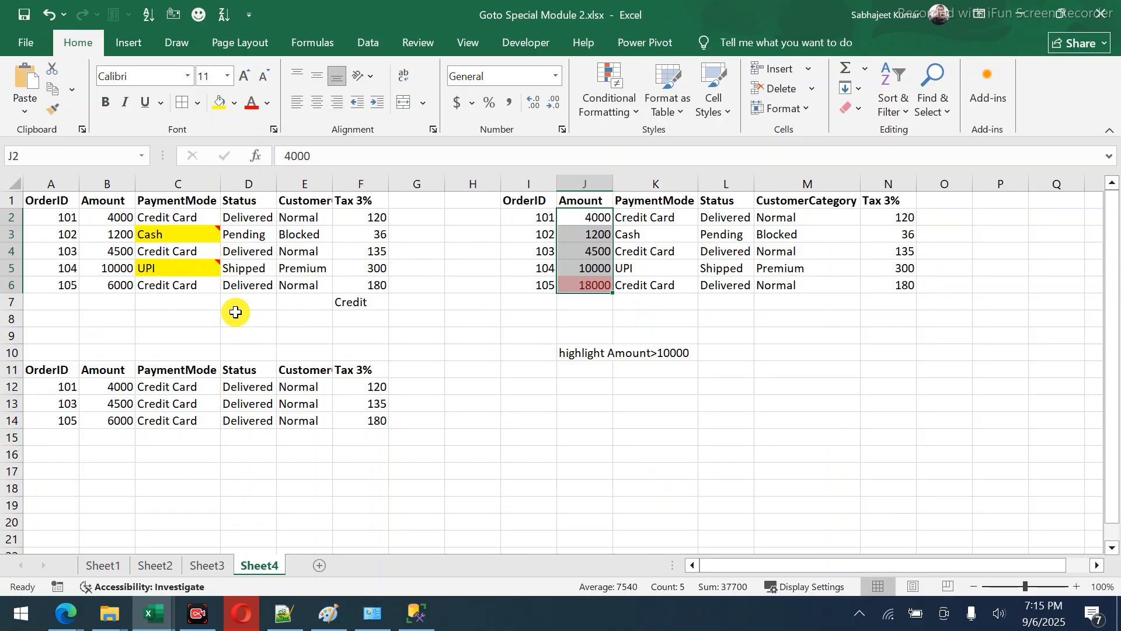
# Auto-fit the width of column E so that the CustomerCategory header fits.
pyautogui.moveTo(188, 217); pyautogui.dragTo(194, 291)
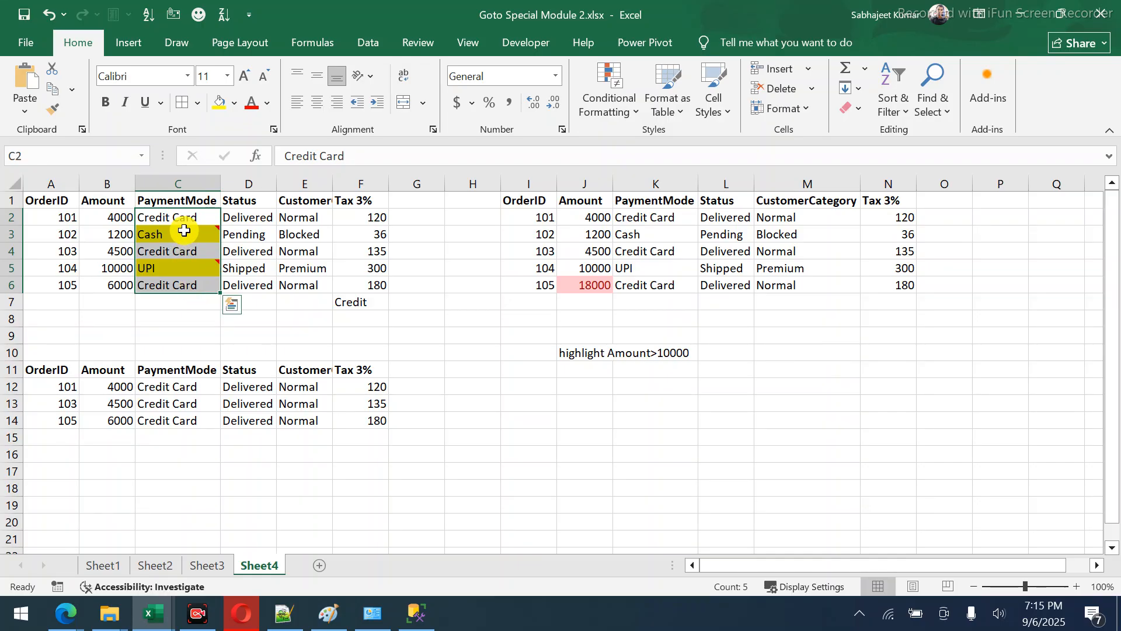
pyautogui.moveTo(118, 220); pyautogui.dragTo(123, 280)
pyautogui.moveTo(268, 215); pyautogui.dragTo(296, 289)
pyautogui.moveTo(327, 178); pyautogui.dragTo(326, 178)
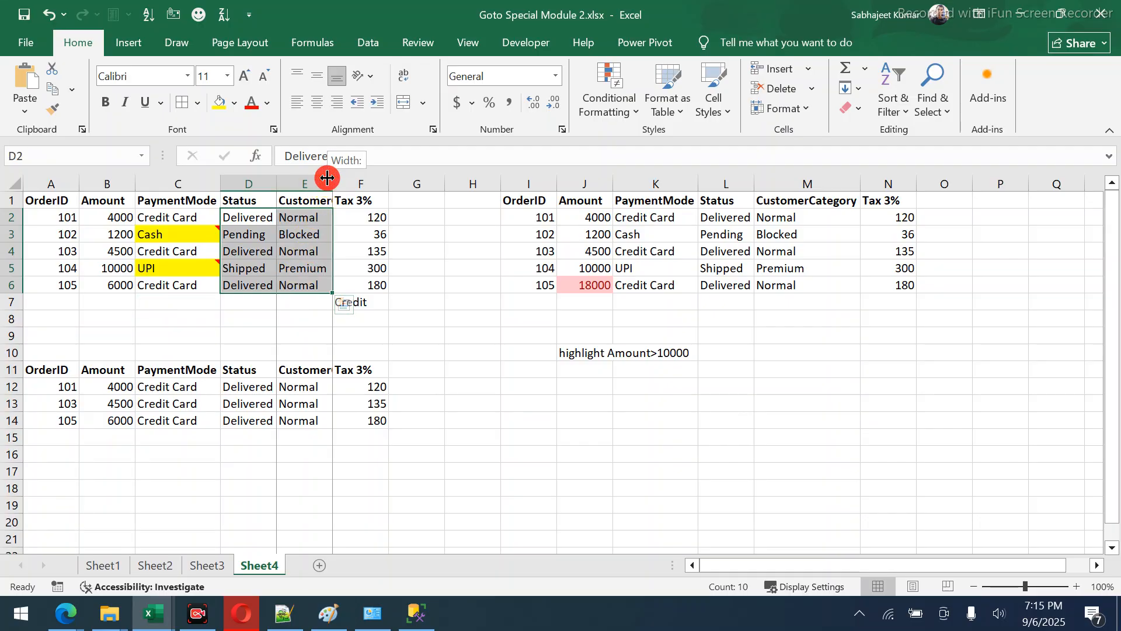
pyautogui.doubleClick(327, 177)
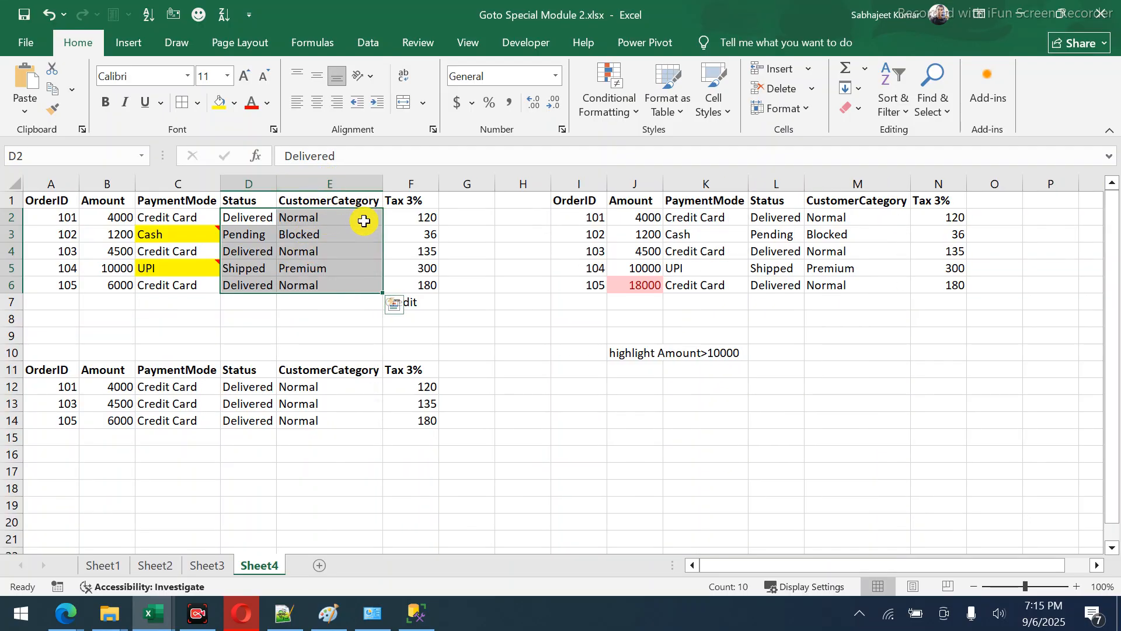
pyautogui.moveTo(311, 383); pyautogui.dragTo(298, 419)
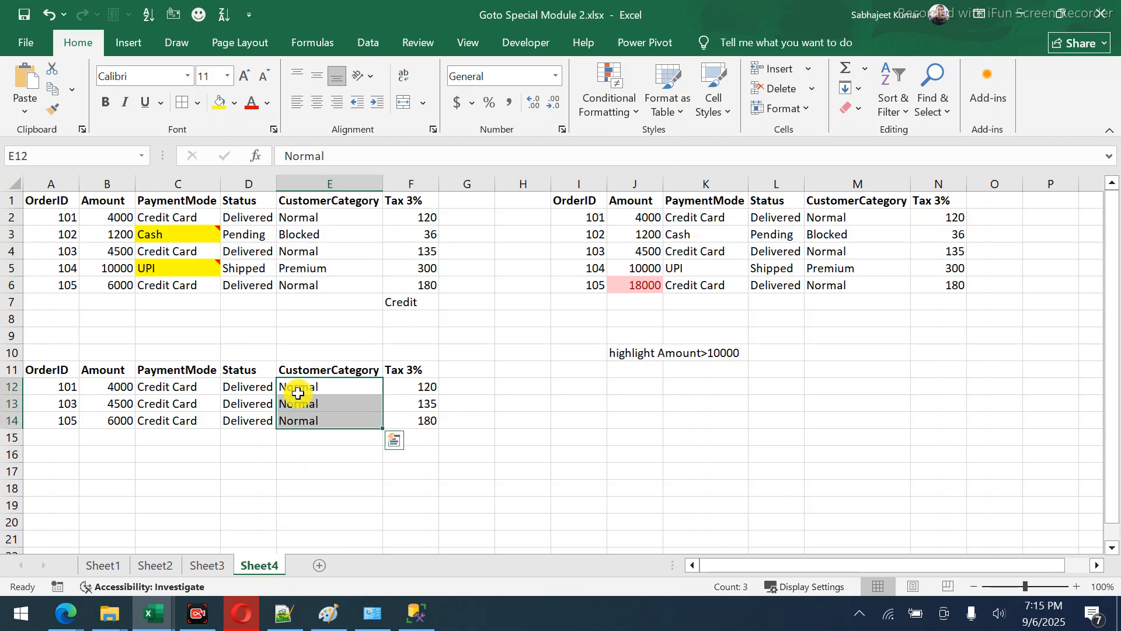
pyautogui.click(317, 222)
pyautogui.moveTo(317, 223); pyautogui.dragTo(315, 283)
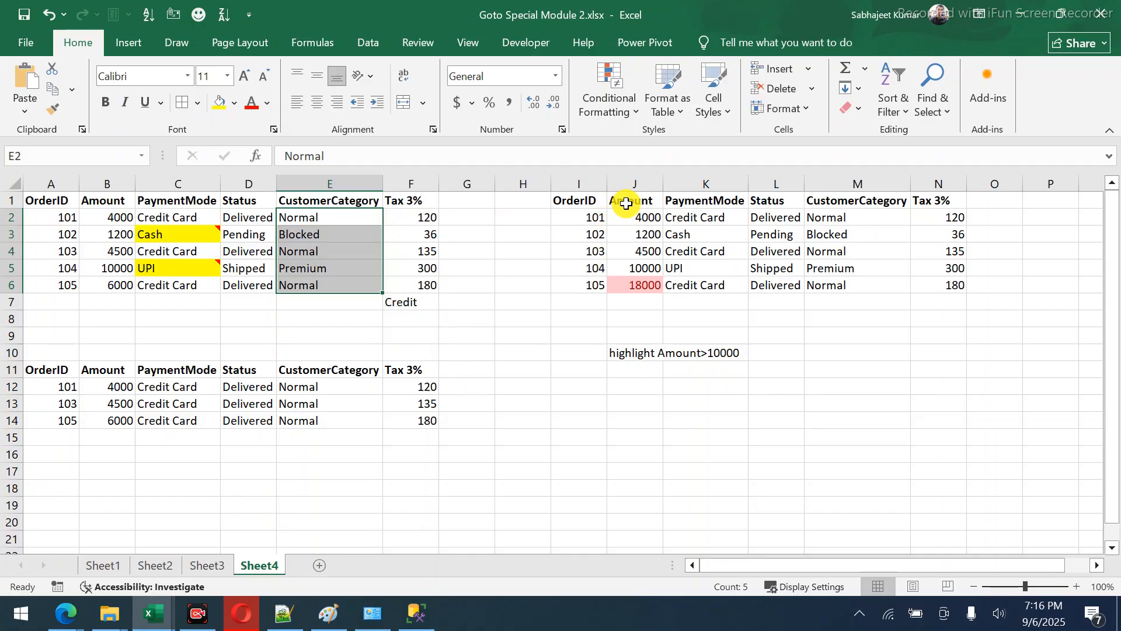
# Copy the OrderID, Amount and PaymentMode data in I1:K6 and paste it as values only starting at I12.
pyautogui.moveTo(588, 198); pyautogui.dragTo(680, 281)
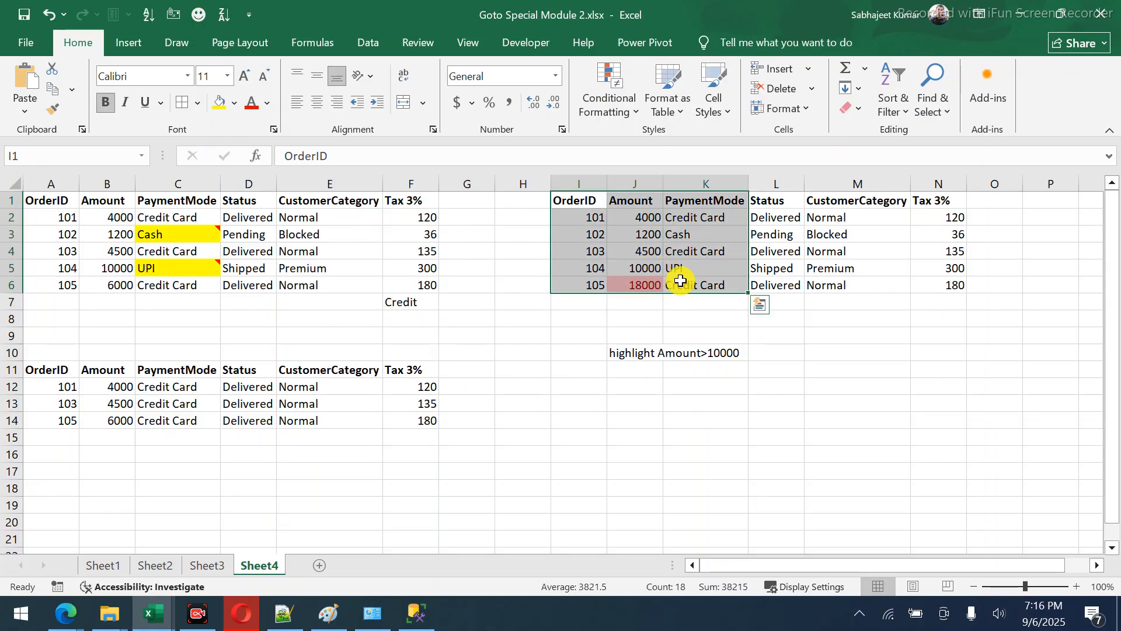
pyautogui.hotkey('ctrl', 'c')
pyautogui.click(571, 380)
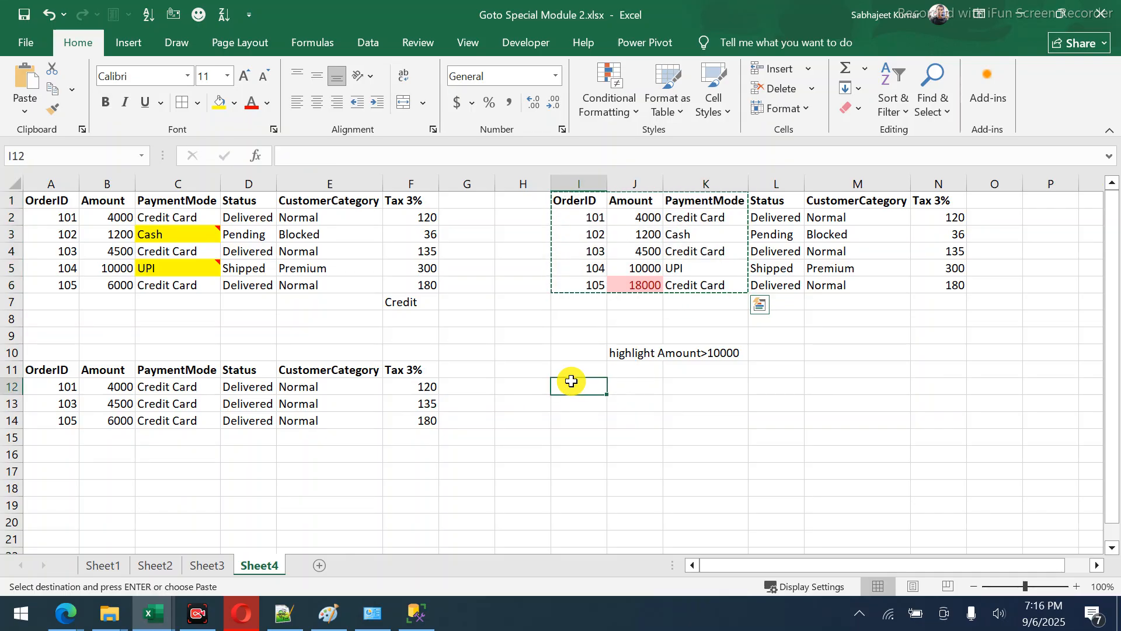
pyautogui.hotkey('ctrl', 'alt', 'v')
pyautogui.press('v')
pyautogui.press('Return')
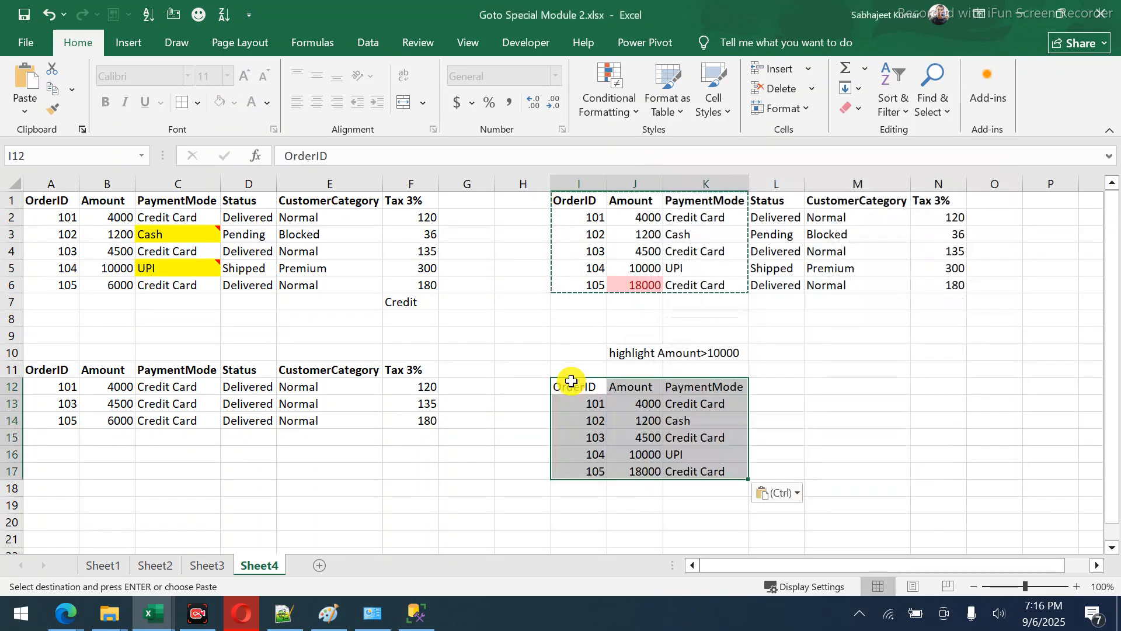
# Enter the header Status in cell L12, beside the pasted PaymentMode column.
pyautogui.click(763, 383)
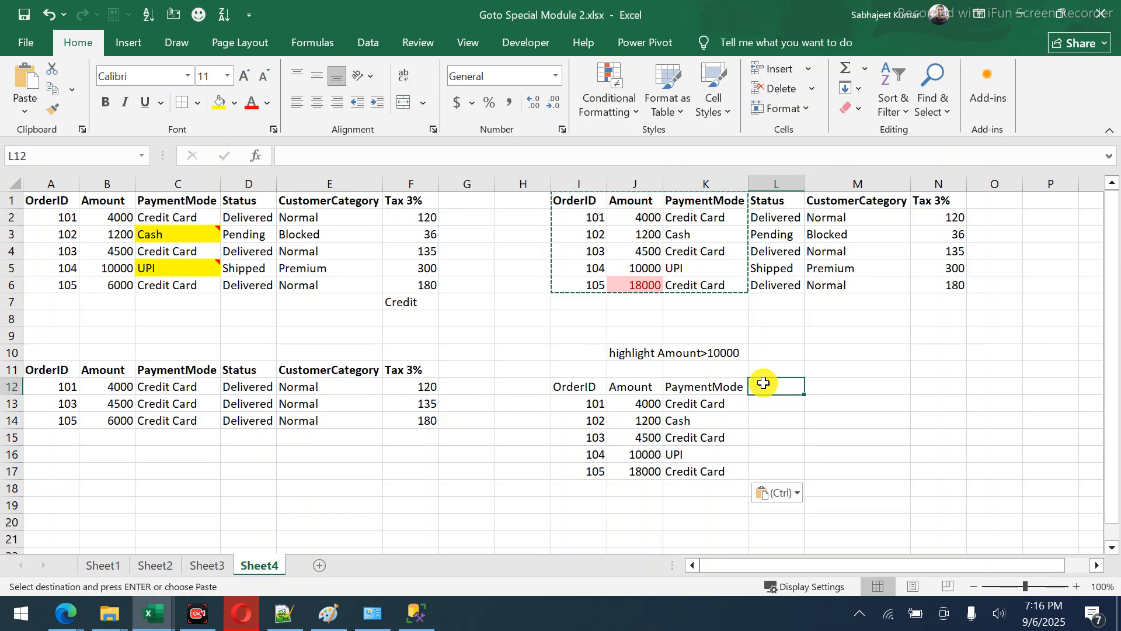
pyautogui.write('Sat')
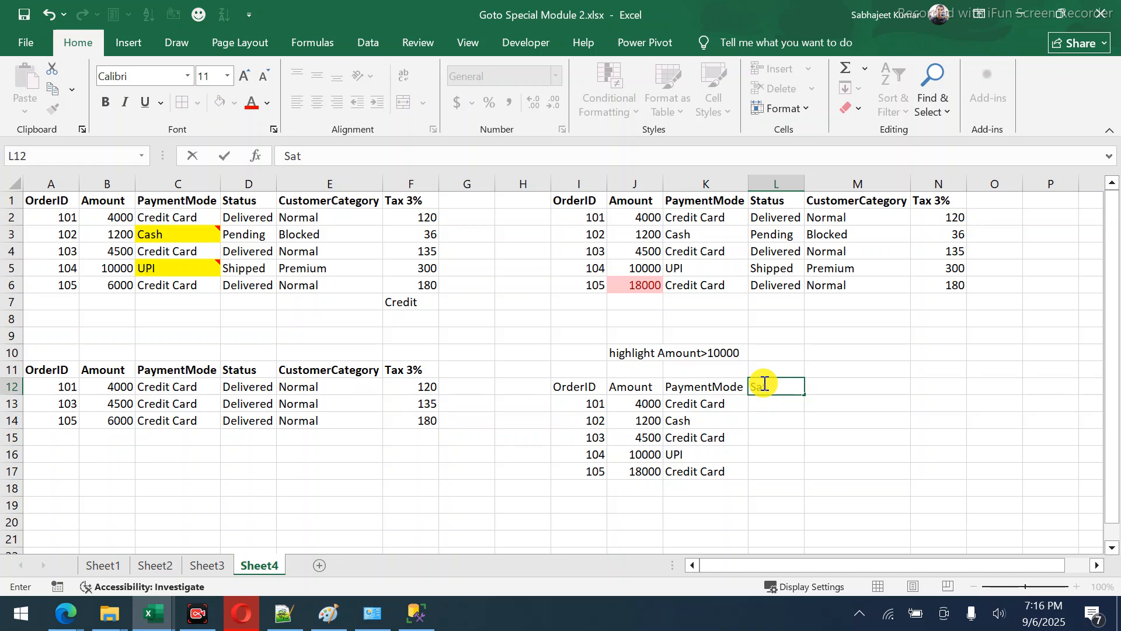
pyautogui.press('BackSpace')
pyautogui.press('BackSpace')
pyautogui.write('ta')
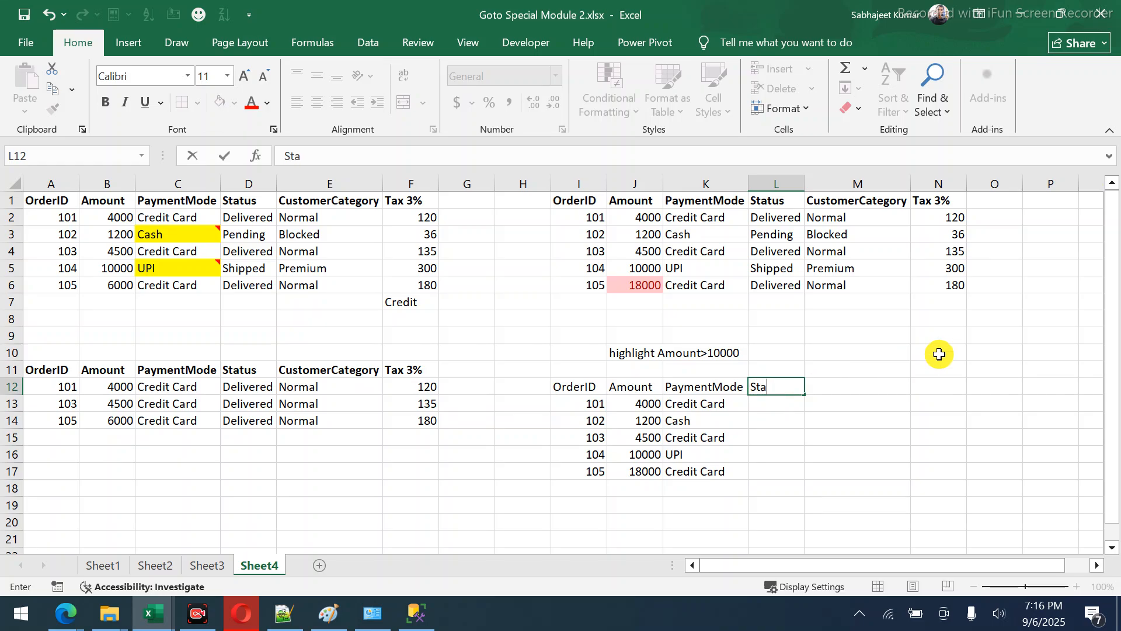
pyautogui.write('tus')
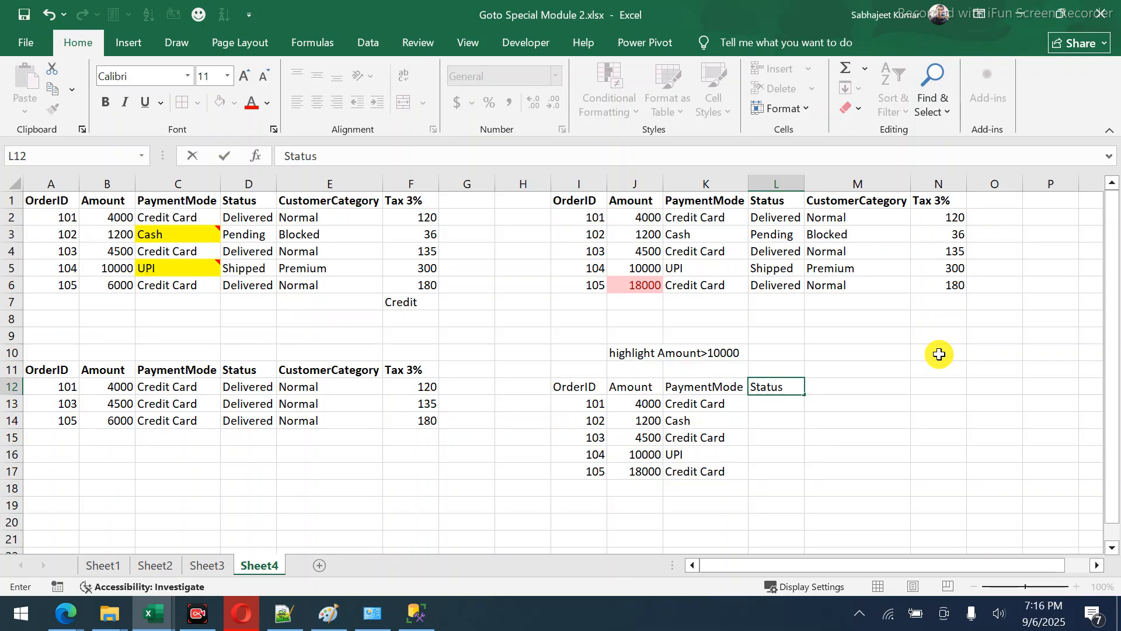
pyautogui.write(' C')
pyautogui.press('BackSpace')
pyautogui.press('BackSpace')
pyautogui.press('Return')
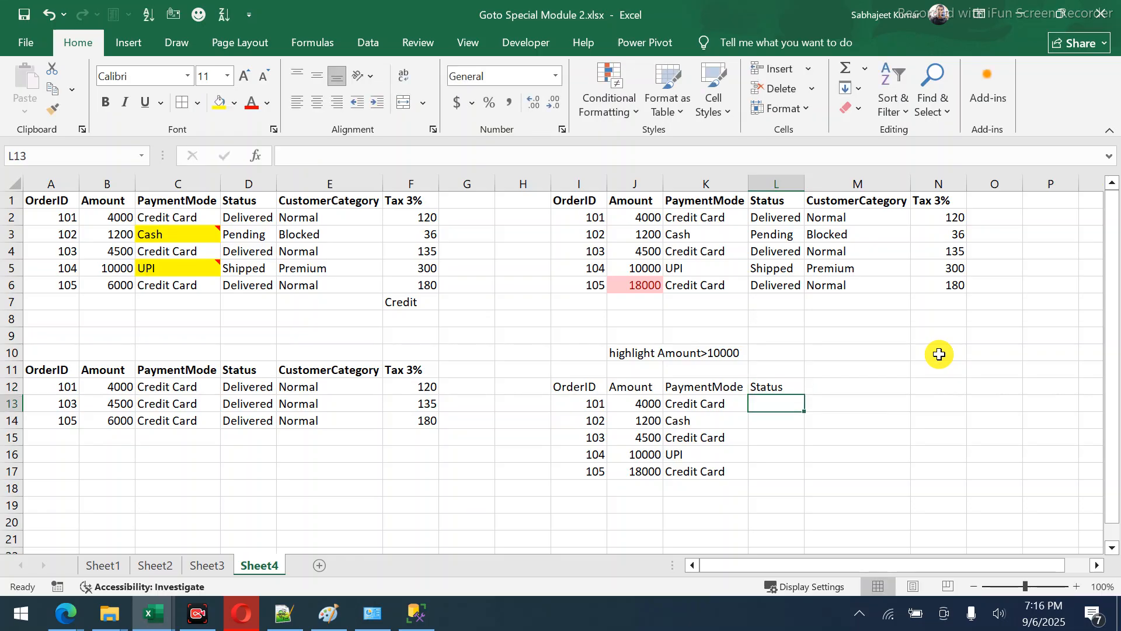
# Apply list data validation with the source "Open, Closed" to the empty Status cells L13:L17.
pyautogui.hotkey('shift', 'Down')
pyautogui.hotkey('shift', 'Down')
pyautogui.hotkey('shift', 'Down')
pyautogui.hotkey('shift', 'Down')
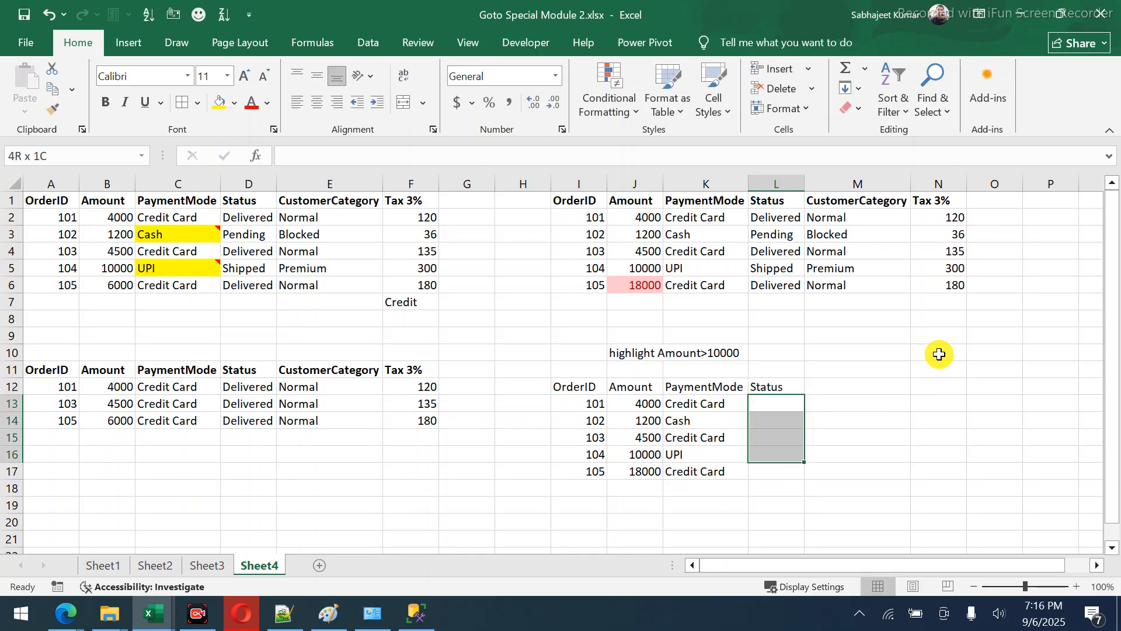
pyautogui.hotkey('alt', 'd')
pyautogui.press('l')
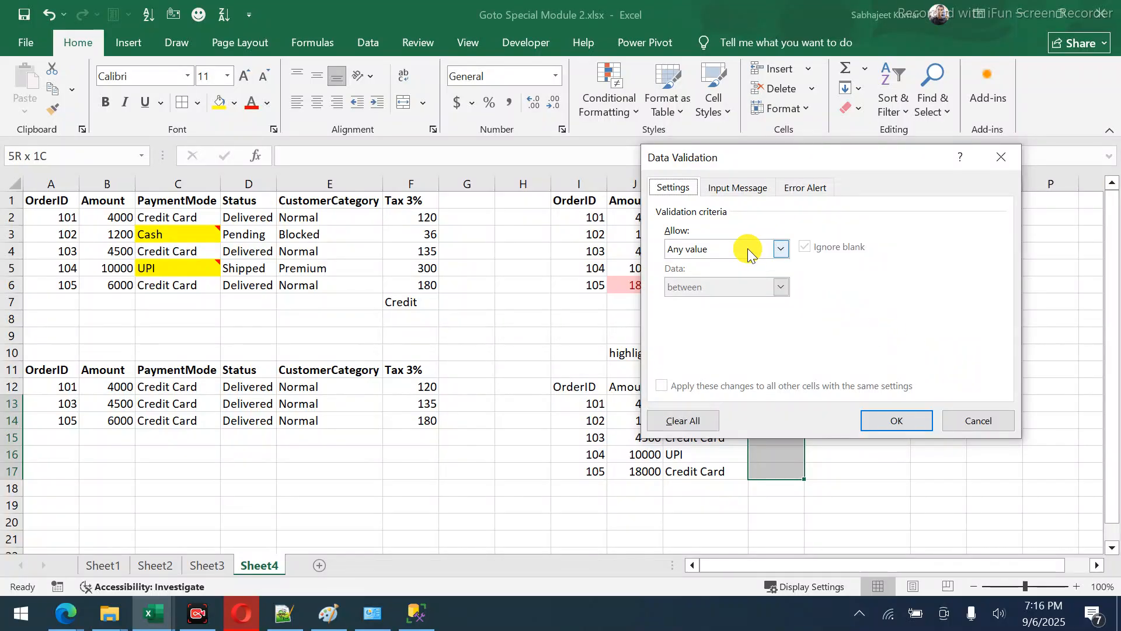
pyautogui.moveTo(767, 162); pyautogui.dragTo(503, 97)
pyautogui.click(493, 184)
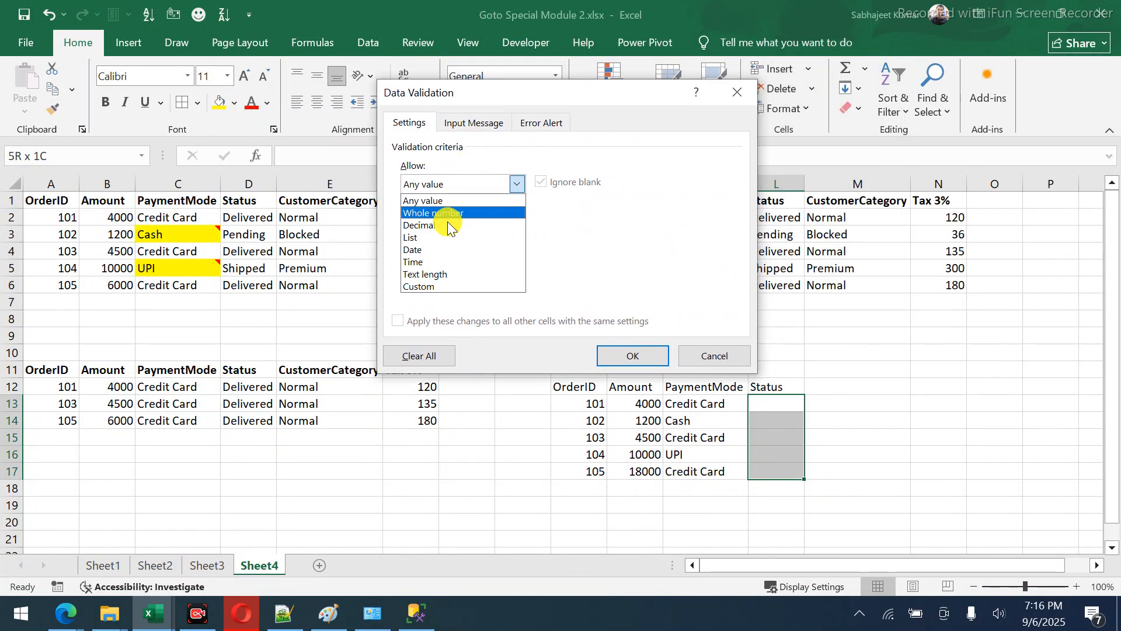
pyautogui.click(431, 238)
pyautogui.click(460, 262)
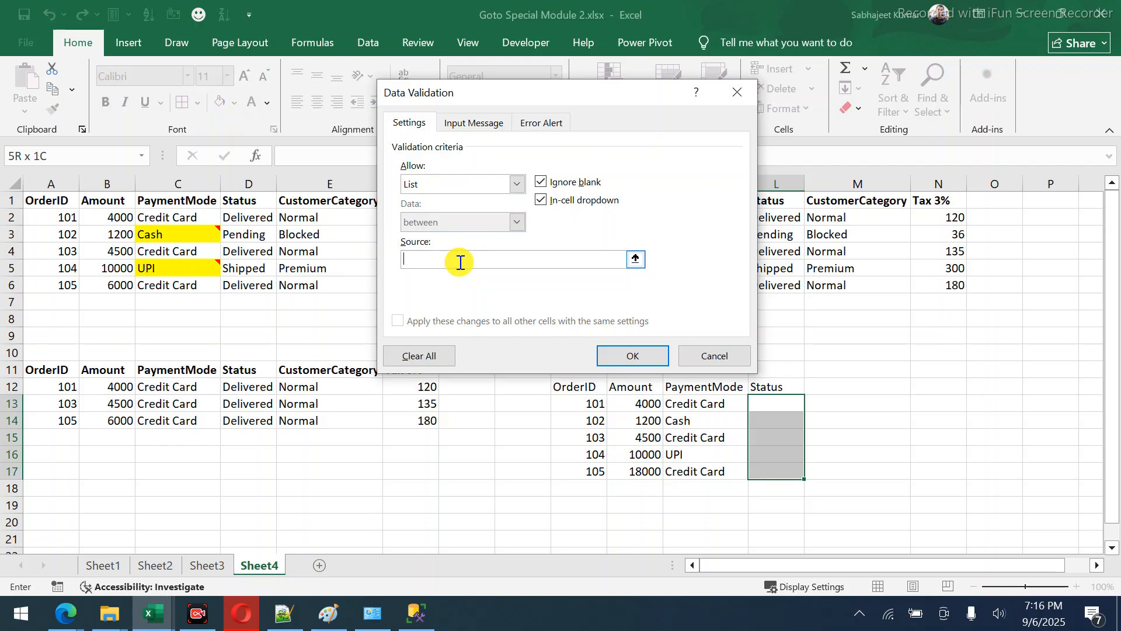
pyautogui.write('Open, Closed')
pyautogui.click(619, 354)
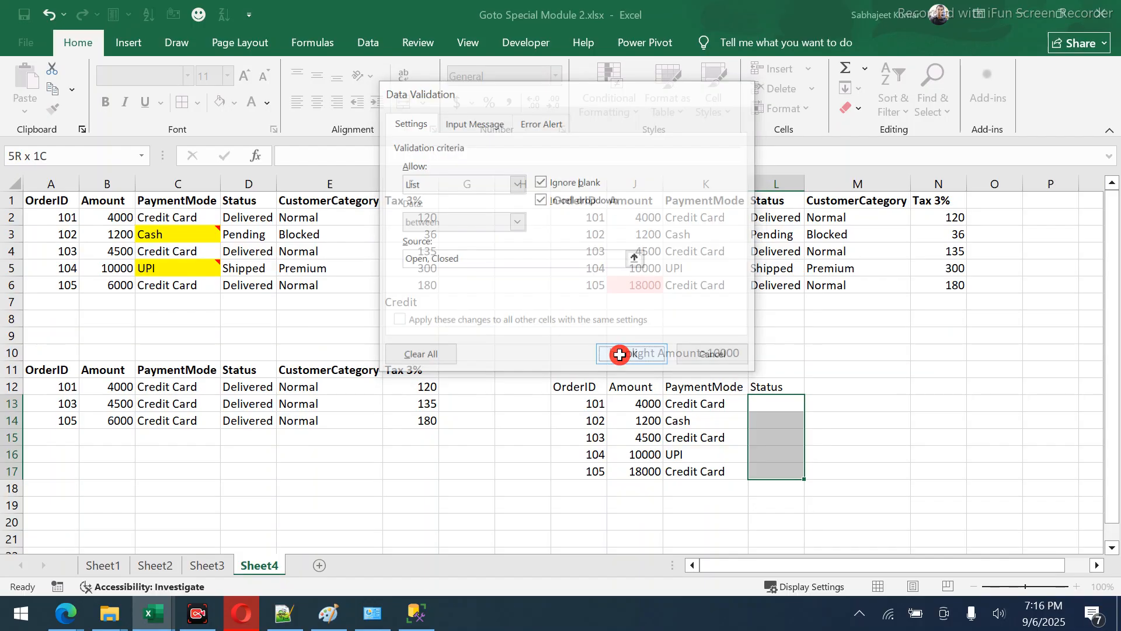
# Bold the headers of the pasted table in I12:L12.
pyautogui.moveTo(554, 384); pyautogui.dragTo(785, 384)
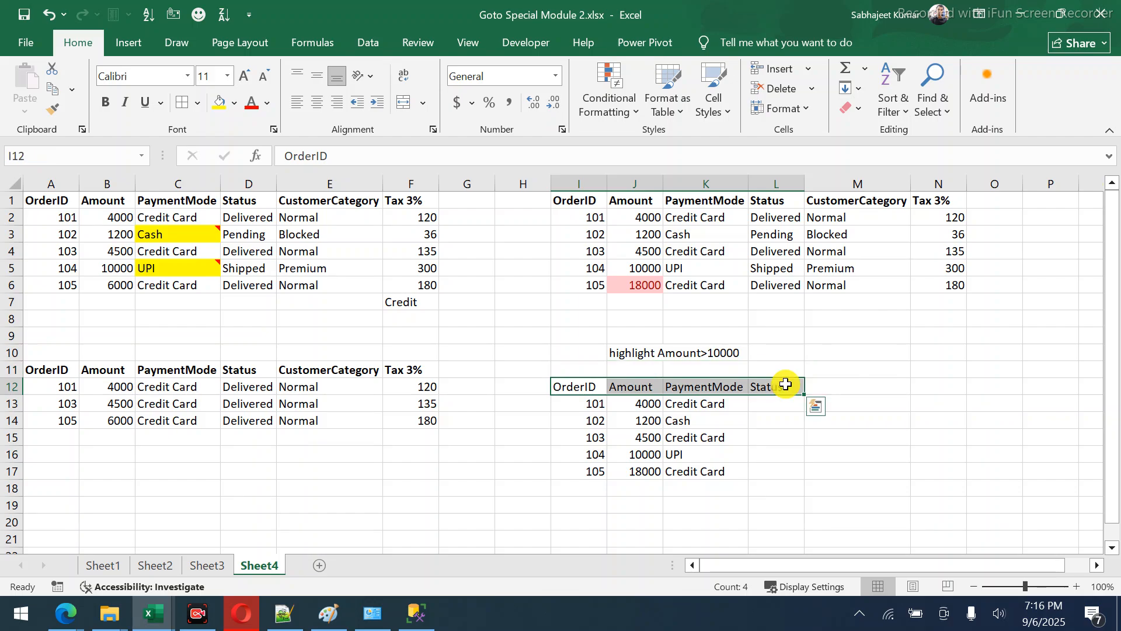
pyautogui.hotkey('ctrl', 'b')
# Enter the shortcut note "Alt D L" in cell M13 and its description "Data Validaion" in N13.
pyautogui.press('Right')
pyautogui.press('Right')
pyautogui.press('Right')
pyautogui.press('Right')
pyautogui.press('Down')
pyautogui.write('Alt D L')
pyautogui.press('Tab')
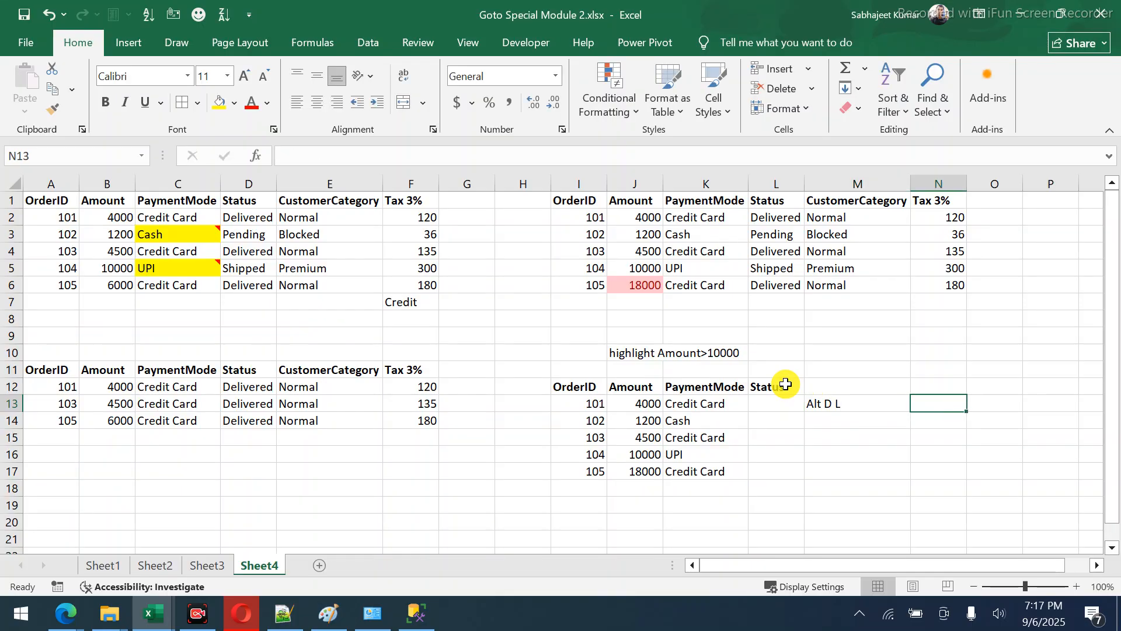
pyautogui.write('Data V')
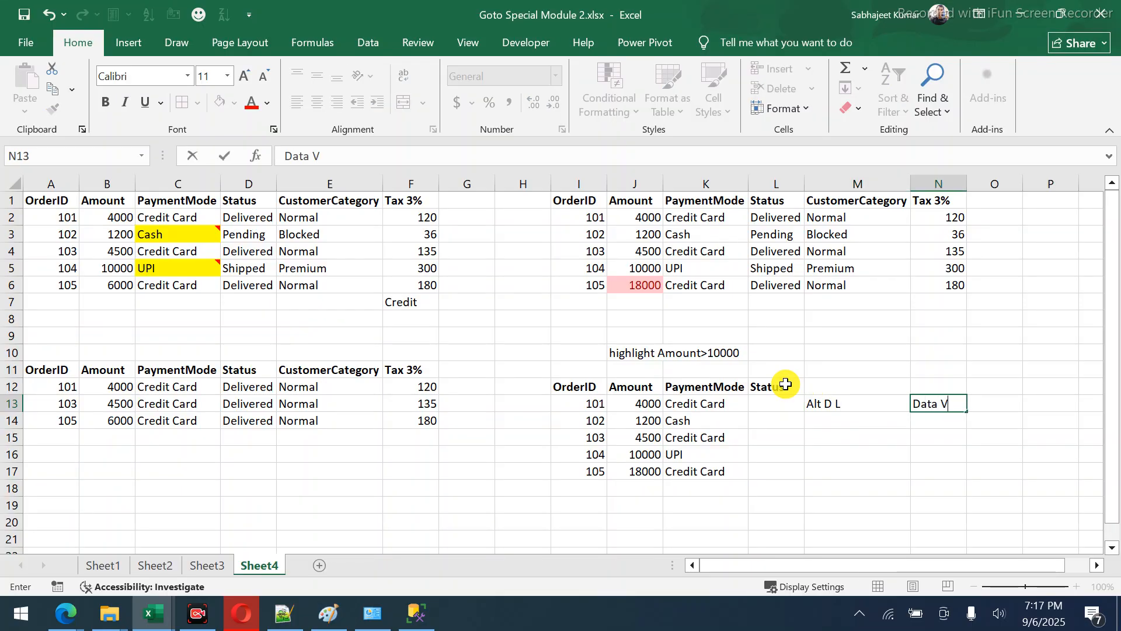
pyautogui.write('alidaion')
pyautogui.press('Return')
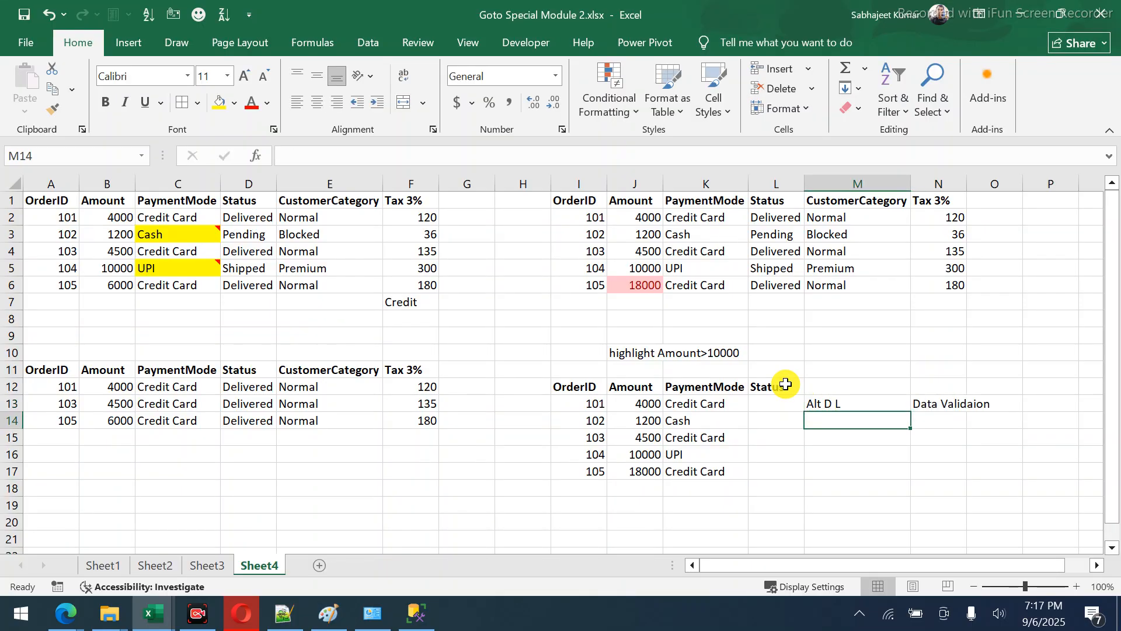
pyautogui.click(946, 402)
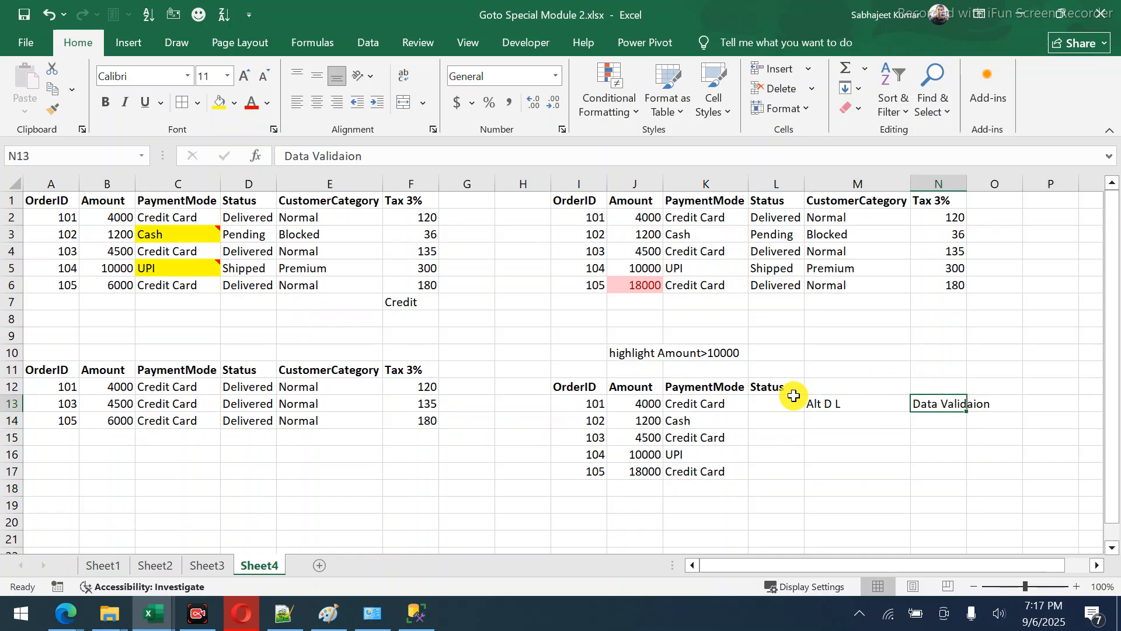
# Choose Closed from the validation list for the Status in L13 and fill it down through L17.
pyautogui.click(782, 402)
pyautogui.click(811, 404)
pyautogui.click(770, 431)
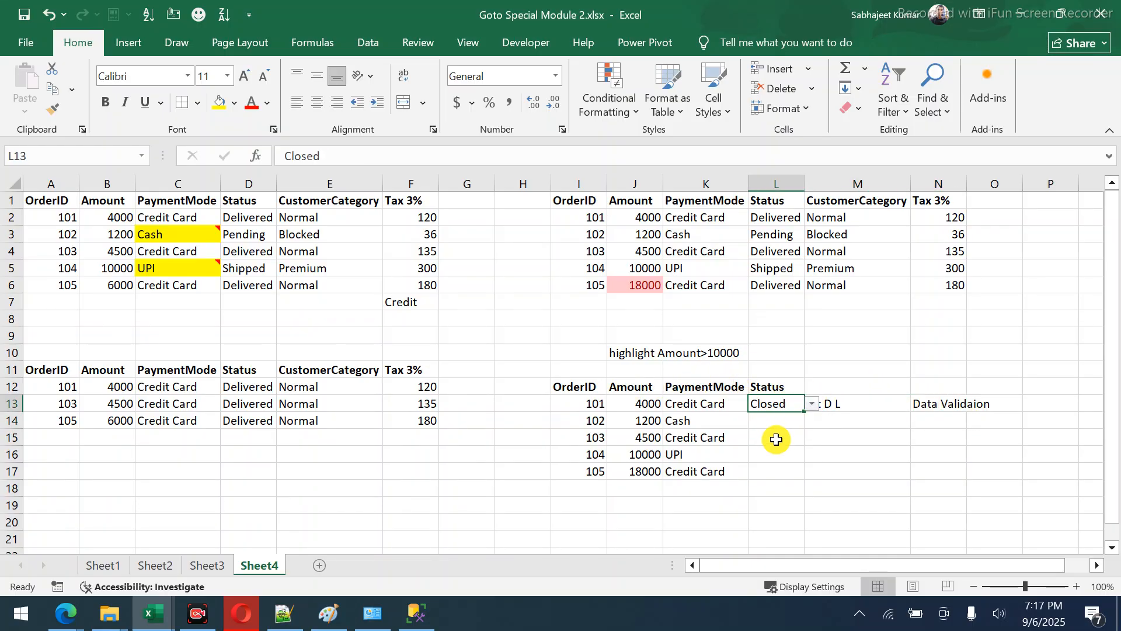
pyautogui.moveTo(804, 411); pyautogui.dragTo(806, 473)
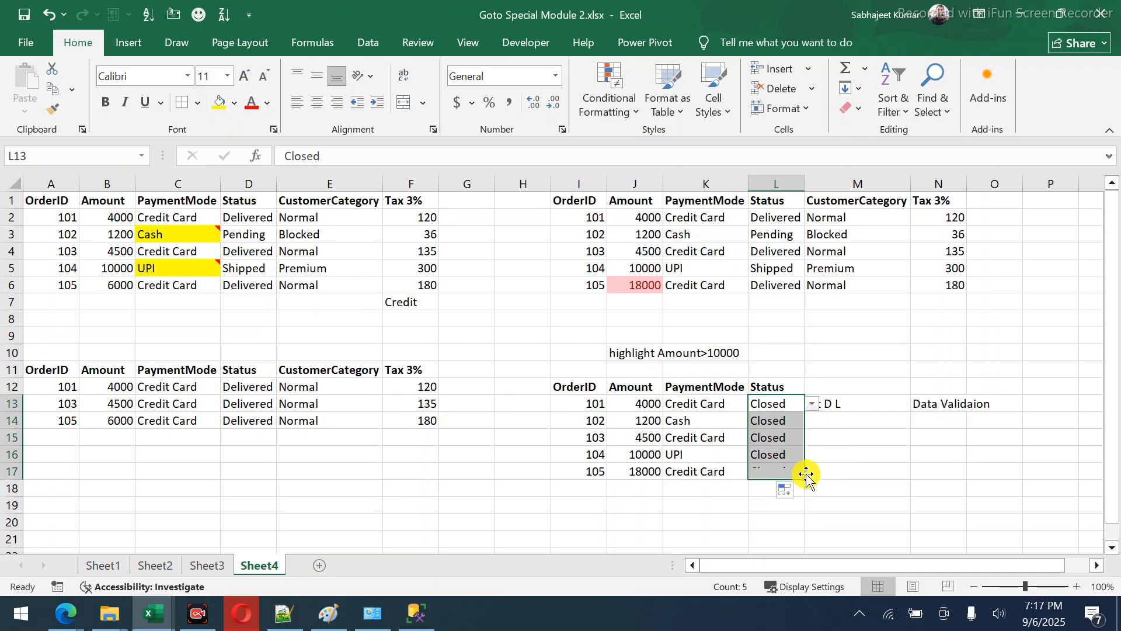
# Change the Status of orders 103 and 105 in L15 and L17 to Open using their validation lists.
pyautogui.click(804, 446)
pyautogui.click(811, 437)
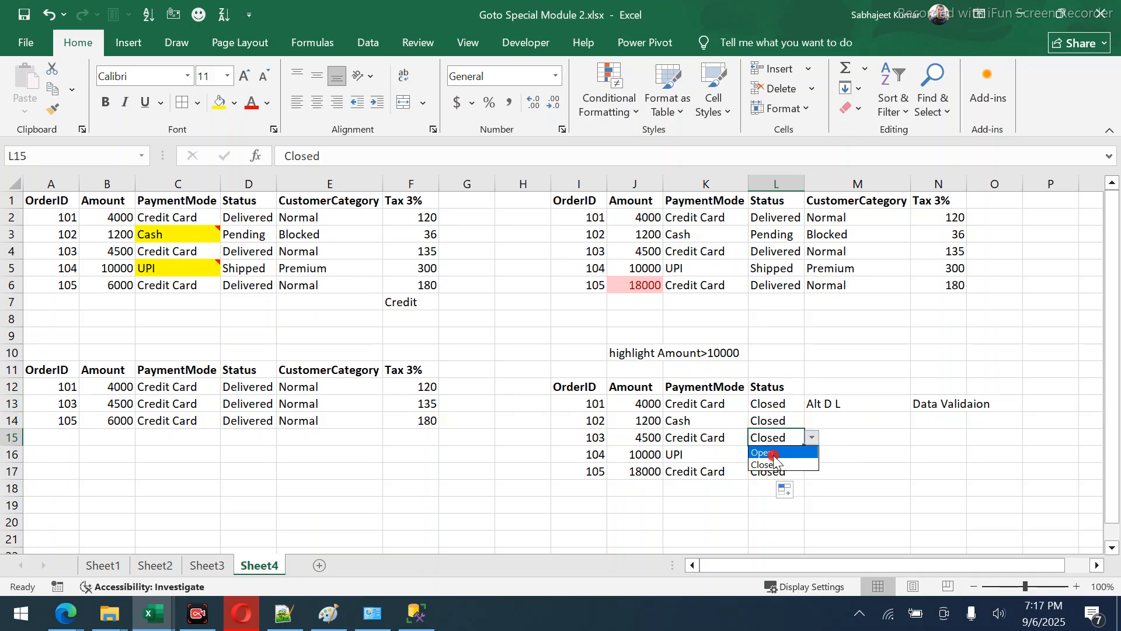
pyautogui.click(772, 454)
pyautogui.click(780, 467)
pyautogui.click(811, 471)
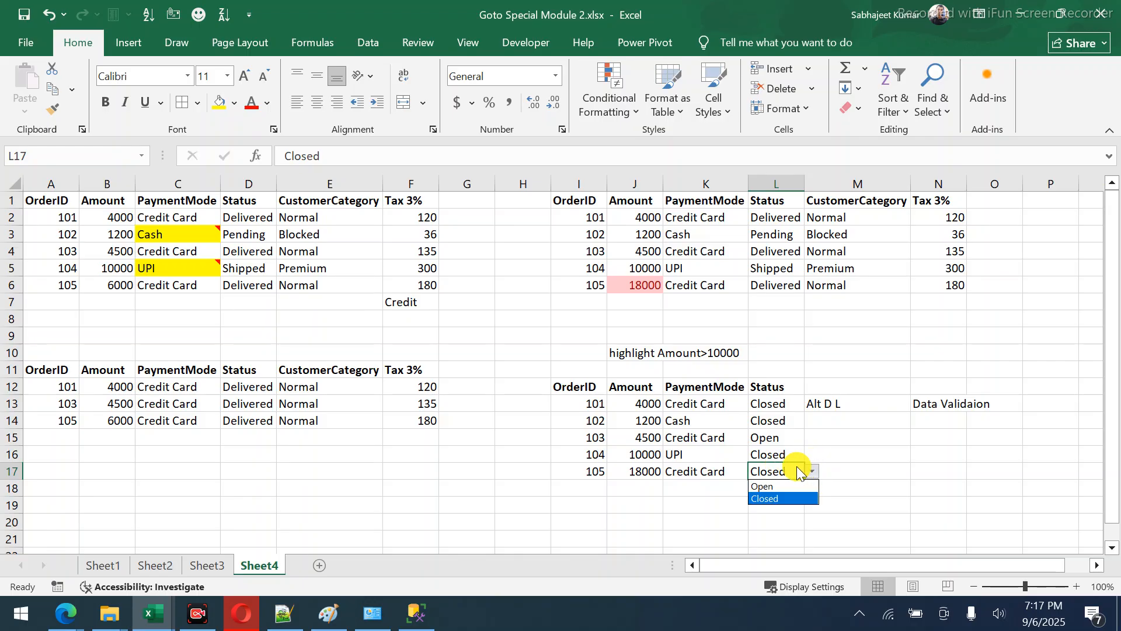
pyautogui.click(765, 486)
pyautogui.click(572, 404)
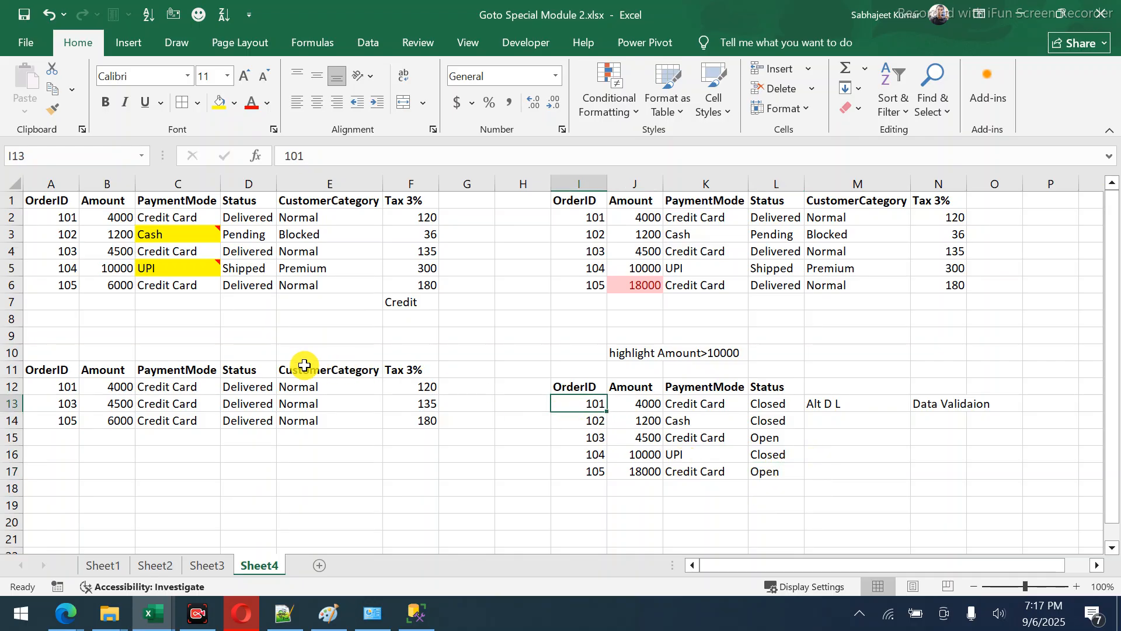
# Use Go To Special with Data validation set to All to select every validated cell in Sheet4.
pyautogui.moveTo(310, 389); pyautogui.dragTo(429, 420)
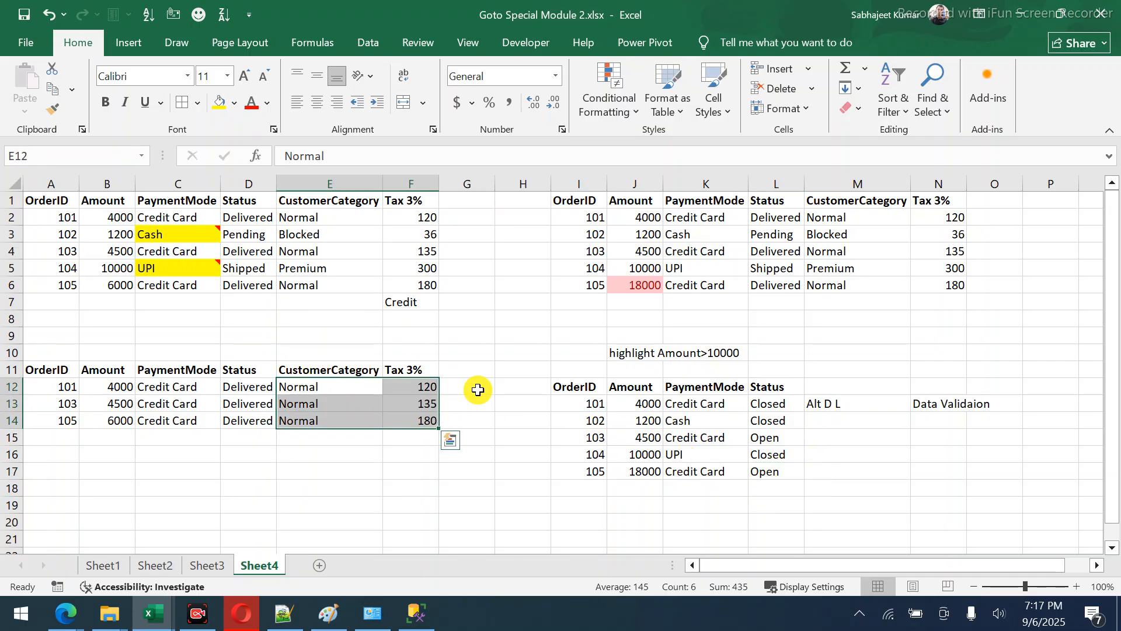
pyautogui.click(533, 376)
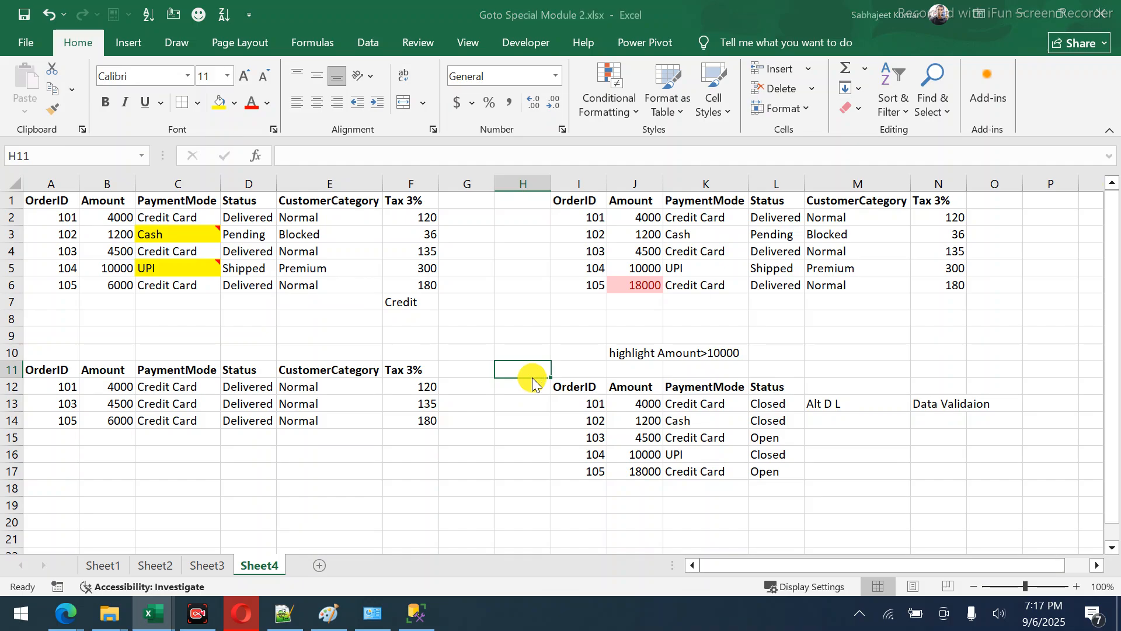
pyautogui.hotkey('ctrl', 'g')
pyautogui.click(475, 332)
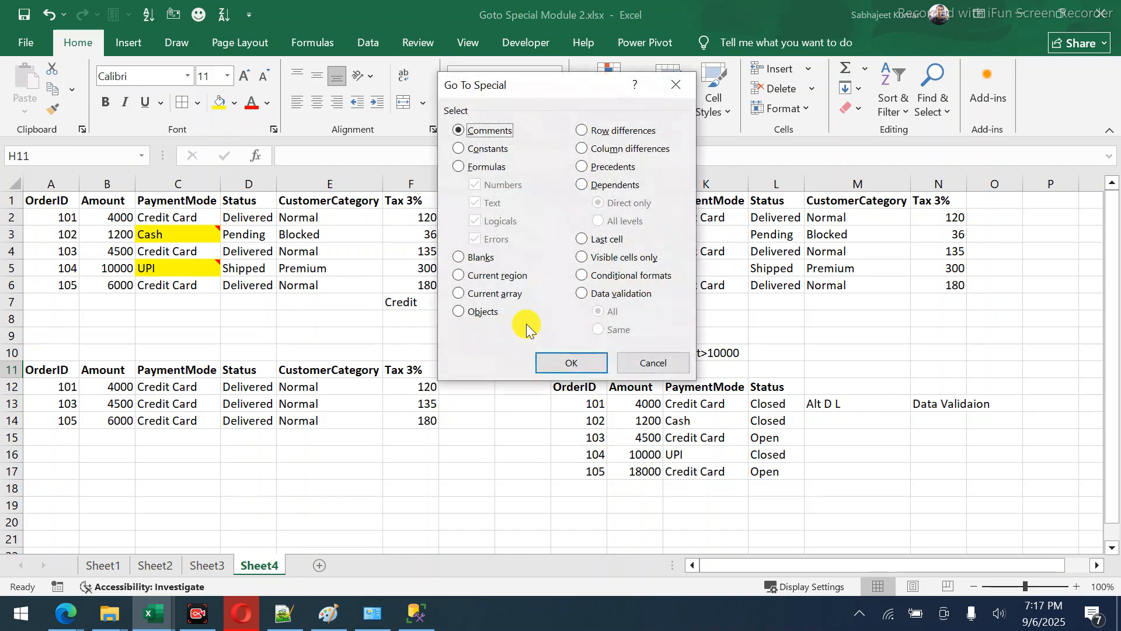
pyautogui.click(582, 294)
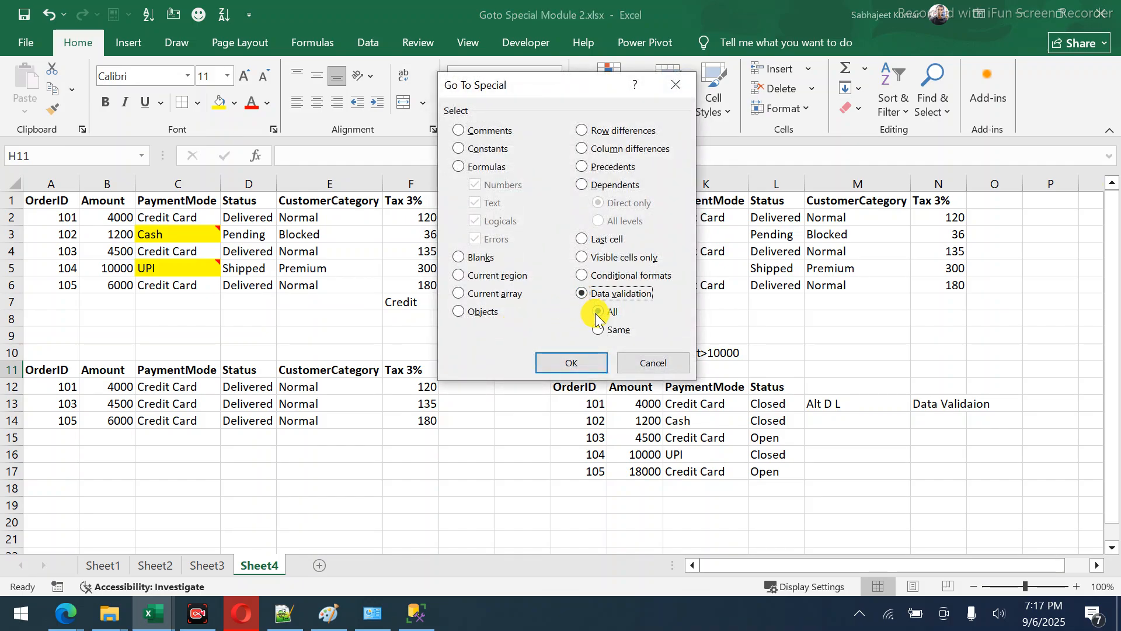
pyautogui.click(598, 311)
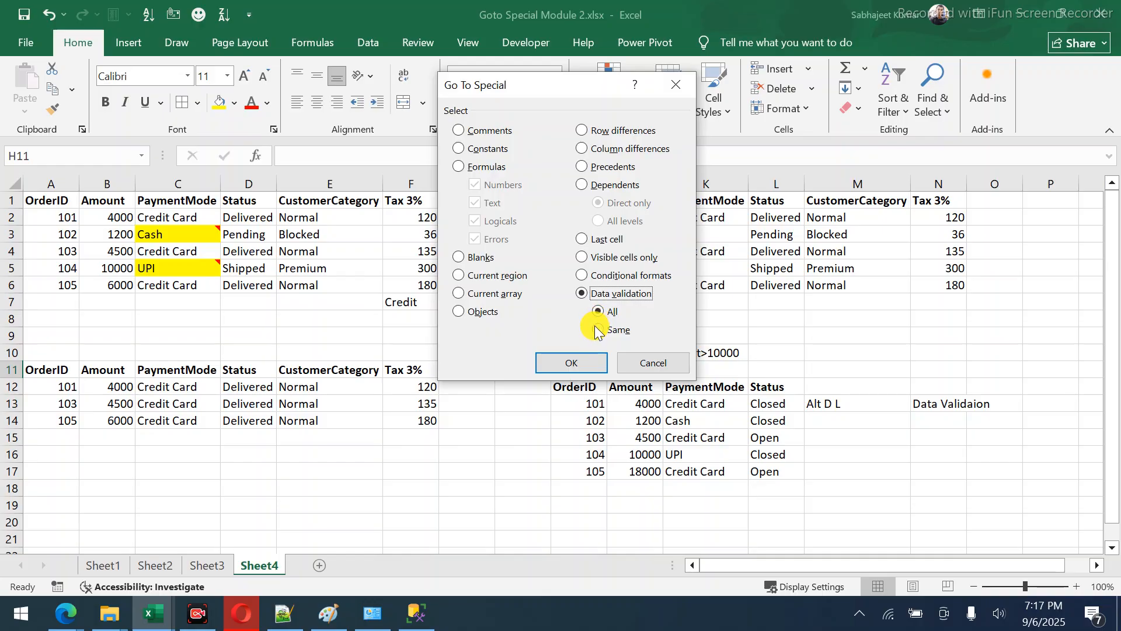
pyautogui.click(570, 362)
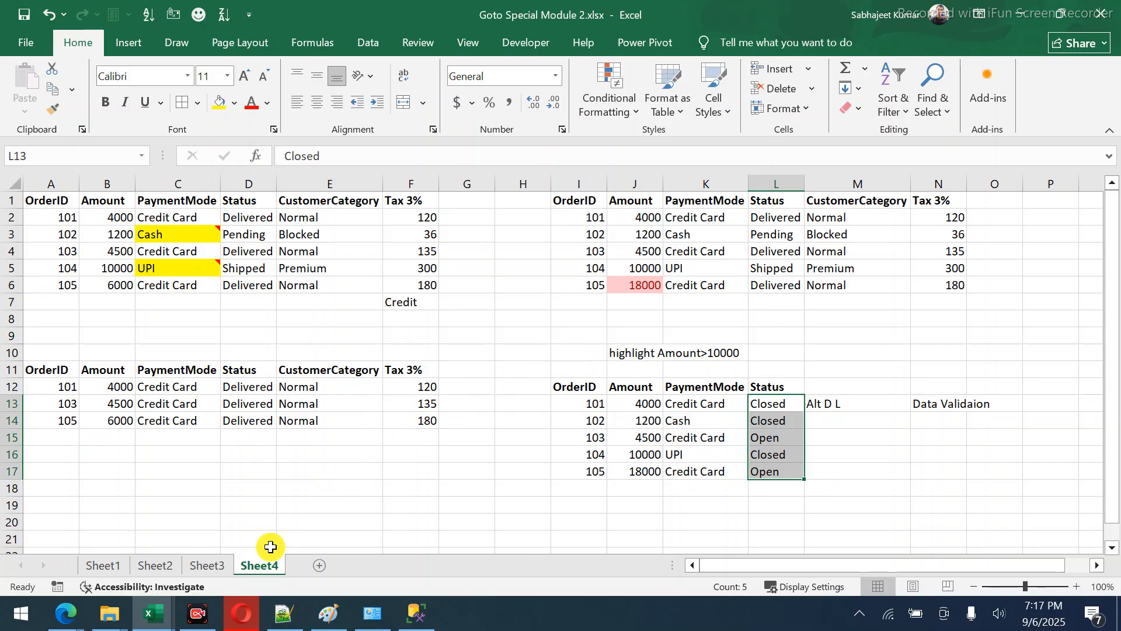
# Group Sheet1 through Sheet3 and permanently delete them from the workbook.
pyautogui.click(214, 565)
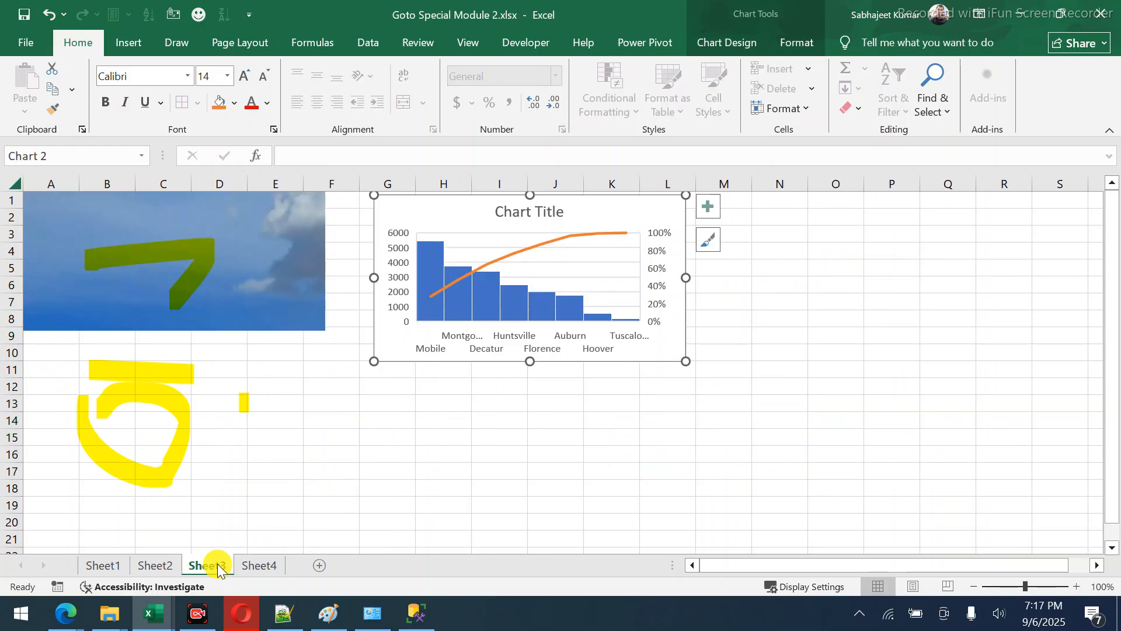
pyautogui.keyDown('shift'); pyautogui.click(118, 565); pyautogui.keyUp('shift')
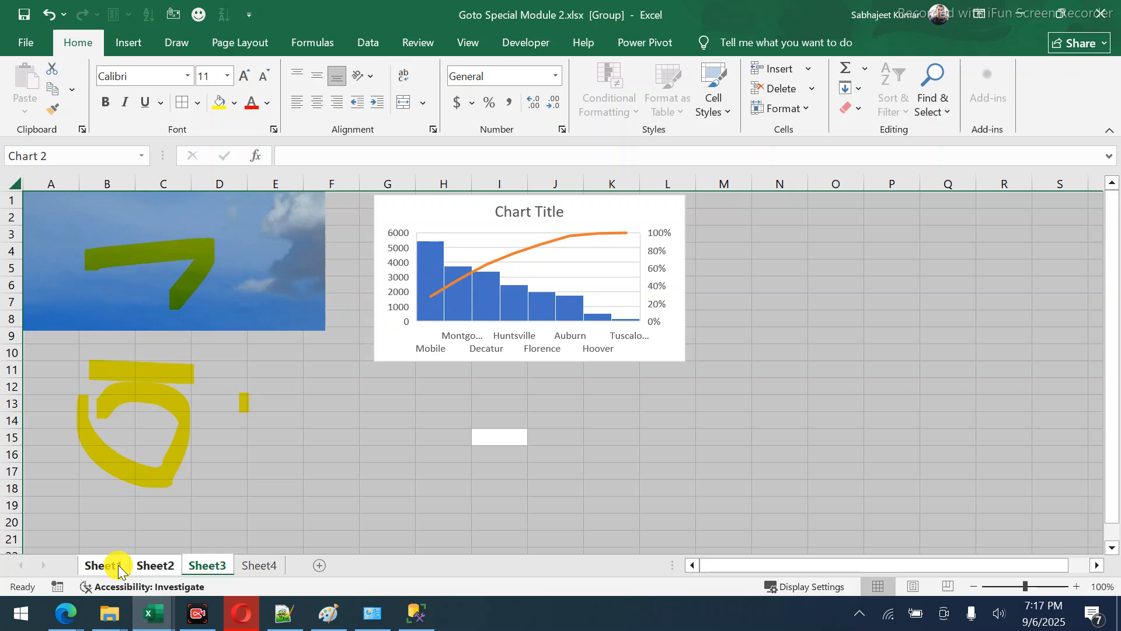
pyautogui.rightClick(118, 565)
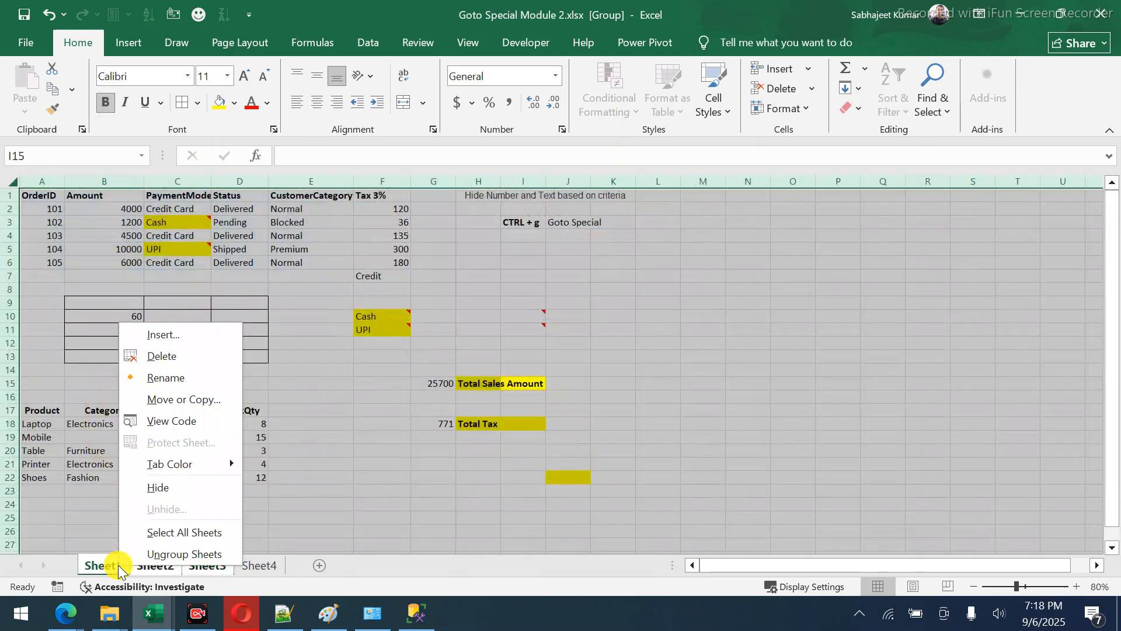
pyautogui.click(221, 350)
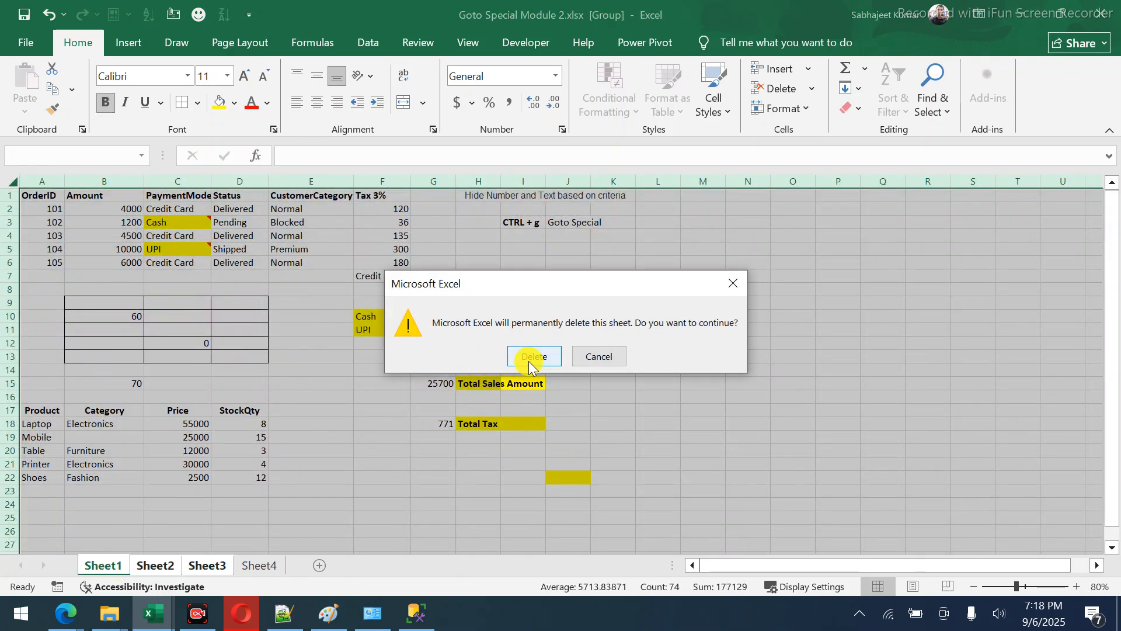
pyautogui.click(528, 358)
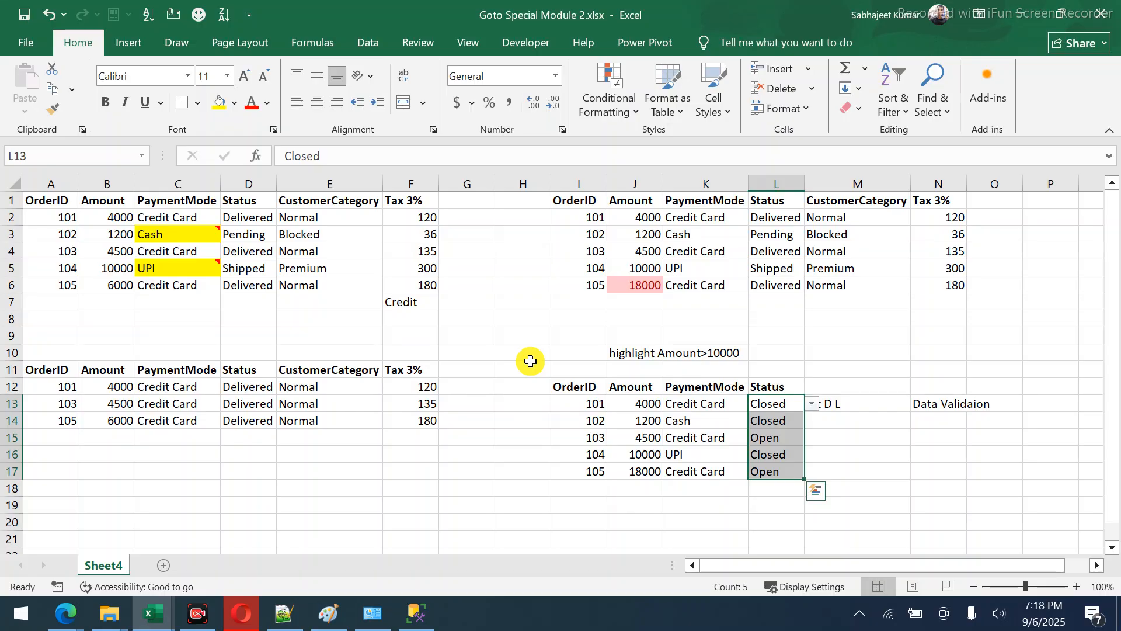
# Save the workbook under the new name "Goto Special Module 3.xlsx" in the Downloads folder.
pyautogui.press('F12')
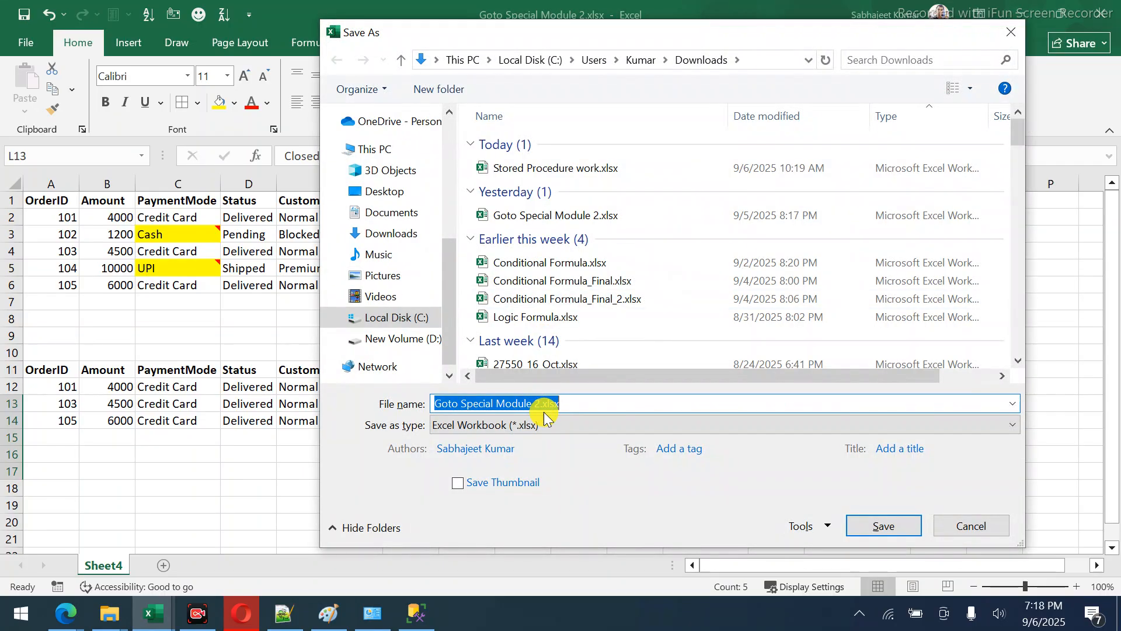
pyautogui.click(540, 404)
pyautogui.press('BackSpace')
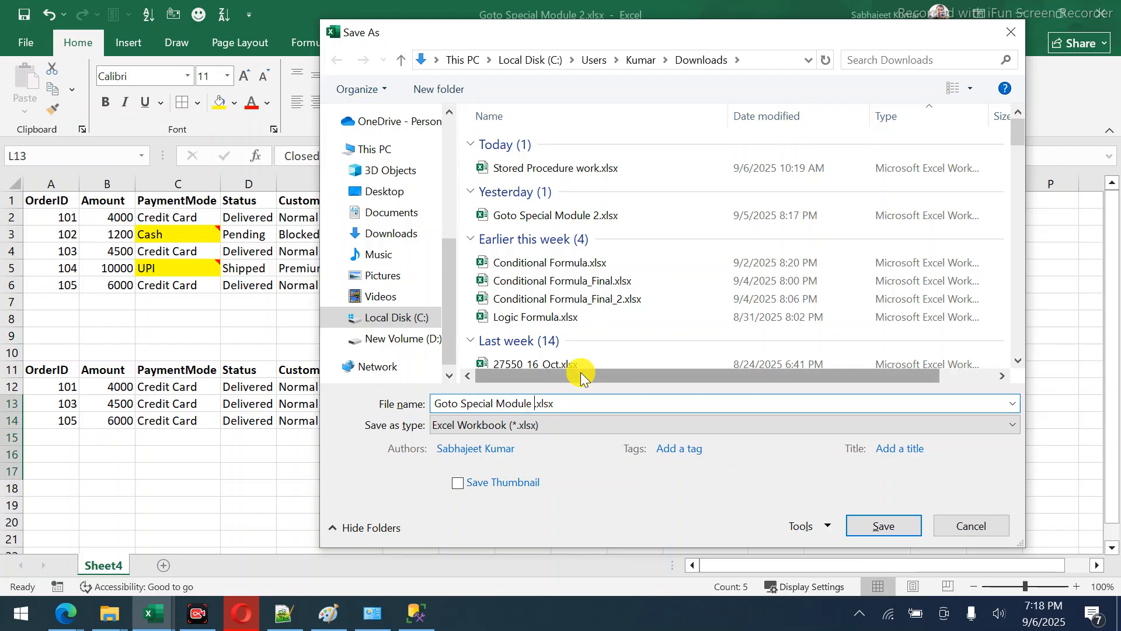
pyautogui.write('3')
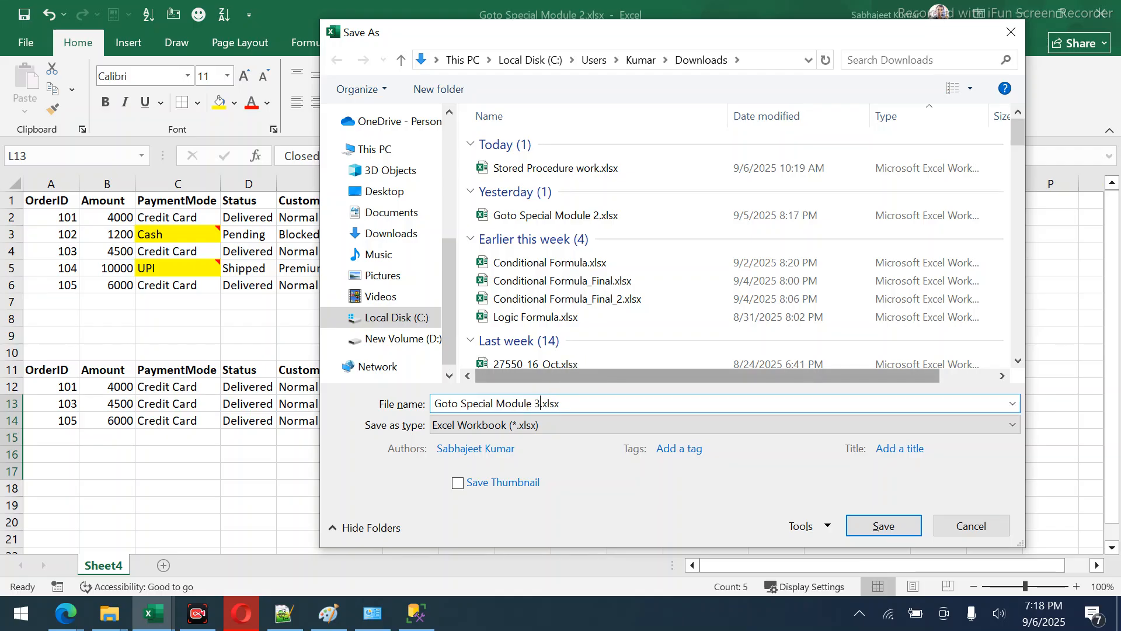
pyautogui.click(868, 526)
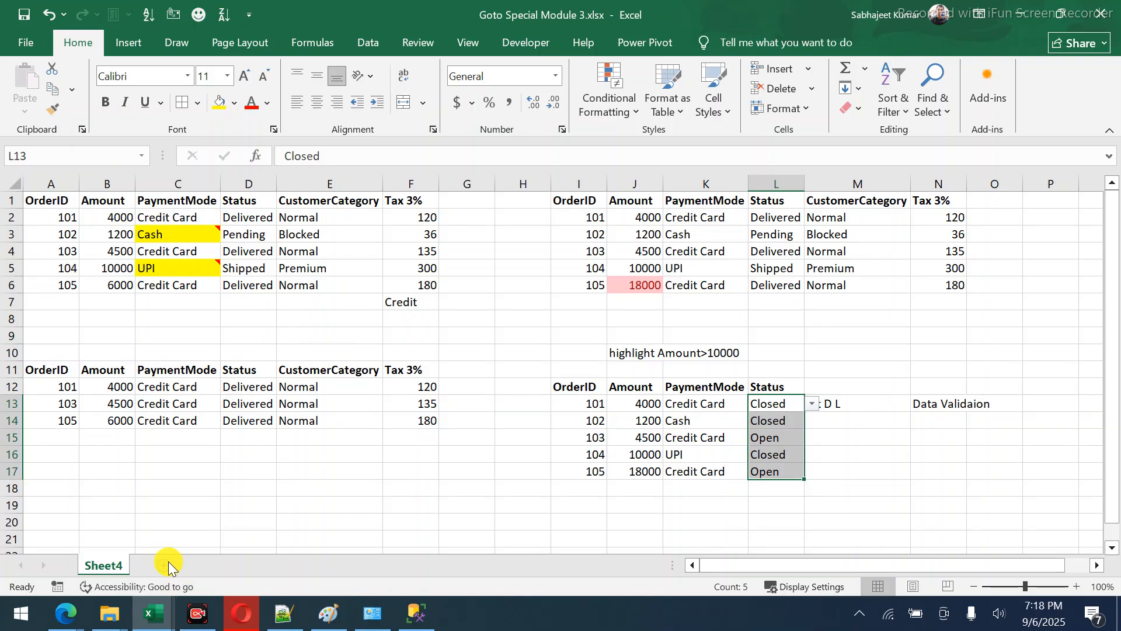
# Copy the OrderID column A1:A6 from Sheet4 and paste it into a new sheet starting at A1.
pyautogui.moveTo(63, 204); pyautogui.dragTo(68, 290)
pyautogui.hotkey('ctrl', 'c')
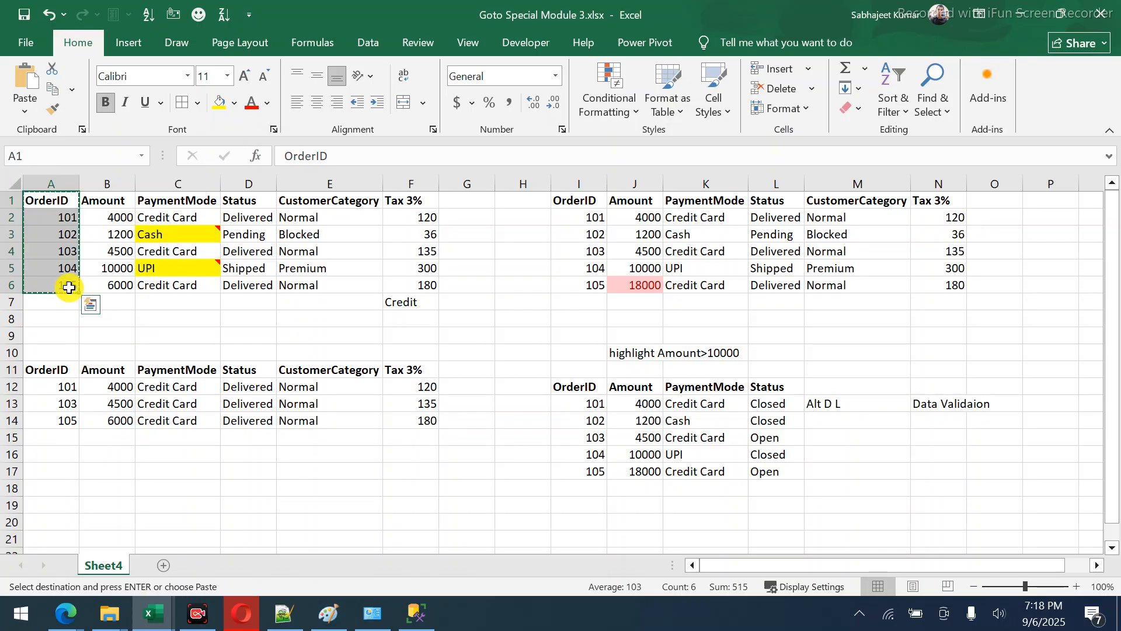
pyautogui.click(163, 566)
pyautogui.hotkey('ctrl', 'v')
# Move order IDs 103 to 105 down one row to A5:A7, leaving A4 blank.
pyautogui.moveTo(70, 246); pyautogui.dragTo(73, 280)
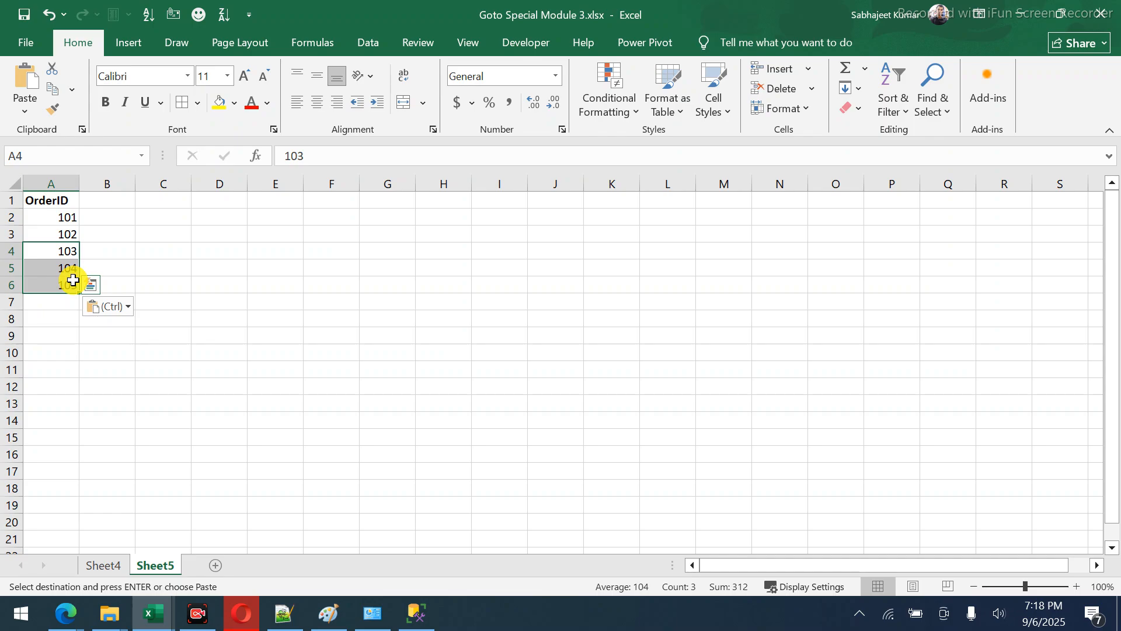
pyautogui.hotkey('ctrl', 'x')
pyautogui.press('Down')
pyautogui.hotkey('ctrl', 'v')
# Move order IDs 104 and 105 down two rows to A8:A9, leaving A6:A7 blank.
pyautogui.click(73, 280)
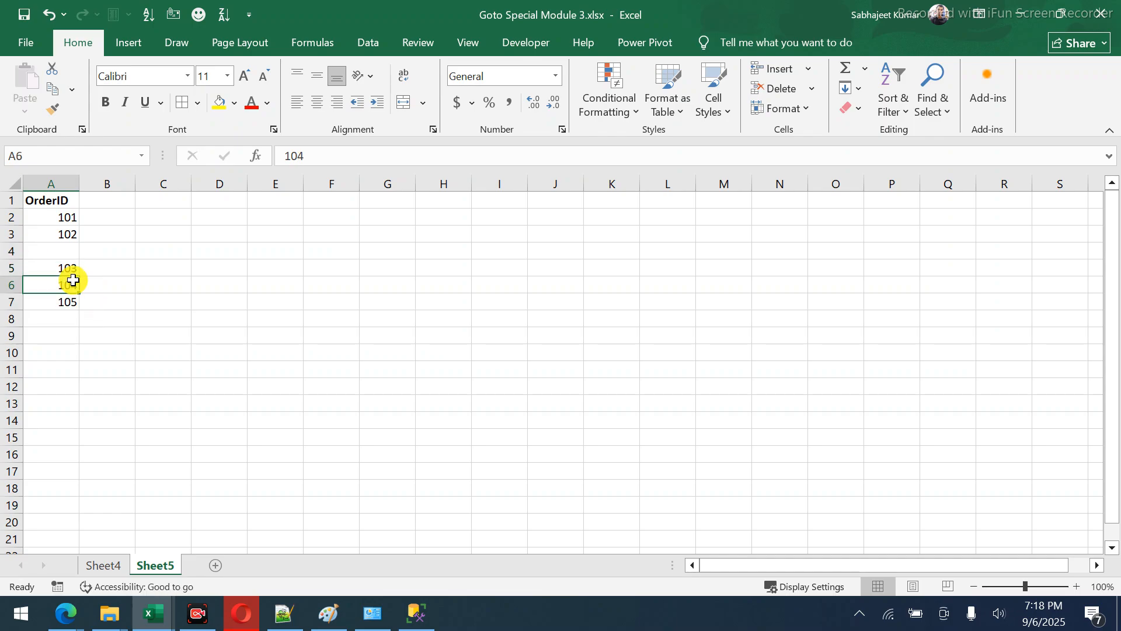
pyautogui.hotkey('shift', 'Down')
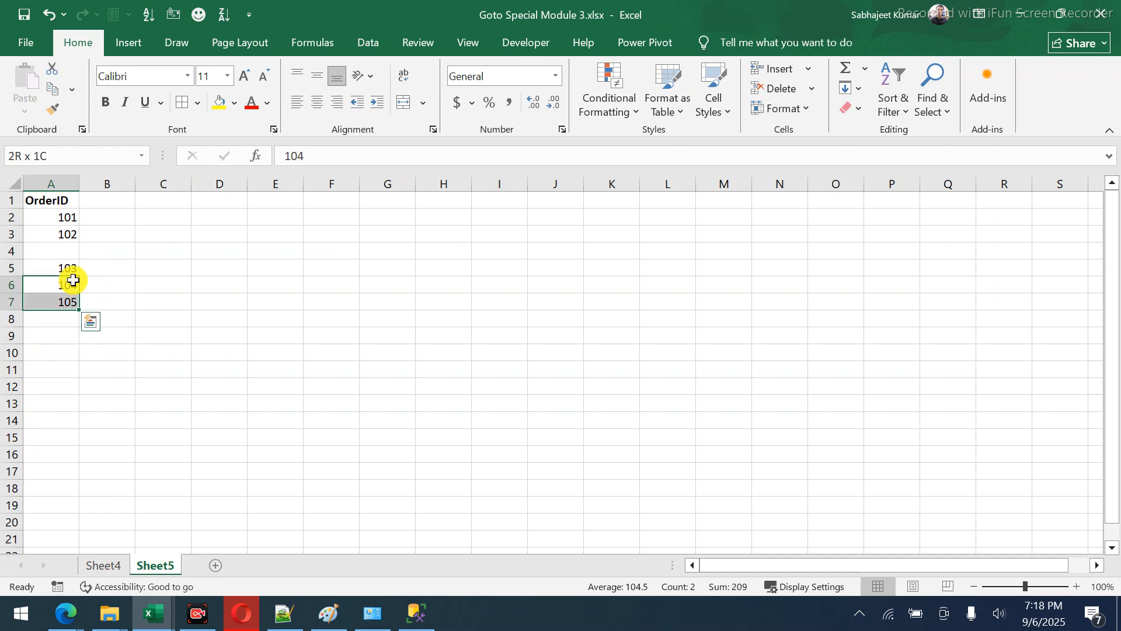
pyautogui.hotkey('ctrl', 'x')
pyautogui.press('Down')
pyautogui.press('Down')
pyautogui.hotkey('ctrl', 'v')
pyautogui.press('Up')
pyautogui.press('Up')
pyautogui.press('Up')
pyautogui.press('Up')
pyautogui.press('Up')
pyautogui.press('Up')
pyautogui.press('Up')
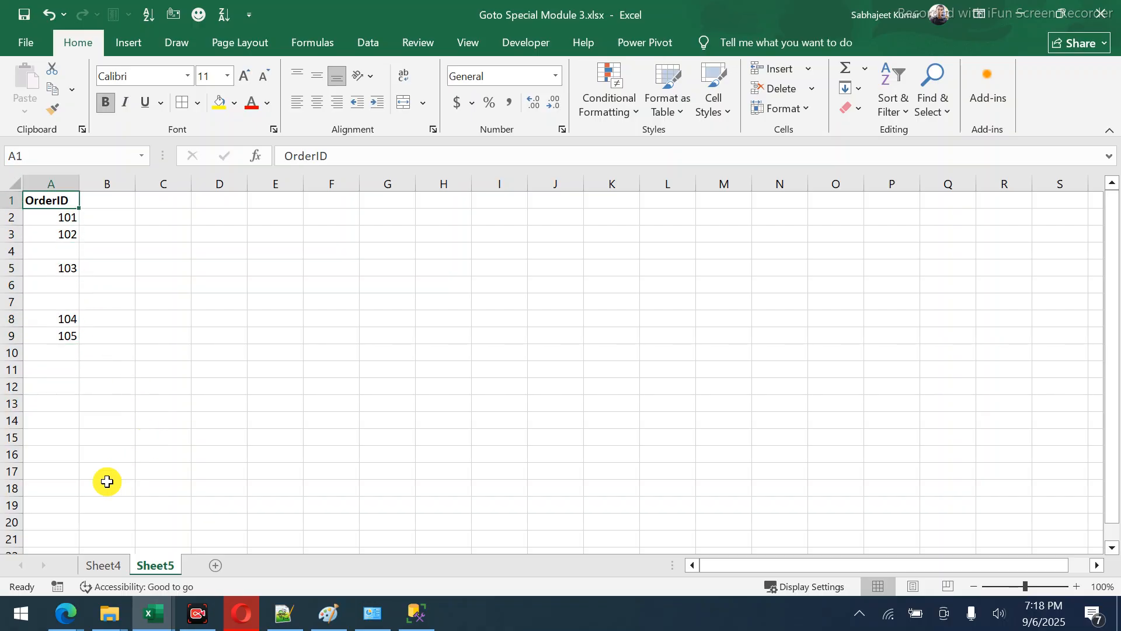
# Copy the Amount, PaymentMode and Status columns B1:D6 from Sheet4 and paste them into Sheet5 at B1.
pyautogui.click(102, 564)
pyautogui.moveTo(104, 218); pyautogui.dragTo(313, 293)
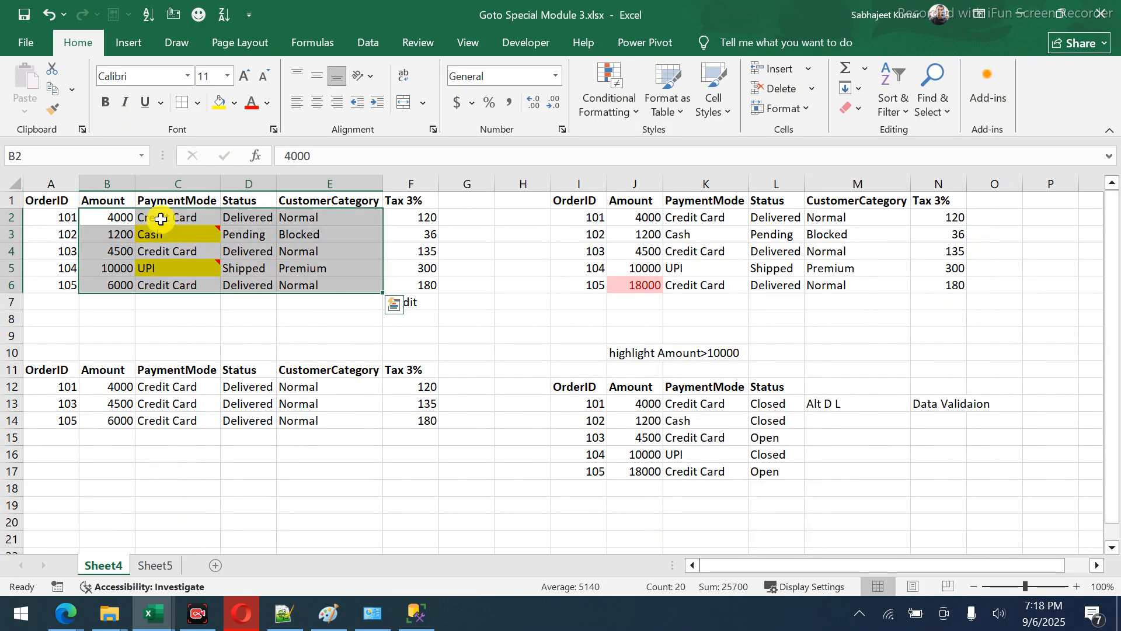
pyautogui.moveTo(116, 200); pyautogui.dragTo(268, 283)
pyautogui.hotkey('ctrl', 'c')
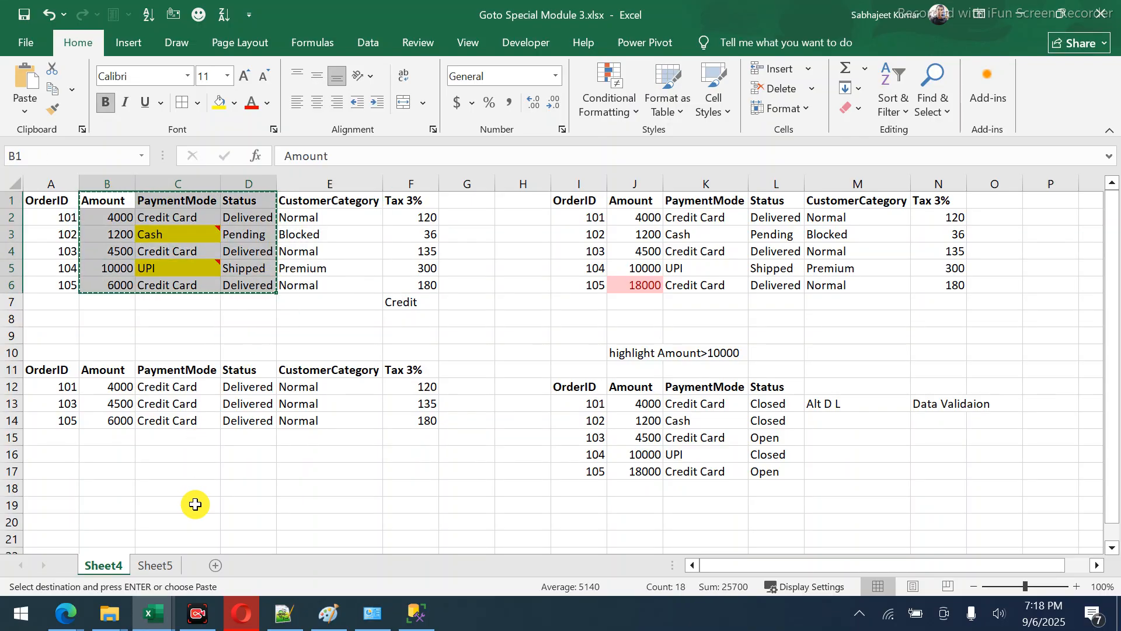
pyautogui.click(156, 564)
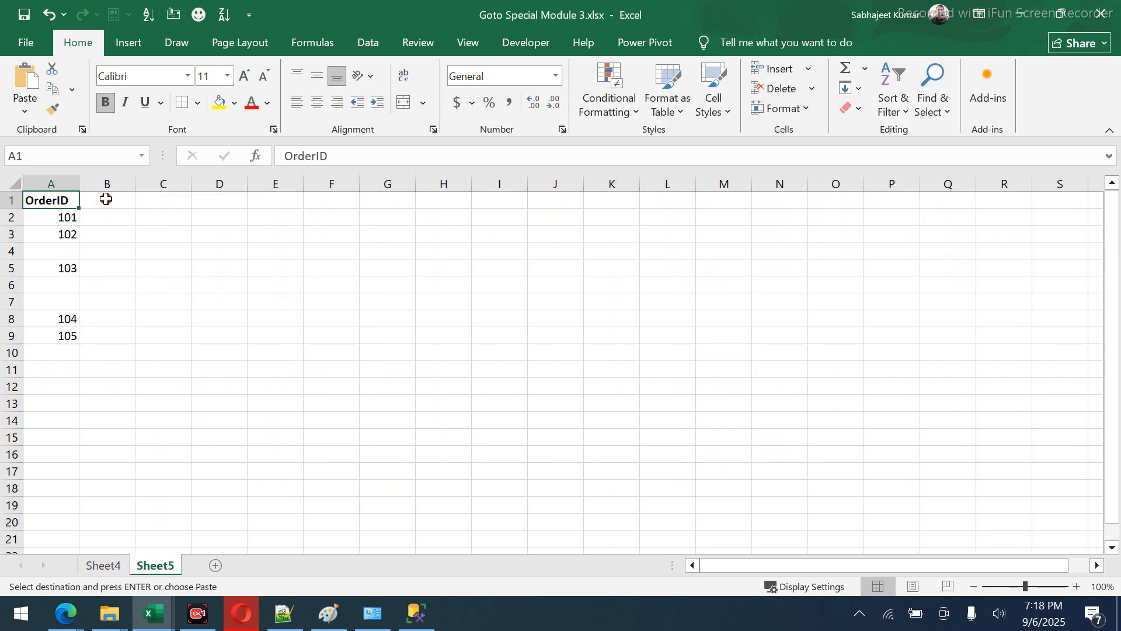
pyautogui.click(106, 199)
pyautogui.hotkey('ctrl', 'v')
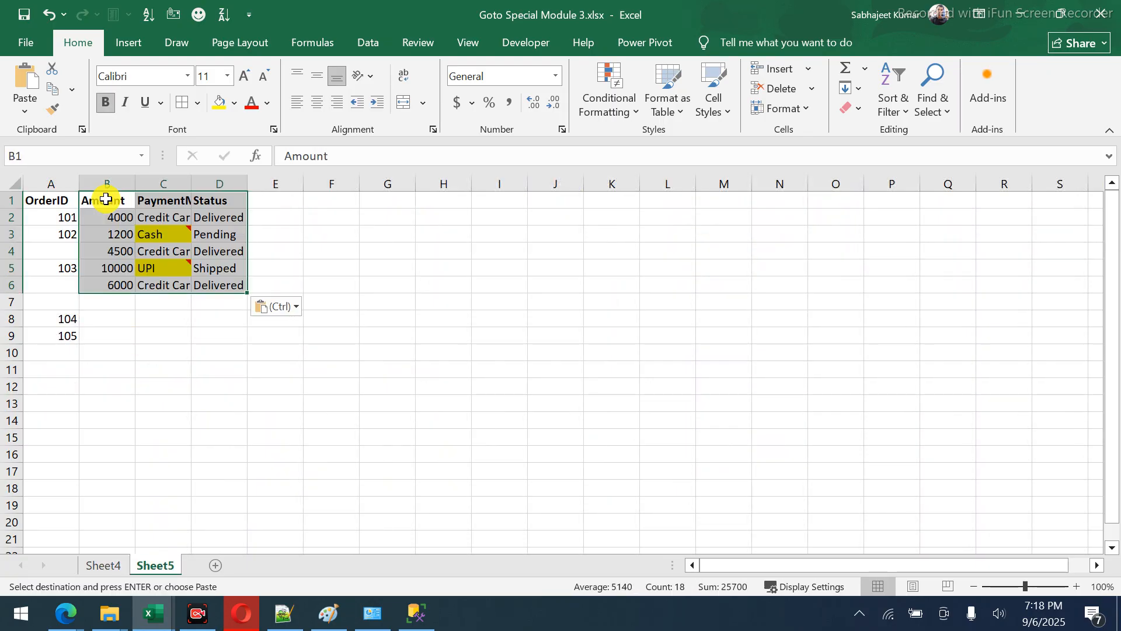
# Copy the order details in B2:D6 and paste them starting at B6 to extend the table.
pyautogui.moveTo(106, 215); pyautogui.dragTo(220, 284)
pyautogui.hotkey('ctrl', 'c')
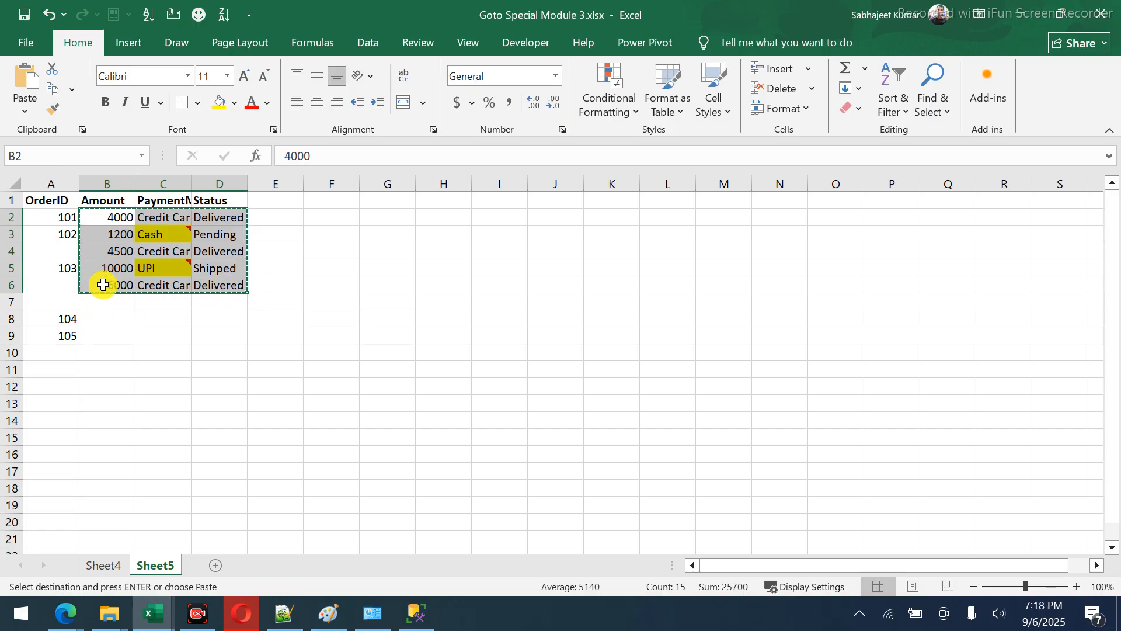
pyautogui.click(103, 285)
pyautogui.hotkey('ctrl', 'v')
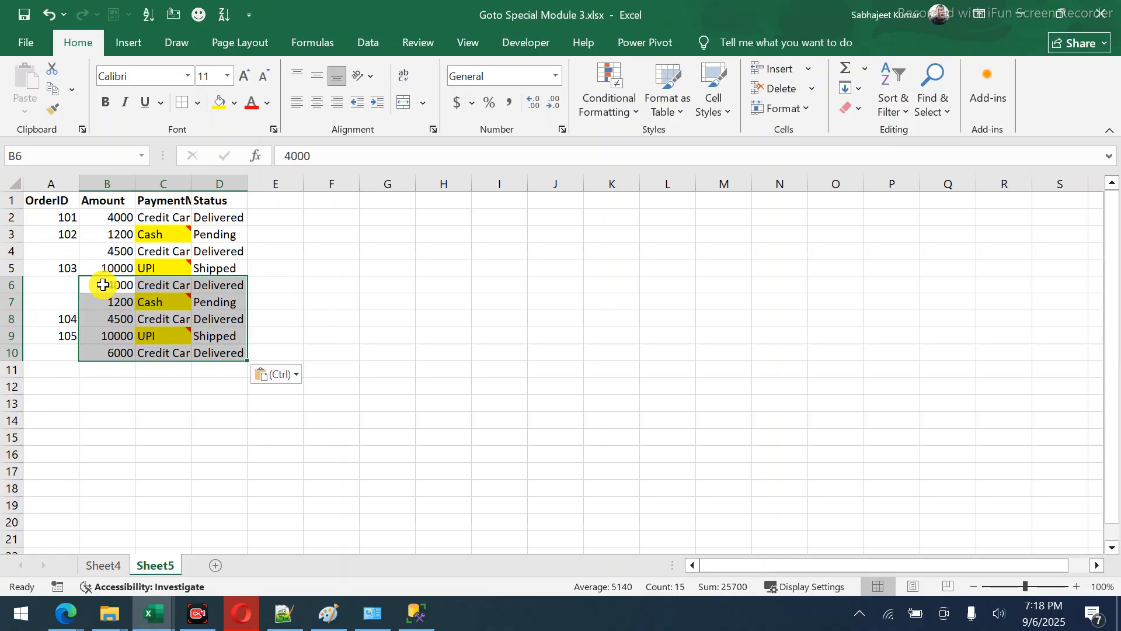
# Clear the surplus data in row 10 and autofit the PaymentMode column's width.
pyautogui.click(58, 353)
pyautogui.hotkey('shift', 'space')
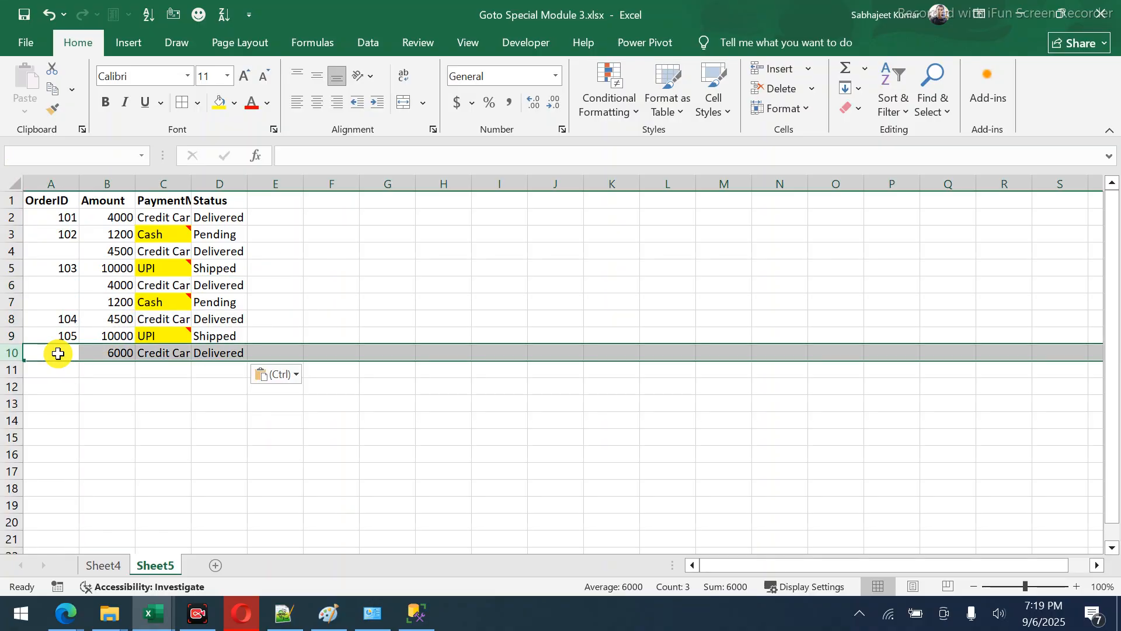
pyautogui.press('Delete')
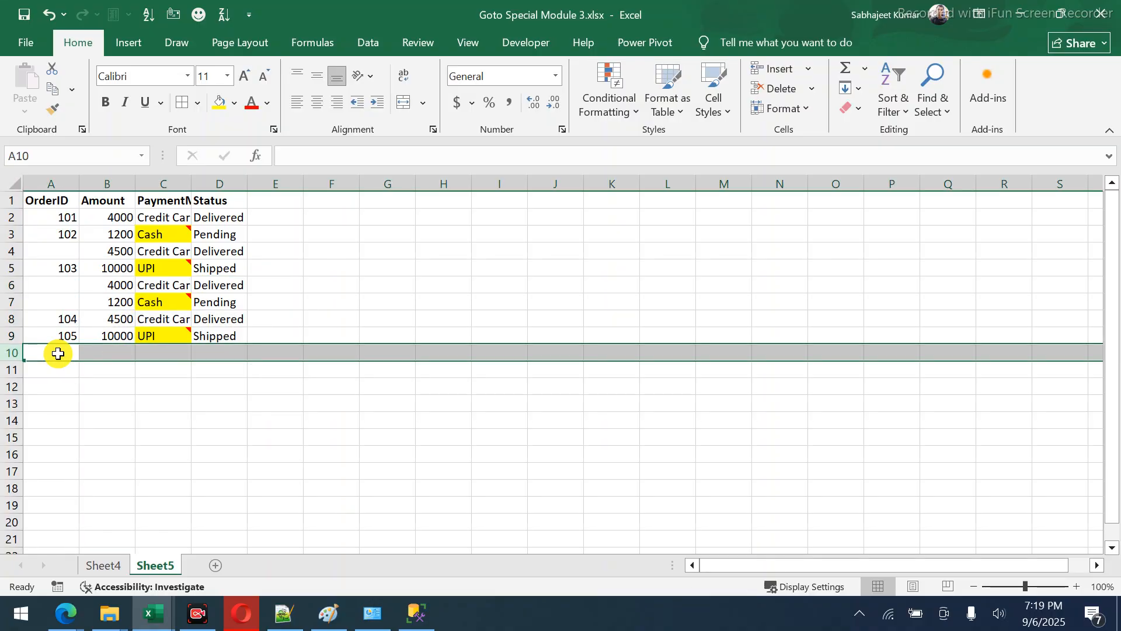
pyautogui.doubleClick(192, 184)
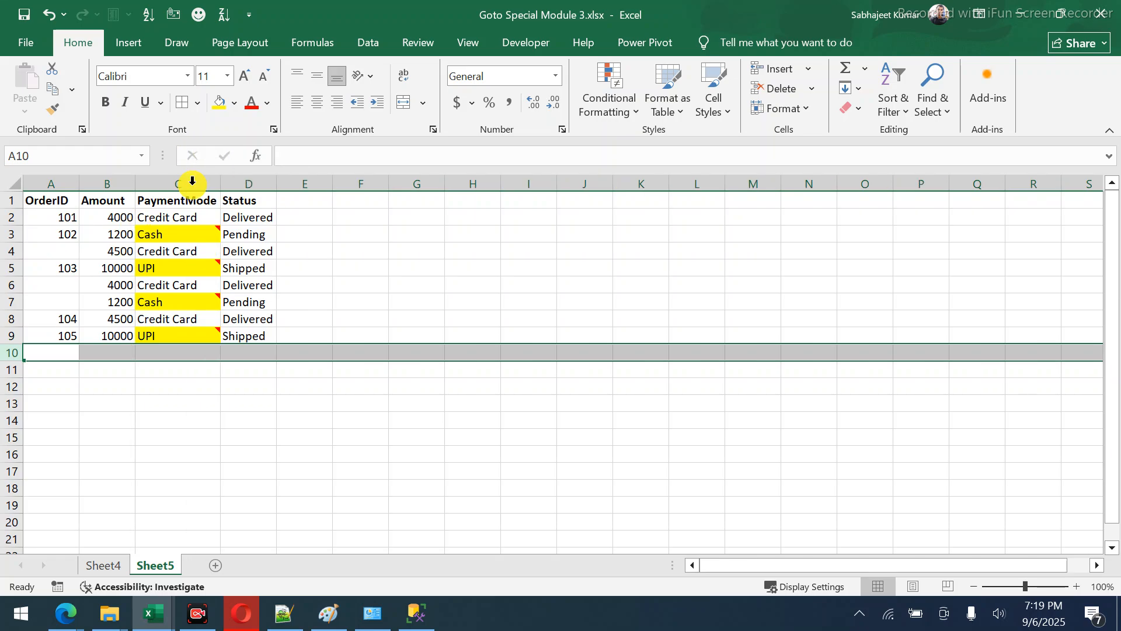
# Copy the plain formatting of C2 onto C2:C9 with Format Painter to remove the yellow fill.
pyautogui.click(178, 214)
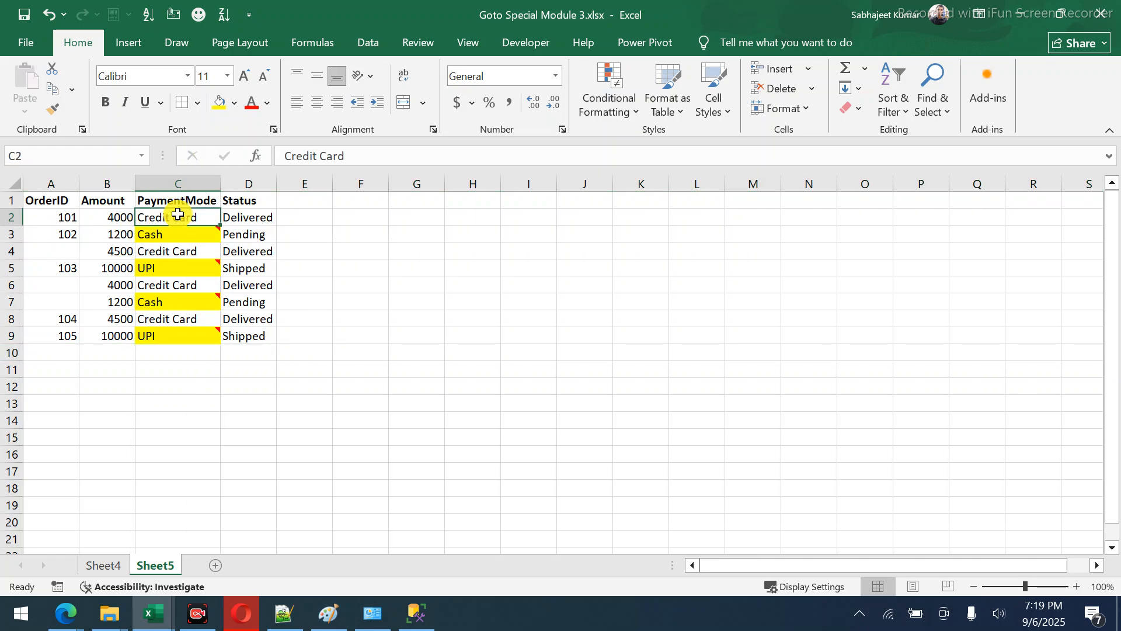
pyautogui.click(55, 105)
pyautogui.moveTo(153, 218); pyautogui.dragTo(158, 330)
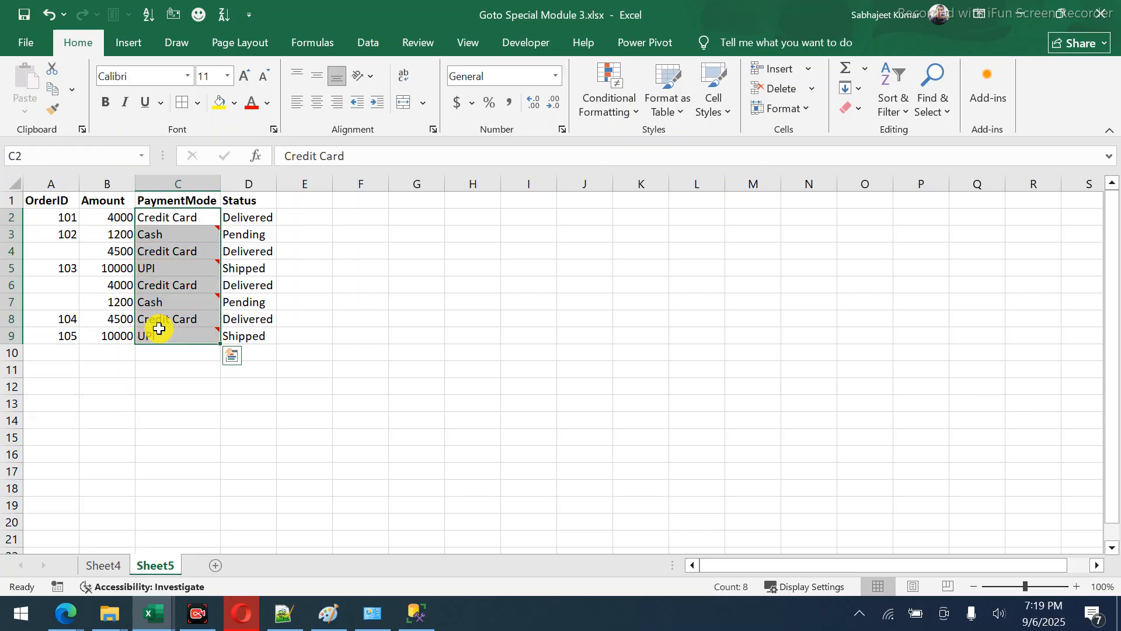
# Clear all data validation settings from the PaymentMode cells C2:C9.
pyautogui.hotkey('alt', 'd')
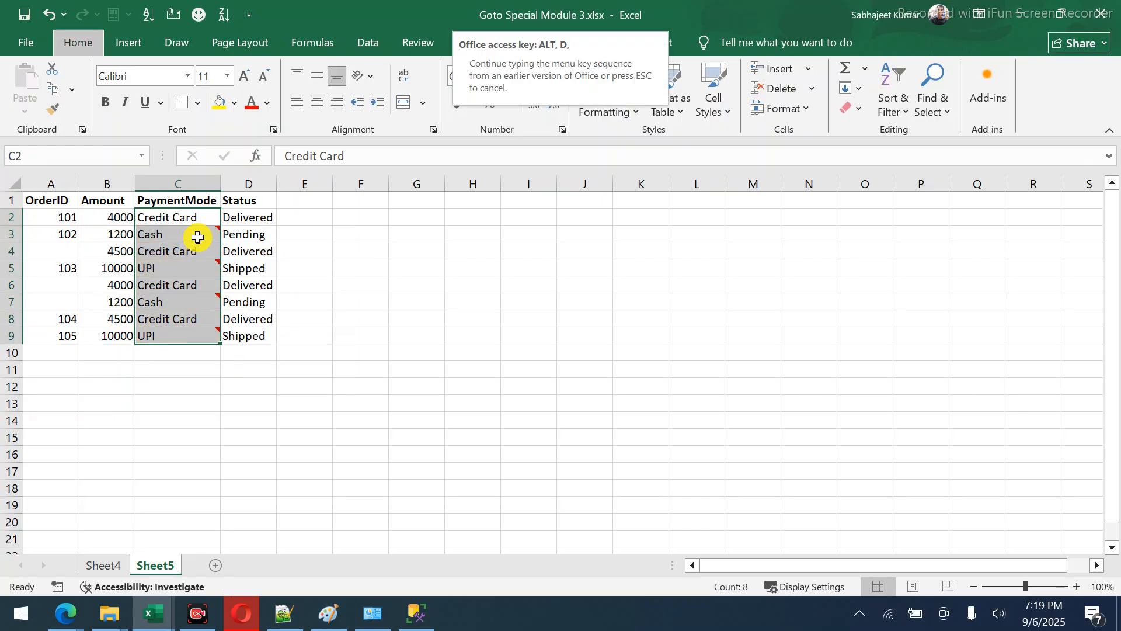
pyautogui.press('l')
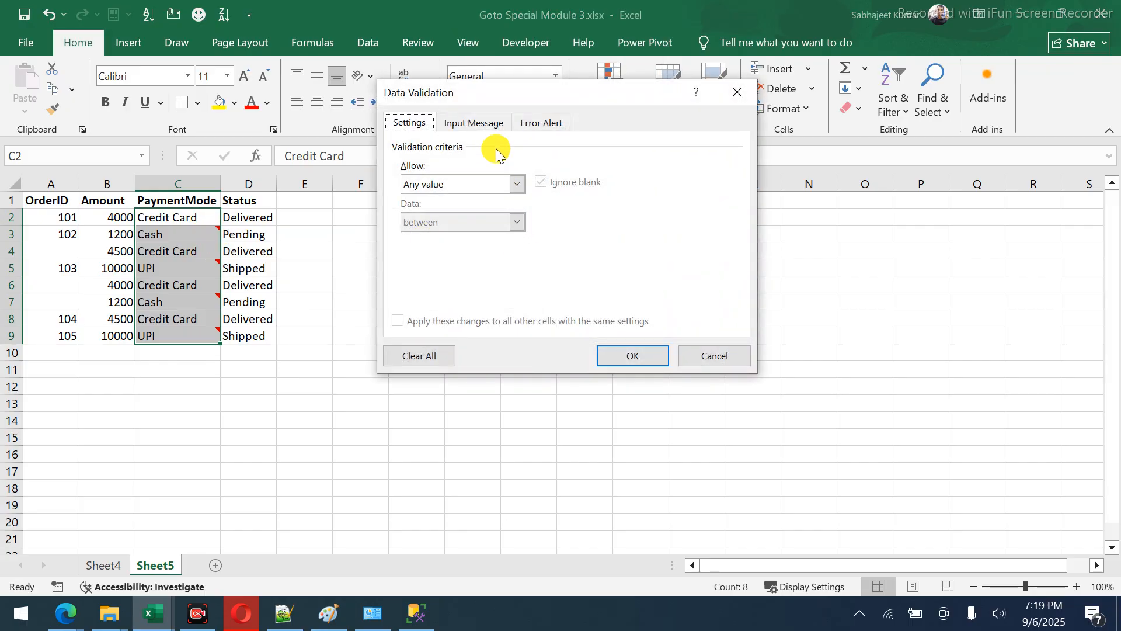
pyautogui.click(422, 359)
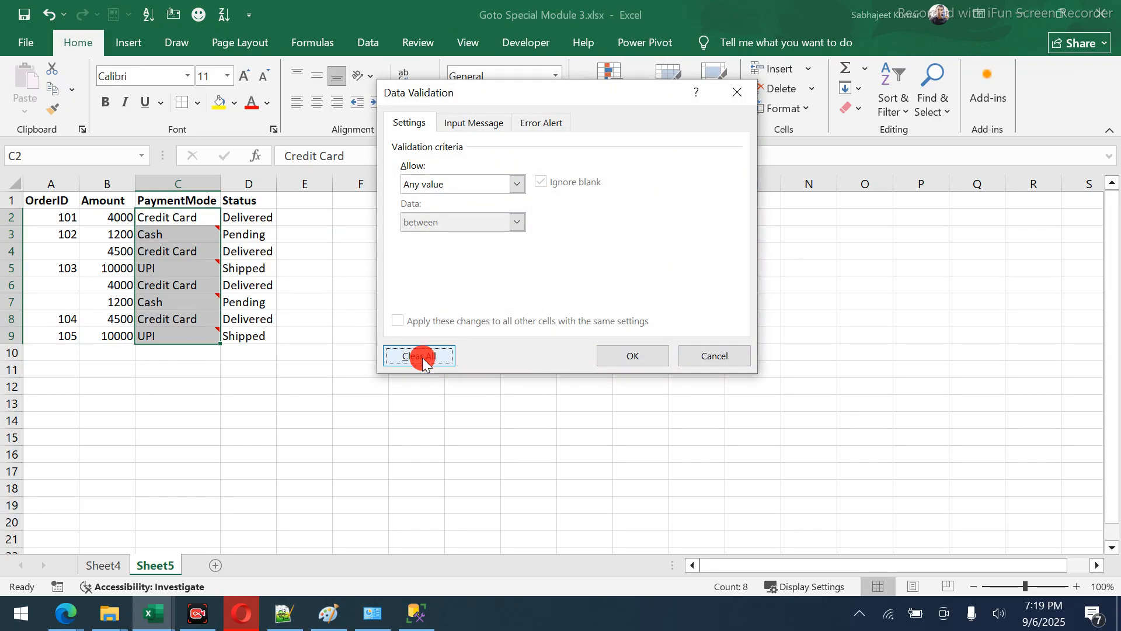
pyautogui.click(642, 358)
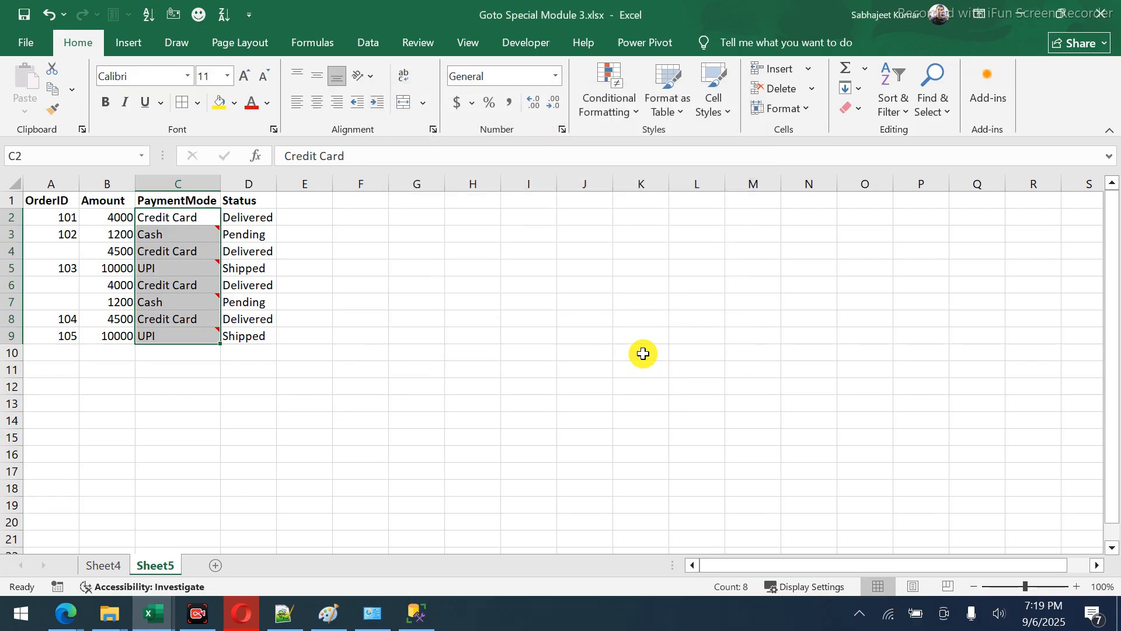
# Review the comments attached to the Cash and UPI cells in the PaymentMode column.
pyautogui.click(177, 232)
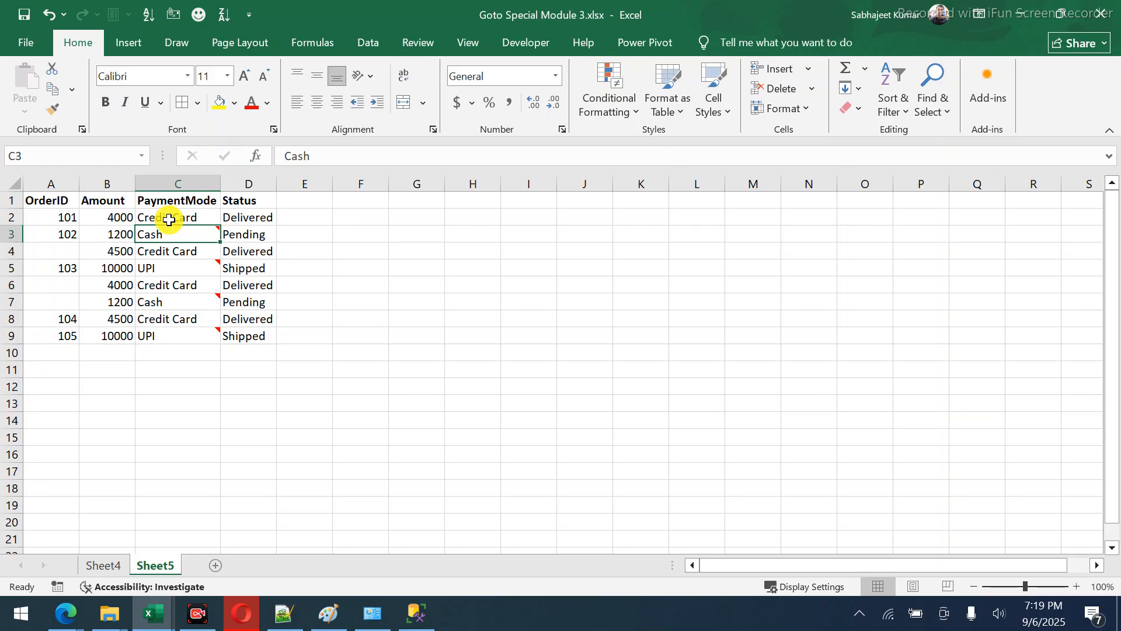
pyautogui.click(179, 319)
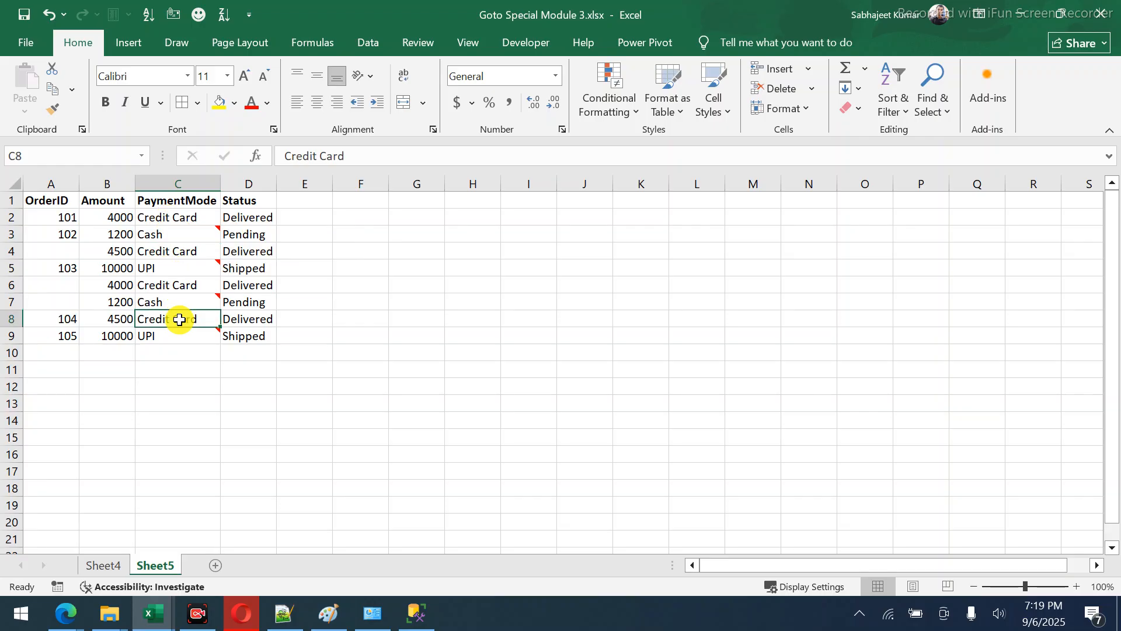
pyautogui.click(183, 330)
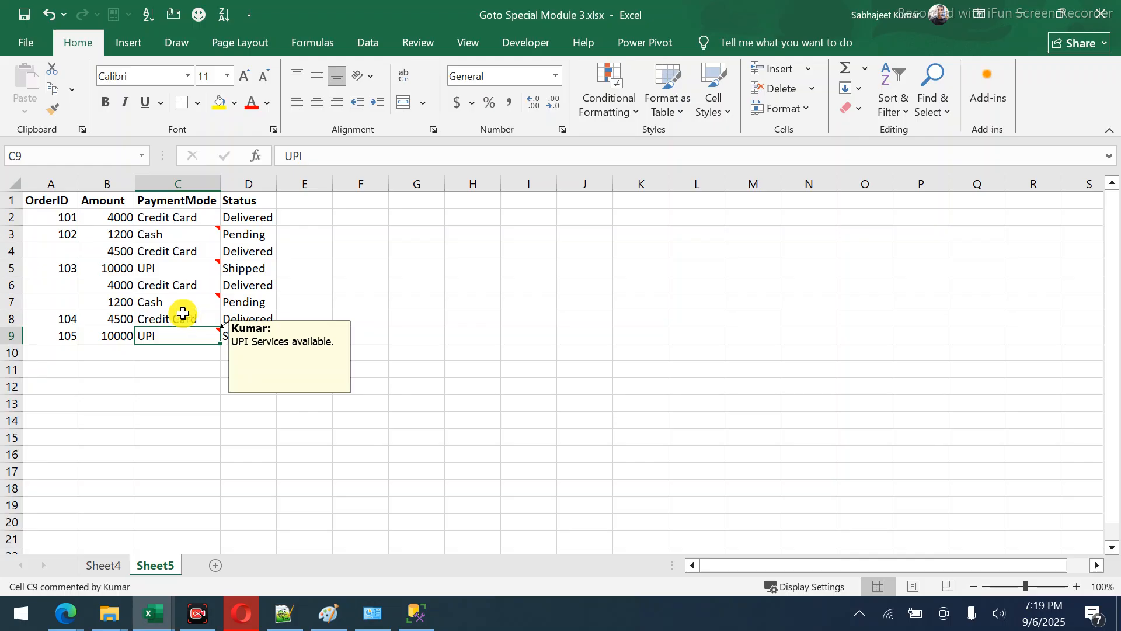
pyautogui.click(182, 302)
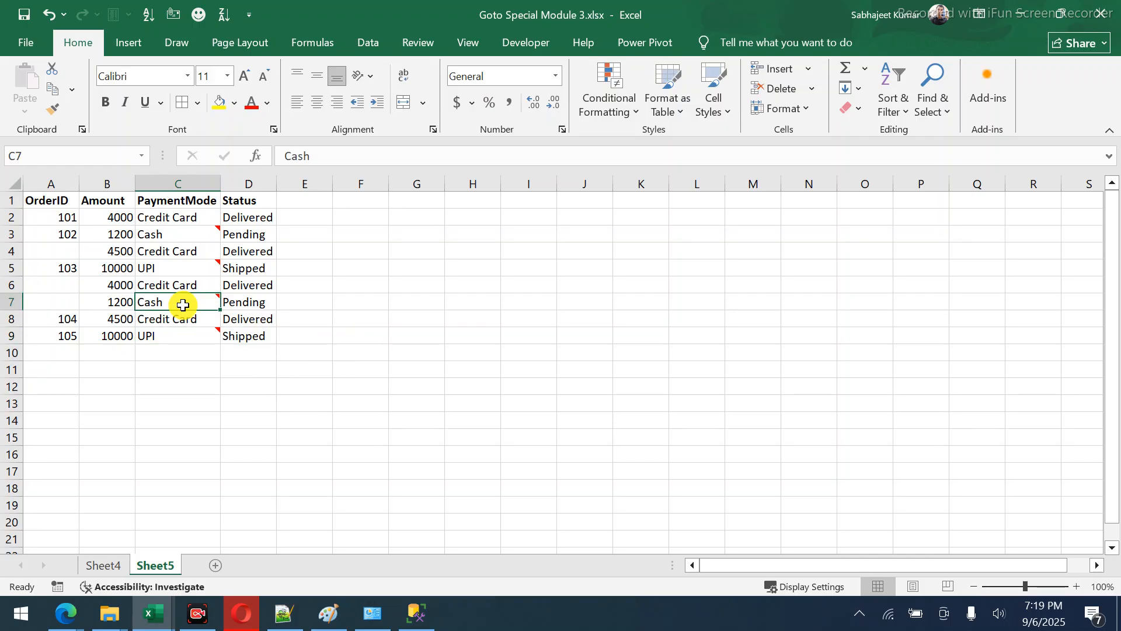
pyautogui.click(183, 268)
pyautogui.click(182, 237)
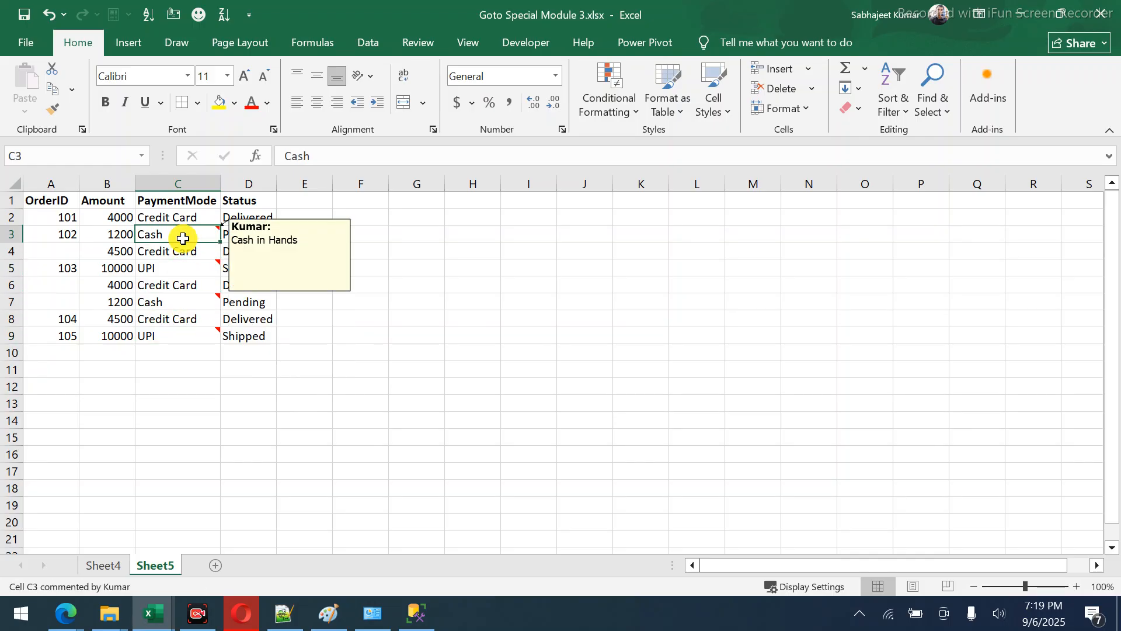
pyautogui.click(175, 332)
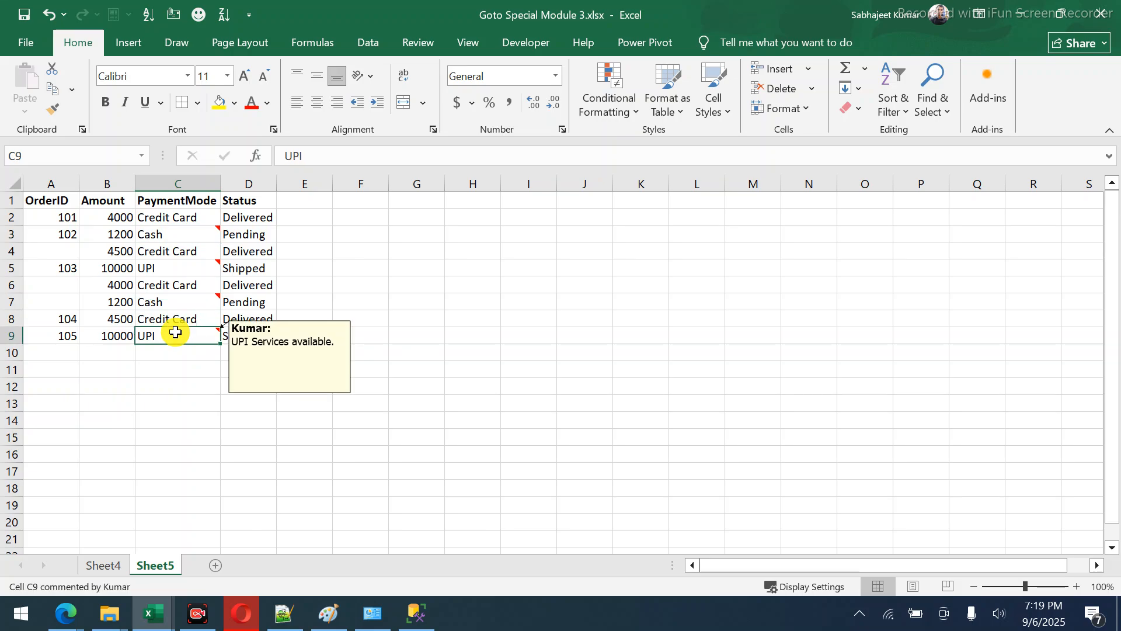
pyautogui.hotkey('shift', 'Up')
pyautogui.hotkey('shift', 'Up')
pyautogui.hotkey('shift', 'Up')
pyautogui.hotkey('shift', 'Up')
pyautogui.hotkey('shift', 'Up')
pyautogui.hotkey('shift', 'Up')
pyautogui.hotkey('shift', 'Up')
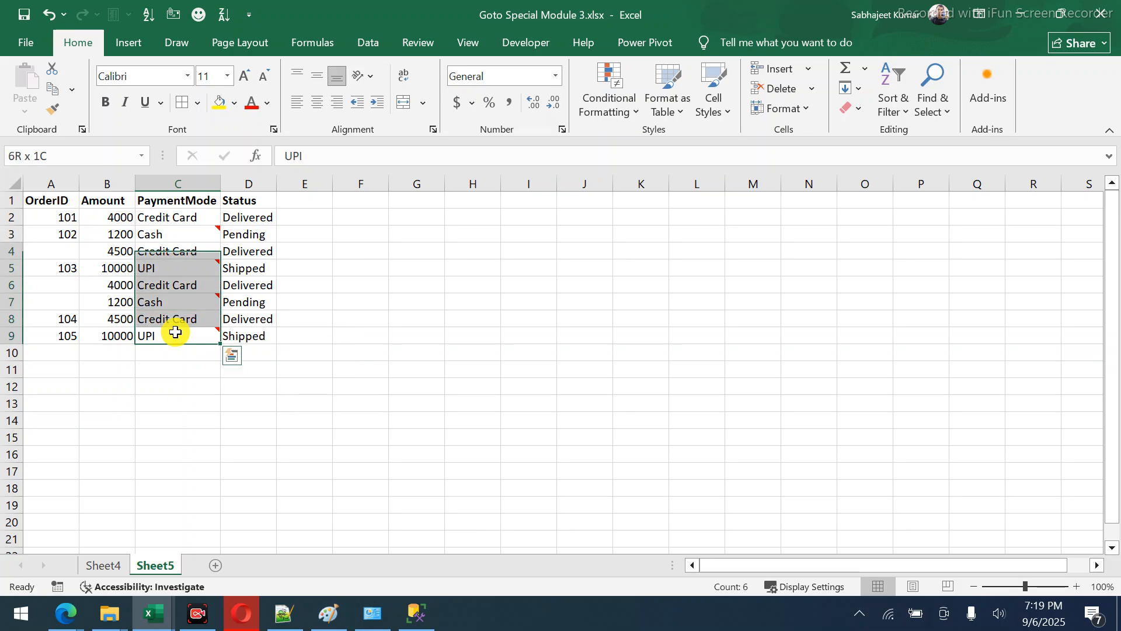
pyautogui.hotkey('ctrl', 'g')
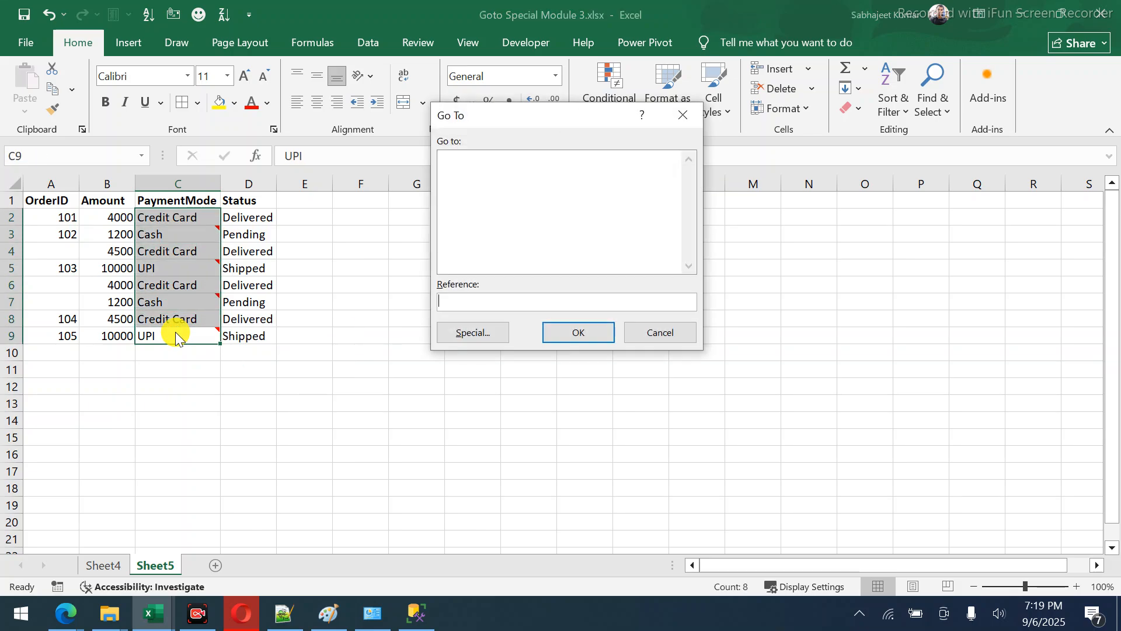
pyautogui.press('Escape')
# Within the order table A1:D9, select only the cells containing comments using Go To Special.
pyautogui.press('Left')
pyautogui.hotkey('ctrl', 'a')
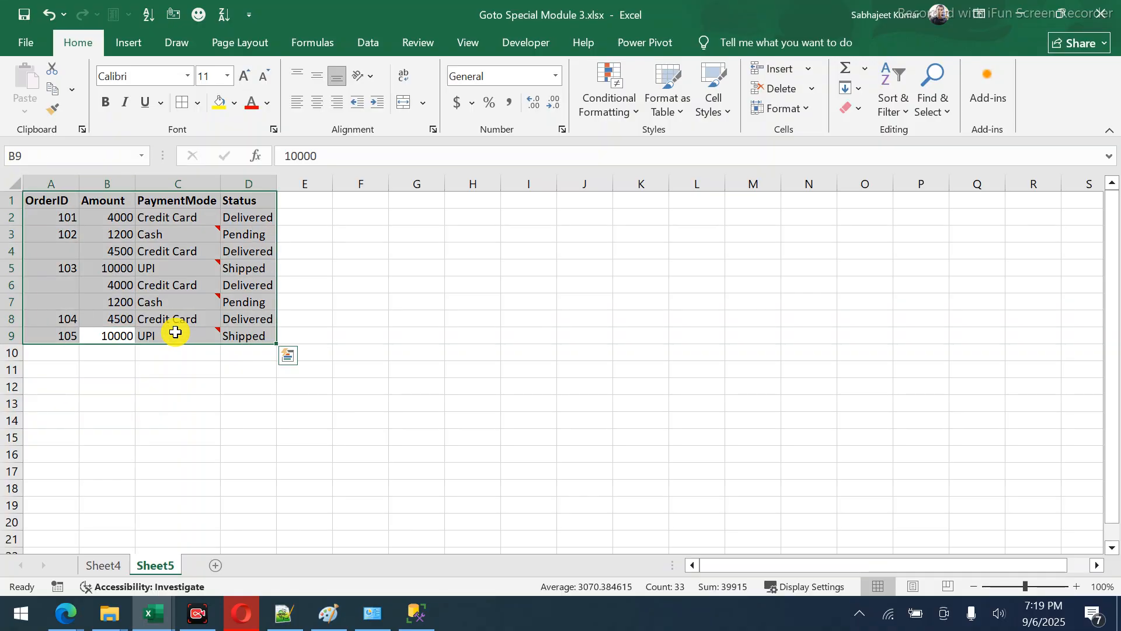
pyautogui.hotkey('ctrl', 'g')
pyautogui.click(467, 332)
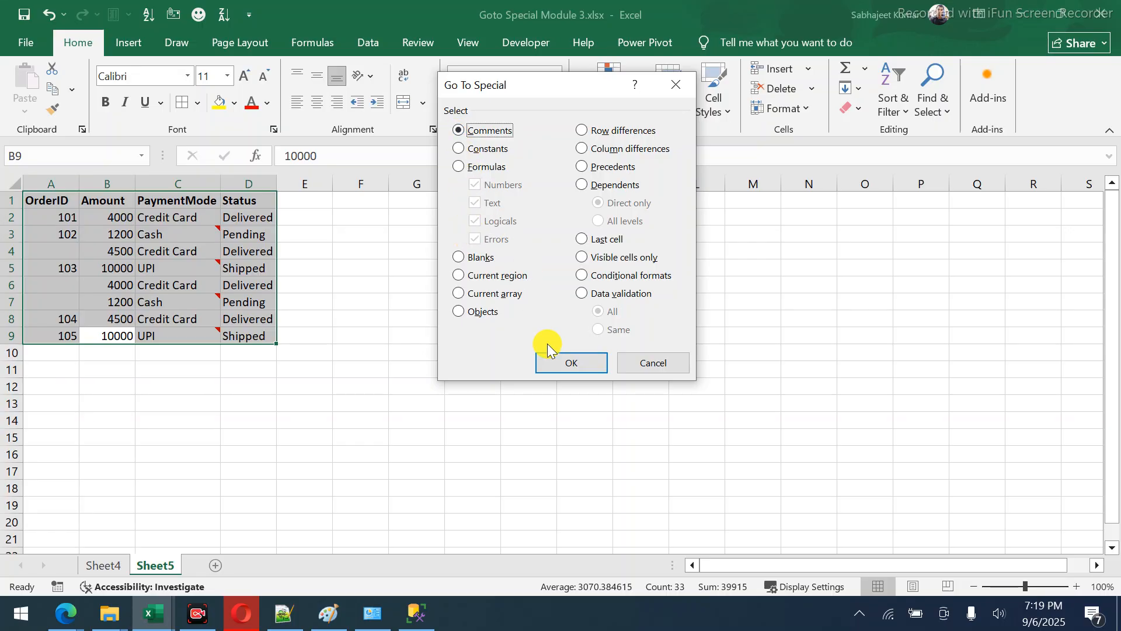
pyautogui.click(572, 362)
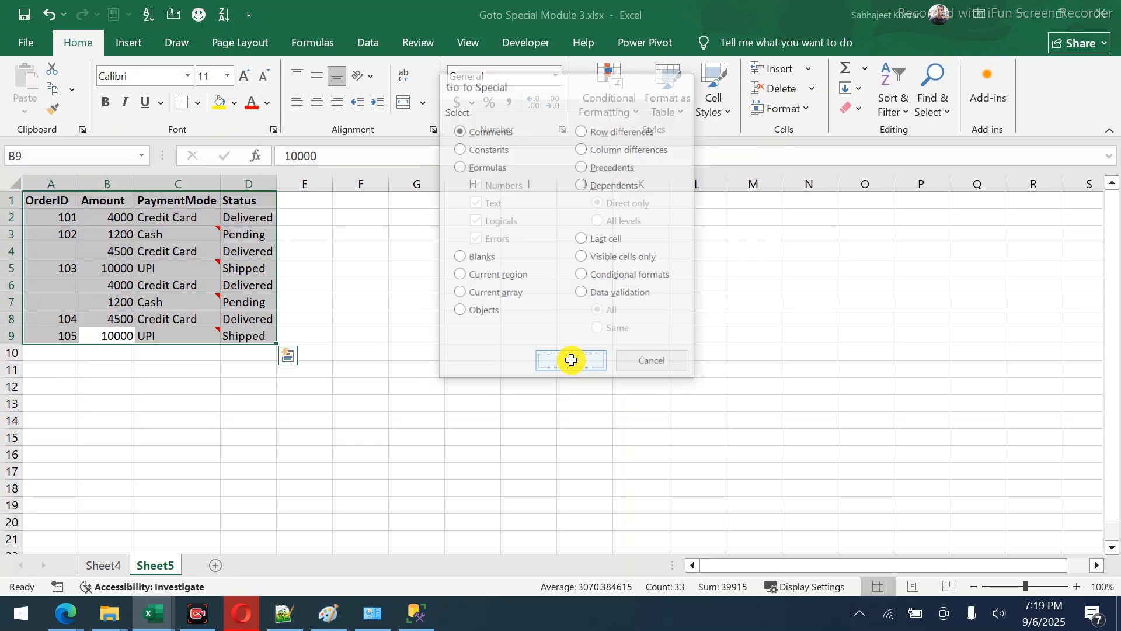
# Try a yellow fill on the selected commented PaymentMode cells, undo it, and clear the copy selection.
pyautogui.hotkey('ctrl', 'c')
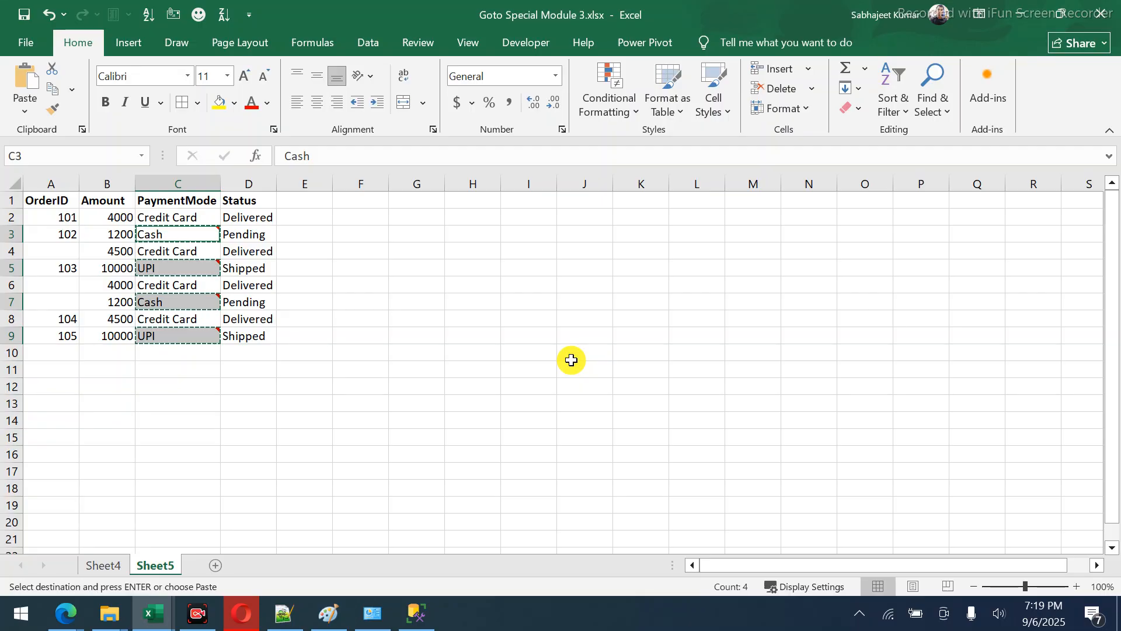
pyautogui.rightClick(209, 266)
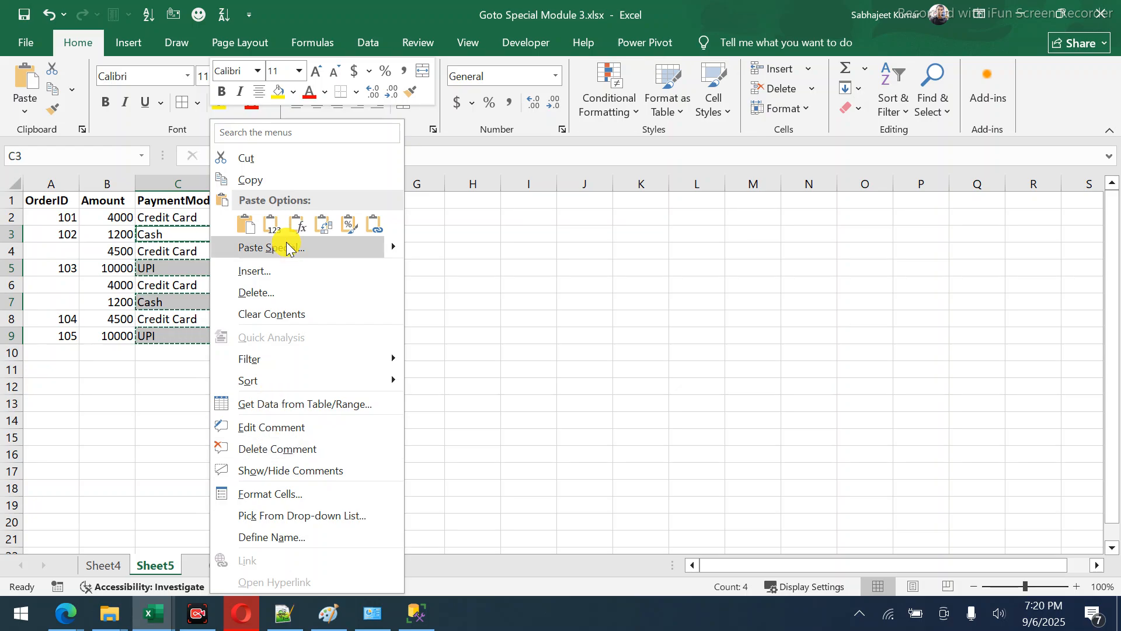
pyautogui.click(213, 111)
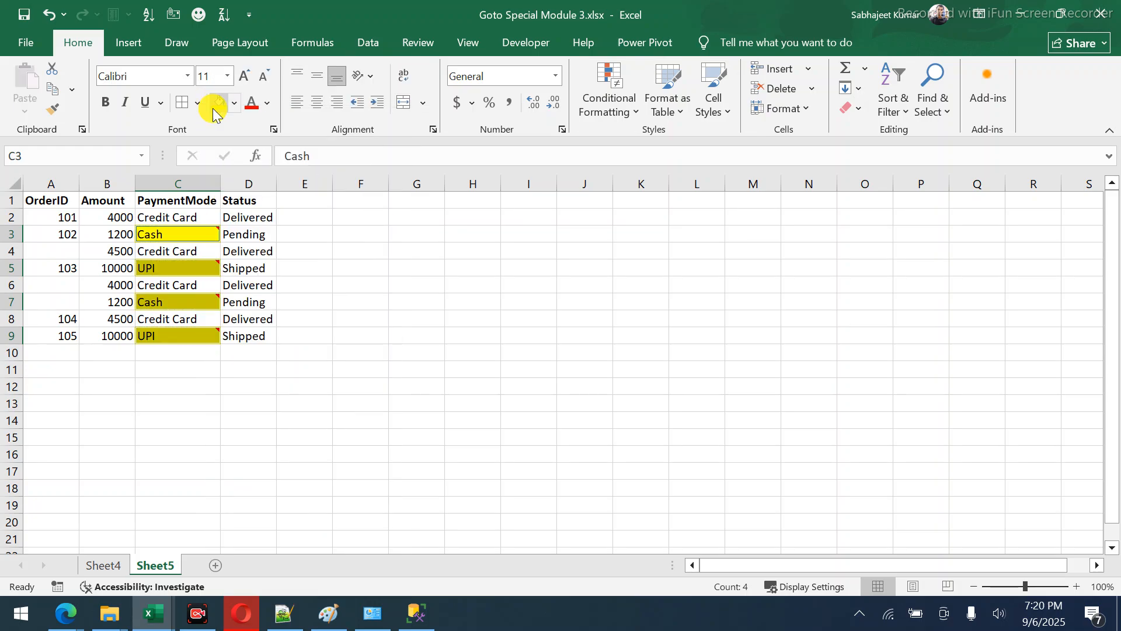
pyautogui.hotkey('ctrl', 'z')
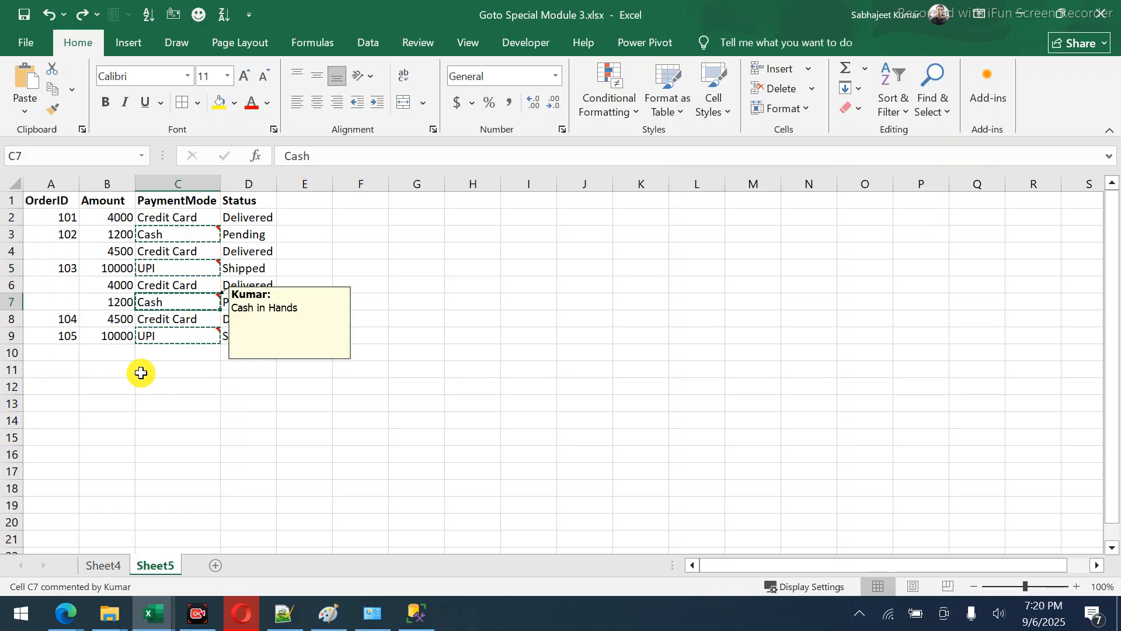
pyautogui.click(130, 388)
pyautogui.press('Escape')
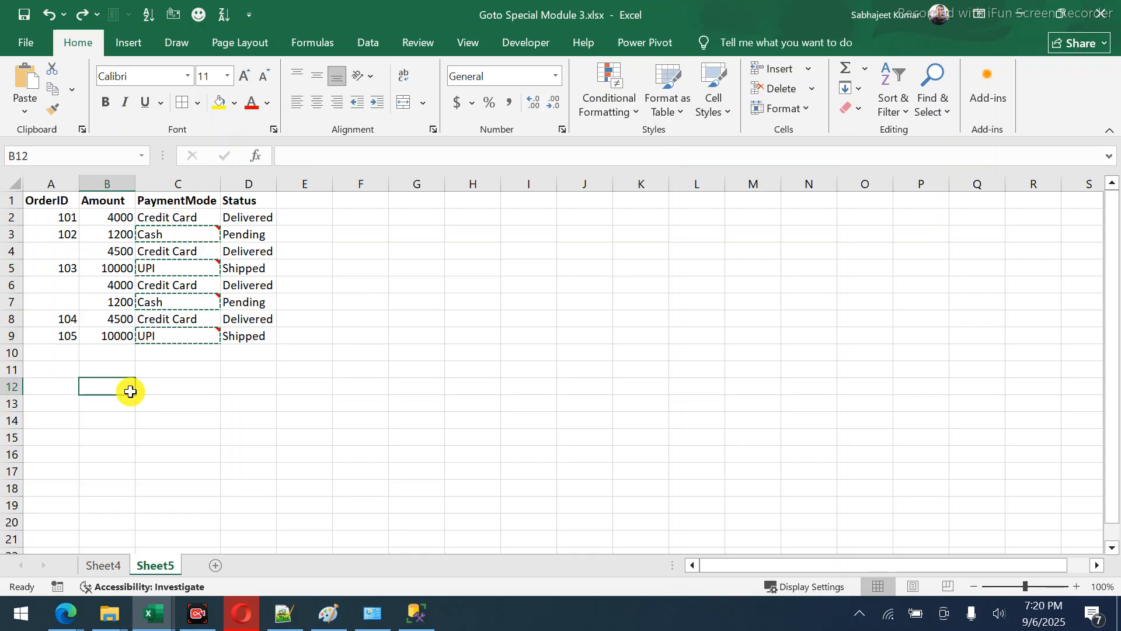
# Copy the whole order table A1:D9 and paste the duplicate starting at A12.
pyautogui.moveTo(53, 218); pyautogui.dragTo(228, 335)
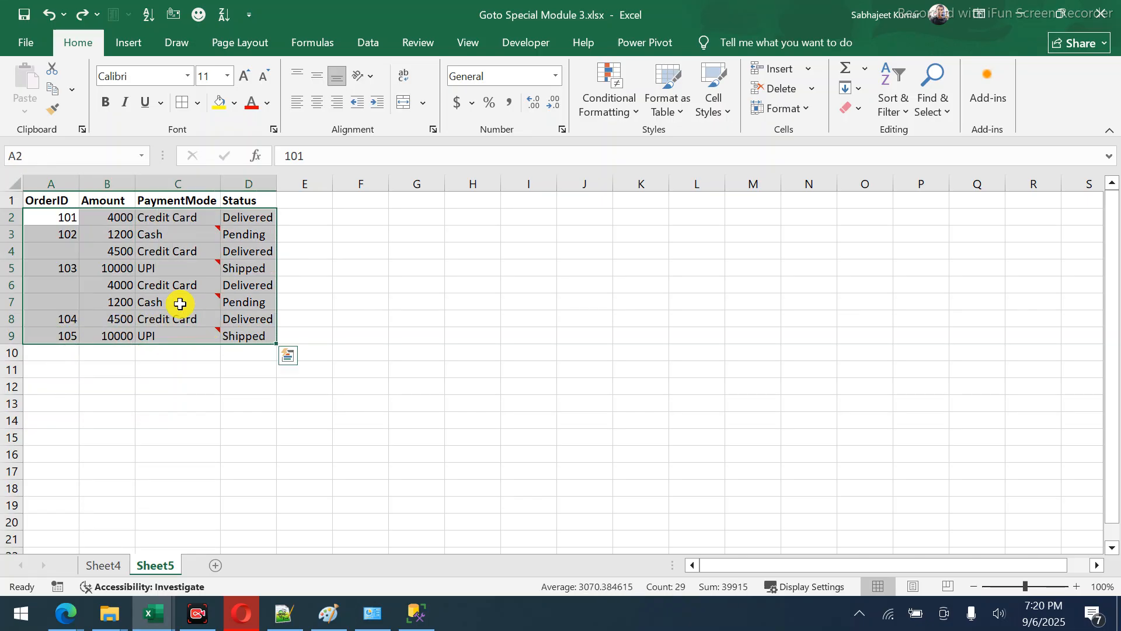
pyautogui.click(48, 200)
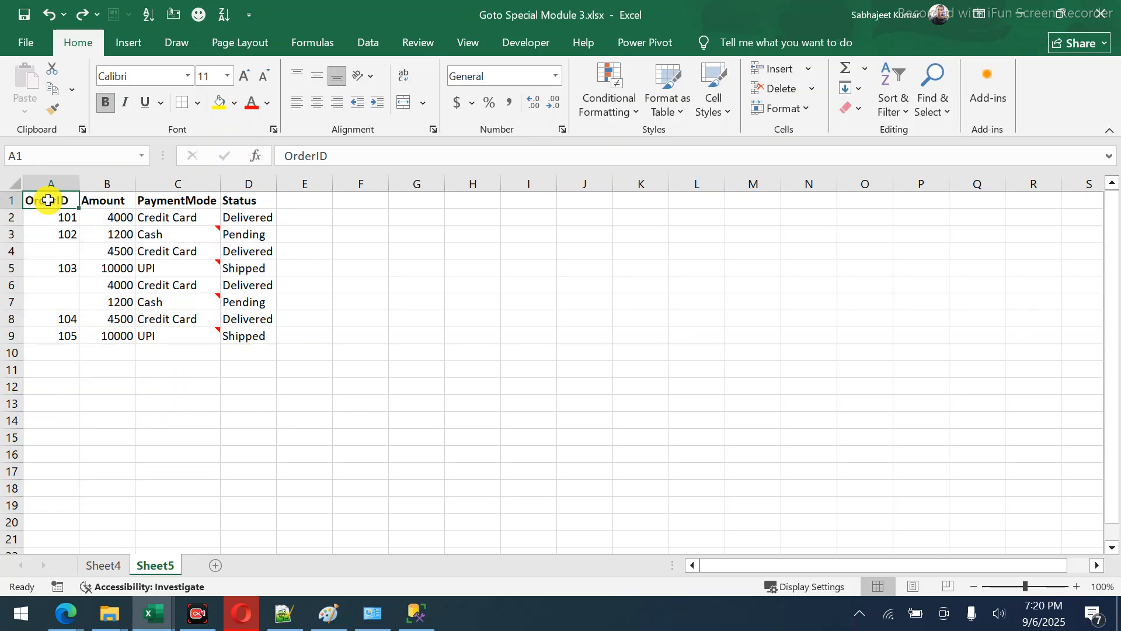
pyautogui.hotkey('ctrl', 'a')
pyautogui.hotkey('ctrl', 'c')
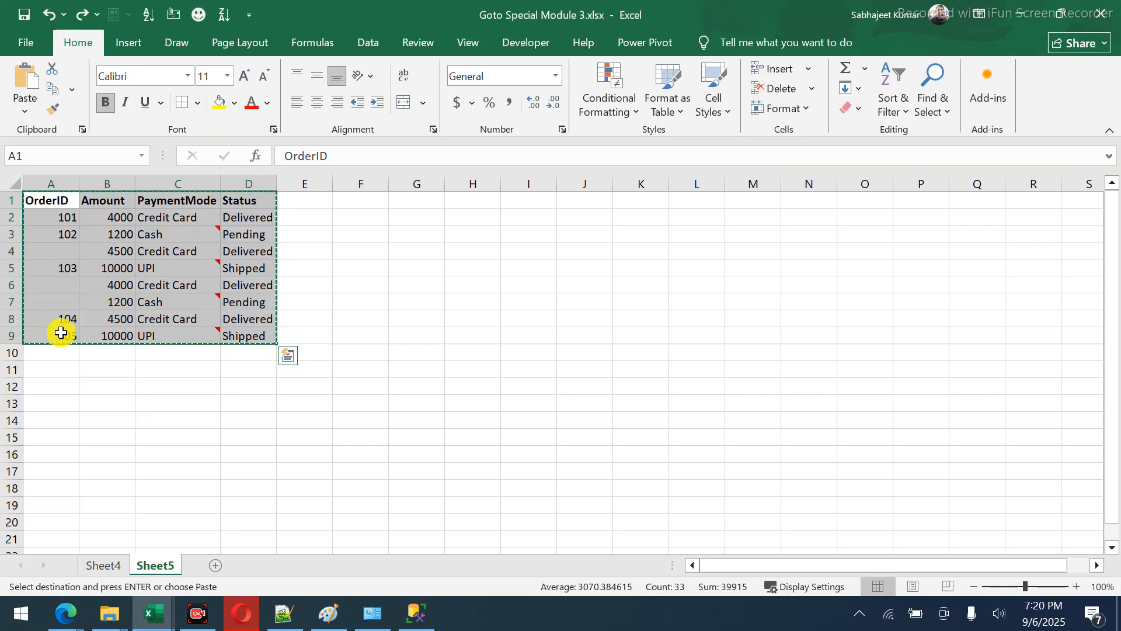
pyautogui.click(66, 392)
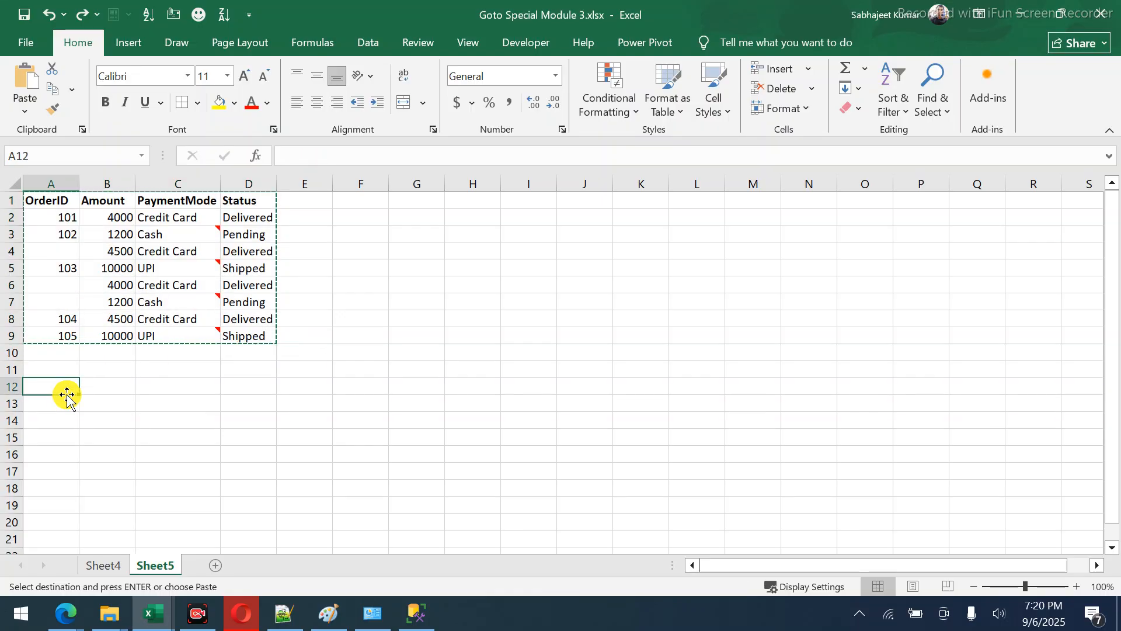
pyautogui.hotkey('ctrl', 'v')
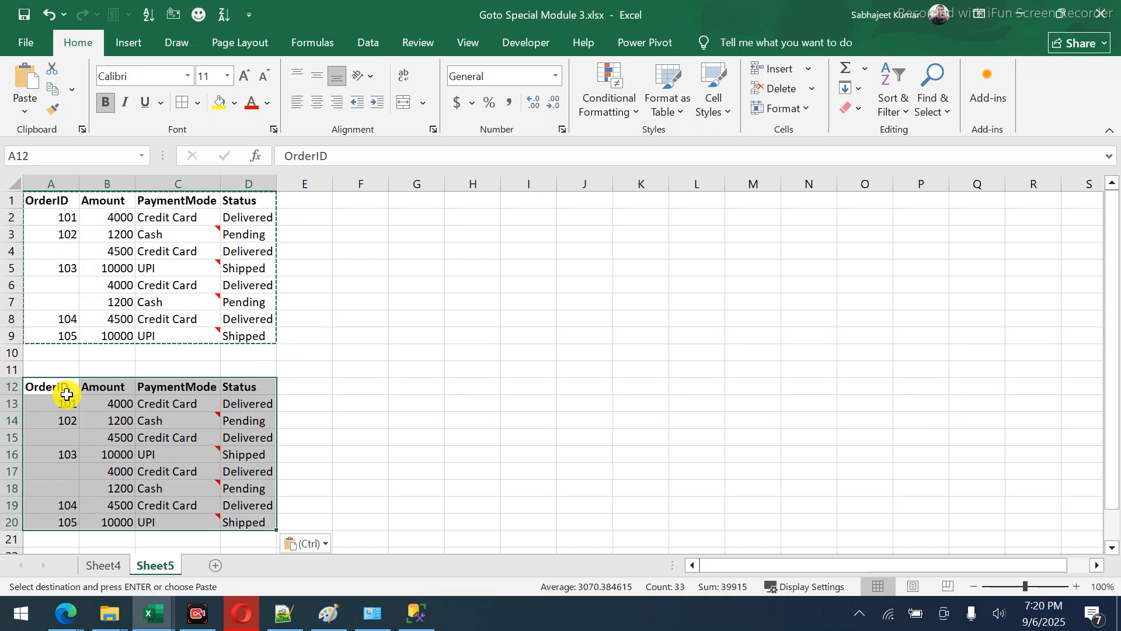
# Examine the blank OrderID cells in the upper table and the order details beside them.
pyautogui.click(54, 204)
pyautogui.moveTo(53, 217); pyautogui.dragTo(58, 331)
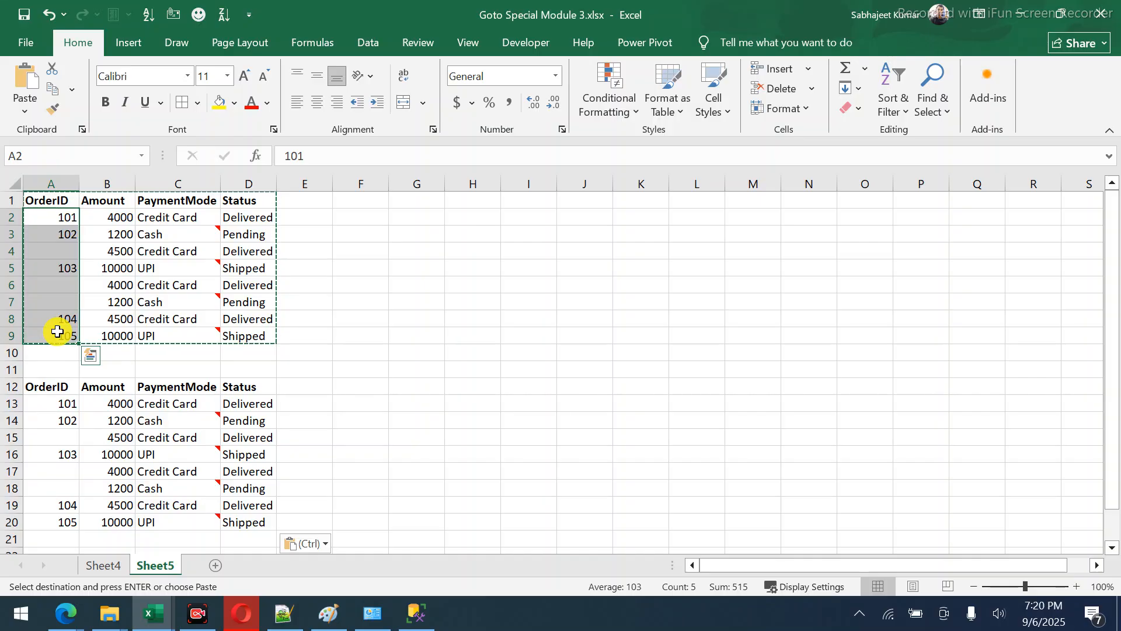
pyautogui.click(44, 245)
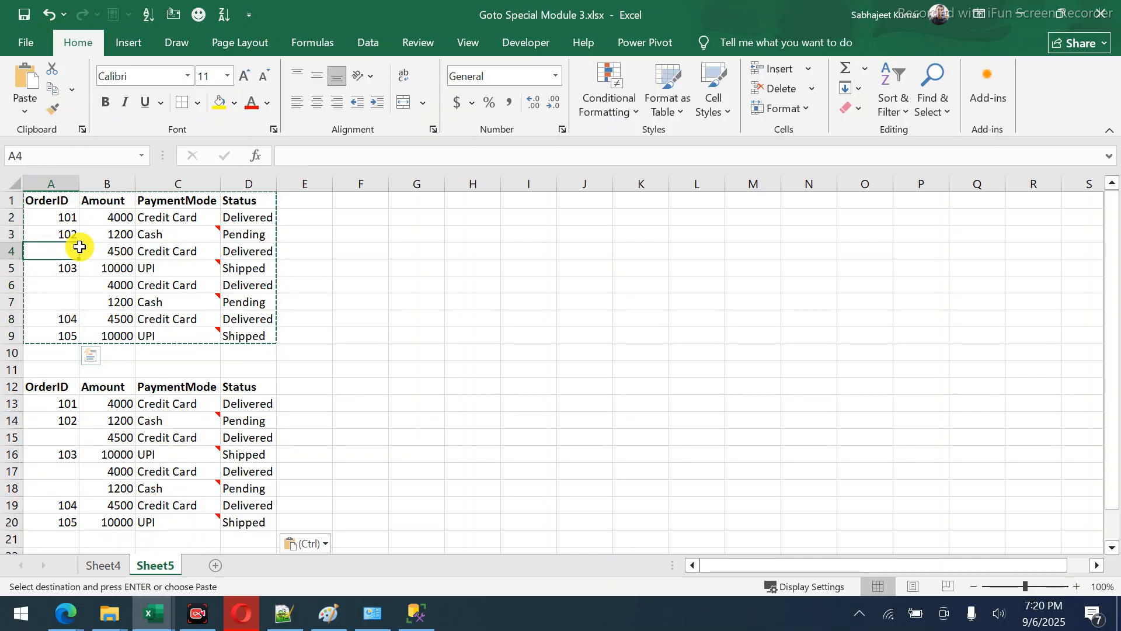
pyautogui.moveTo(167, 249); pyautogui.dragTo(258, 254)
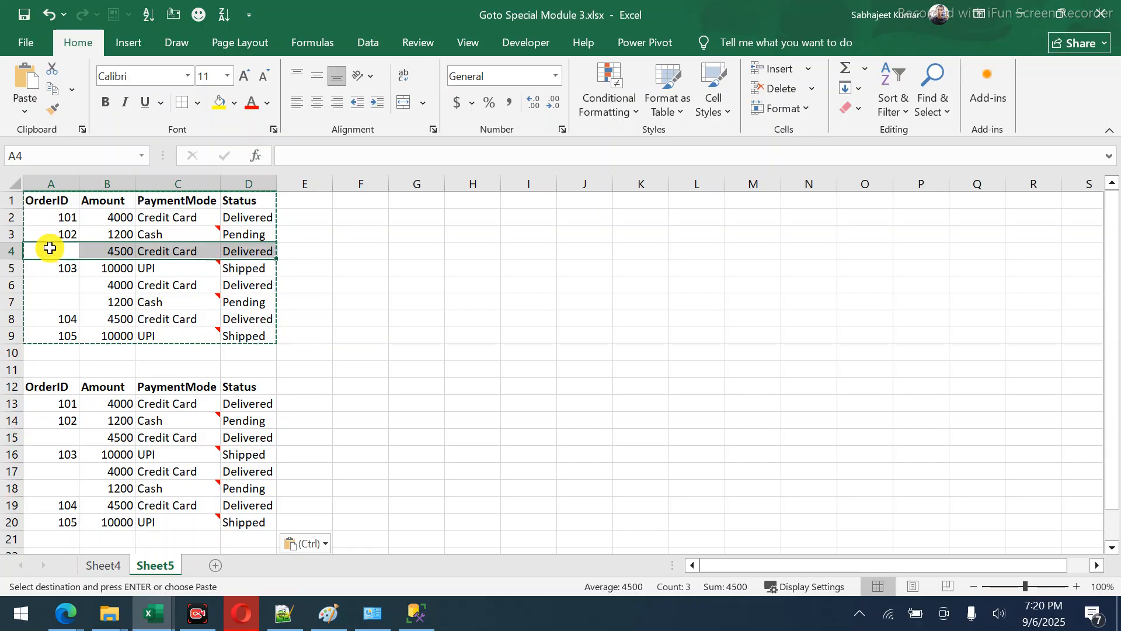
pyautogui.moveTo(50, 246); pyautogui.dragTo(53, 330)
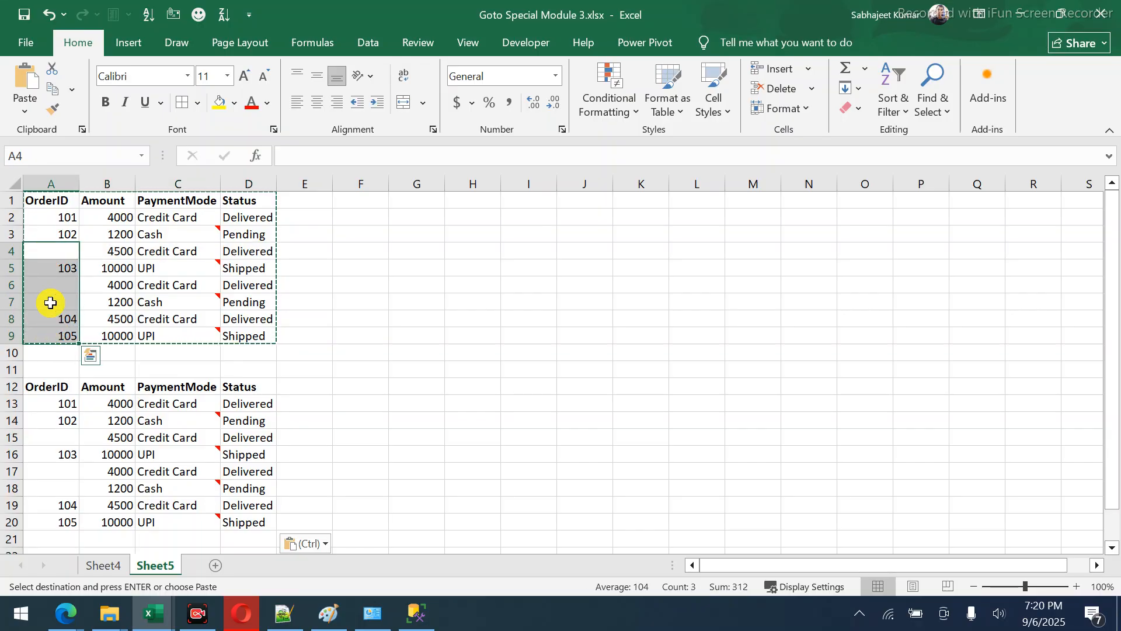
pyautogui.moveTo(50, 200); pyautogui.dragTo(255, 344)
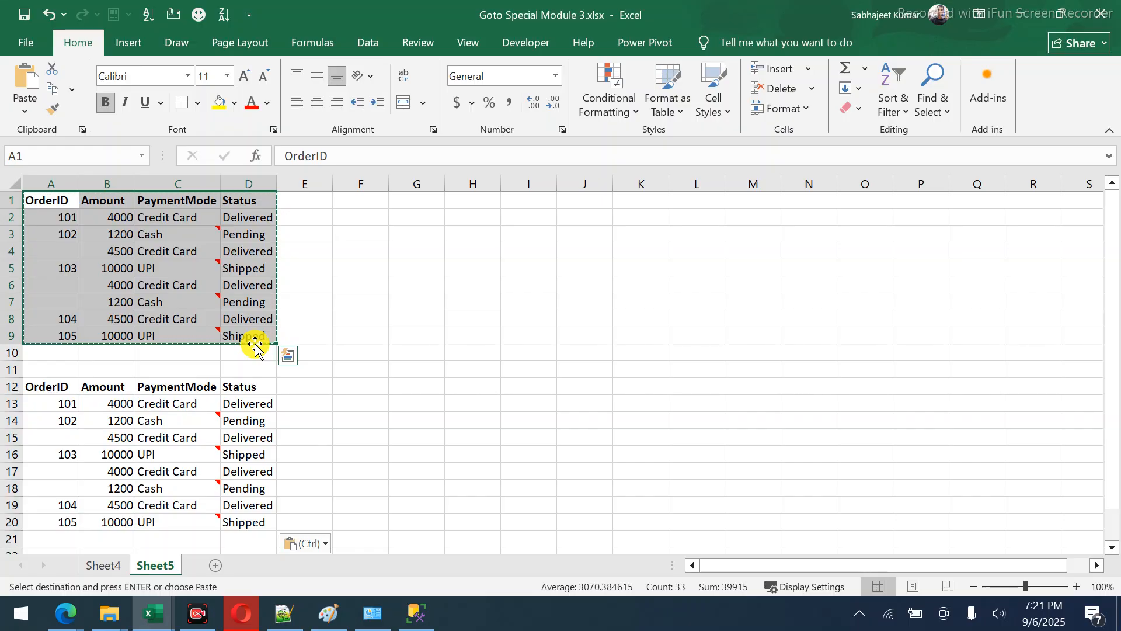
pyautogui.hotkey('ctrl', 'g')
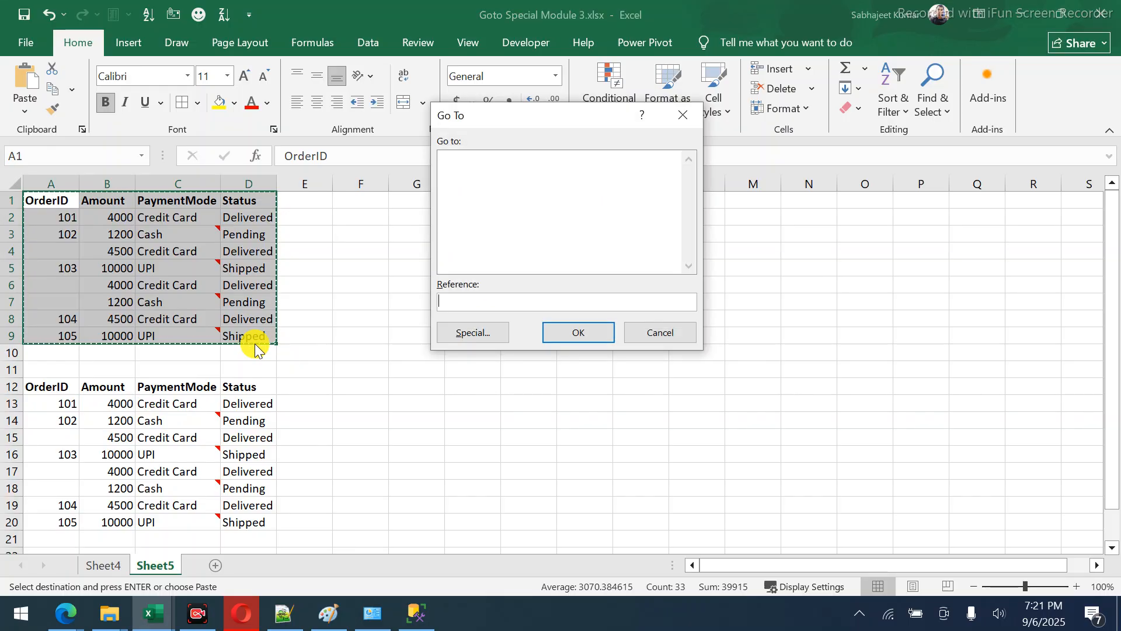
pyautogui.click(460, 331)
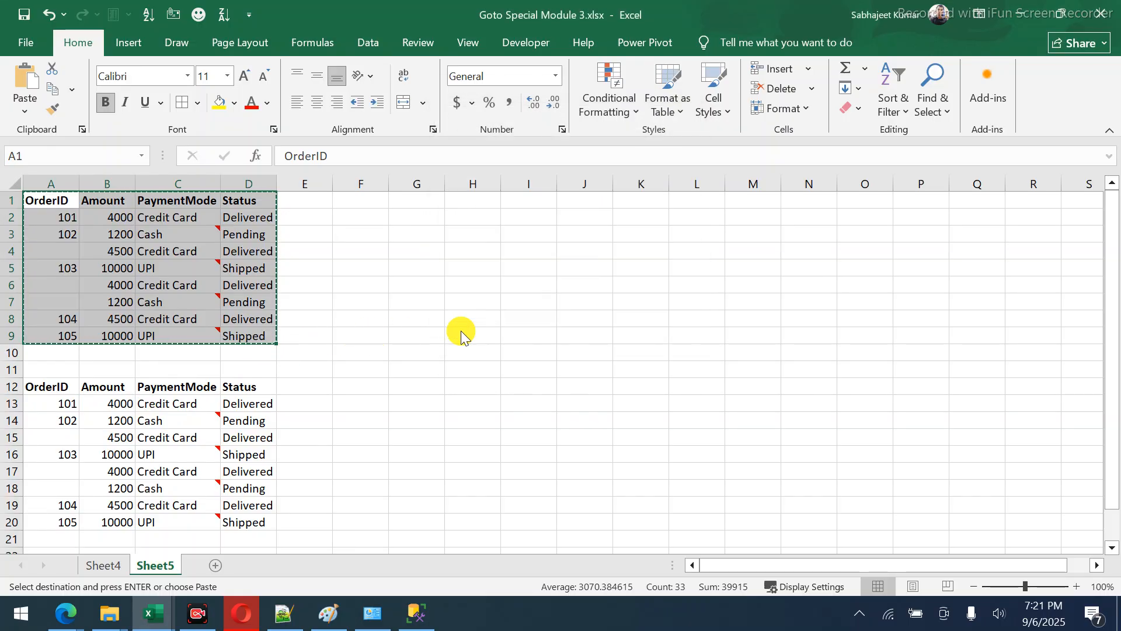
pyautogui.click(461, 258)
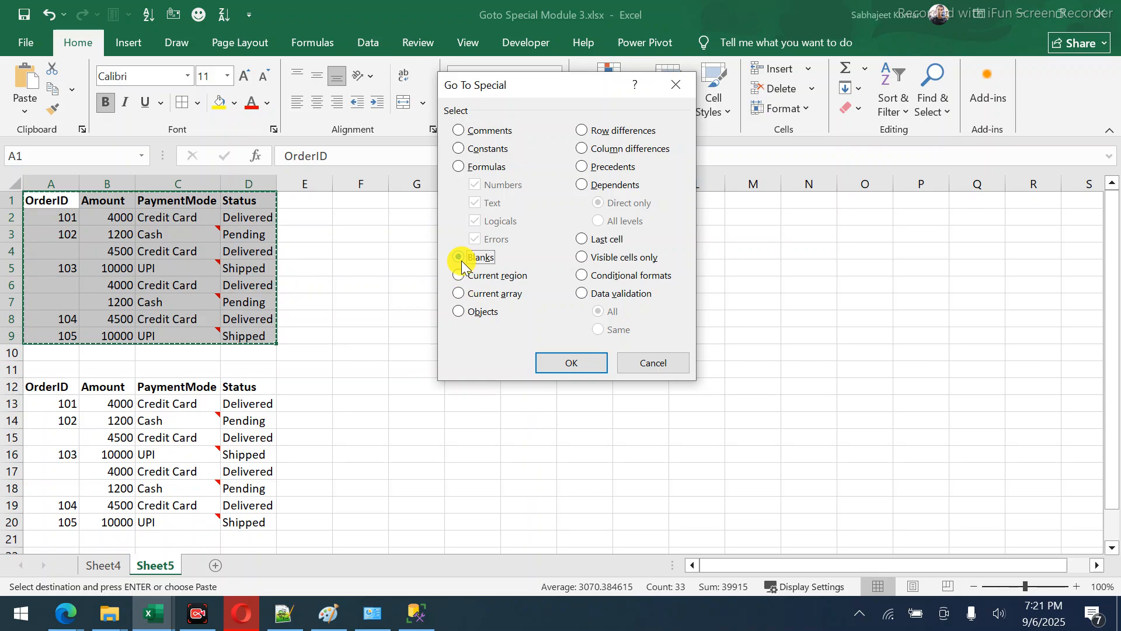
pyautogui.click(636, 363)
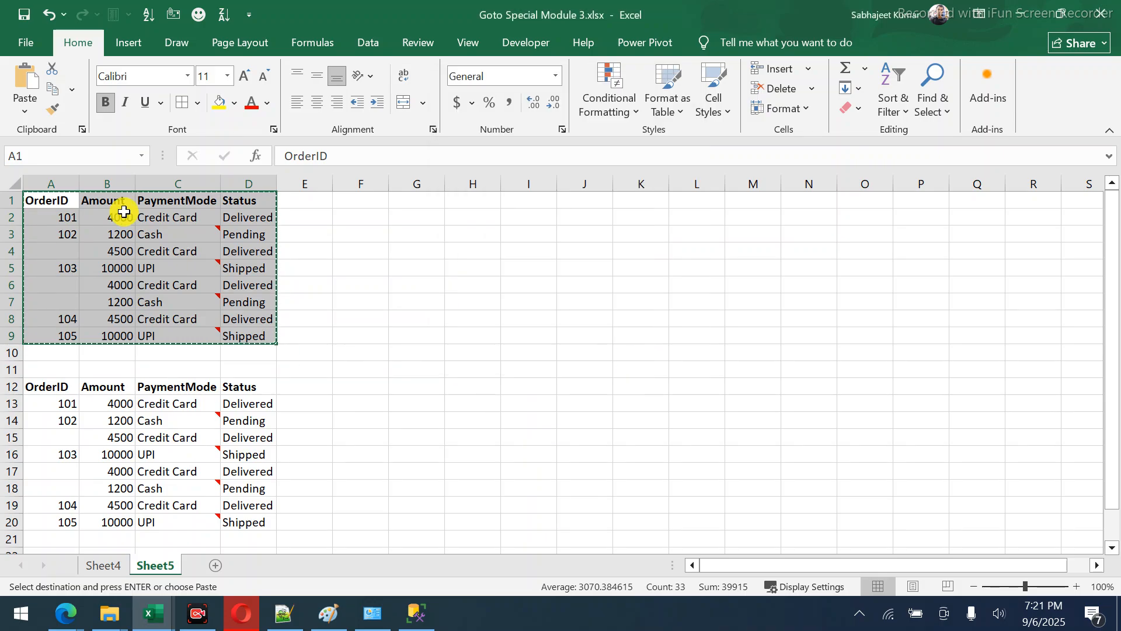
pyautogui.moveTo(59, 196); pyautogui.dragTo(51, 304)
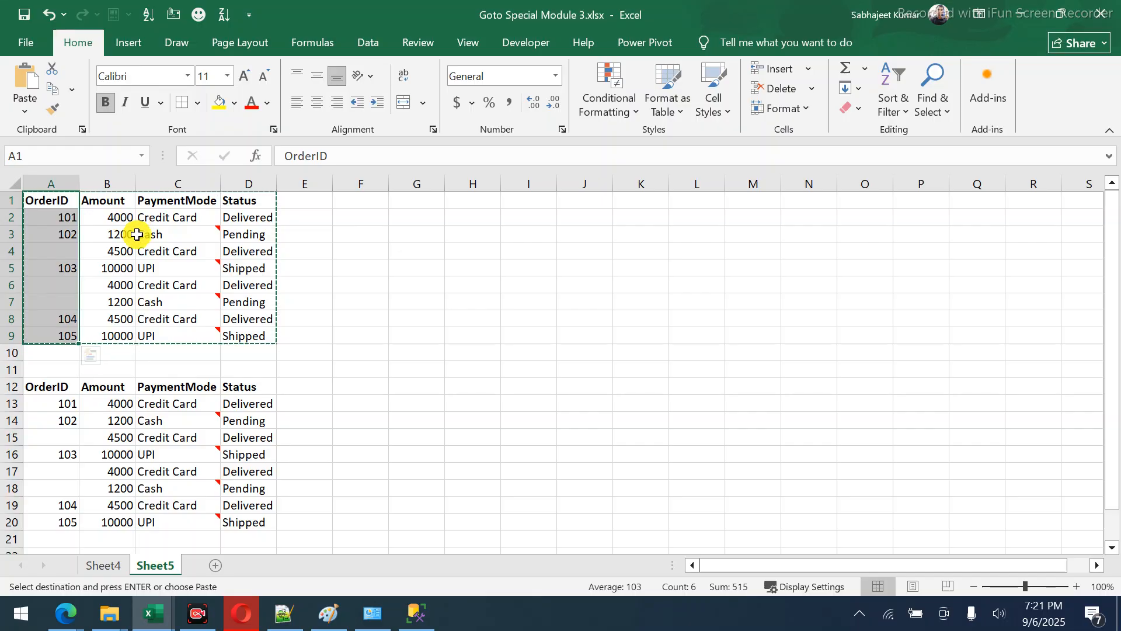
pyautogui.moveTo(114, 216); pyautogui.dragTo(255, 334)
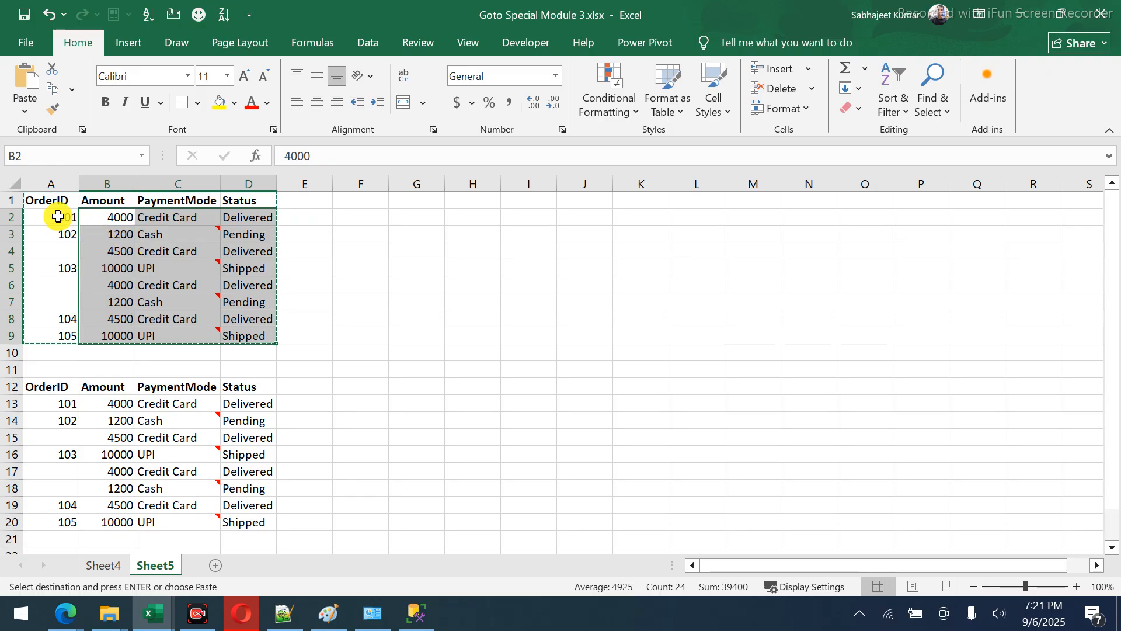
# Within OrderID range A2:A9, select only the blank cells using Go To Special and clear the pending copy selection.
pyautogui.moveTo(56, 216); pyautogui.dragTo(62, 331)
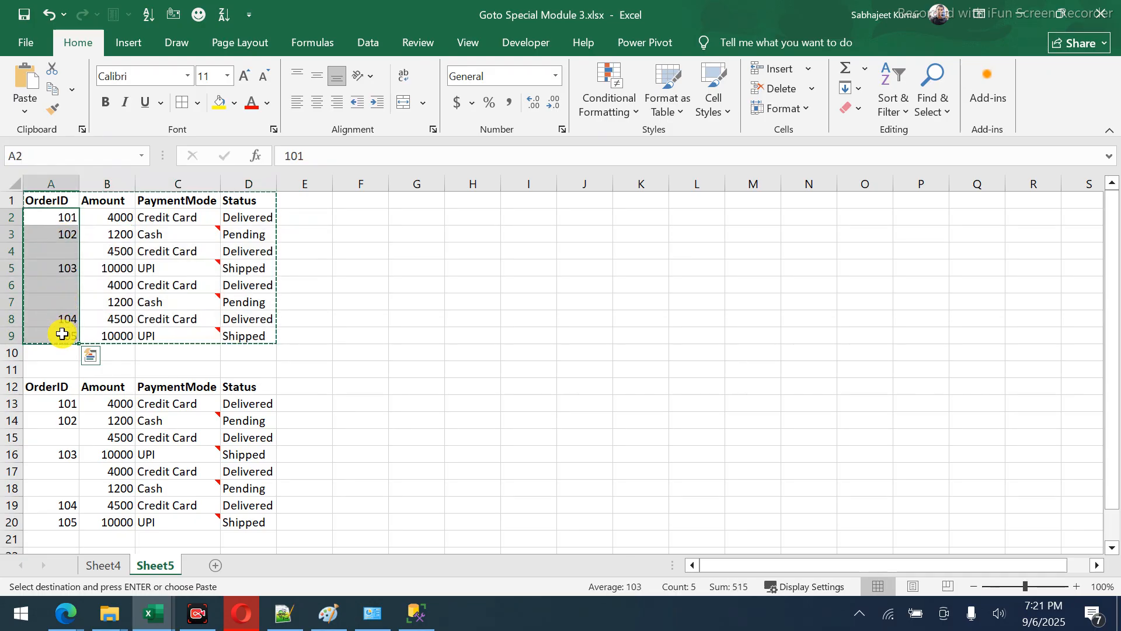
pyautogui.hotkey('ctrl', 'g')
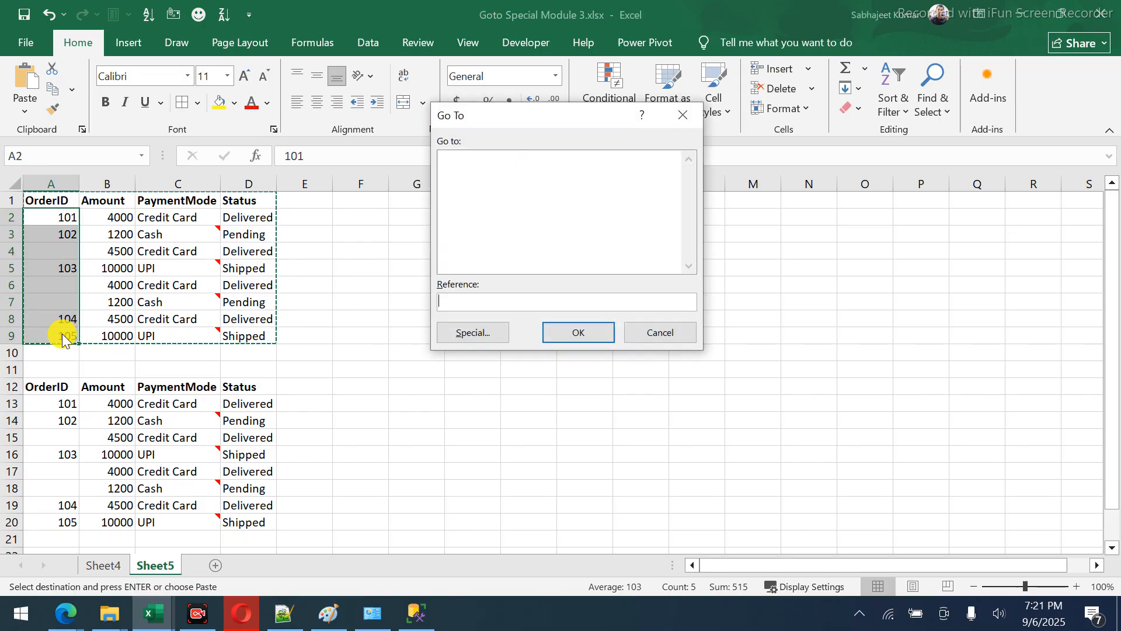
pyautogui.click(472, 334)
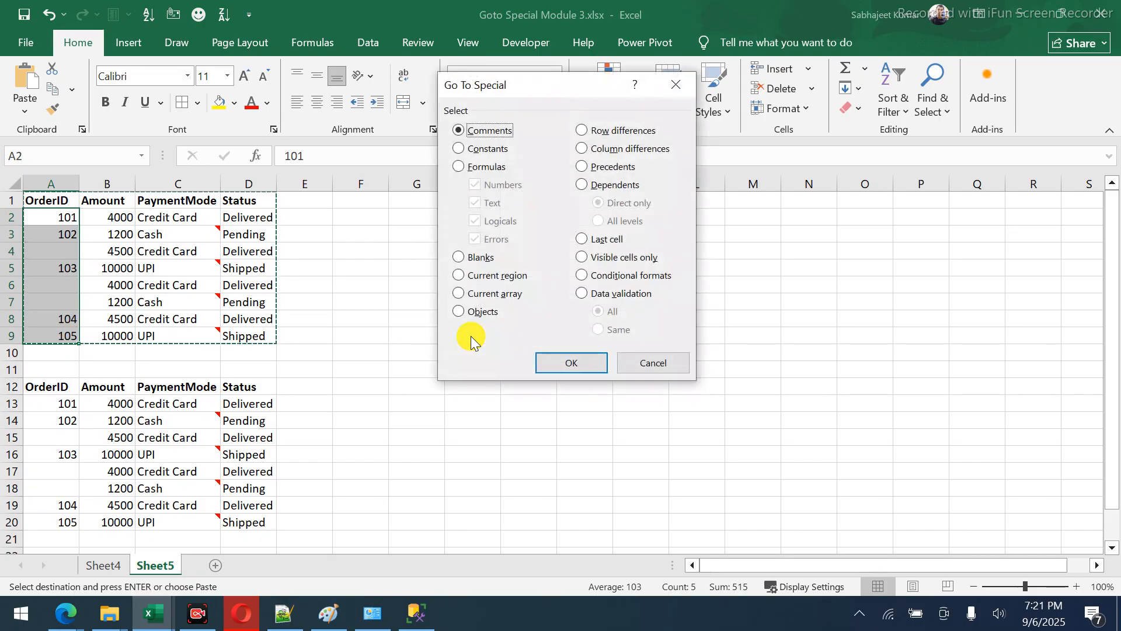
pyautogui.click(458, 257)
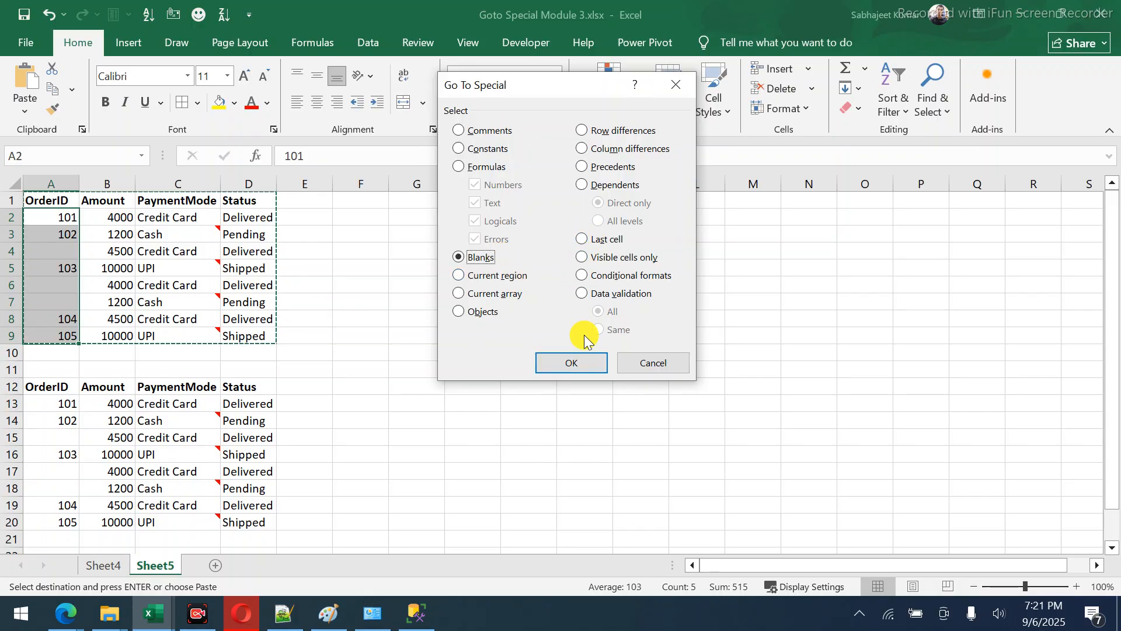
pyautogui.click(571, 363)
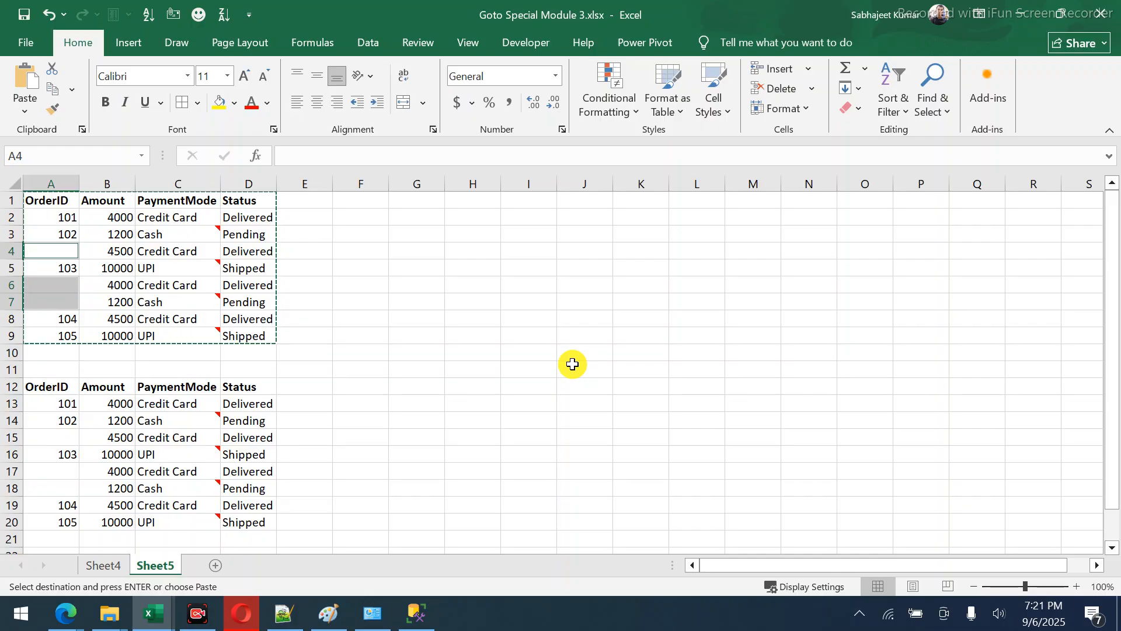
pyautogui.press('Escape')
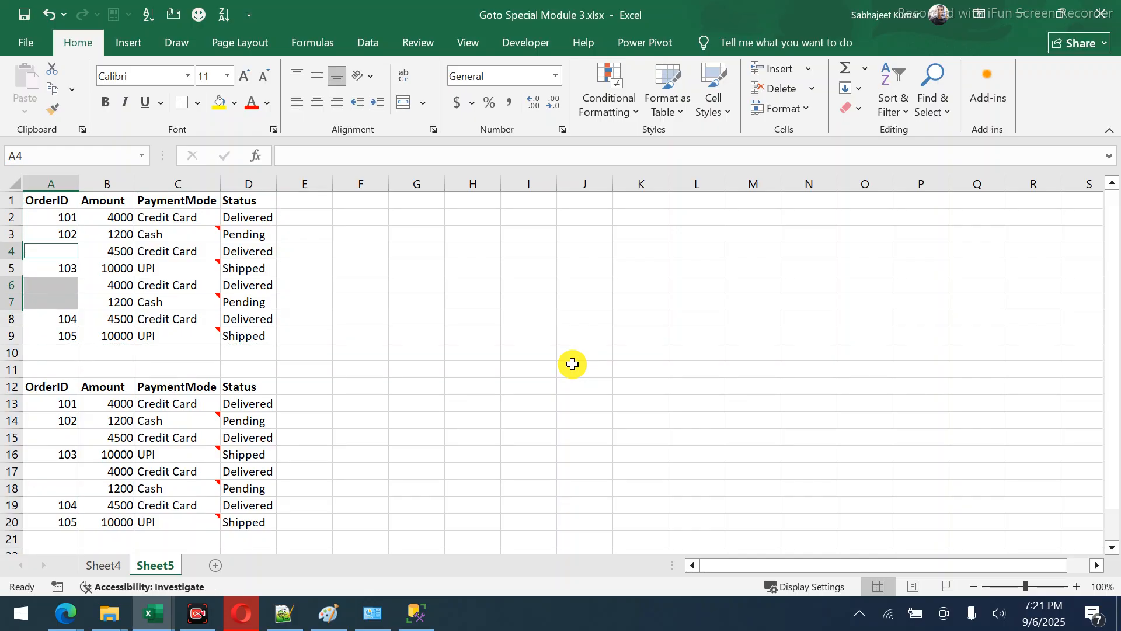
# Examine the OrderID column and the order details in rows 4, 6 and 7, where the OrderID is missing.
pyautogui.moveTo(47, 203); pyautogui.dragTo(56, 331)
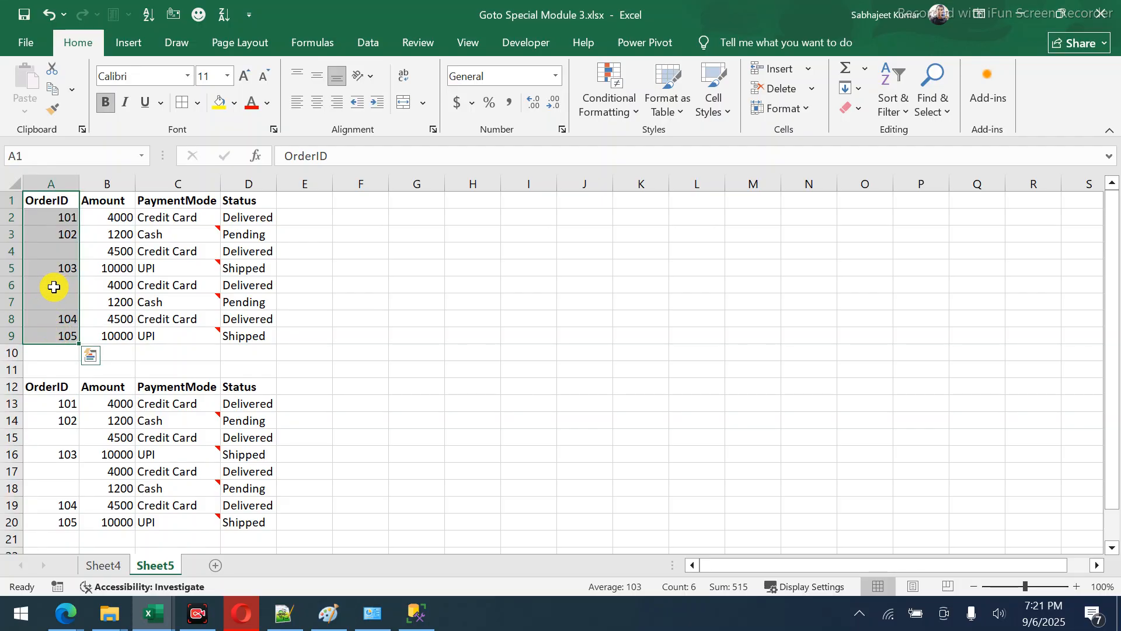
pyautogui.moveTo(65, 283); pyautogui.dragTo(267, 301)
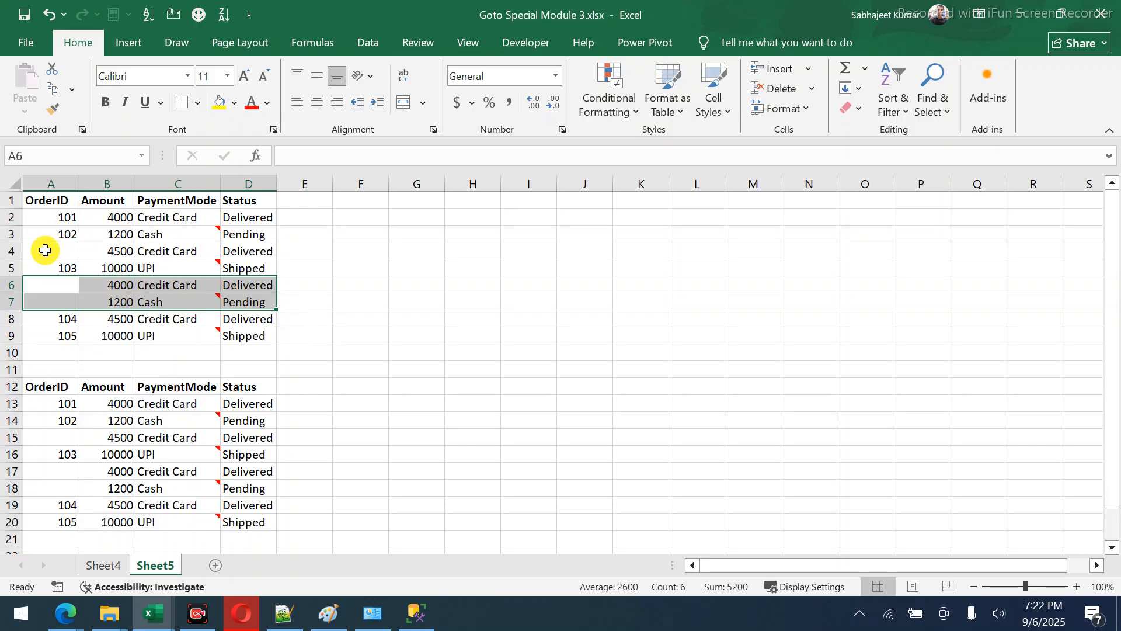
pyautogui.moveTo(42, 250); pyautogui.dragTo(240, 253)
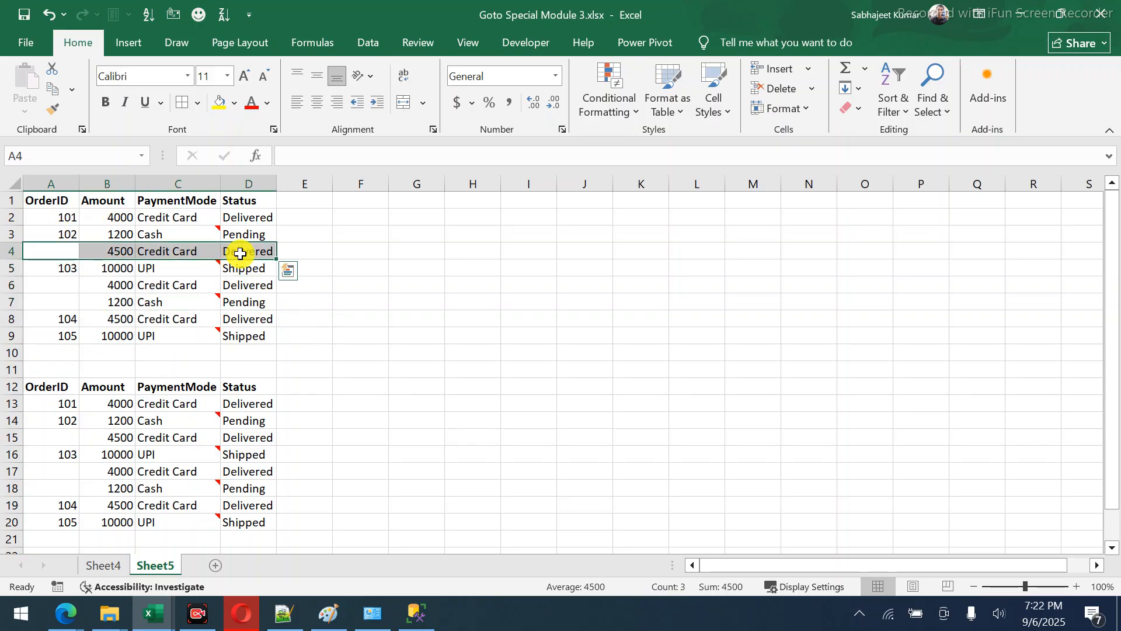
# Isolate the blank OrderID cells in A2:A9 with the Blanks option of Go To Special.
pyautogui.moveTo(49, 210); pyautogui.dragTo(57, 337)
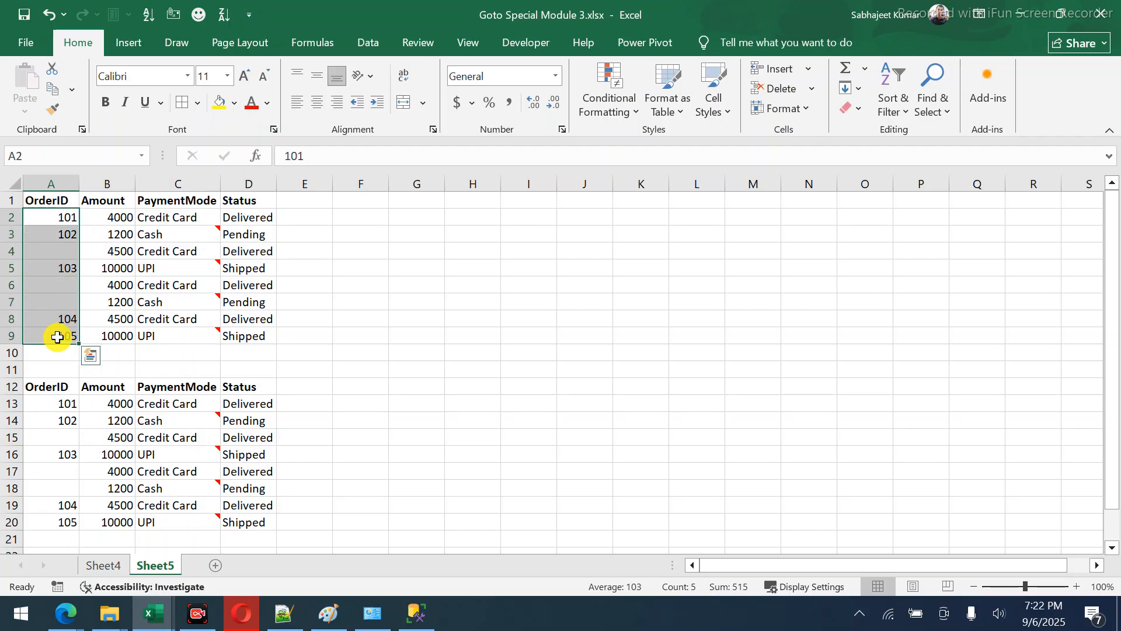
pyautogui.press('F5')
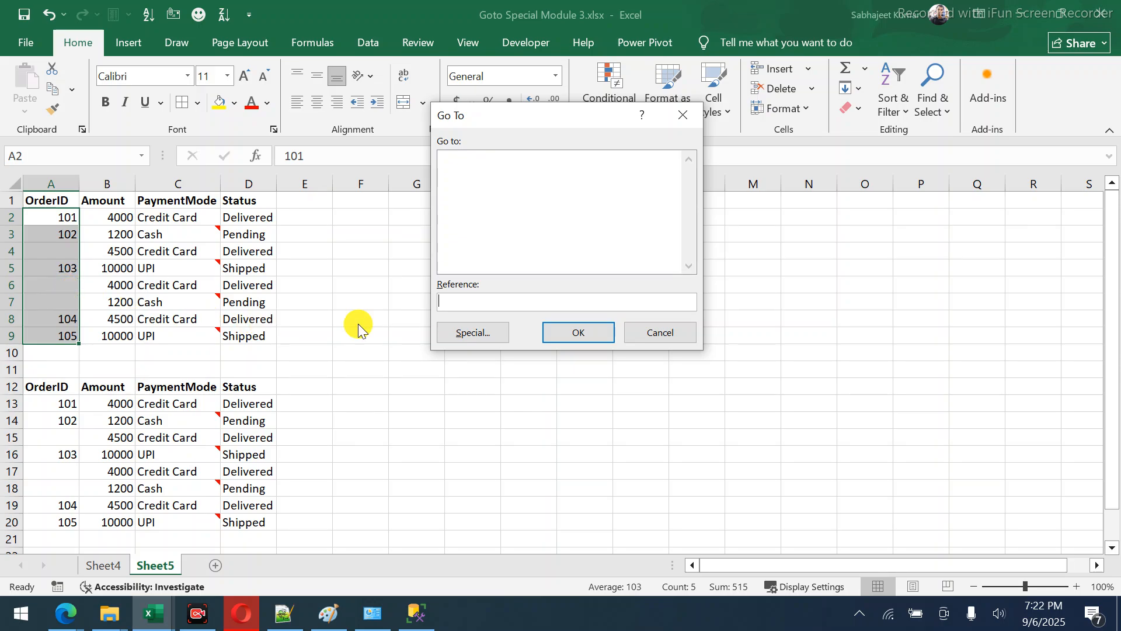
pyautogui.click(483, 332)
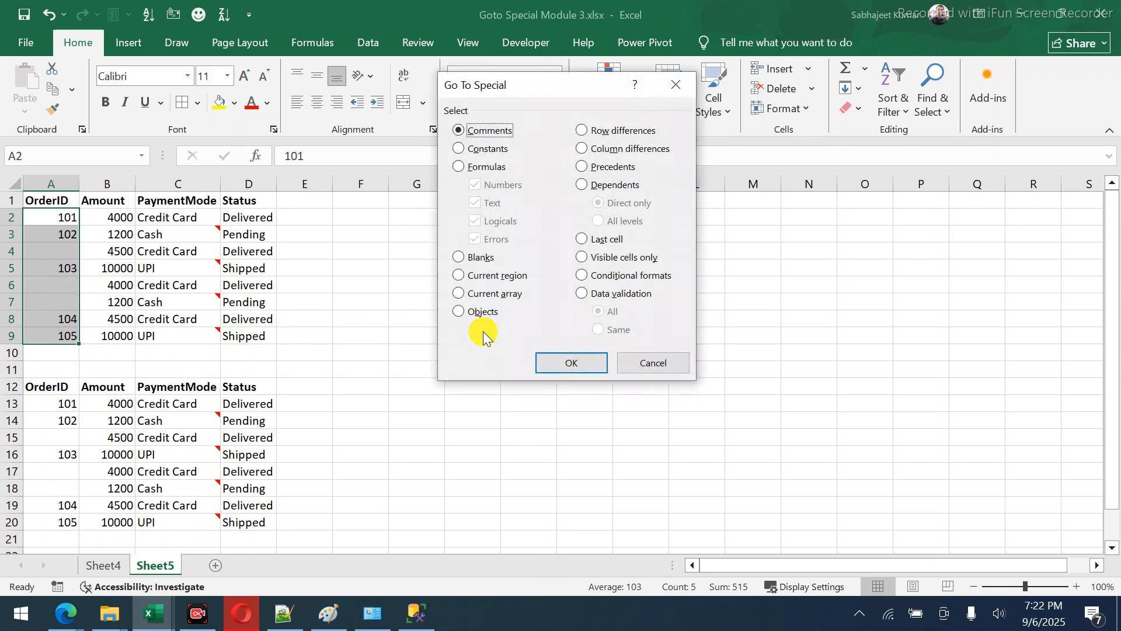
pyautogui.click(460, 258)
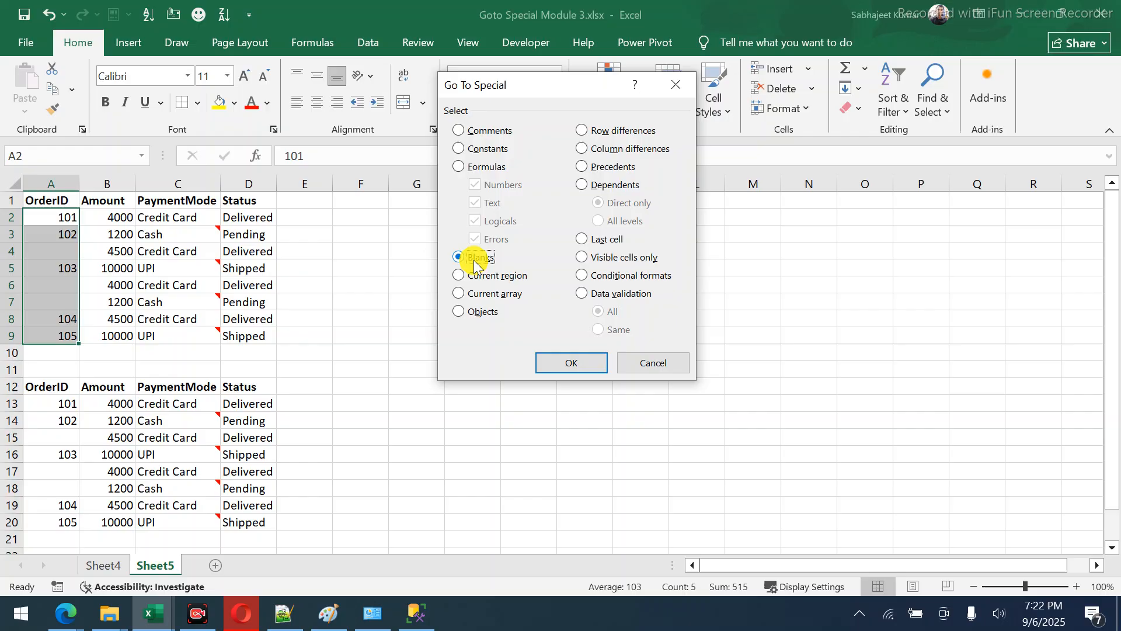
pyautogui.click(557, 363)
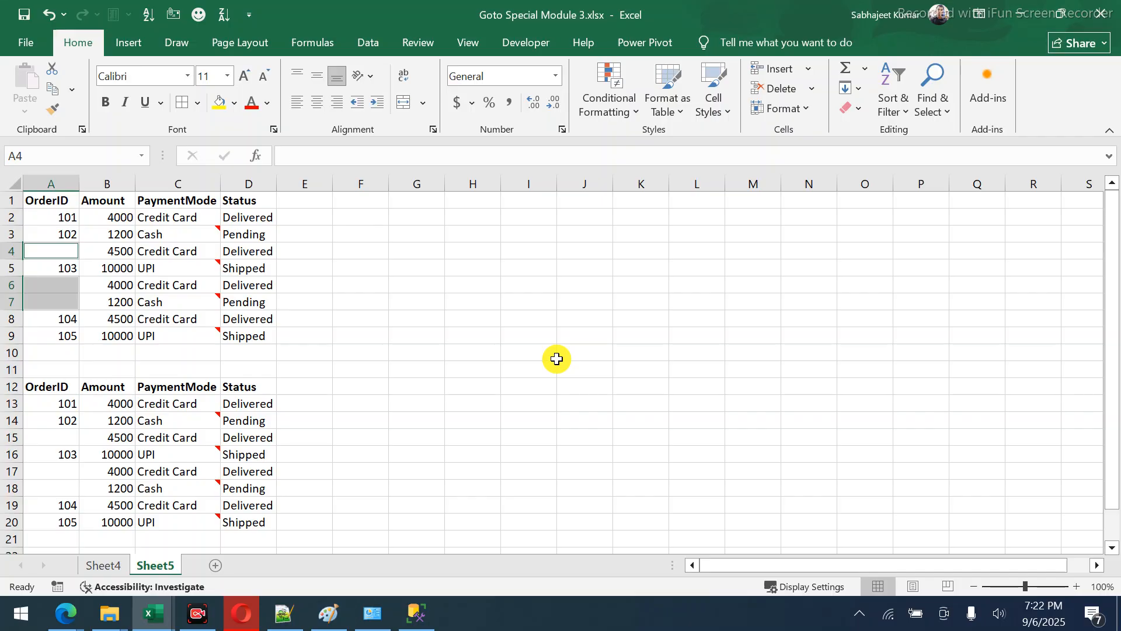
# View the cell deletion choices and the other delete commands for the selected blanks without deleting anything.
pyautogui.hotkey('ctrl', '-')
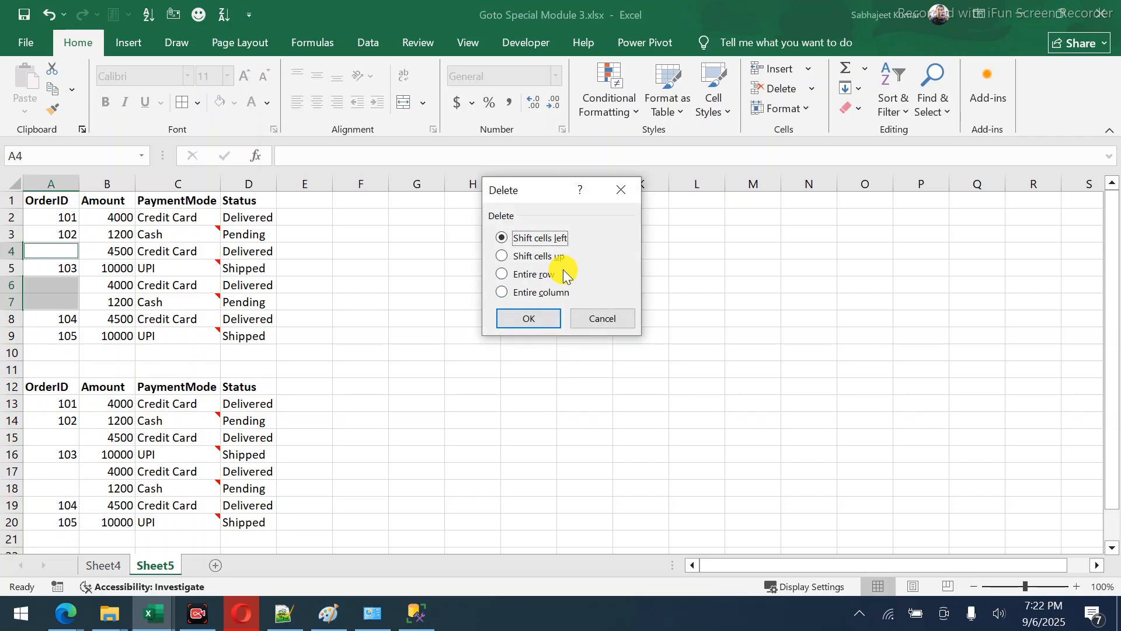
pyautogui.click(589, 319)
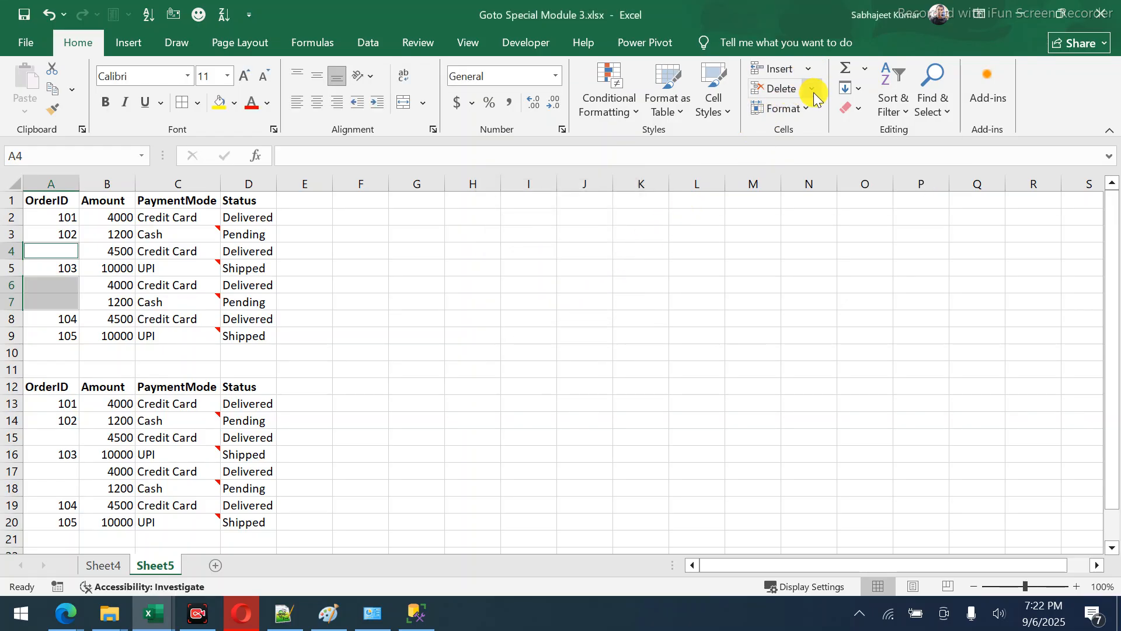
pyautogui.click(811, 90)
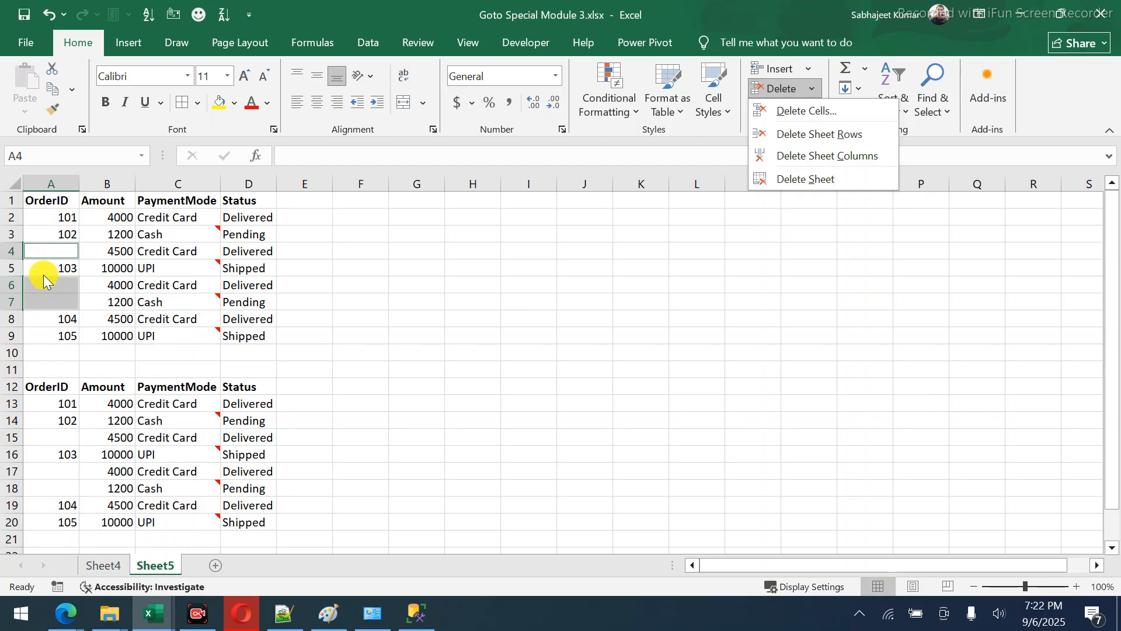
pyautogui.press('Escape')
# Select the blanks in A1:A9, header included, using Go To Special and try extending the selection to entire rows.
pyautogui.hotkey('ctrl', 'space')
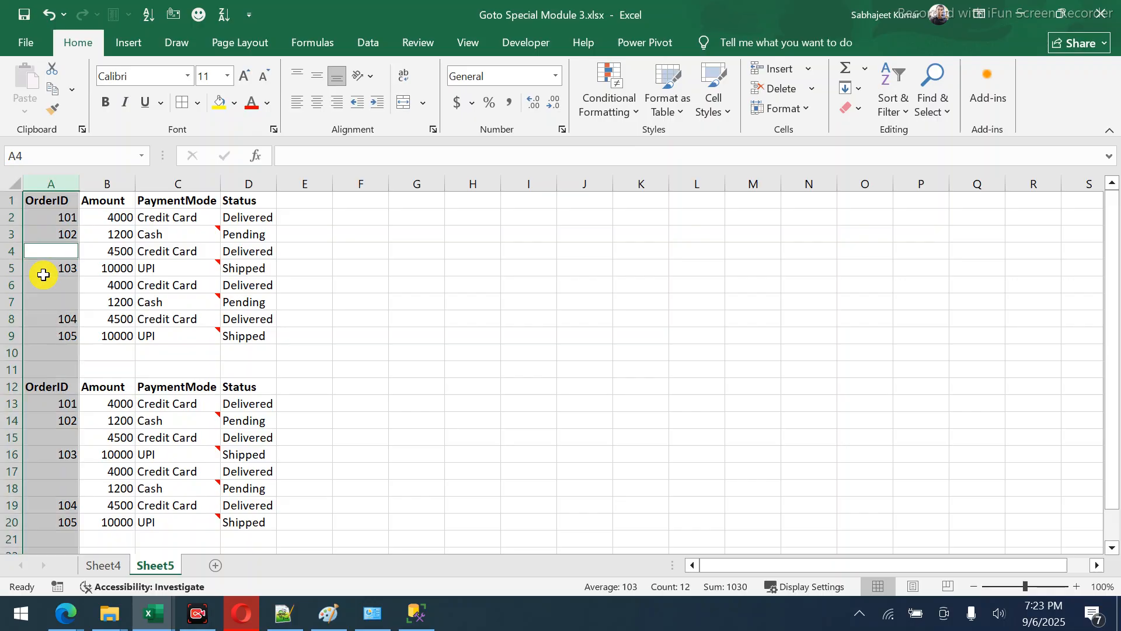
pyautogui.press('Up')
pyautogui.press('Up')
pyautogui.press('Up')
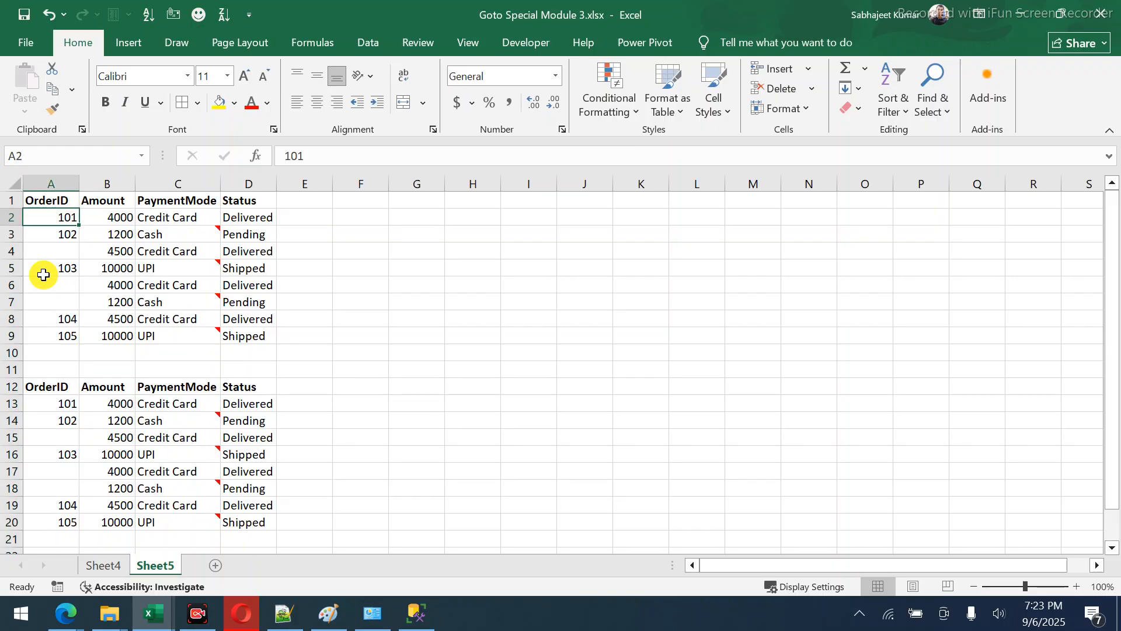
pyautogui.hotkey('shift', 'Down')
pyautogui.hotkey('shift', 'Down')
pyautogui.hotkey('shift', 'Down')
pyautogui.hotkey('shift', 'Down')
pyautogui.hotkey('shift', 'Down')
pyautogui.hotkey('shift', 'Down')
pyautogui.hotkey('shift', 'Down')
pyautogui.hotkey('shift', 'Down')
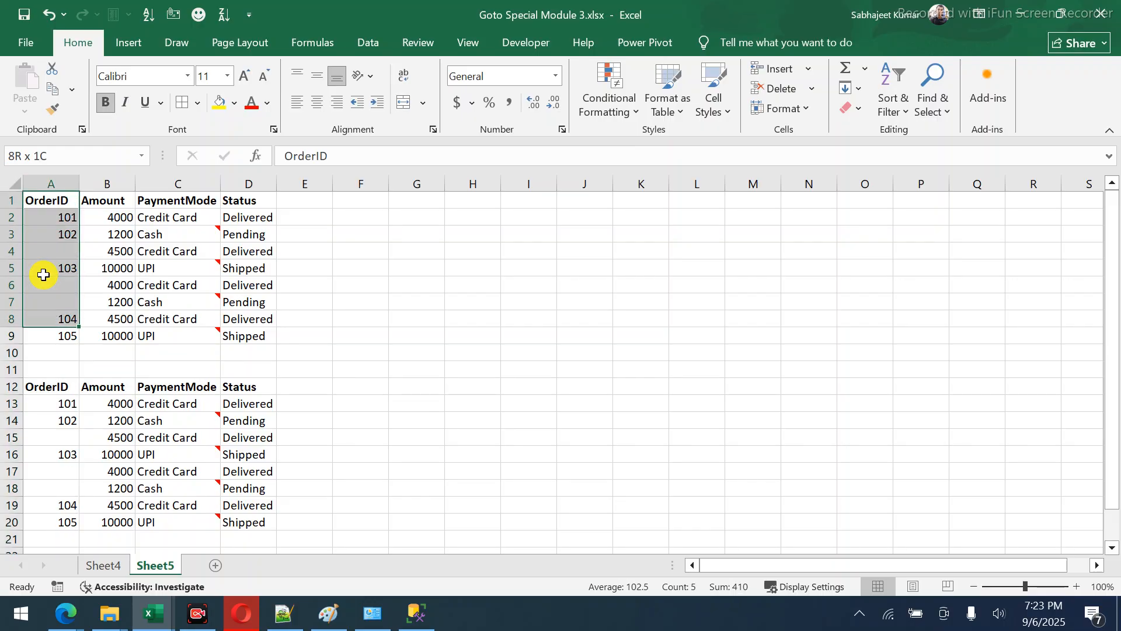
pyautogui.hotkey('ctrl', 'g')
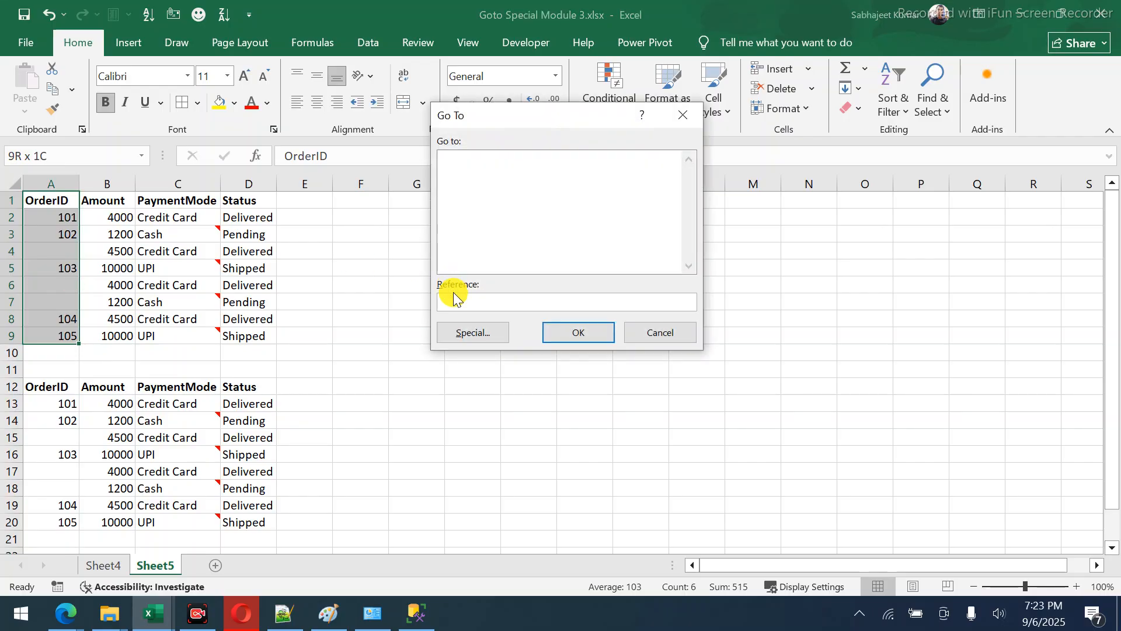
pyautogui.click(462, 332)
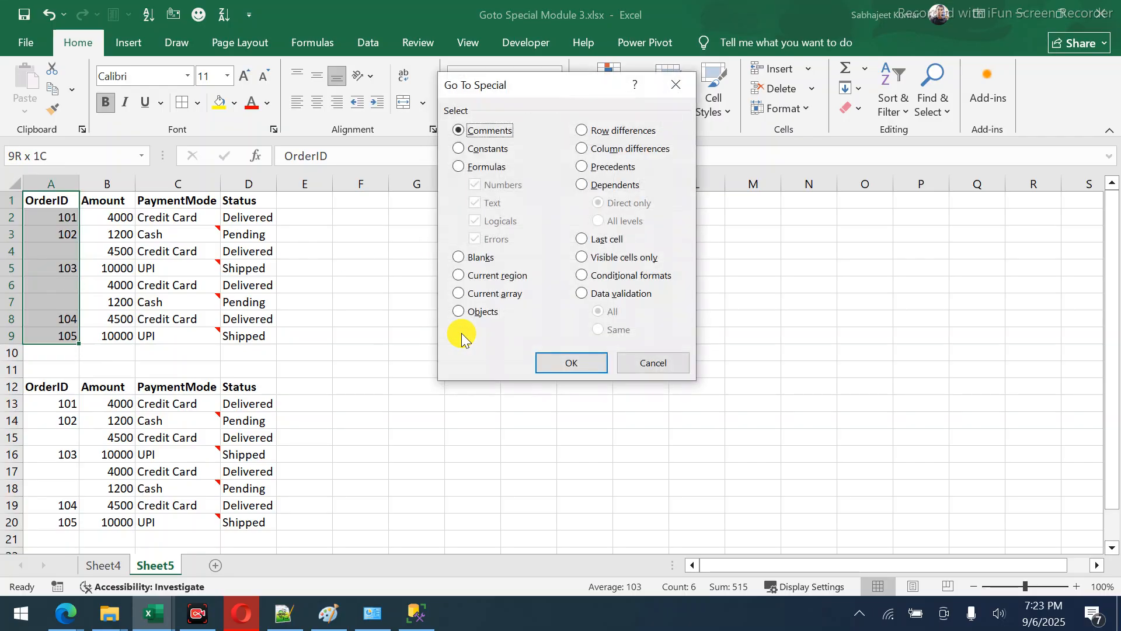
pyautogui.click(467, 257)
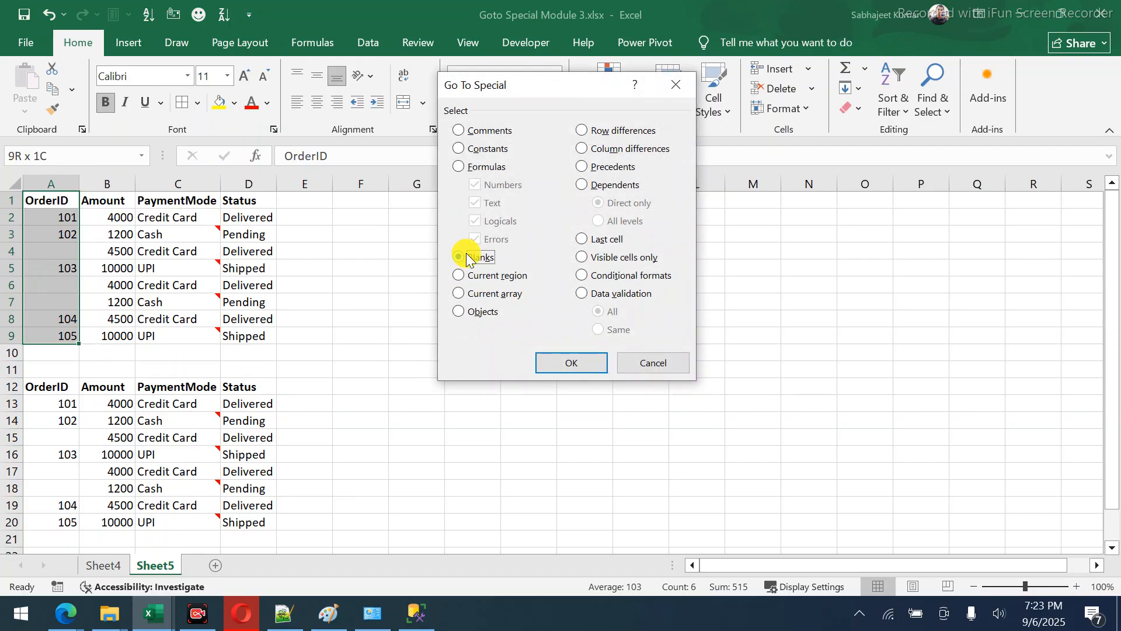
pyautogui.click(571, 363)
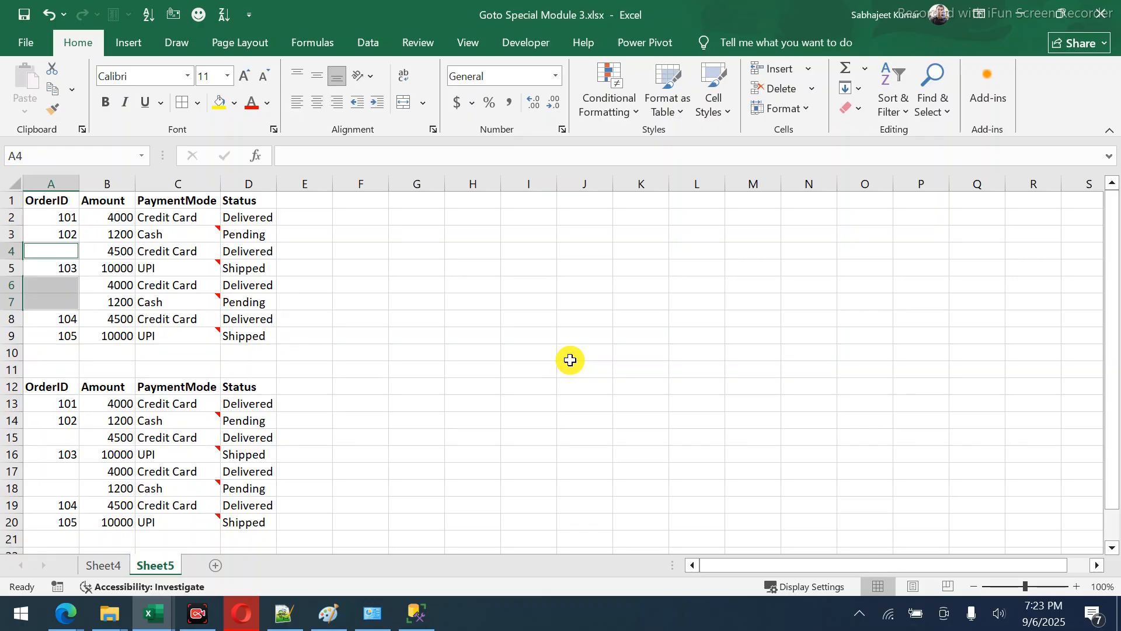
pyautogui.hotkey('shift', 'space')
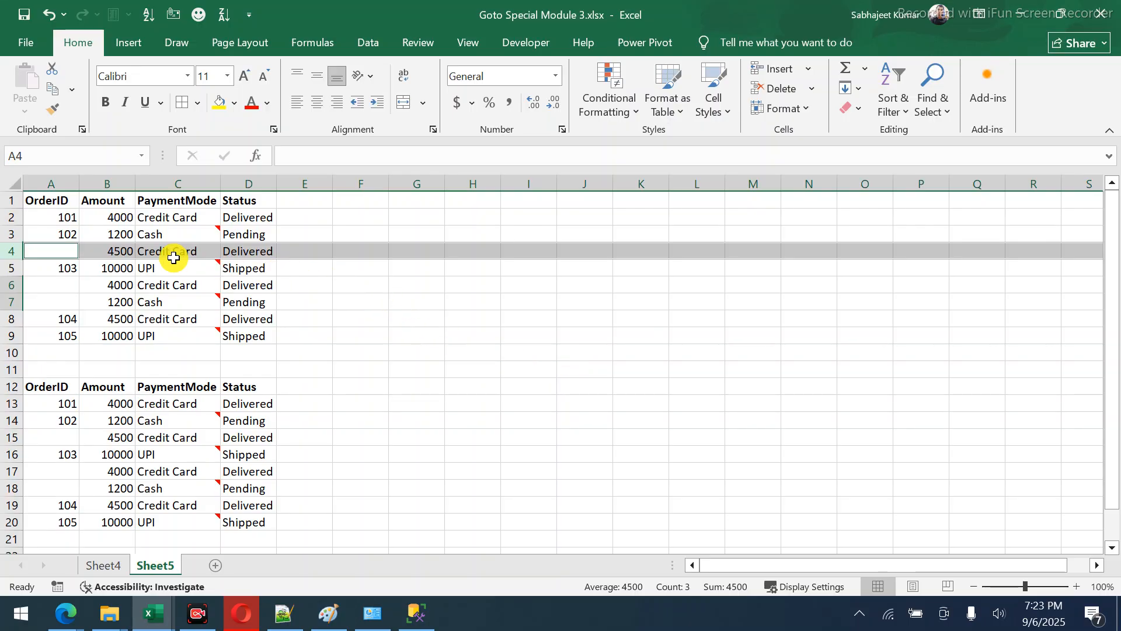
# Reselect the blank cells of A2:A9 with Go To Special and try expanding the selection to everything.
pyautogui.moveTo(69, 219); pyautogui.dragTo(71, 338)
pyautogui.hotkey('ctrl', 'g')
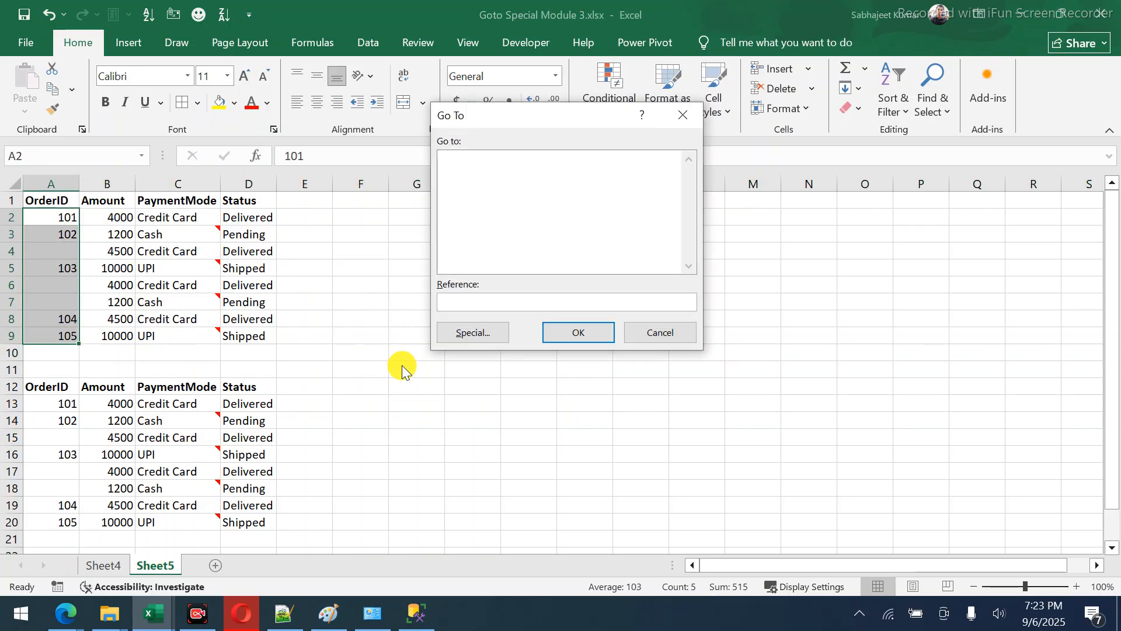
pyautogui.click(440, 335)
pyautogui.click(459, 257)
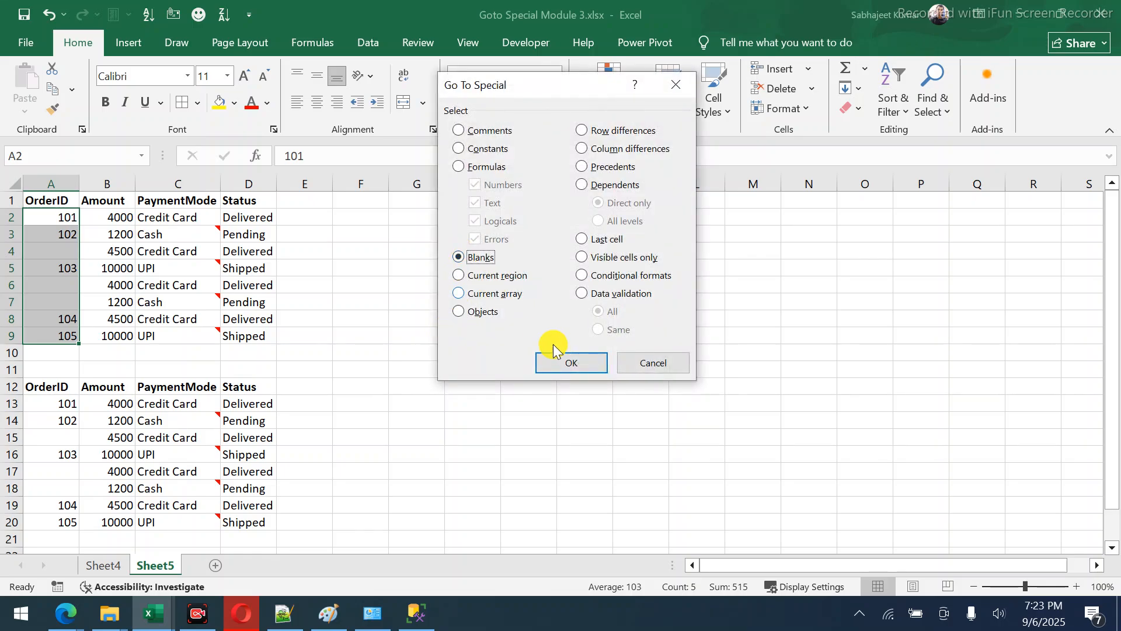
pyautogui.click(562, 362)
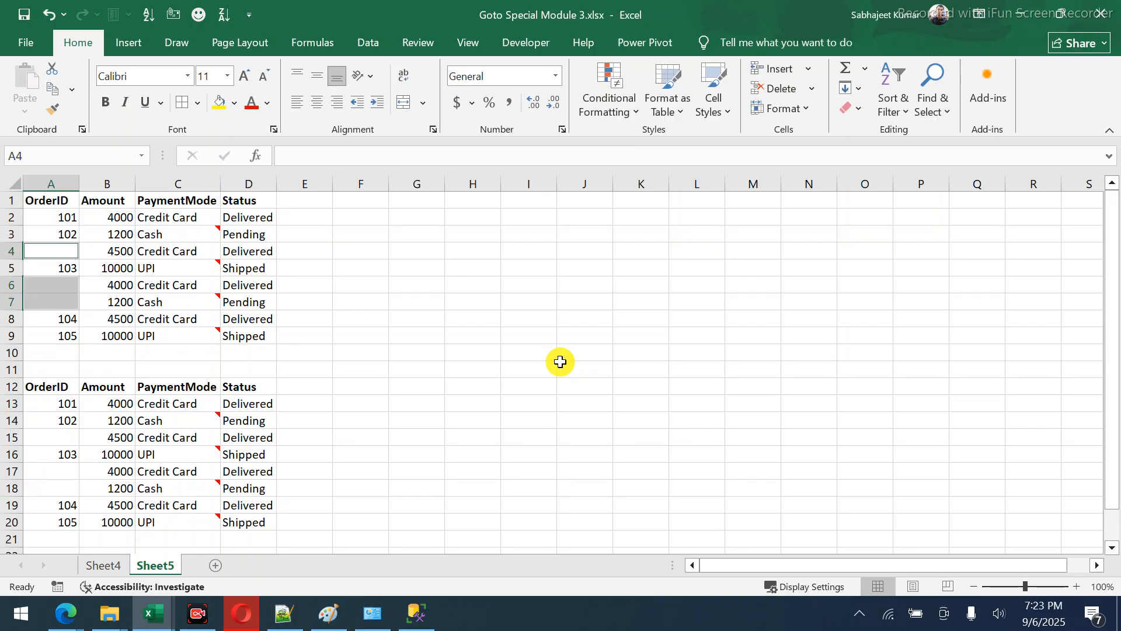
pyautogui.hotkey('ctrl', 'a')
# Limit the selection to the blank OrderID cells A4, A6 and A7 by applying Go To Special Blanks to A2:A9.
pyautogui.moveTo(63, 222); pyautogui.dragTo(73, 333)
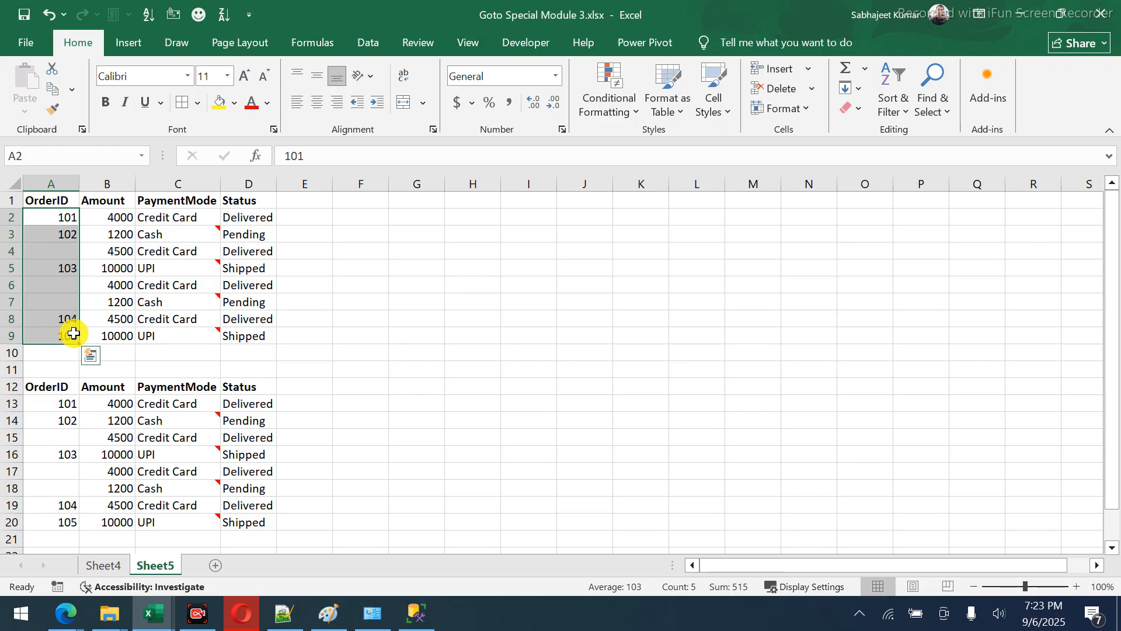
pyautogui.hotkey('ctrl', 'g')
pyautogui.click(461, 331)
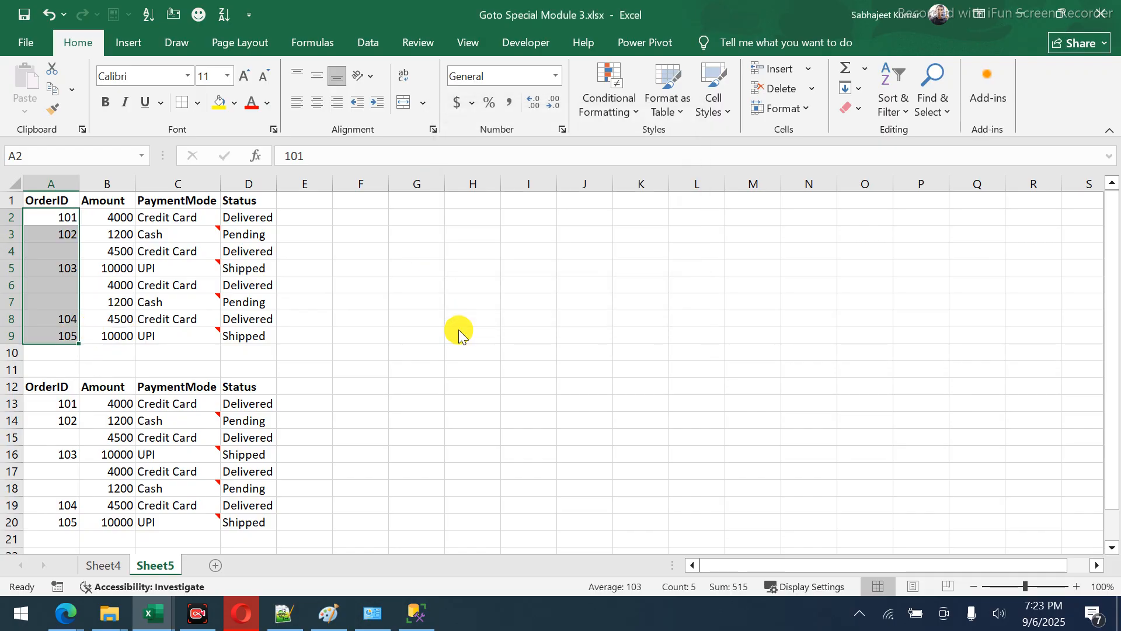
pyautogui.click(462, 256)
pyautogui.click(549, 361)
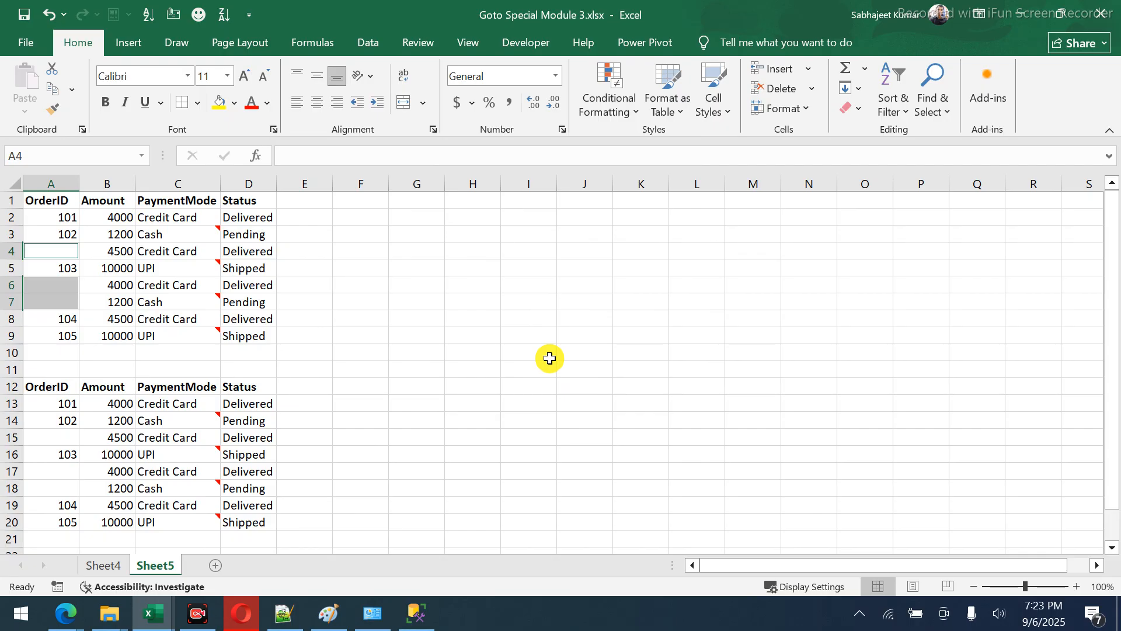
# Go through the shift-cells, row and column deletion options for the selected blank OrderIDs and choose Entire row.
pyautogui.hotkey('ctrl', '-')
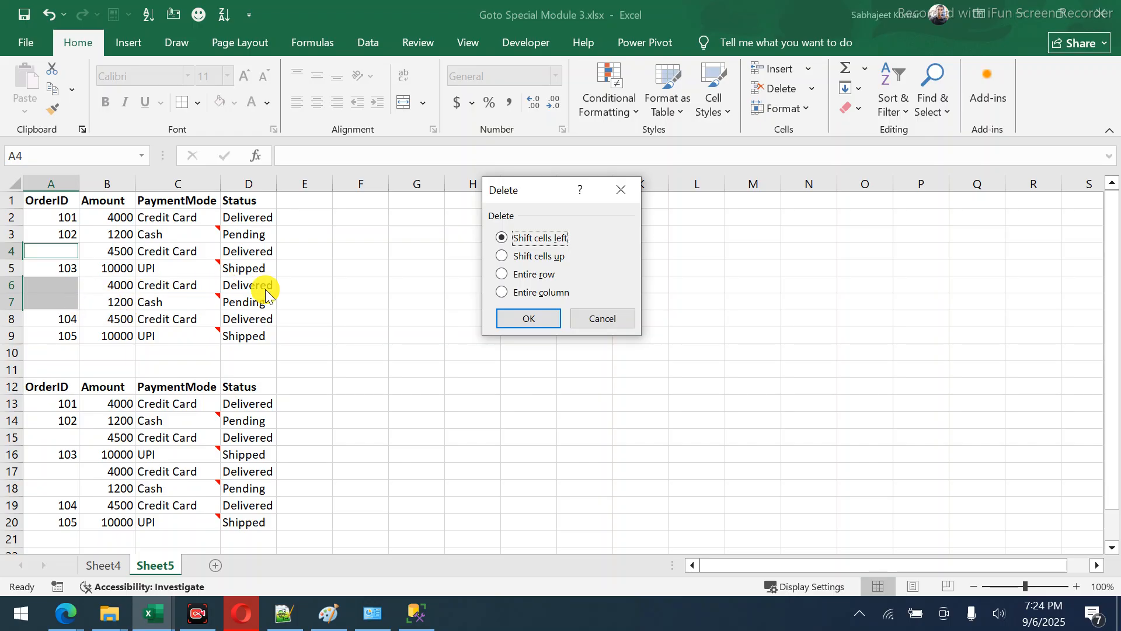
pyautogui.click(501, 258)
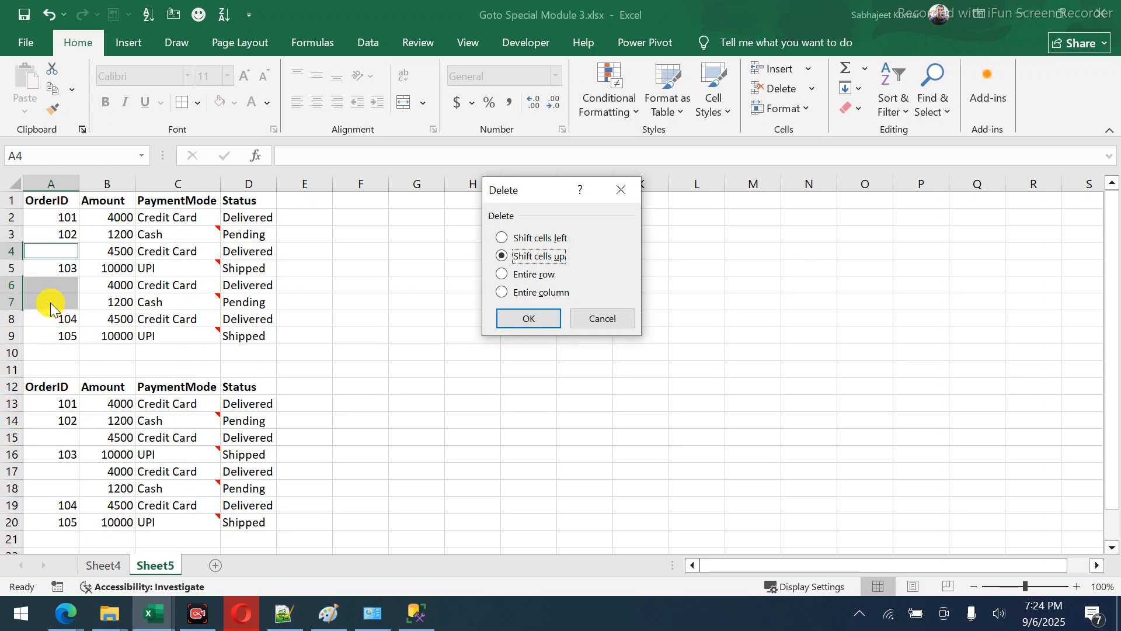
pyautogui.click(502, 274)
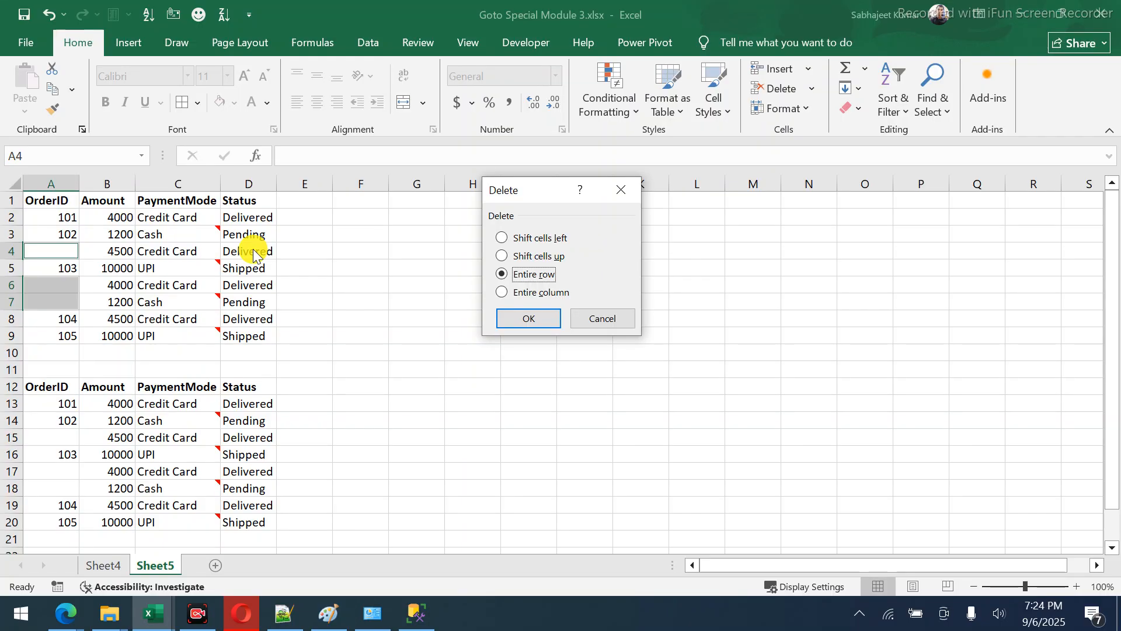
pyautogui.click(502, 291)
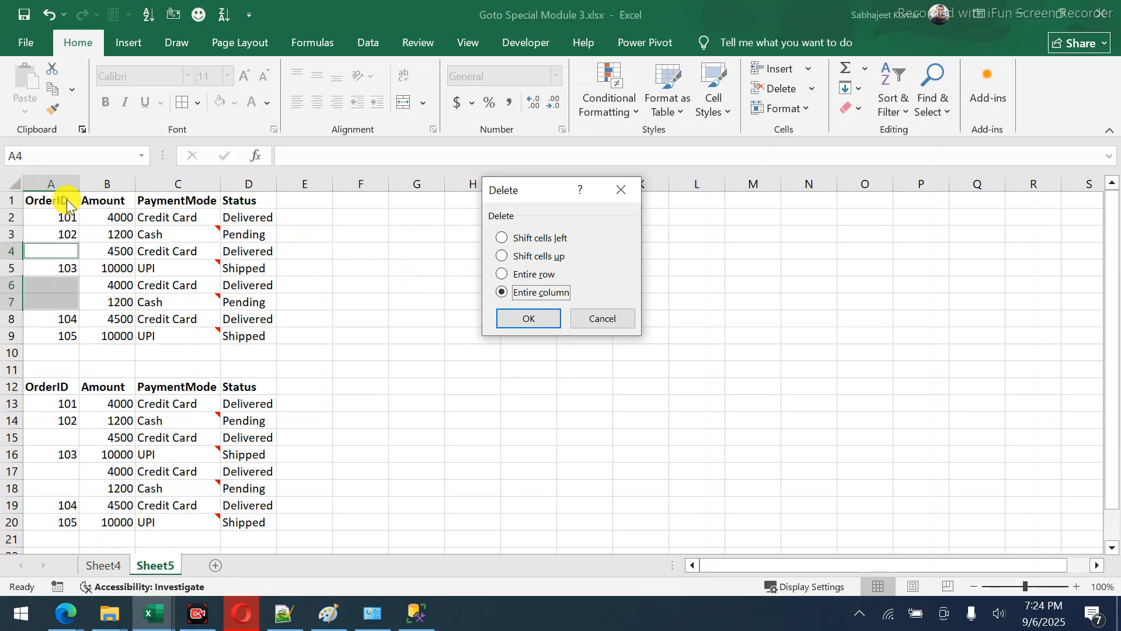
pyautogui.click(502, 275)
# Switch to the Google Meet call, admit the waiting participant and return to the Excel workbook.
pyautogui.click(866, 516)
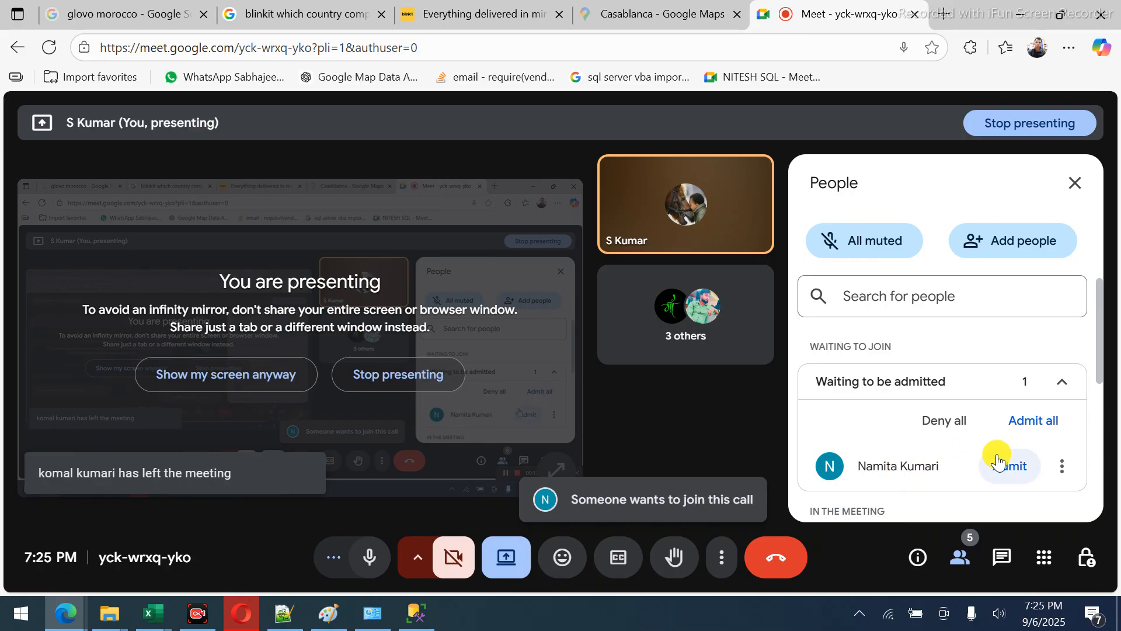
pyautogui.click(1016, 472)
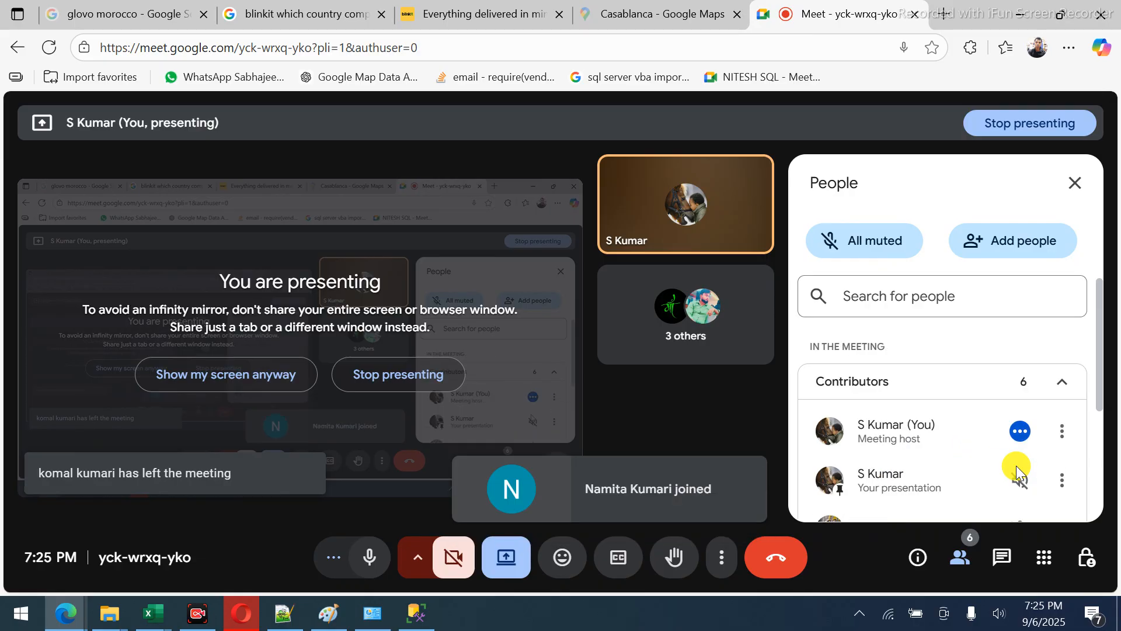
pyautogui.click(1017, 21)
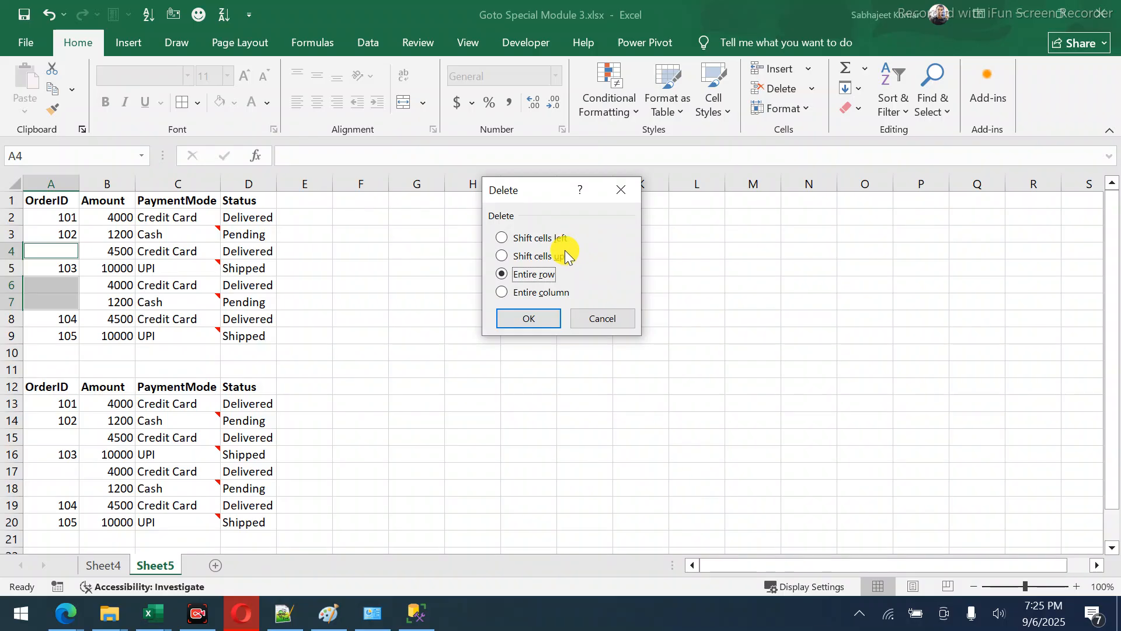
# Try deleting the entire rows with blank OrderIDs, compare the result with the second table, and undo the deletion.
pyautogui.click(541, 319)
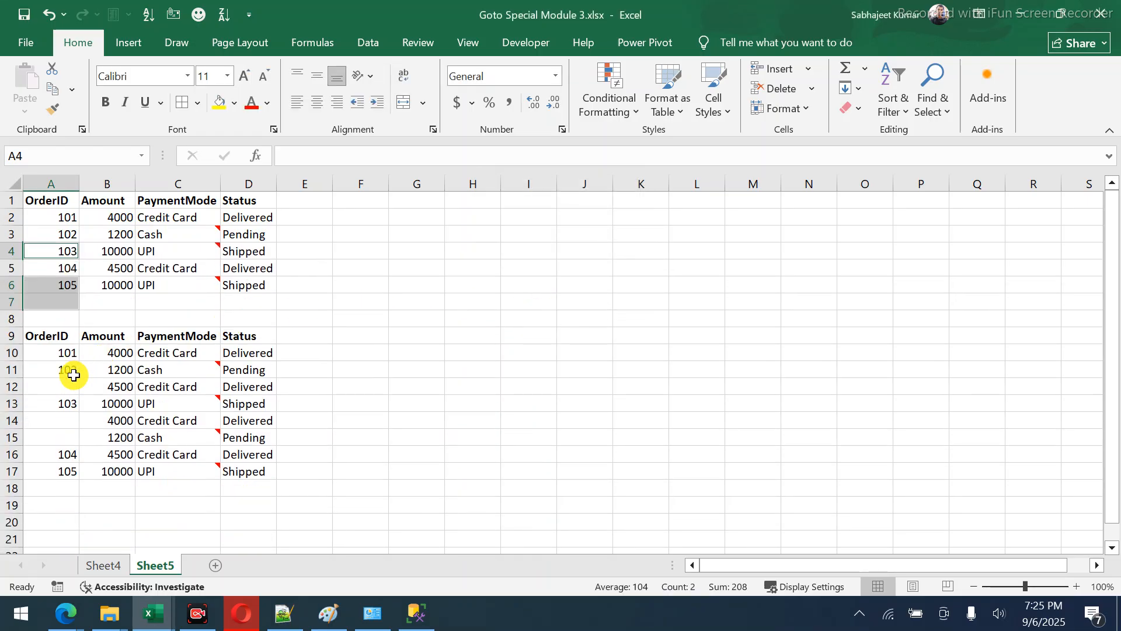
pyautogui.click(10, 383)
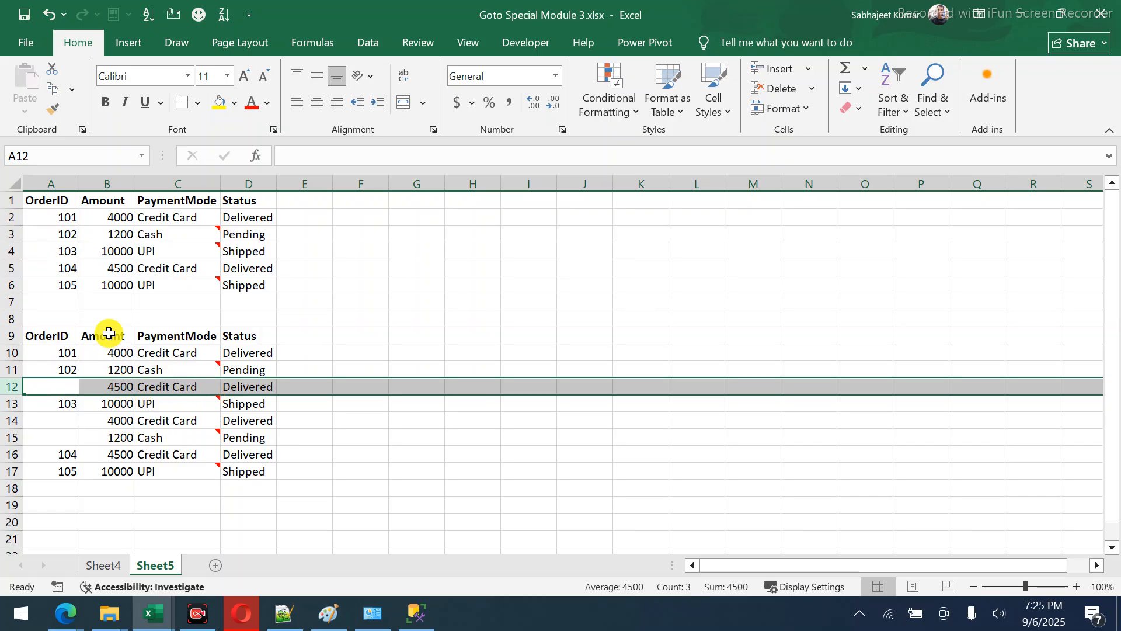
pyautogui.click(52, 414)
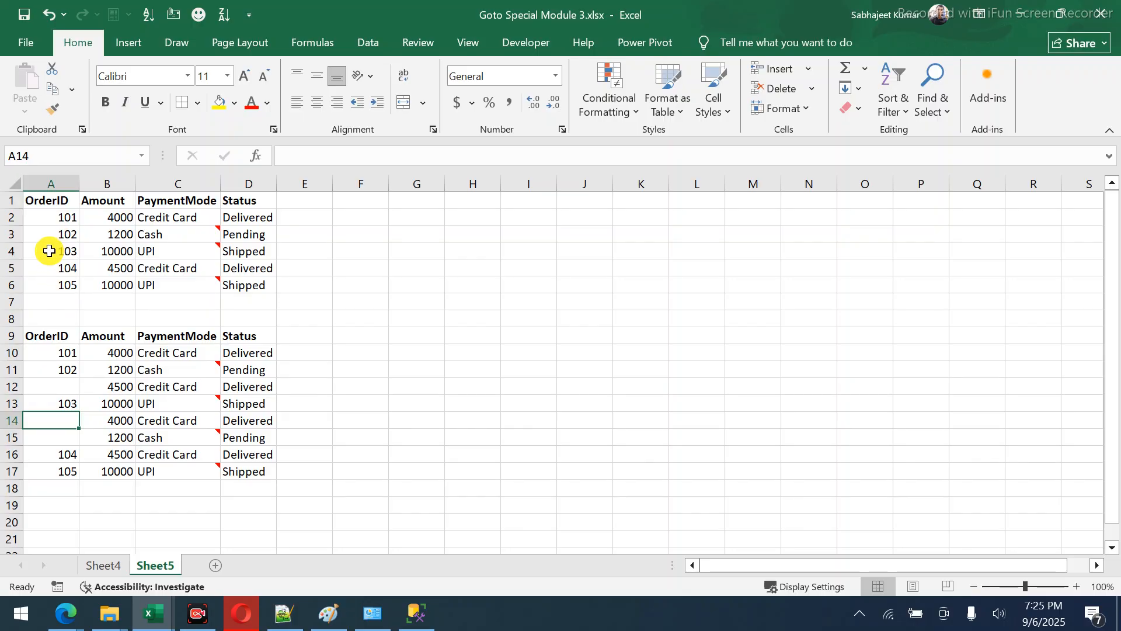
pyautogui.moveTo(238, 251); pyautogui.dragTo(52, 250)
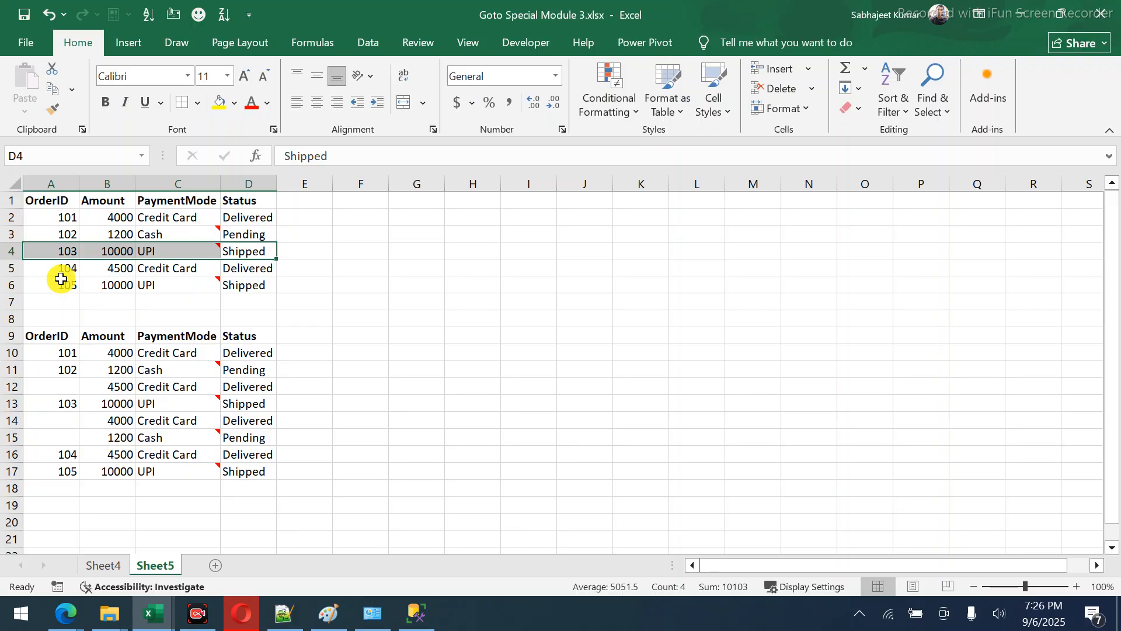
pyautogui.hotkey('ctrl', 'z')
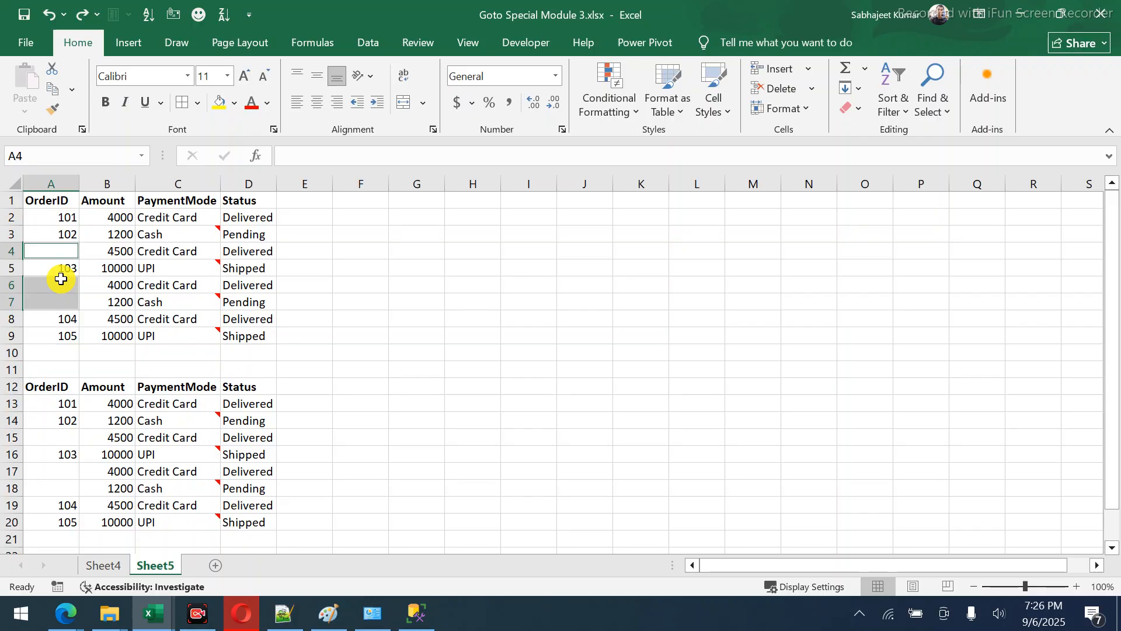
# Try clearing the Status value in D9 and undo the change.
pyautogui.click(163, 283)
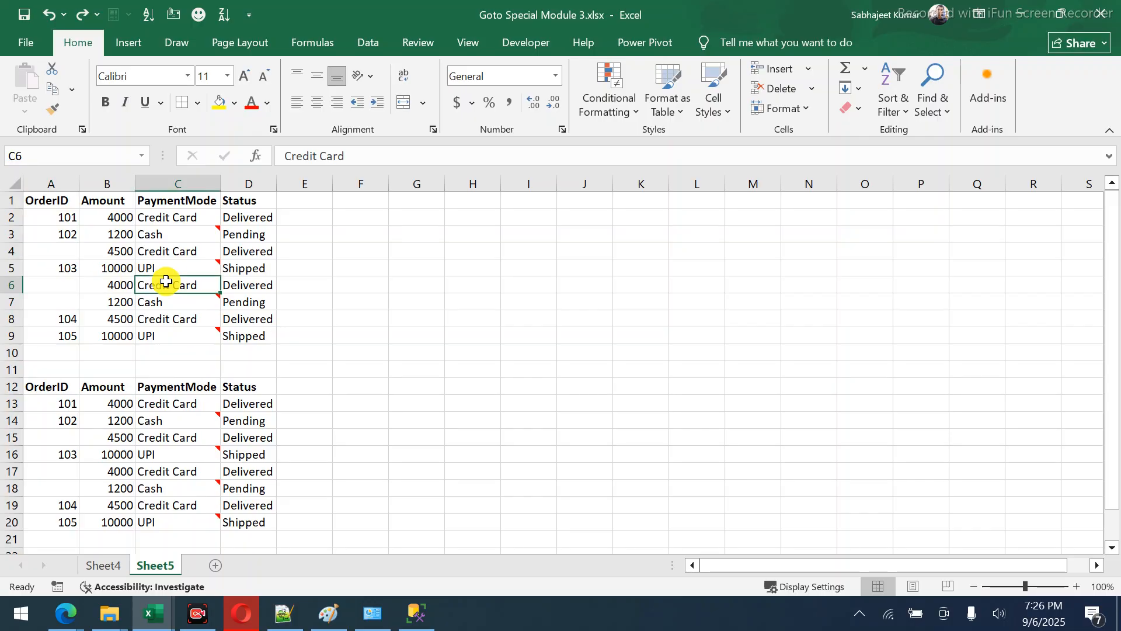
pyautogui.click(242, 333)
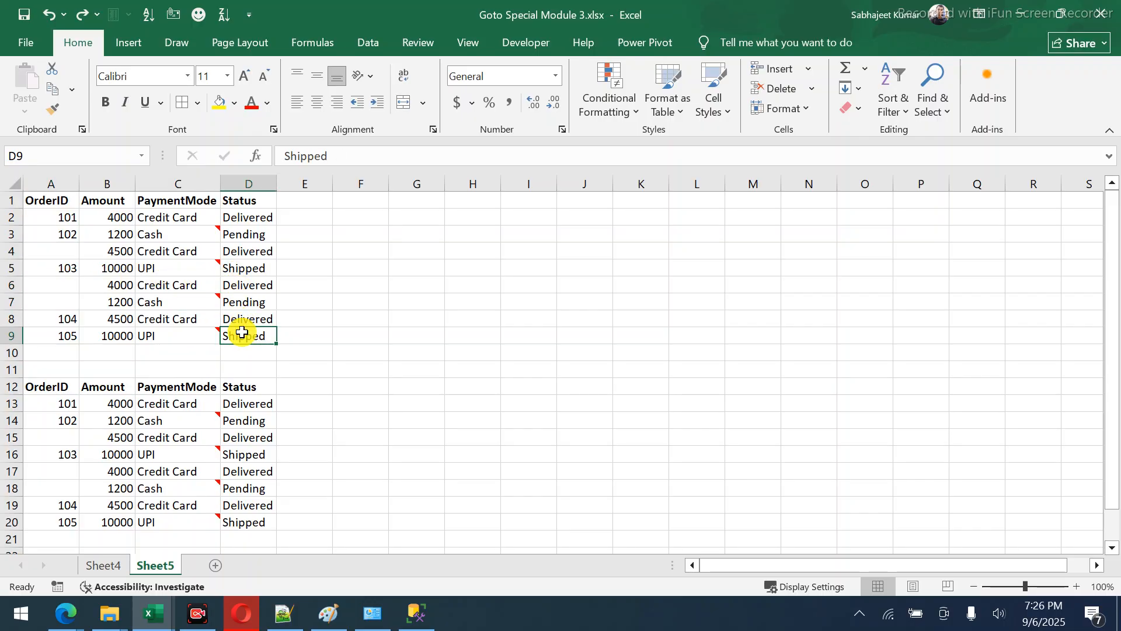
pyautogui.press('Delete')
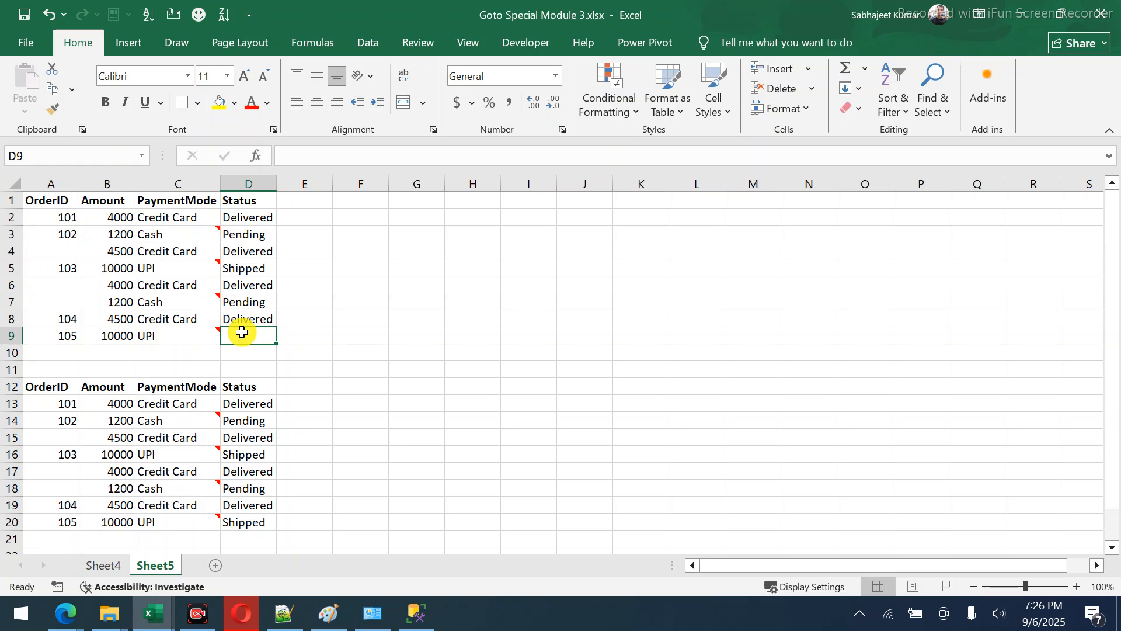
pyautogui.hotkey('ctrl', 'z')
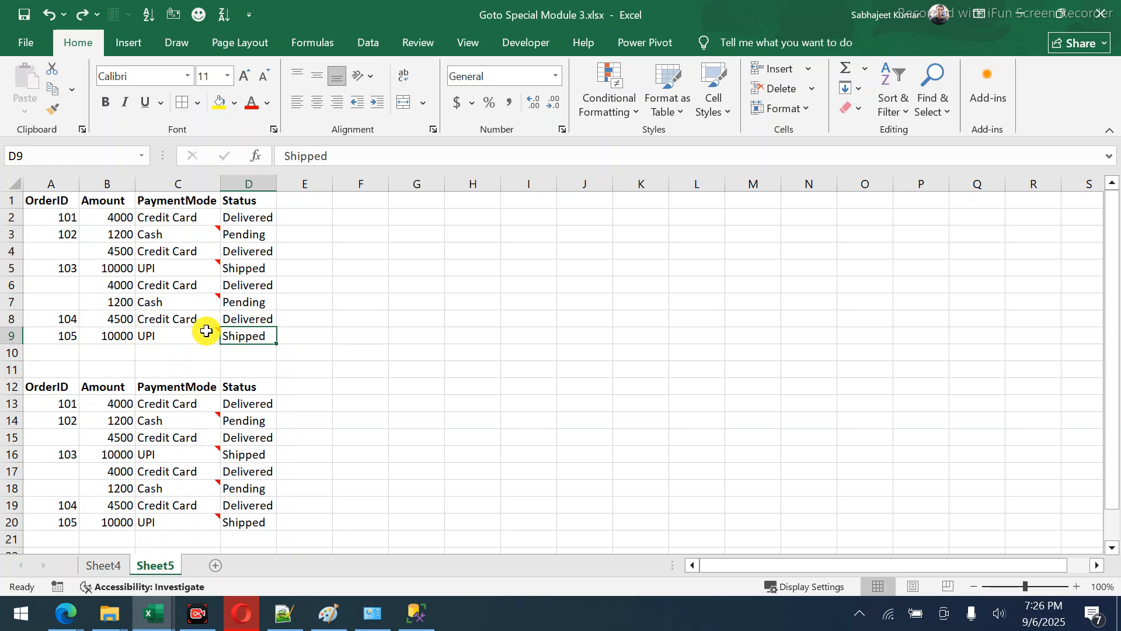
# Clear the PaymentMode value in C9 and select all blank cells of A1:D9 using Go To Special.
pyautogui.click(182, 331)
pyautogui.press('Delete')
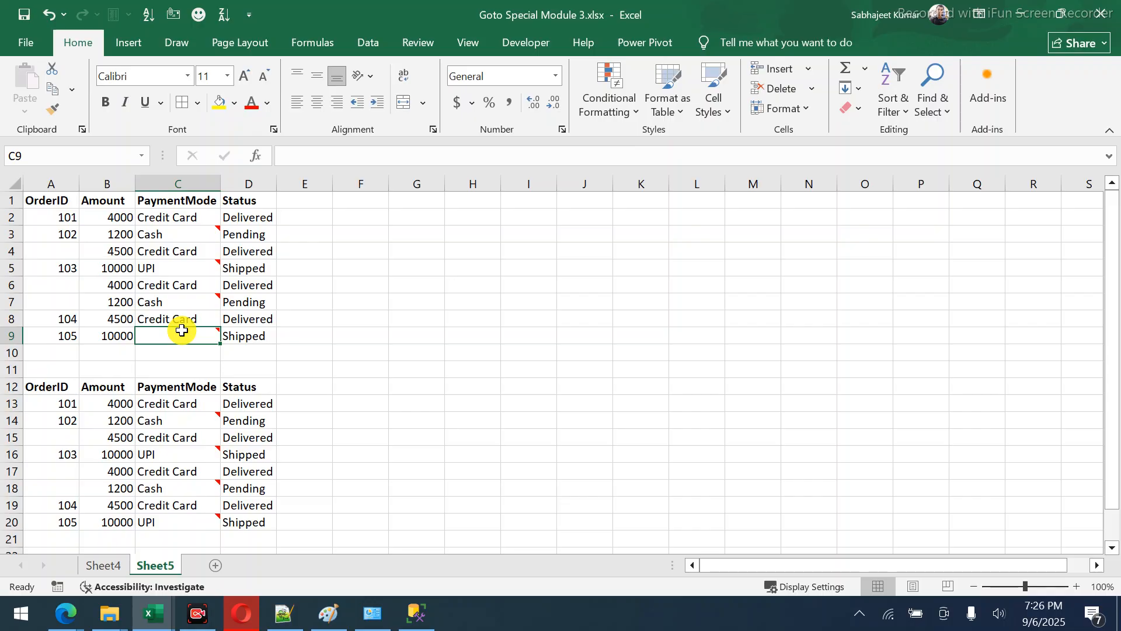
pyautogui.moveTo(50, 200); pyautogui.dragTo(264, 338)
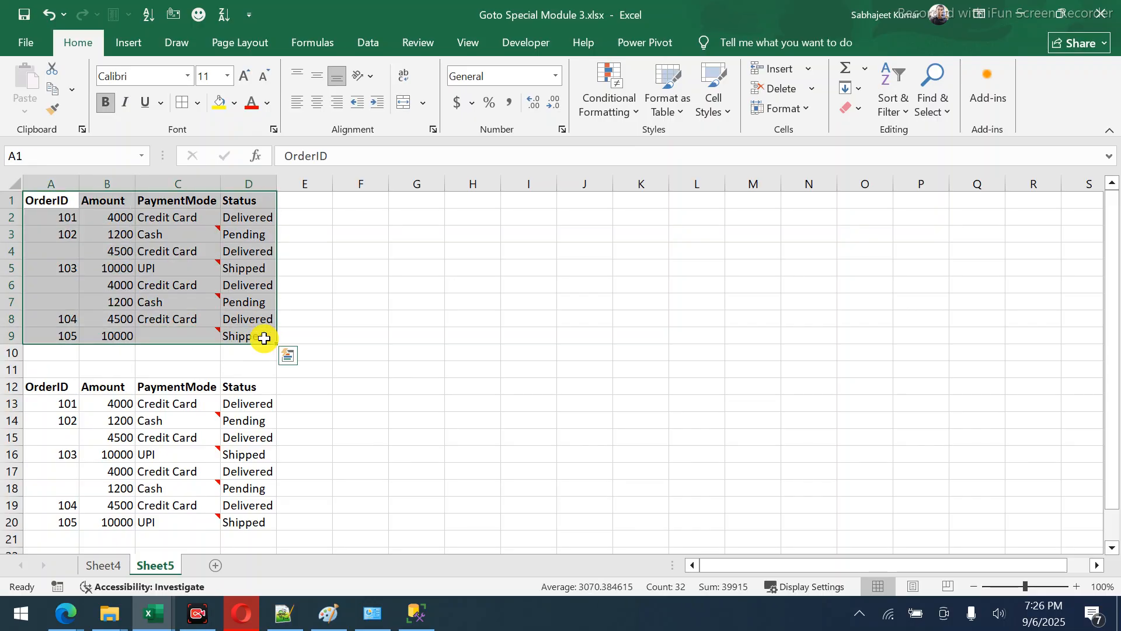
pyautogui.hotkey('ctrl', 'g')
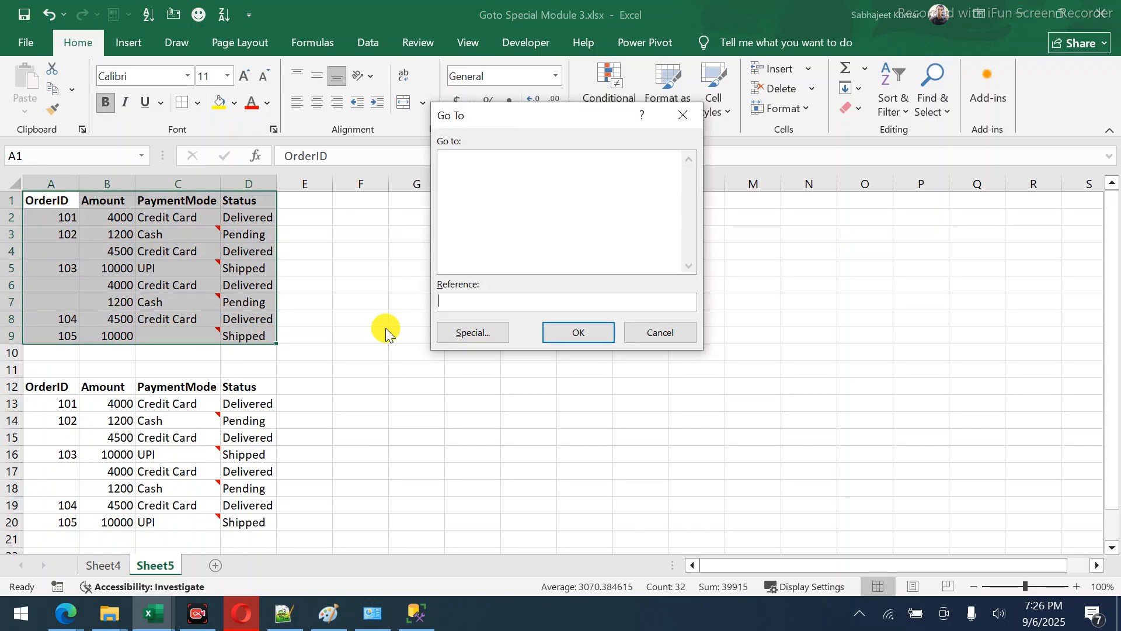
pyautogui.click(470, 331)
pyautogui.click(474, 258)
pyautogui.click(569, 361)
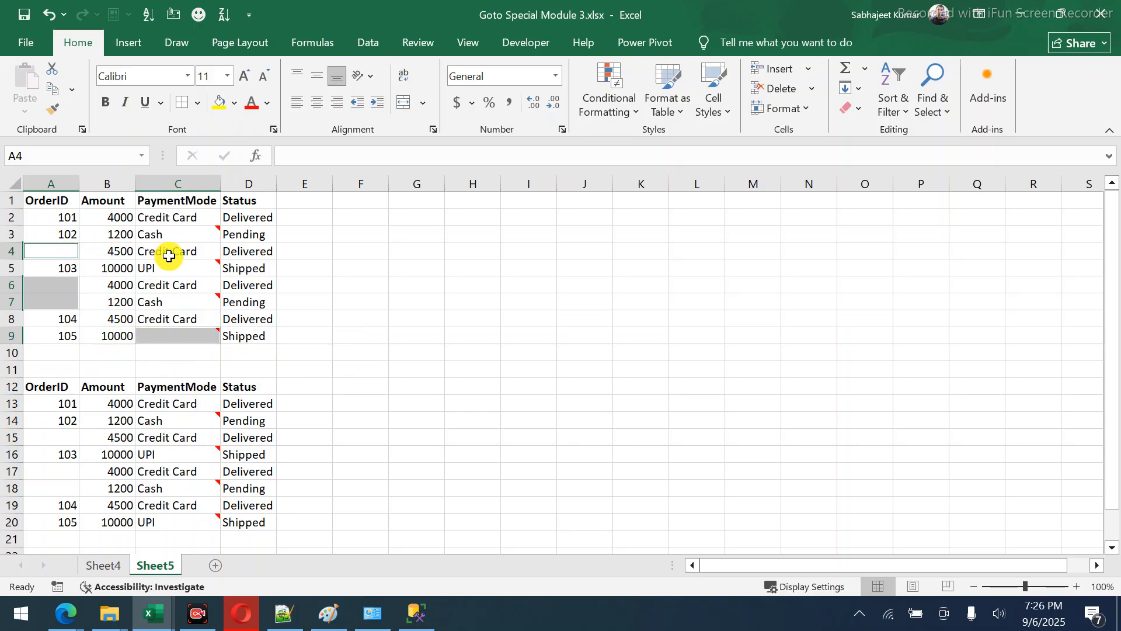
# Delete the entire rows containing the selected blanks and highlight the remaining records in A2:D5.
pyautogui.hotkey('ctrl', '-')
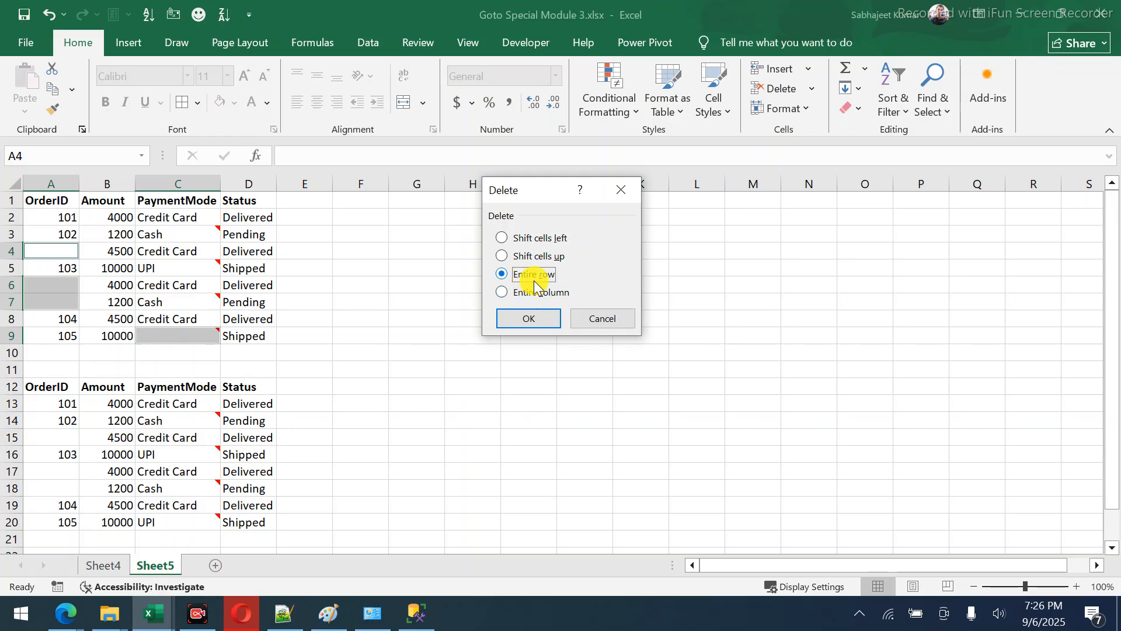
pyautogui.click(529, 318)
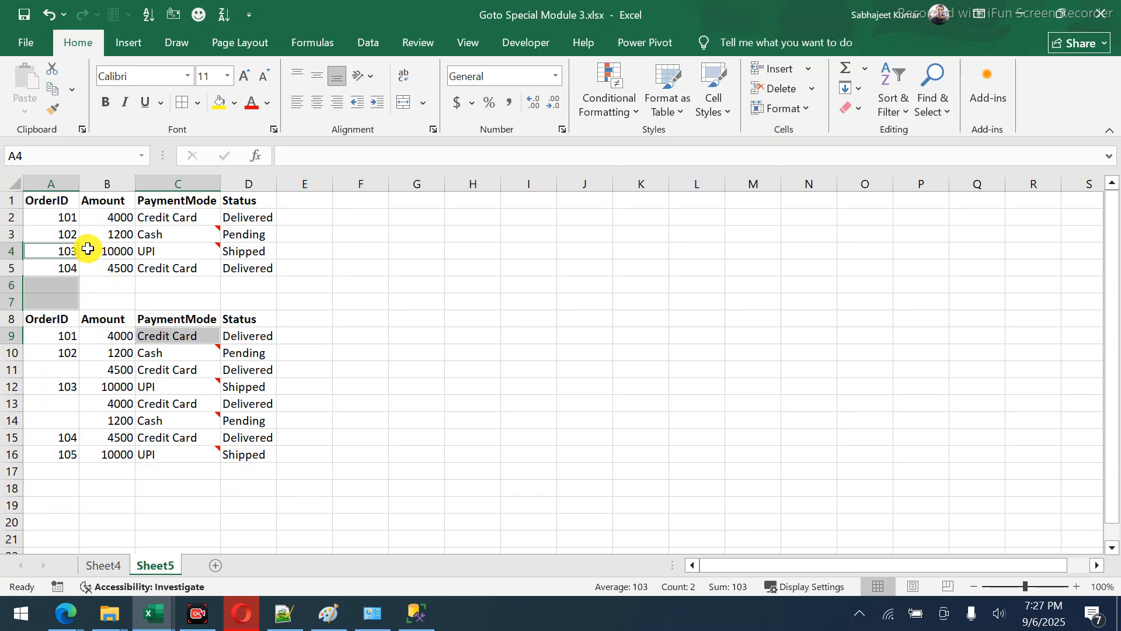
pyautogui.moveTo(62, 220); pyautogui.dragTo(237, 263)
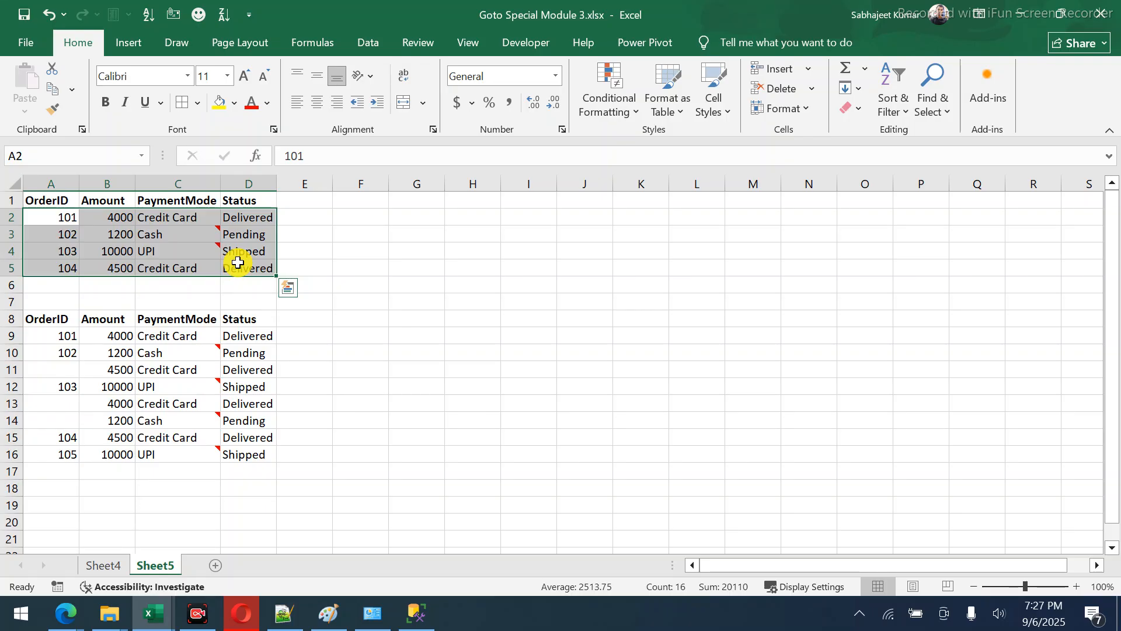
# Switch to Microsoft Edge and load wifilearning.com/course/Microsoft-professional-excel in place of the blinkit search page.
pyautogui.click(67, 610)
pyautogui.click(69, 610)
pyautogui.rightClick(71, 610)
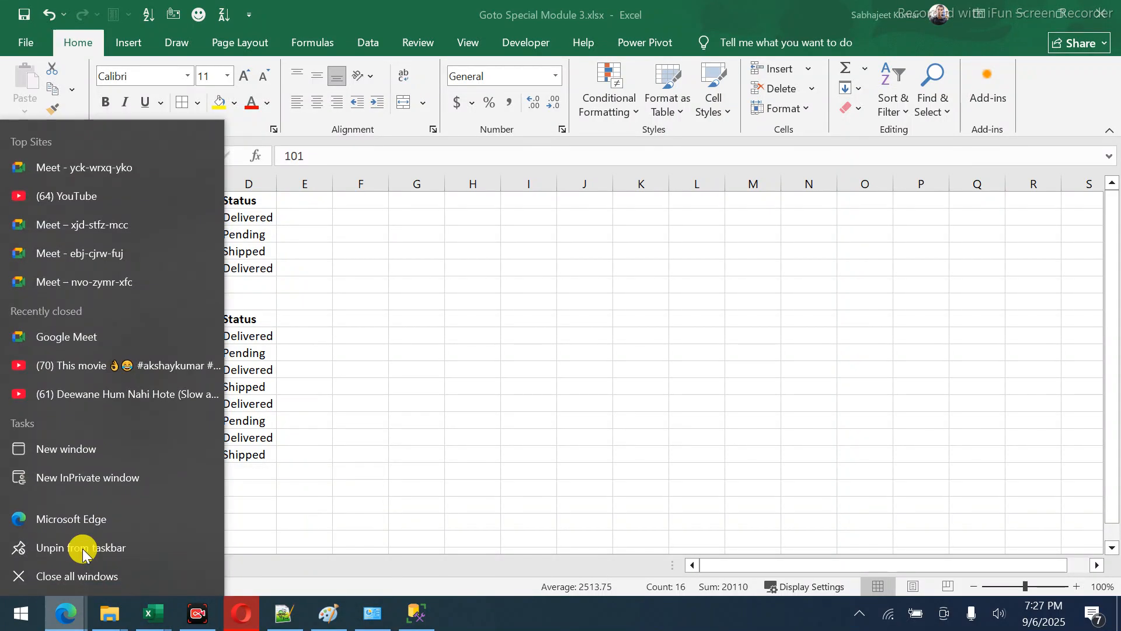
pyautogui.click(74, 613)
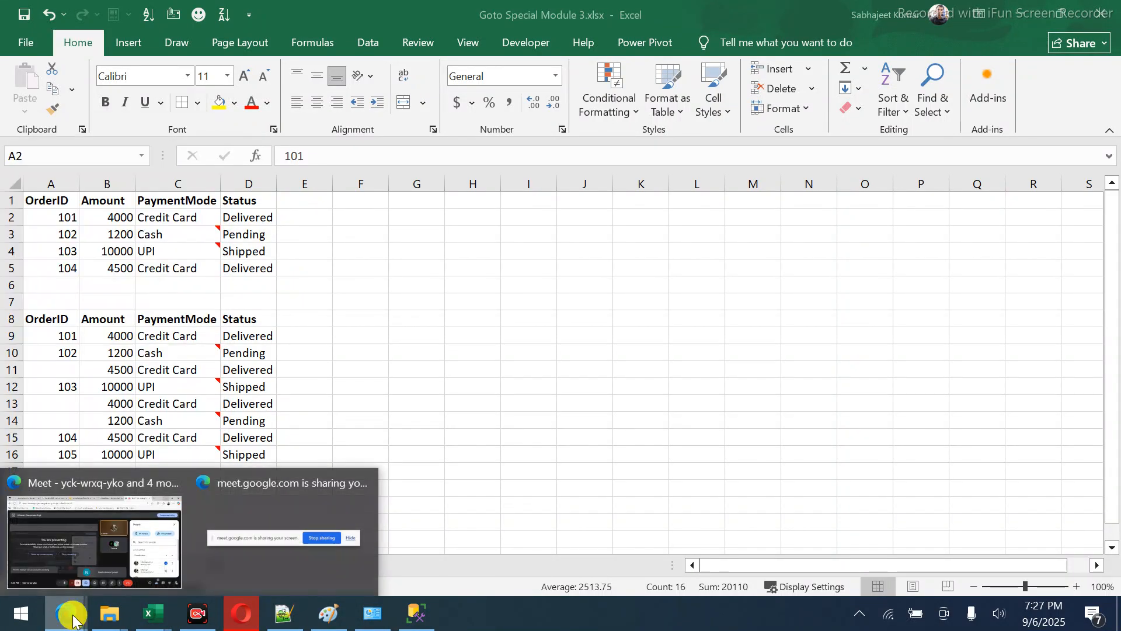
pyautogui.click(82, 558)
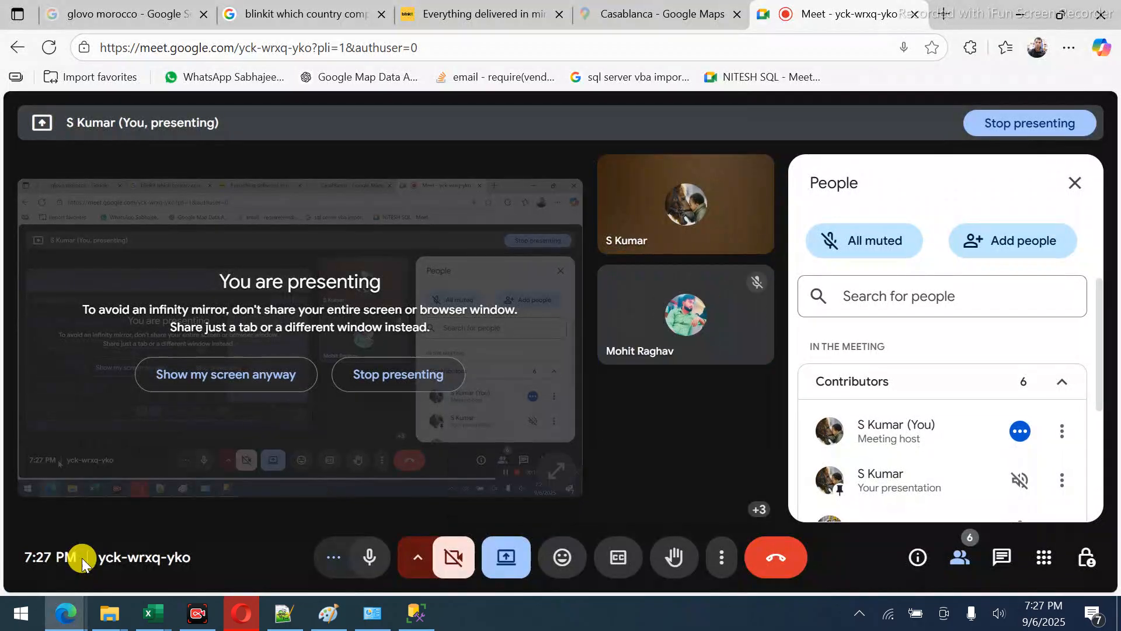
pyautogui.click(660, 13)
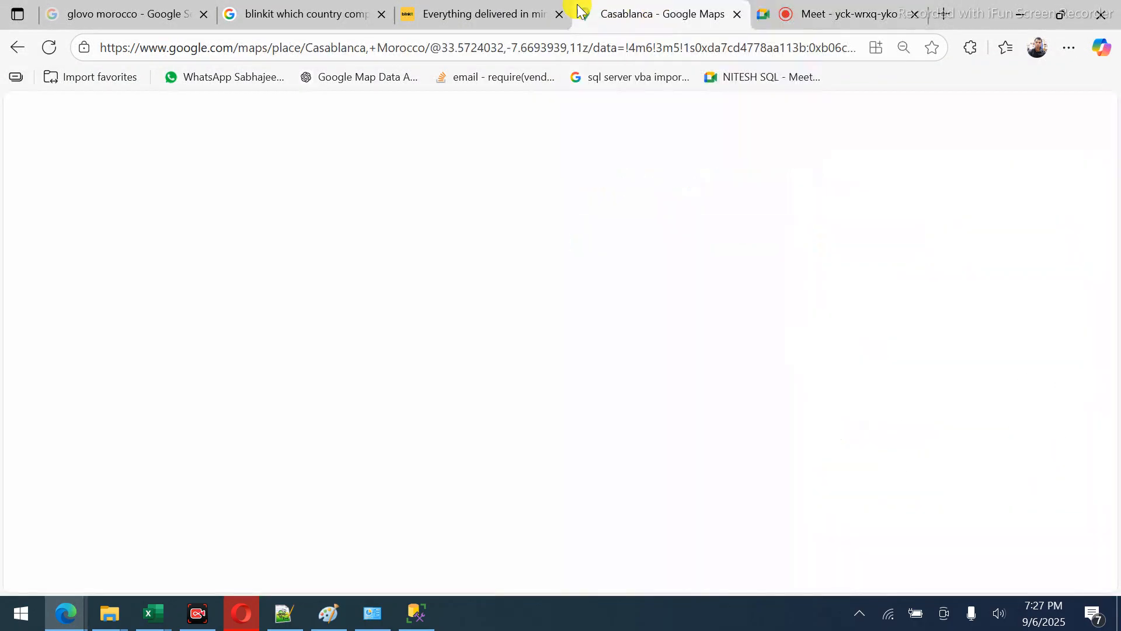
pyautogui.click(321, 17)
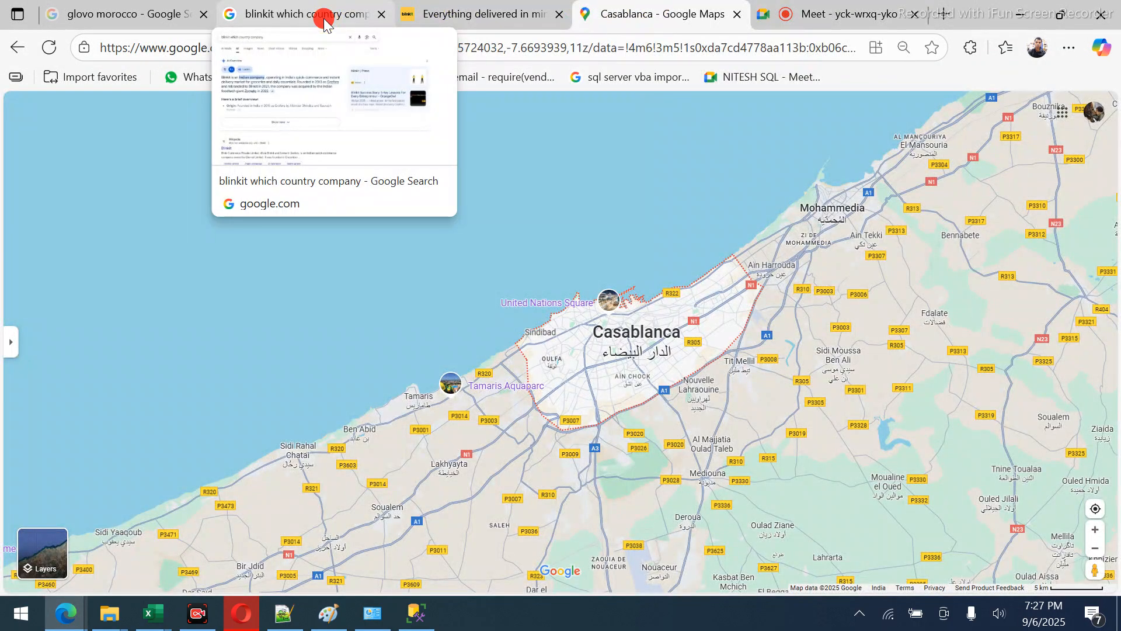
pyautogui.click(320, 52)
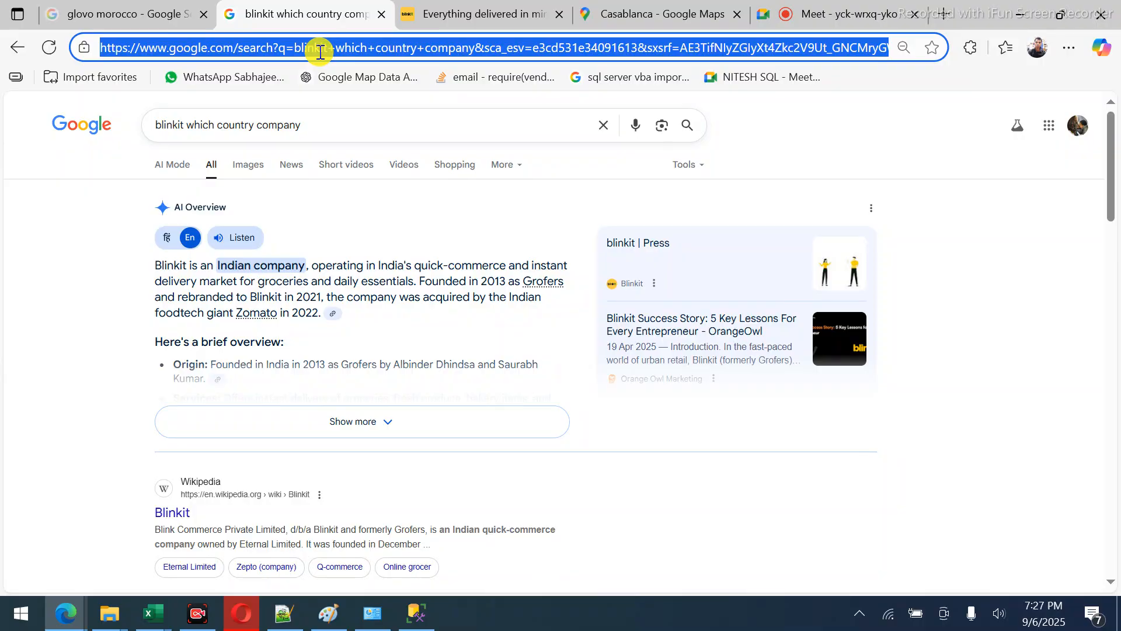
pyautogui.write('wifi')
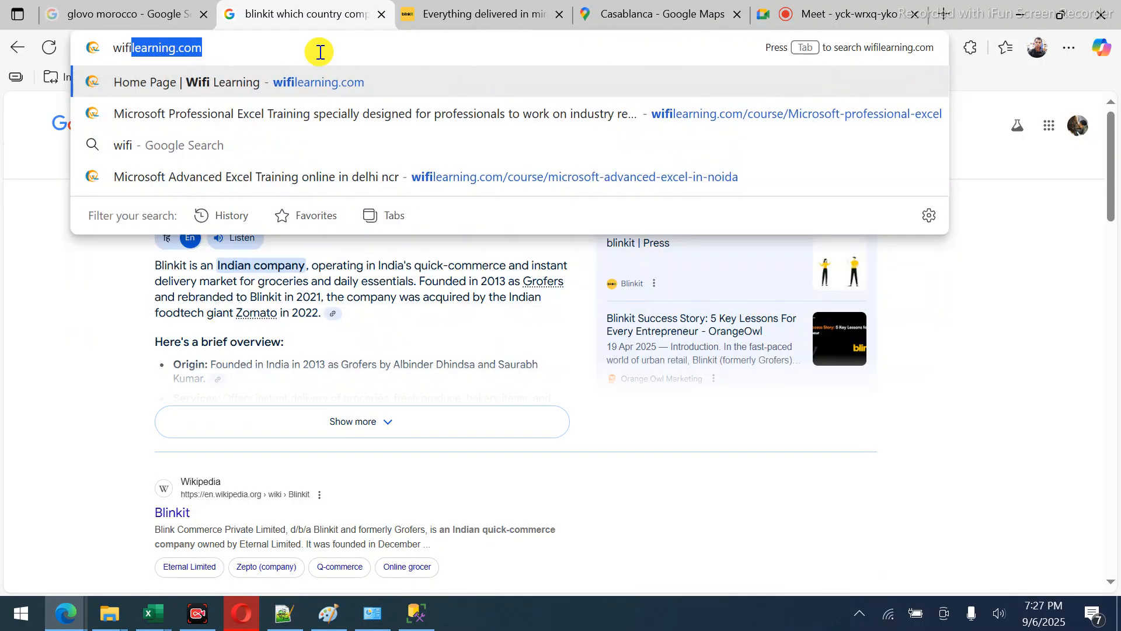
pyautogui.press('Down')
pyautogui.press('Return')
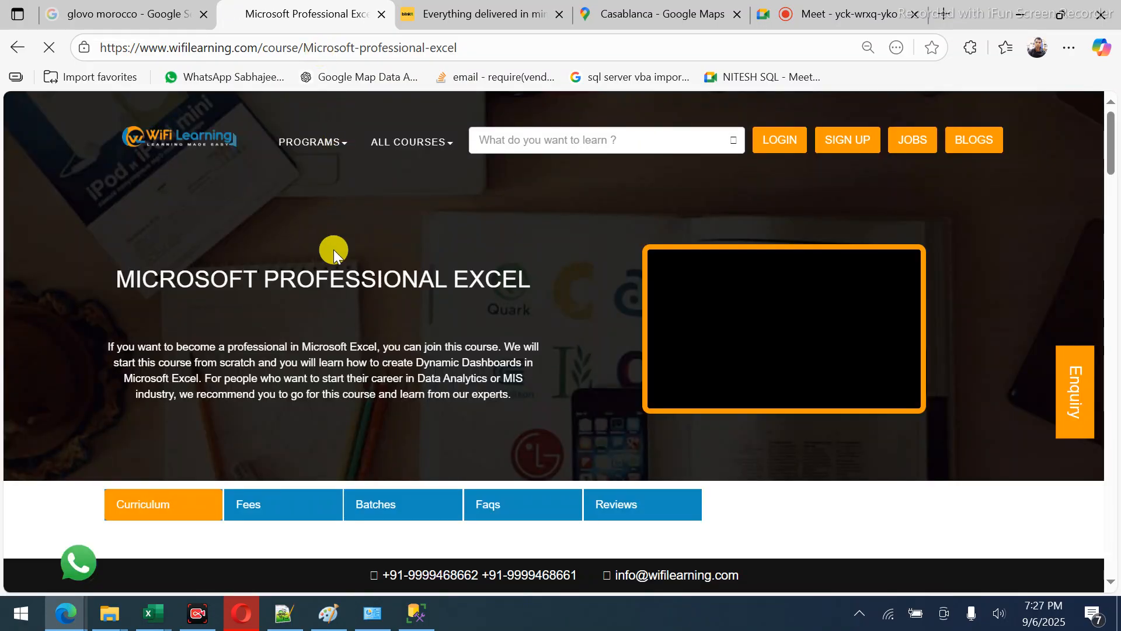
# Examine the Professional Excel curriculum, including Module 3: Number Function, and the site's list of Microsoft courses.
pyautogui.scroll(-8, 334, 250)
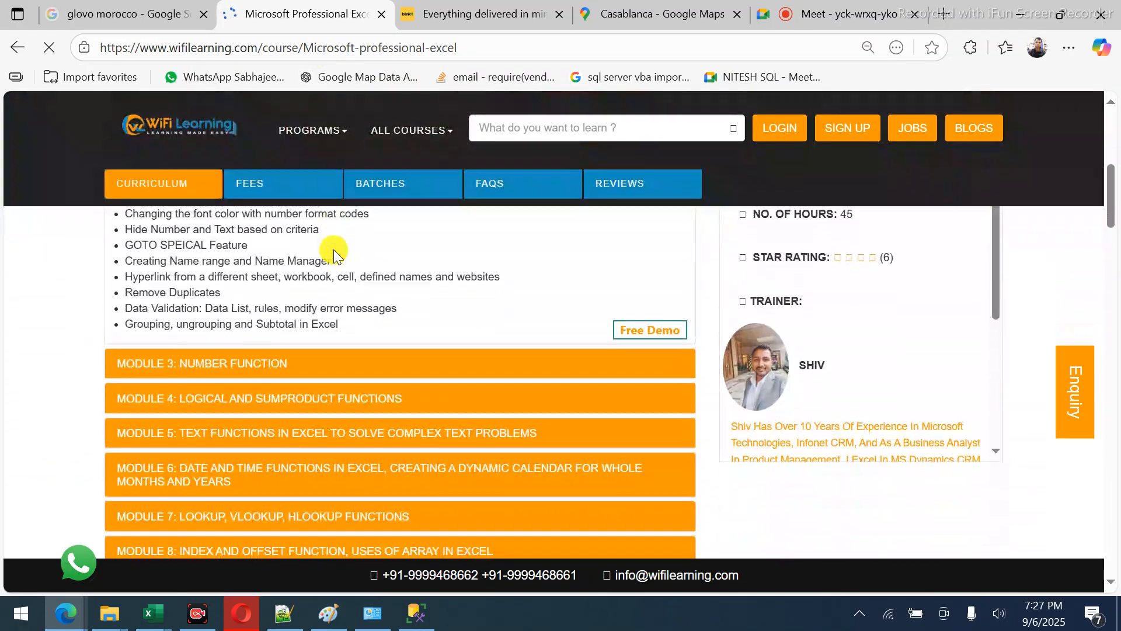
pyautogui.scroll(-2, 334, 250)
pyautogui.click(334, 250)
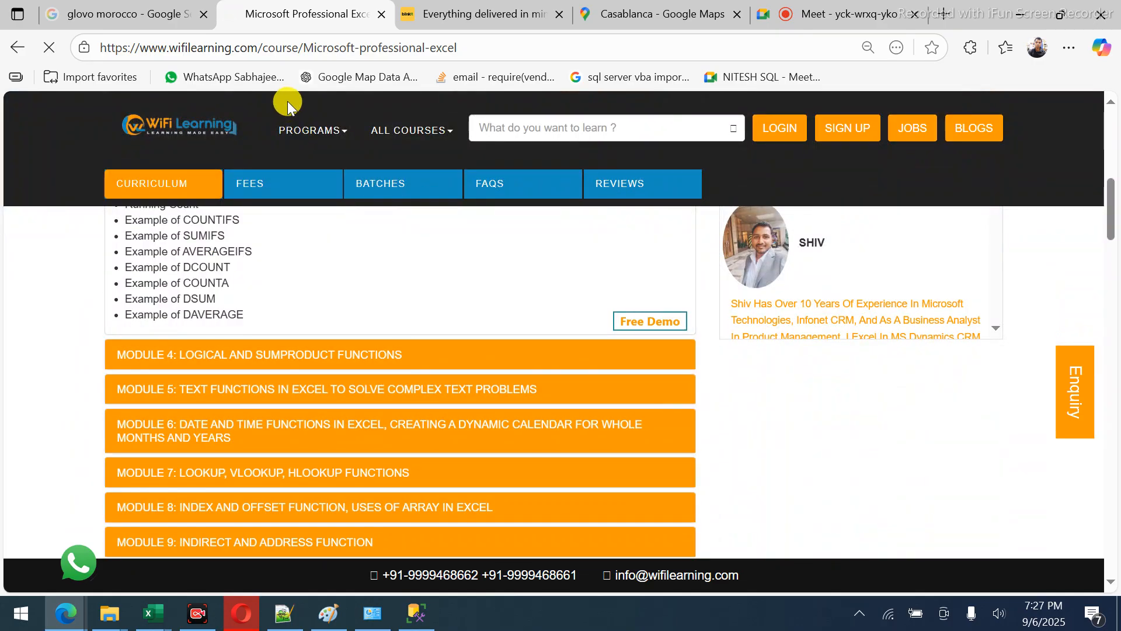
pyautogui.moveTo(426, 124)
pyautogui.moveTo(463, 241)
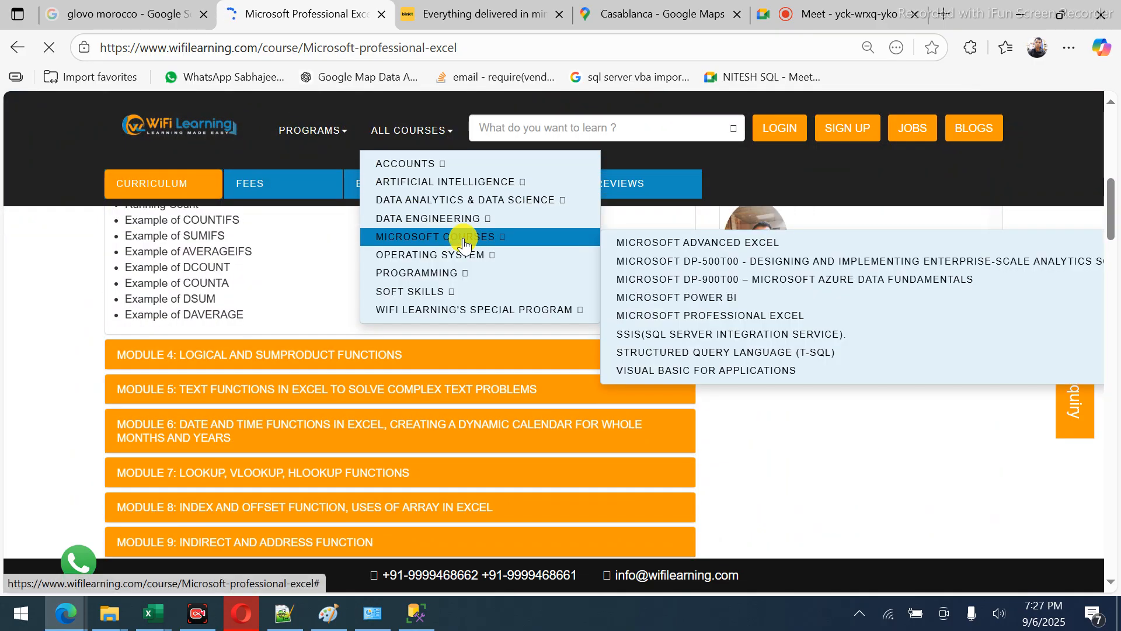
pyautogui.scroll(2, 420, 361)
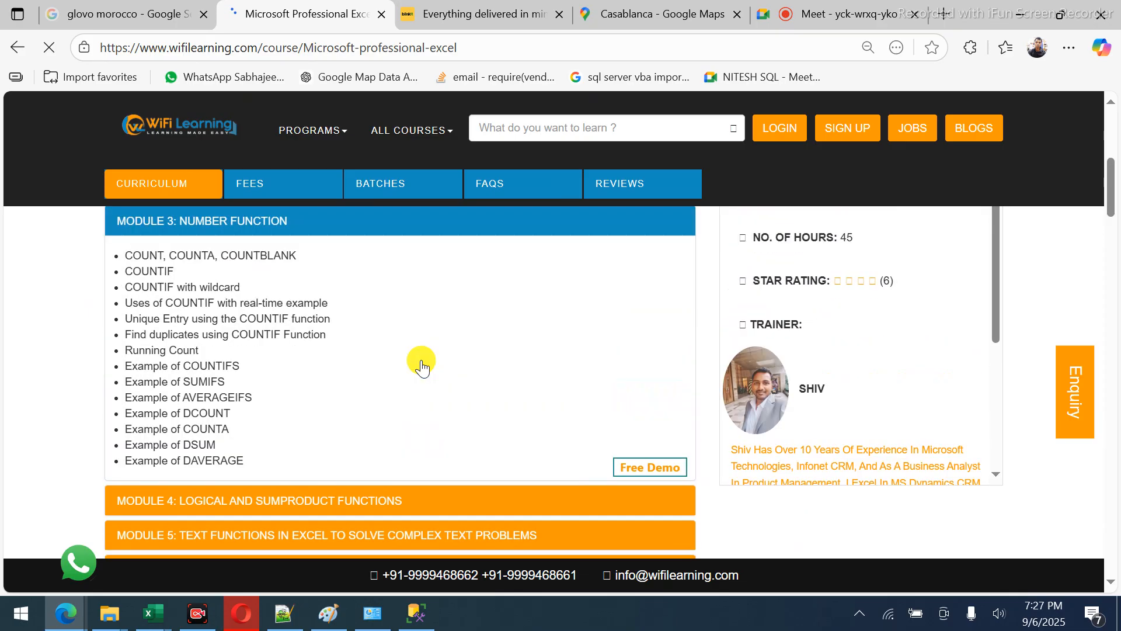
# Expand Module 2 of the curriculum and highlight the topics from Creating Name range and Name Manager through Remove Duplicates.
pyautogui.scroll(5, 422, 360)
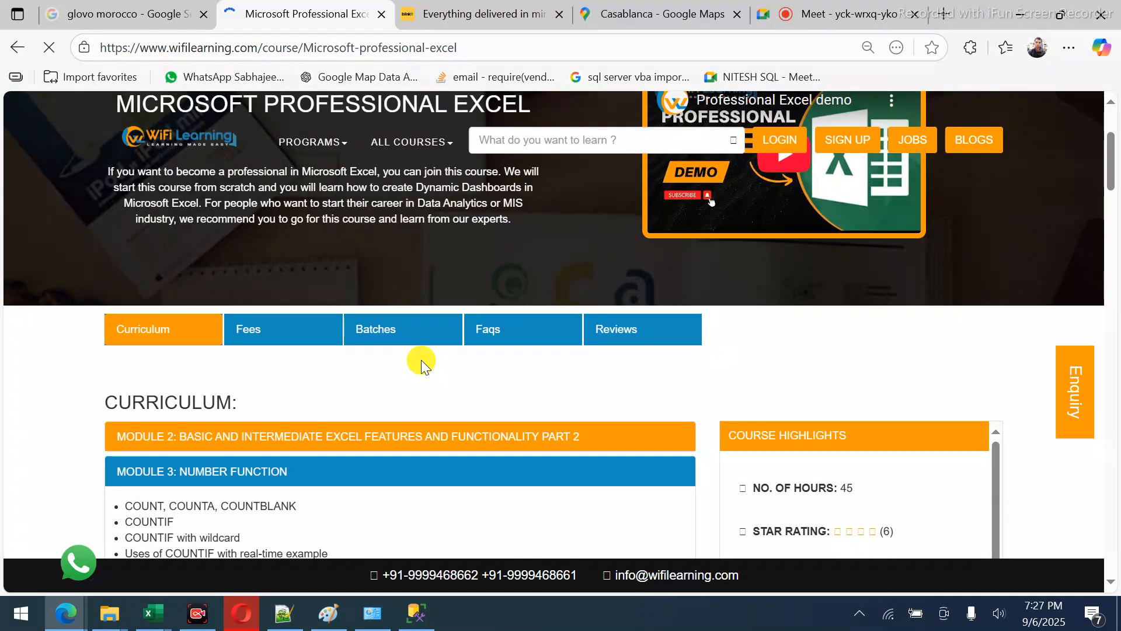
pyautogui.scroll(-3, 422, 360)
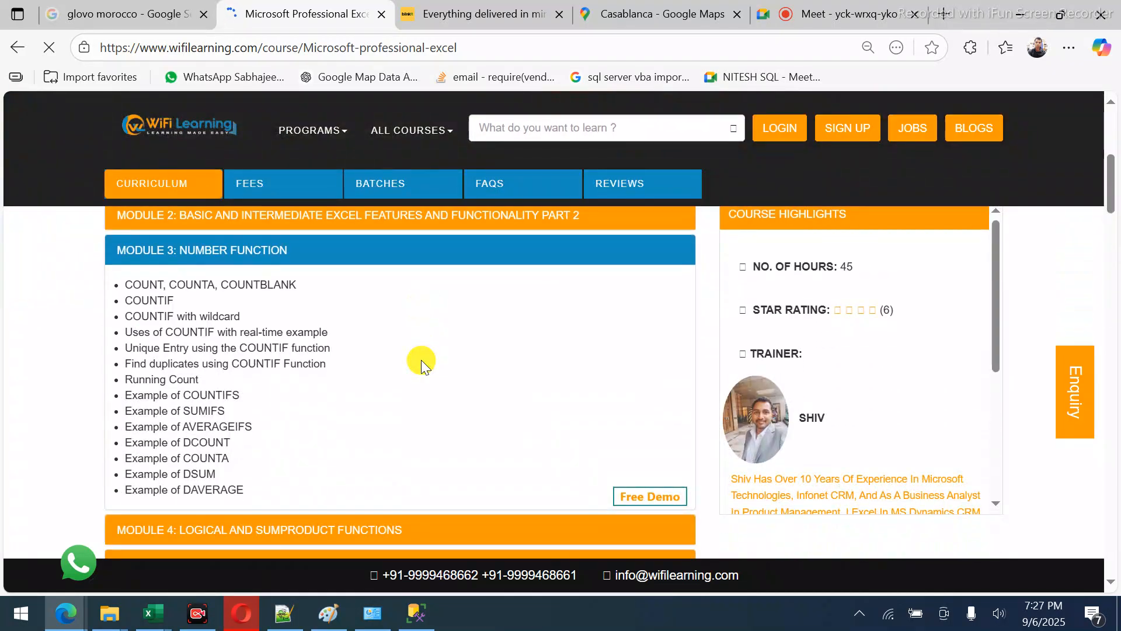
pyautogui.scroll(2, 422, 359)
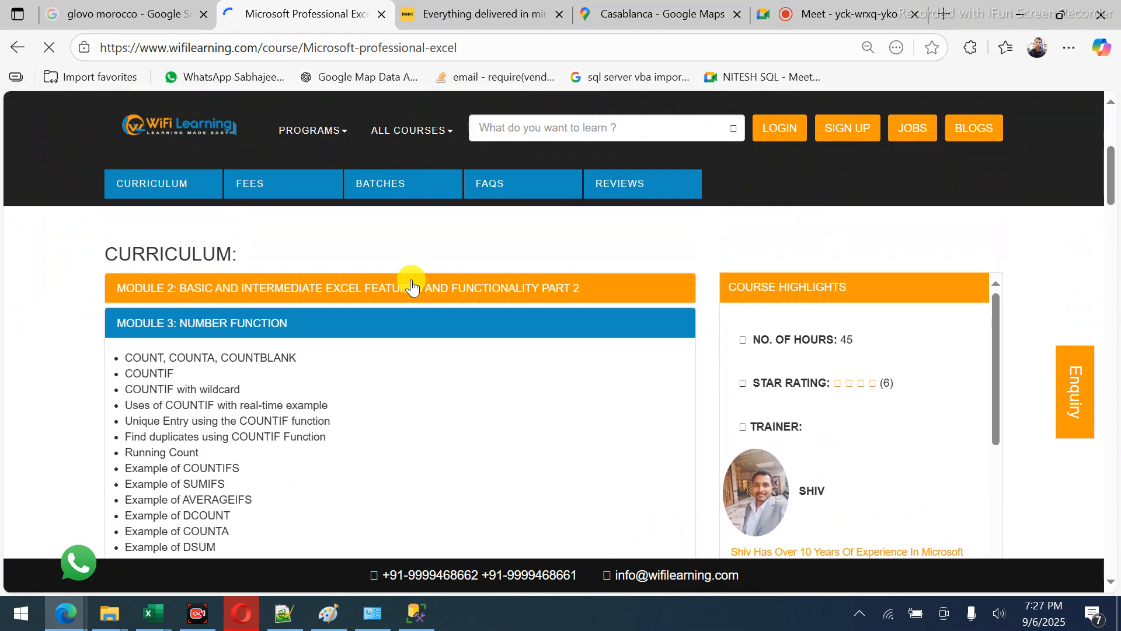
pyautogui.click(411, 286)
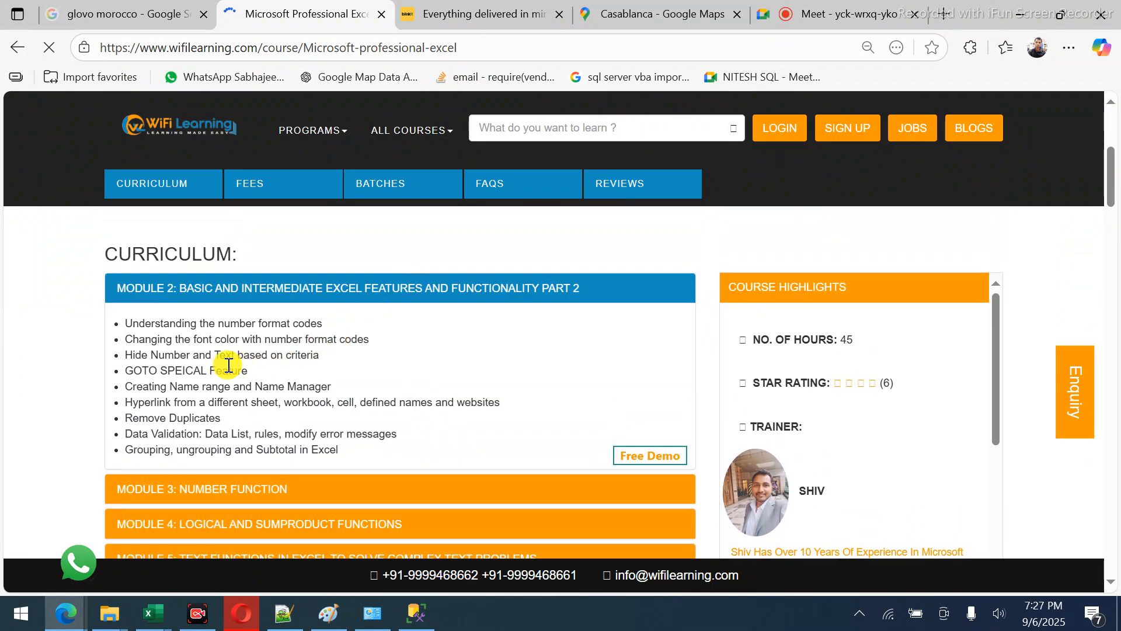
pyautogui.moveTo(132, 383); pyautogui.dragTo(413, 421)
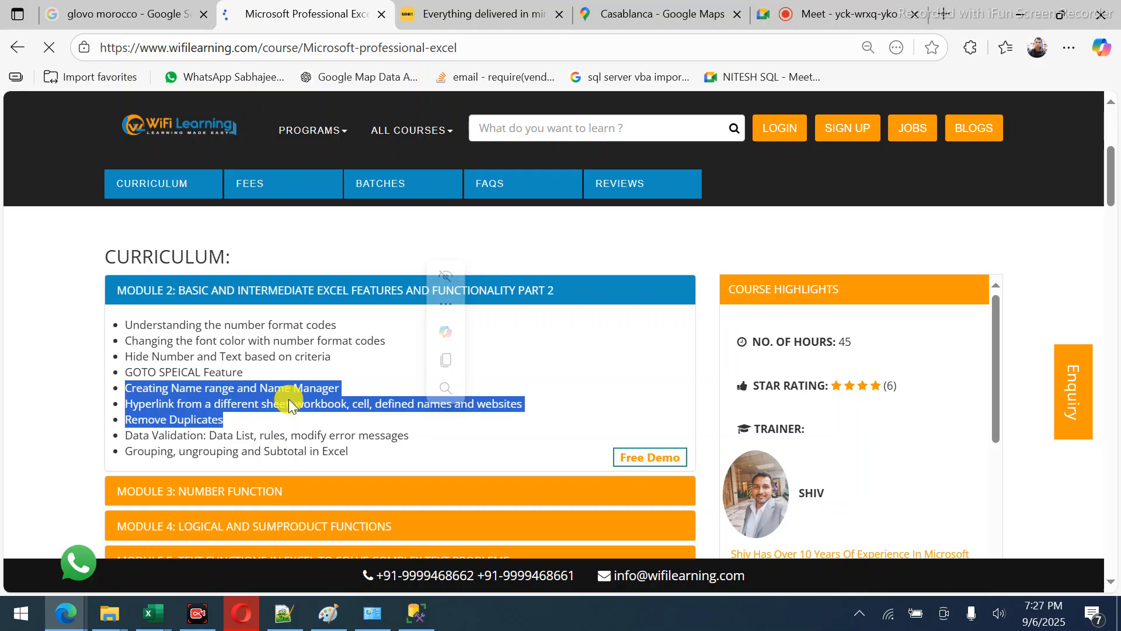
# Switch to the Goto Special Module 3 workbook in Excel, copy the order table A1:F6 from Sheet4 and add a new worksheet.
pyautogui.click(161, 613)
pyautogui.click(275, 563)
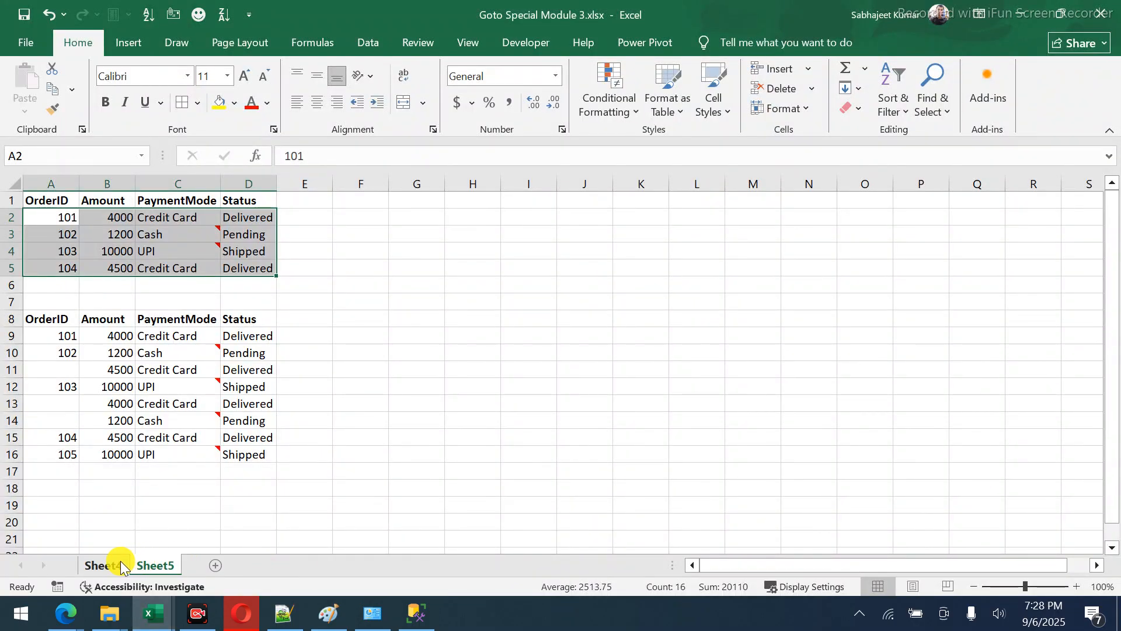
pyautogui.click(120, 566)
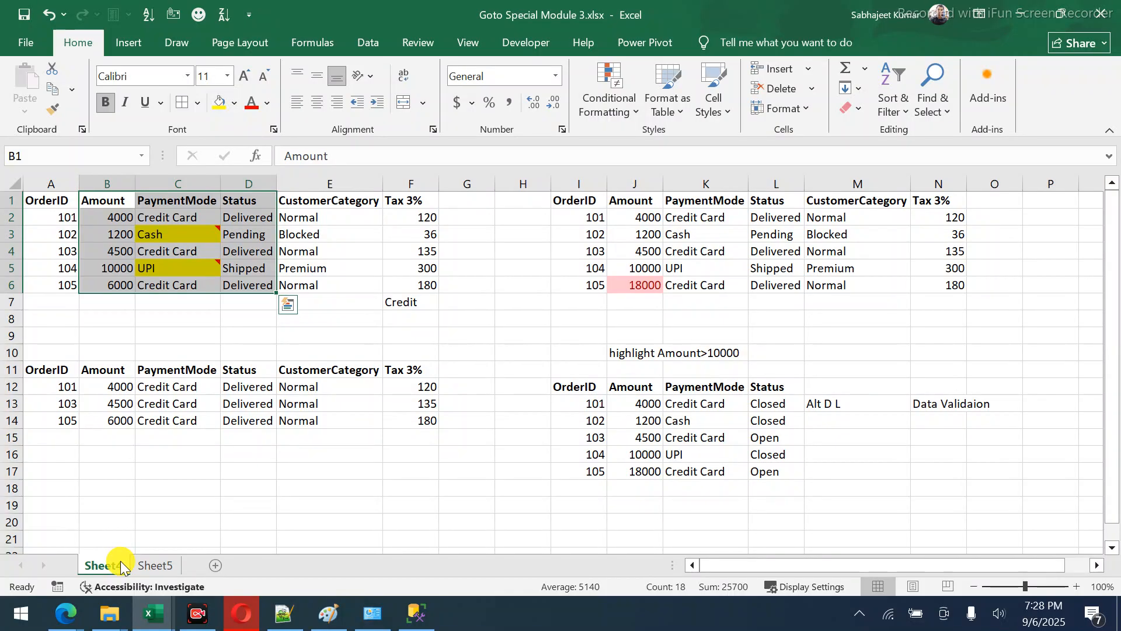
pyautogui.moveTo(421, 291); pyautogui.dragTo(32, 201)
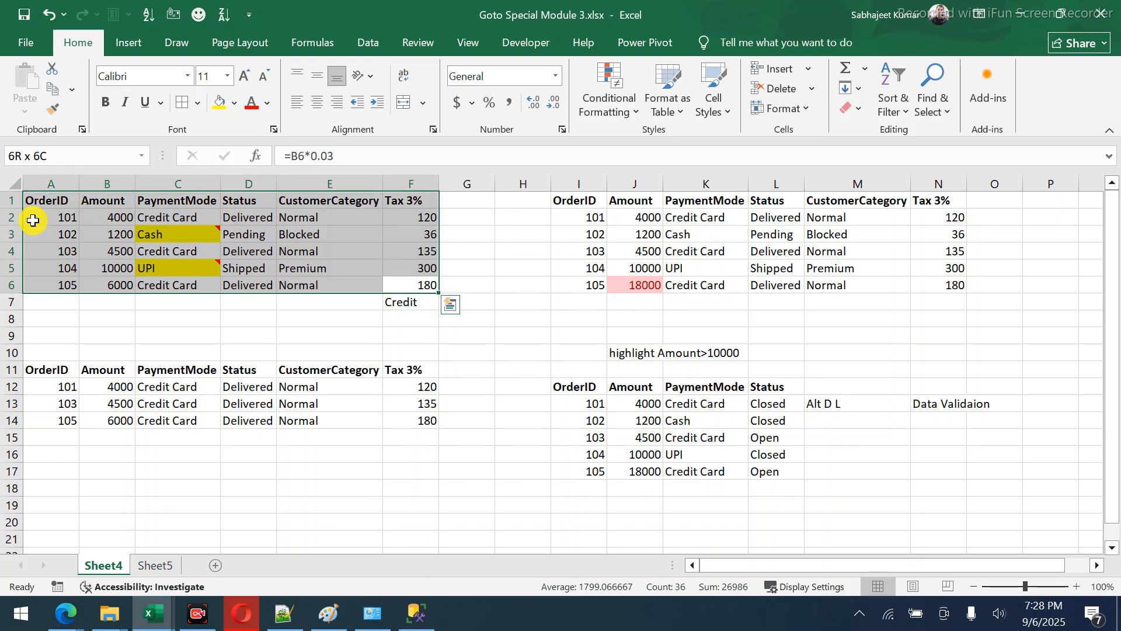
pyautogui.hotkey('ctrl', 'c')
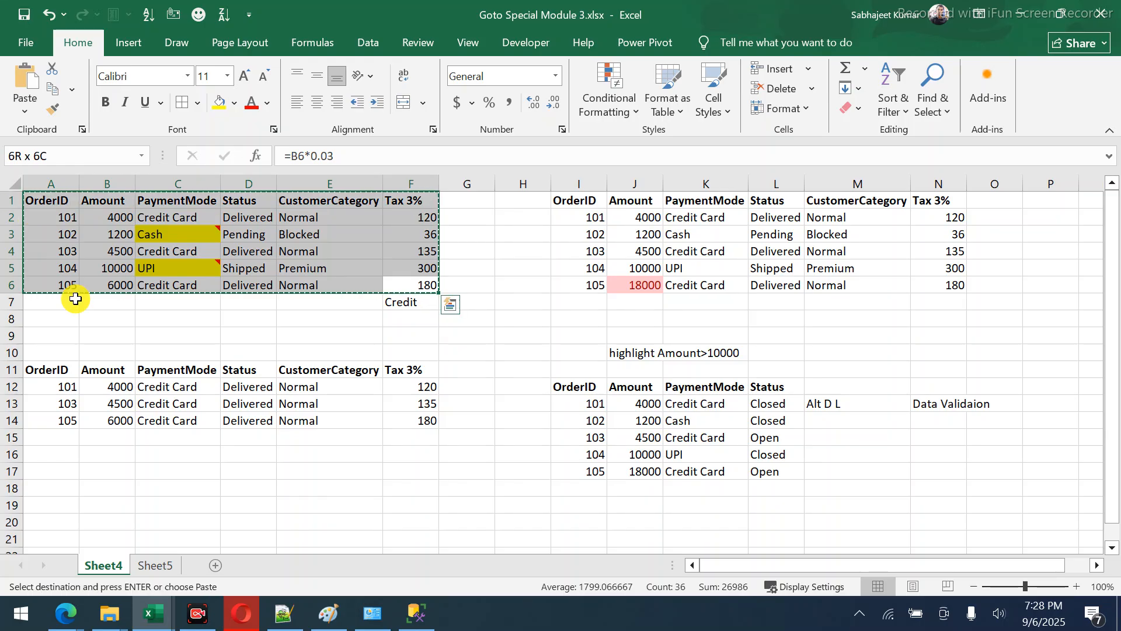
pyautogui.click(159, 564)
pyautogui.click(212, 566)
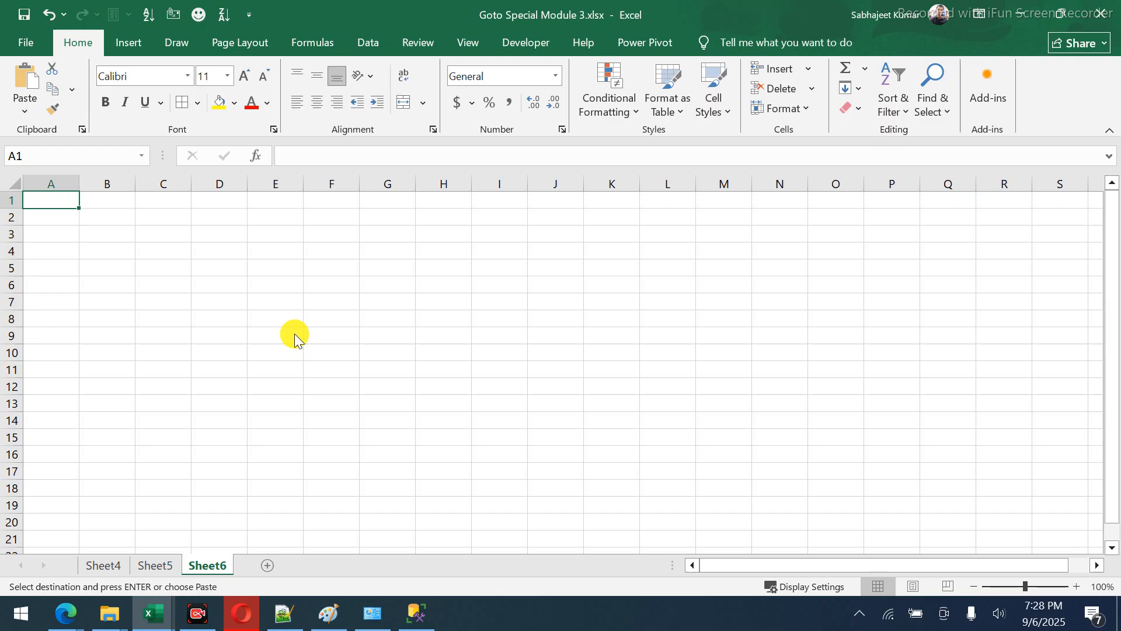
# Paste the order table at A1 as values with the source column widths, and bold the header row A1:F1.
pyautogui.hotkey('ctrl', 'alt', 'v')
pyautogui.press('v')
pyautogui.press('Return')
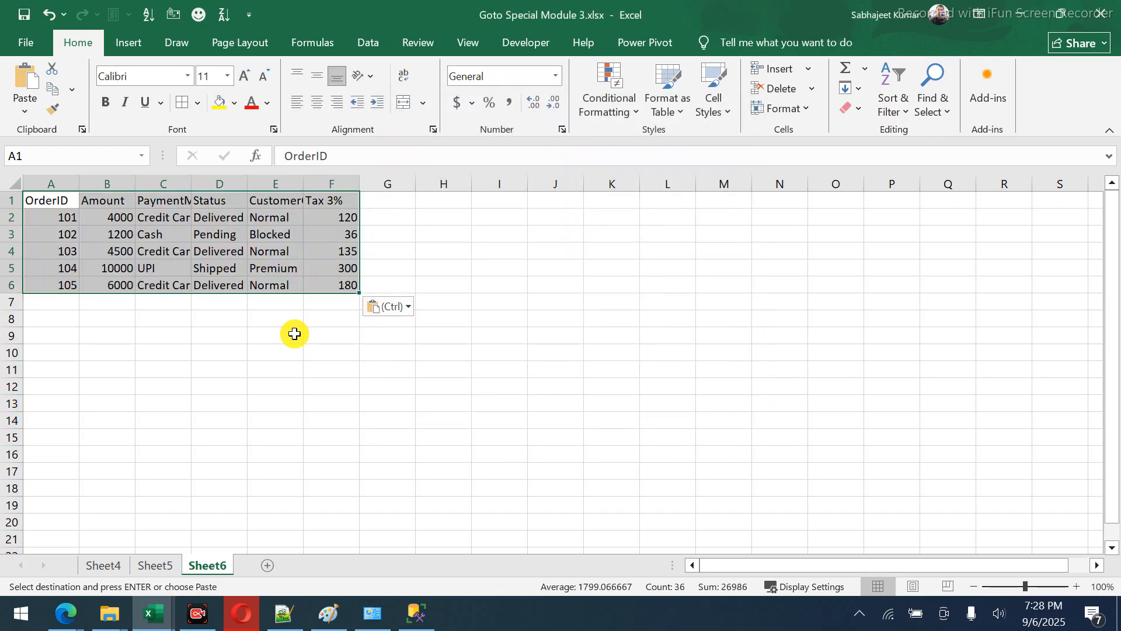
pyautogui.hotkey('ctrl', 'alt', 'v')
pyautogui.press('w')
pyautogui.press('Return')
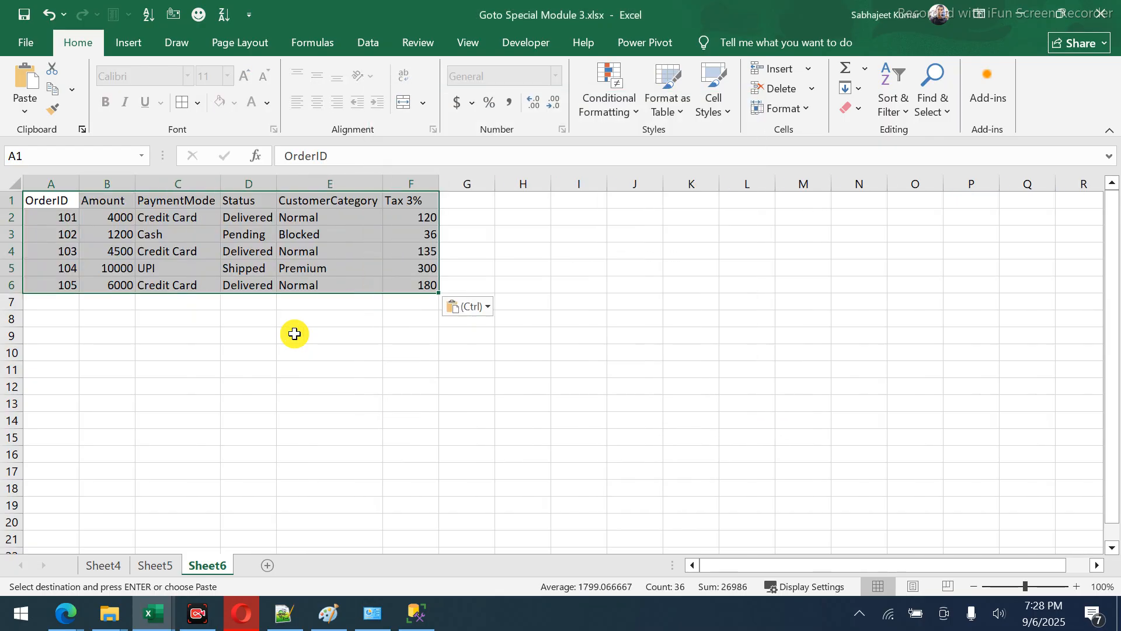
pyautogui.hotkey('ctrl', 'shift', 'Right')
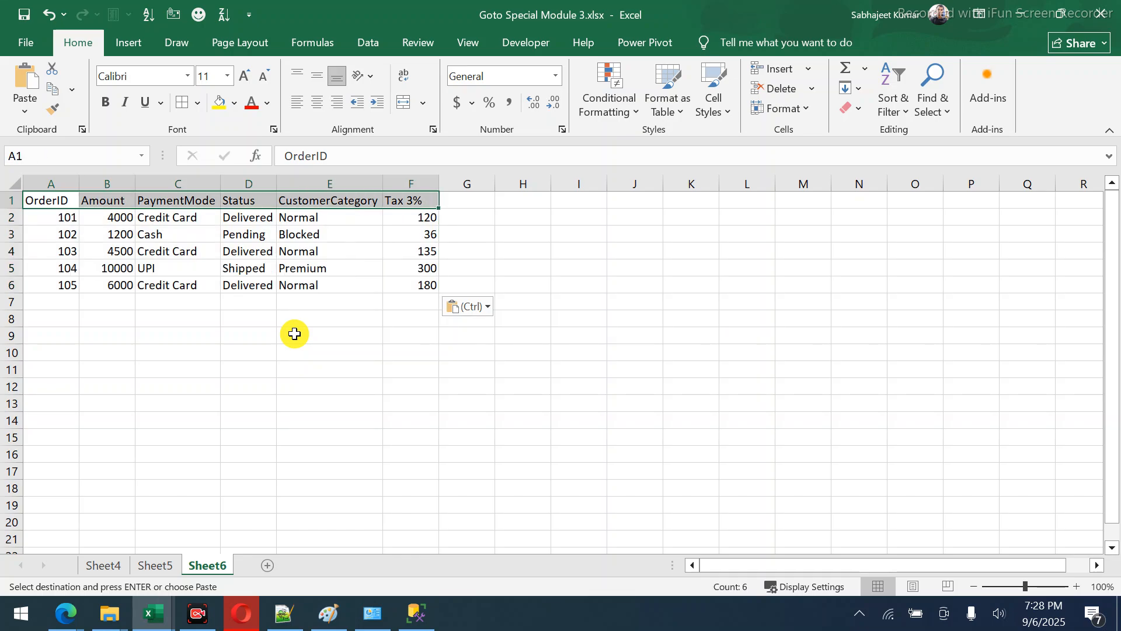
pyautogui.hotkey('ctrl', 'b')
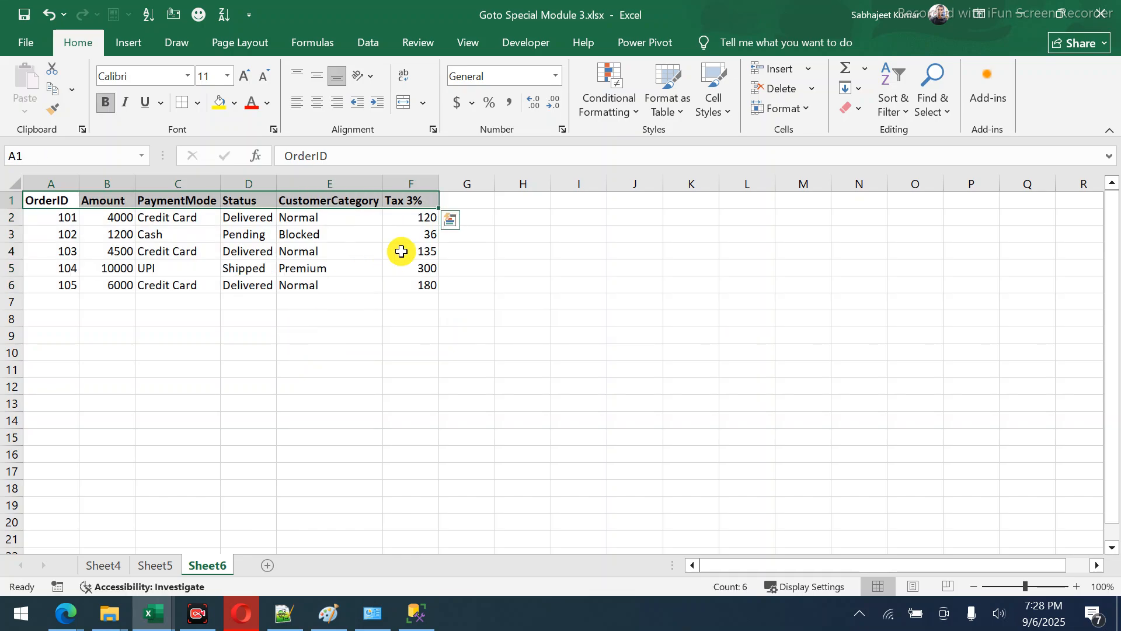
# Total the Amount column in cell I5 with the formula =SUM(B2:B6).
pyautogui.click(128, 220)
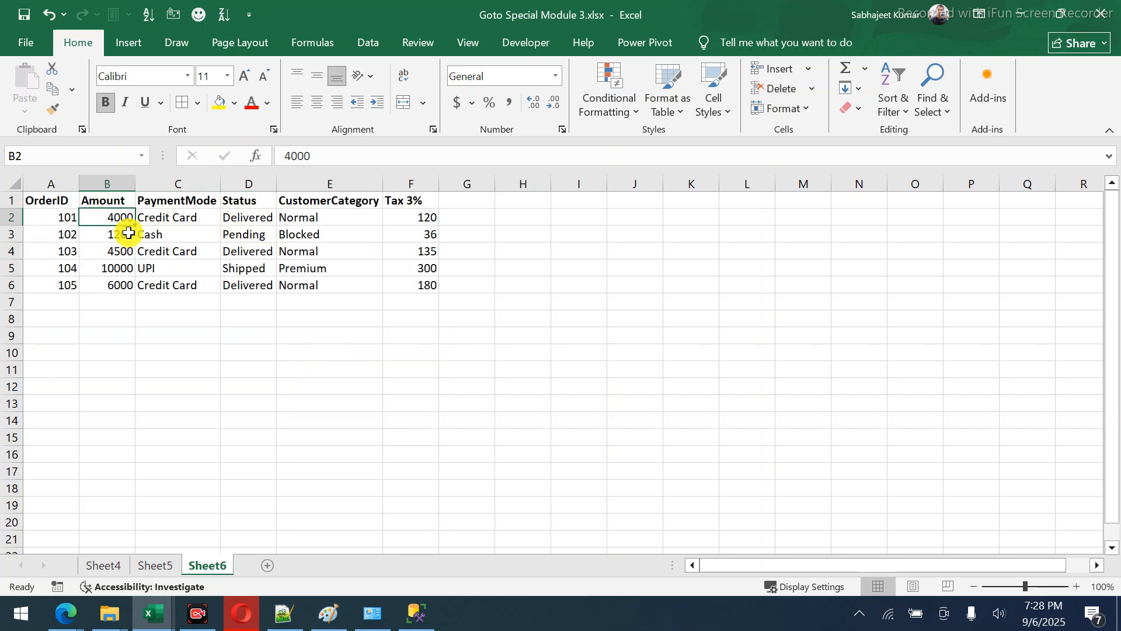
pyautogui.moveTo(128, 220); pyautogui.dragTo(121, 290)
pyautogui.click(595, 266)
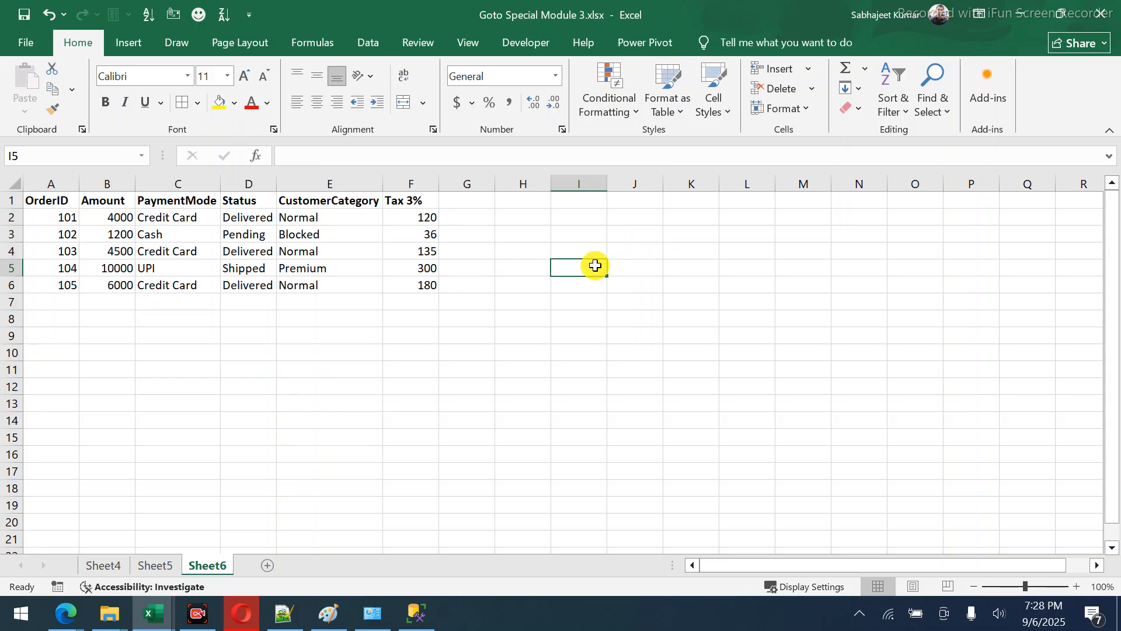
pyautogui.write('=sum')
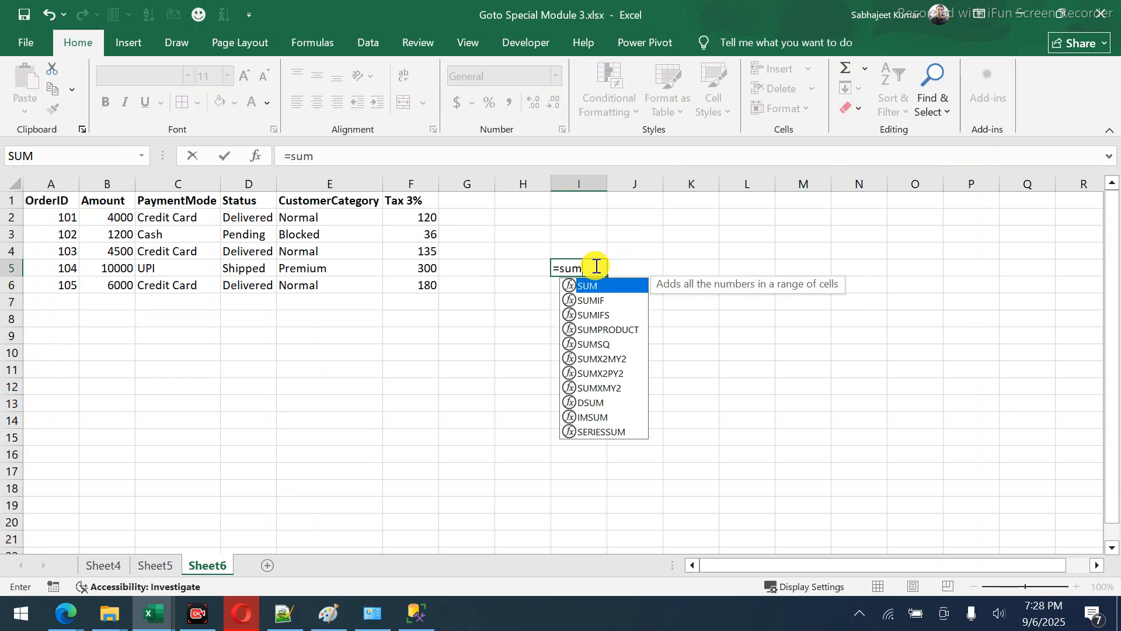
pyautogui.press('Tab')
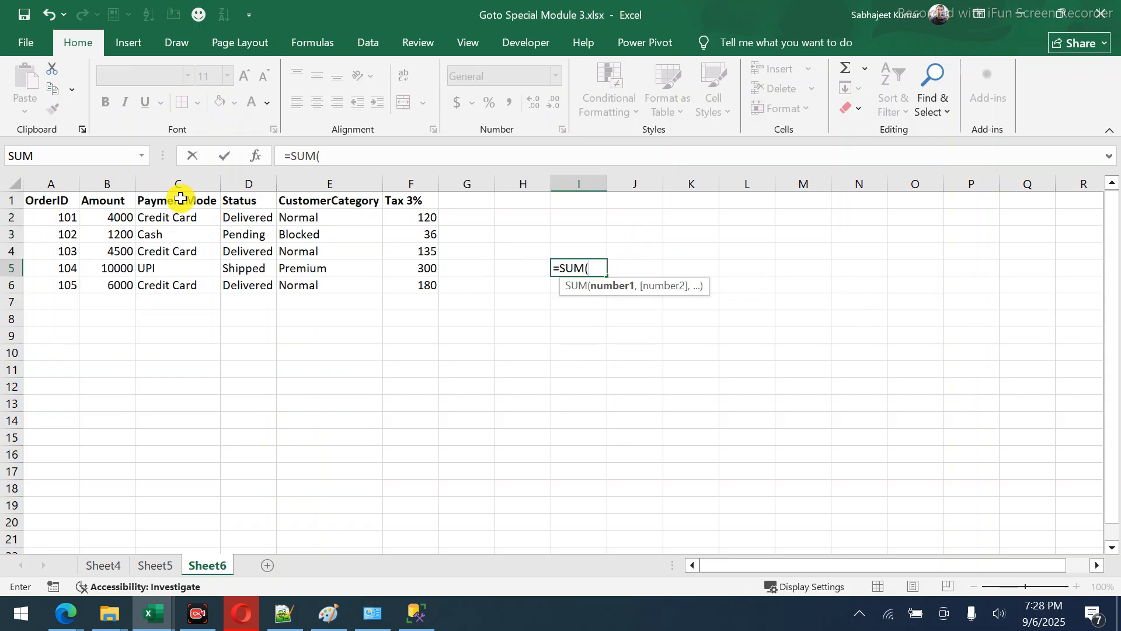
pyautogui.moveTo(120, 221); pyautogui.dragTo(115, 289)
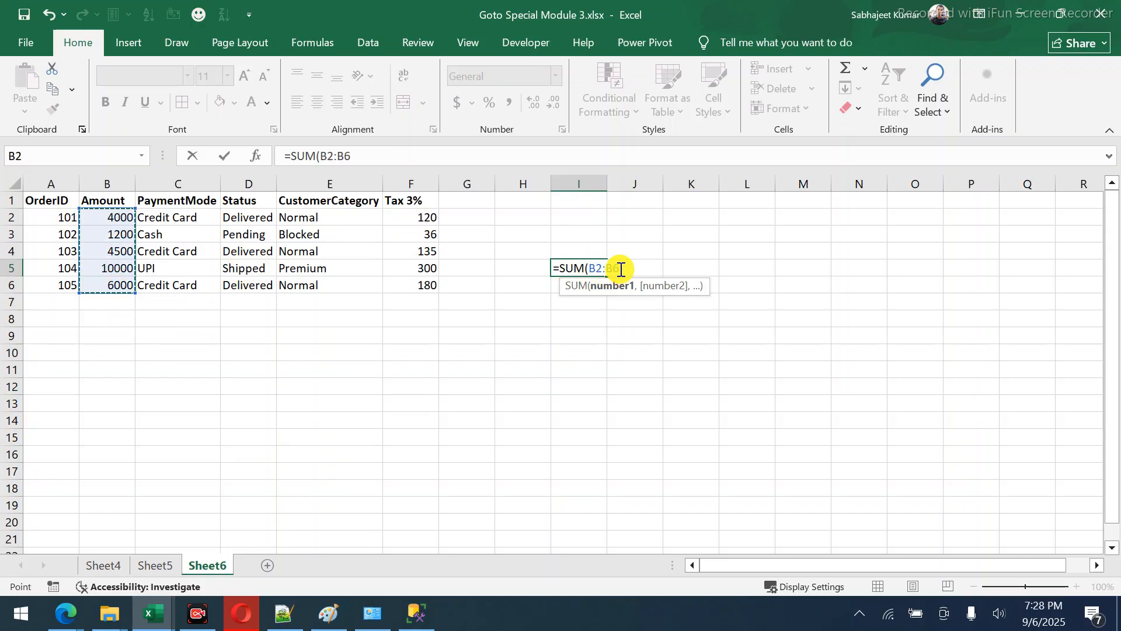
pyautogui.write(')')
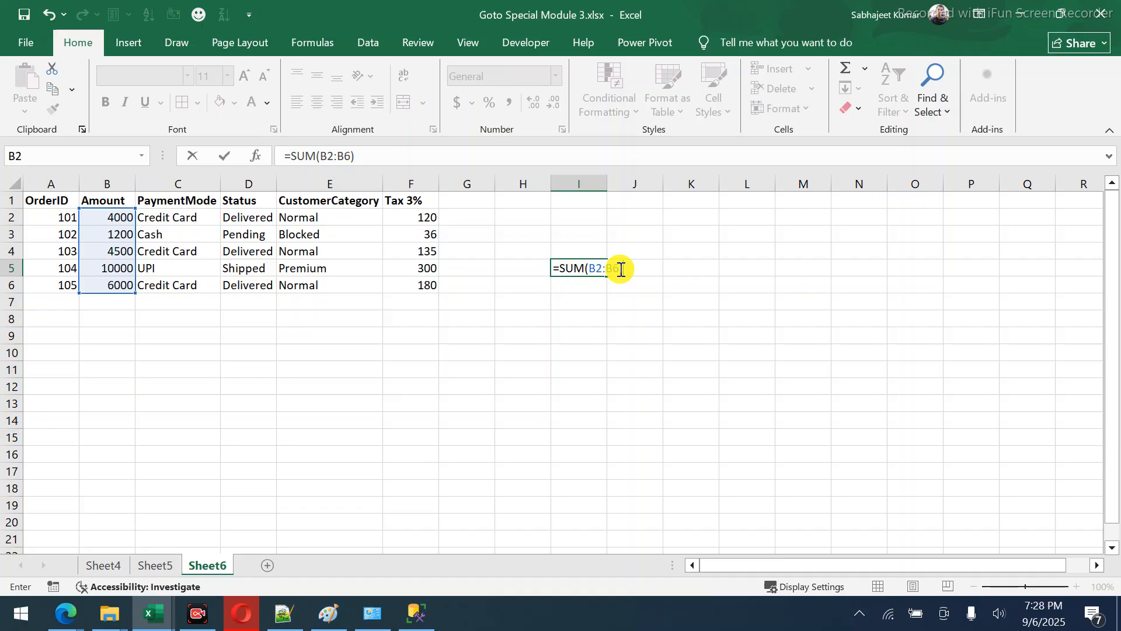
pyautogui.press('Return')
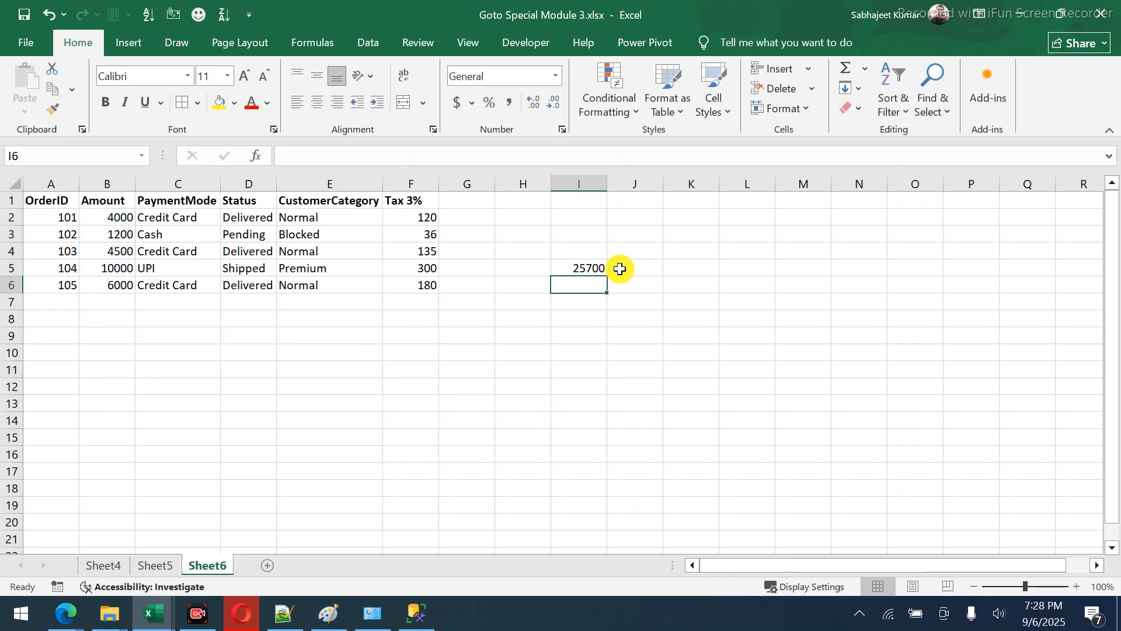
# Total the Amount column again far below the table, entering =SUM(B2:B6) in cell E55.
pyautogui.click(238, 423)
pyautogui.press('Down')
pyautogui.press('Down')
pyautogui.press('Down')
pyautogui.press('Down')
pyautogui.press('Down')
pyautogui.press('Down')
pyautogui.press('Down')
pyautogui.press('Down')
pyautogui.press('Down')
pyautogui.press('Down')
pyautogui.press('Down')
pyautogui.press('Down')
pyautogui.press('Down')
pyautogui.press('Down')
pyautogui.press('Down')
pyautogui.press('Down')
pyautogui.press('Down')
pyautogui.press('Down')
pyautogui.press('Down')
pyautogui.press('Down')
pyautogui.press('Down')
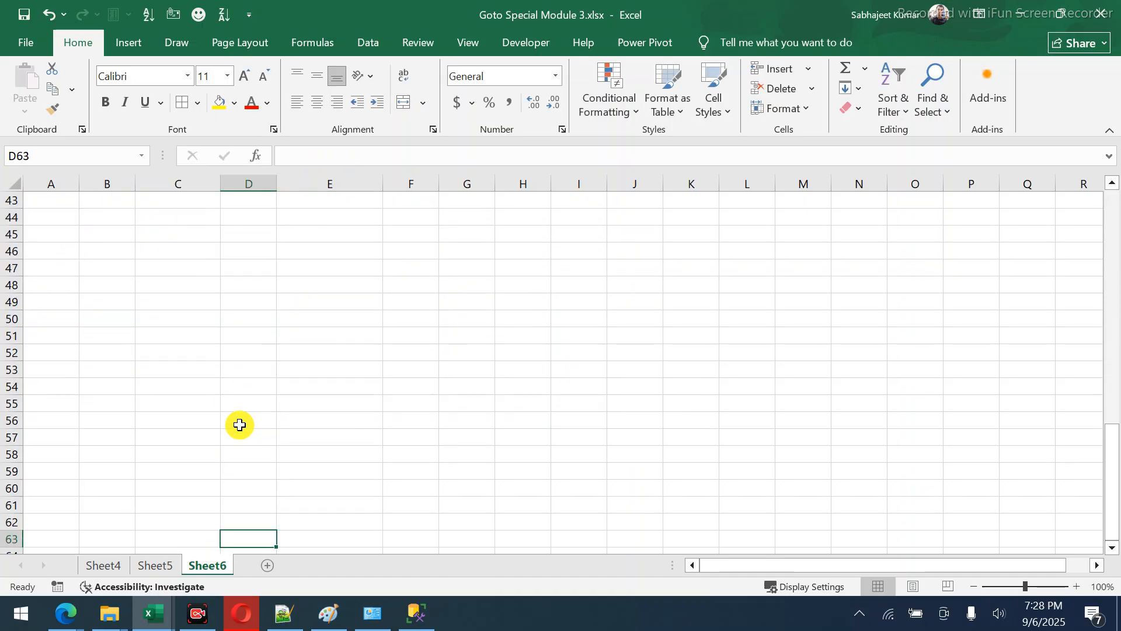
pyautogui.click(292, 407)
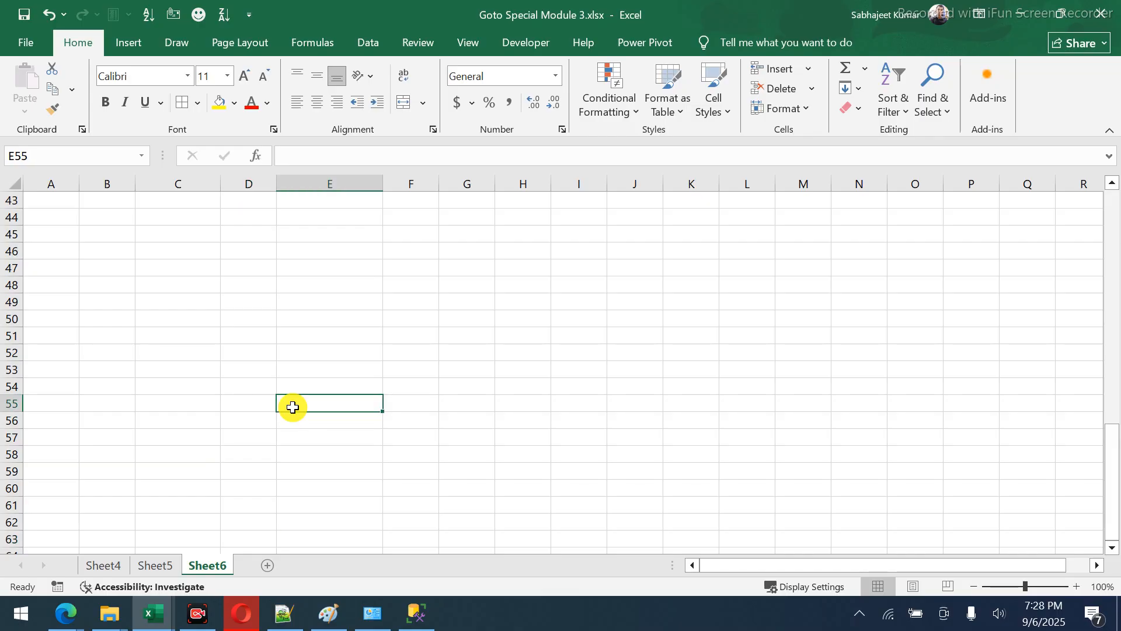
pyautogui.write('=sum')
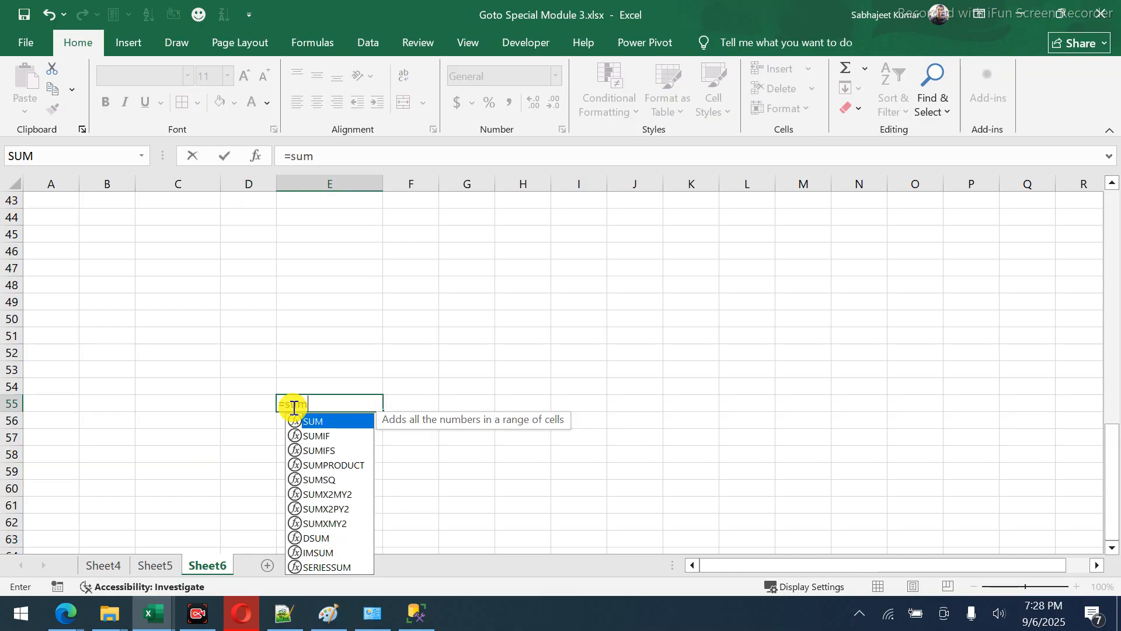
pyautogui.press('Tab')
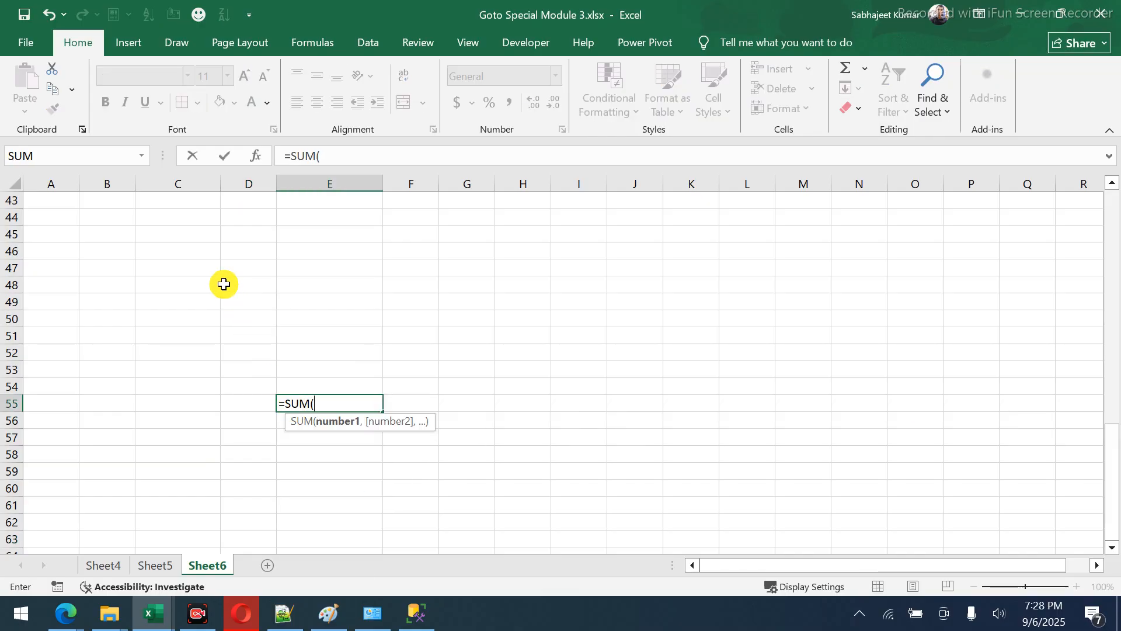
pyautogui.scroll(14, 224, 285)
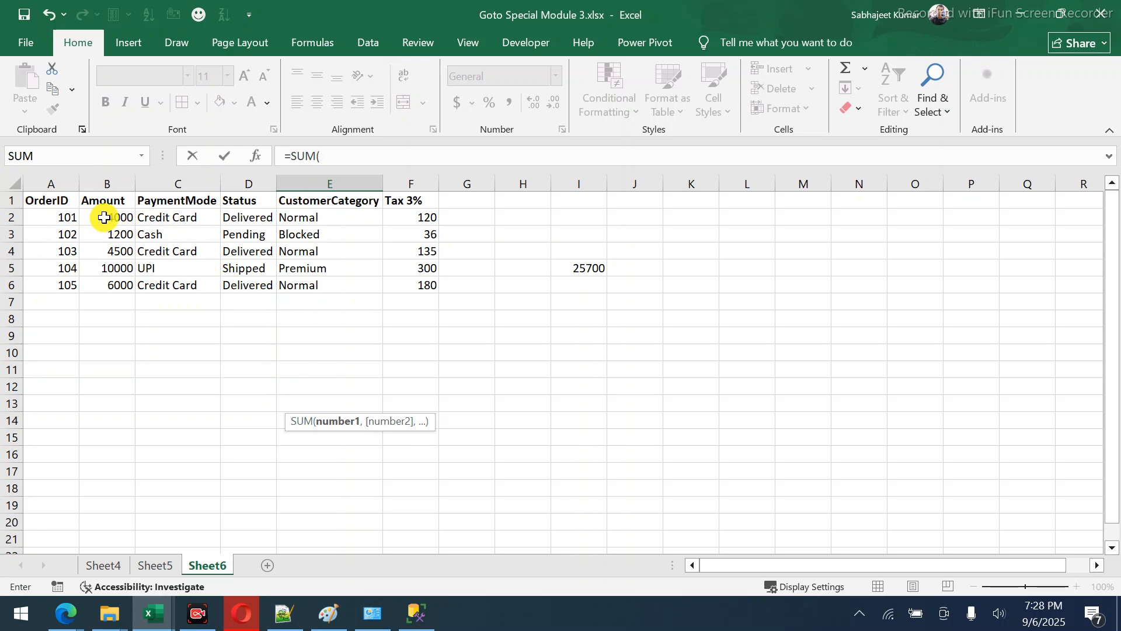
pyautogui.moveTo(105, 217); pyautogui.dragTo(106, 279)
pyautogui.write(')')
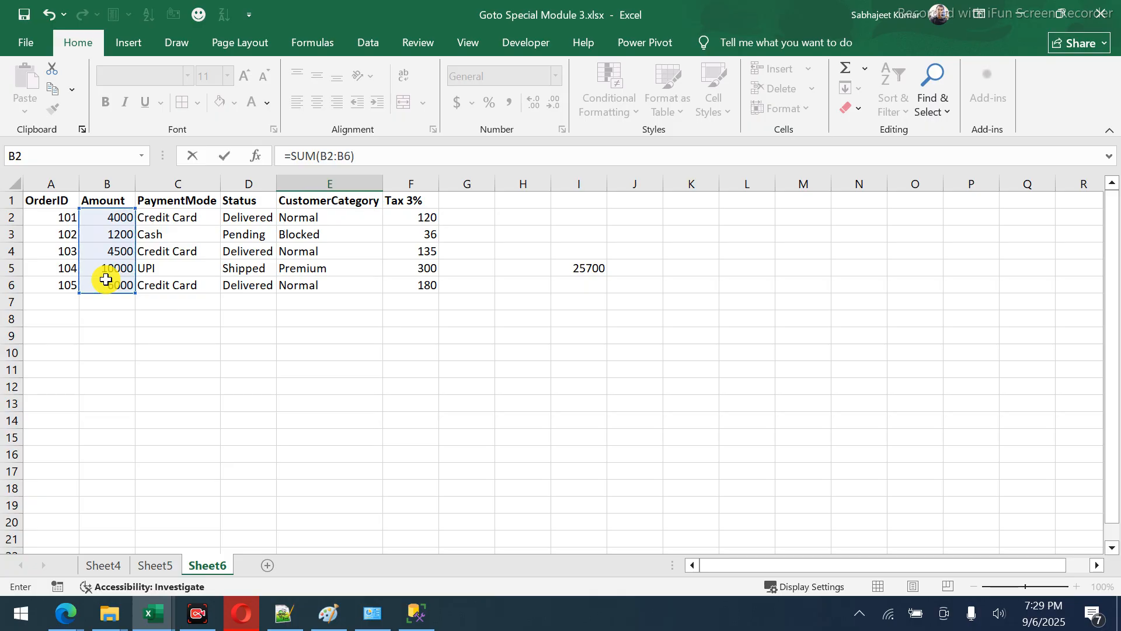
pyautogui.press('Return')
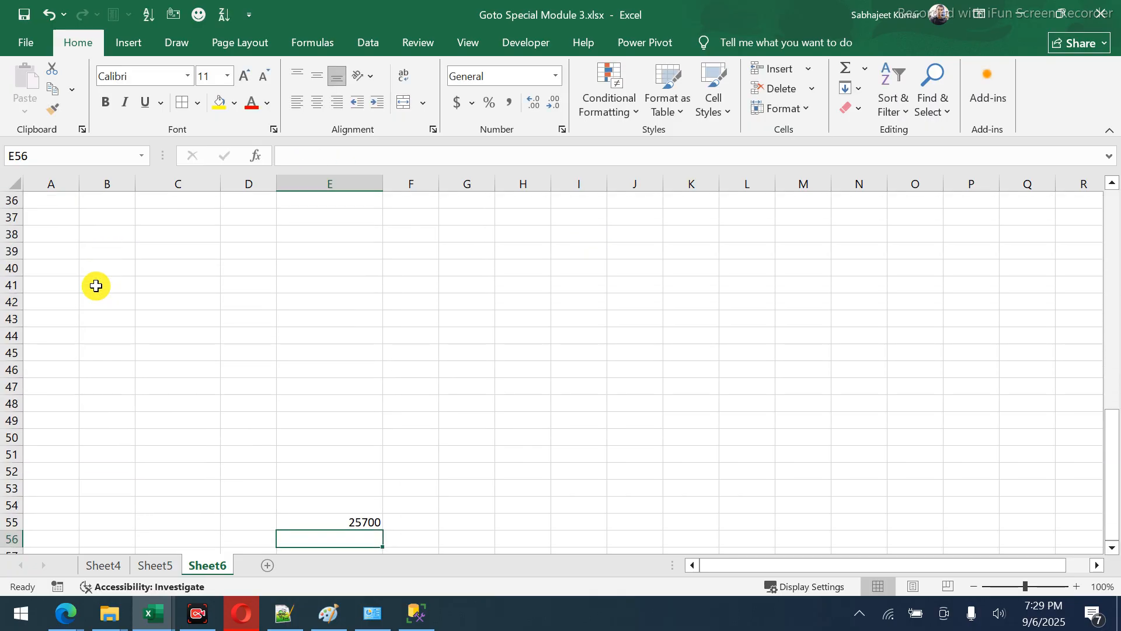
# Jump from the total in E55 up to the CustomerCategory header in E1 and back down to E55.
pyautogui.click(342, 518)
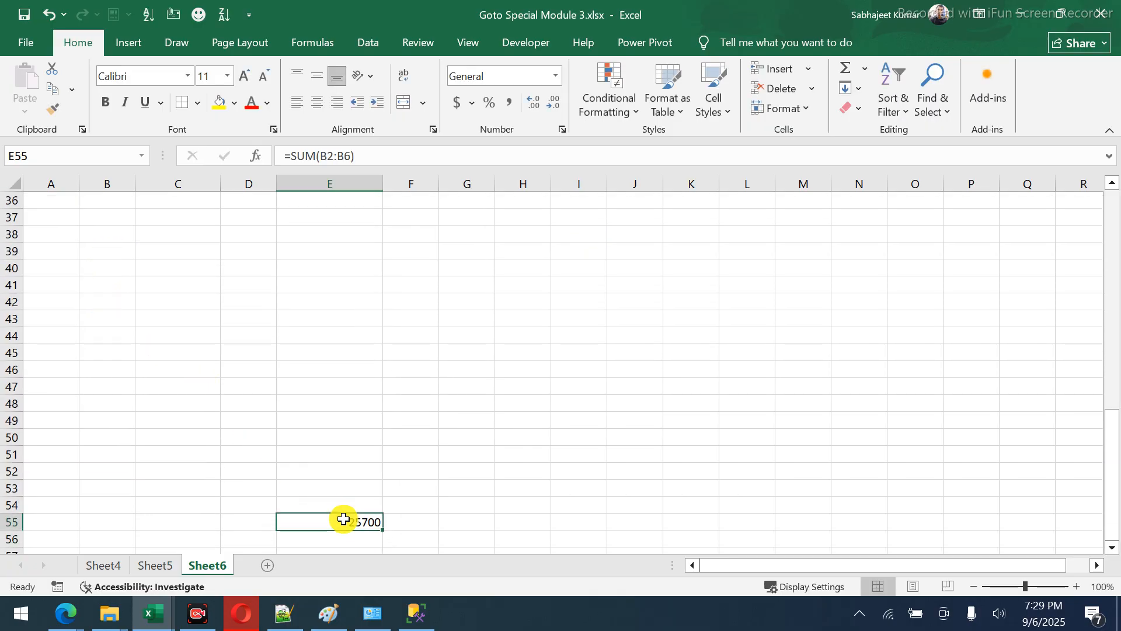
pyautogui.hotkey('ctrl', 'Up')
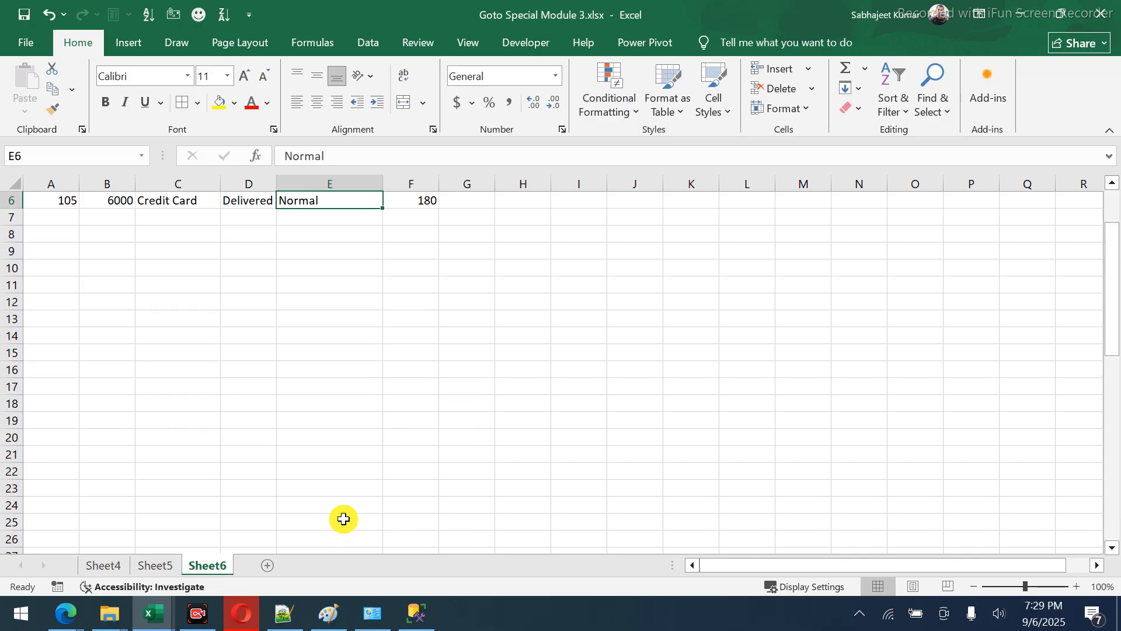
pyautogui.hotkey('ctrl', 'Up')
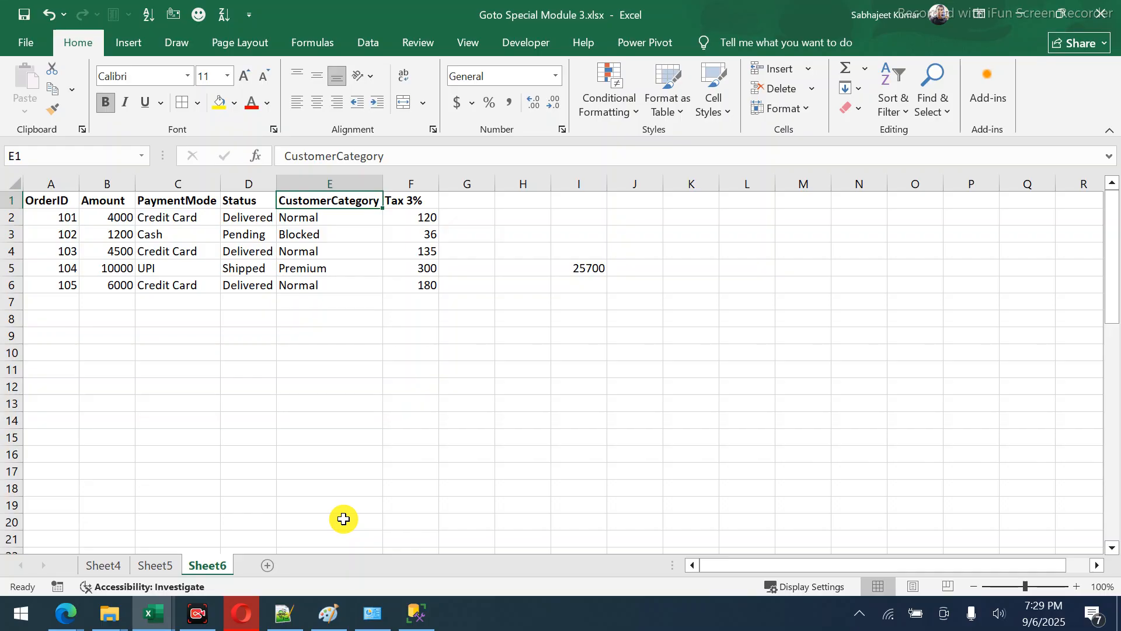
pyautogui.hotkey('ctrl', 'Down')
pyautogui.hotkey('ctrl', 'Down')
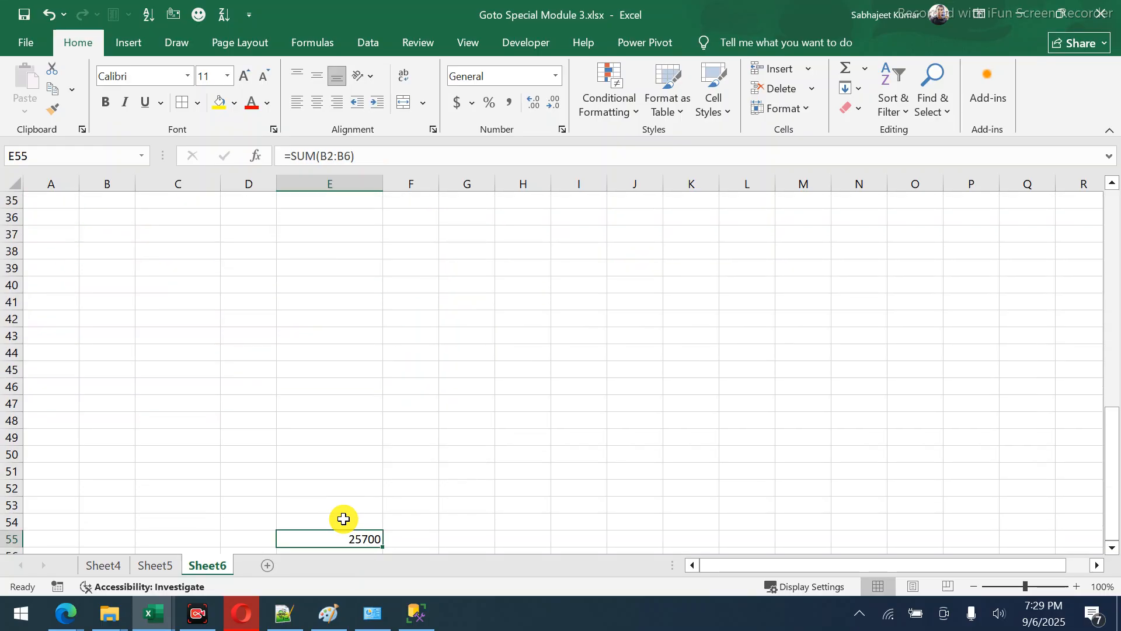
# Check the cell references of the SUM formula in E55, clear the cell and return to the CustomerCategory header.
pyautogui.press('F2')
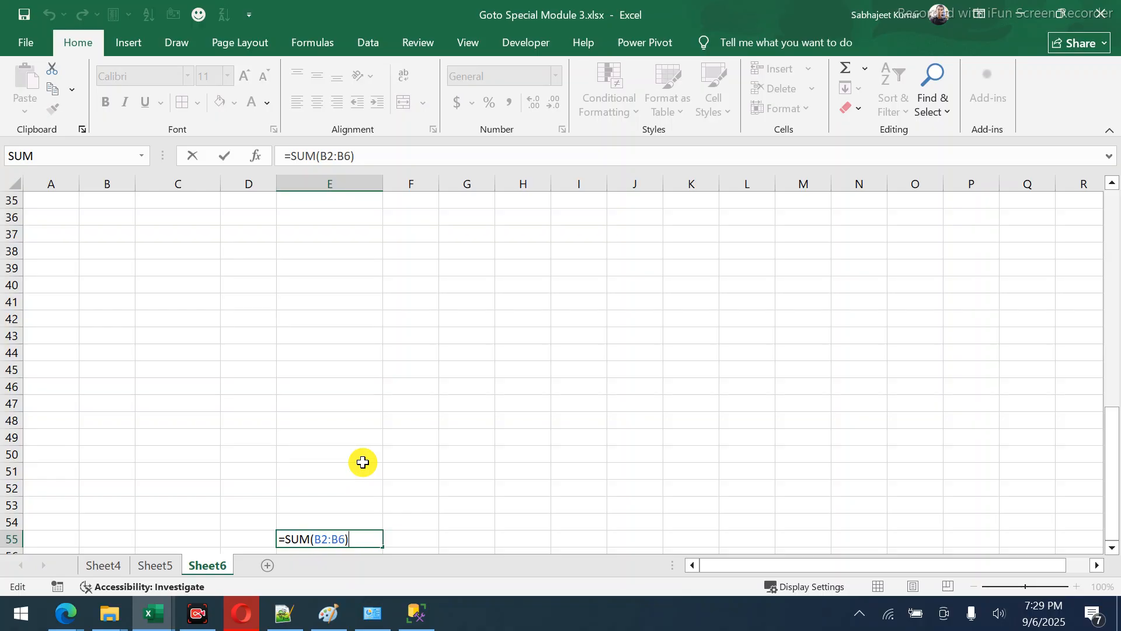
pyautogui.hotkey('ctrl', 'Return')
pyautogui.press('Delete')
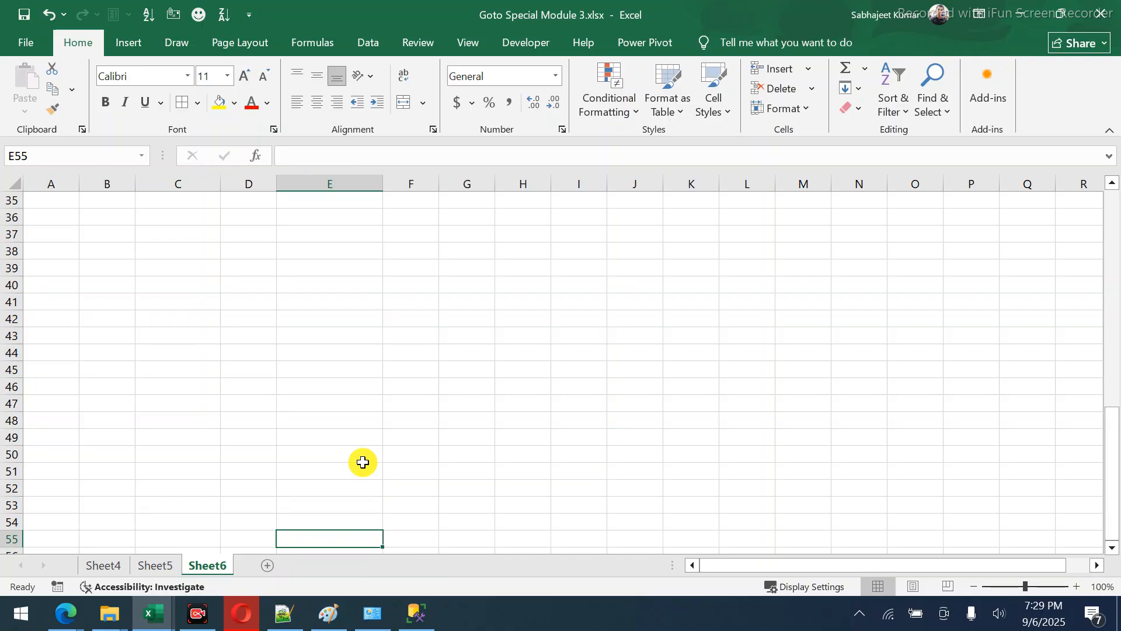
pyautogui.hotkey('ctrl', 'Up')
pyautogui.hotkey('ctrl', 'Up')
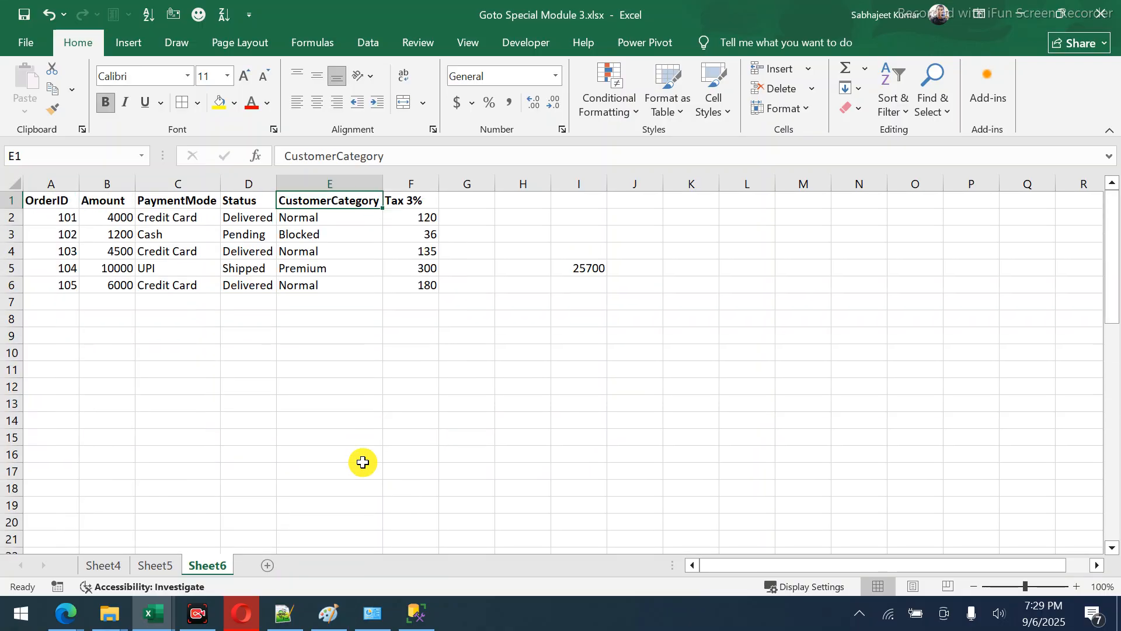
# Select the Amount total in cell I5 and examine which cell references its SUM formula uses.
pyautogui.press('Right')
pyautogui.press('Right')
pyautogui.press('Right')
pyautogui.press('Right')
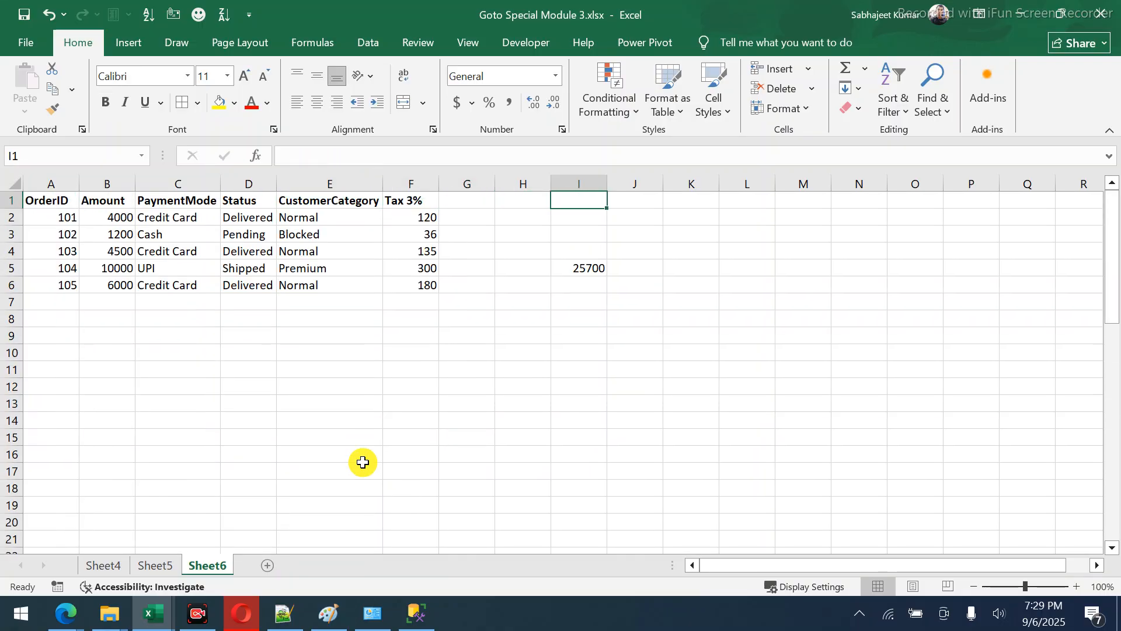
pyautogui.press('Right')
pyautogui.press('Down')
pyautogui.press('Down')
pyautogui.press('Down')
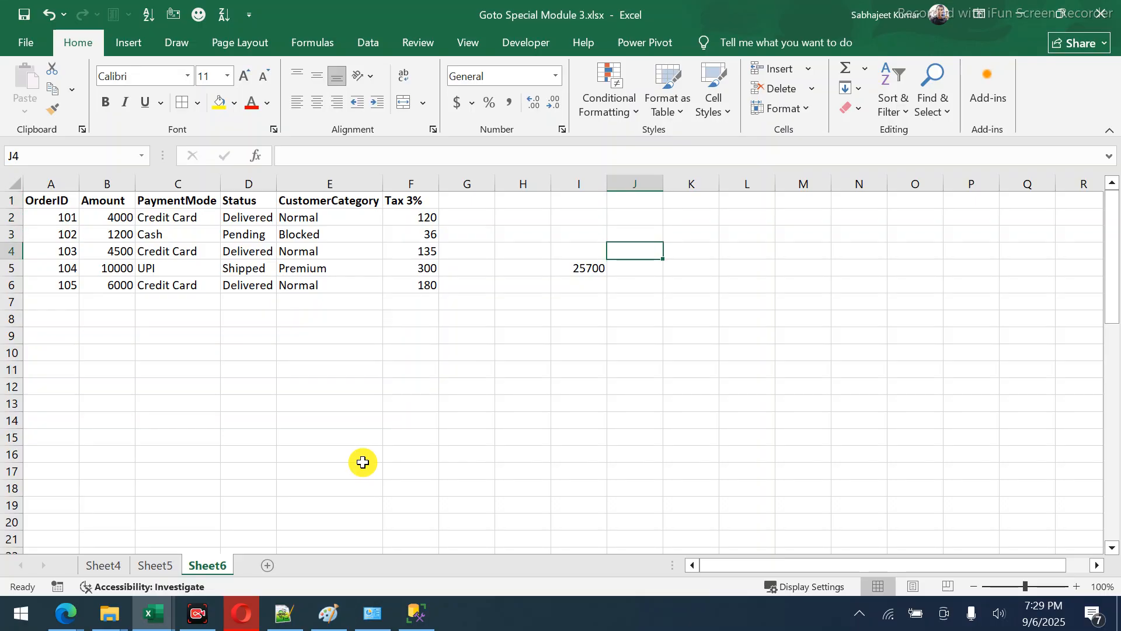
pyautogui.press('Down')
pyautogui.press('Left')
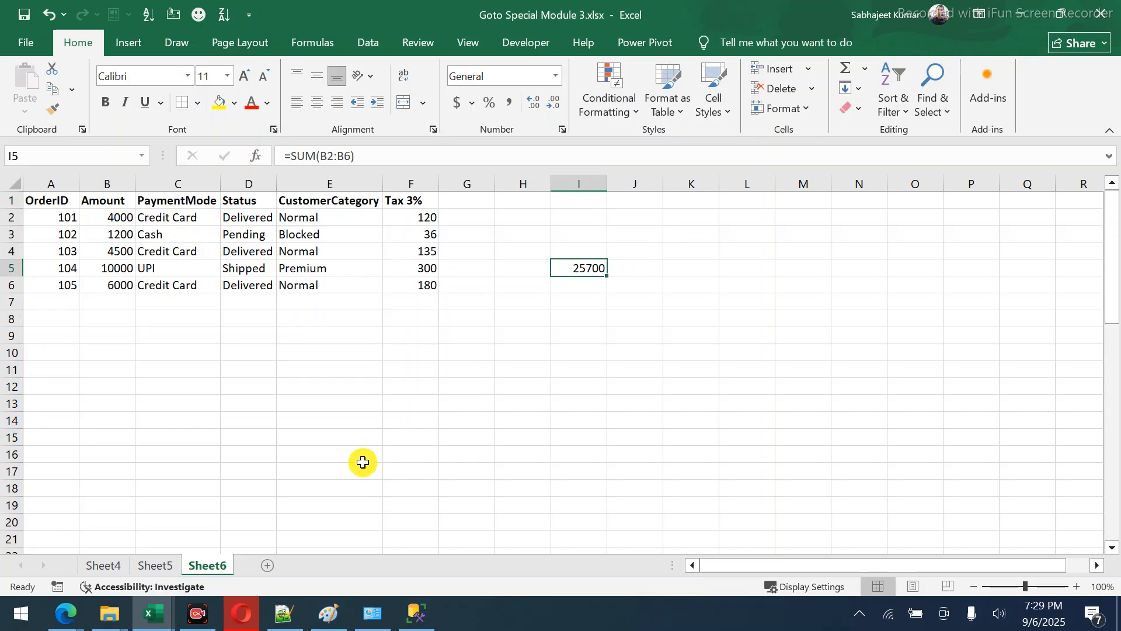
pyautogui.press('Down')
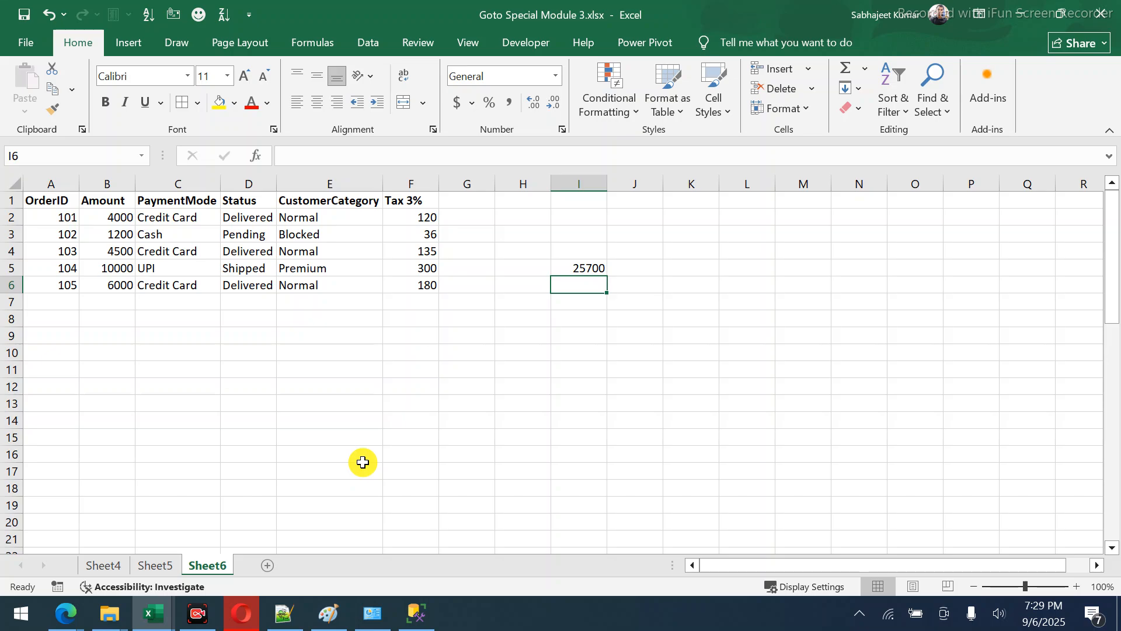
pyautogui.press('Up')
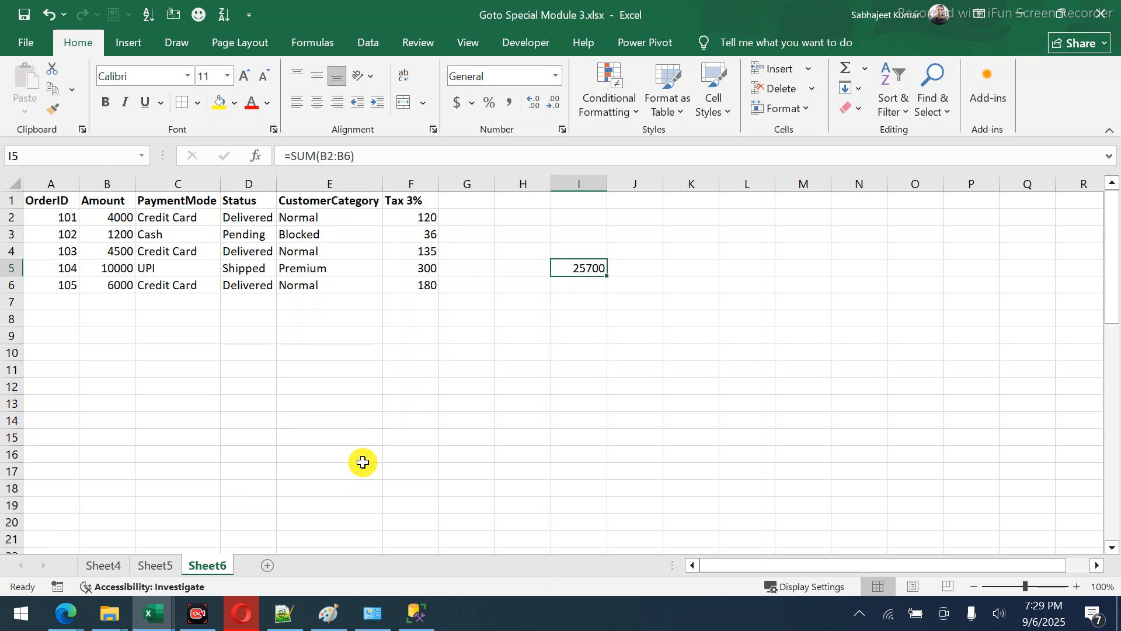
pyautogui.press('Down')
pyautogui.press('Down')
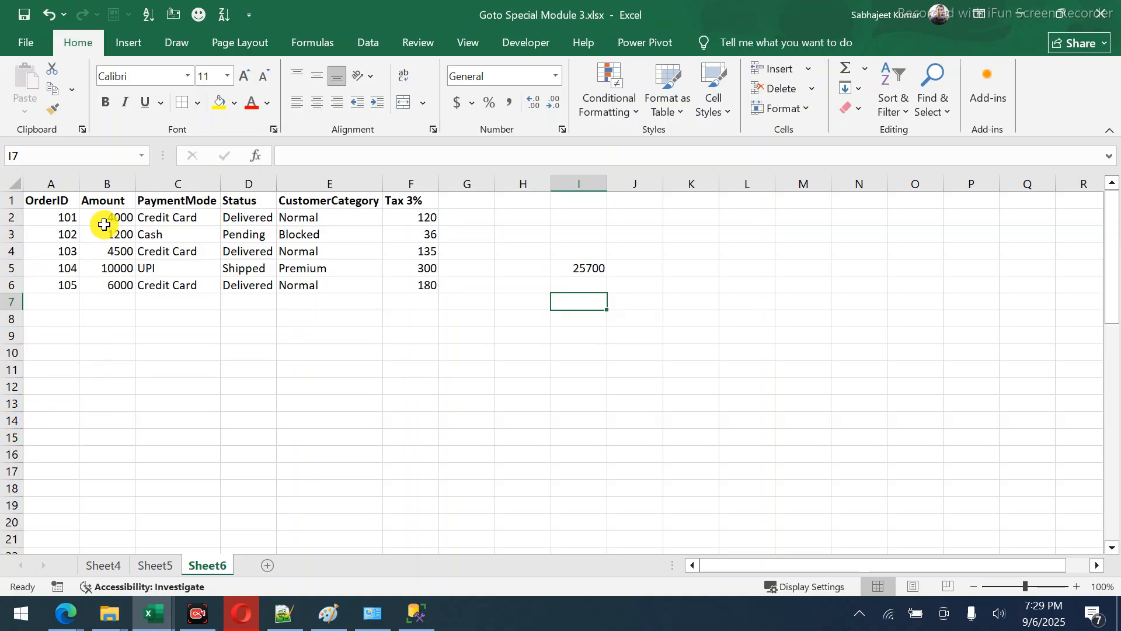
# Name the Amount values in B2:B6 as the range AmountRange.
pyautogui.moveTo(104, 221); pyautogui.dragTo(116, 285)
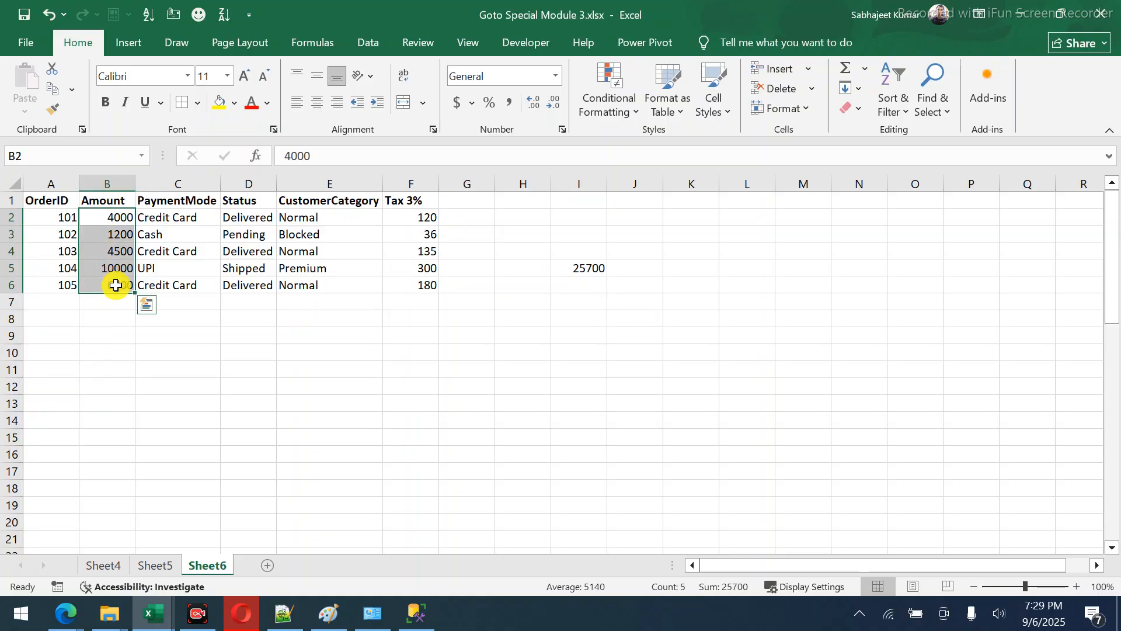
pyautogui.click(51, 163)
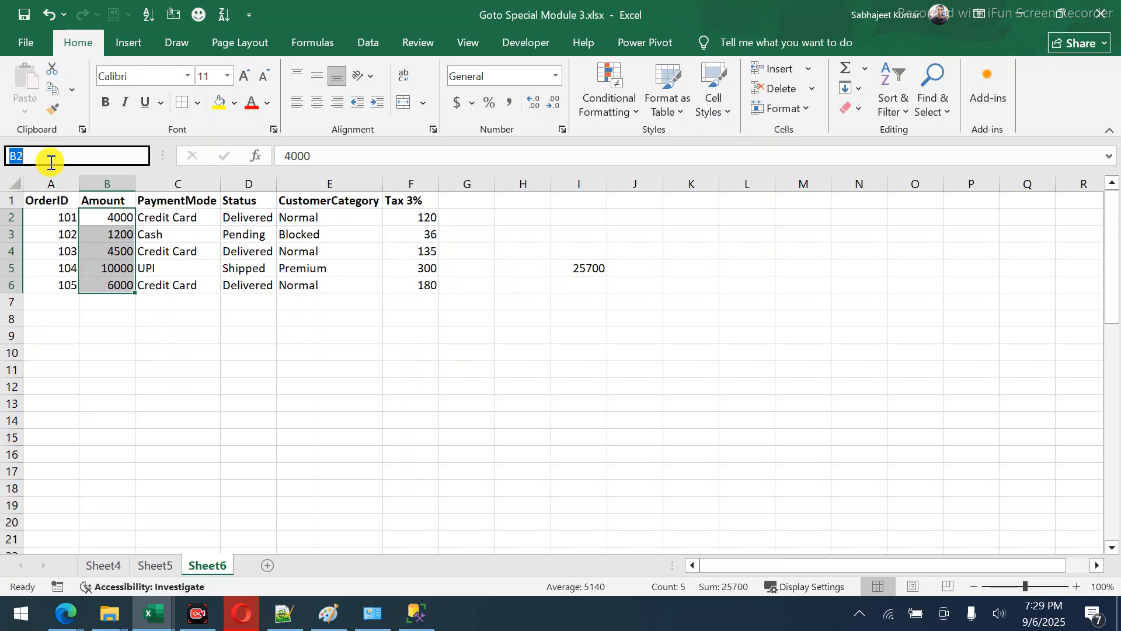
pyautogui.write('AmountRange')
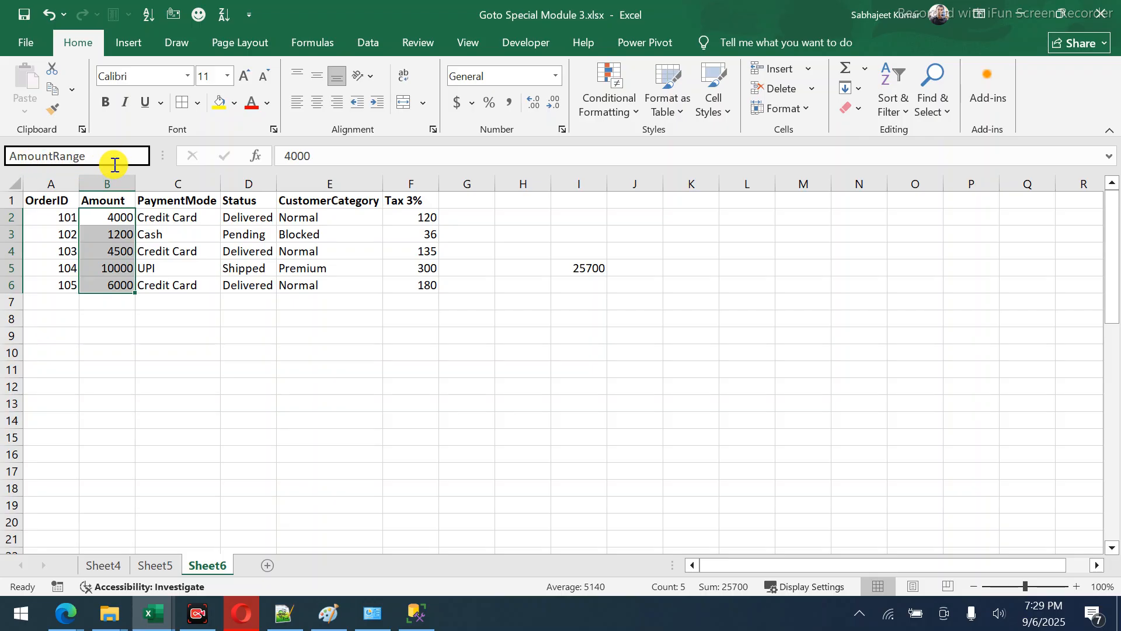
pyautogui.press('Return')
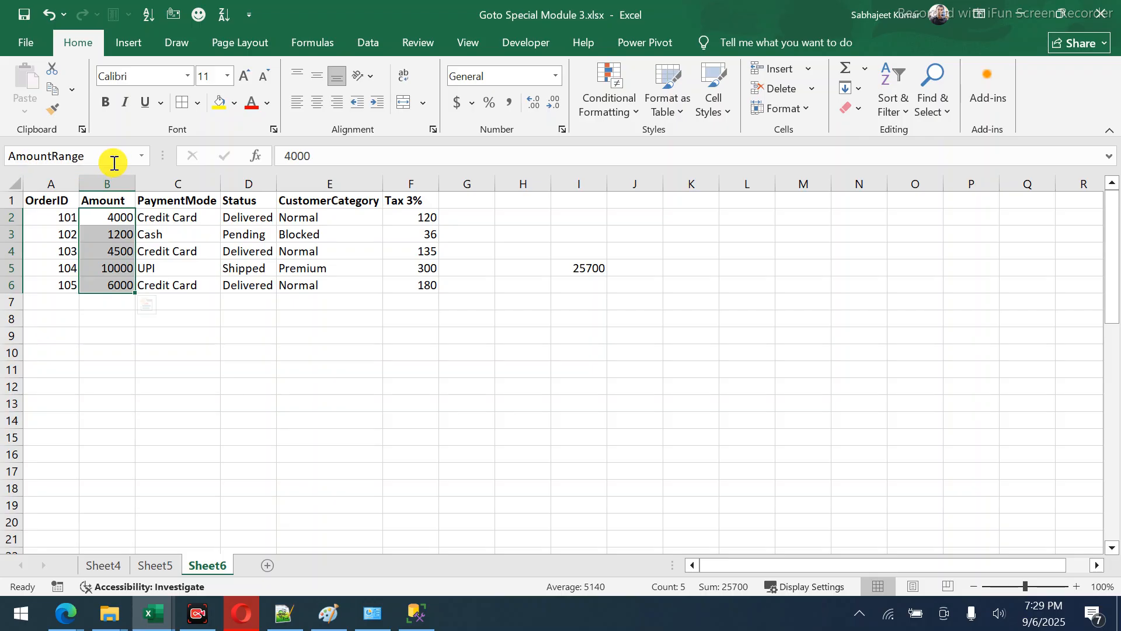
# Total the amounts in cell I8 using the named range, with the formula =SUM(AmountRange).
pyautogui.click(570, 313)
pyautogui.write('=SUM(')
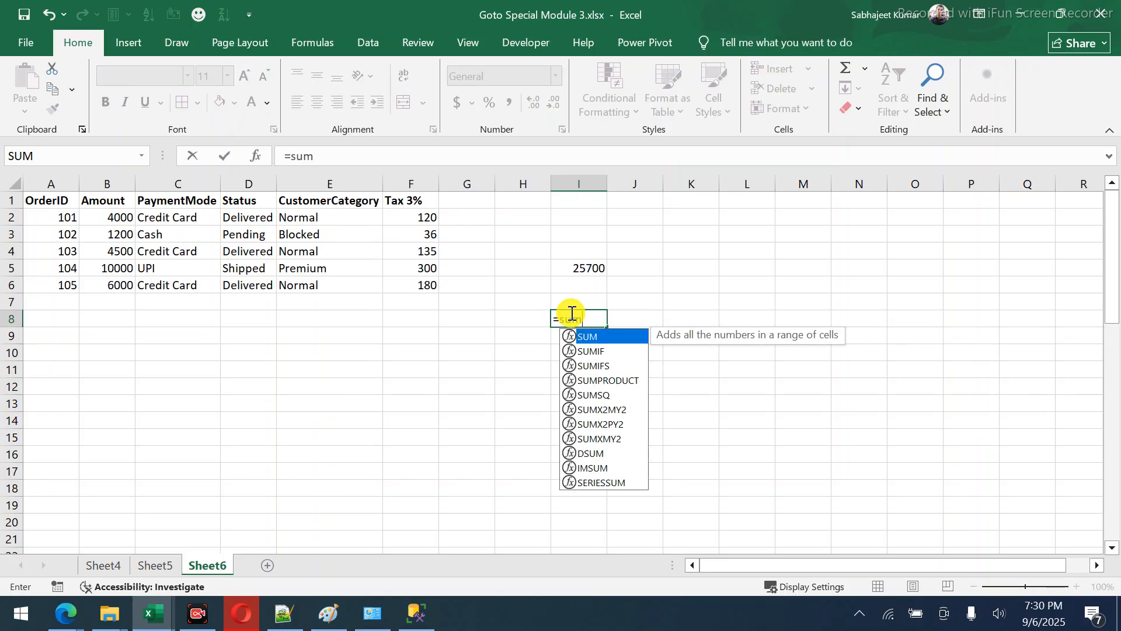
pyautogui.write('am')
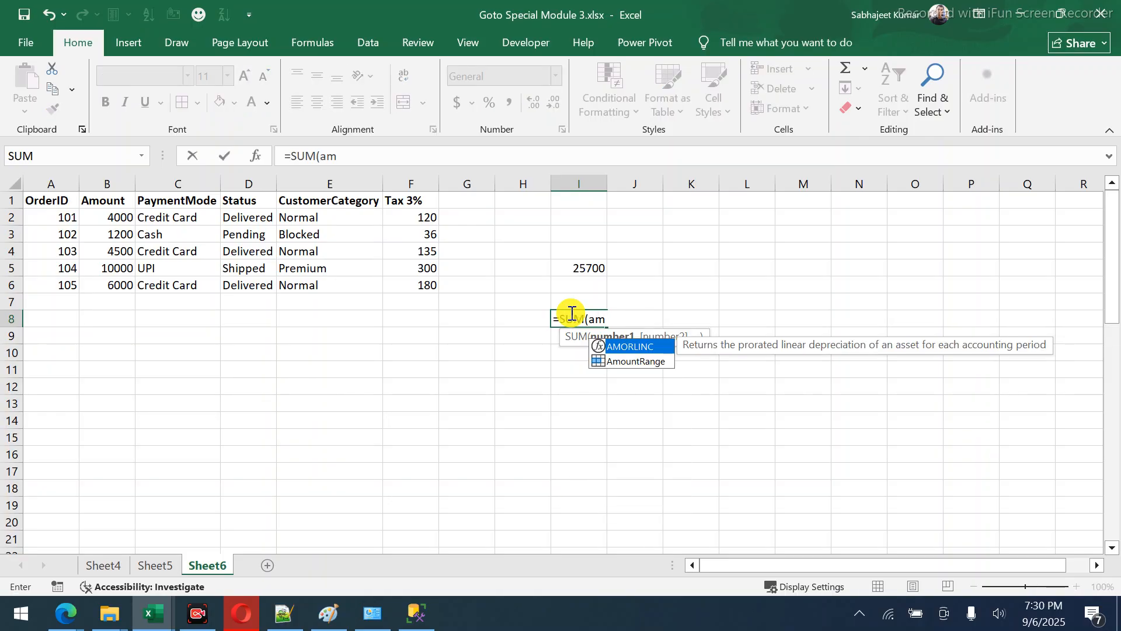
pyautogui.click(636, 365)
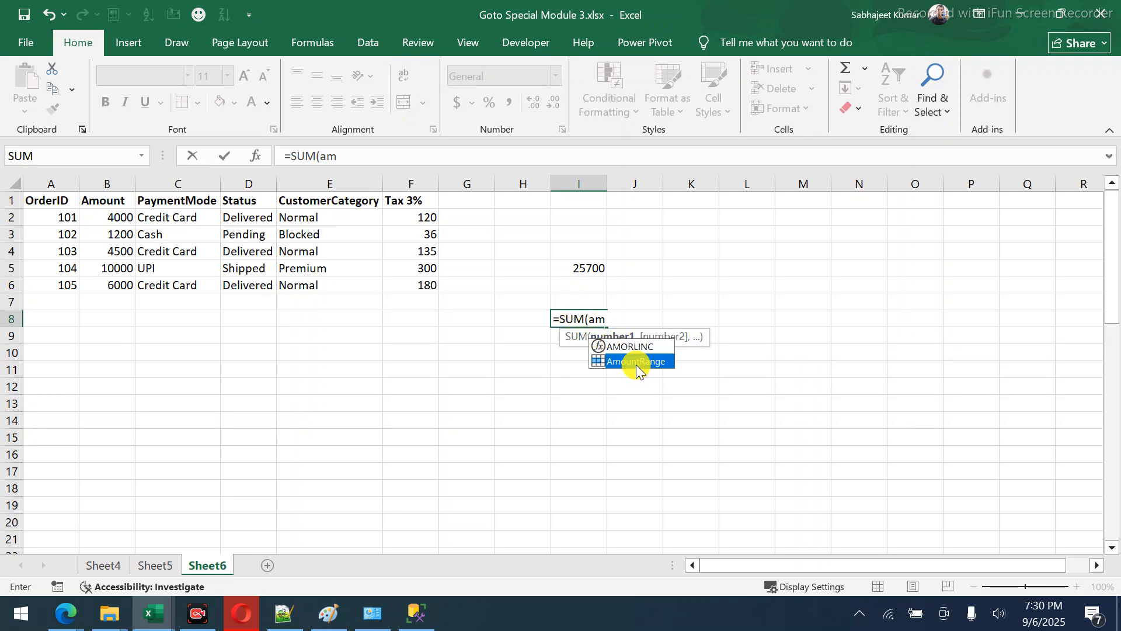
pyautogui.doubleClick(635, 364)
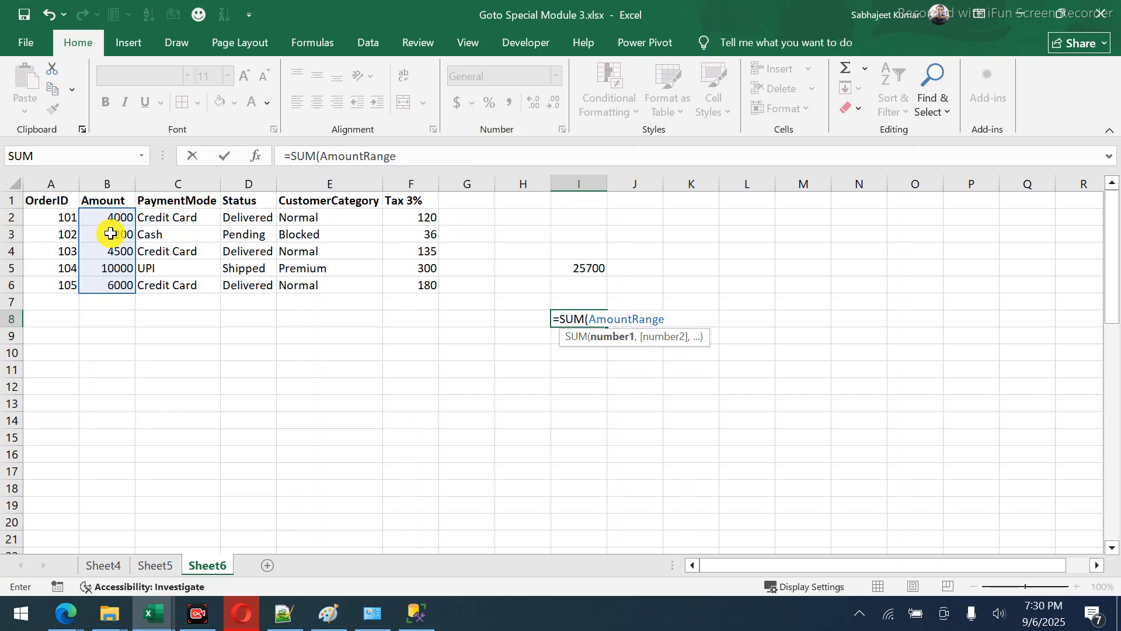
pyautogui.write(')')
pyautogui.press('Return')
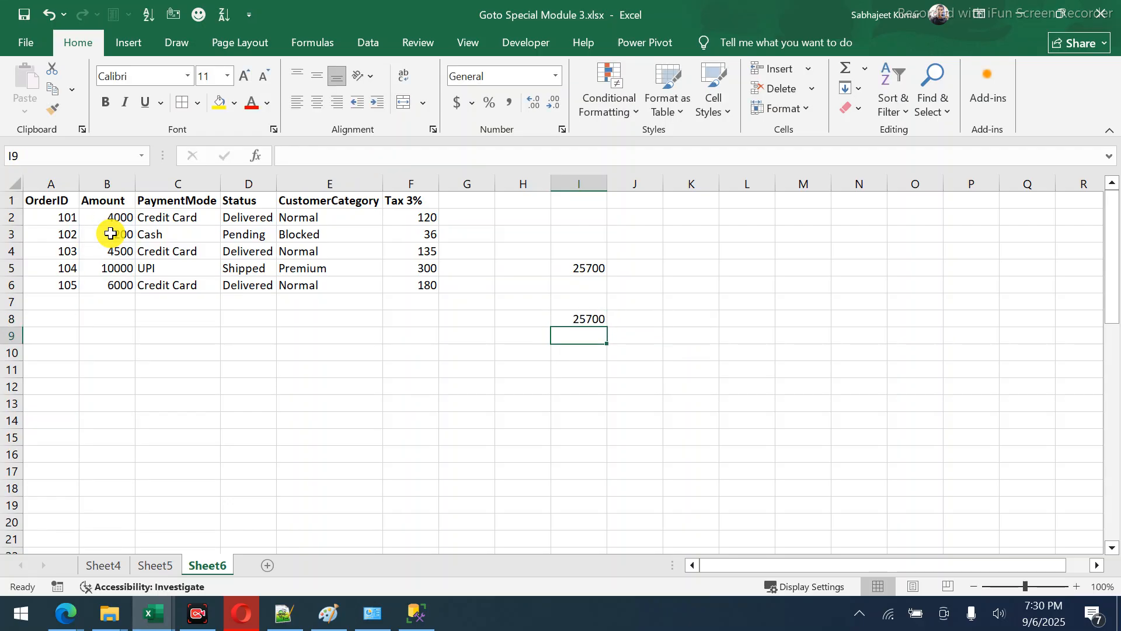
# Change the amount of order 104 in B5 to 1000 and check the named-range total in I8.
pyautogui.click(96, 268)
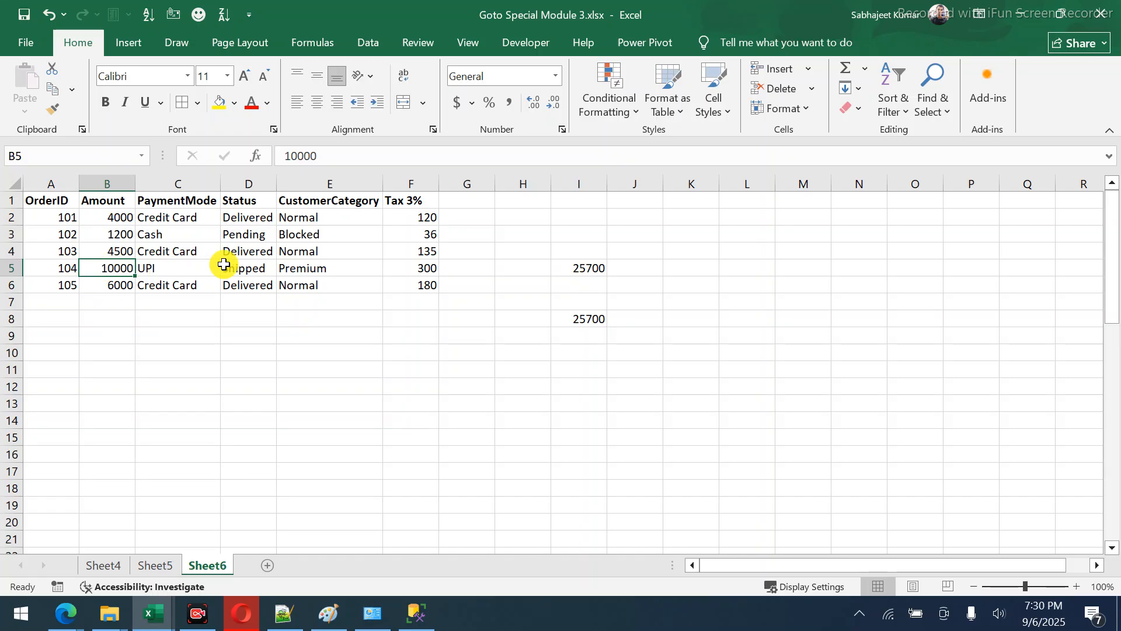
pyautogui.write('1000')
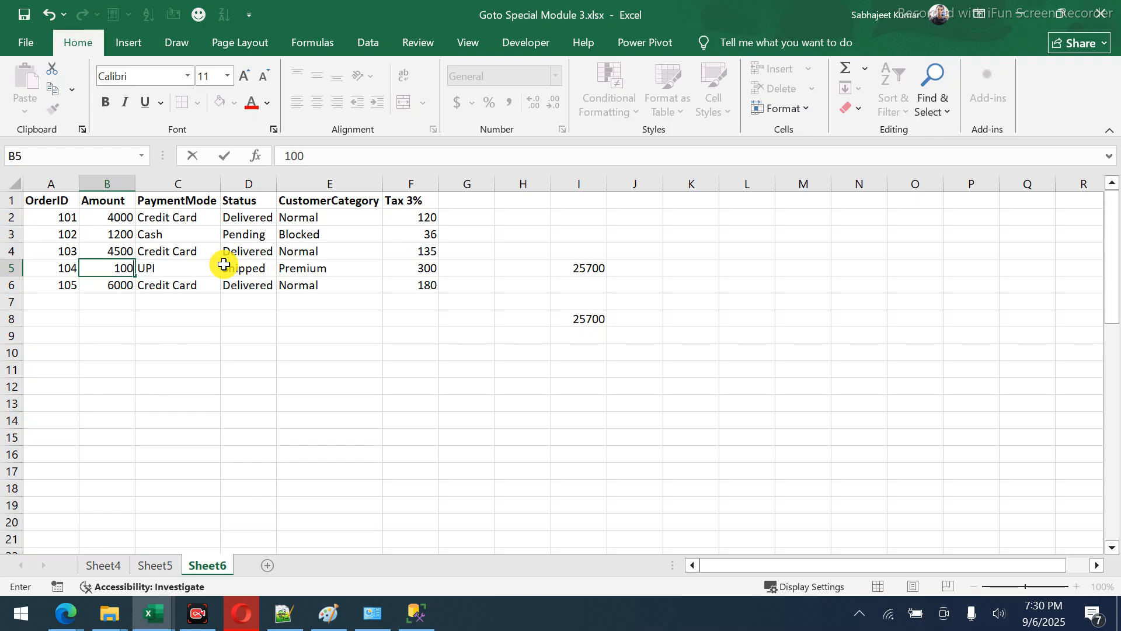
pyautogui.press('Return')
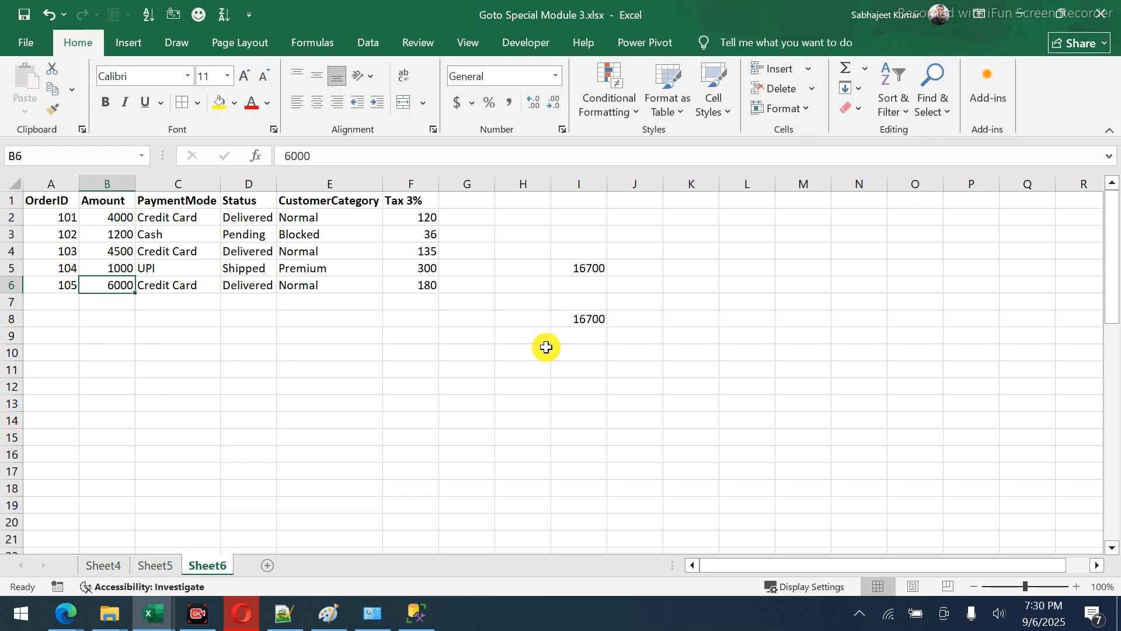
pyautogui.click(588, 318)
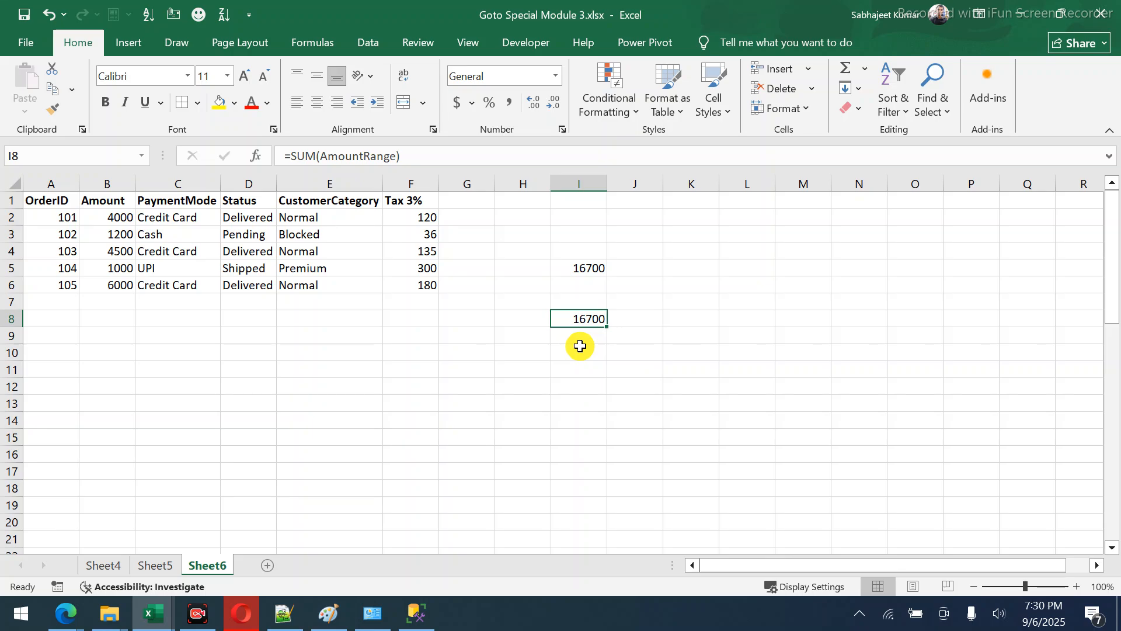
# Name the Tax 3% values in F2:F6 as the range TaxRange.
pyautogui.click(228, 373)
pyautogui.moveTo(404, 214); pyautogui.dragTo(415, 283)
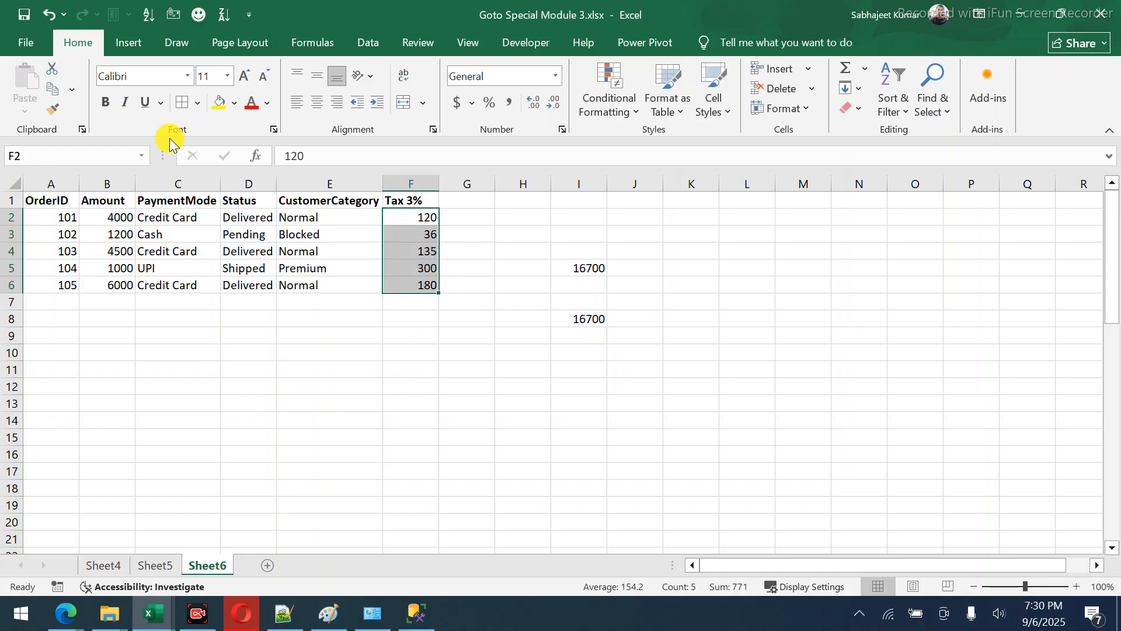
pyautogui.click(83, 151)
pyautogui.write('TaxRange')
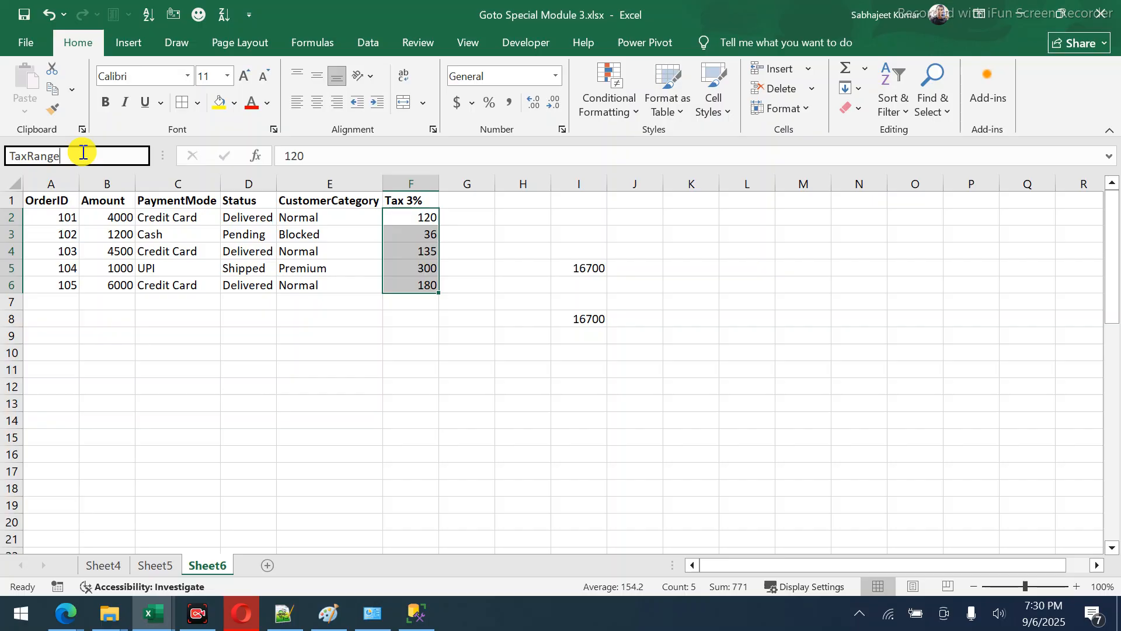
pyautogui.press('Return')
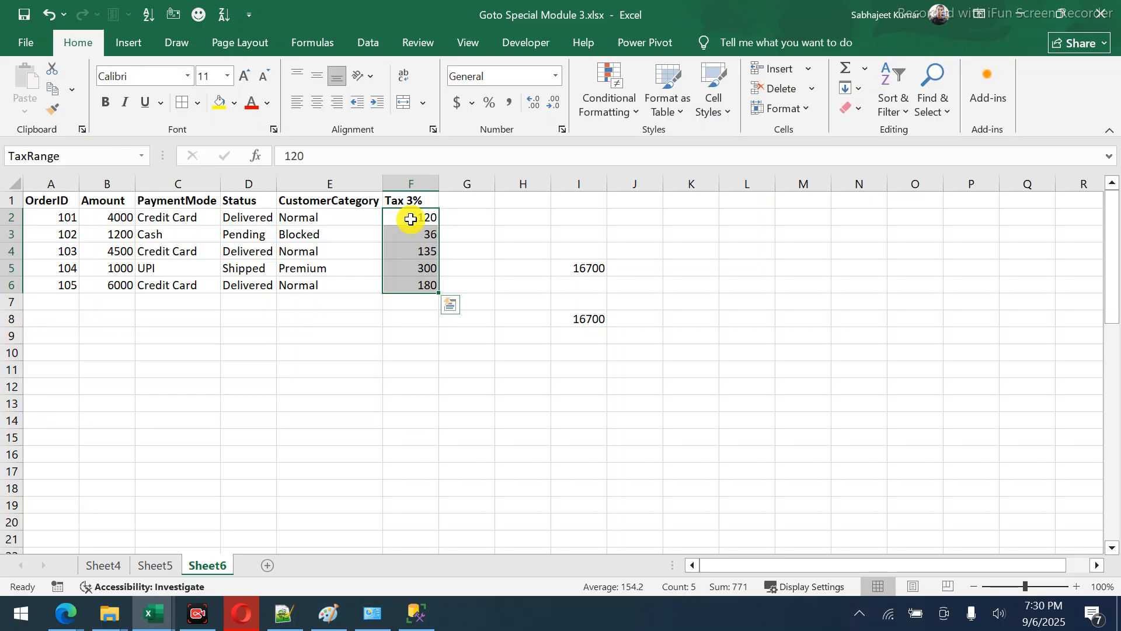
# Add the tax range to the total in I8, making the formula =SUM(AmountRange, TaxRange).
pyautogui.click(572, 347)
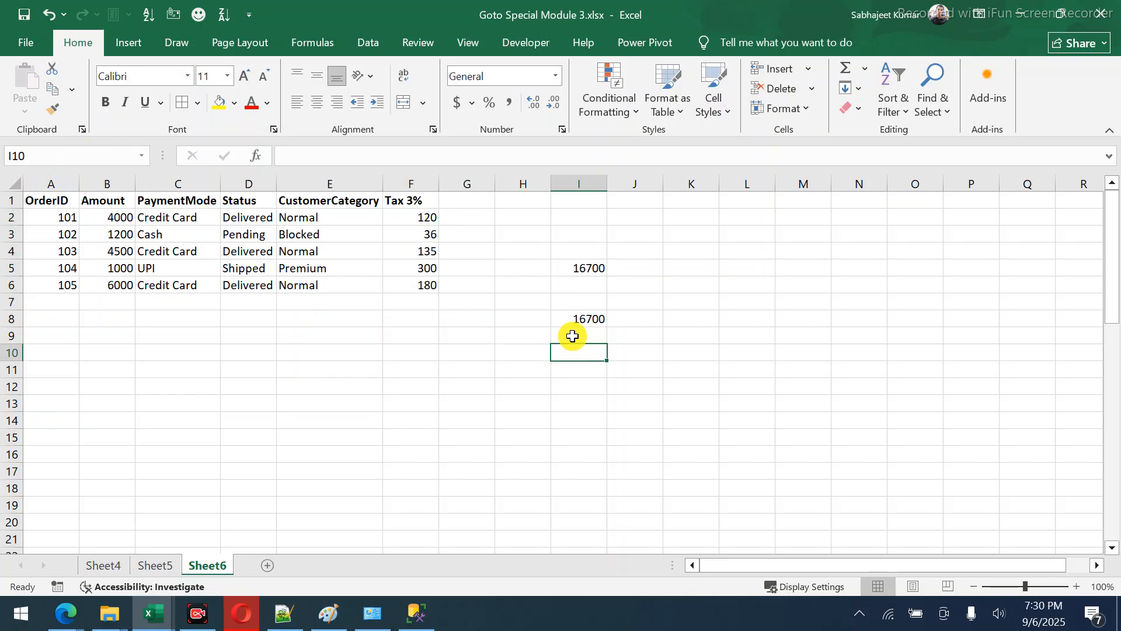
pyautogui.click(569, 322)
pyautogui.doubleClick(569, 321)
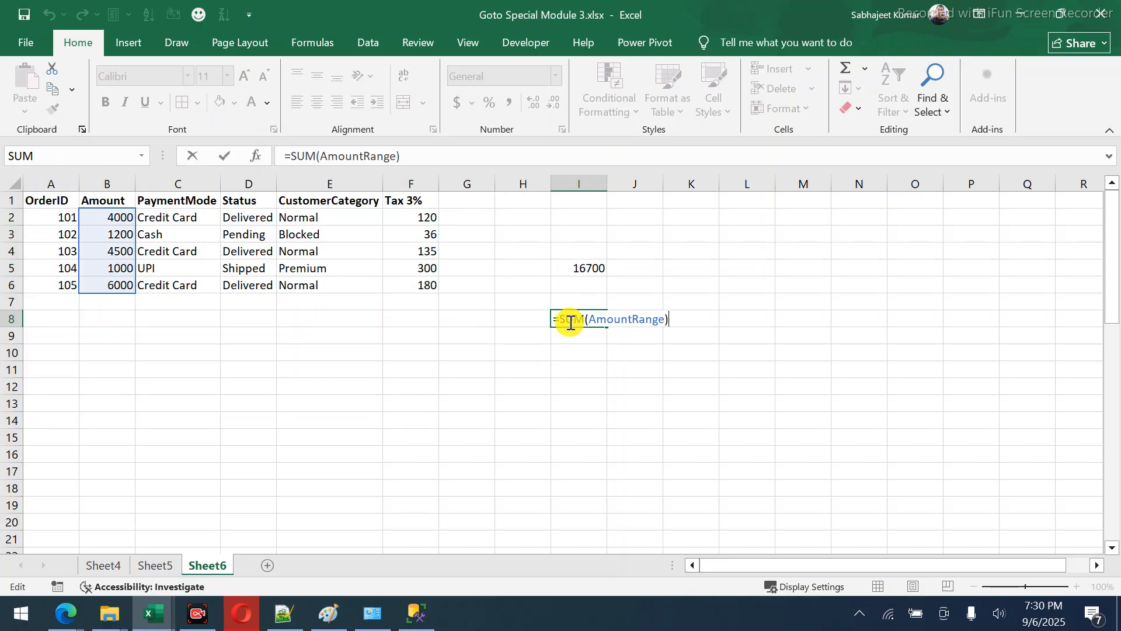
pyautogui.click(664, 320)
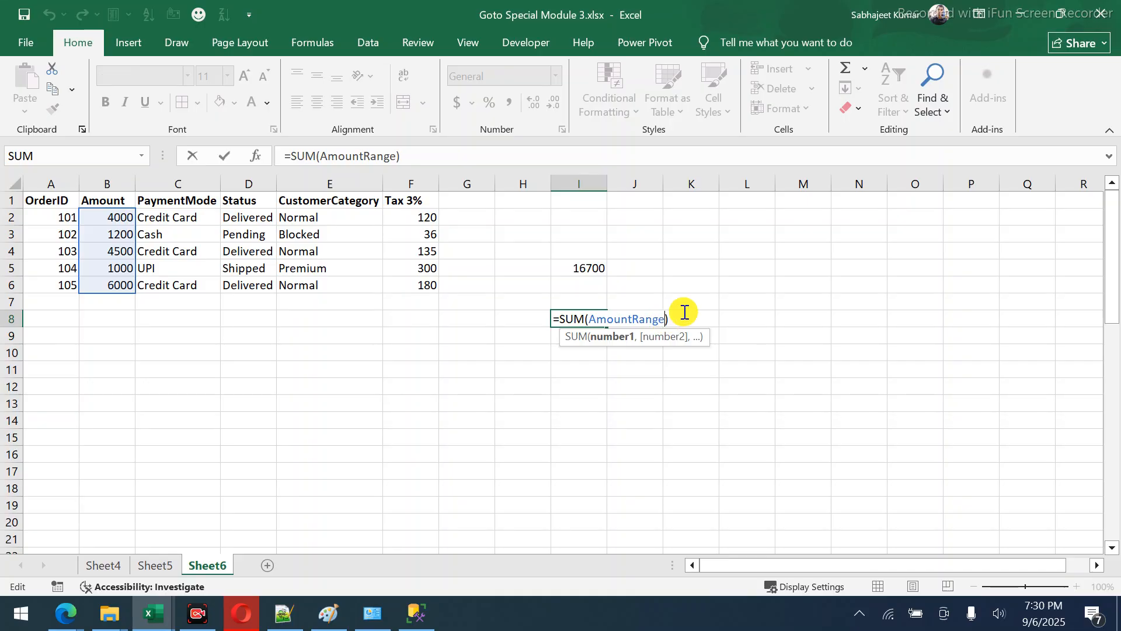
pyautogui.write(', ')
pyautogui.write('tax')
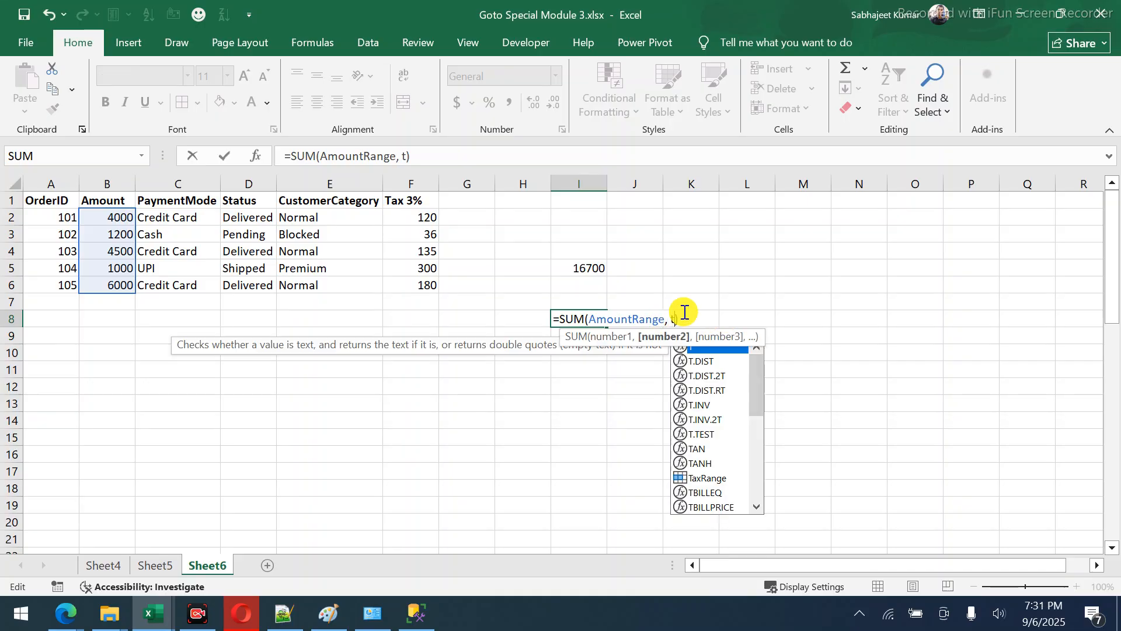
pyautogui.press('Tab')
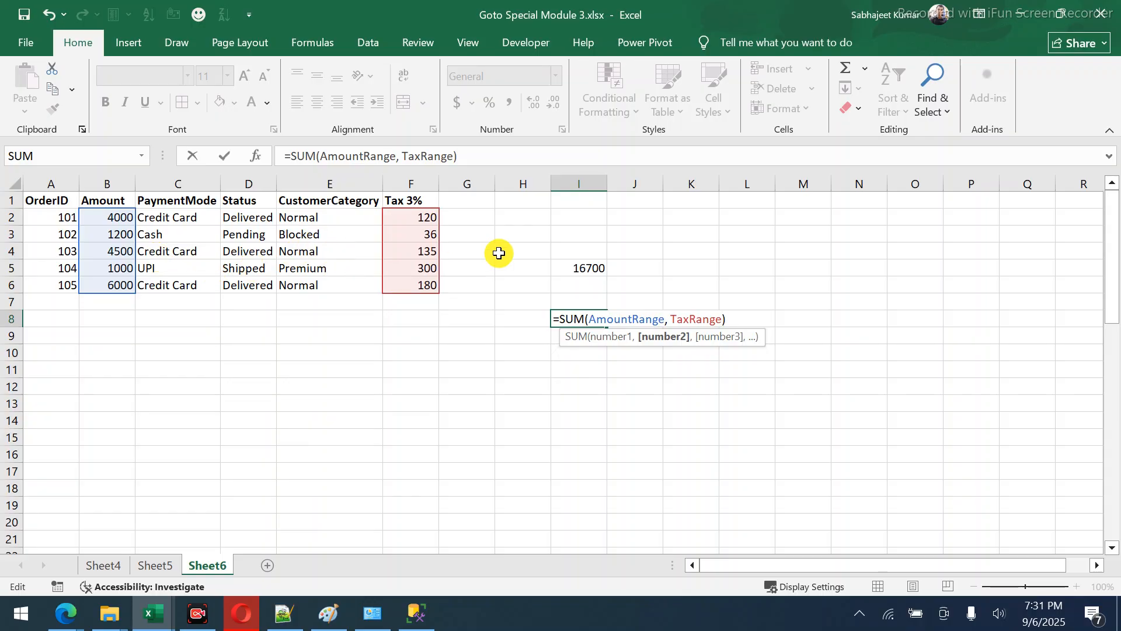
pyautogui.press('Return')
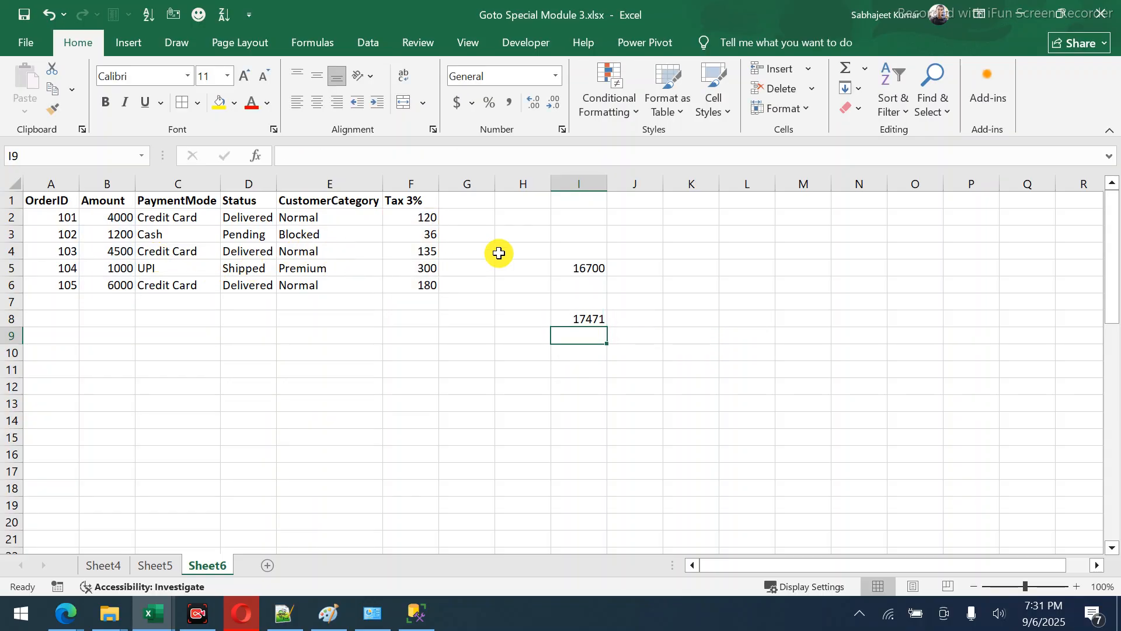
# Enter the formula =TaxRange+AmountRange in cell I9 to add the two named ranges with a plus operator.
pyautogui.press('Up')
pyautogui.press('Down')
pyautogui.write('=')
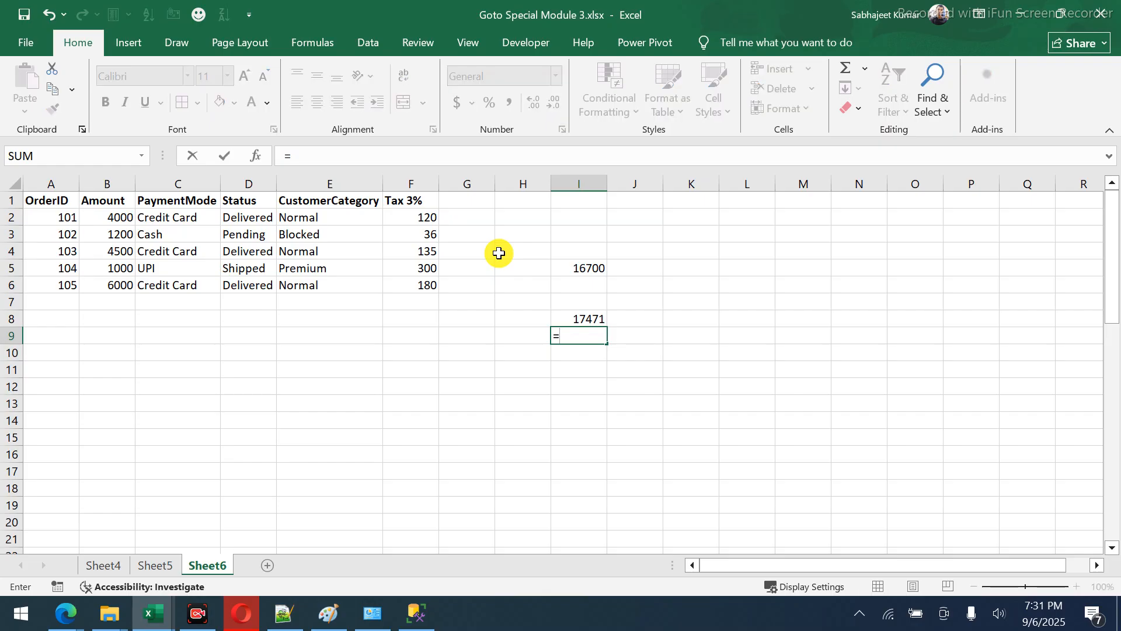
pyautogui.write('tta')
pyautogui.press('BackSpace')
pyautogui.press('BackSpace')
pyautogui.write('ax')
pyautogui.press('Tab')
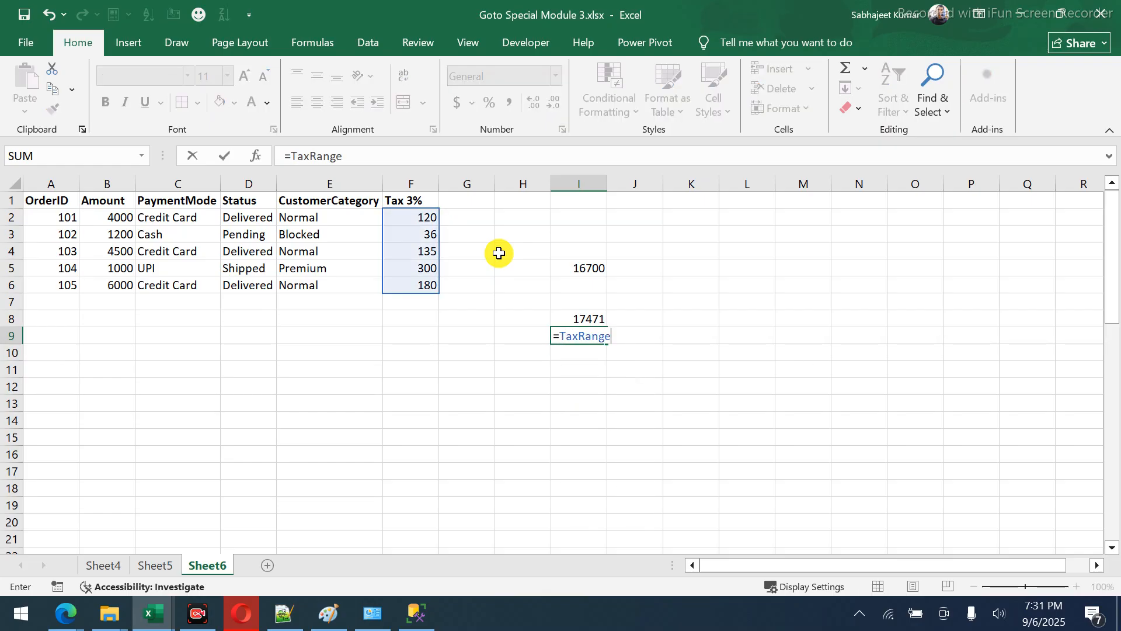
pyautogui.write('+')
pyautogui.write('tt')
pyautogui.press('BackSpace')
pyautogui.press('BackSpace')
pyautogui.write('to')
pyautogui.press('BackSpace')
pyautogui.press('BackSpace')
pyautogui.write('am')
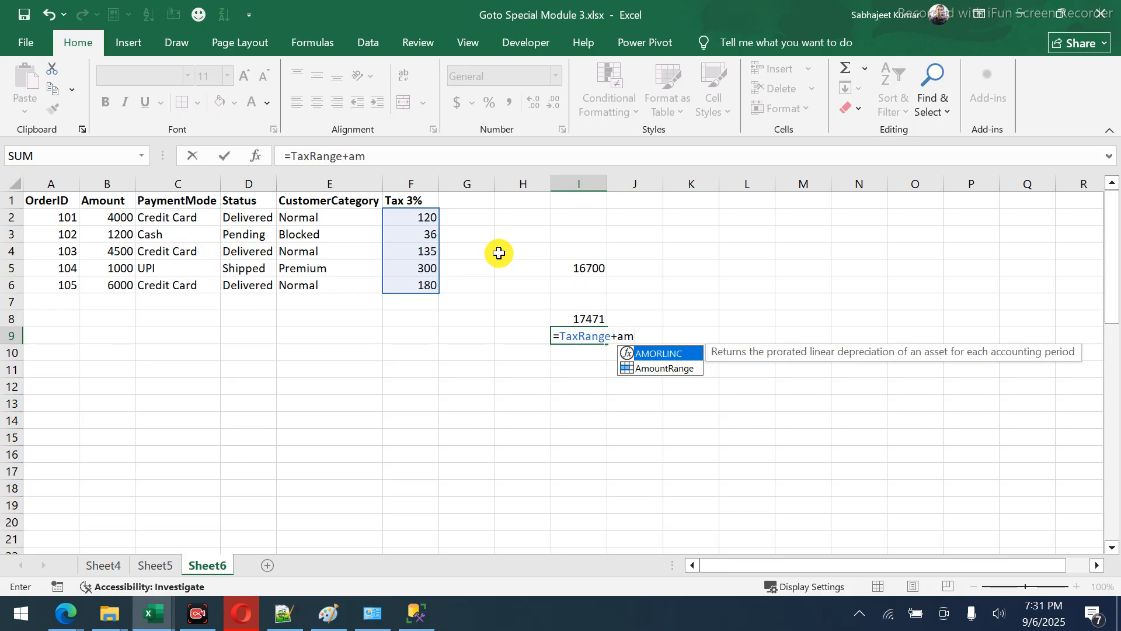
pyautogui.press('Down')
pyautogui.press('Tab')
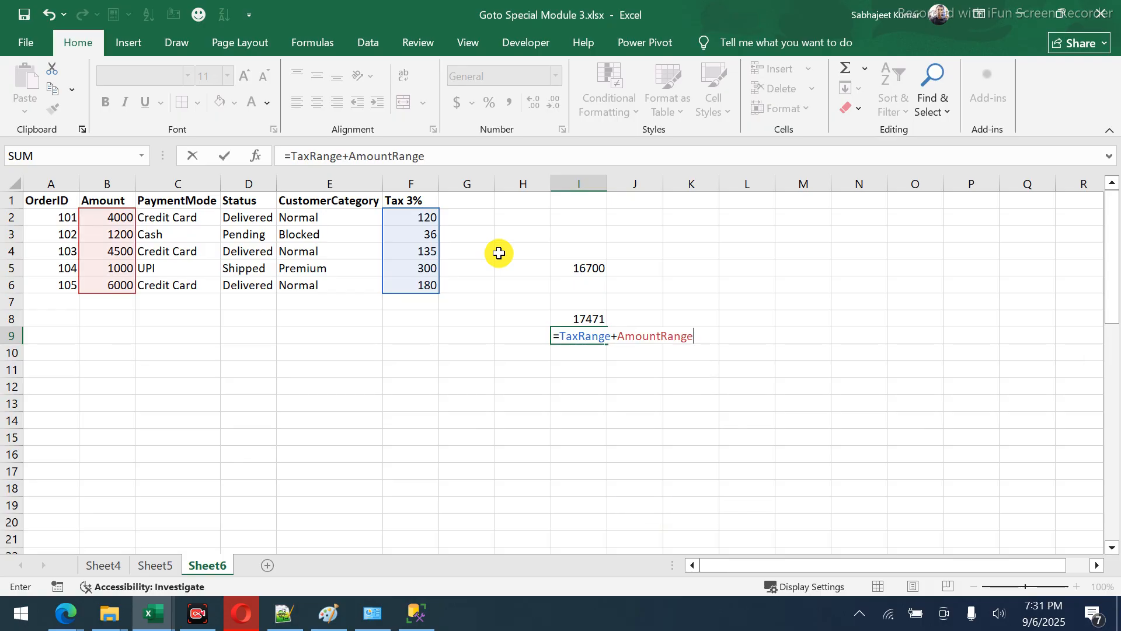
pyautogui.press('Return')
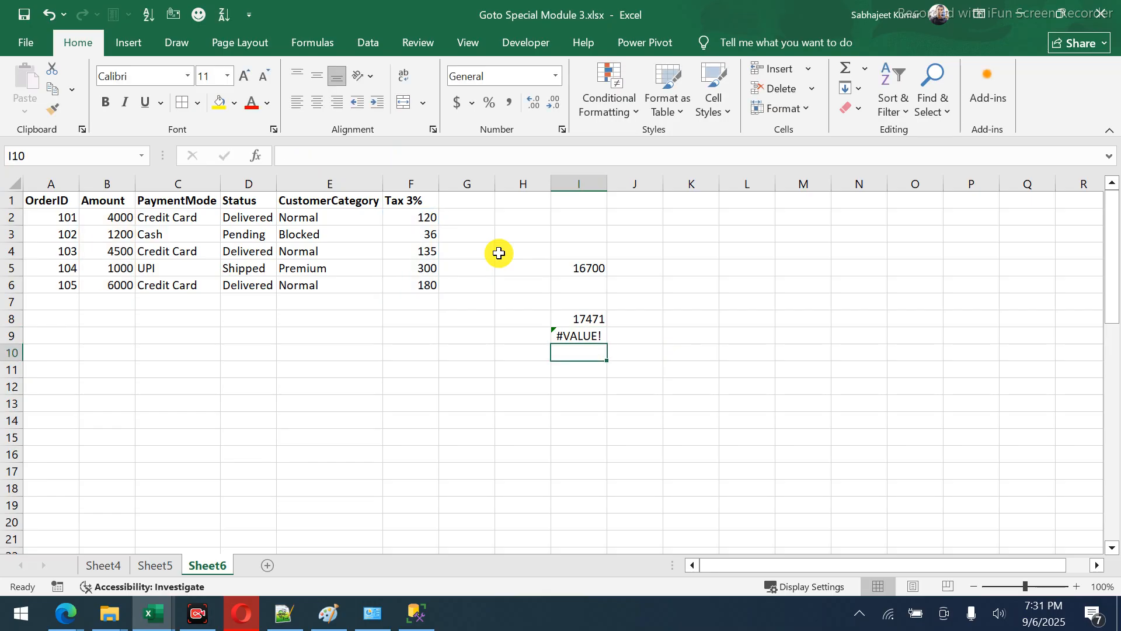
# Wrap the TaxRange+AmountRange expression in cell I9 in a SUM function.
pyautogui.press('Up')
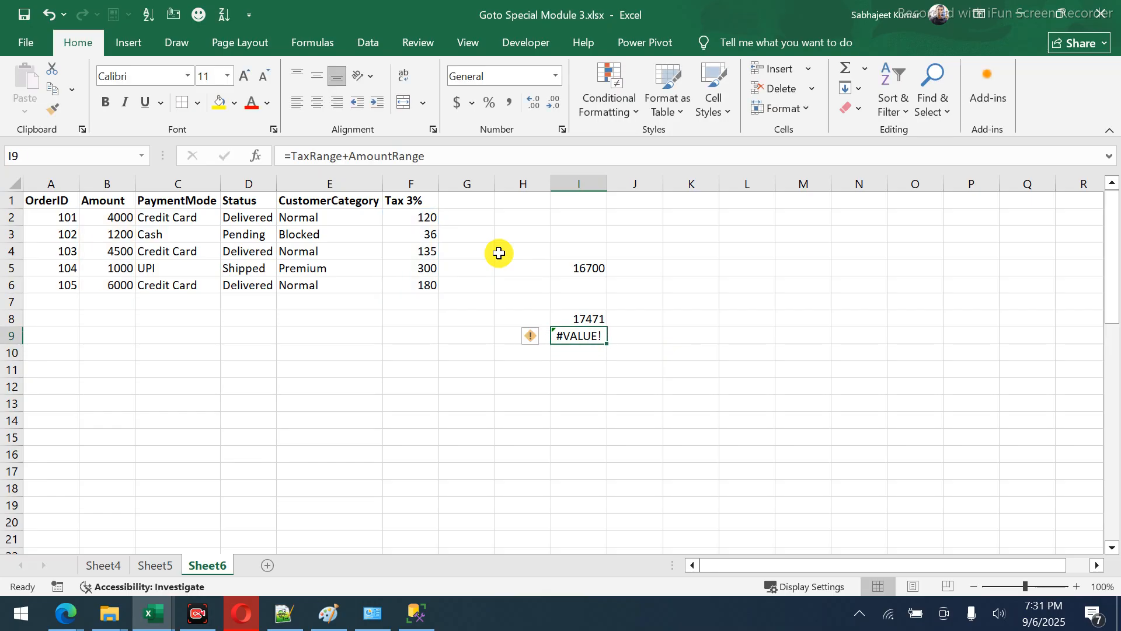
pyautogui.click(290, 156)
pyautogui.write('SUM(')
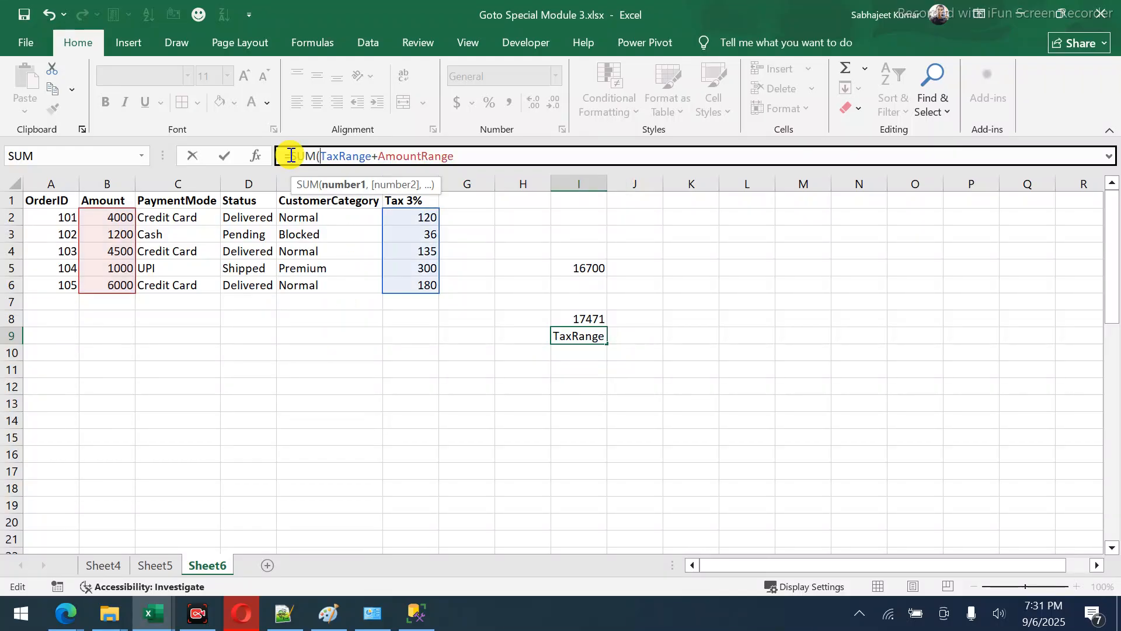
# Replace the plus sign between TaxRange and AmountRange with a comma in cell I9's SUM formula.
pyautogui.click(378, 156)
pyautogui.press('BackSpace')
pyautogui.write(',')
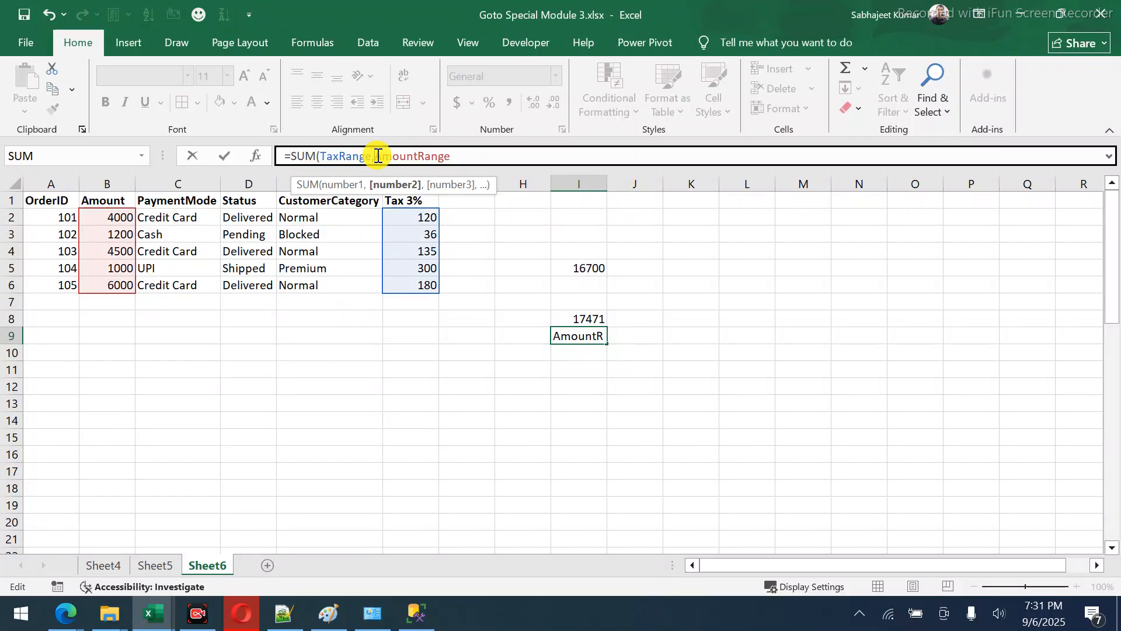
# Remove AmountRange from cell I9's formula and complete it as =SUM(TaxRange).
pyautogui.click(507, 161)
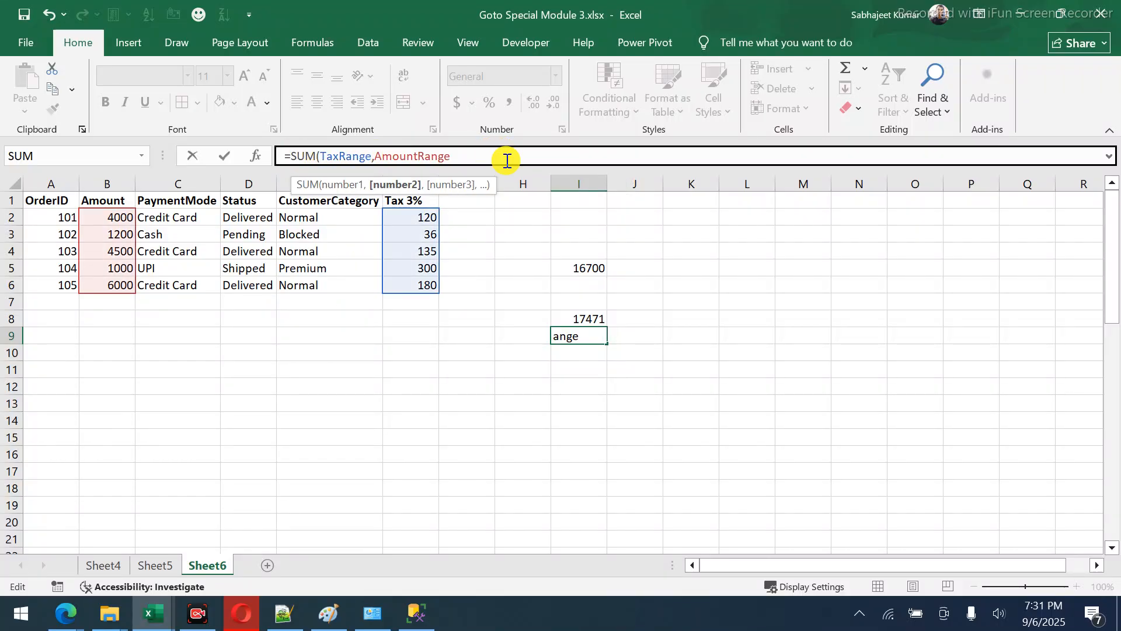
pyautogui.press('BackSpace')
pyautogui.press('BackSpace')
pyautogui.press('BackSpace')
pyautogui.press('BackSpace')
pyautogui.press('BackSpace')
pyautogui.press('BackSpace')
pyautogui.press('BackSpace')
pyautogui.press('BackSpace')
pyautogui.press('BackSpace')
pyautogui.press('BackSpace')
pyautogui.press('BackSpace')
pyautogui.press('BackSpace')
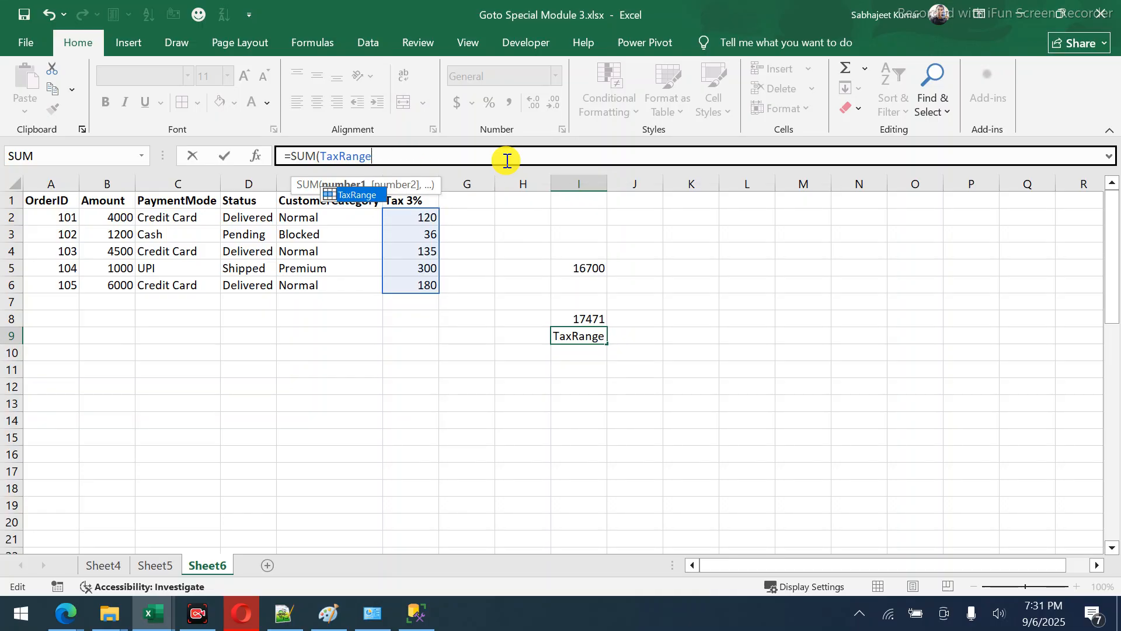
pyautogui.write(')')
pyautogui.press('Return')
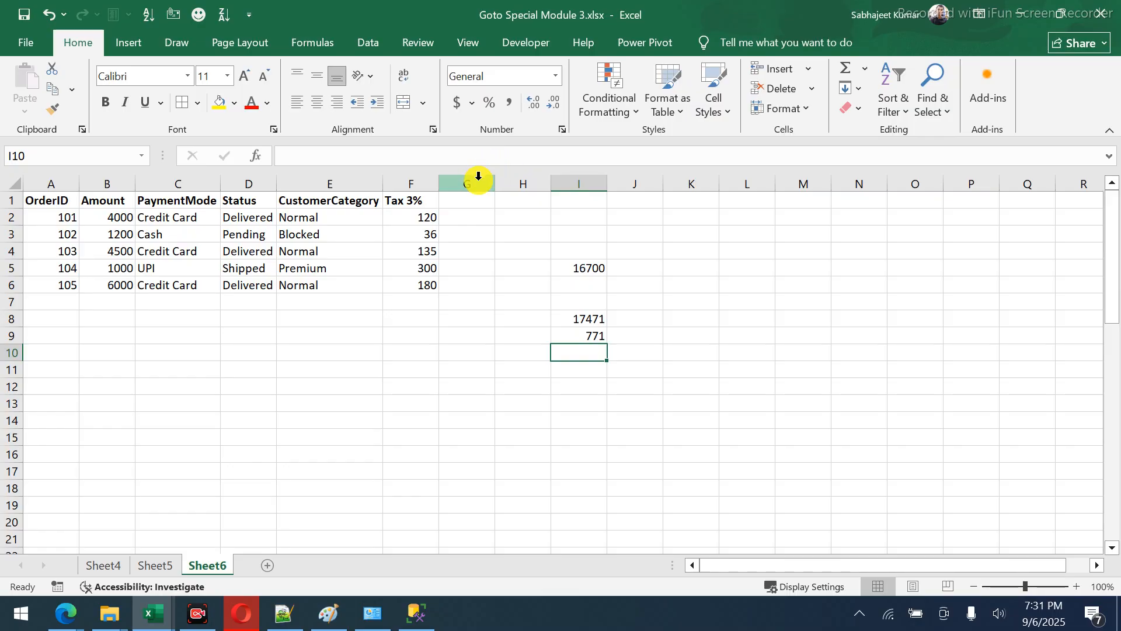
# Enter =SUM(AmountRange) in cell G2 of Sheet5 to total the named range from another sheet.
pyautogui.click(157, 564)
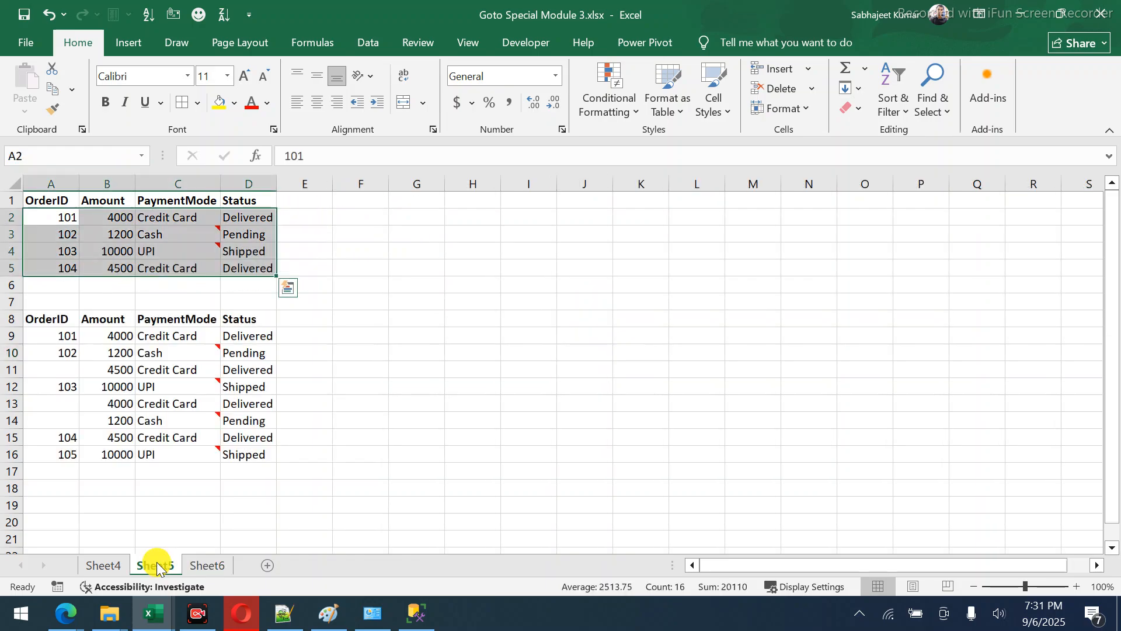
pyautogui.click(413, 218)
pyautogui.write('=sum')
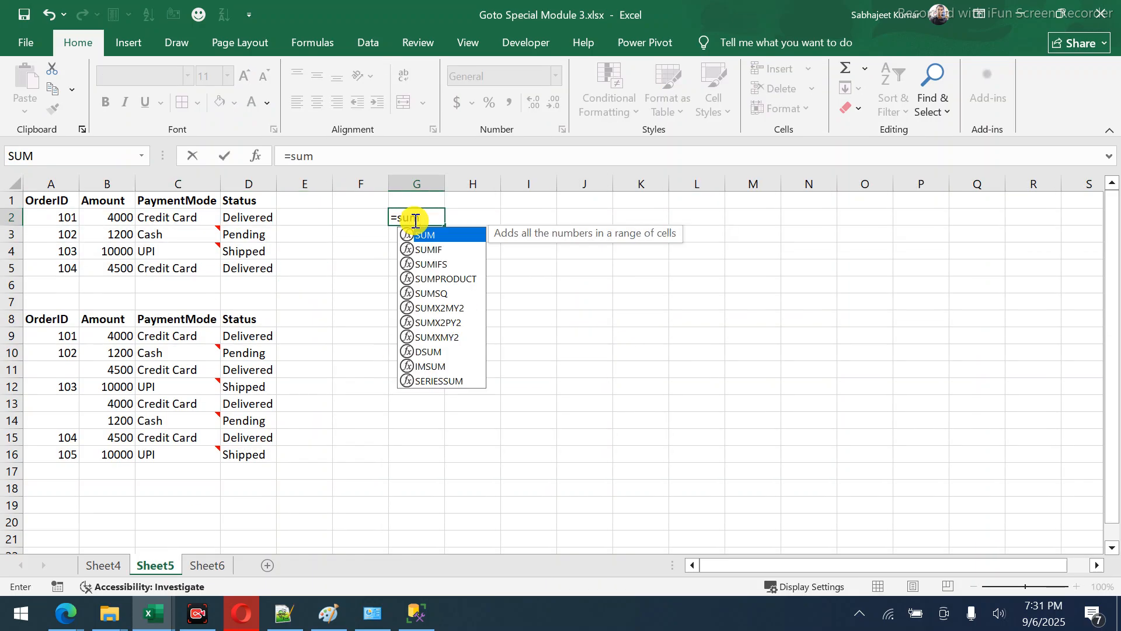
pyautogui.press('Tab')
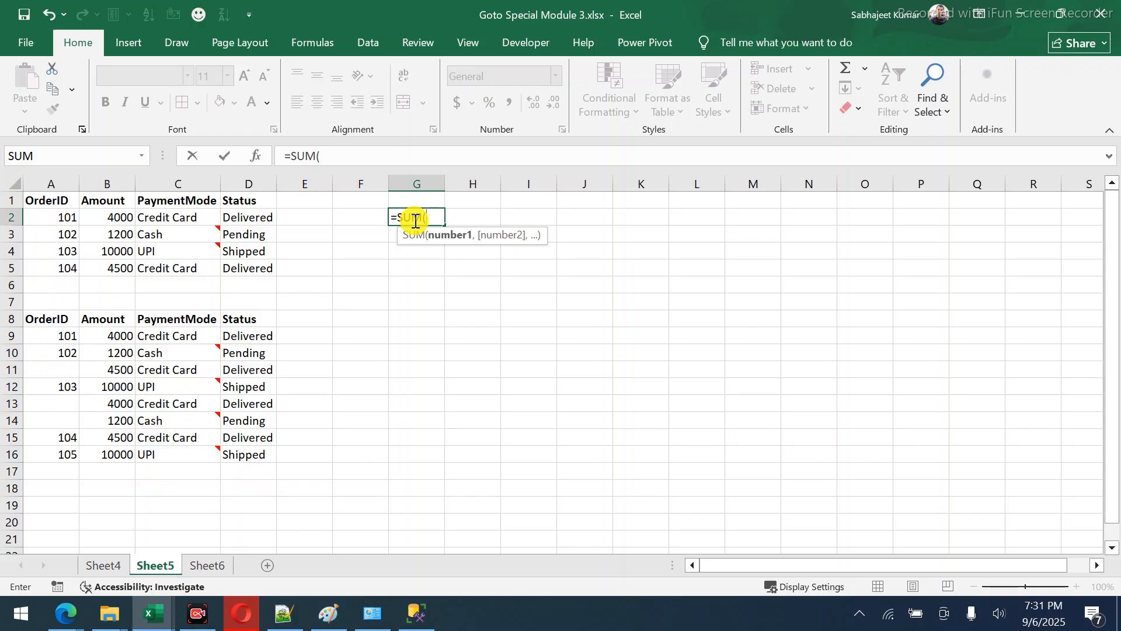
pyautogui.write('amo')
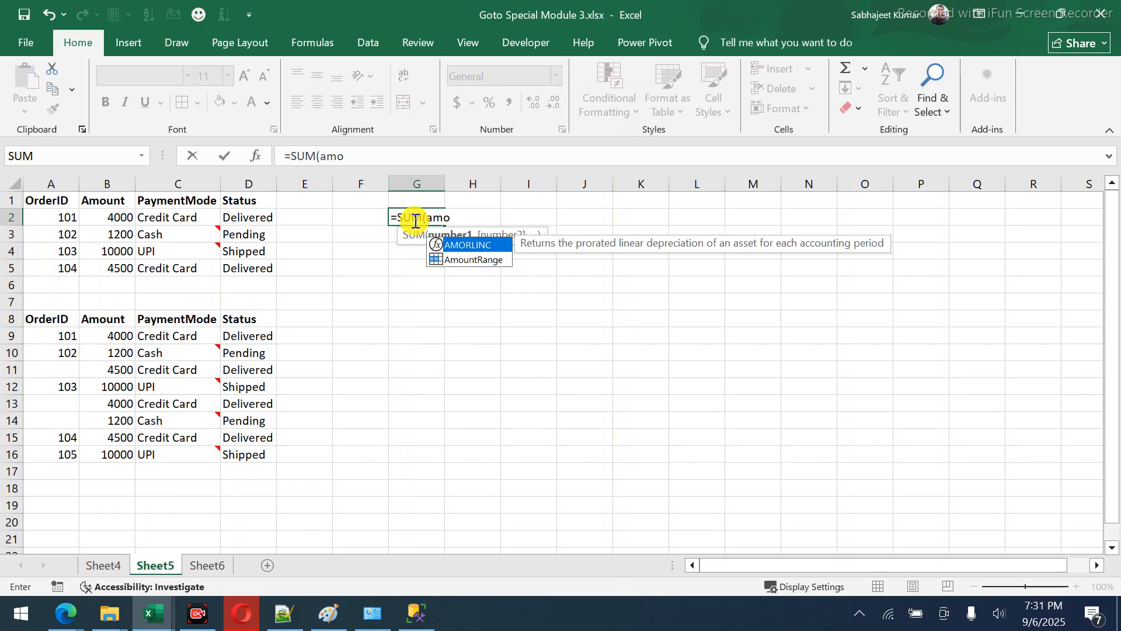
pyautogui.press('Down')
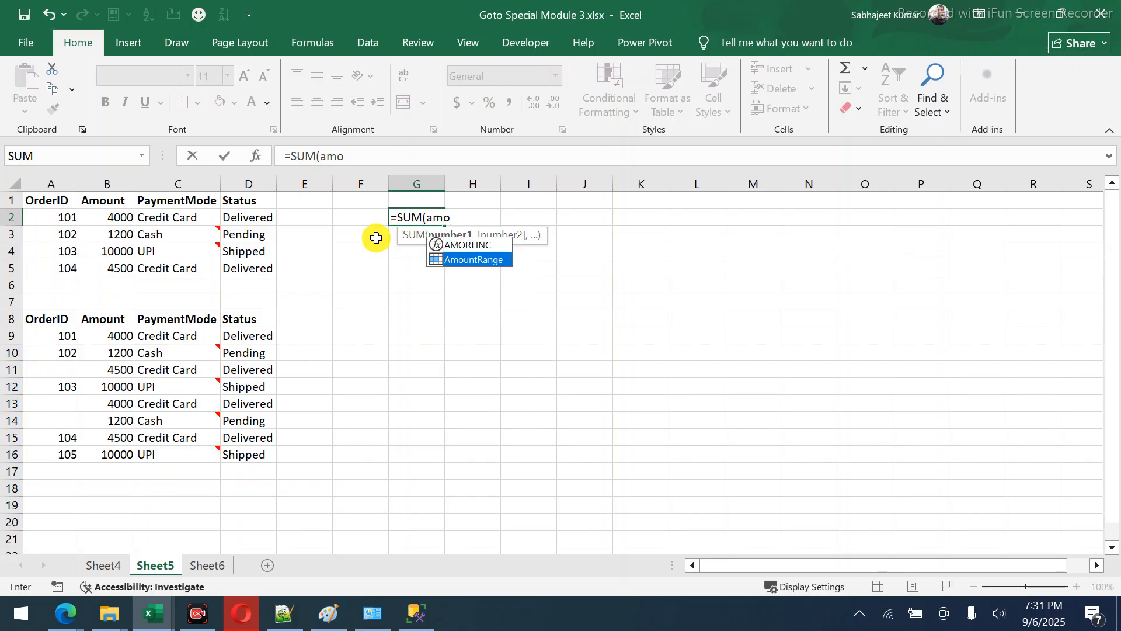
pyautogui.doubleClick(478, 261)
pyautogui.write(')')
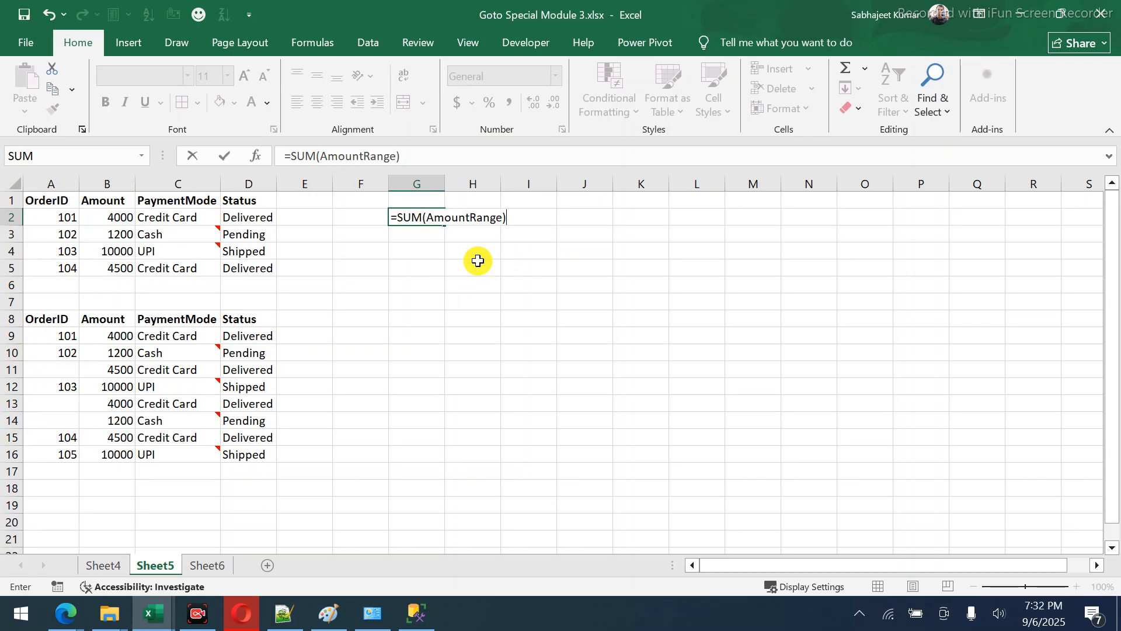
pyautogui.press('Return')
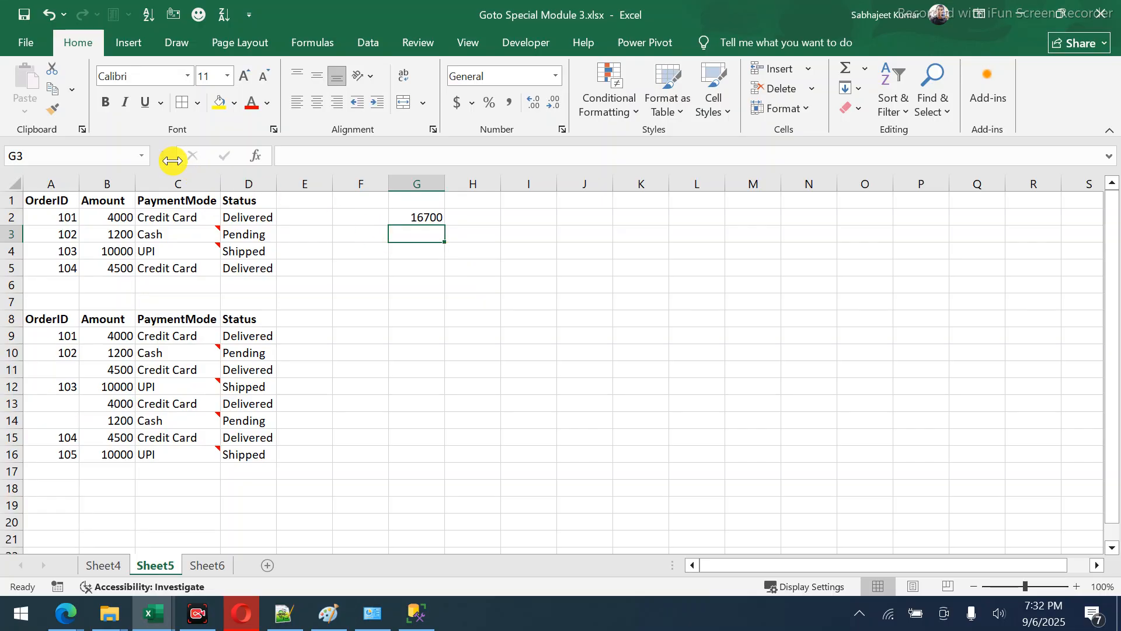
# Review the list of named ranges available from Sheet5 without choosing one.
pyautogui.click(141, 157)
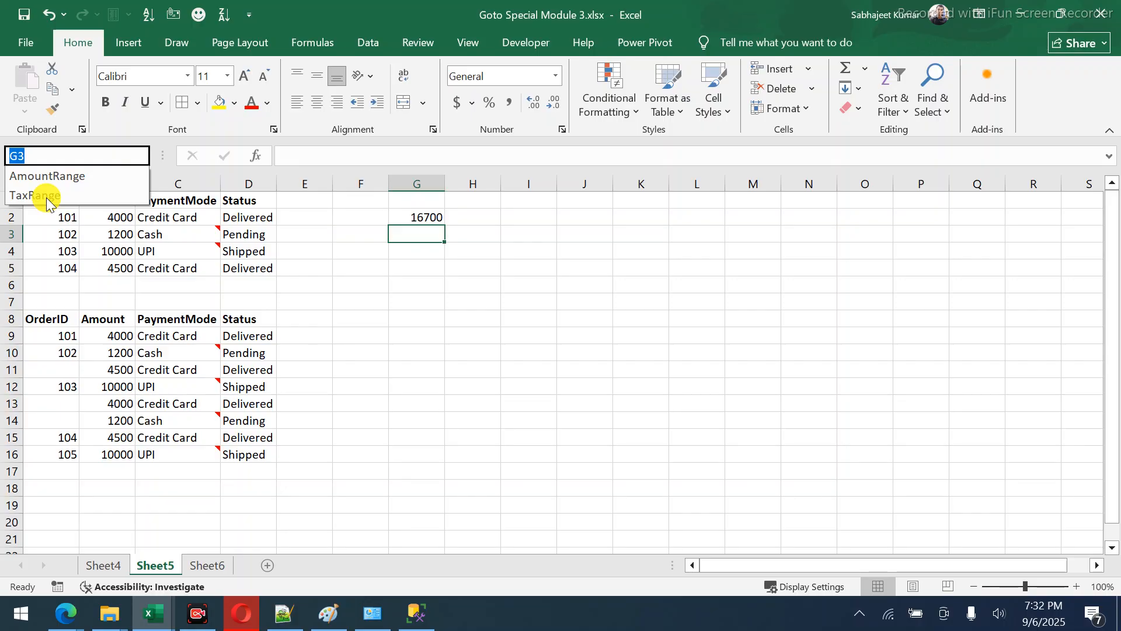
pyautogui.press('Escape')
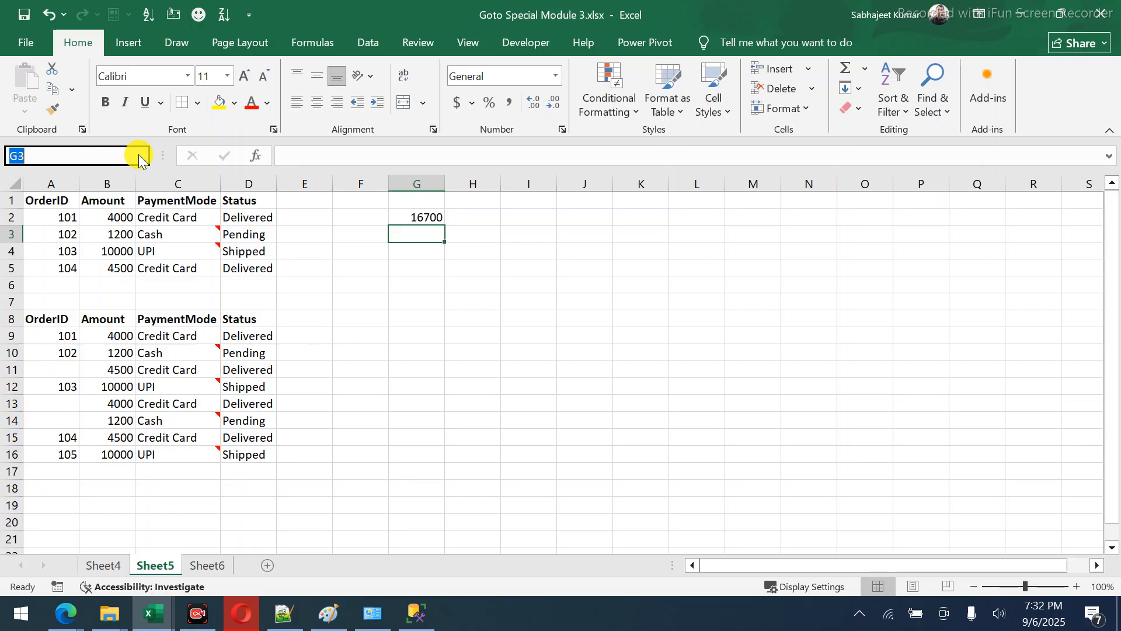
pyautogui.press('BackSpace')
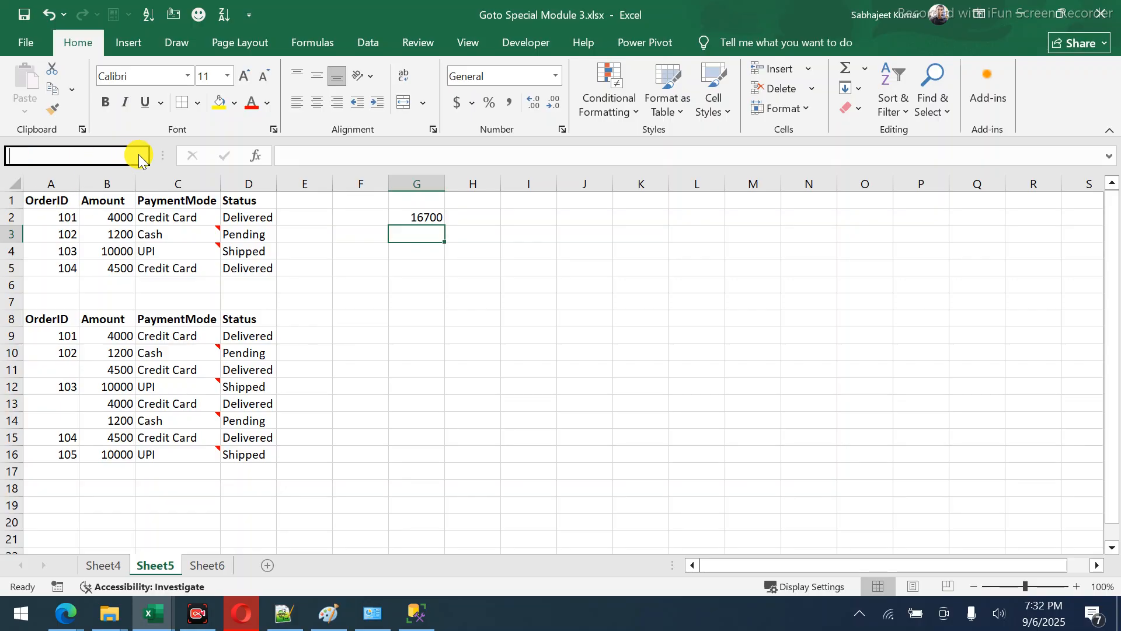
pyautogui.click(288, 256)
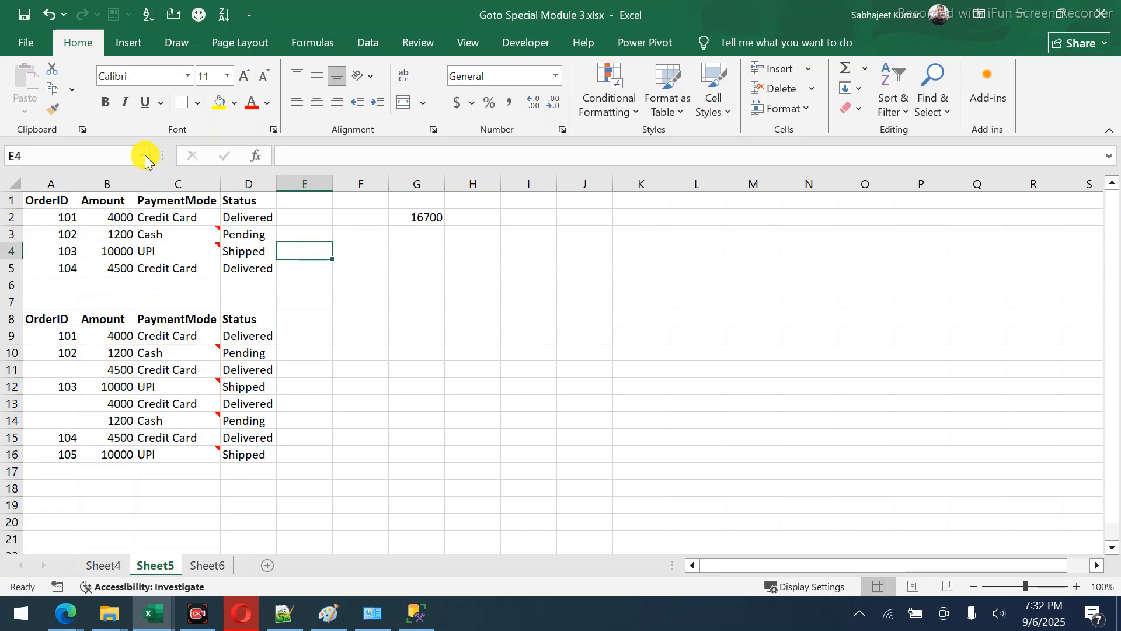
pyautogui.click(145, 155)
pyautogui.press('Escape')
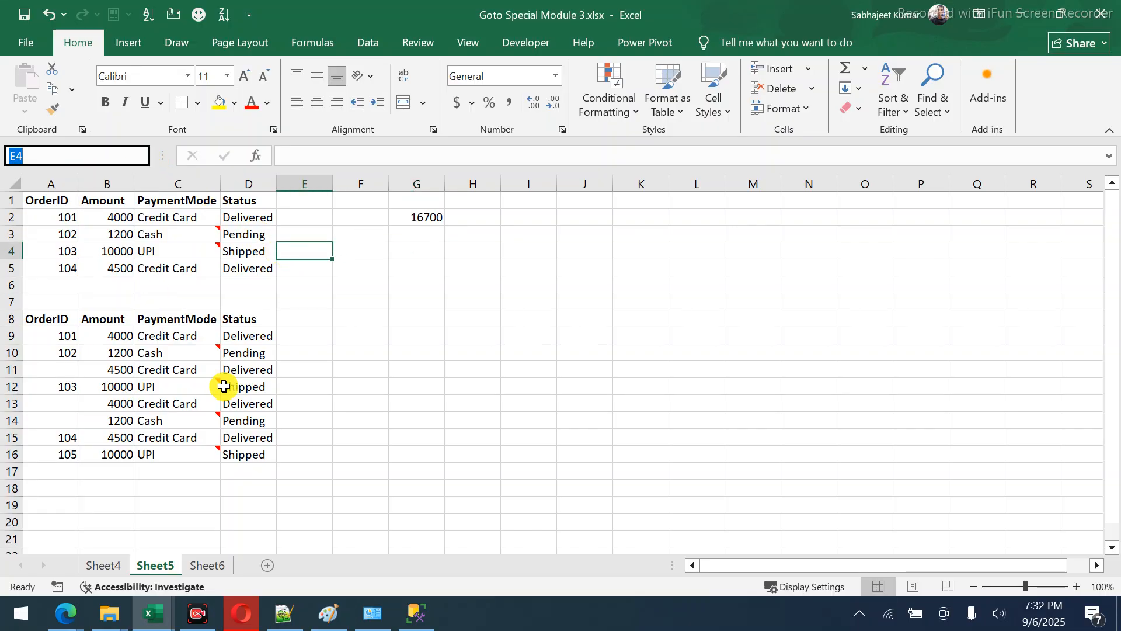
# Return to Sheet6 and try to jump to AmountRange and TaxRange from the list of named ranges.
pyautogui.click(208, 564)
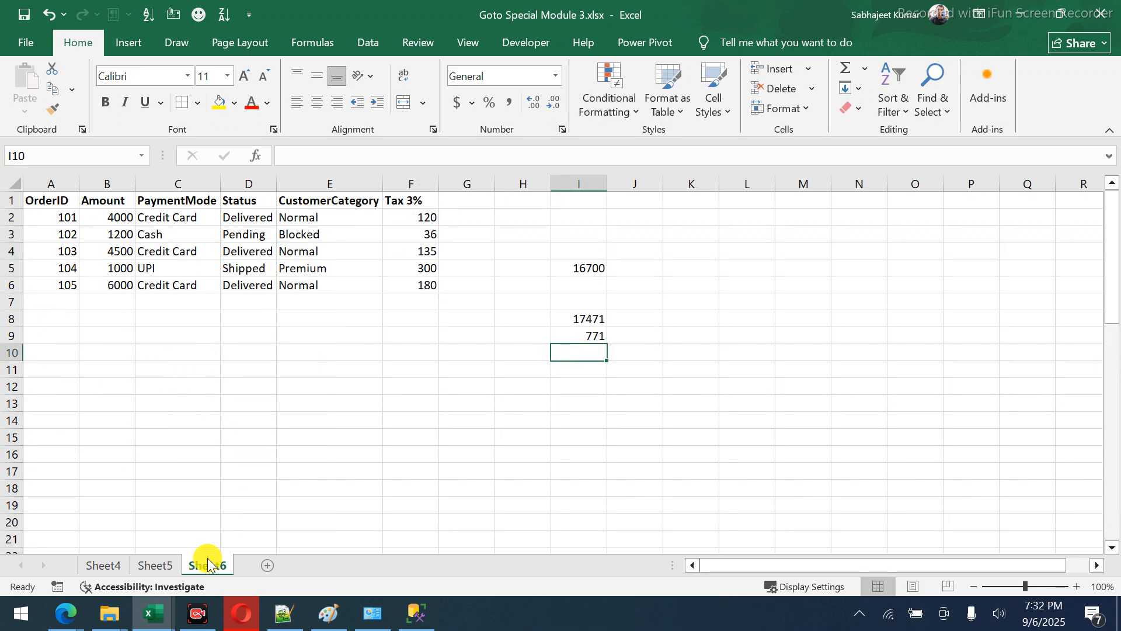
pyautogui.click(313, 409)
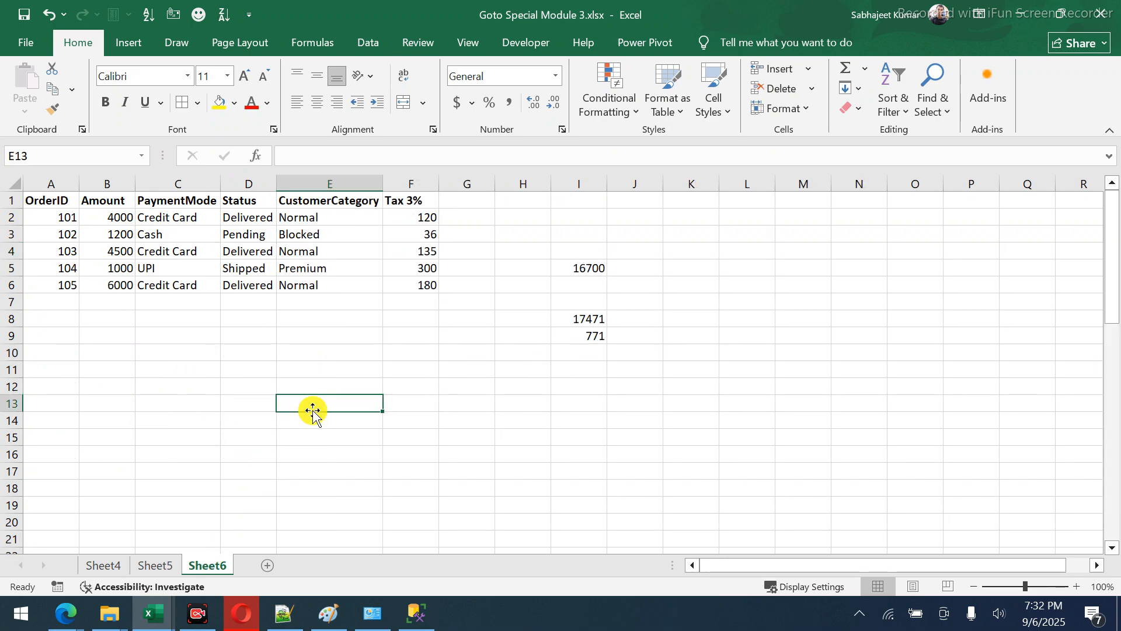
pyautogui.click(141, 156)
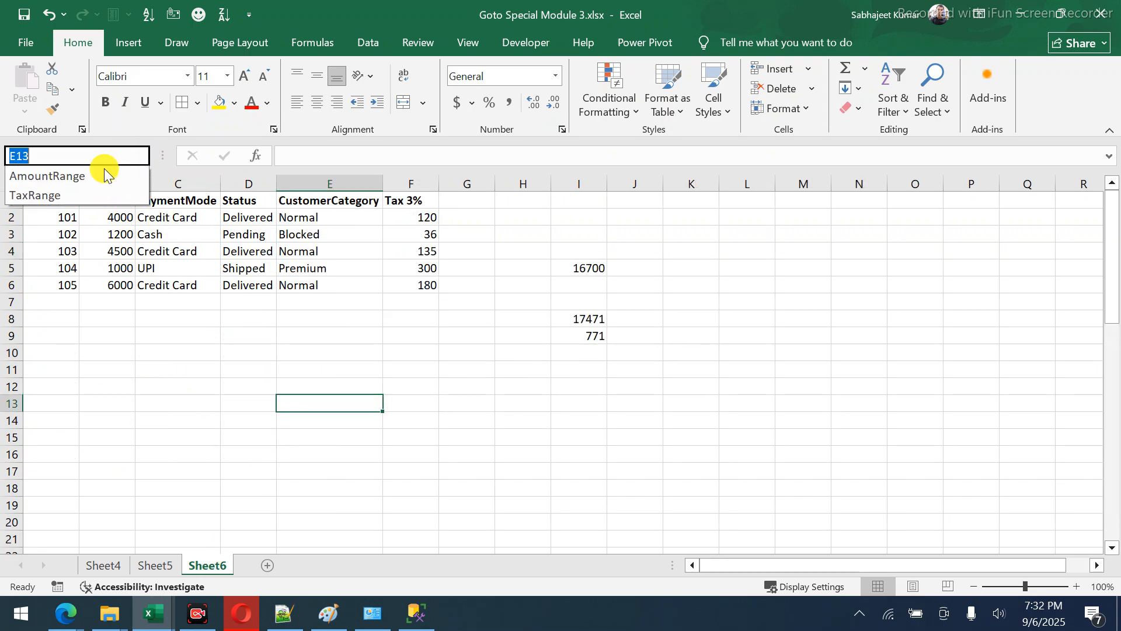
pyautogui.click(66, 175)
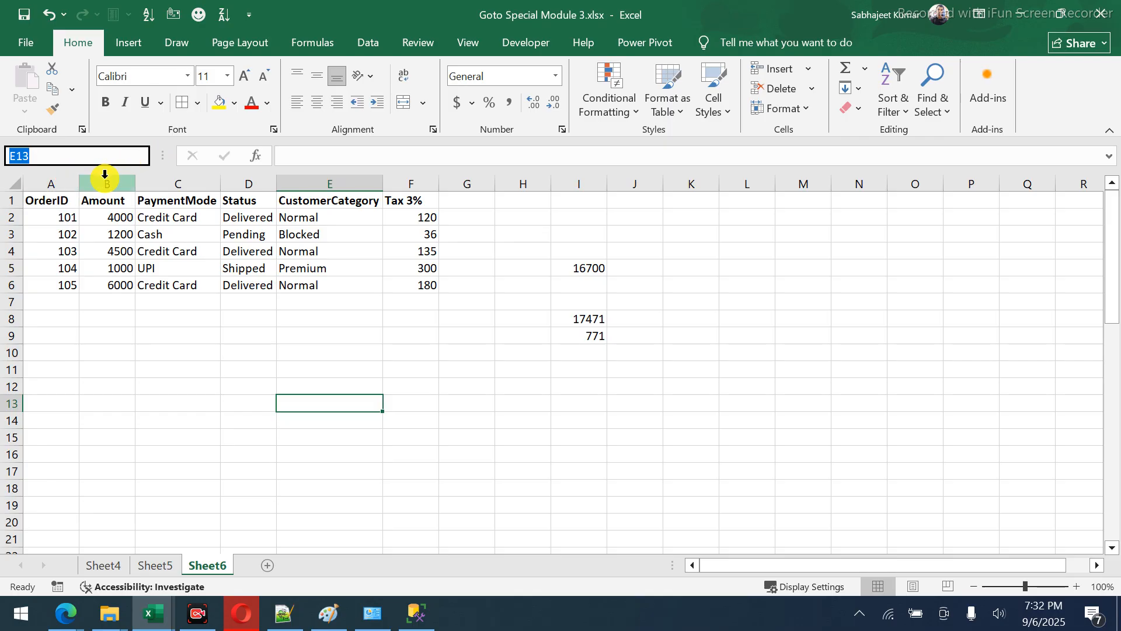
pyautogui.write('Am')
pyautogui.press('BackSpace')
pyautogui.press('BackSpace')
pyautogui.press('Escape')
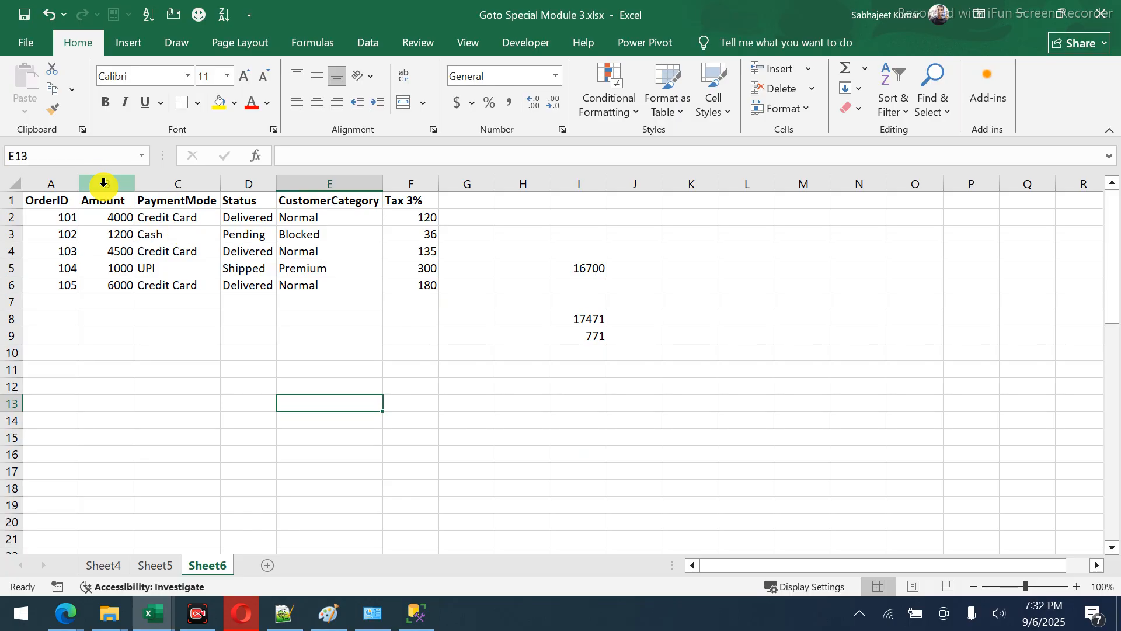
pyautogui.click(142, 156)
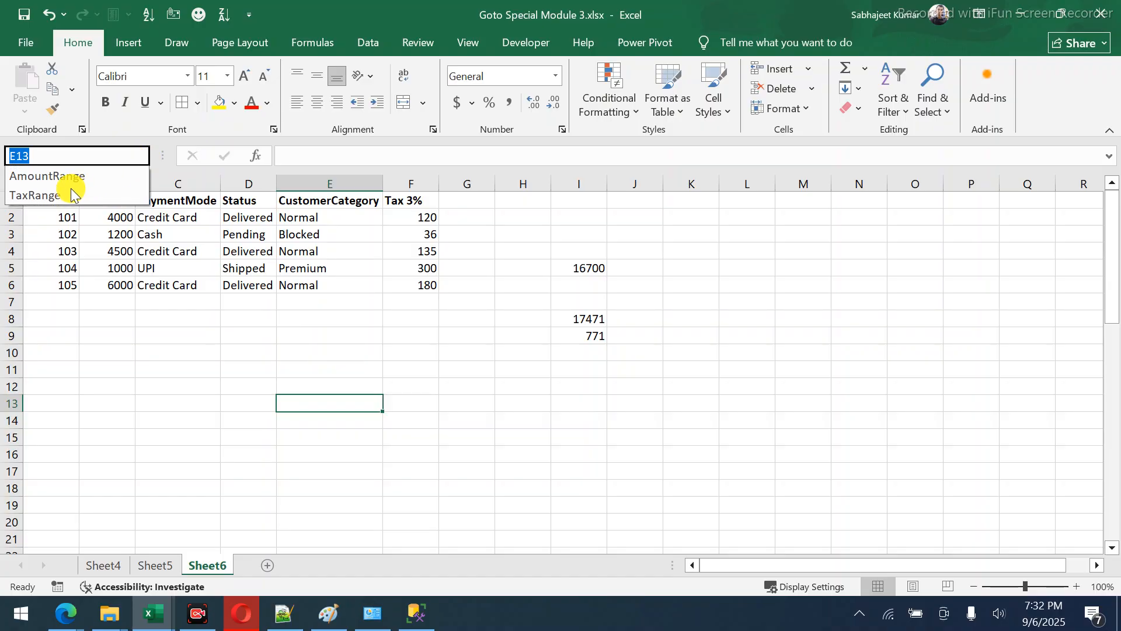
pyautogui.click(50, 195)
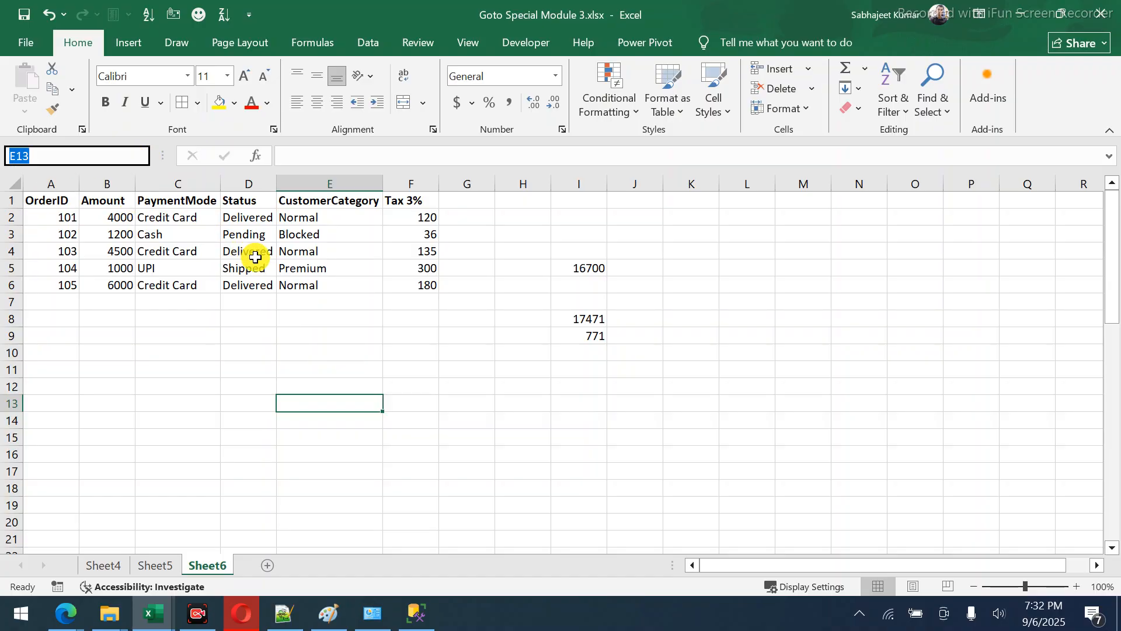
# Select the AmountRange named range on Sheet6 using Go To.
pyautogui.click(302, 309)
pyautogui.hotkey('ctrl', 'g')
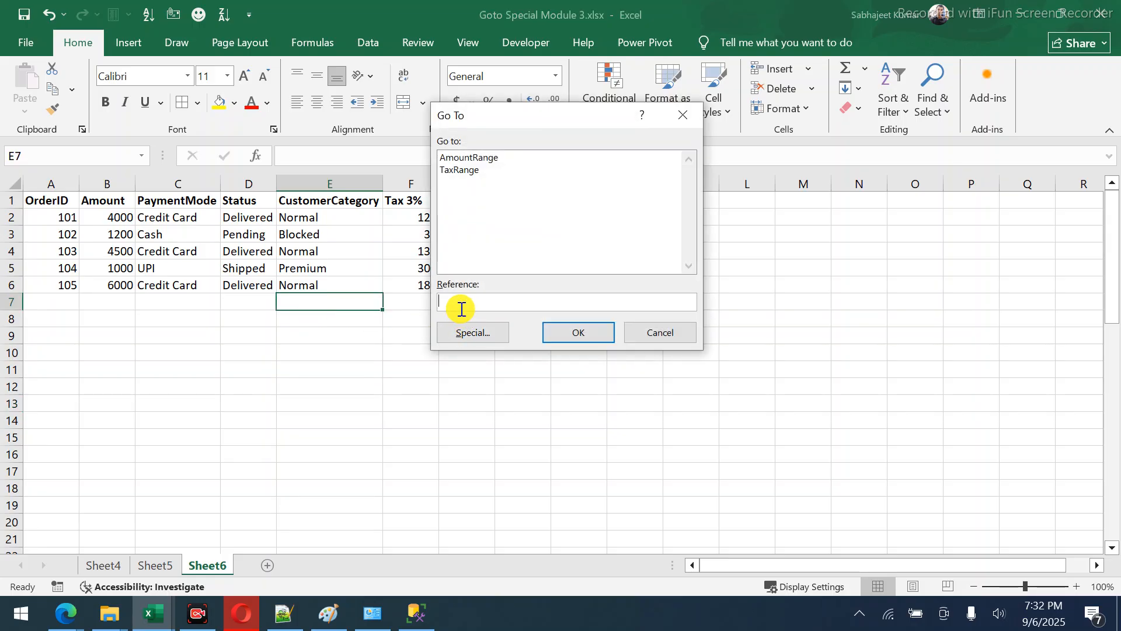
pyautogui.click(469, 157)
pyautogui.moveTo(510, 115); pyautogui.dragTo(615, 159)
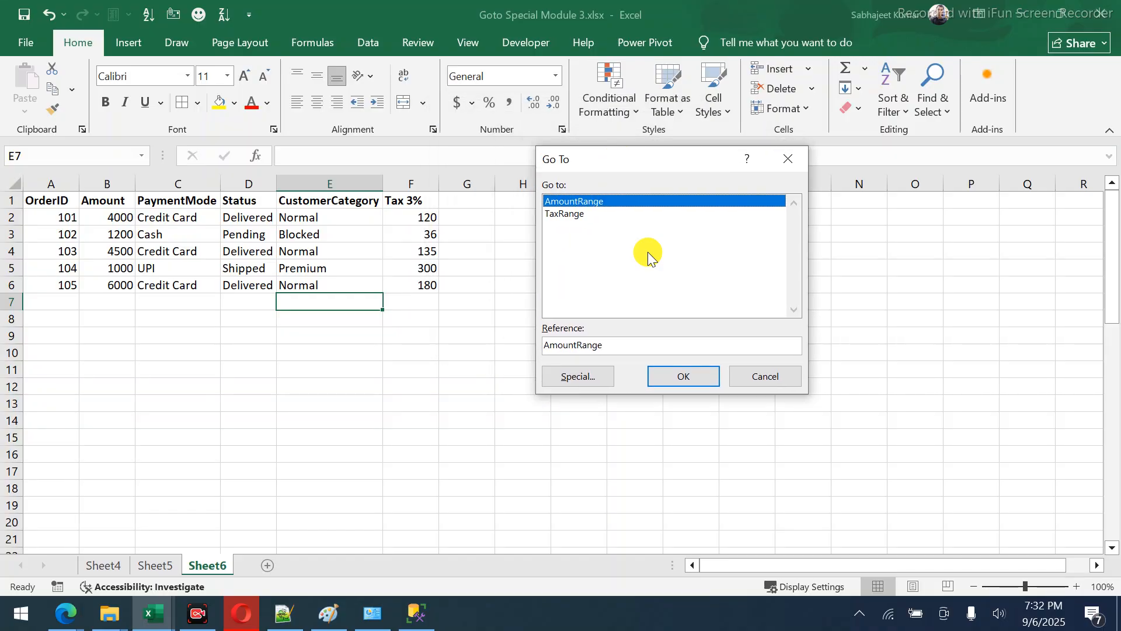
pyautogui.click(677, 374)
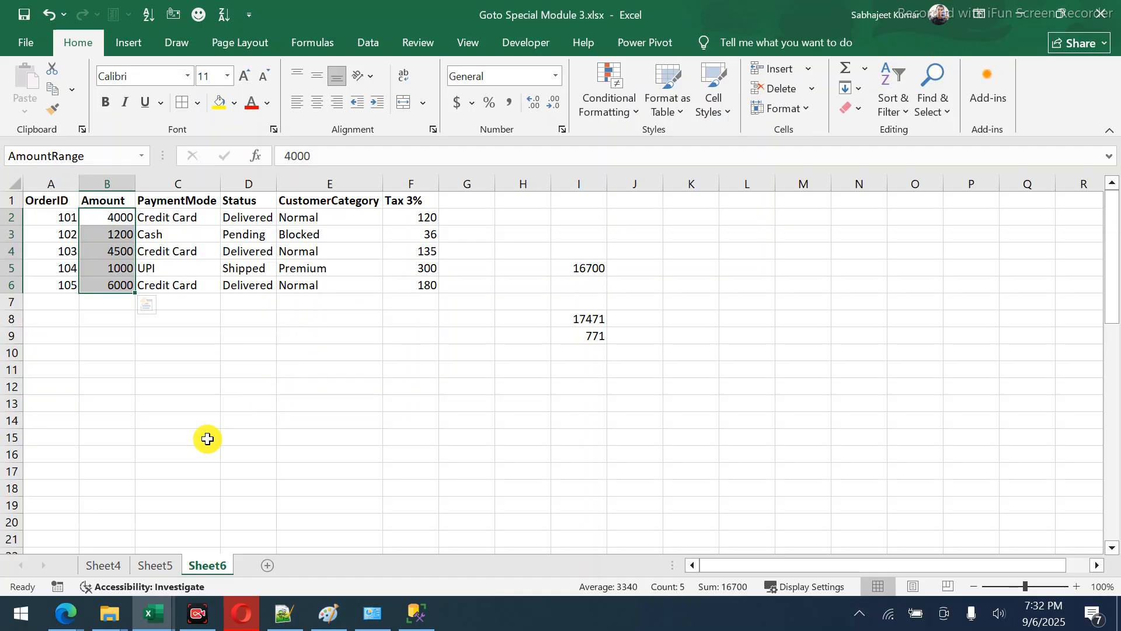
# Check the formula in cell G2 of Sheet5 and return to Sheet6.
pyautogui.click(153, 566)
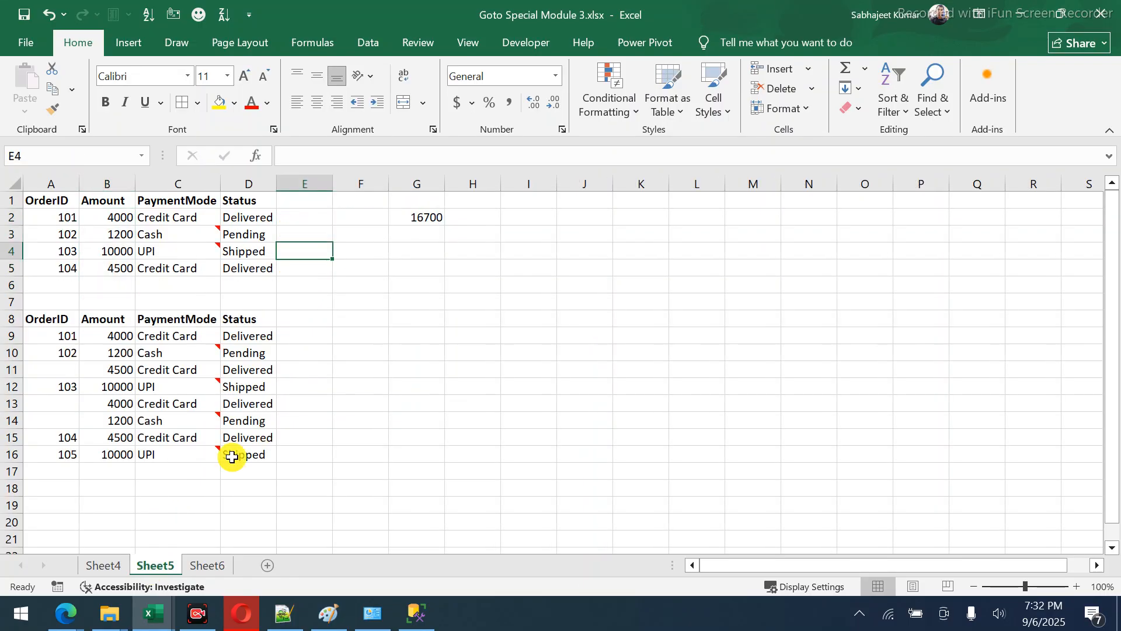
pyautogui.click(414, 222)
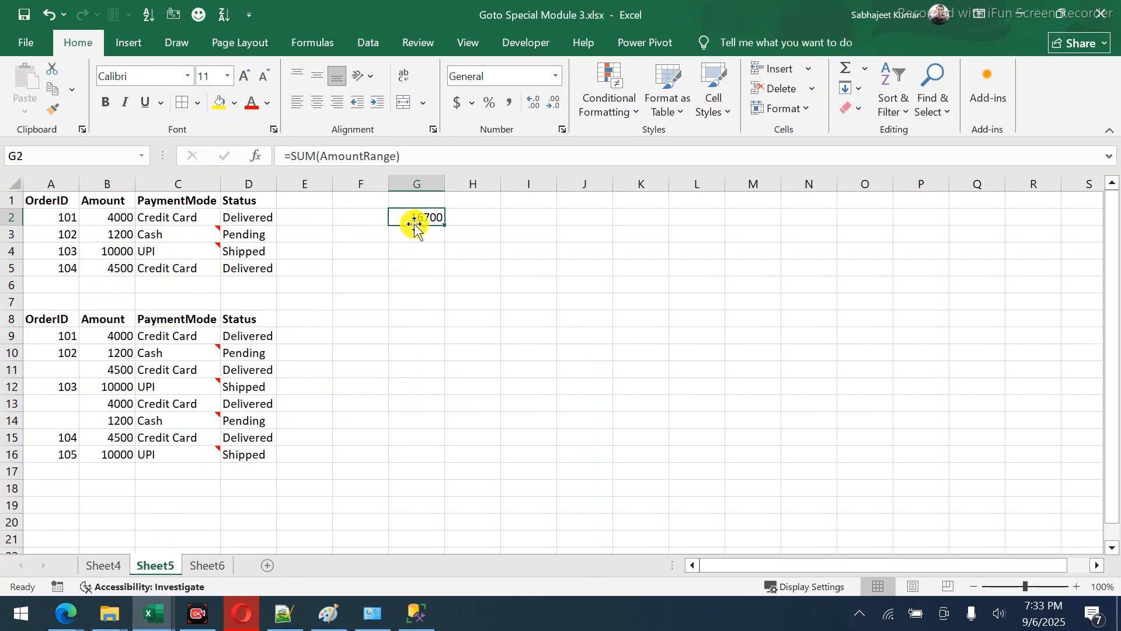
pyautogui.click(201, 568)
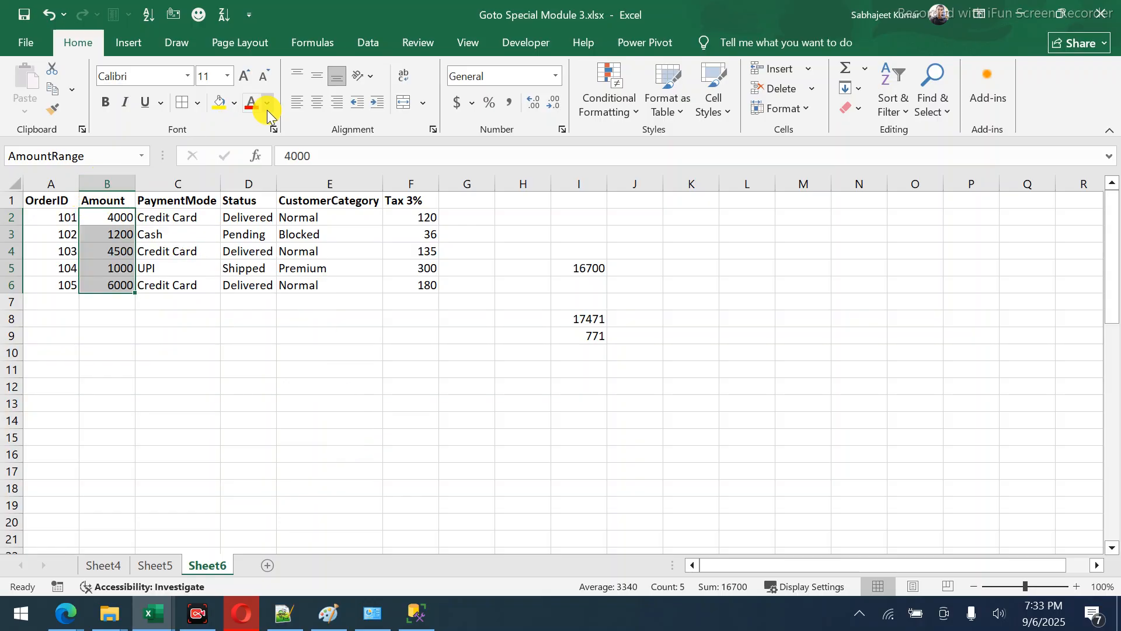
# Enter the shortcut note "CTRL + F3" in cell I1 and "Name Manager" in cell J1 of Sheet6.
pyautogui.click(317, 47)
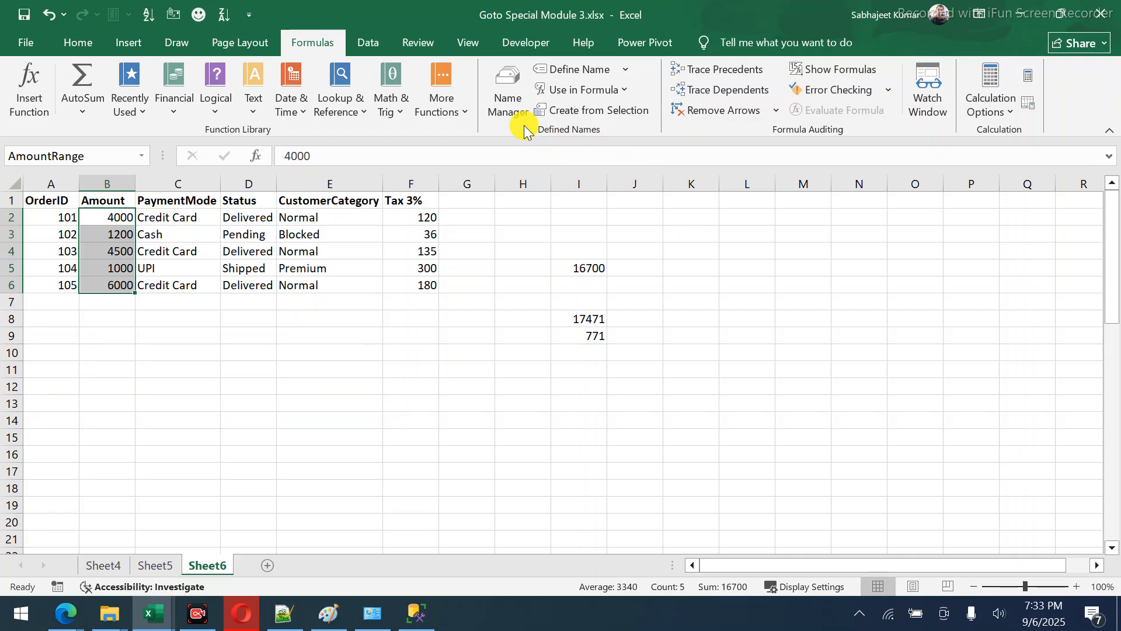
pyautogui.click(565, 205)
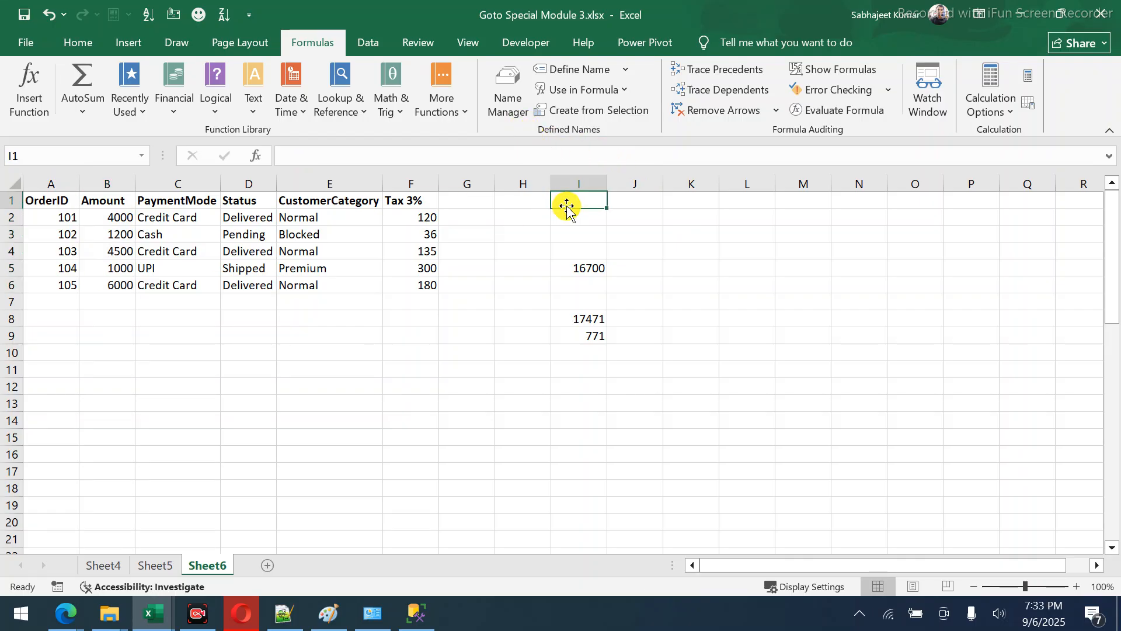
pyautogui.write('CTRL + F3')
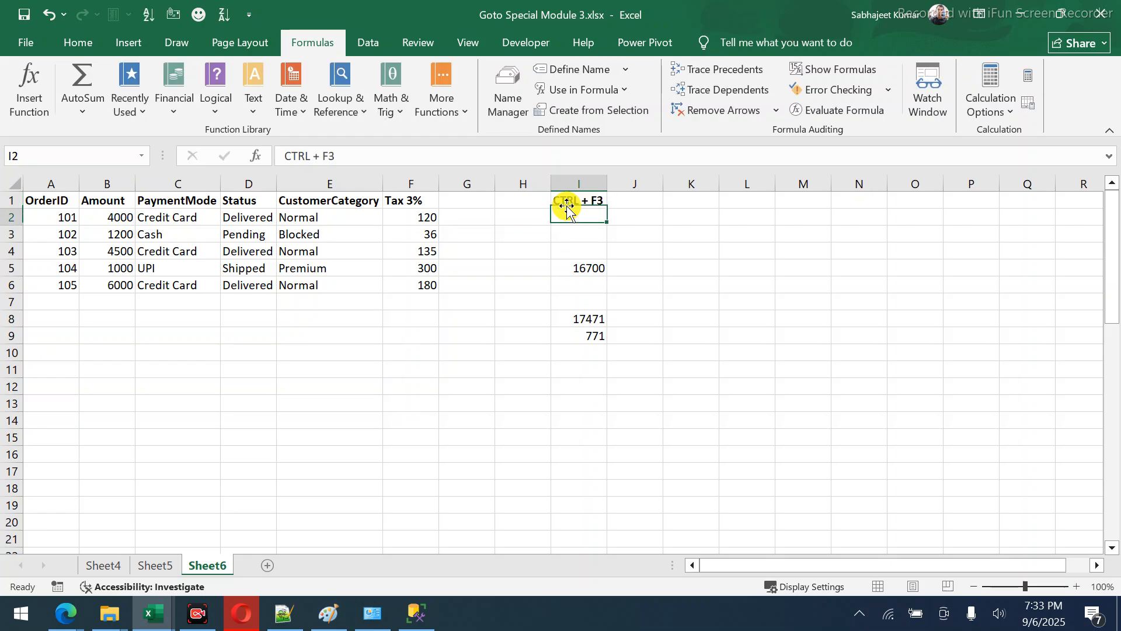
pyautogui.press('Tab')
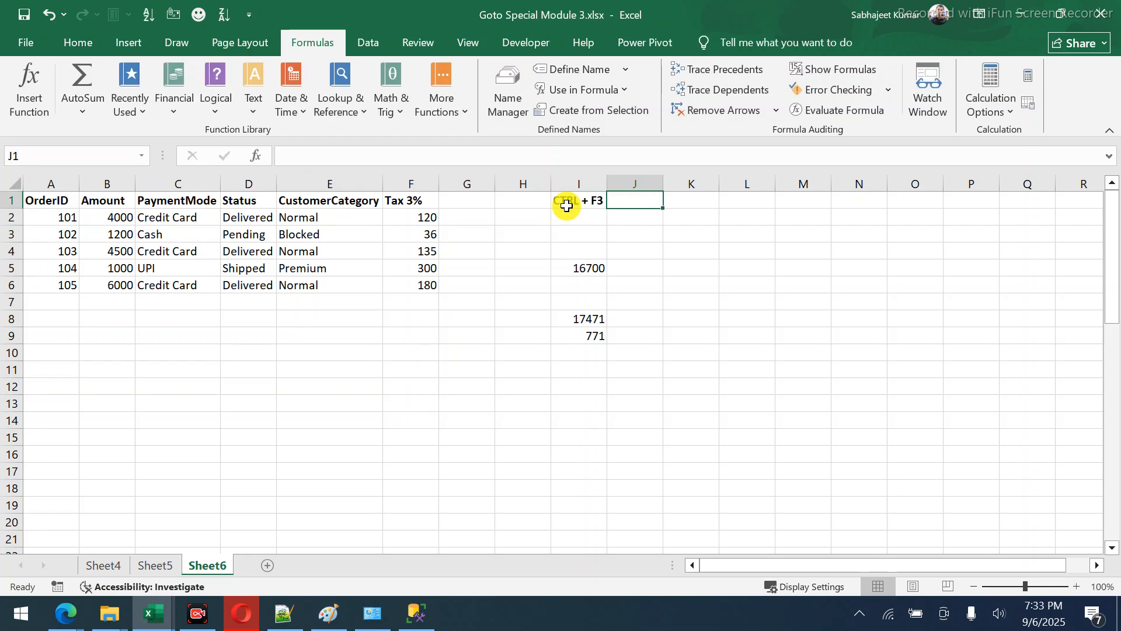
pyautogui.write('Name Manager')
pyautogui.press('Return')
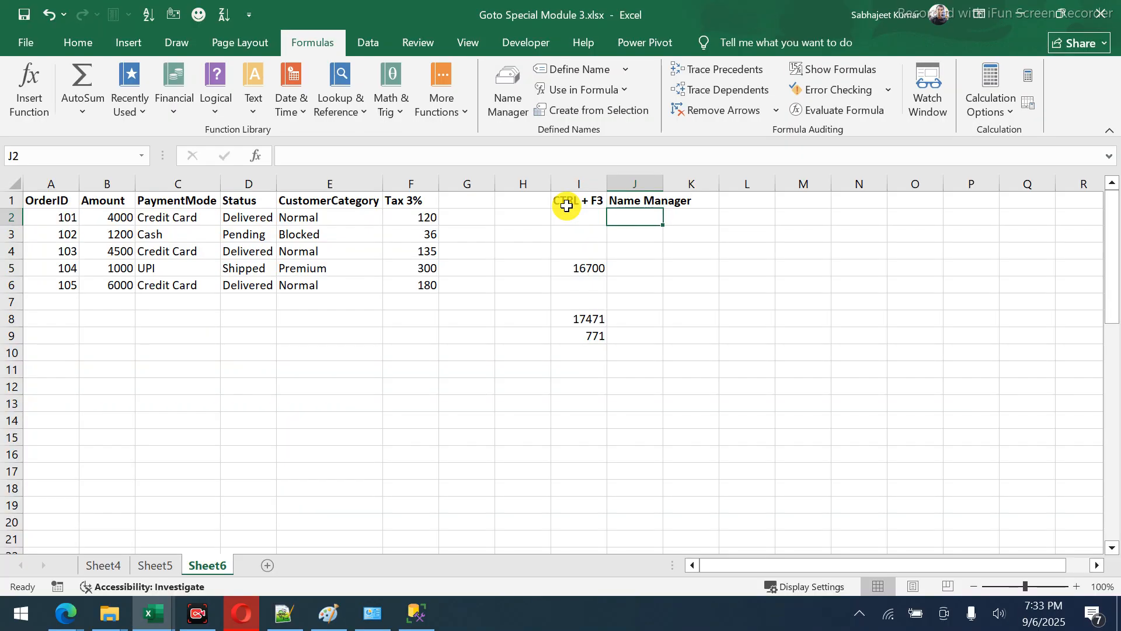
# Remove the bold formatting from the Name Manager text in cell J1 and make it italic.
pyautogui.press('Up')
pyautogui.hotkey('ctrl', 'b')
pyautogui.hotkey('ctrl', 'i')
pyautogui.click(257, 367)
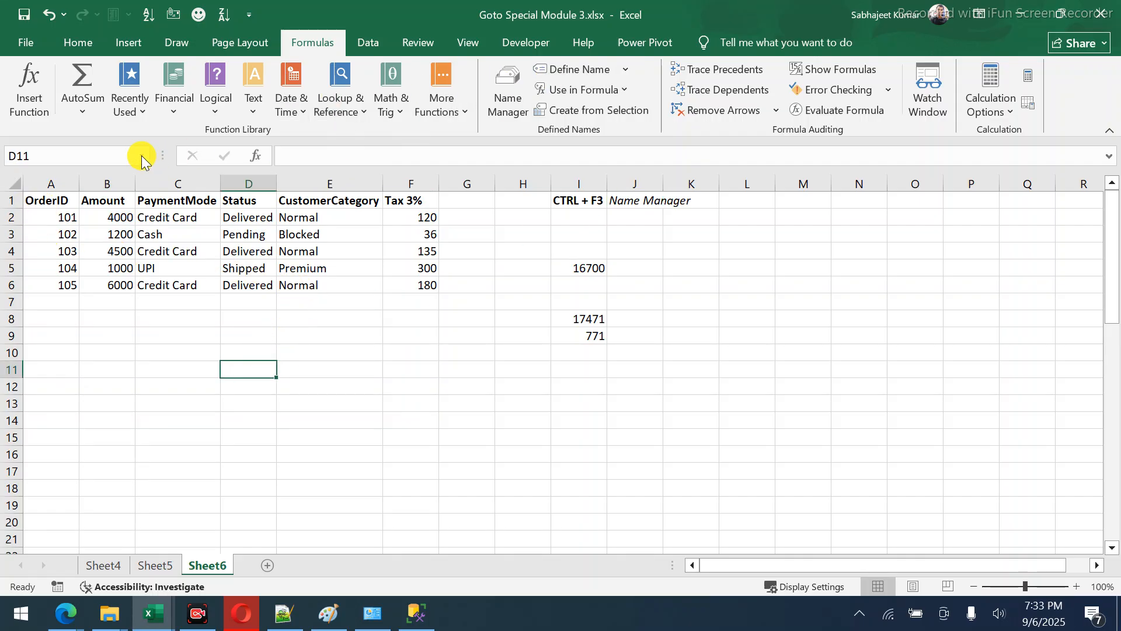
# Select the AmountRange cells on Sheet6 by their defined name.
pyautogui.click(141, 156)
pyautogui.press('Escape')
pyautogui.click(82, 178)
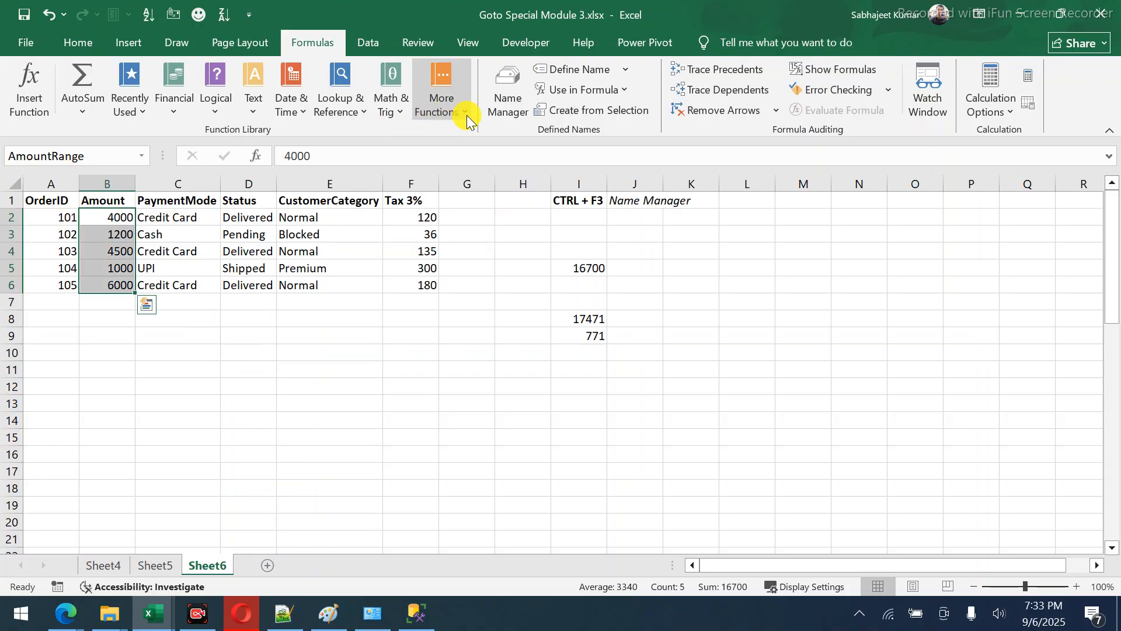
# Review the defined names in the Name Manager and delete the AmountRange name.
pyautogui.click(503, 104)
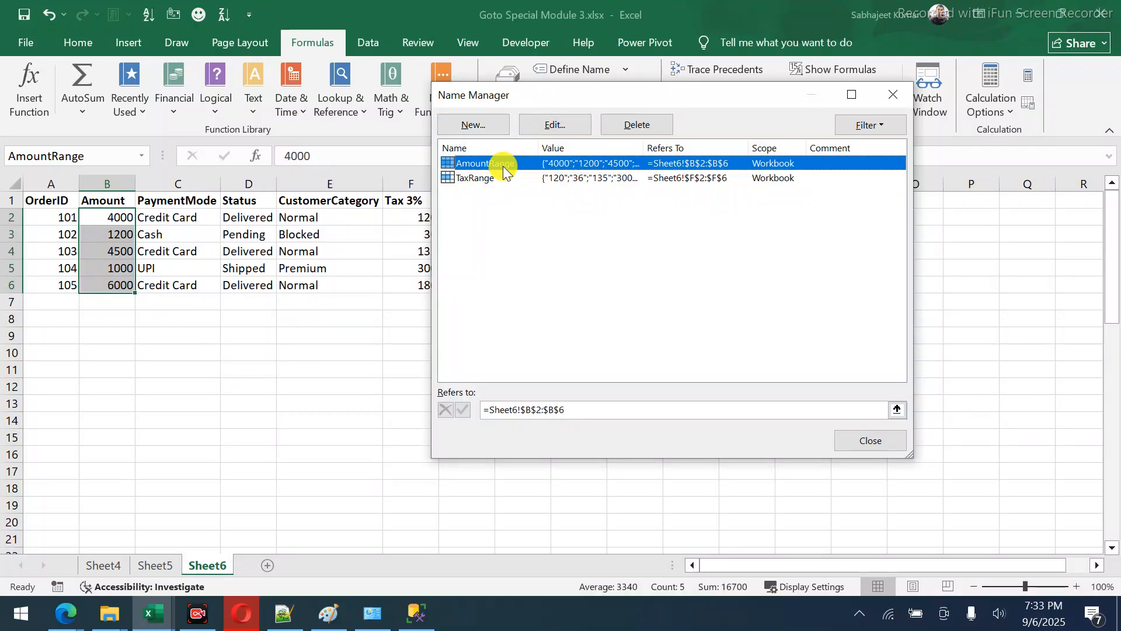
pyautogui.click(478, 176)
pyautogui.click(478, 162)
pyautogui.click(477, 177)
pyautogui.click(477, 163)
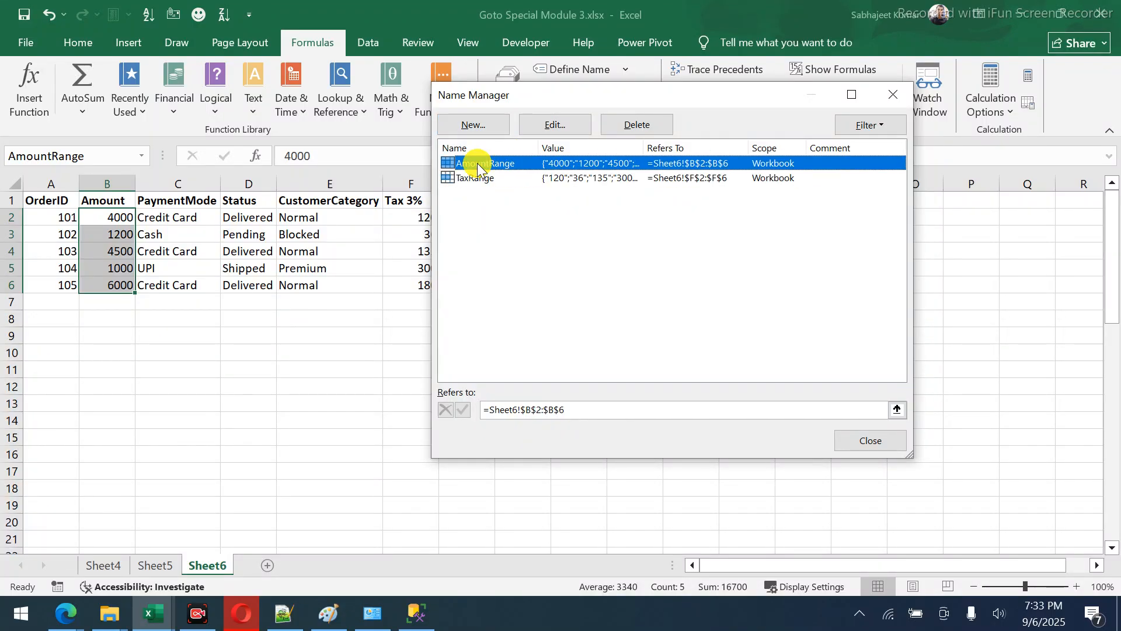
pyautogui.click(632, 126)
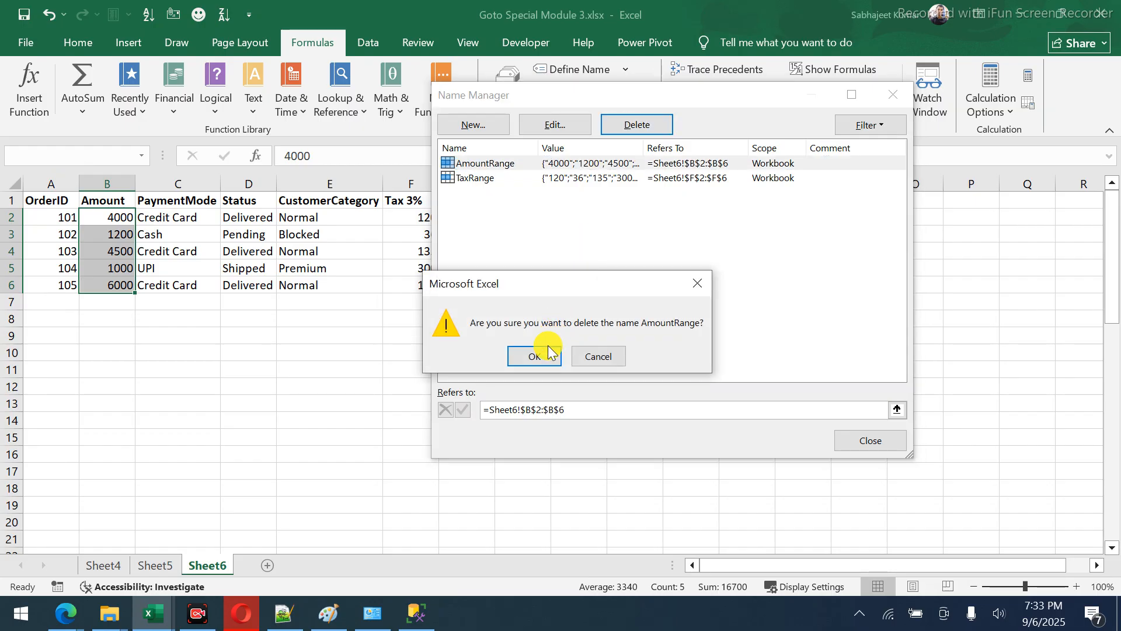
pyautogui.click(540, 362)
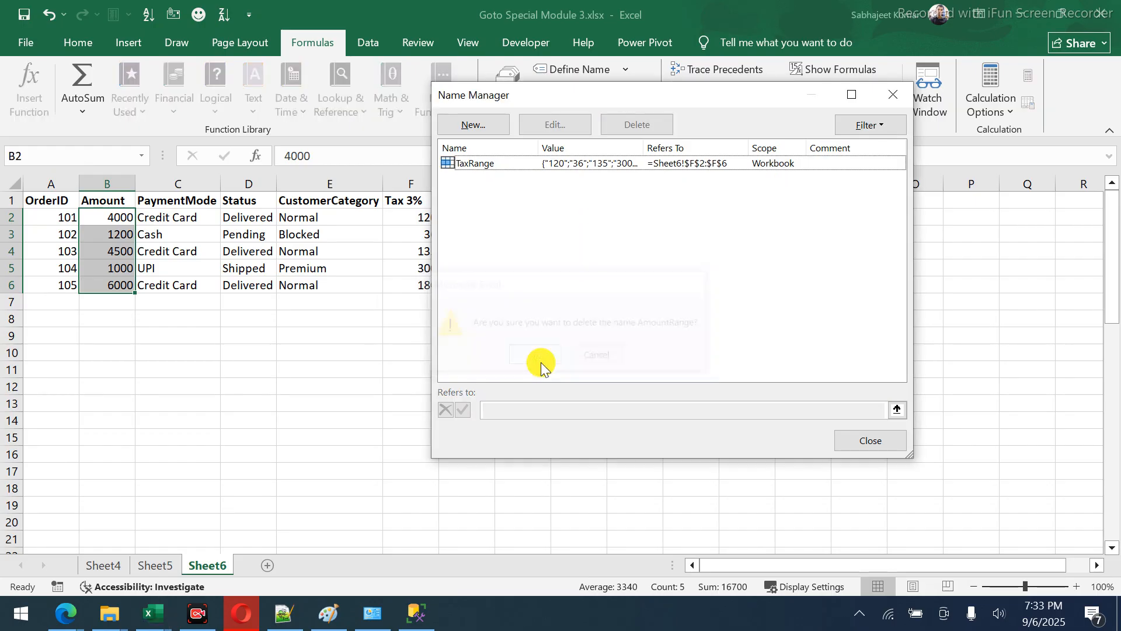
# Delete the TaxRange name as well and close the Name Manager.
pyautogui.click(501, 162)
pyautogui.click(635, 124)
pyautogui.click(536, 353)
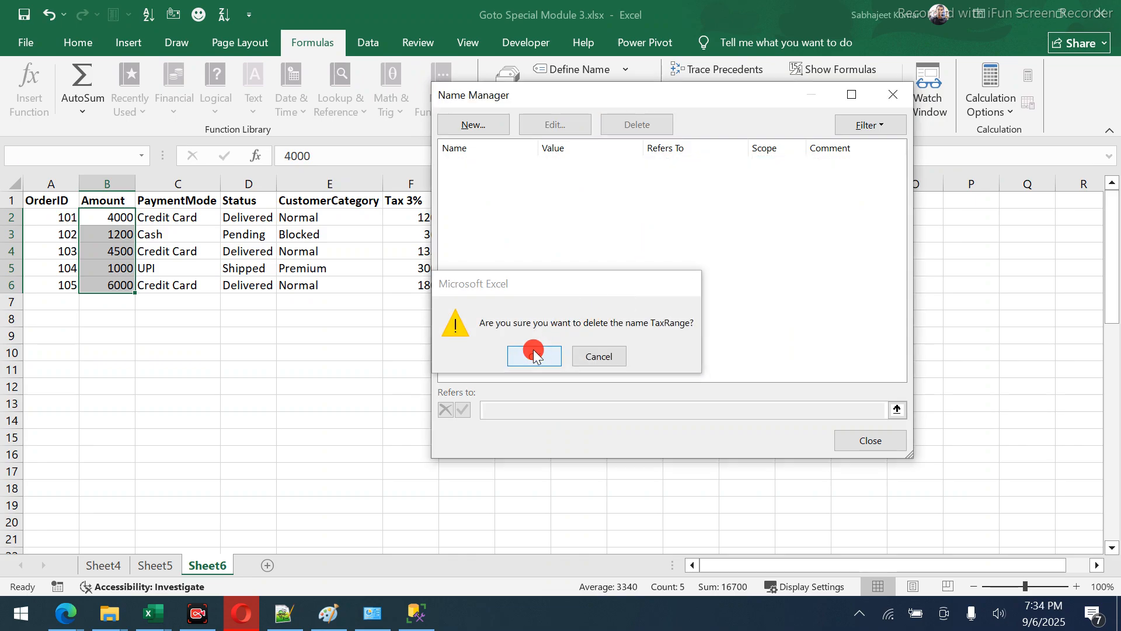
pyautogui.click(848, 444)
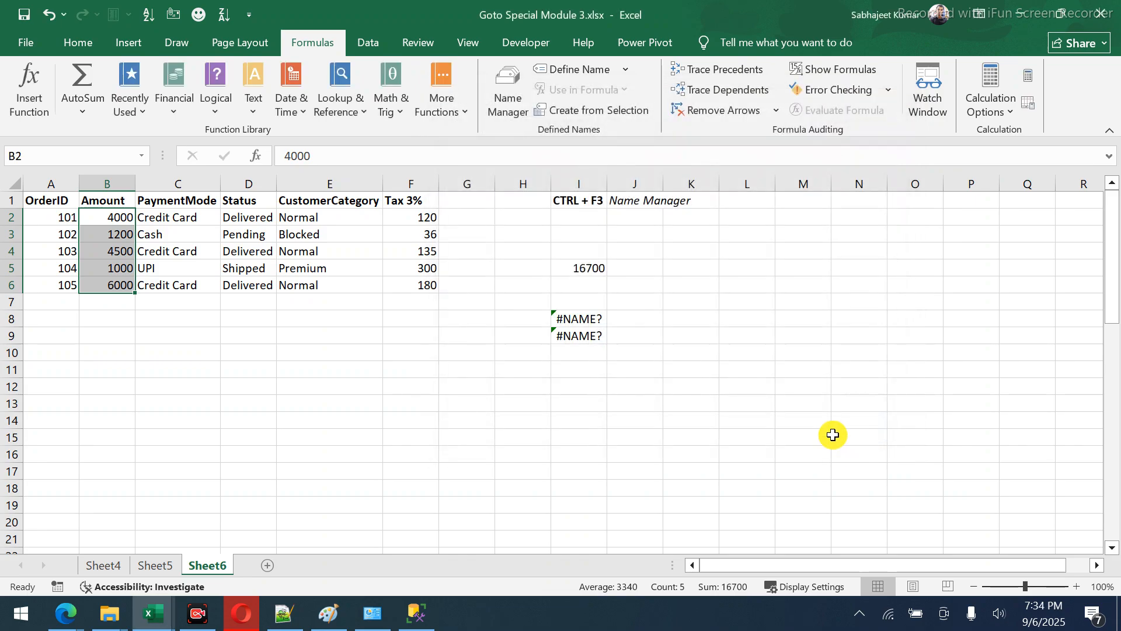
# Check the formula in cell I8 of Sheet6 without changing it.
pyautogui.click(580, 317)
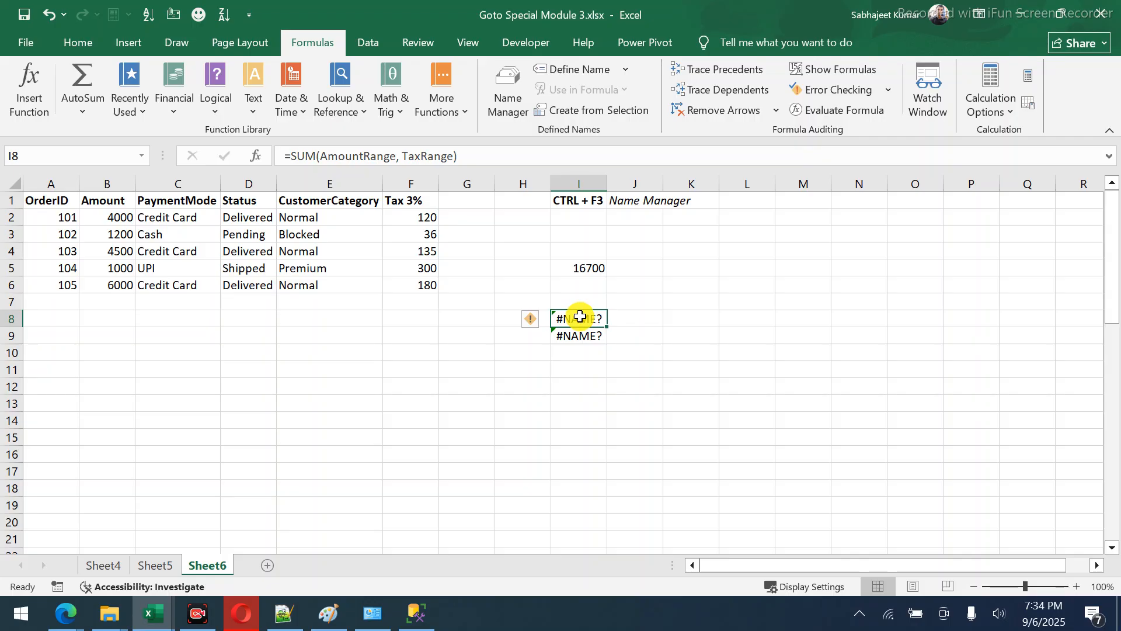
pyautogui.click(579, 161)
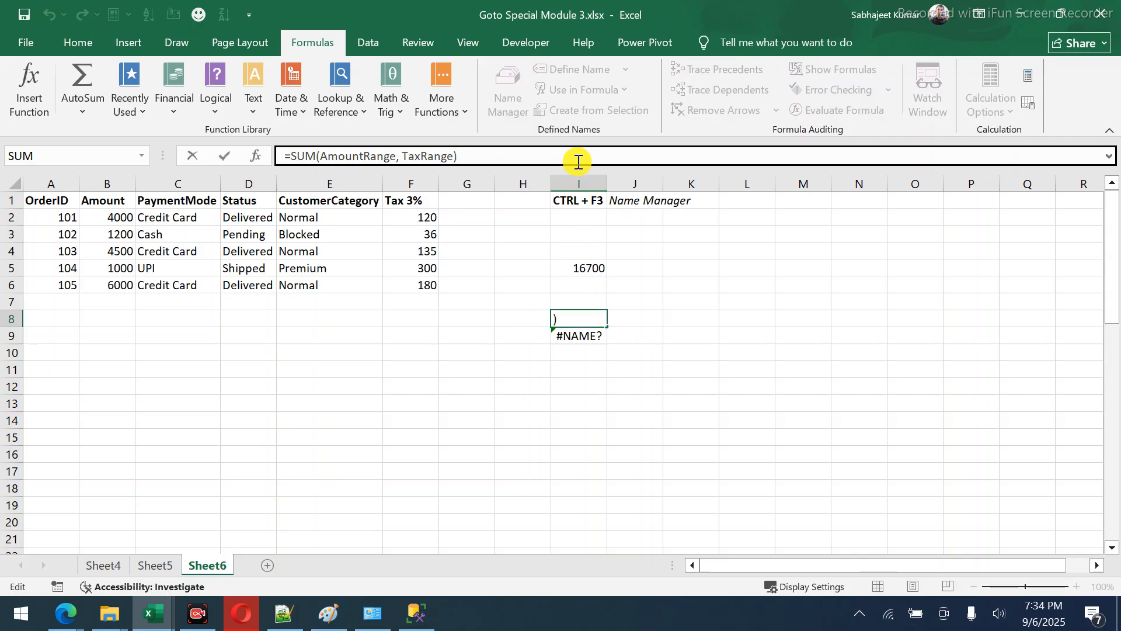
pyautogui.press('Escape')
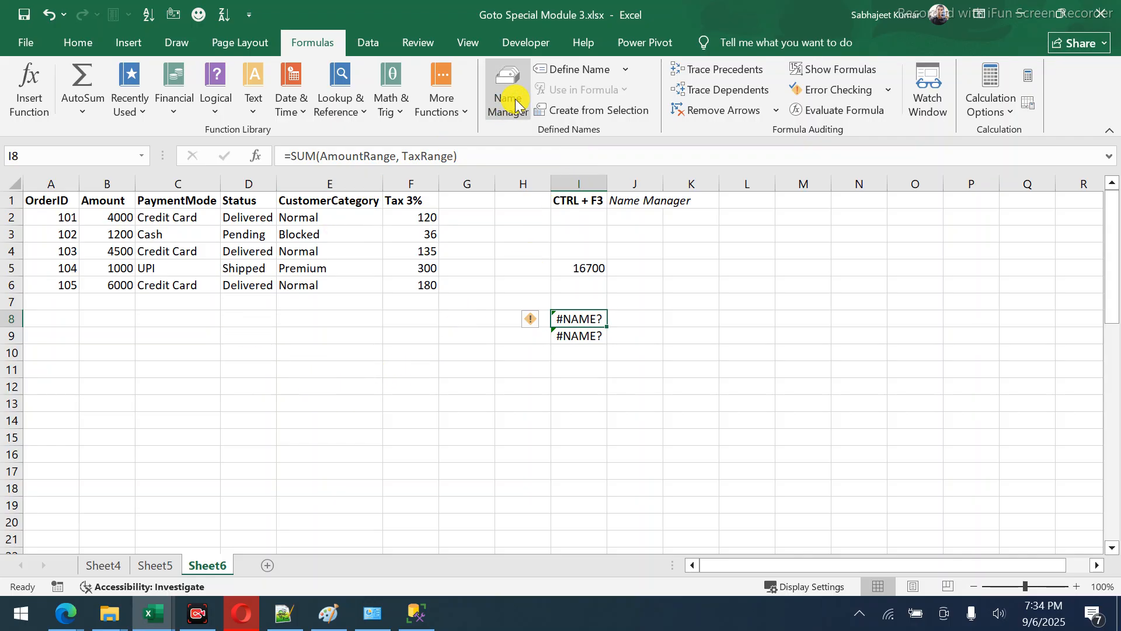
# Select the amounts in B2:B6 and open the Name Manager, placing it clear of the data.
pyautogui.moveTo(116, 217); pyautogui.dragTo(116, 286)
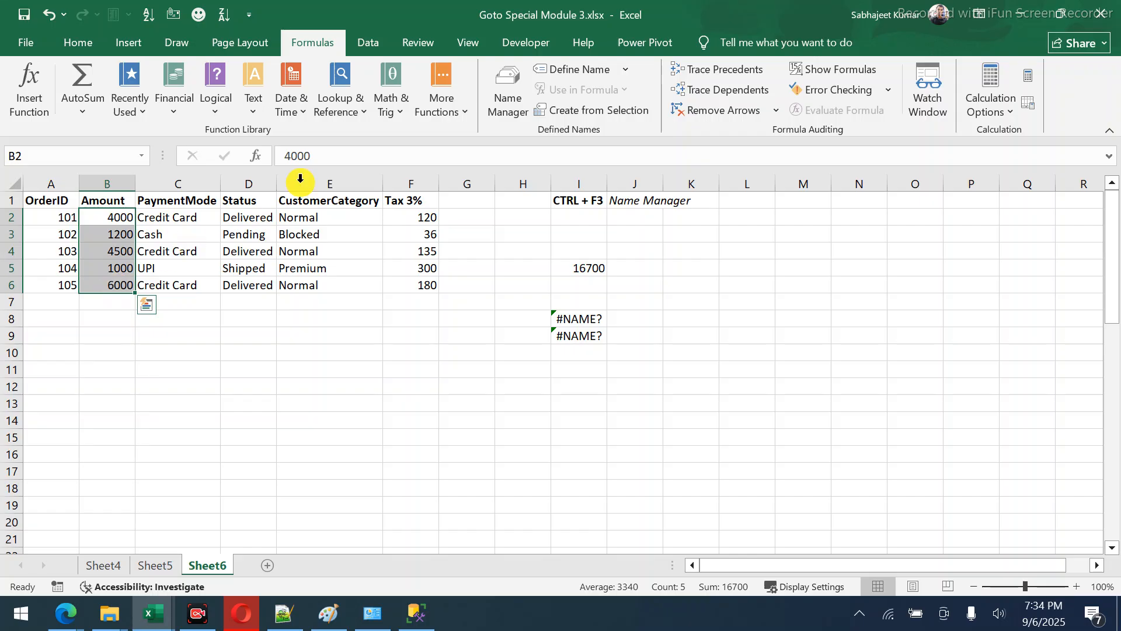
pyautogui.click(507, 94)
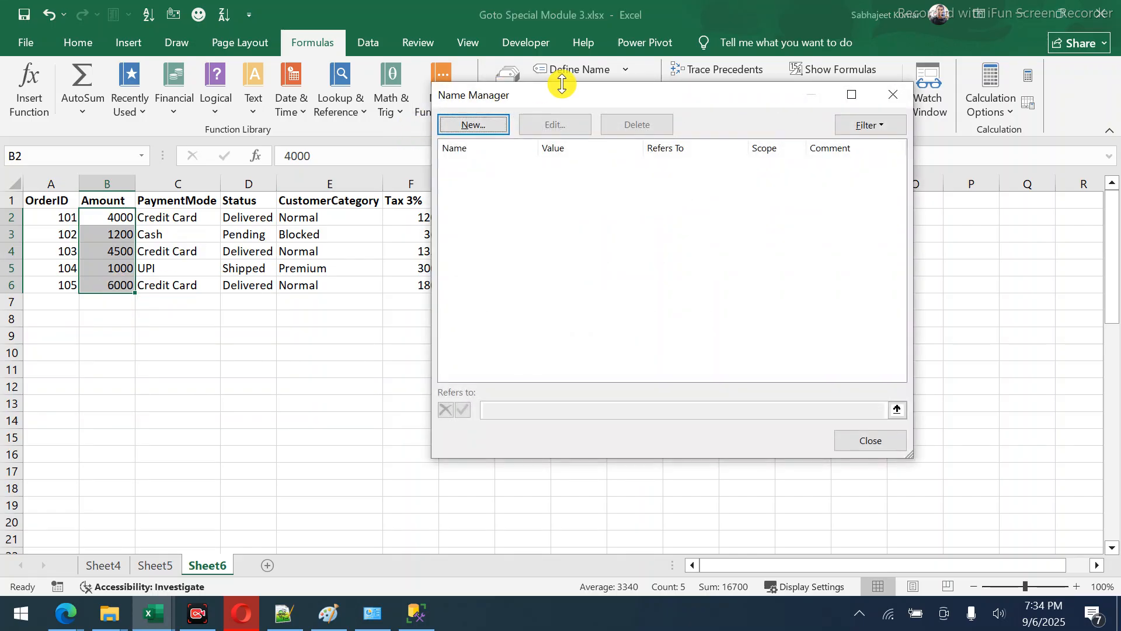
pyautogui.moveTo(565, 94); pyautogui.dragTo(640, 148)
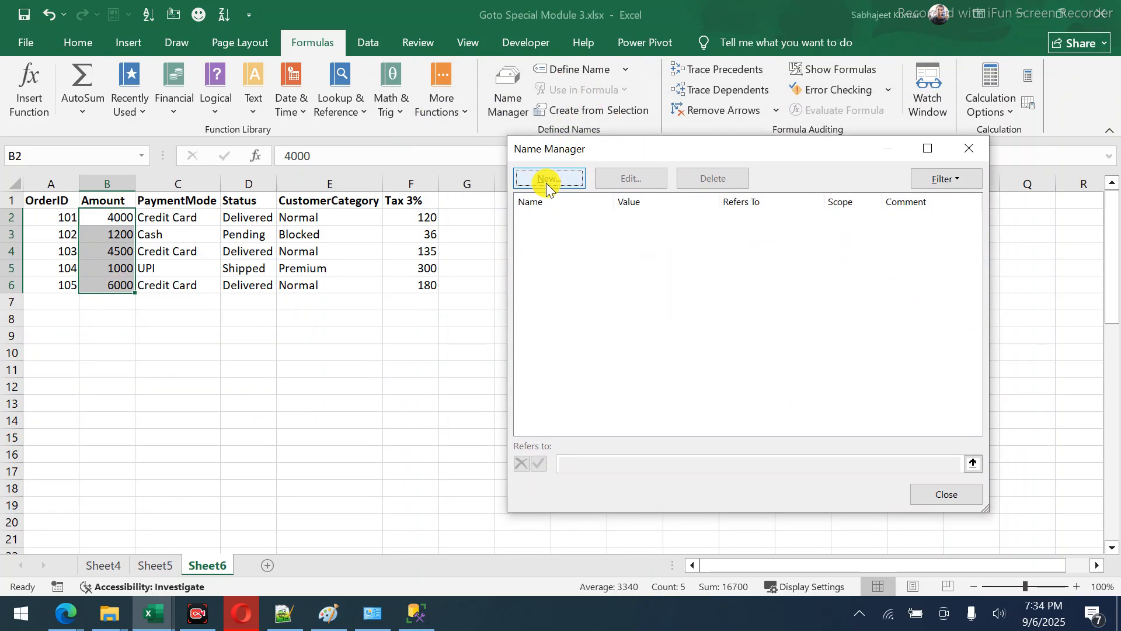
pyautogui.press('Escape')
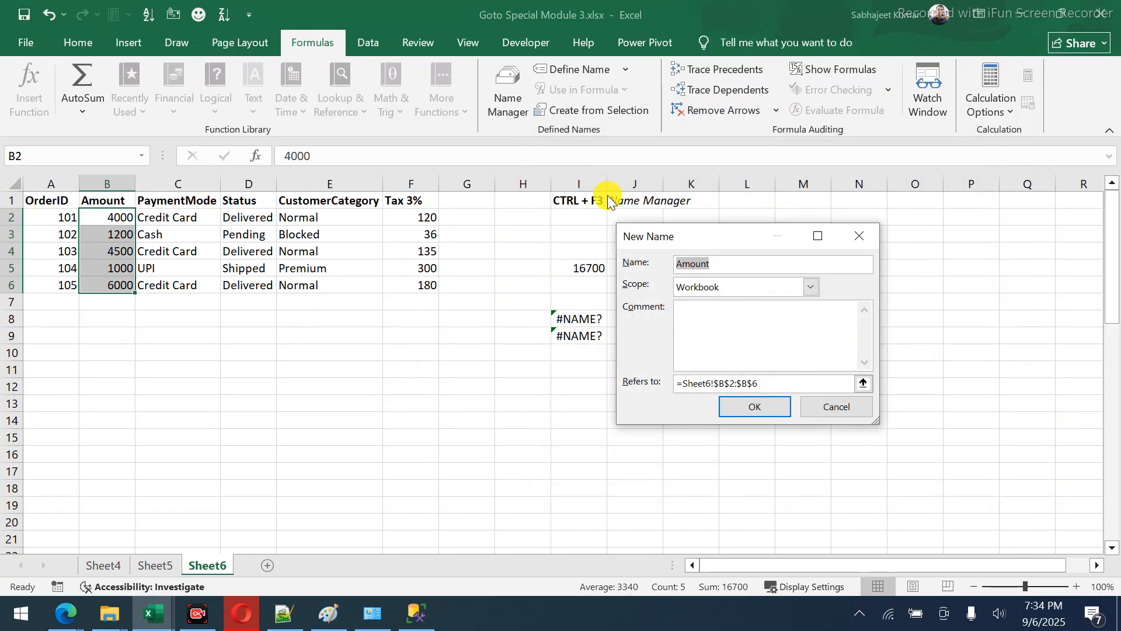
pyautogui.click(811, 407)
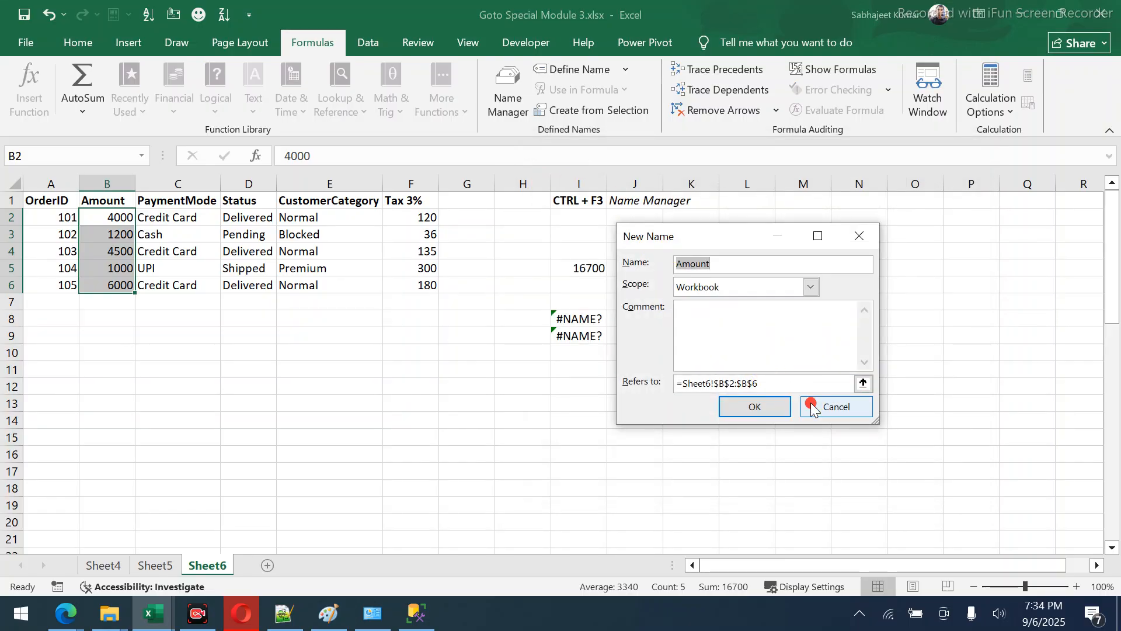
pyautogui.click(509, 116)
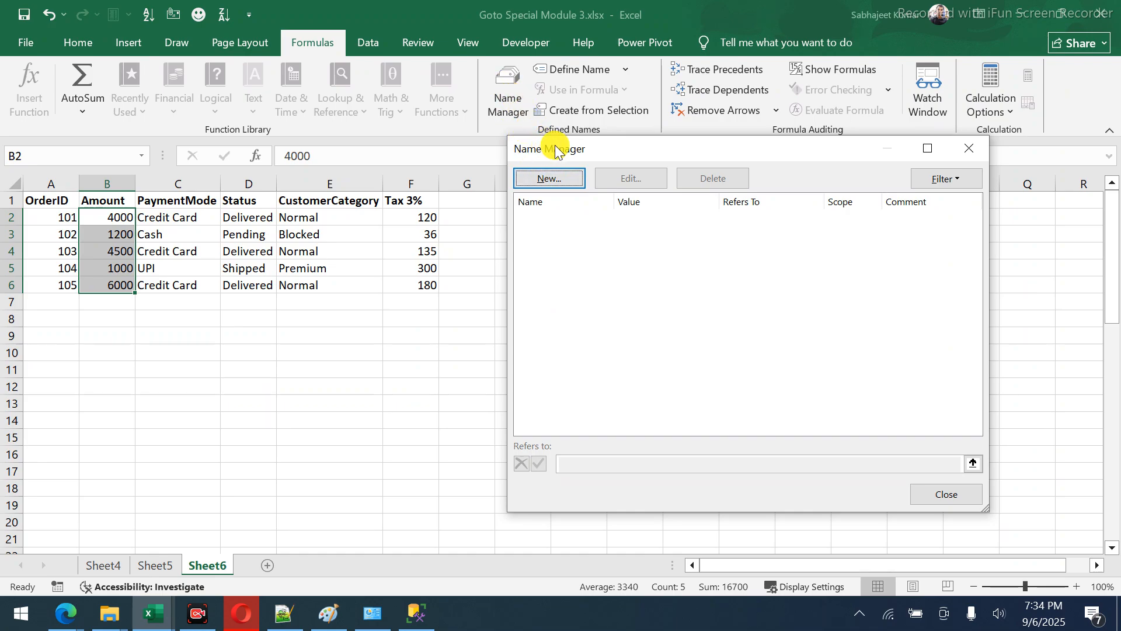
# Define the name AmountRange for =Sheet6!$B$2:$B$6 with the scope set to Sheet6, and close the Name Manager.
pyautogui.click(551, 176)
pyautogui.moveTo(658, 239); pyautogui.dragTo(487, 236)
pyautogui.click(553, 264)
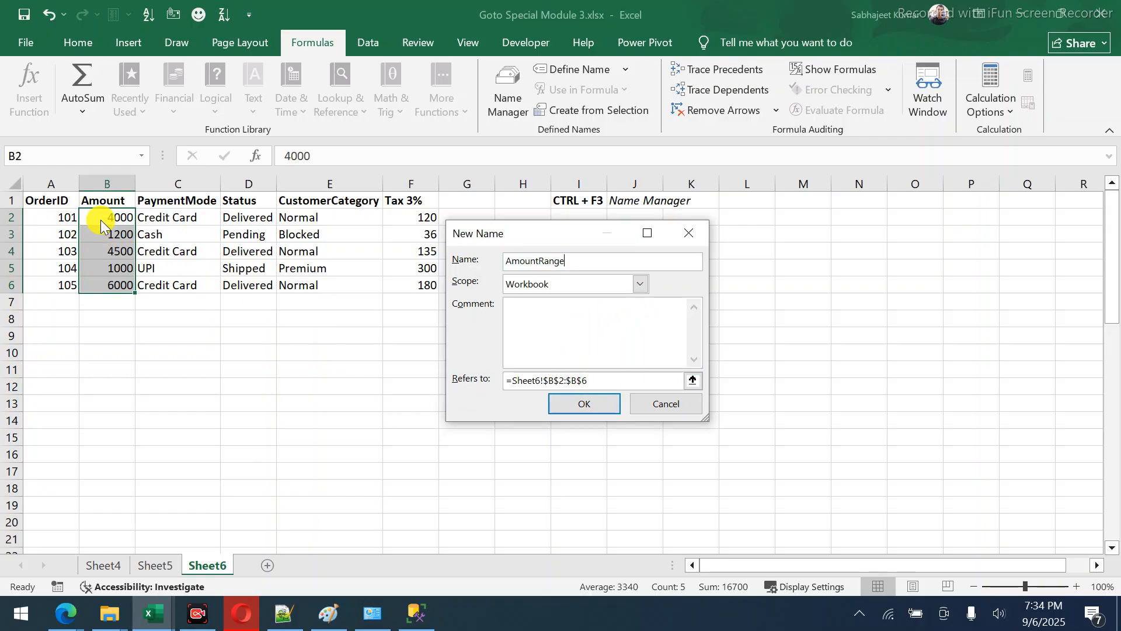
pyautogui.click(642, 284)
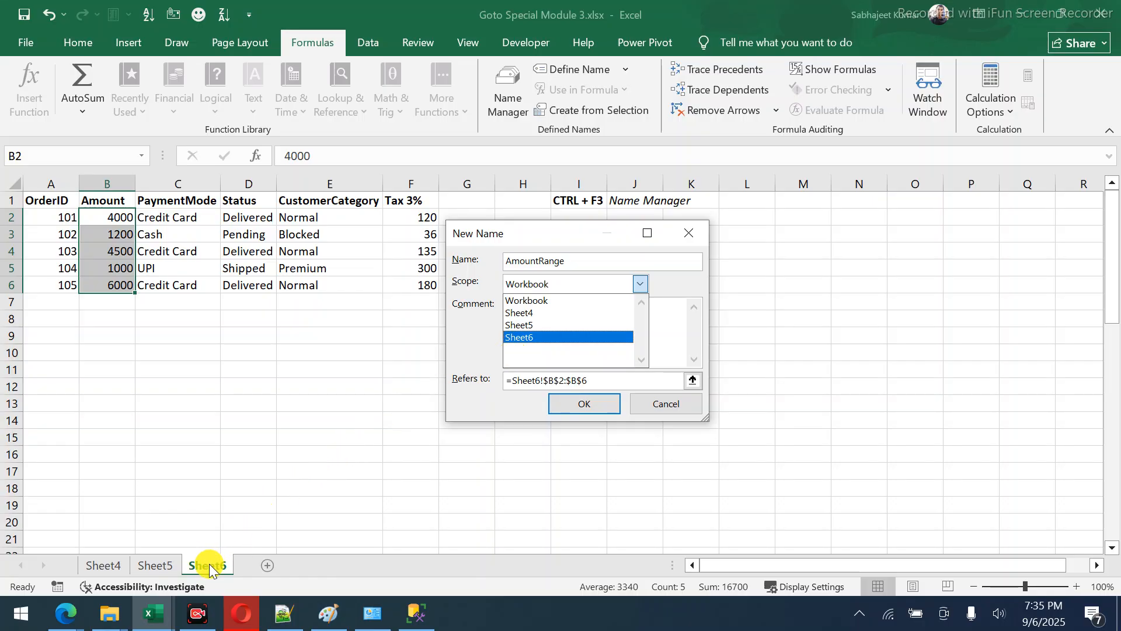
pyautogui.click(519, 339)
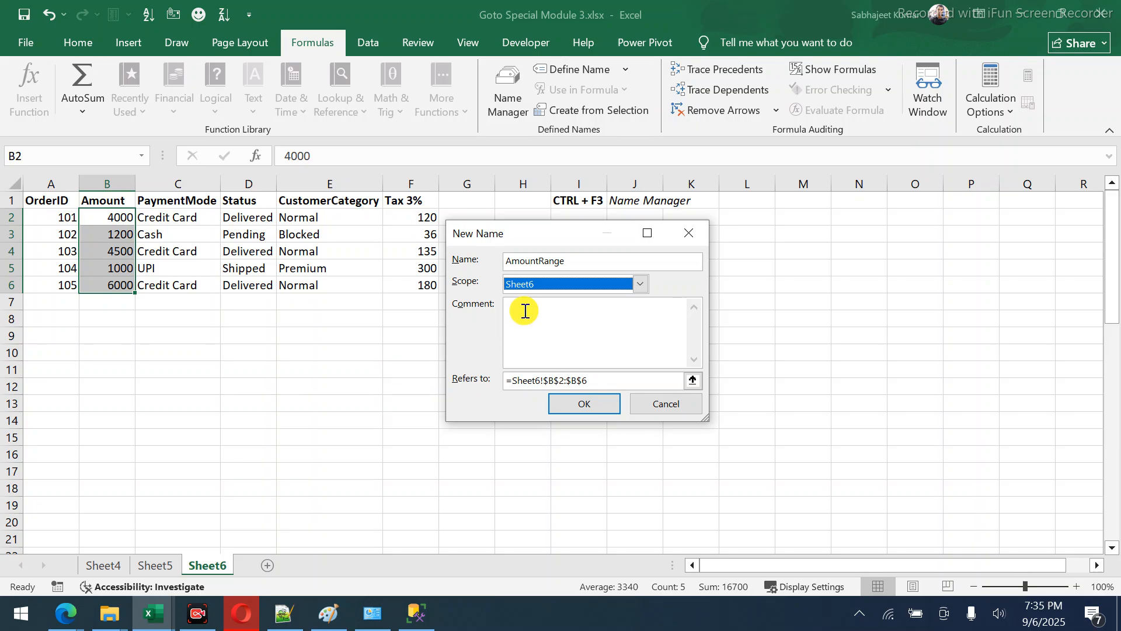
pyautogui.click(576, 405)
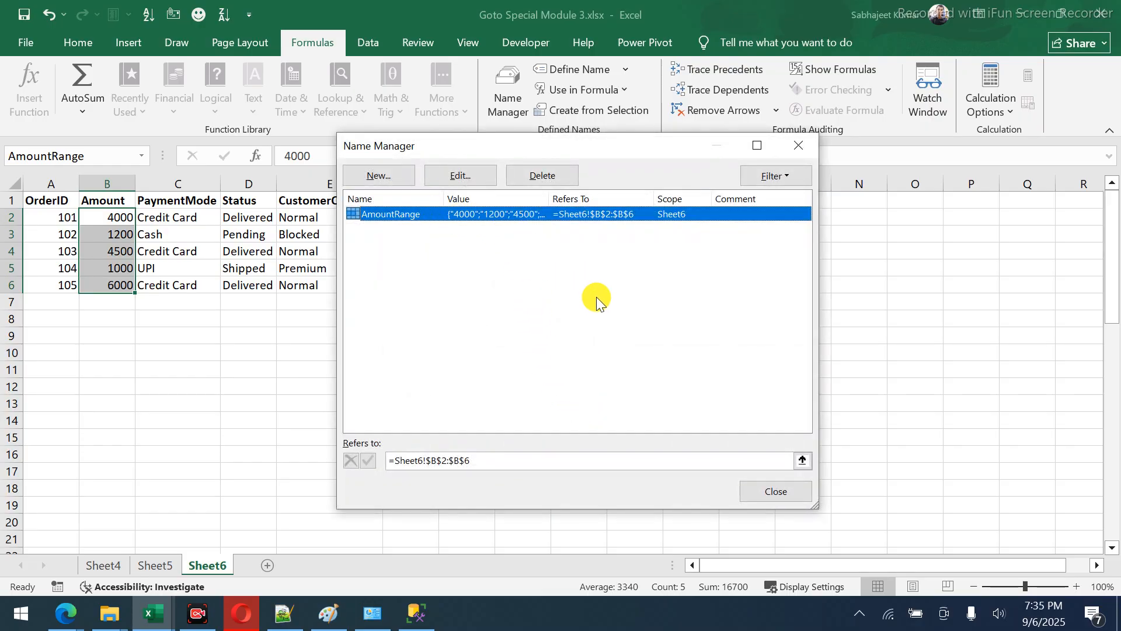
pyautogui.click(776, 494)
# Enter the formula =SUM(AmountRange) in cell I11 of Sheet6.
pyautogui.click(525, 390)
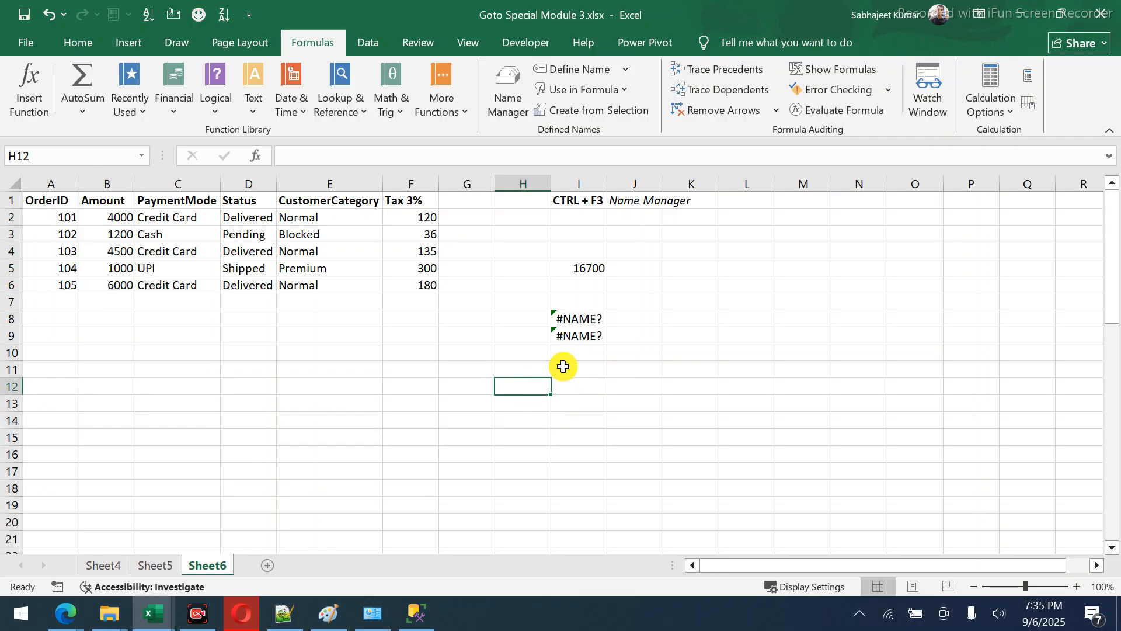
pyautogui.click(567, 366)
pyautogui.write('=')
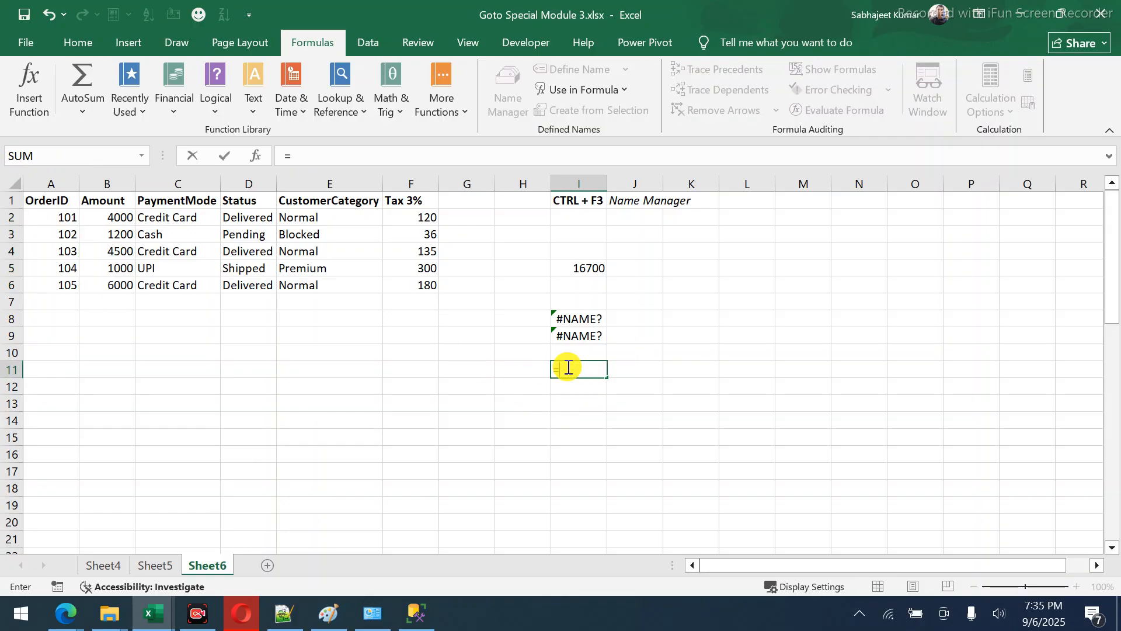
pyautogui.write('su')
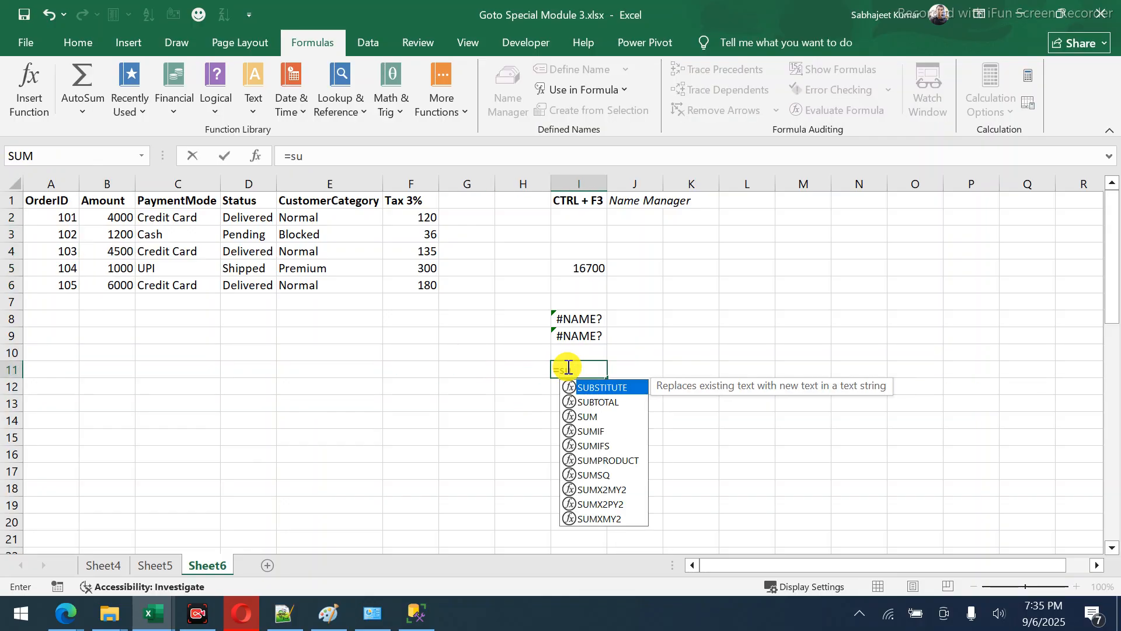
pyautogui.write('m')
pyautogui.press('Tab')
pyautogui.write('amou')
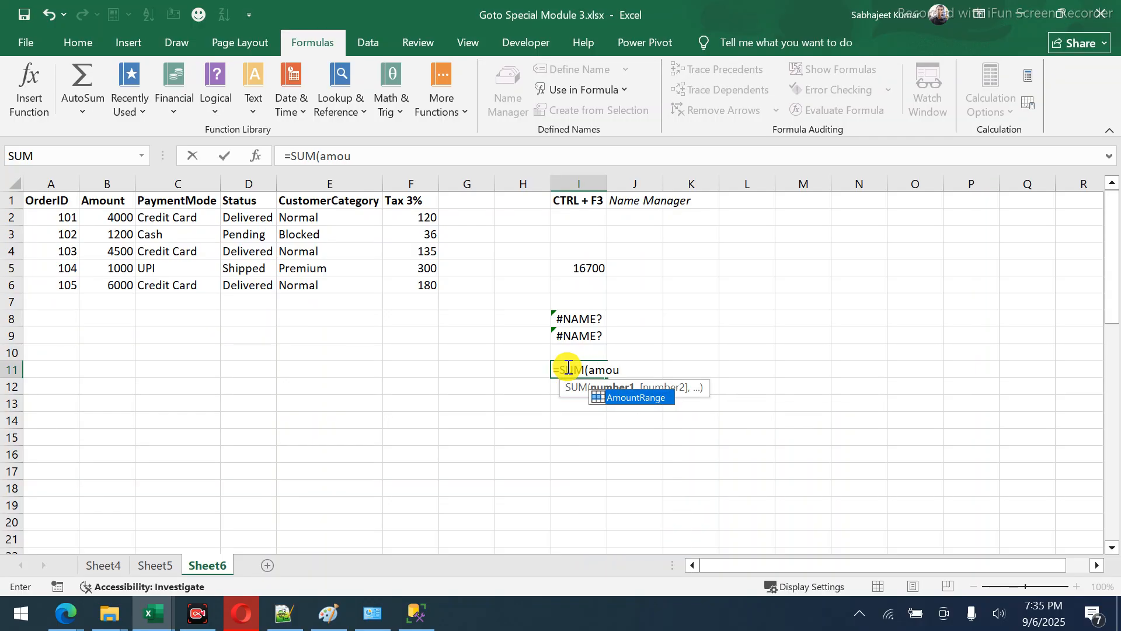
pyautogui.press('Tab')
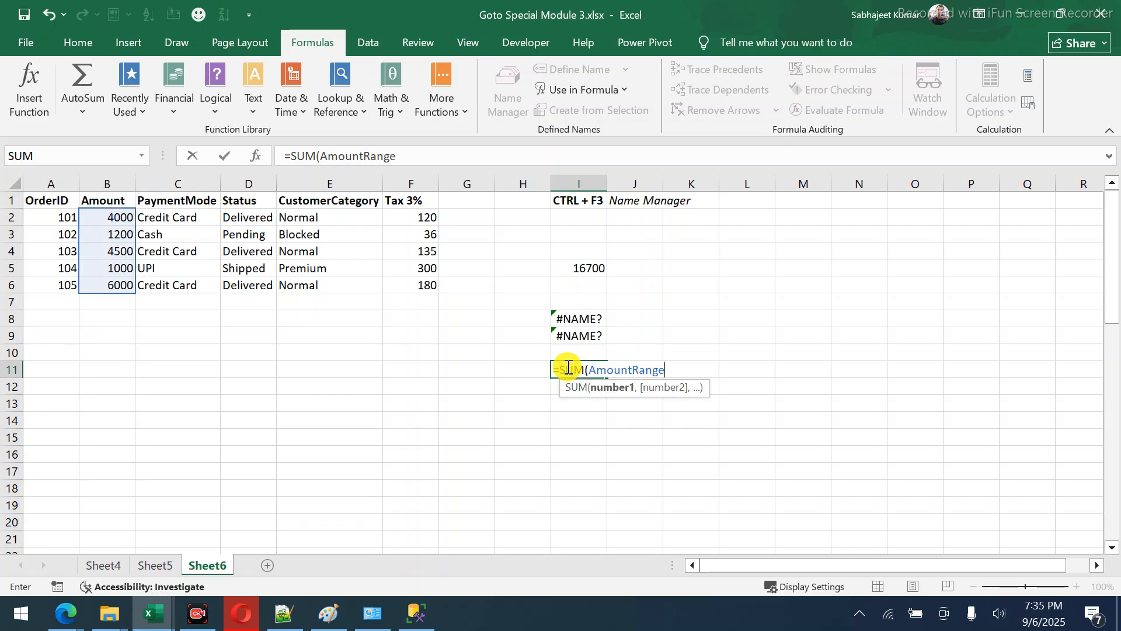
pyautogui.write(')')
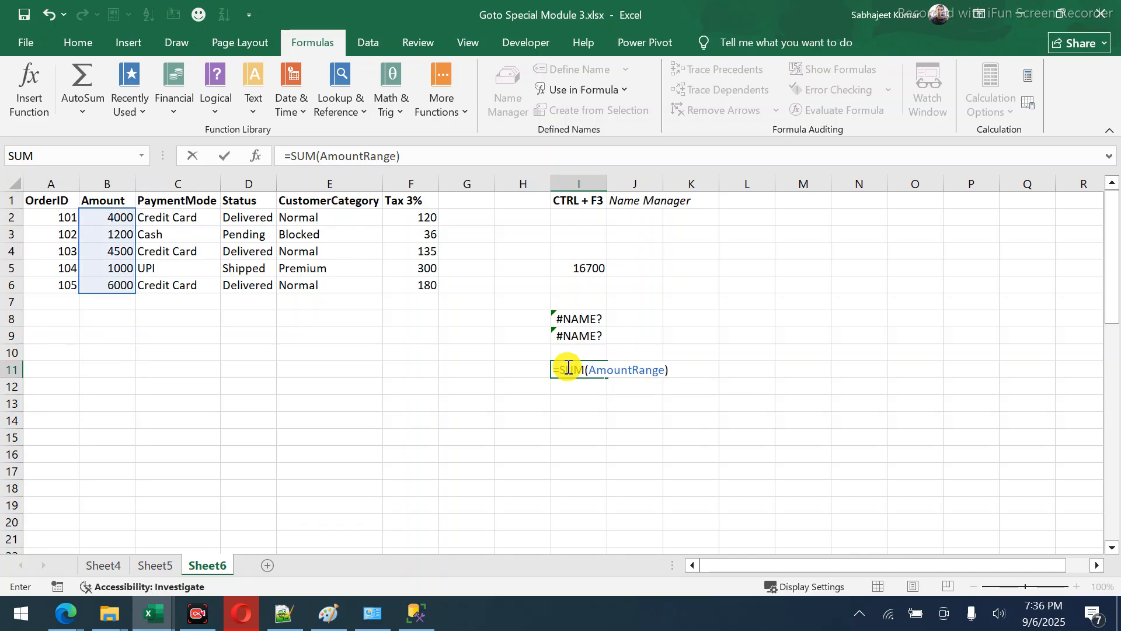
pyautogui.press('Return')
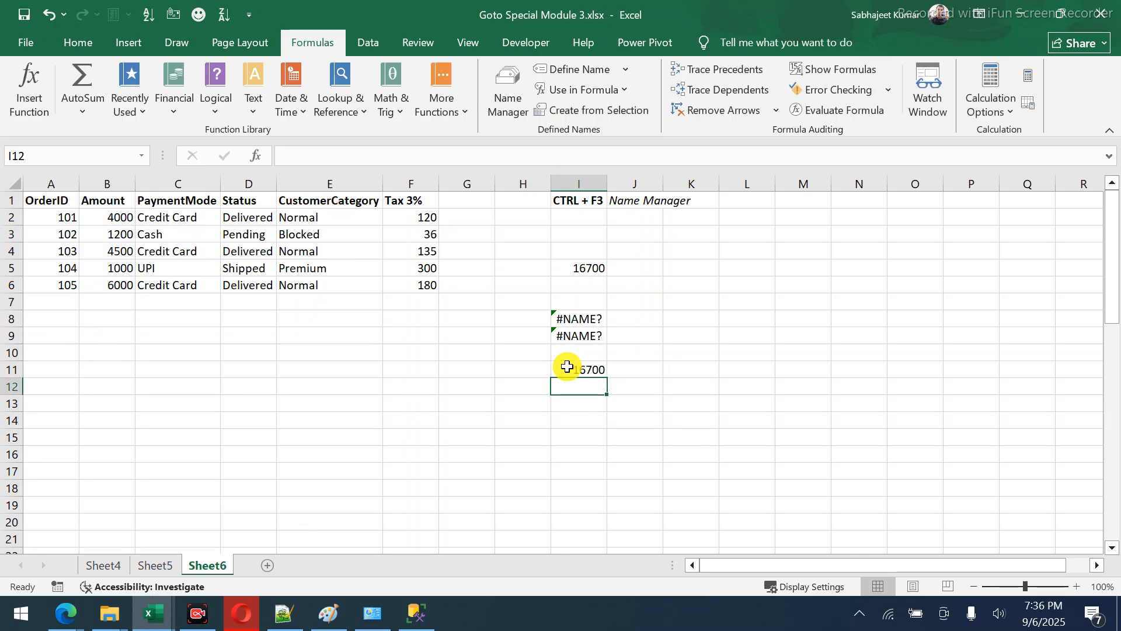
# Enter the formula =SUM(AmountRange) in cell G5 of Sheet5 and select that cell again to check it.
pyautogui.click(152, 570)
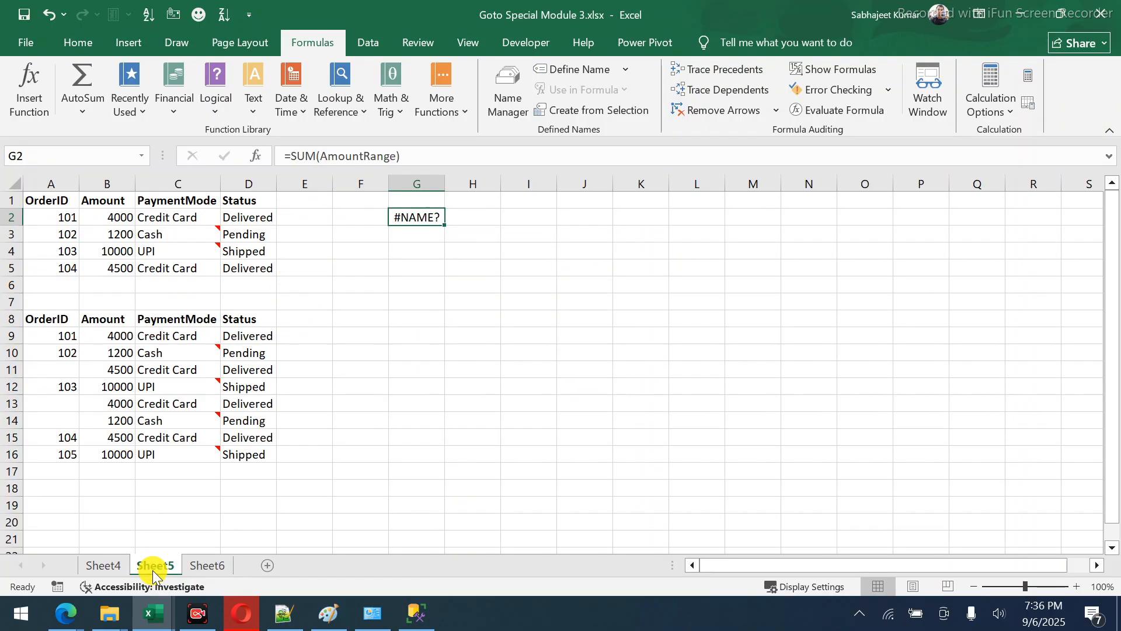
pyautogui.click(417, 261)
pyautogui.write('=')
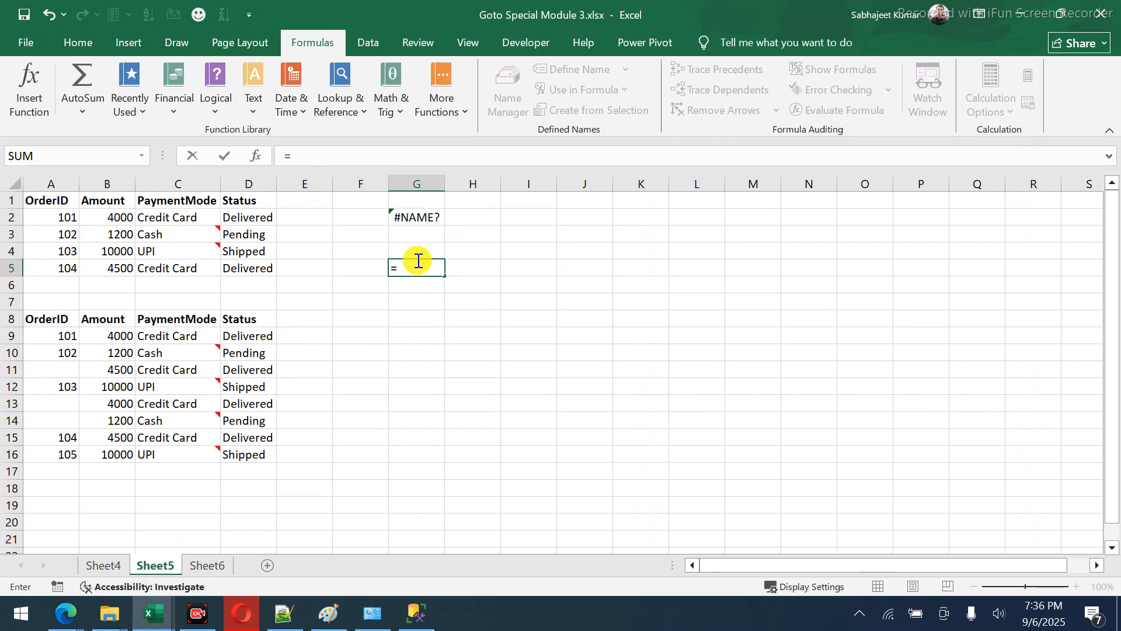
pyautogui.write('sum')
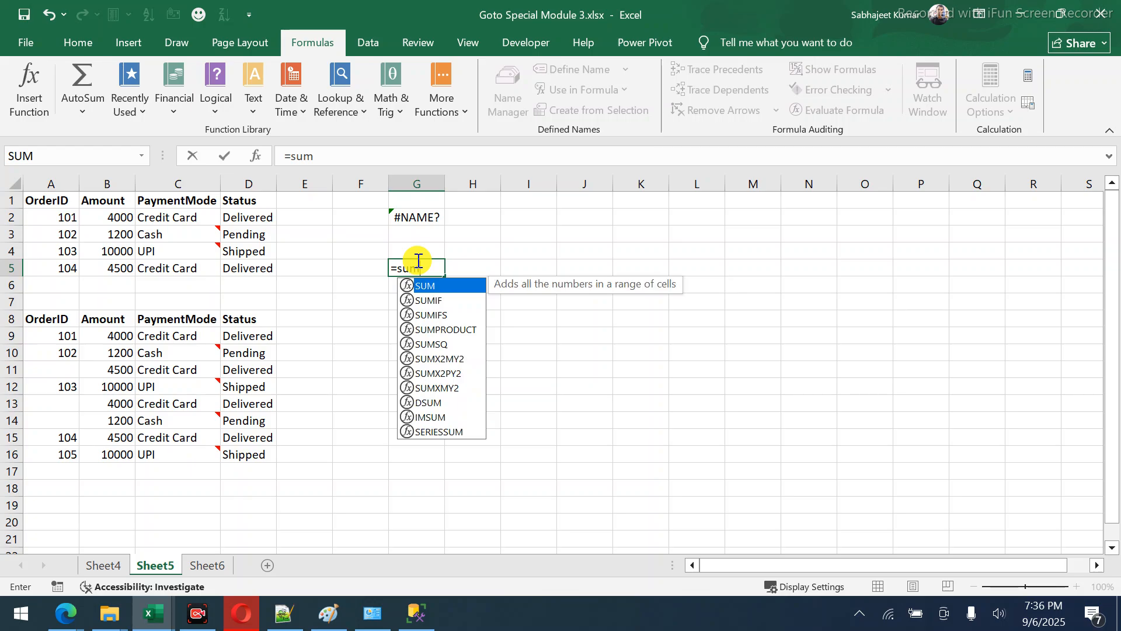
pyautogui.press('Tab')
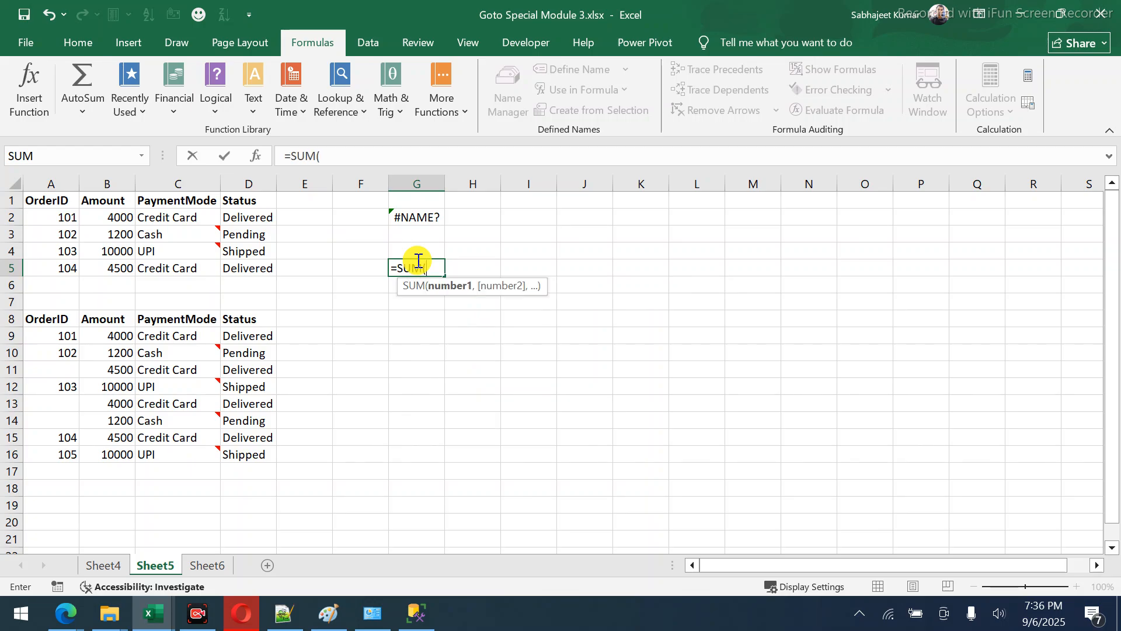
pyautogui.write('amo')
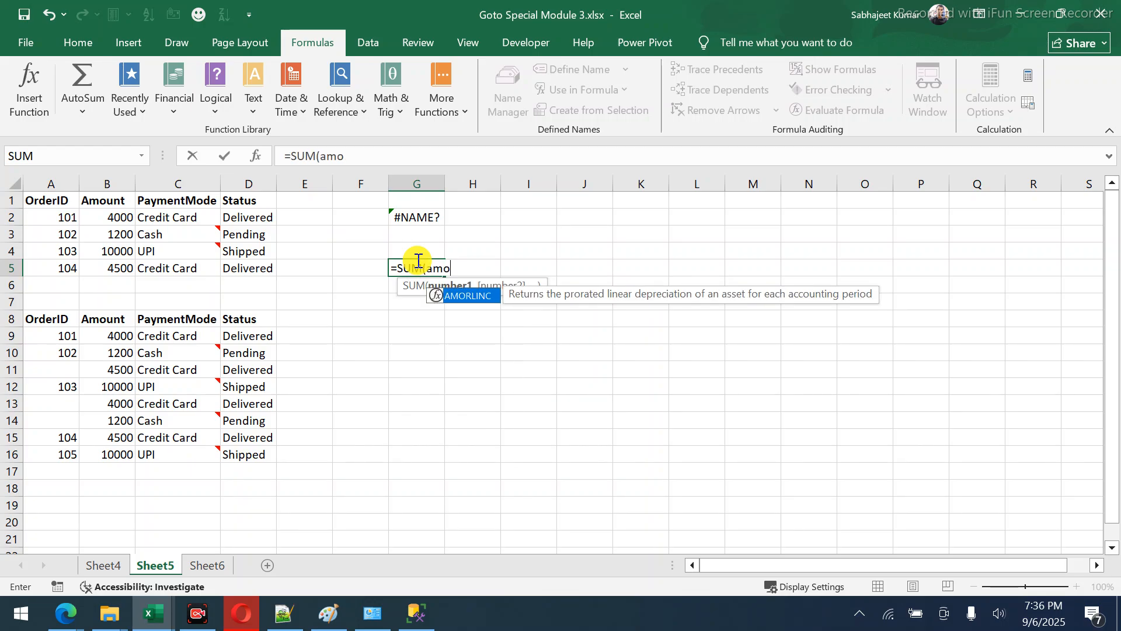
pyautogui.write('un')
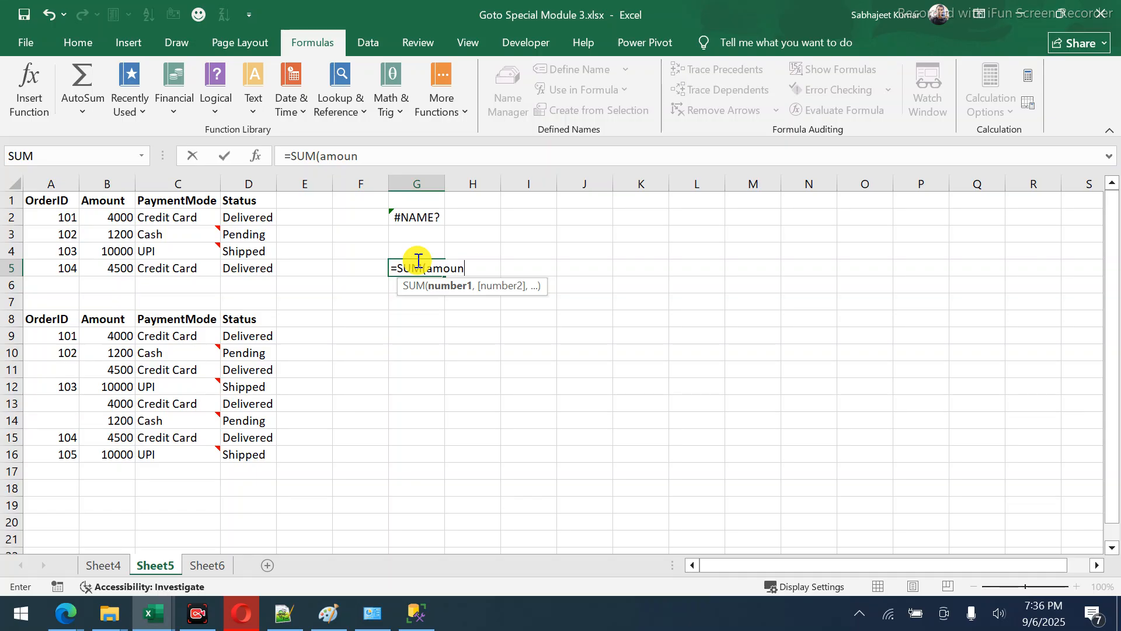
pyautogui.write('trange)')
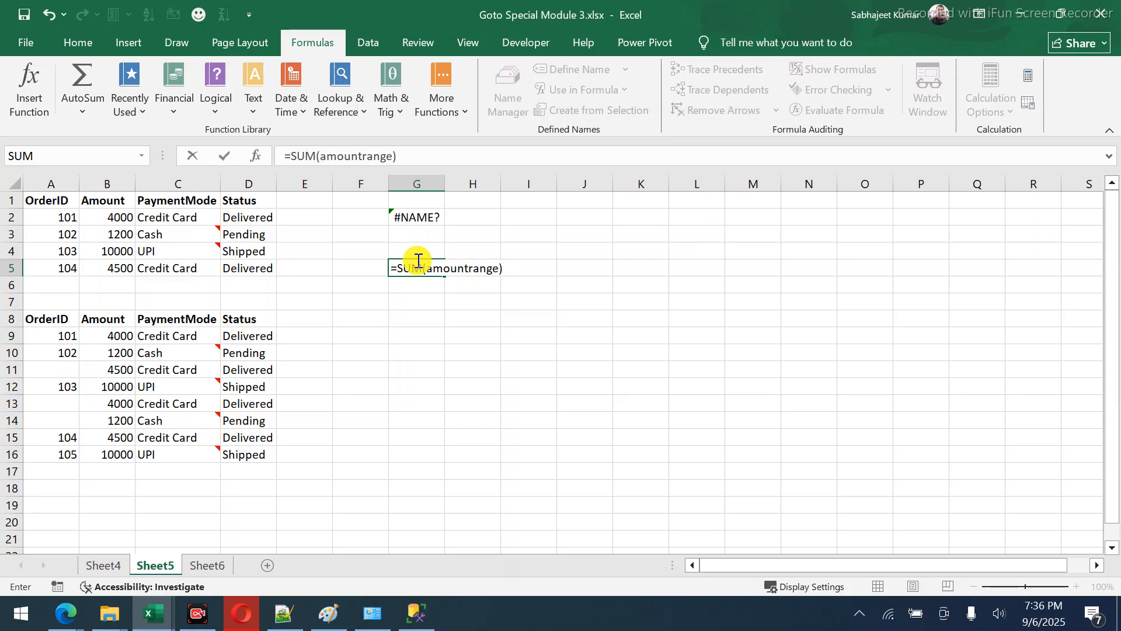
pyautogui.press('Return')
pyautogui.click(417, 262)
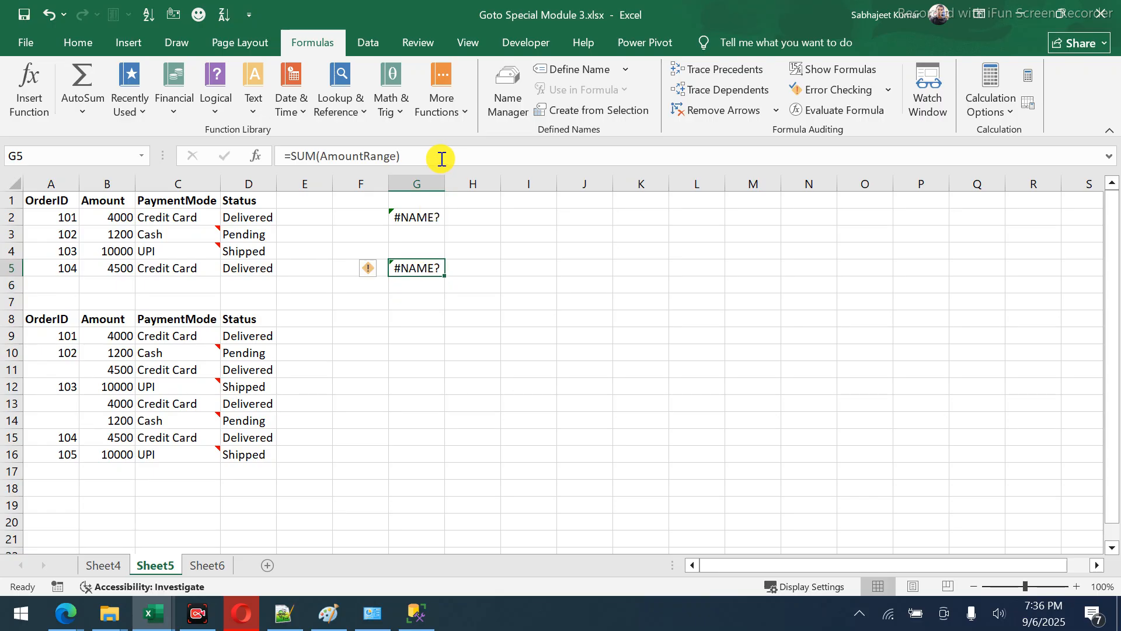
# Copy the formula text =SUM(AmountRange) from cell G5 of Sheet5 and paste it into cell I14 of Sheet6.
pyautogui.moveTo(439, 156); pyautogui.dragTo(248, 153)
pyautogui.hotkey('ctrl', 'c')
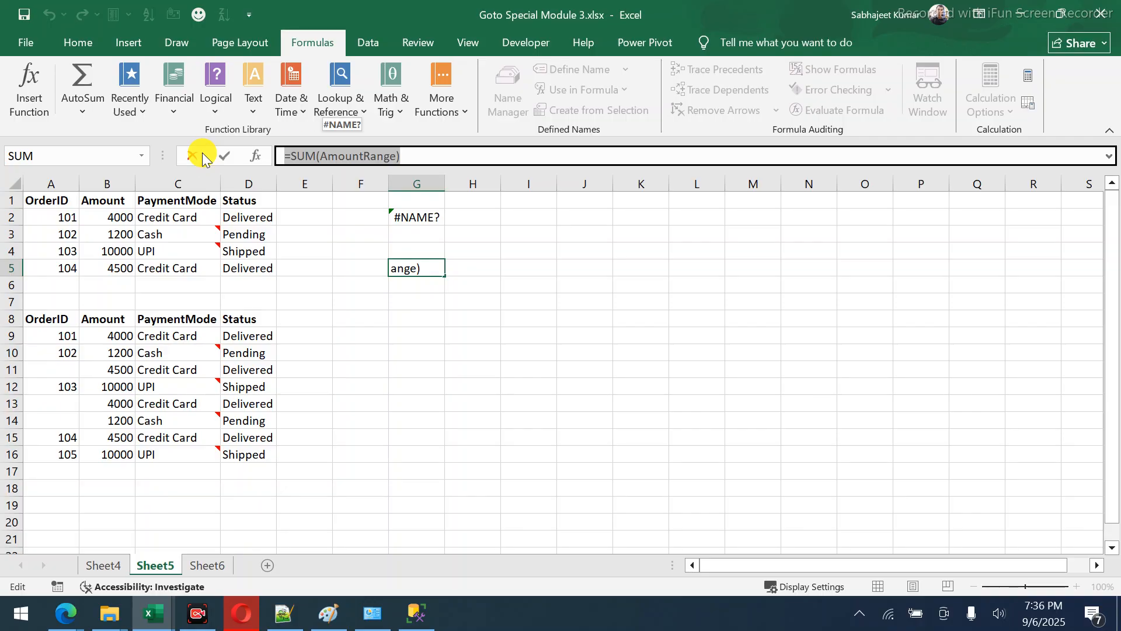
pyautogui.click(202, 153)
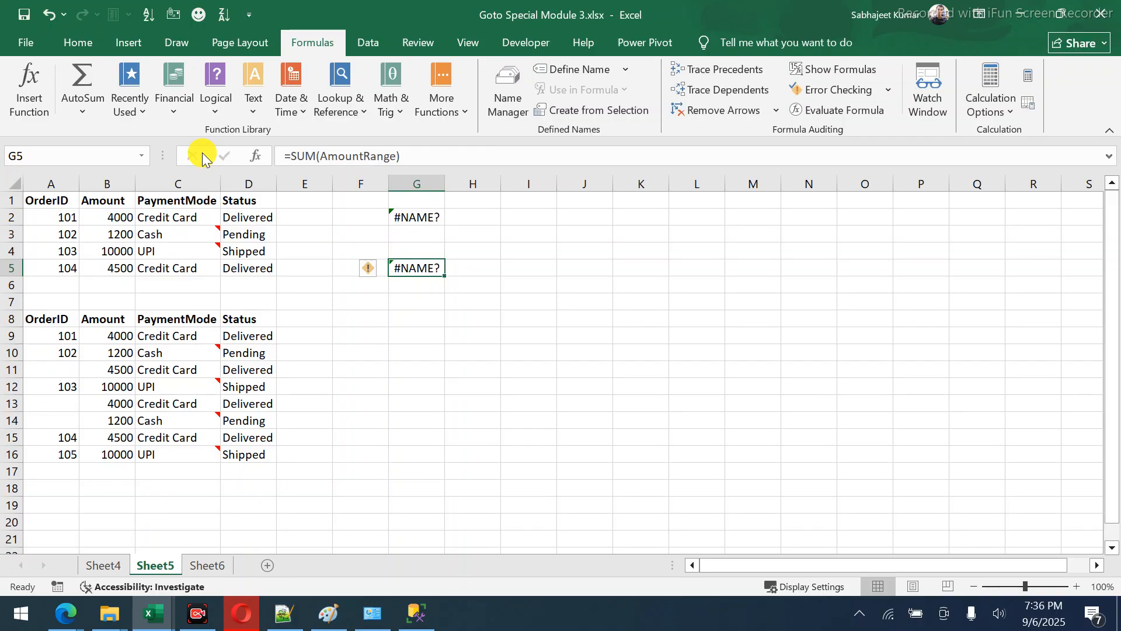
pyautogui.click(206, 565)
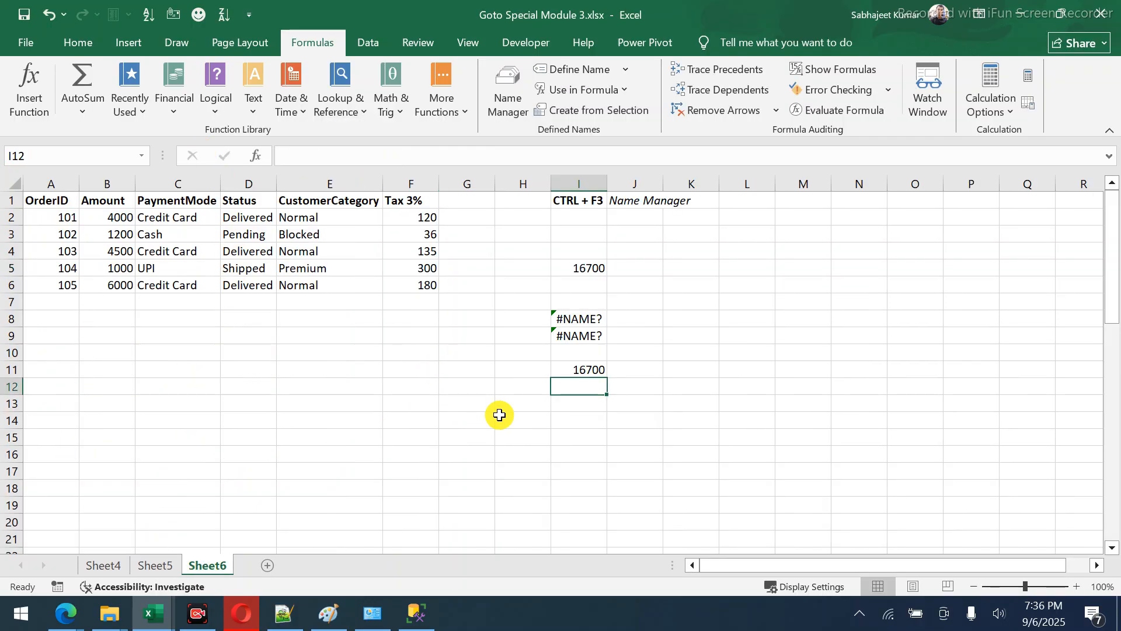
pyautogui.click(582, 415)
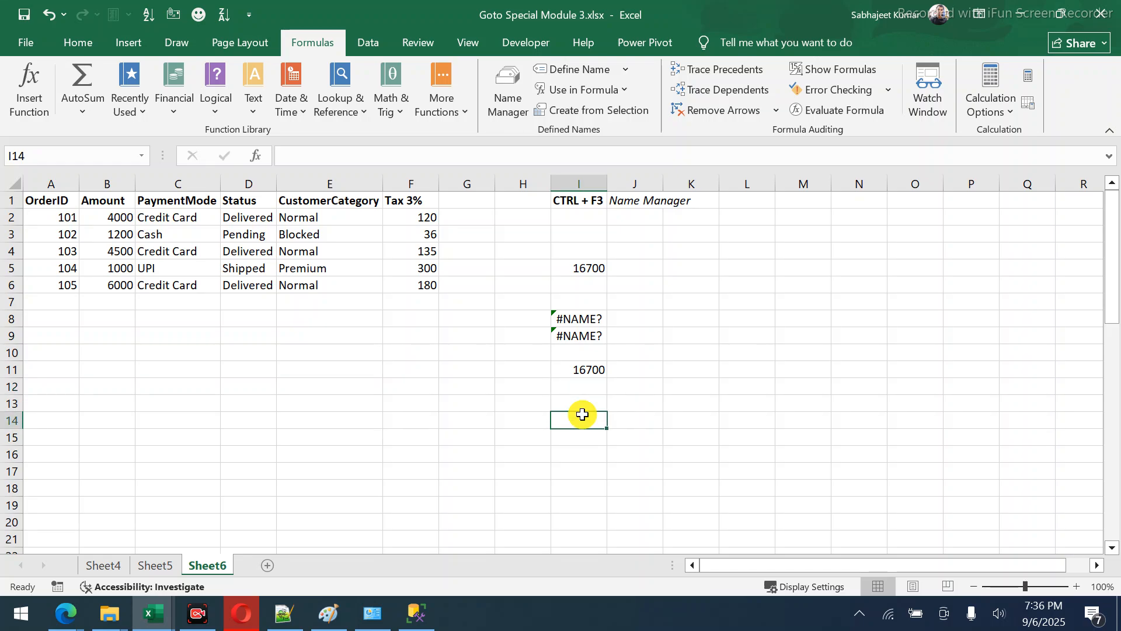
pyautogui.hotkey('ctrl', 'v')
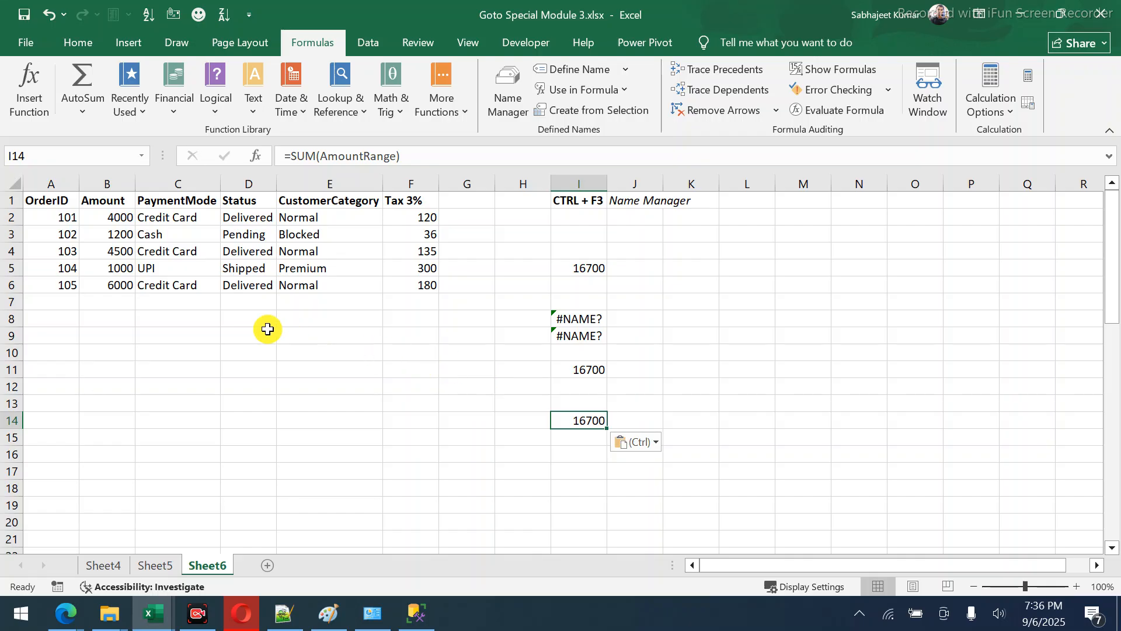
# Highlight the order data on Sheet6: A2:F6, the Amount values together with the Tax 3% values, and the block B2:F6.
pyautogui.moveTo(54, 216); pyautogui.dragTo(407, 289)
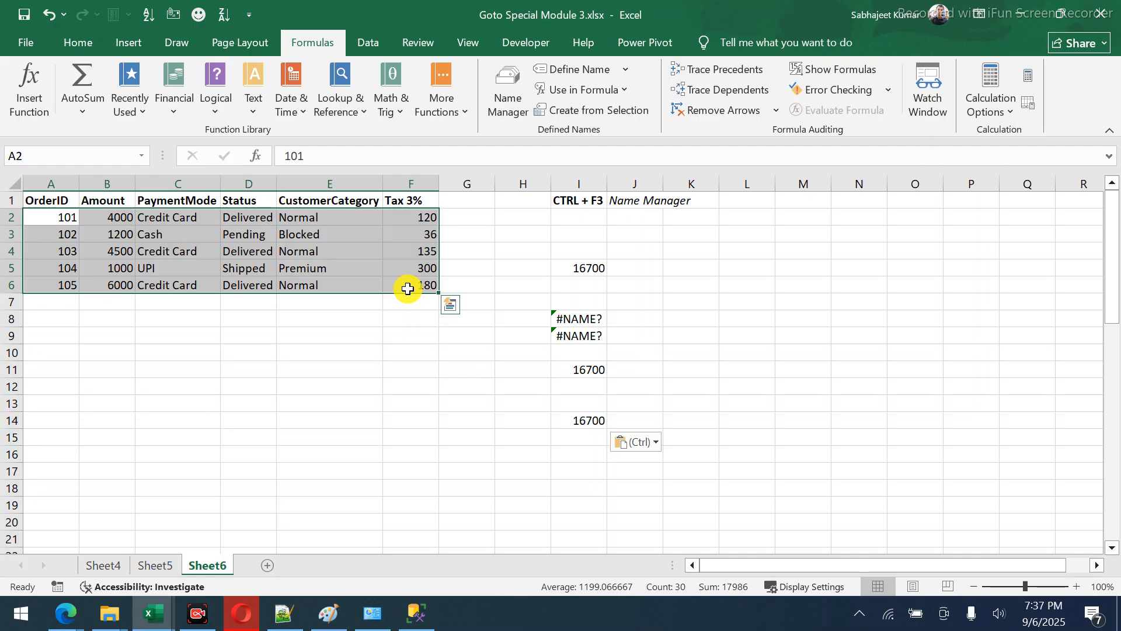
pyautogui.click(64, 220)
pyautogui.moveTo(96, 219); pyautogui.dragTo(110, 284)
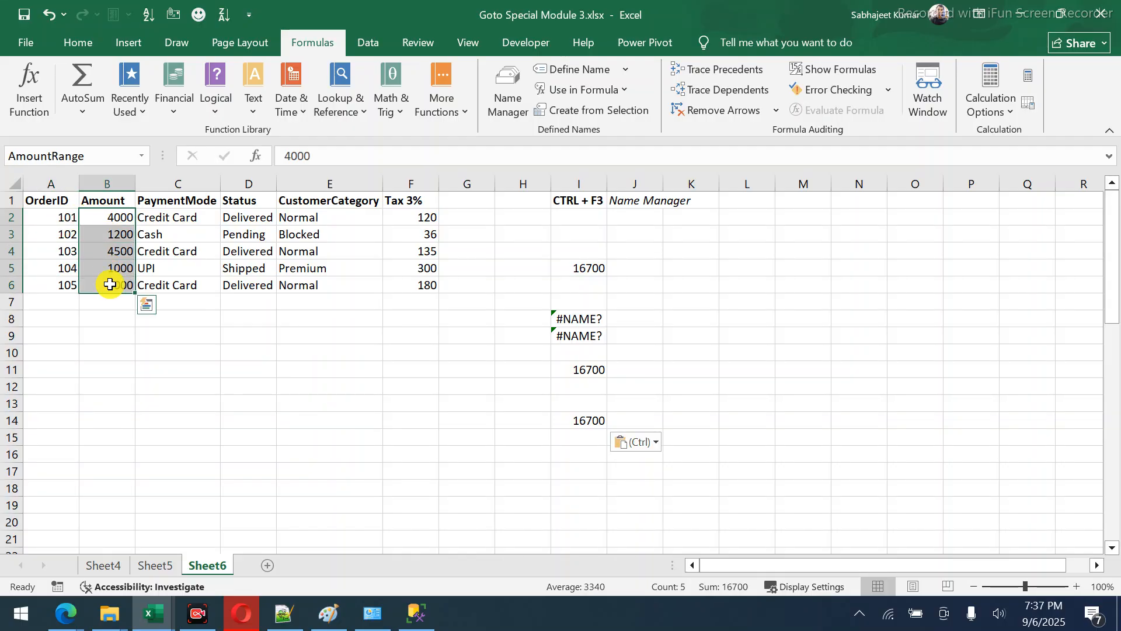
pyautogui.keyDown('ctrl'); pyautogui.moveTo(400, 214); pyautogui.dragTo(407, 277); pyautogui.keyUp('ctrl')
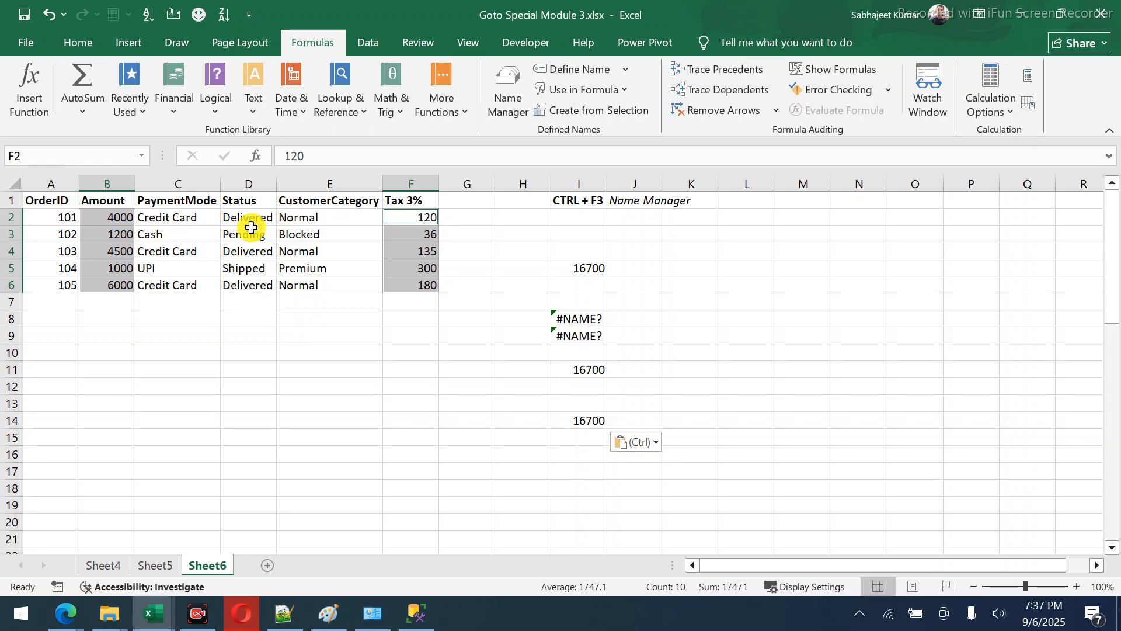
pyautogui.click(198, 266)
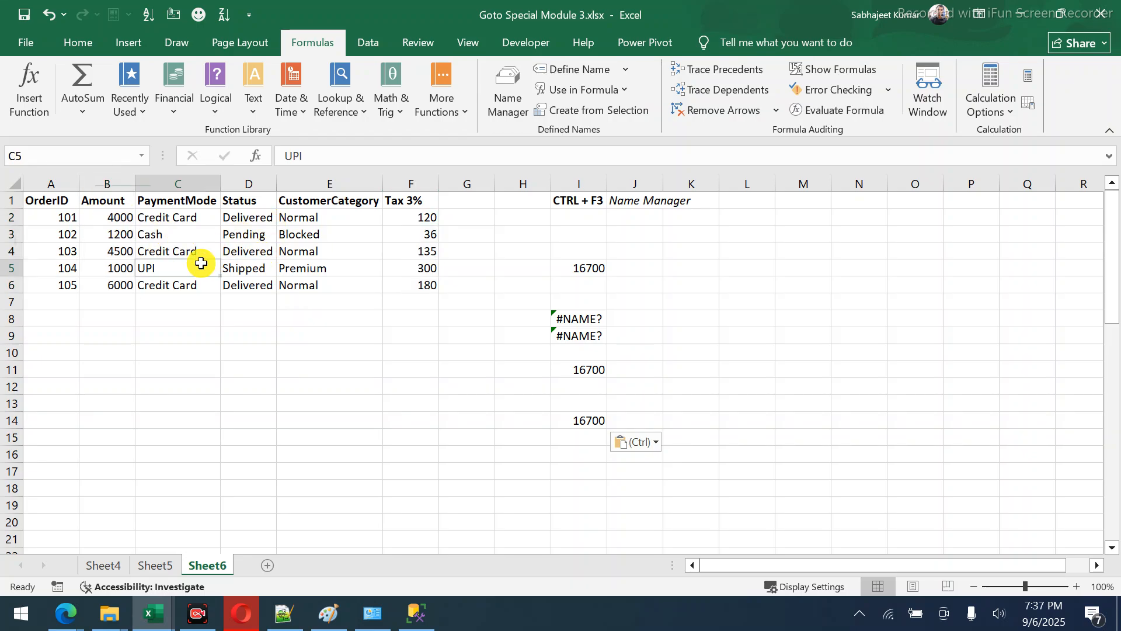
pyautogui.moveTo(116, 217); pyautogui.dragTo(413, 283)
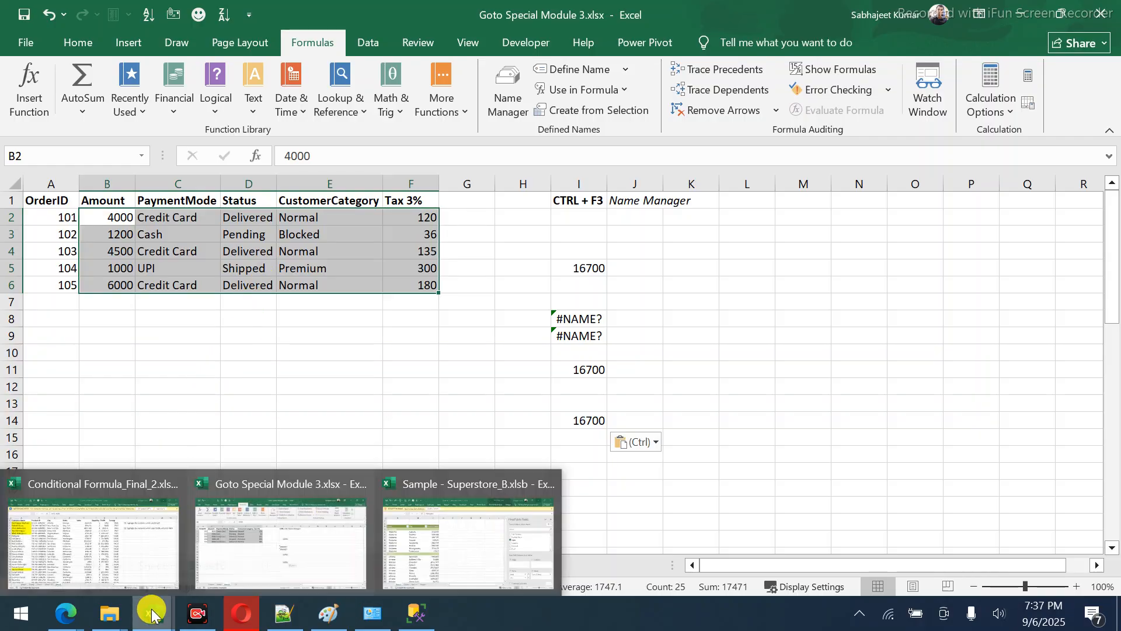
# Switch to Edge, review the Module 2 curriculum topics including hyperlinks and Remove Duplicates, and return to Goto Special Module 3.xlsx in Excel.
pyautogui.moveTo(66, 614)
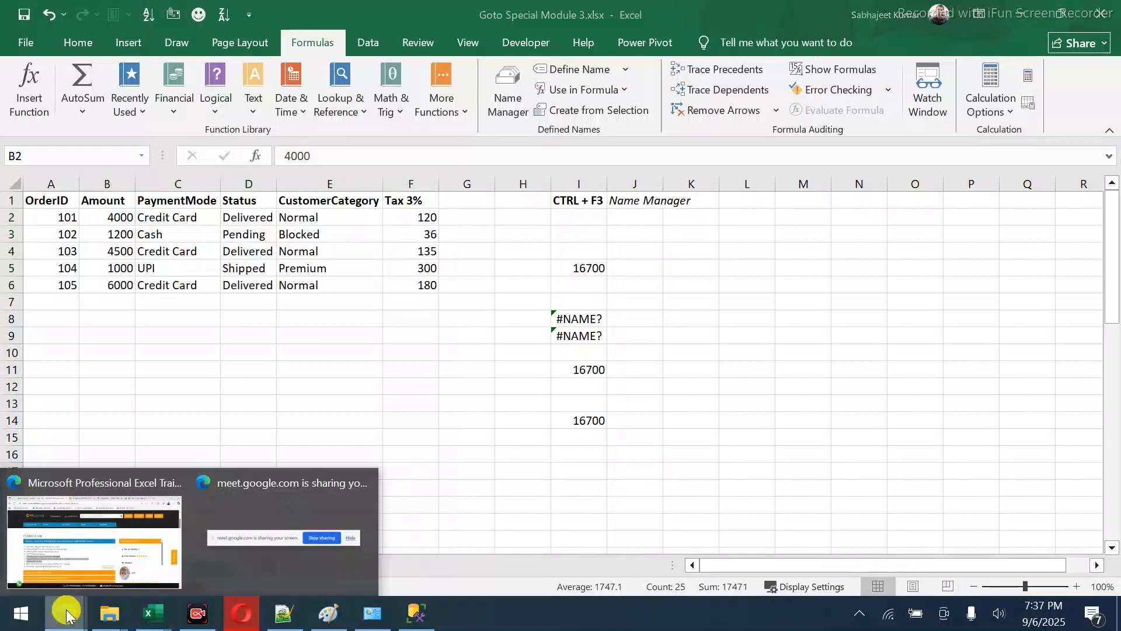
pyautogui.click(107, 527)
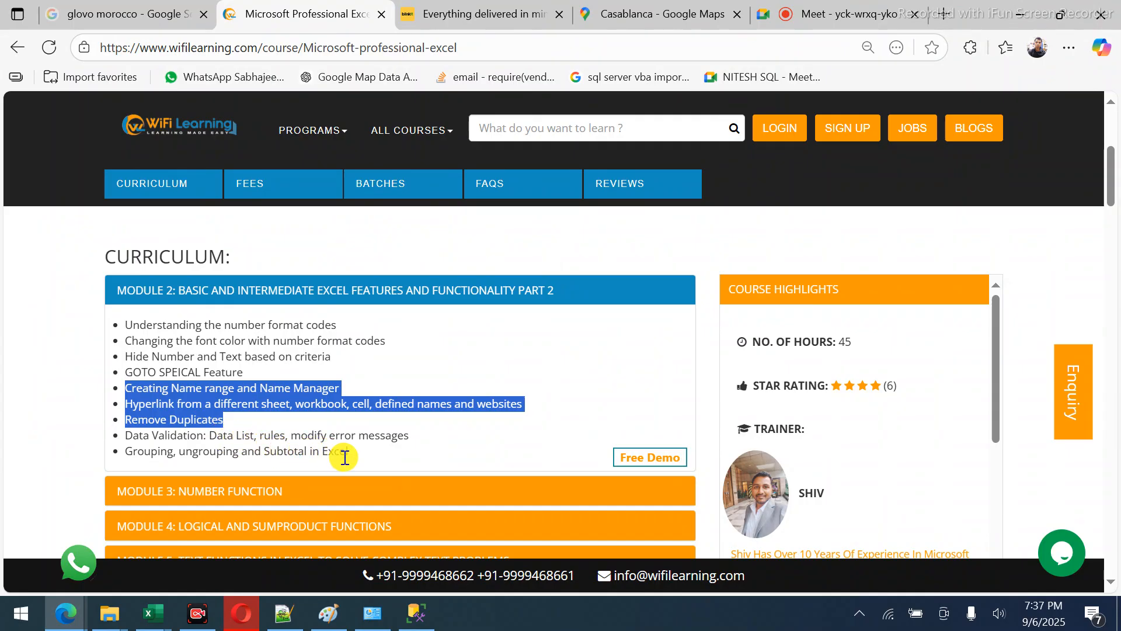
pyautogui.moveTo(346, 452); pyautogui.dragTo(124, 374)
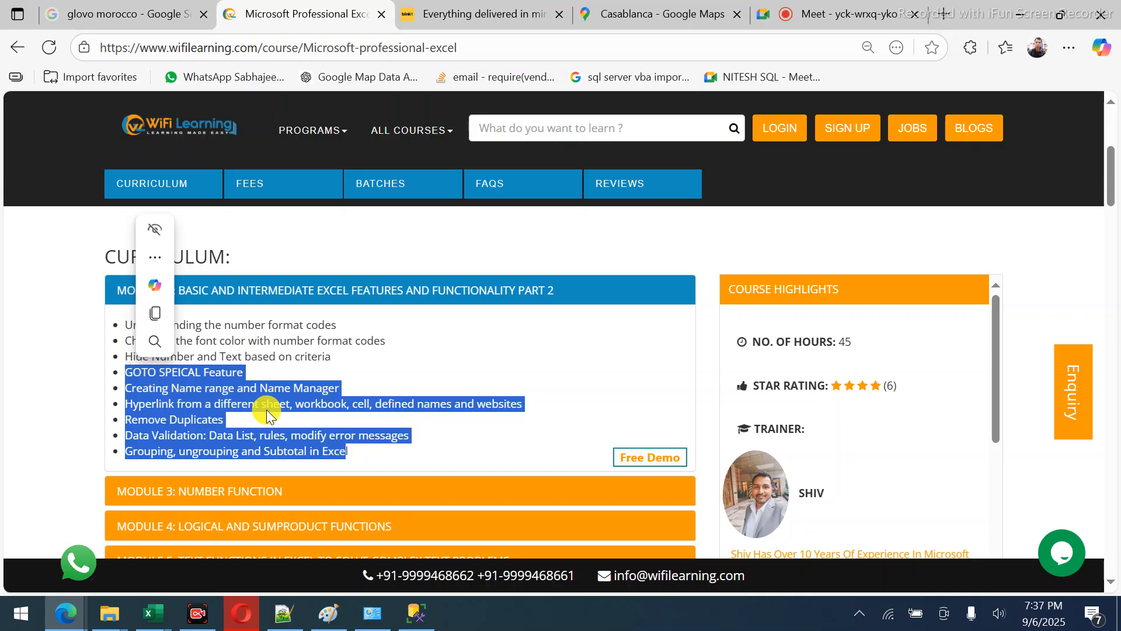
pyautogui.moveTo(203, 433); pyautogui.dragTo(103, 455)
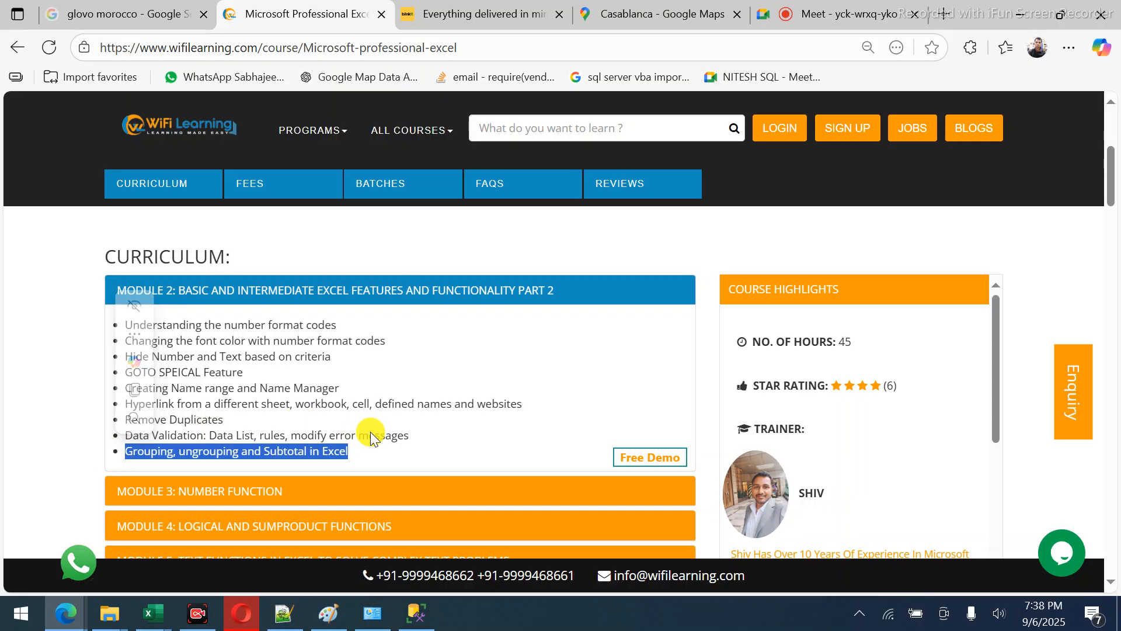
pyautogui.click(362, 409)
pyautogui.moveTo(125, 403); pyautogui.dragTo(461, 404)
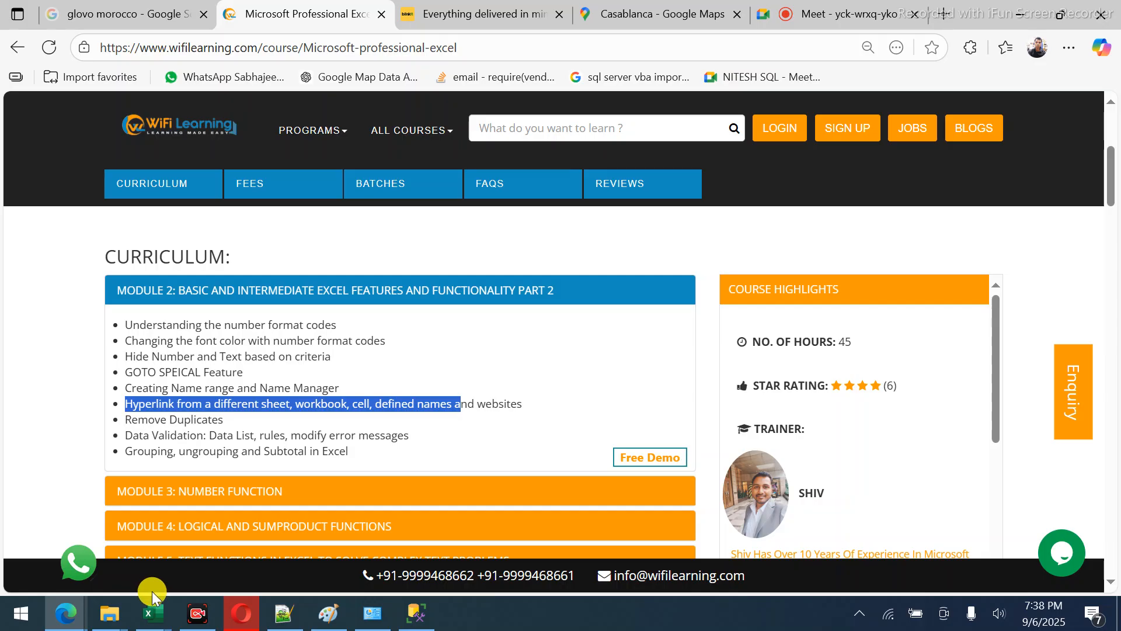
pyautogui.click(382, 404)
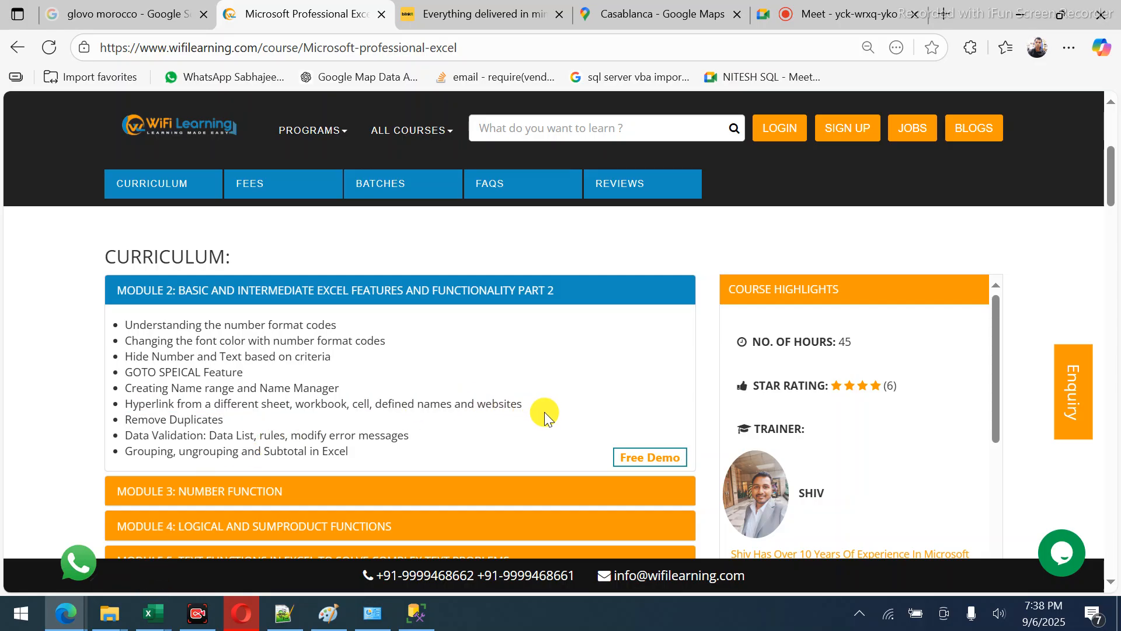
pyautogui.moveTo(521, 404); pyautogui.dragTo(102, 404)
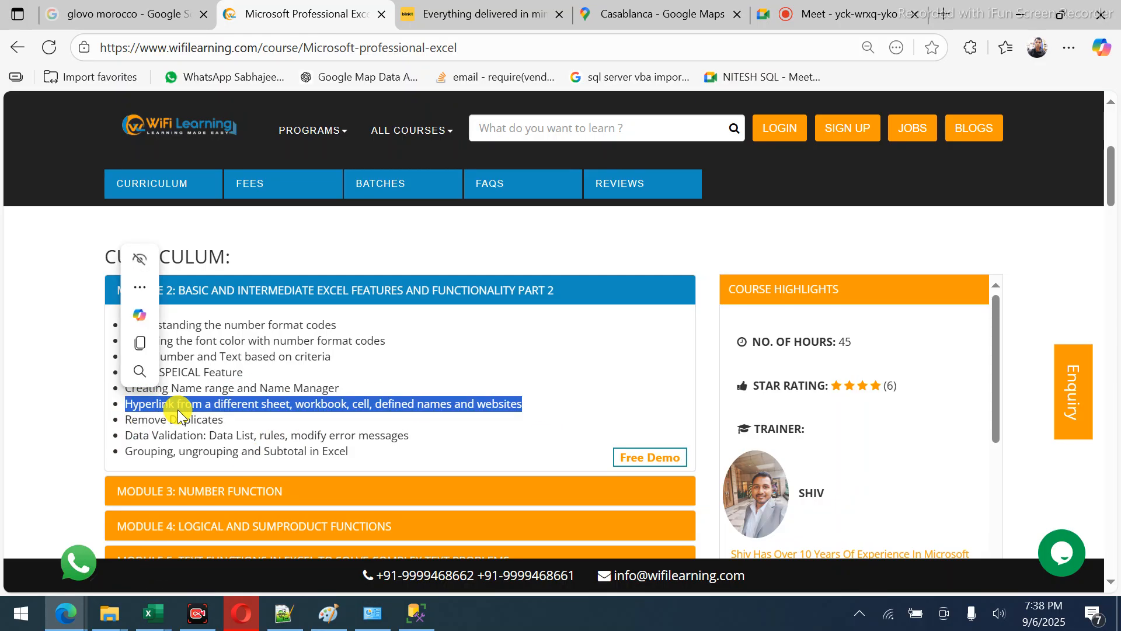
pyautogui.moveTo(231, 415); pyautogui.dragTo(112, 401)
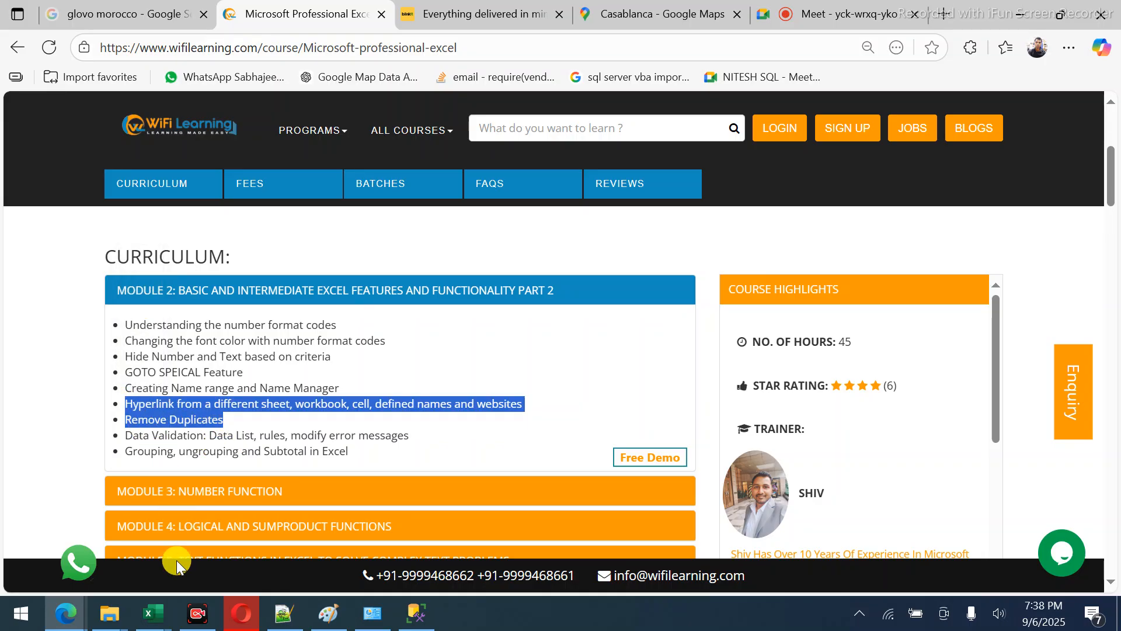
pyautogui.click(155, 610)
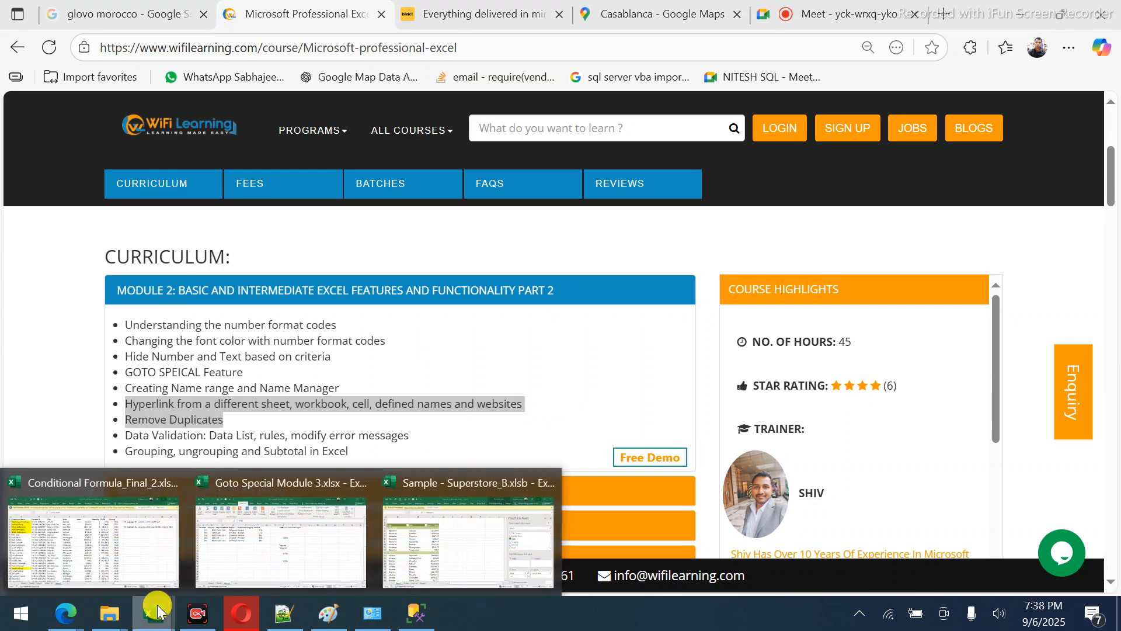
pyautogui.moveTo(319, 559)
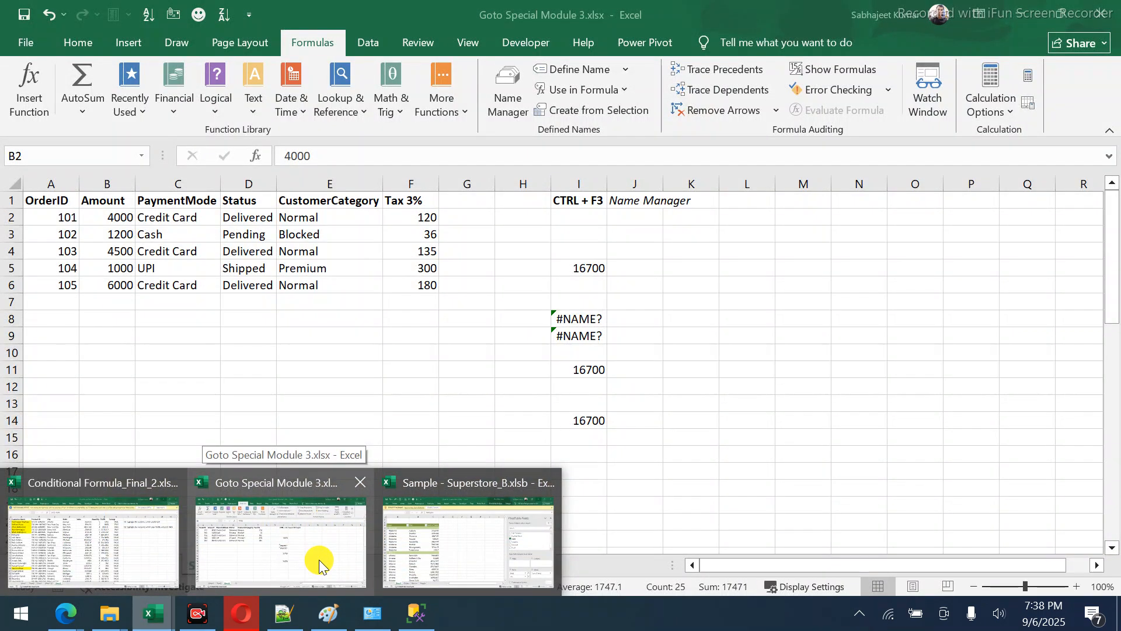
pyautogui.click(318, 559)
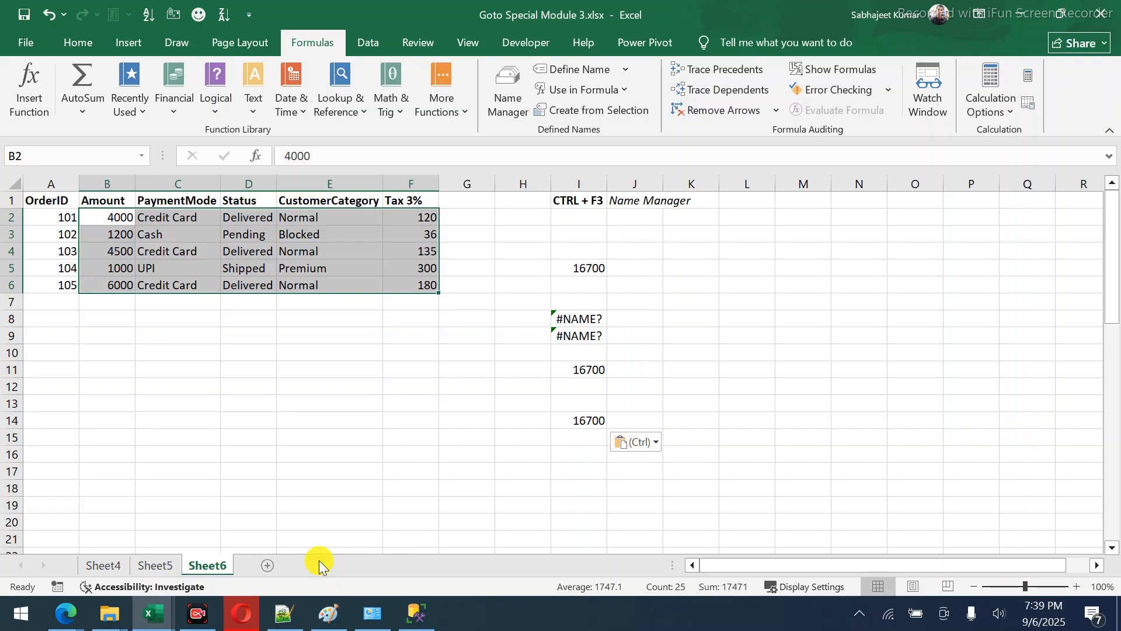
# On the Blinkit site in Edge, add Amul Salted Butter to the cart, open its product page, and return to Excel.
pyautogui.moveTo(66, 621)
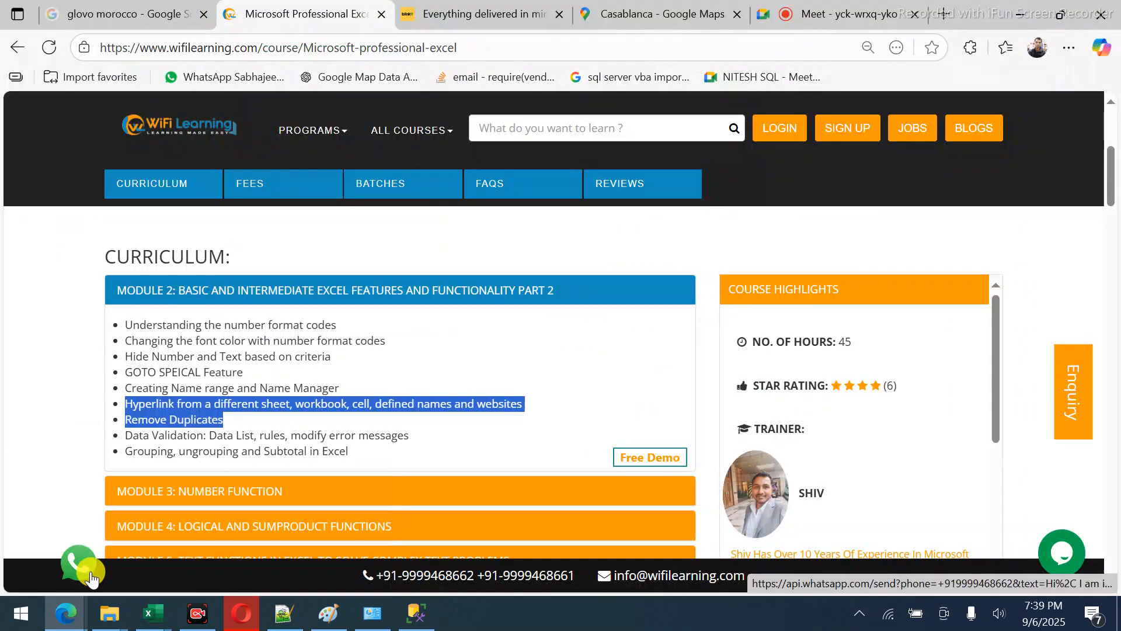
pyautogui.click(90, 569)
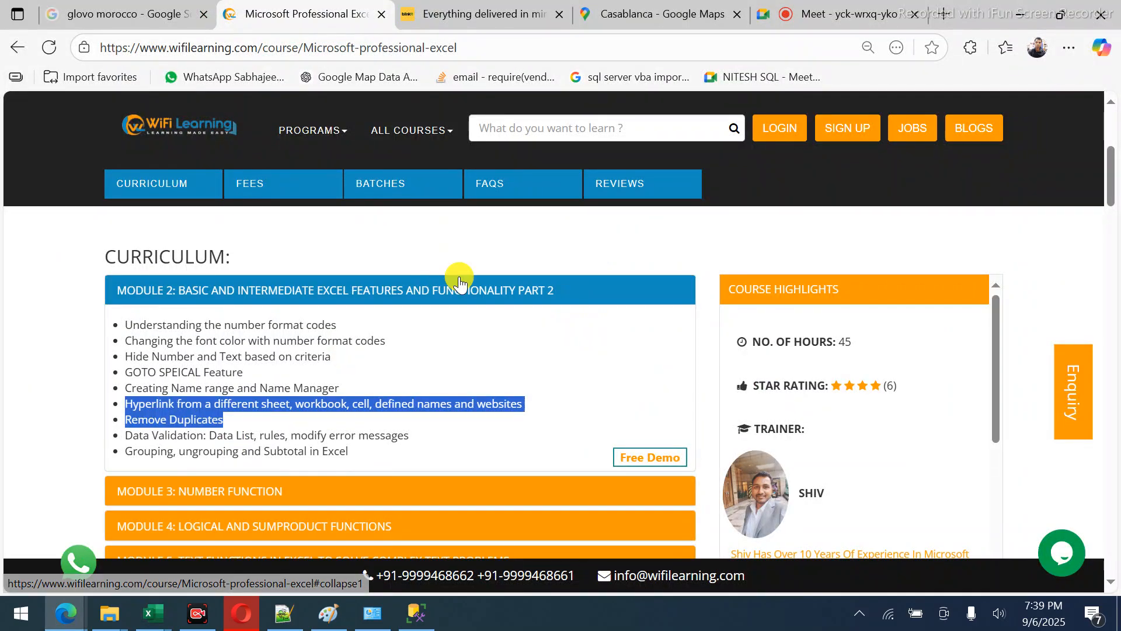
pyautogui.click(465, 21)
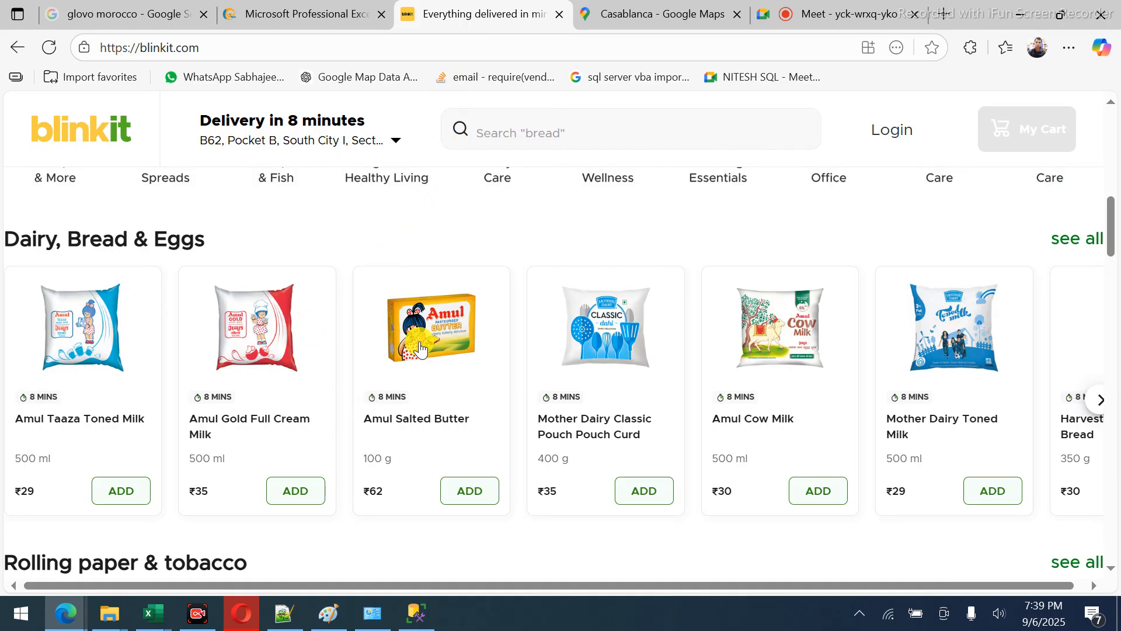
pyautogui.click(464, 502)
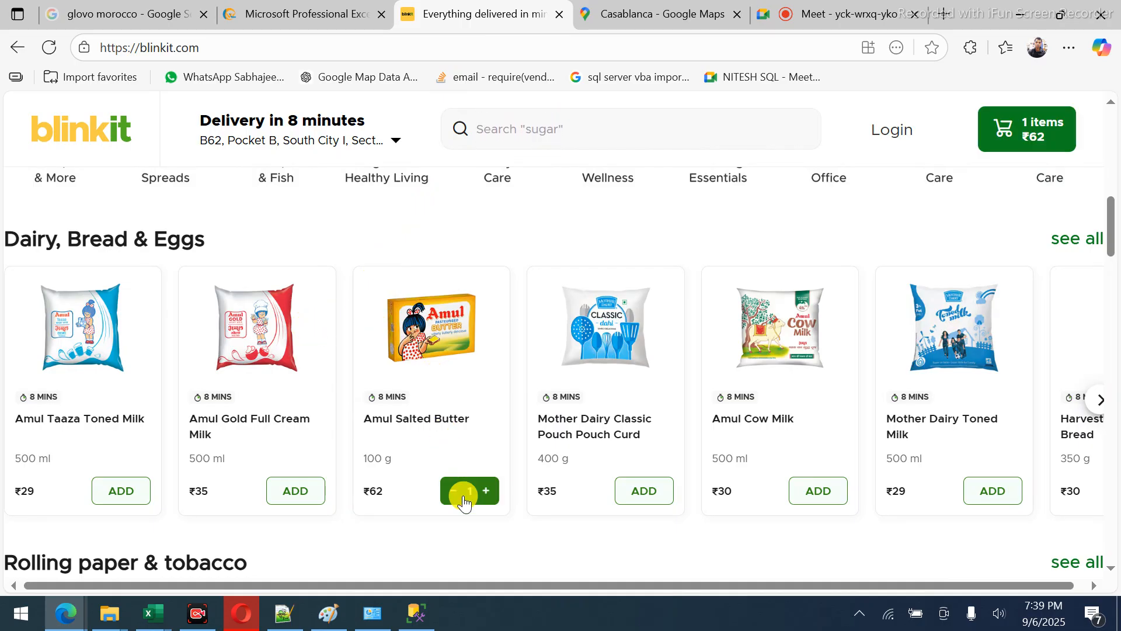
pyautogui.click(447, 330)
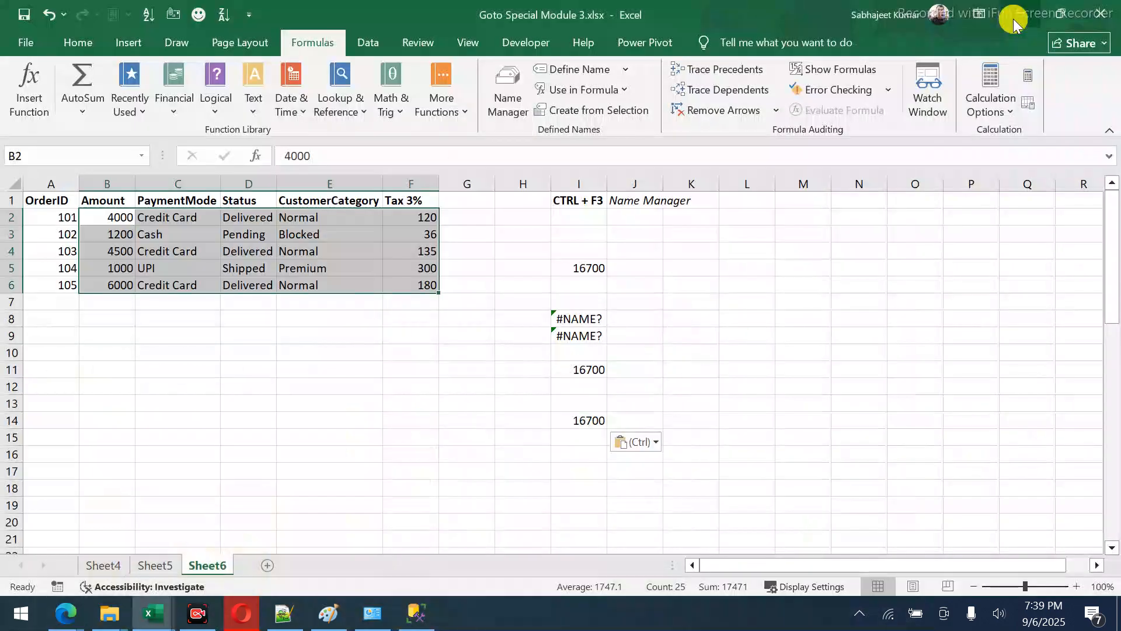
pyautogui.click(1013, 18)
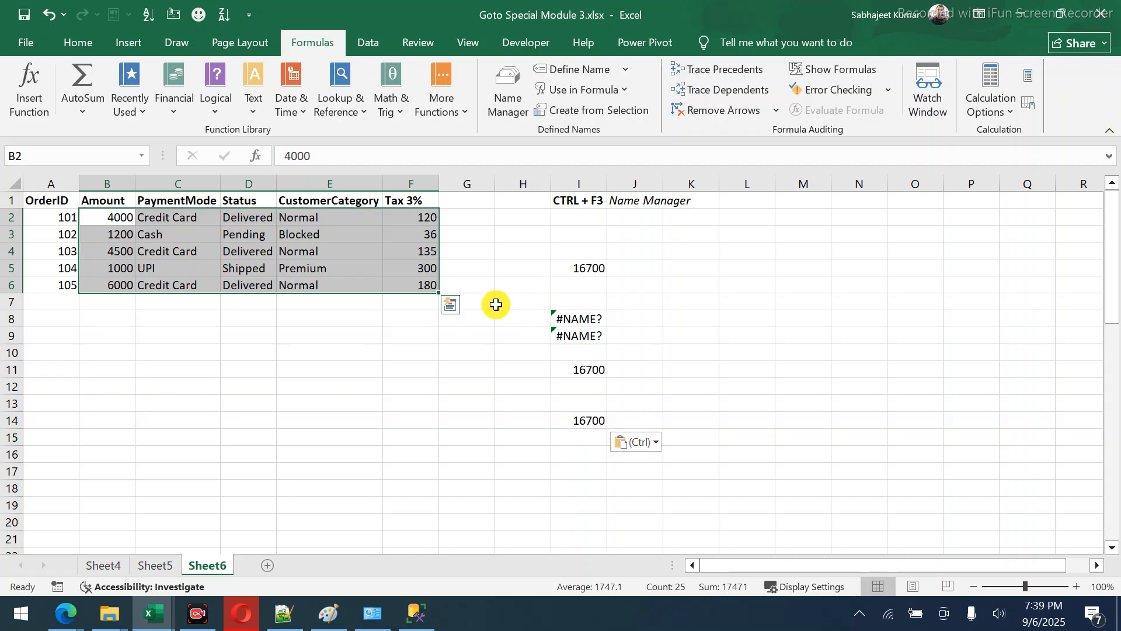
# Enter the text Goto Google in cell E11 of Sheet6 and select that cell again.
pyautogui.click(417, 369)
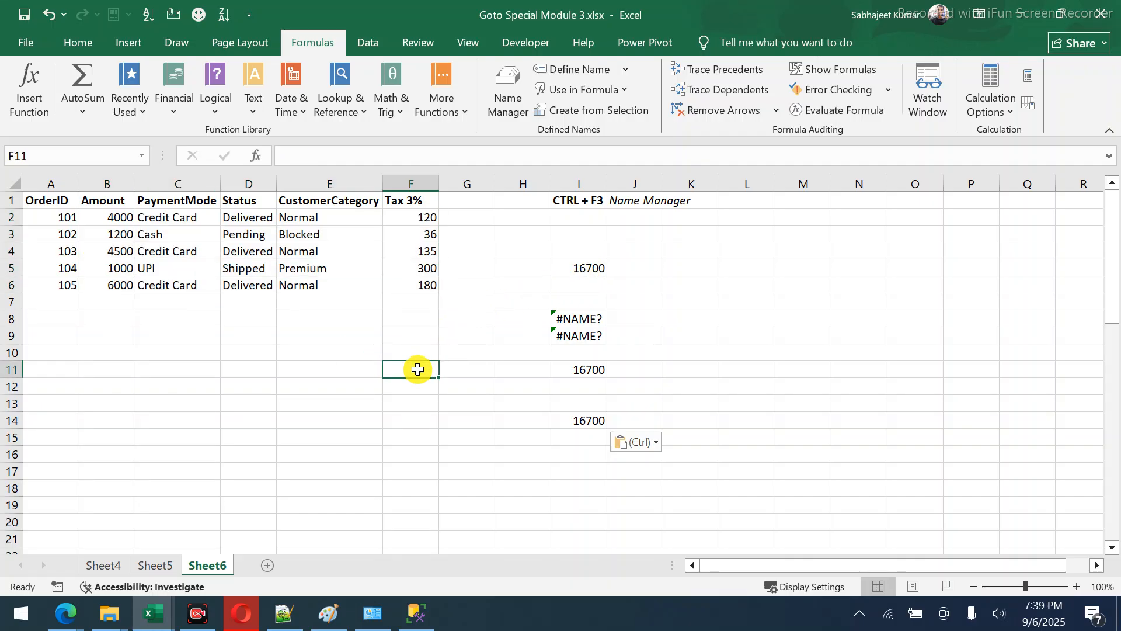
pyautogui.click(327, 370)
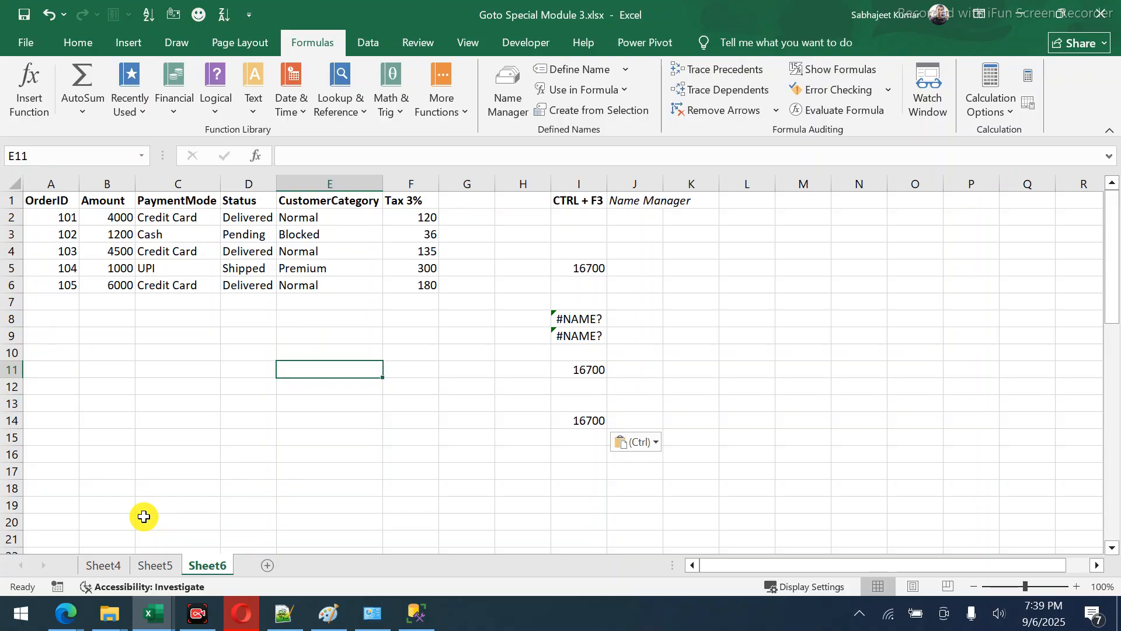
pyautogui.write('Goto ')
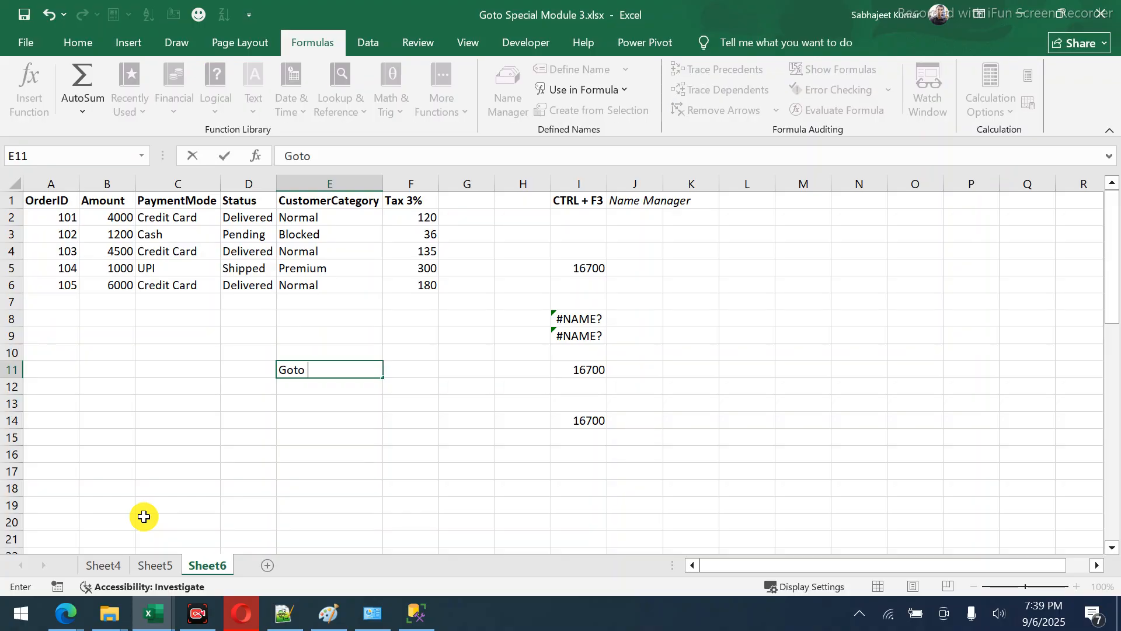
pyautogui.write('Google')
pyautogui.press('Return')
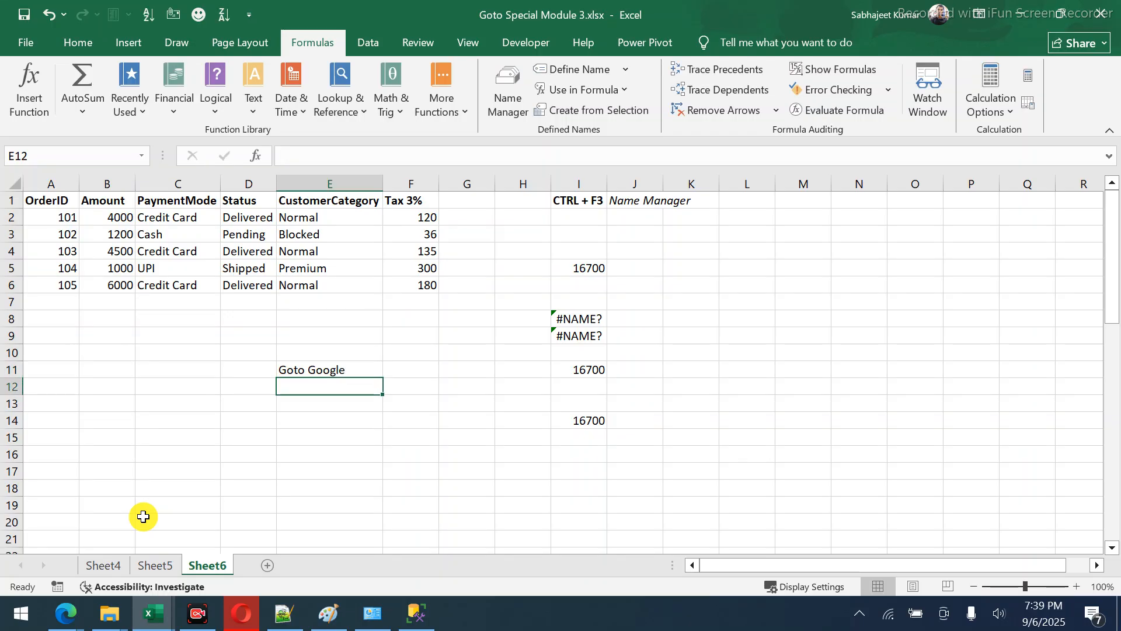
pyautogui.click(292, 370)
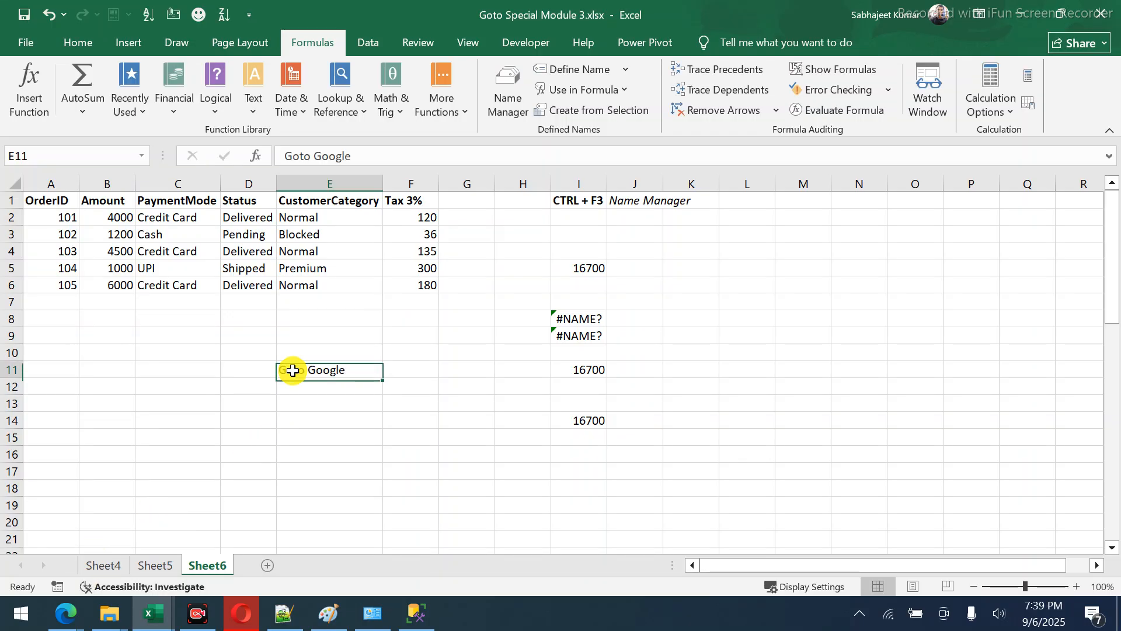
# Switch to Edge and load google.com in the tab that holds the glovo morocco search.
pyautogui.click(78, 607)
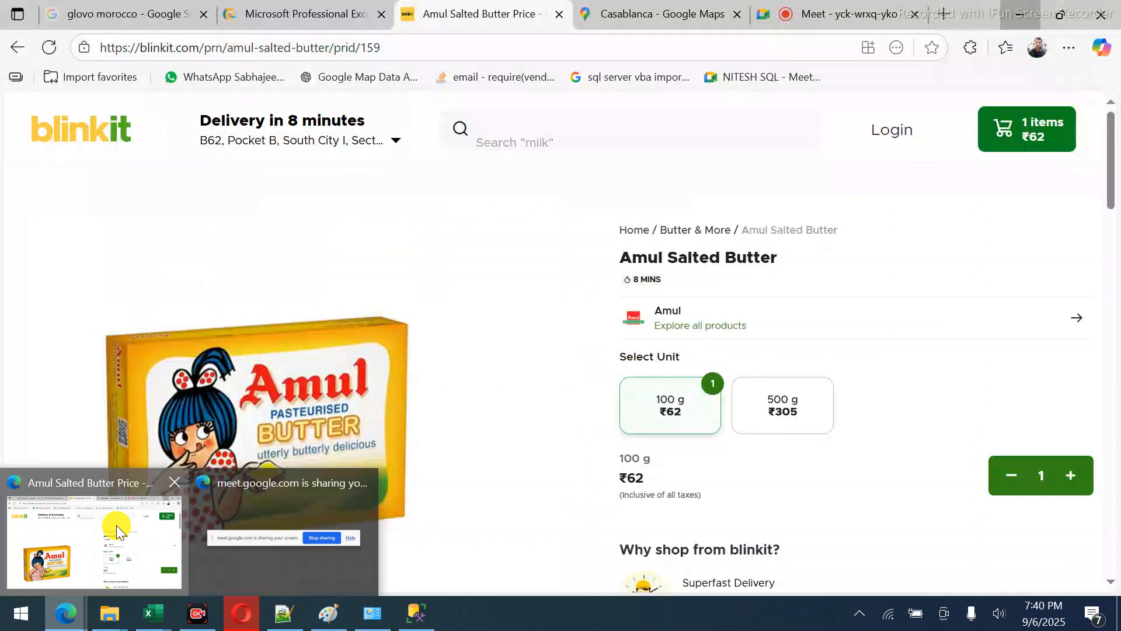
pyautogui.click(115, 525)
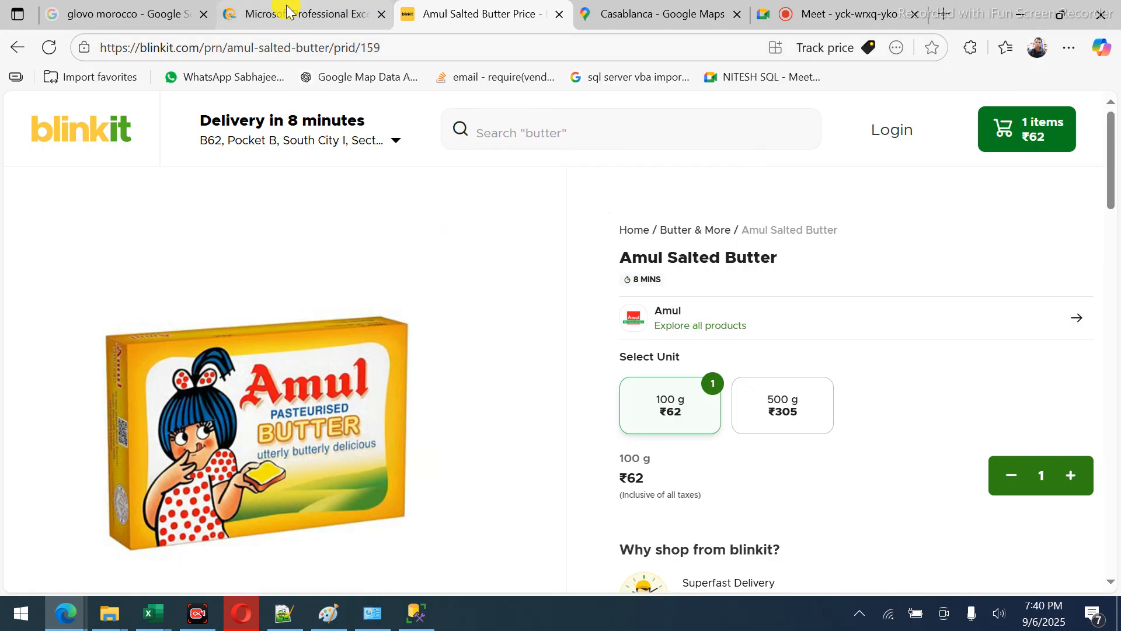
pyautogui.click(120, 11)
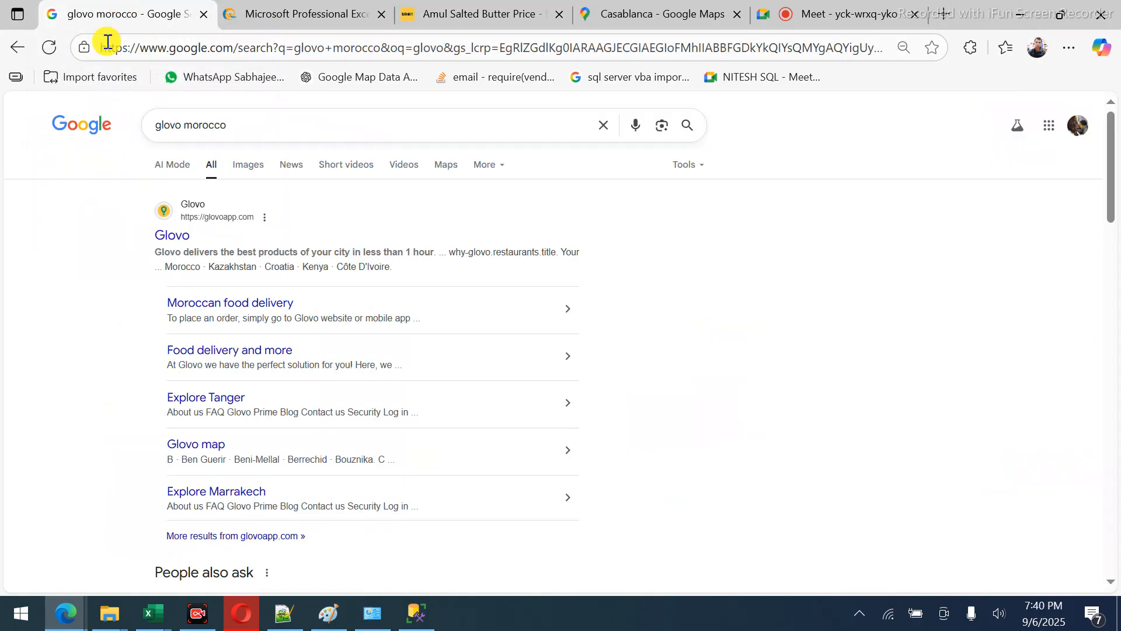
pyautogui.click(78, 126)
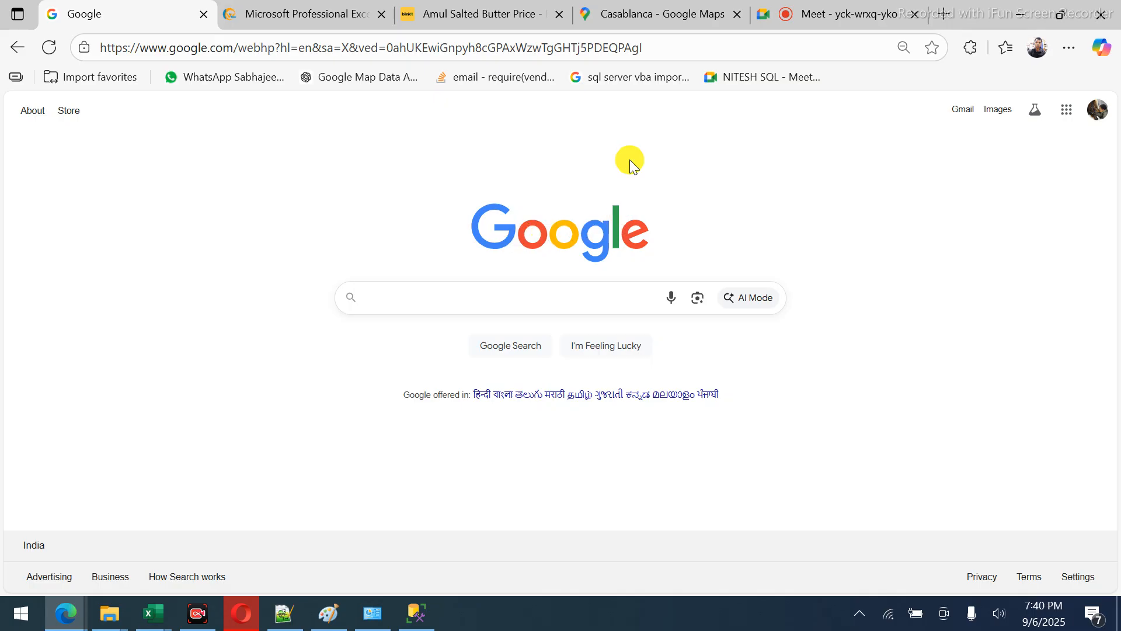
pyautogui.click(676, 47)
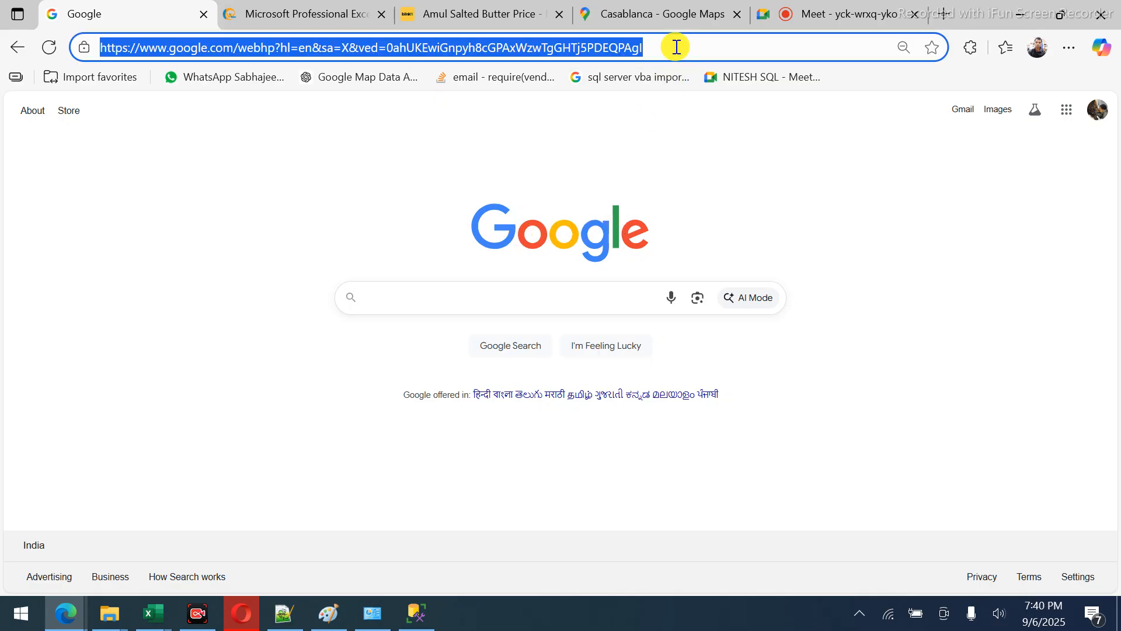
pyautogui.write('google.com')
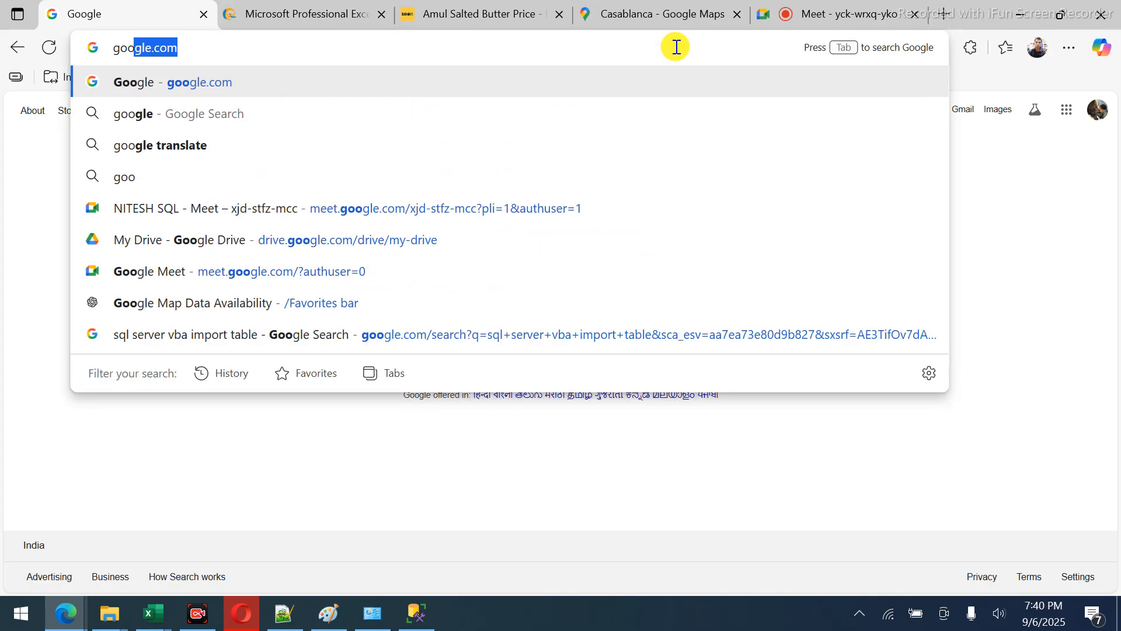
pyautogui.press('Return')
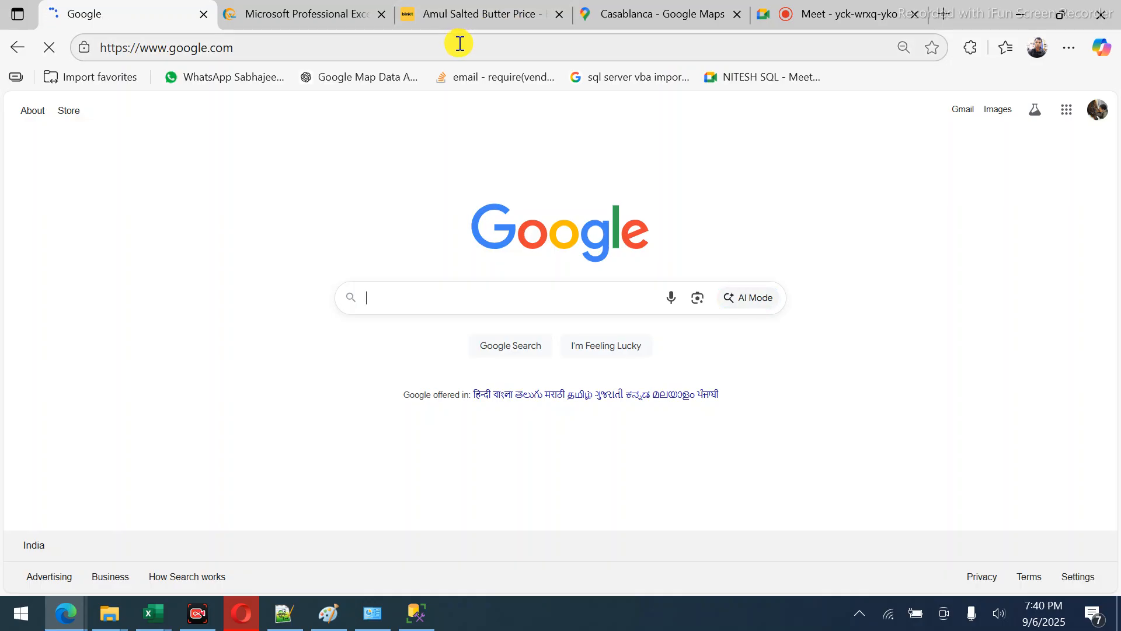
pyautogui.click(460, 44)
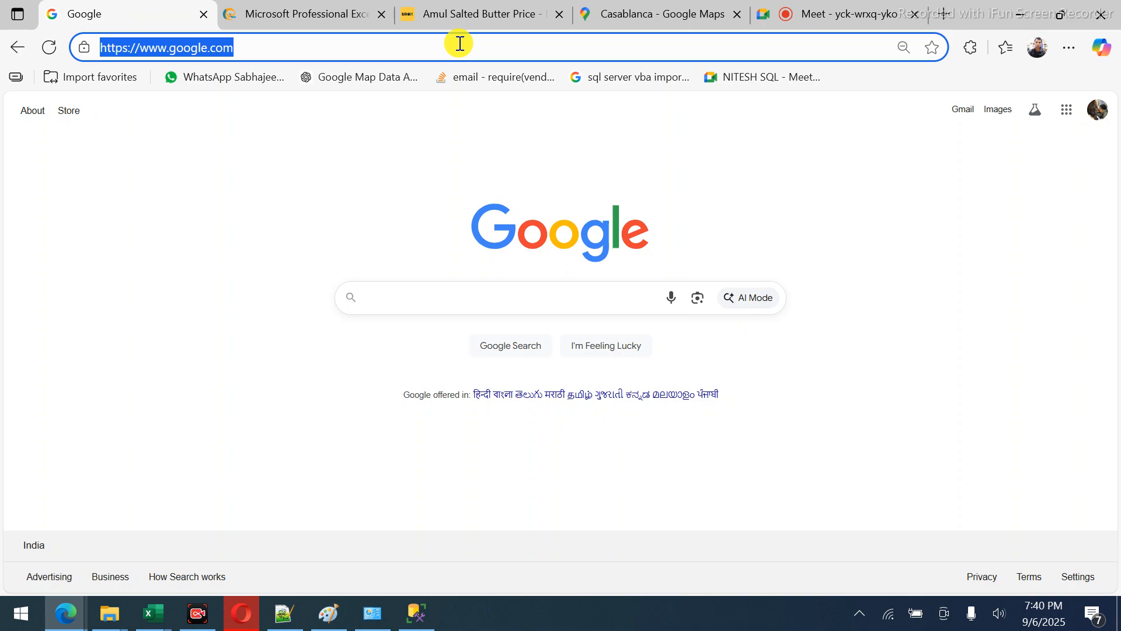
pyautogui.click(431, 43)
pyautogui.moveTo(431, 42); pyautogui.dragTo(39, 28)
pyautogui.hotkey('ctrl', 'c')
pyautogui.click(153, 612)
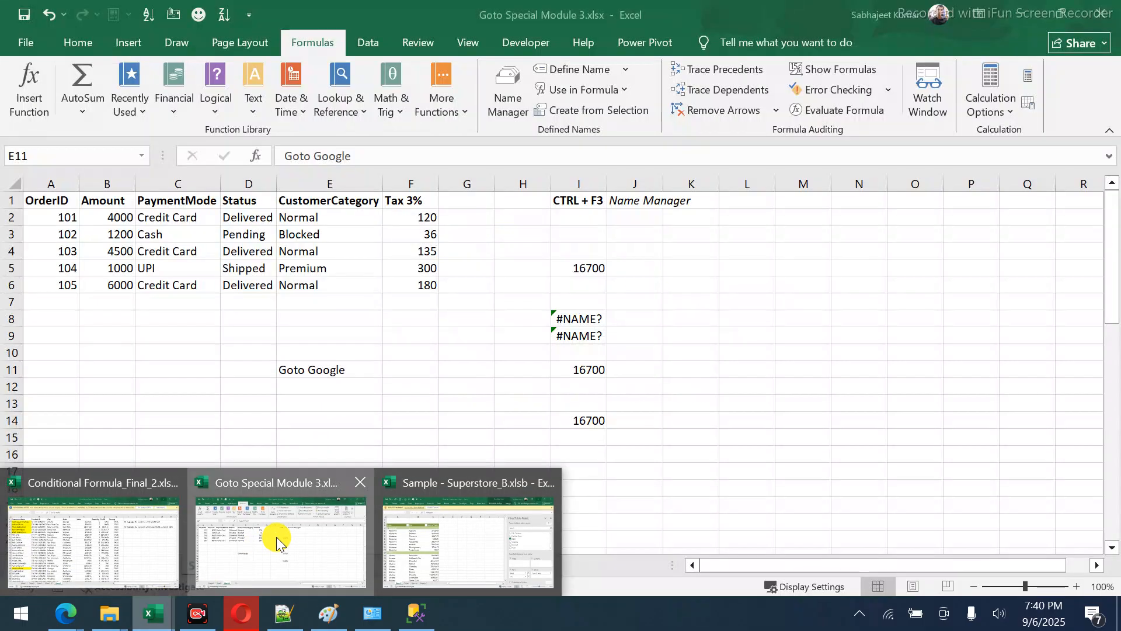
pyautogui.click(275, 537)
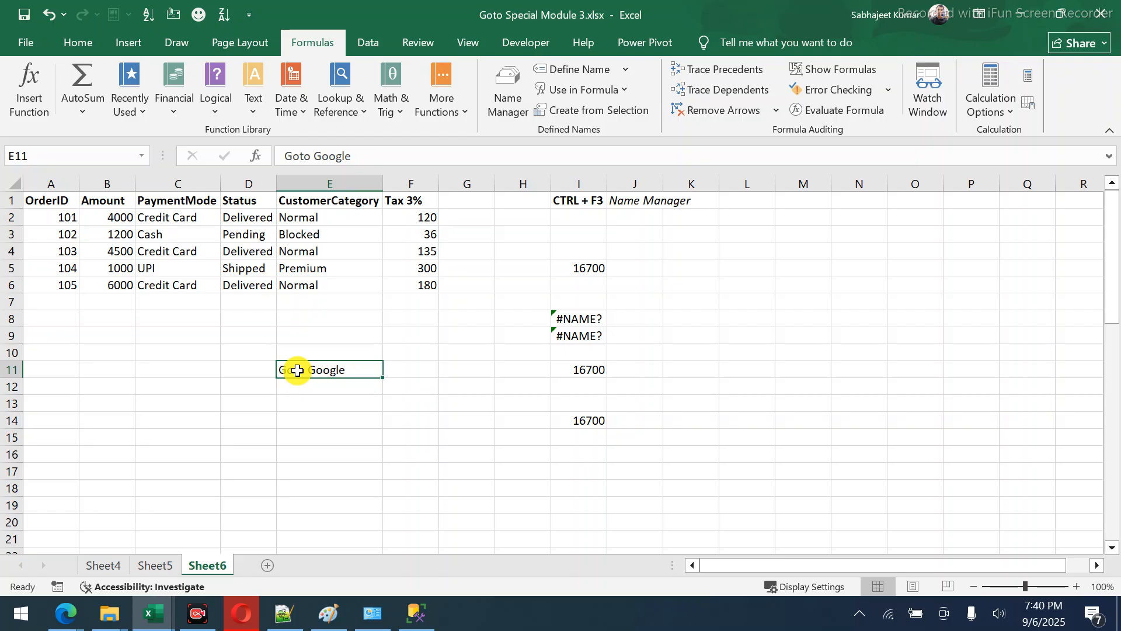
pyautogui.rightClick(332, 371)
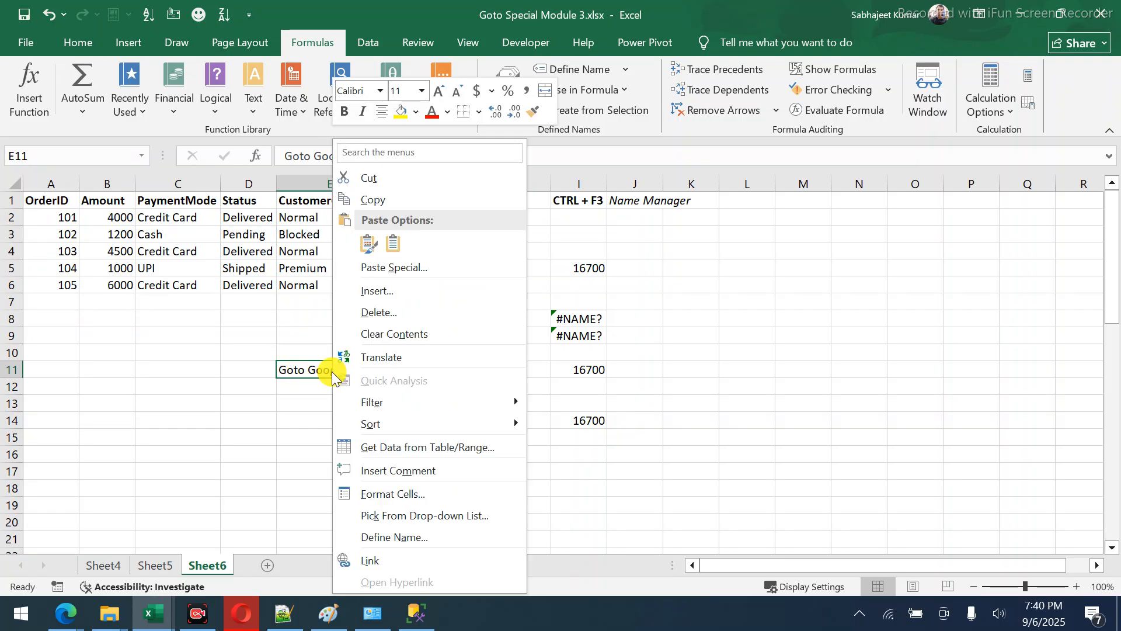
pyautogui.click(408, 560)
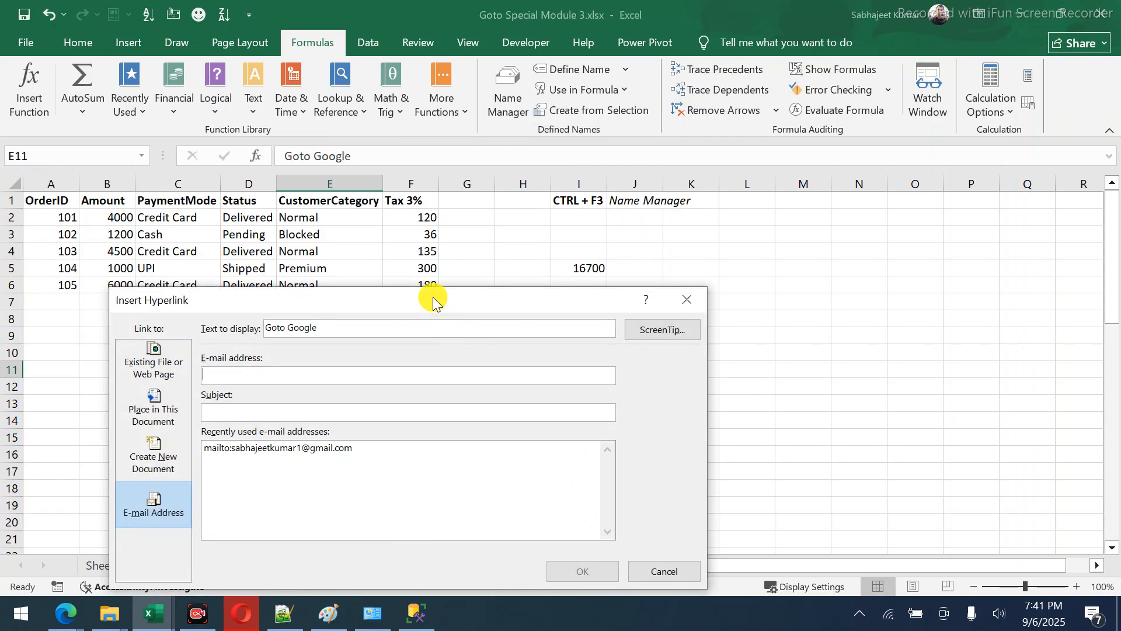
pyautogui.moveTo(433, 300); pyautogui.dragTo(720, 230)
pyautogui.moveTo(640, 233); pyautogui.dragTo(563, 263)
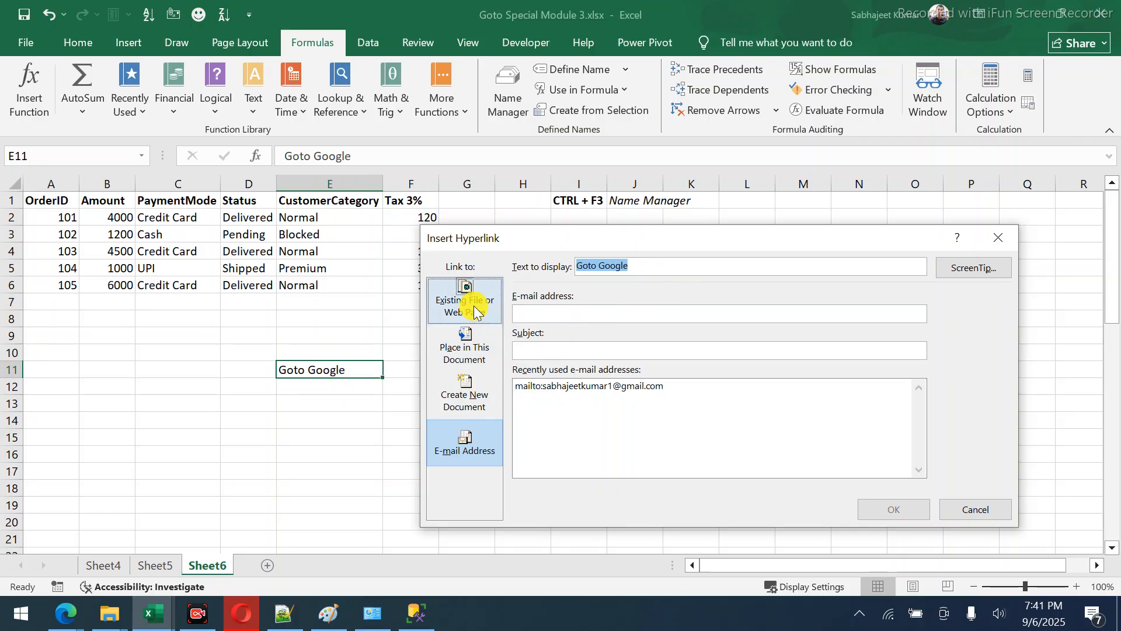
pyautogui.click(466, 292)
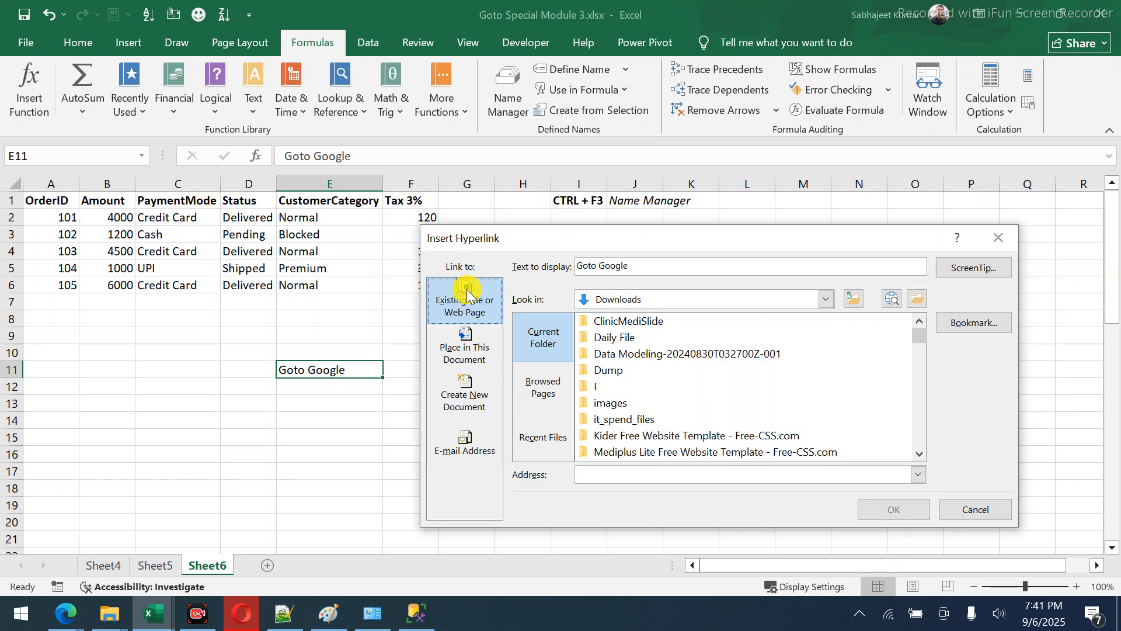
pyautogui.click(660, 473)
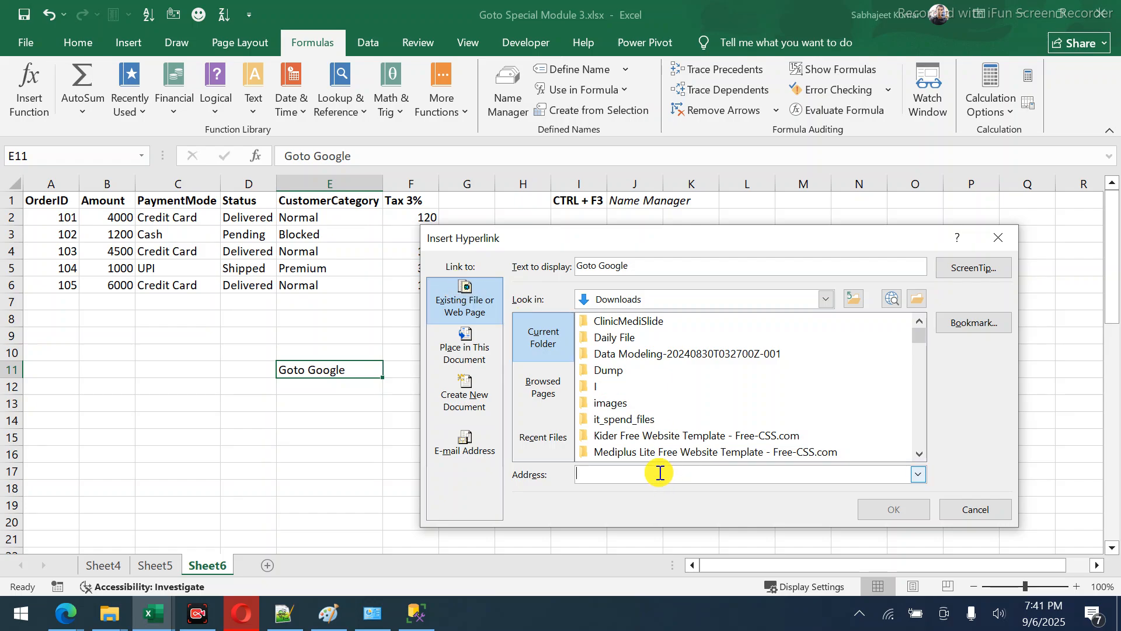
pyautogui.hotkey('ctrl', 'v')
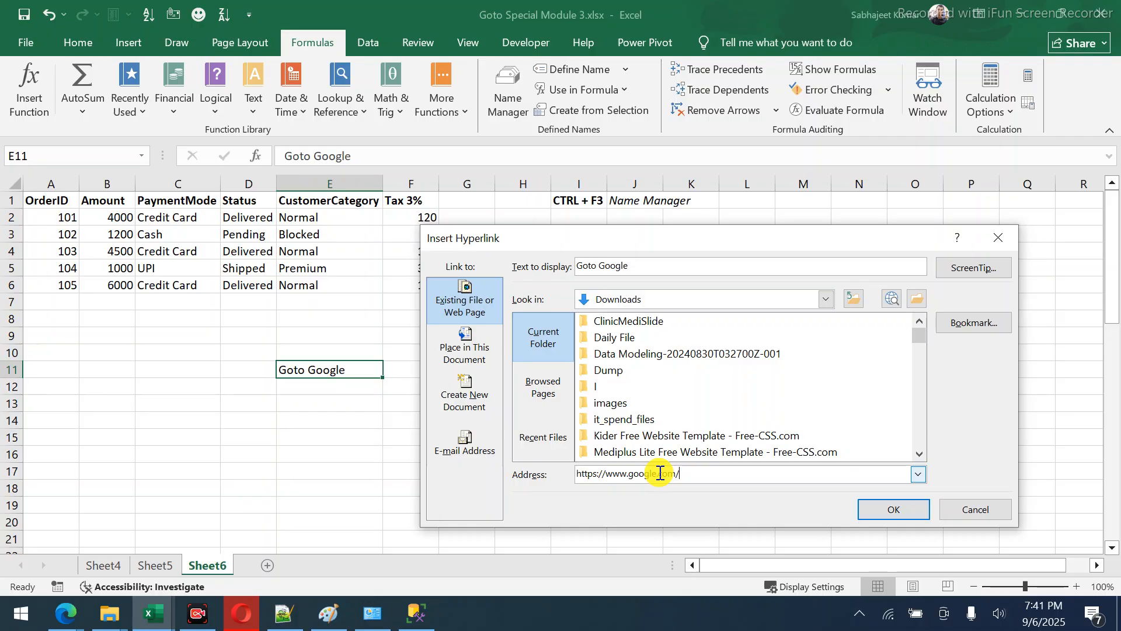
# Set the hyperlink's ScreenTip to "Click to go visit Google page" and apply the link to E11.
pyautogui.click(975, 268)
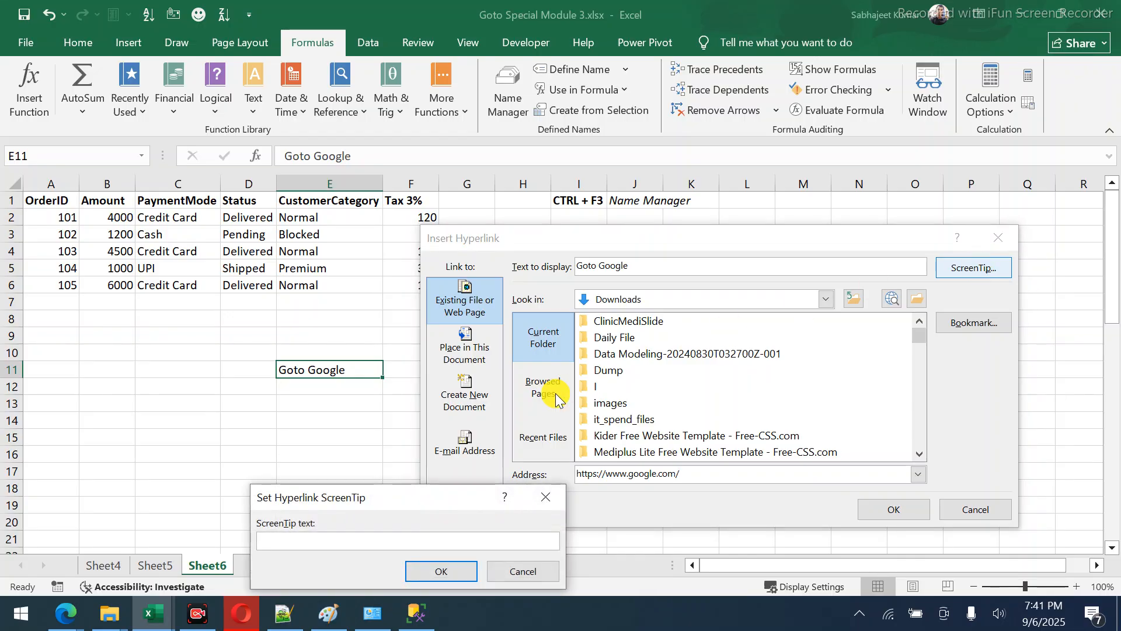
pyautogui.moveTo(444, 493); pyautogui.dragTo(459, 438)
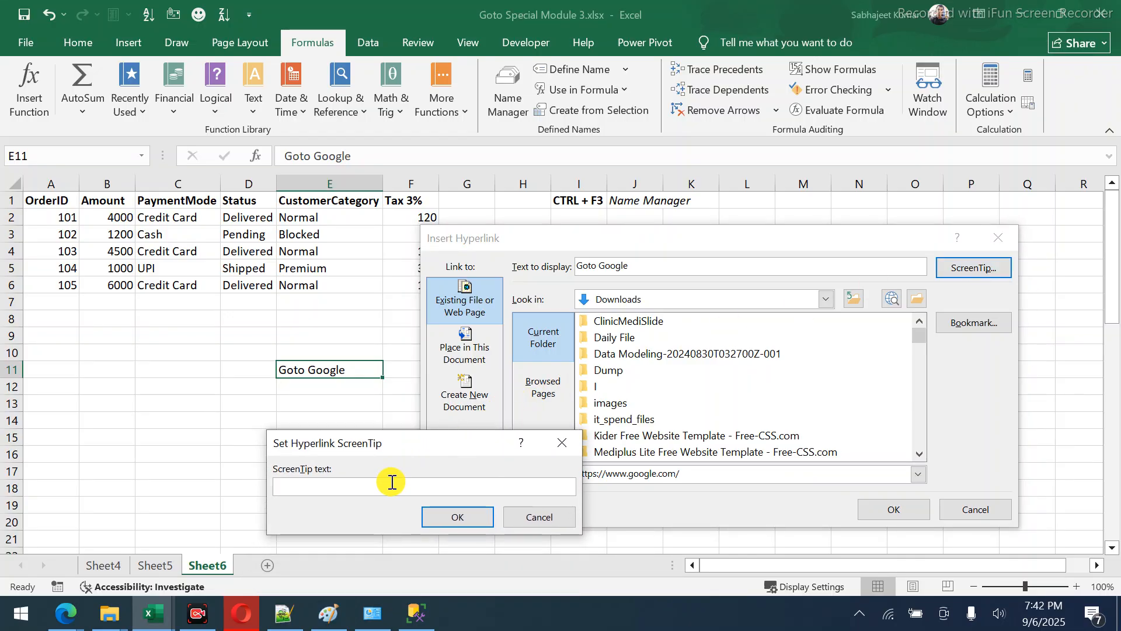
pyautogui.write('Cli')
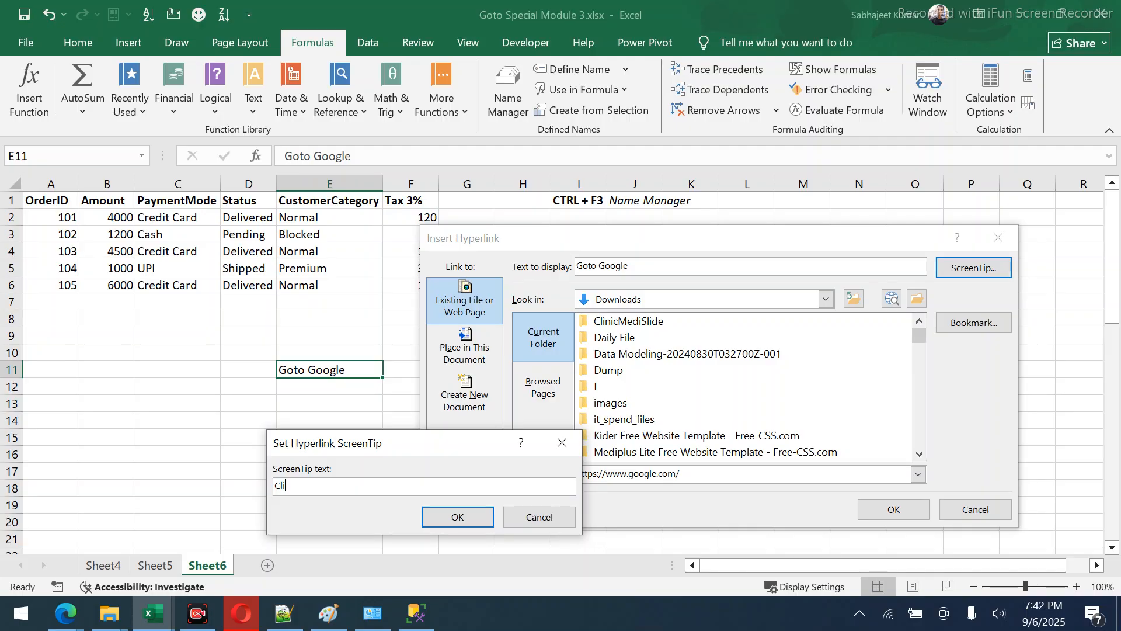
pyautogui.write('ck to go visit Google page')
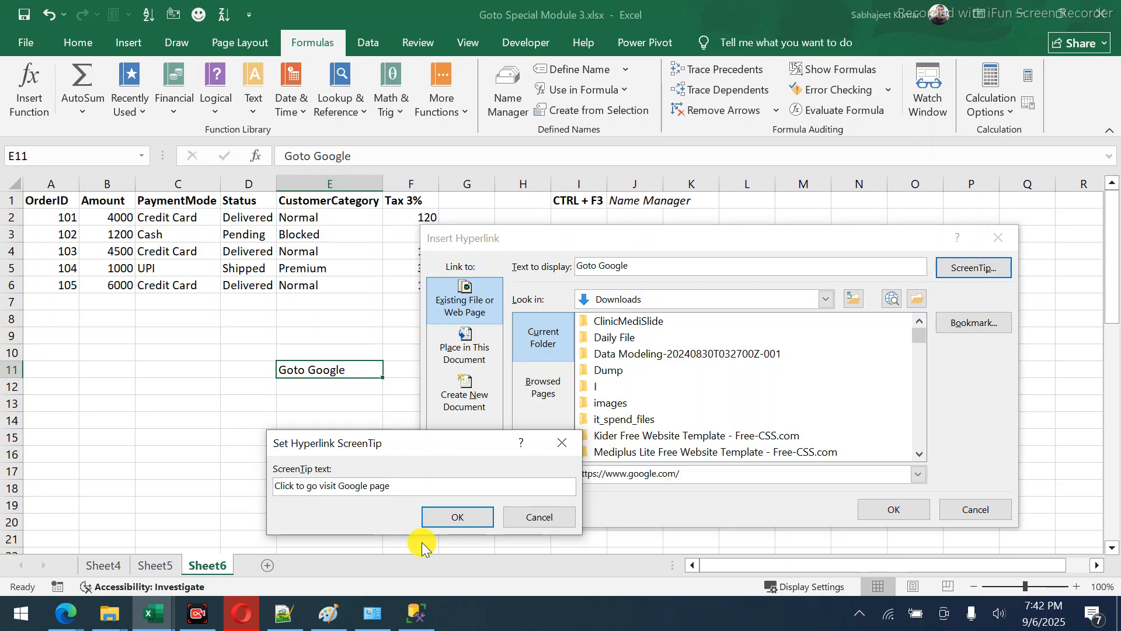
pyautogui.click(458, 525)
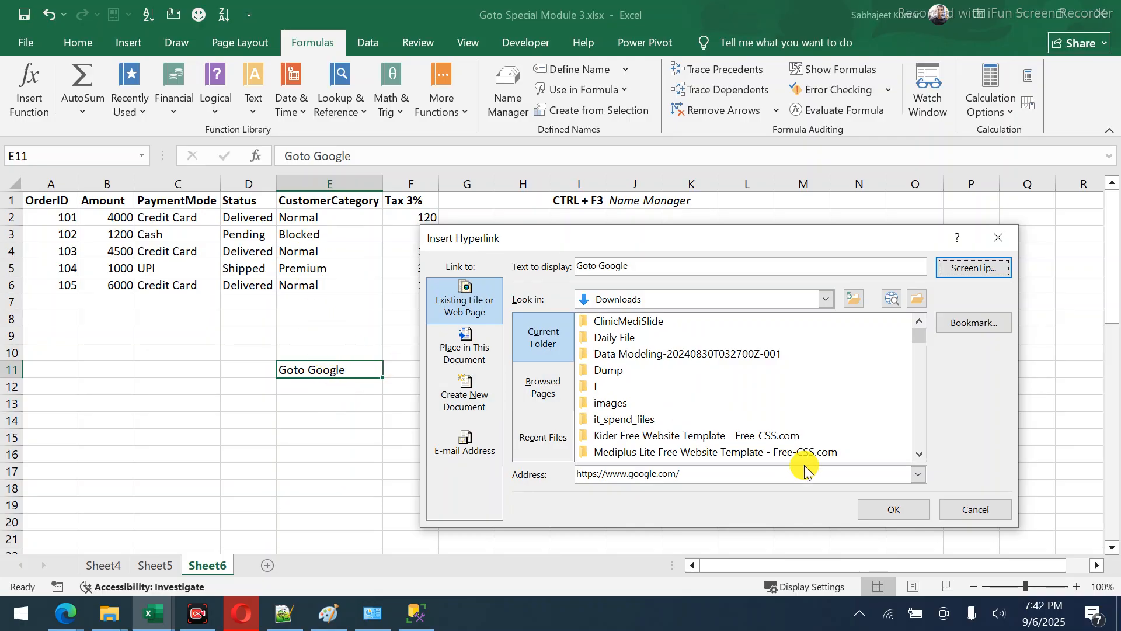
pyautogui.click(884, 512)
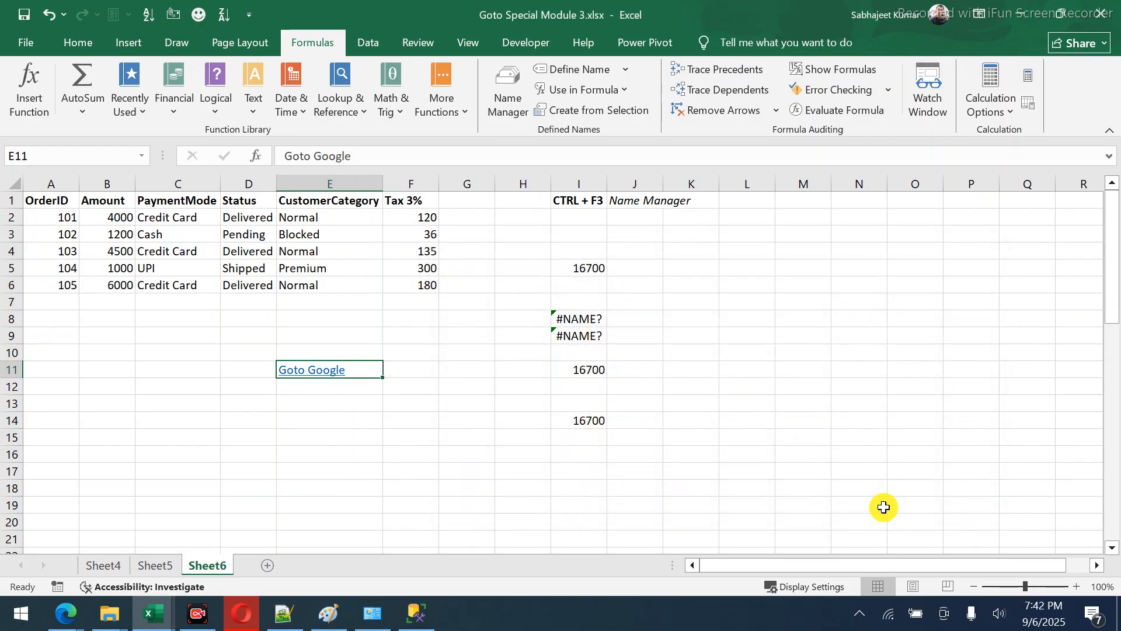
# Test the Goto Google link in E11 and reposition the Opera window that displays the page.
pyautogui.click(441, 437)
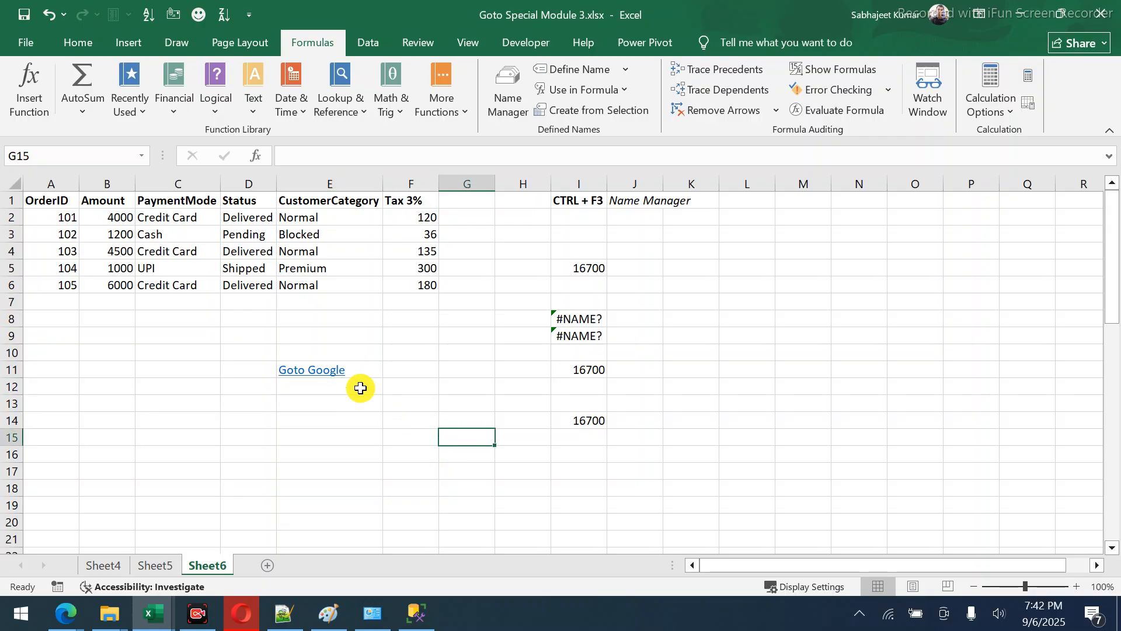
pyautogui.moveTo(331, 375)
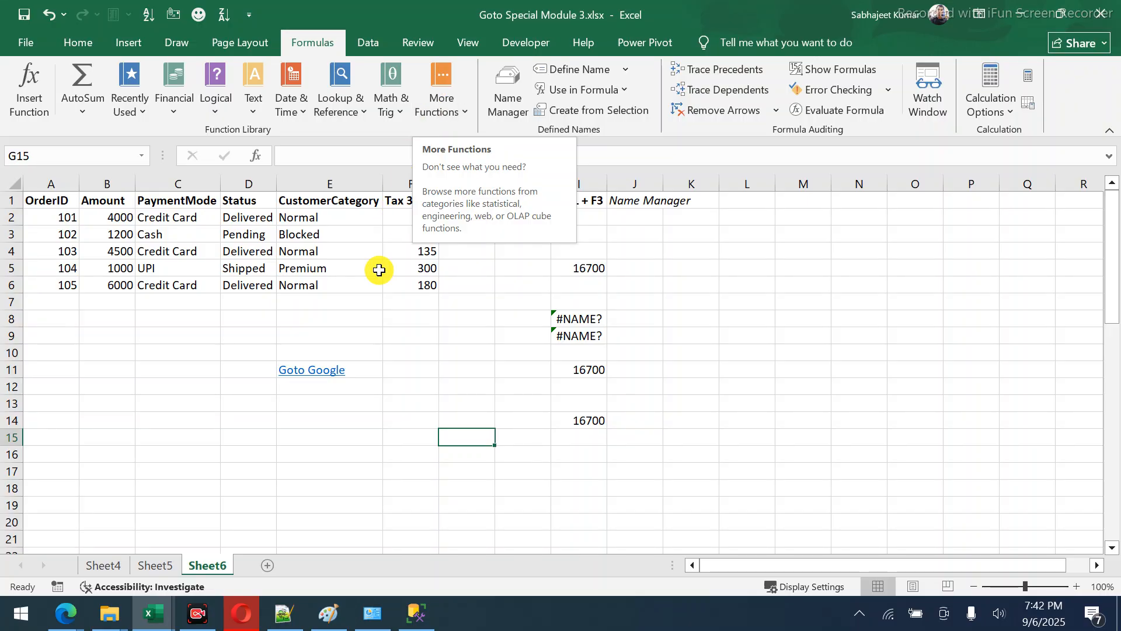
pyautogui.click(312, 375)
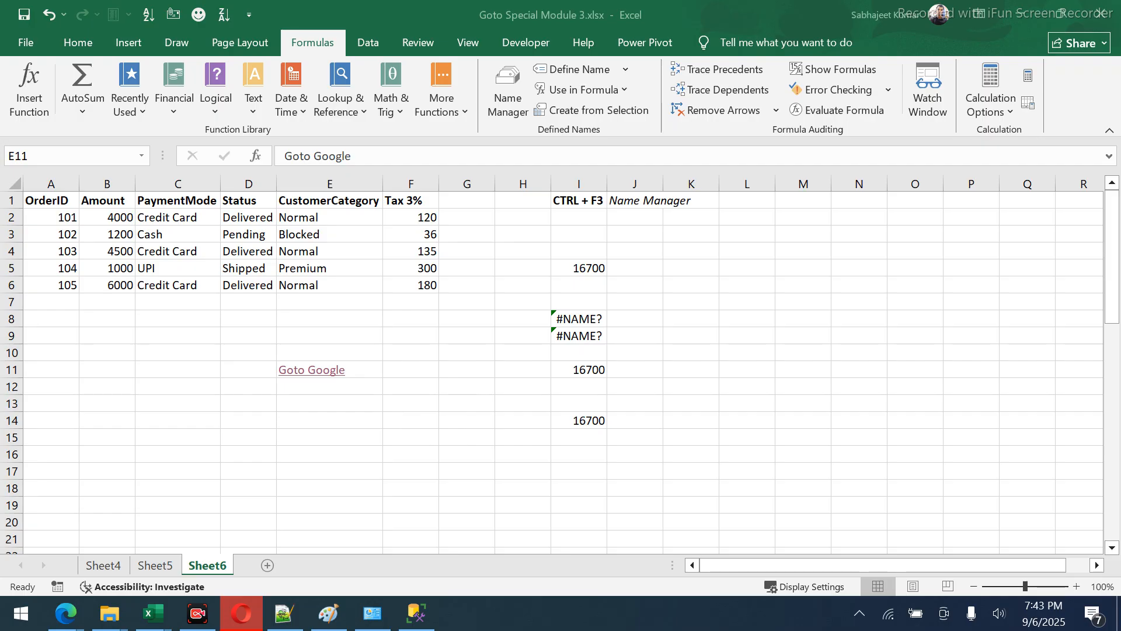
pyautogui.moveTo(2, 227); pyautogui.dragTo(811, 146)
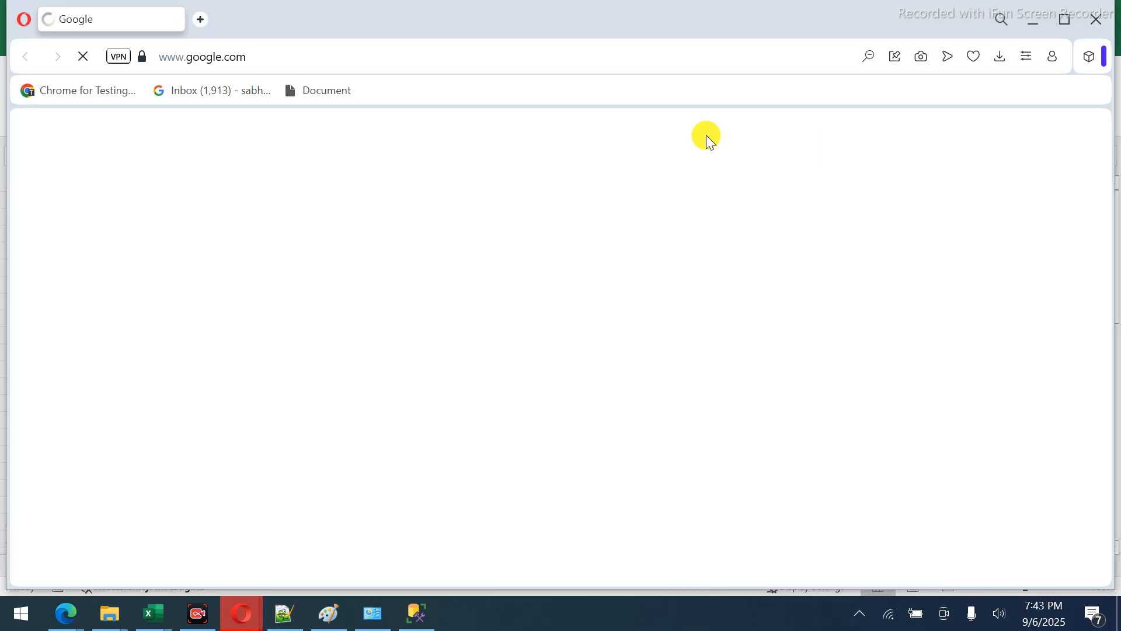
pyautogui.moveTo(495, 28); pyautogui.dragTo(680, 33)
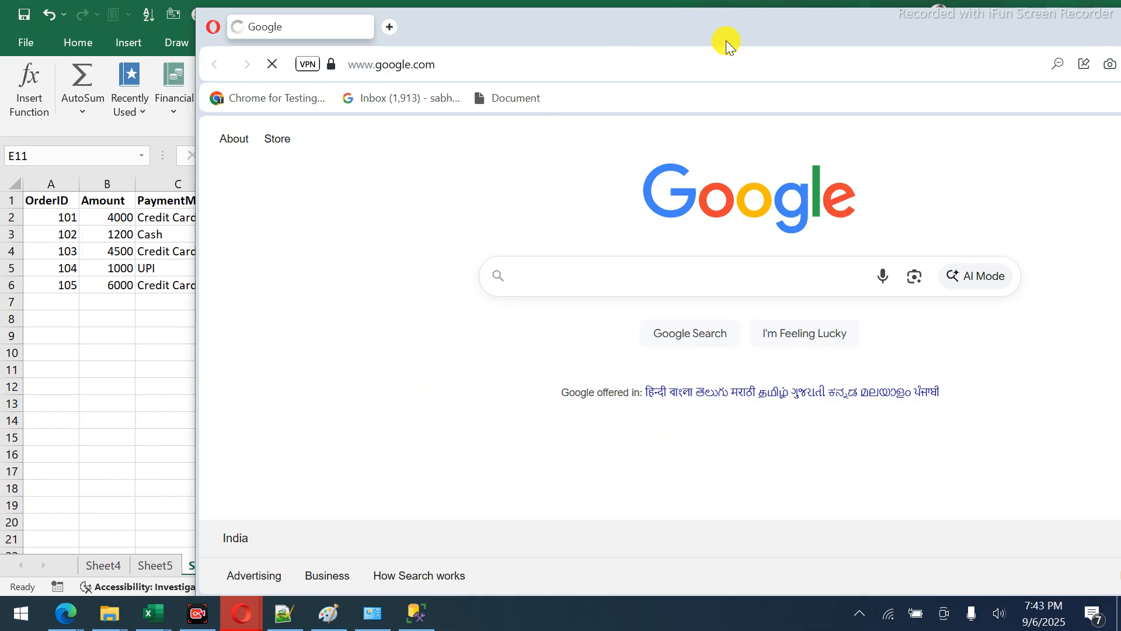
pyautogui.moveTo(726, 40); pyautogui.dragTo(598, 45)
pyautogui.moveTo(664, 33); pyautogui.dragTo(624, 29)
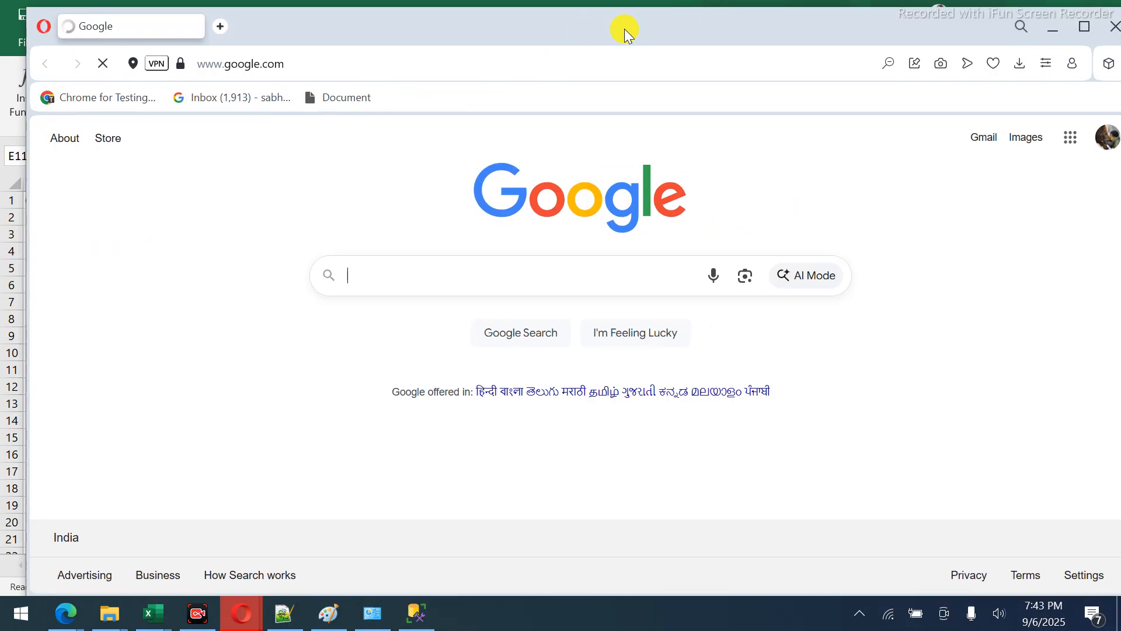
# Copy the Google page address from Opera and close the browser window.
pyautogui.click(832, 63)
pyautogui.hotkey('ctrl', 'c')
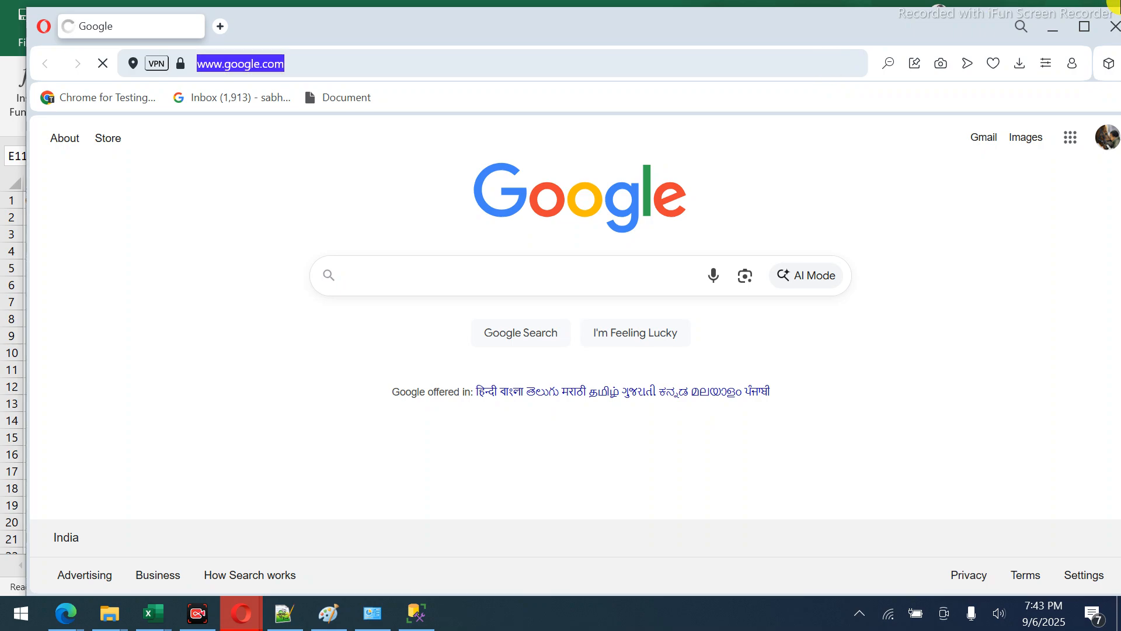
pyautogui.click(1112, 33)
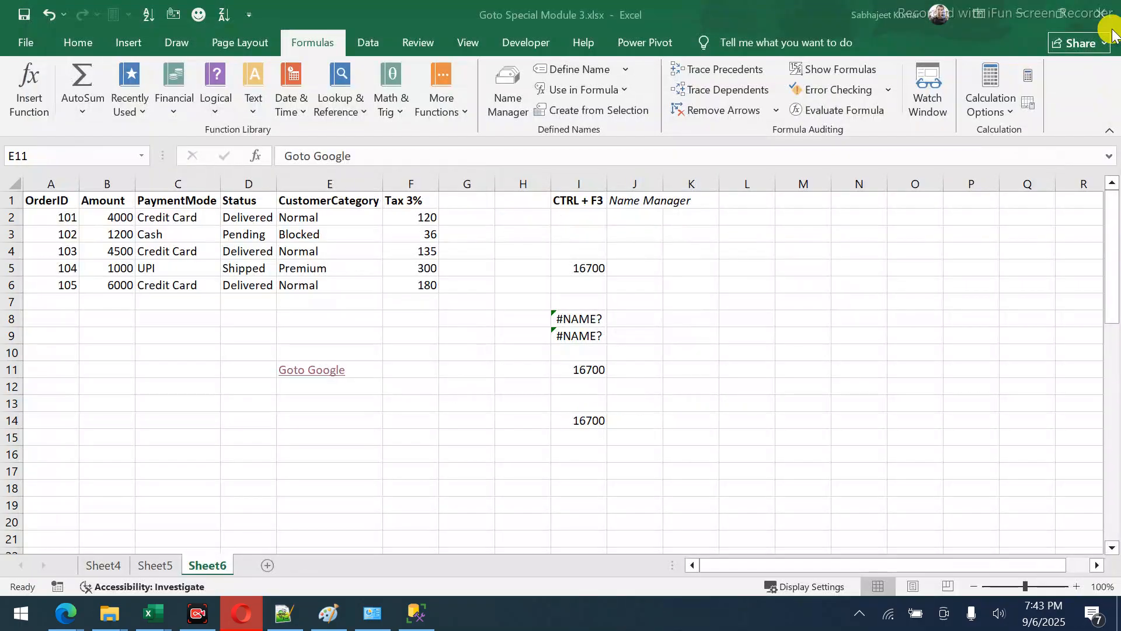
pyautogui.click(332, 424)
pyautogui.hotkey('ctrl', 'v')
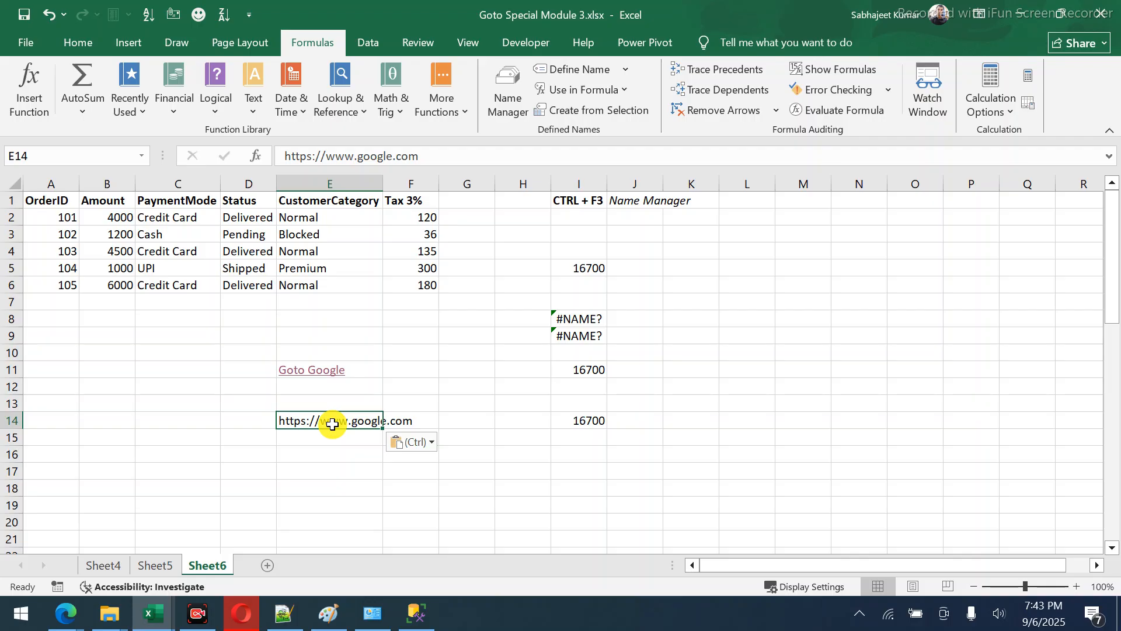
pyautogui.press('F2')
pyautogui.press('Return')
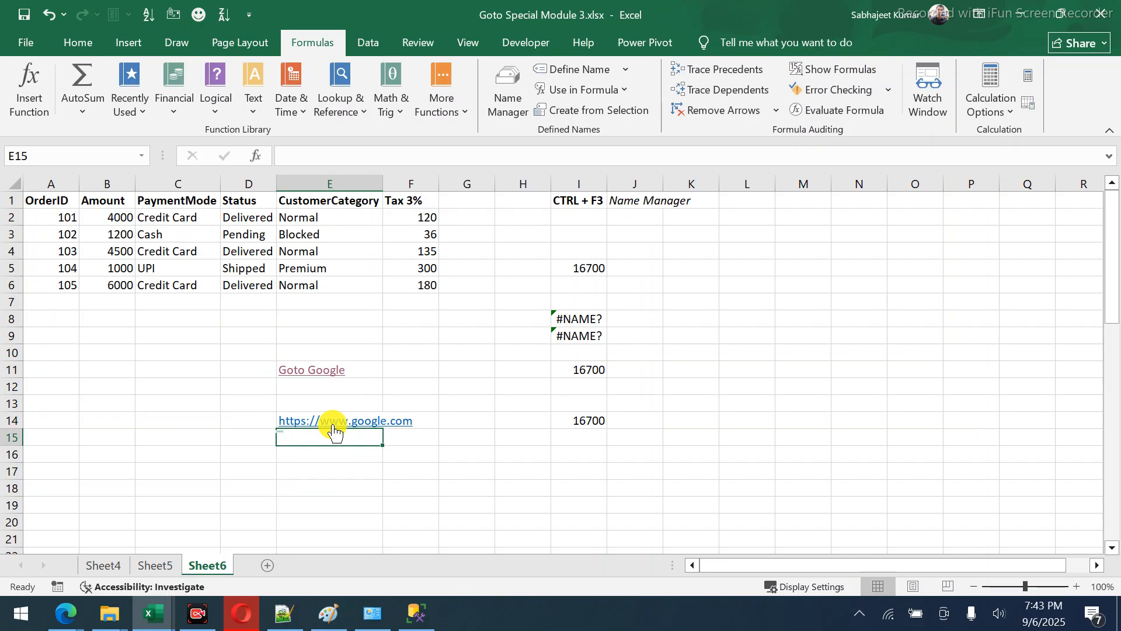
# Change the link text in E11 by replacing "Google" with a person's name followed by "Page".
pyautogui.click(341, 467)
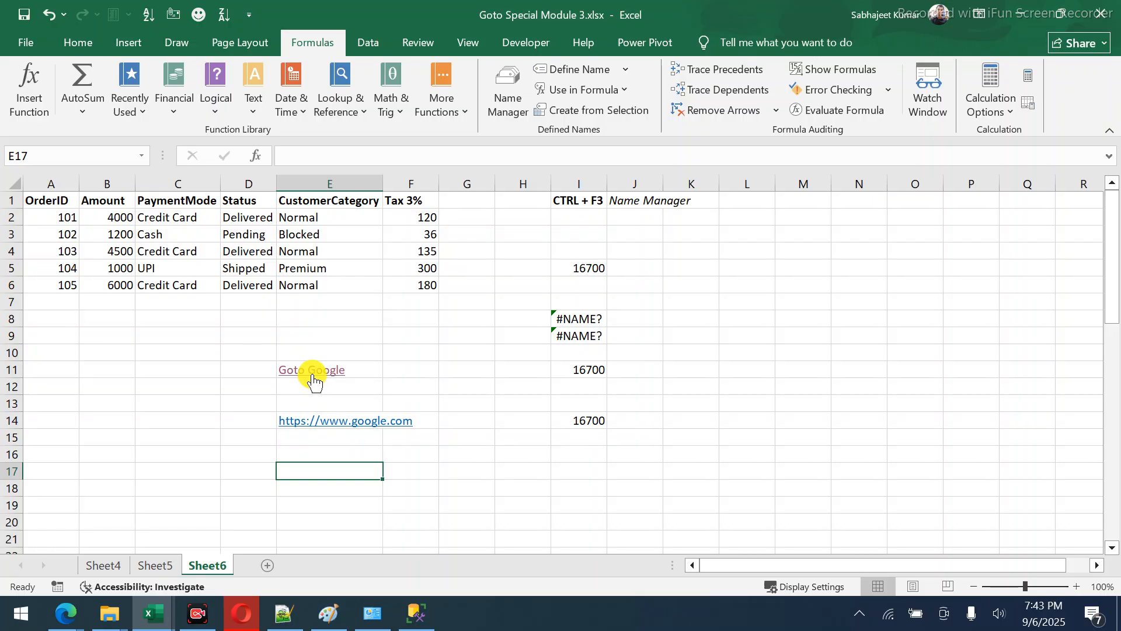
pyautogui.click(362, 368)
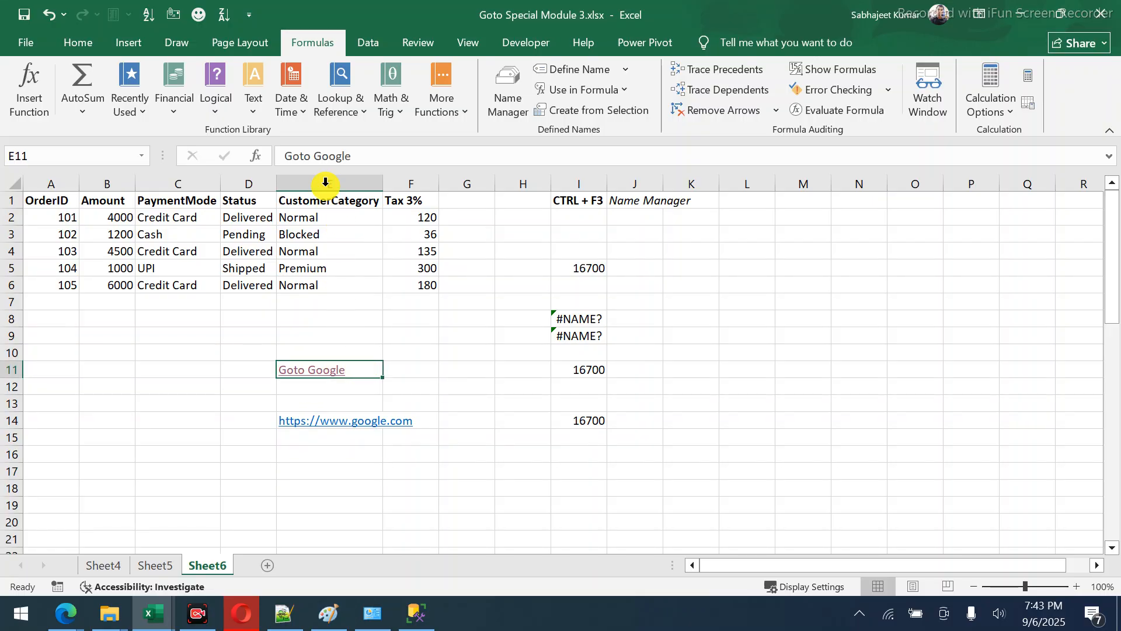
pyautogui.moveTo(312, 150); pyautogui.dragTo(440, 170)
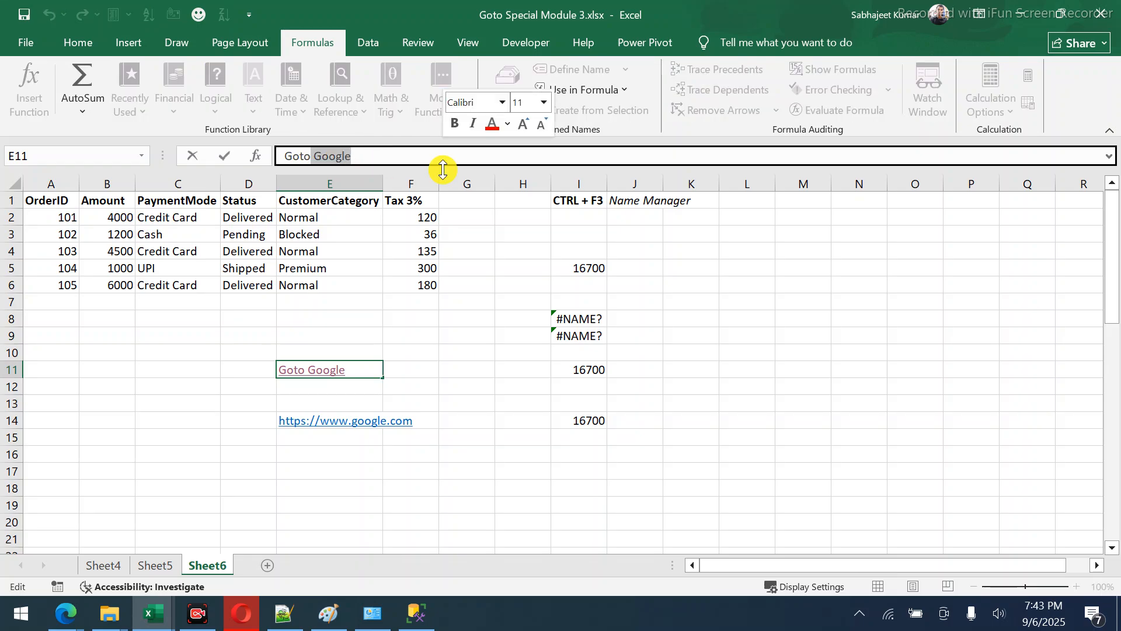
pyautogui.press('BackSpace')
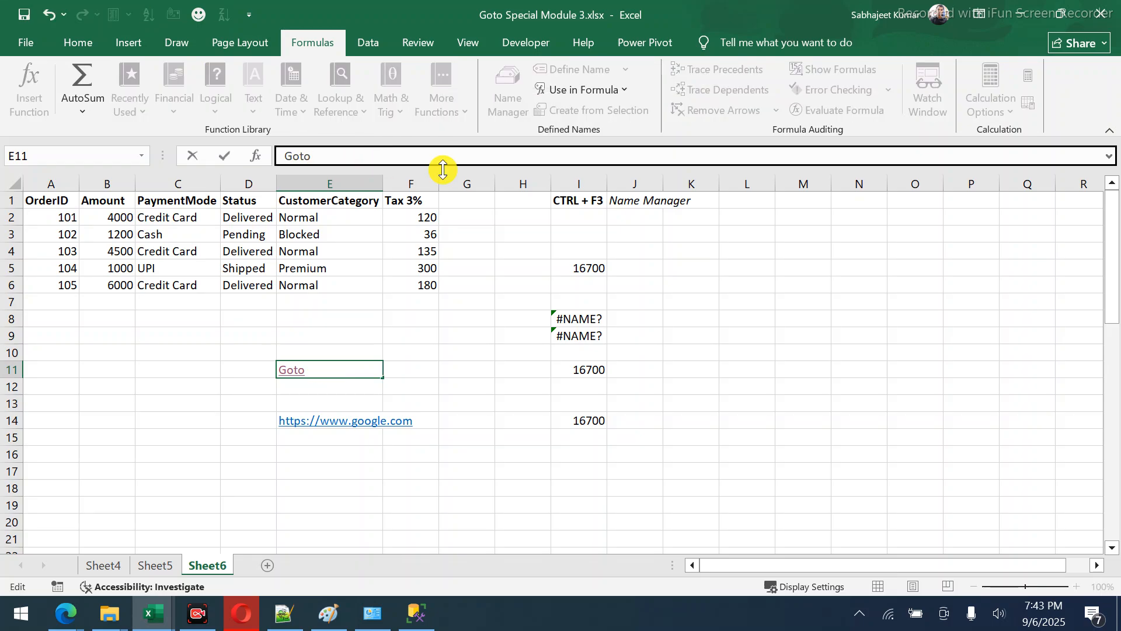
pyautogui.write('Kumar Pa')
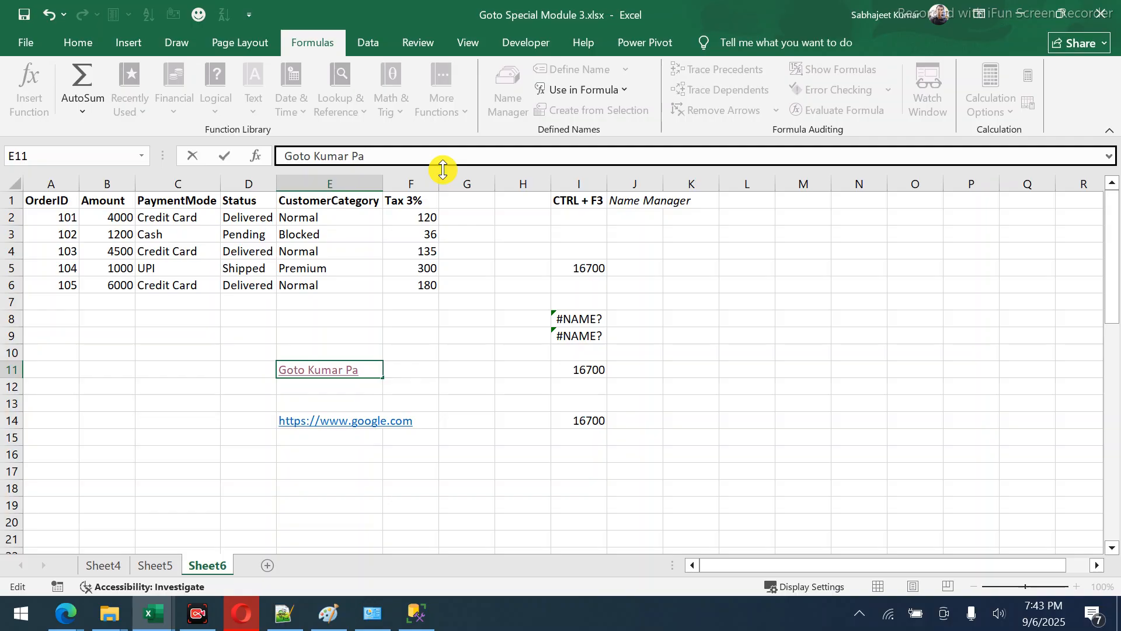
pyautogui.write('ge')
pyautogui.press('Return')
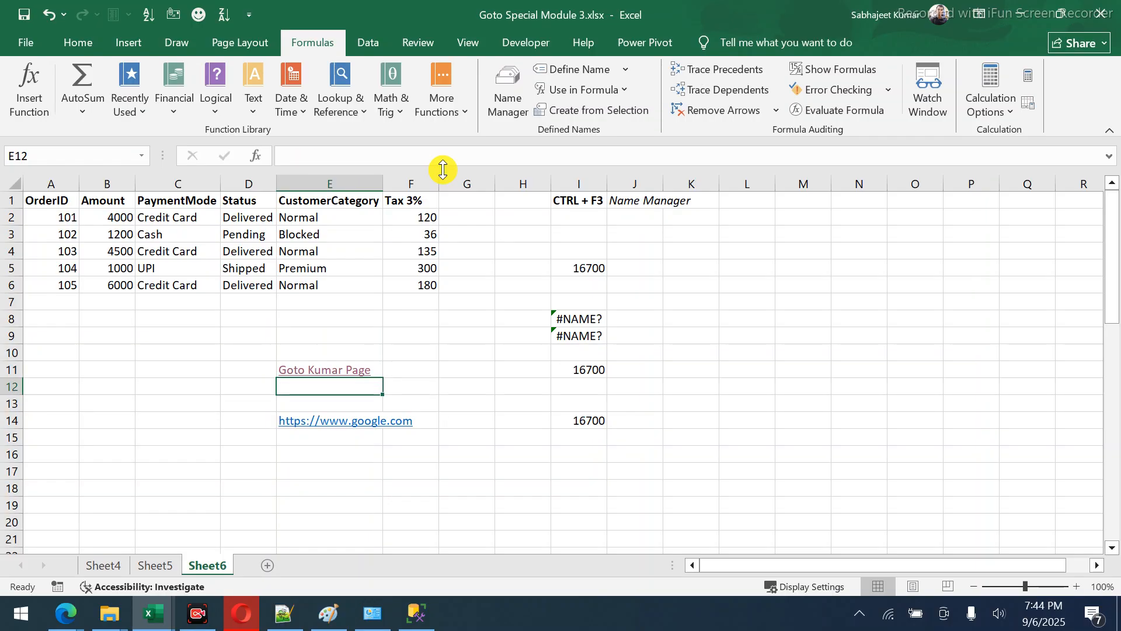
# Review the web address behind the E11 hyperlink in its edit settings and close them without changes.
pyautogui.click(315, 356)
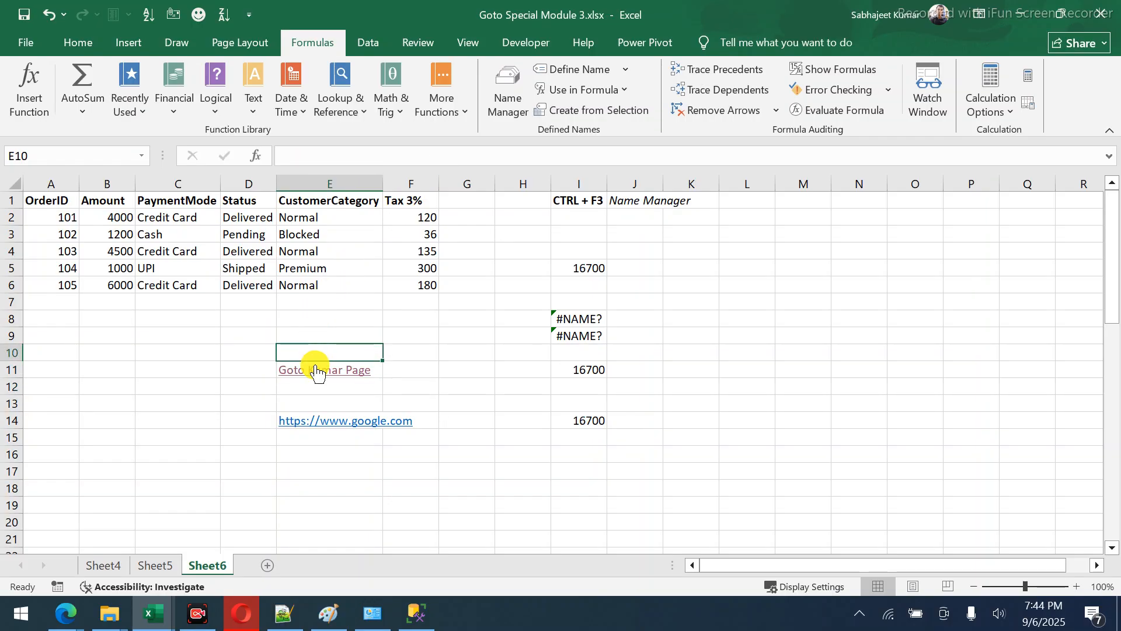
pyautogui.click(374, 365)
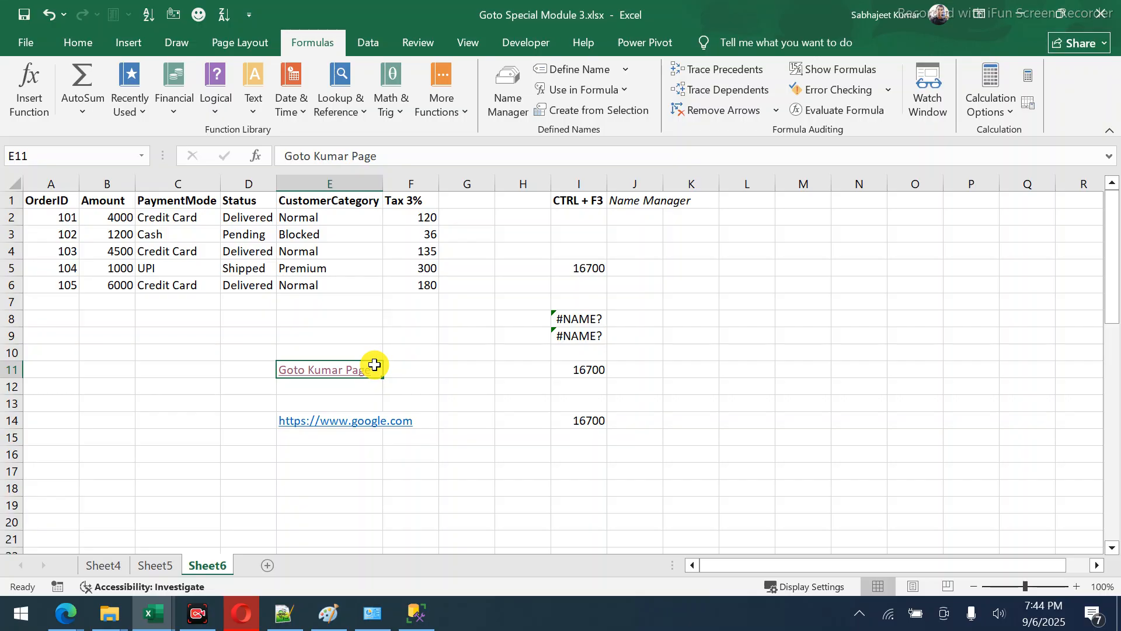
pyautogui.rightClick(371, 374)
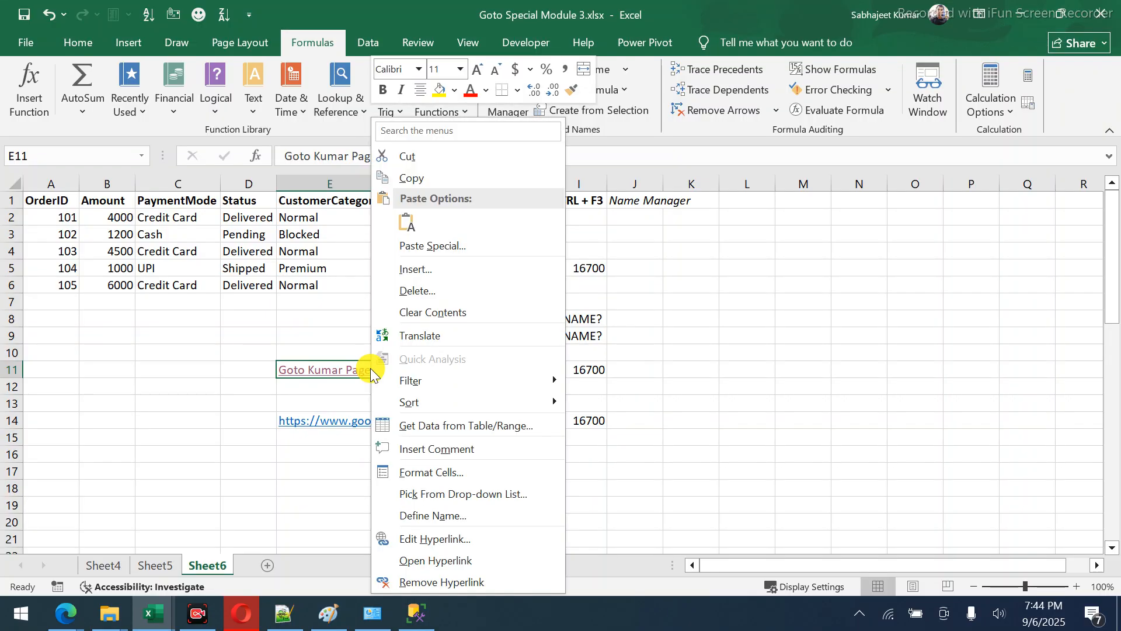
pyautogui.click(426, 538)
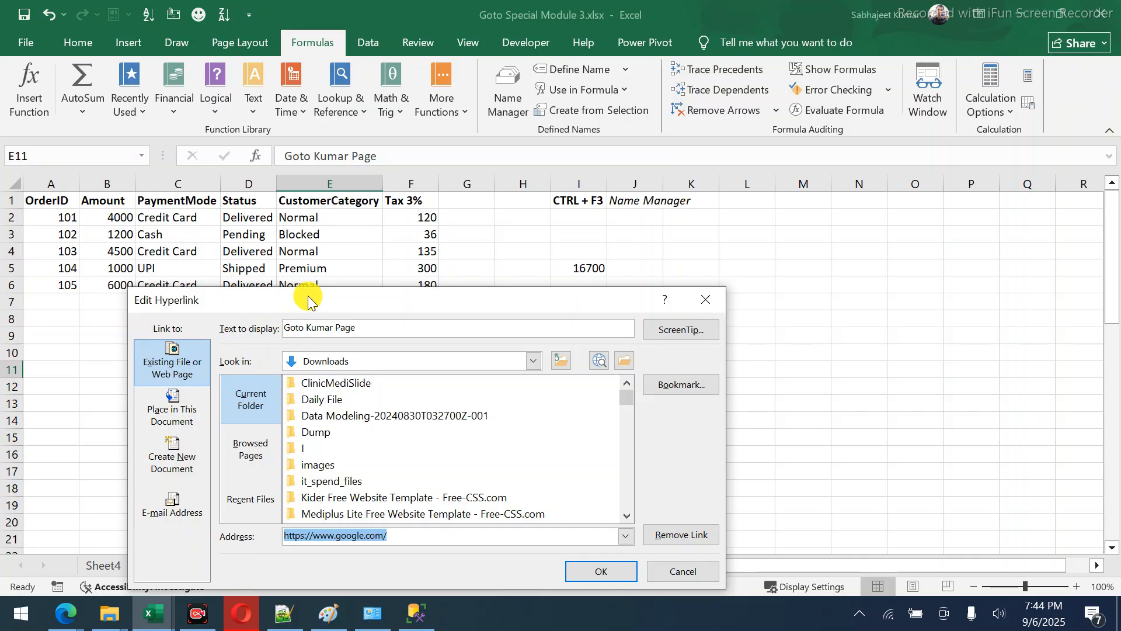
pyautogui.moveTo(312, 299); pyautogui.dragTo(611, 186)
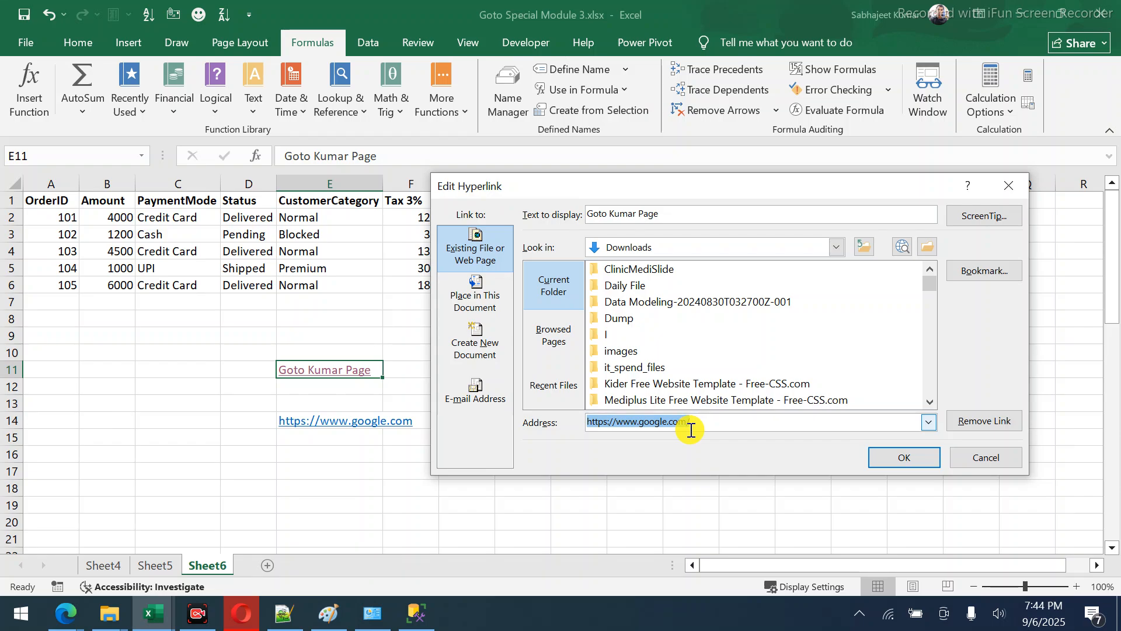
pyautogui.click(992, 458)
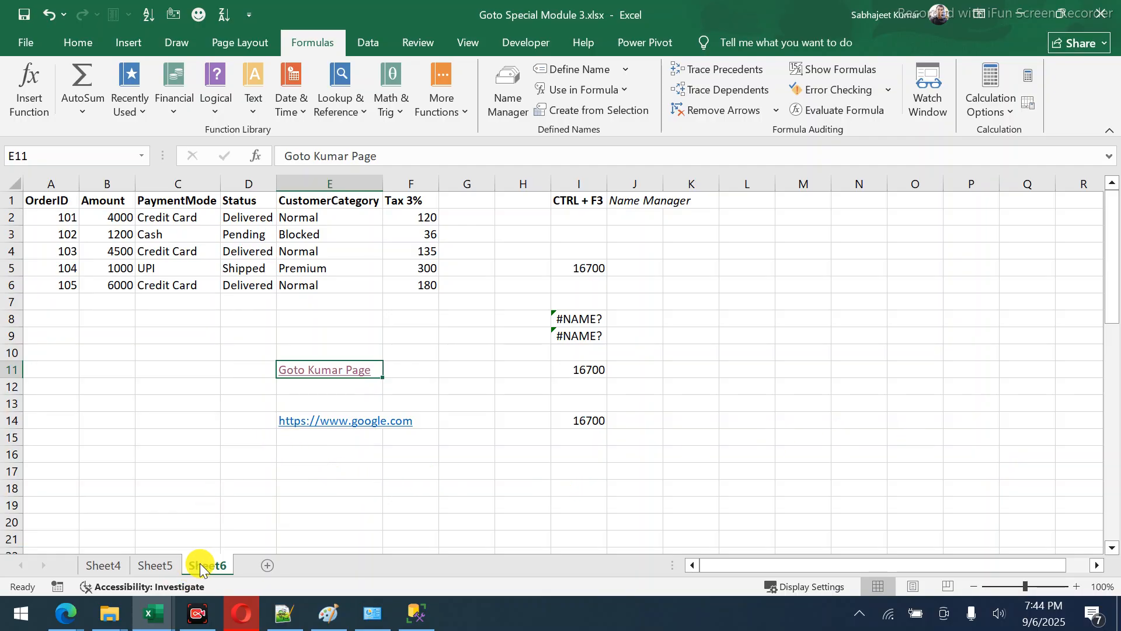
# Visit Sheet4, select cell A1 as the intended link destination, and return to Sheet6.
pyautogui.click(98, 564)
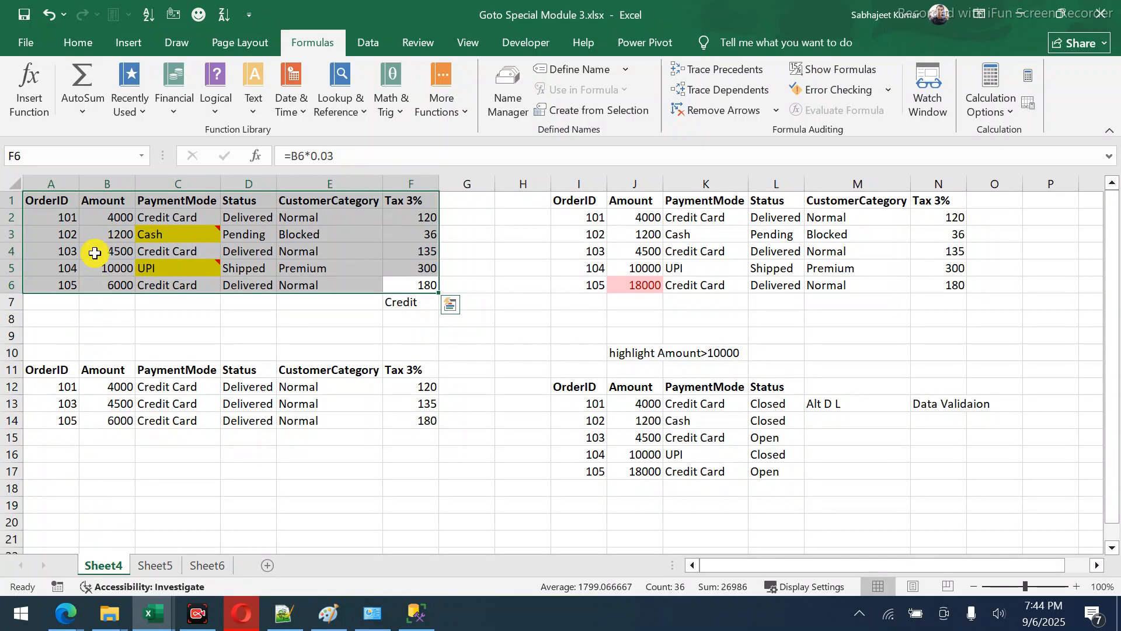
pyautogui.click(87, 220)
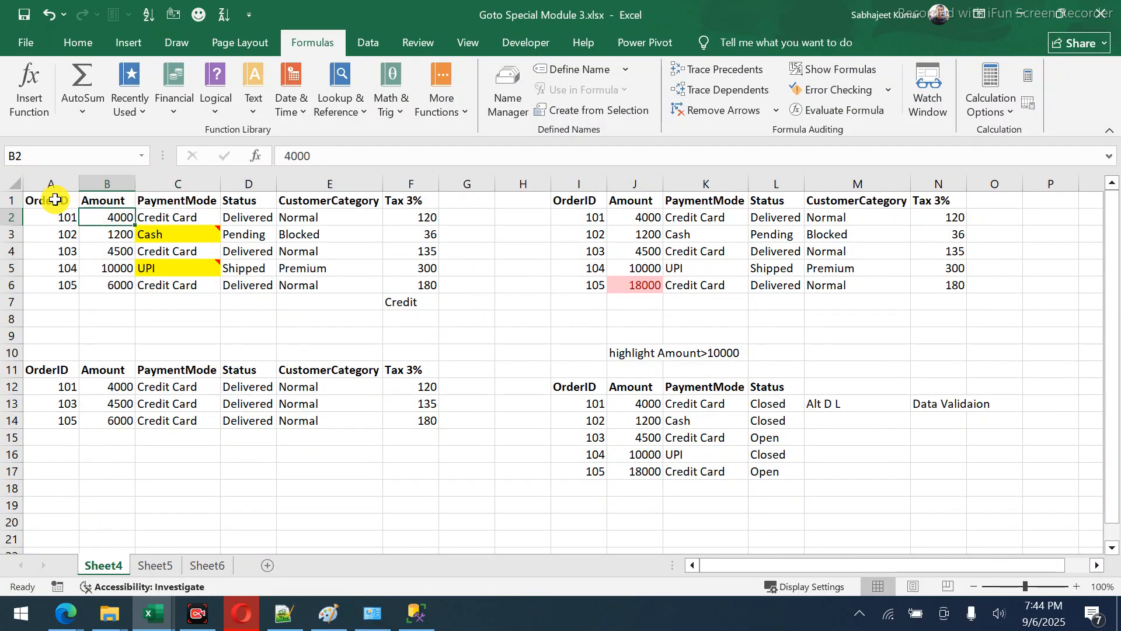
pyautogui.click(55, 200)
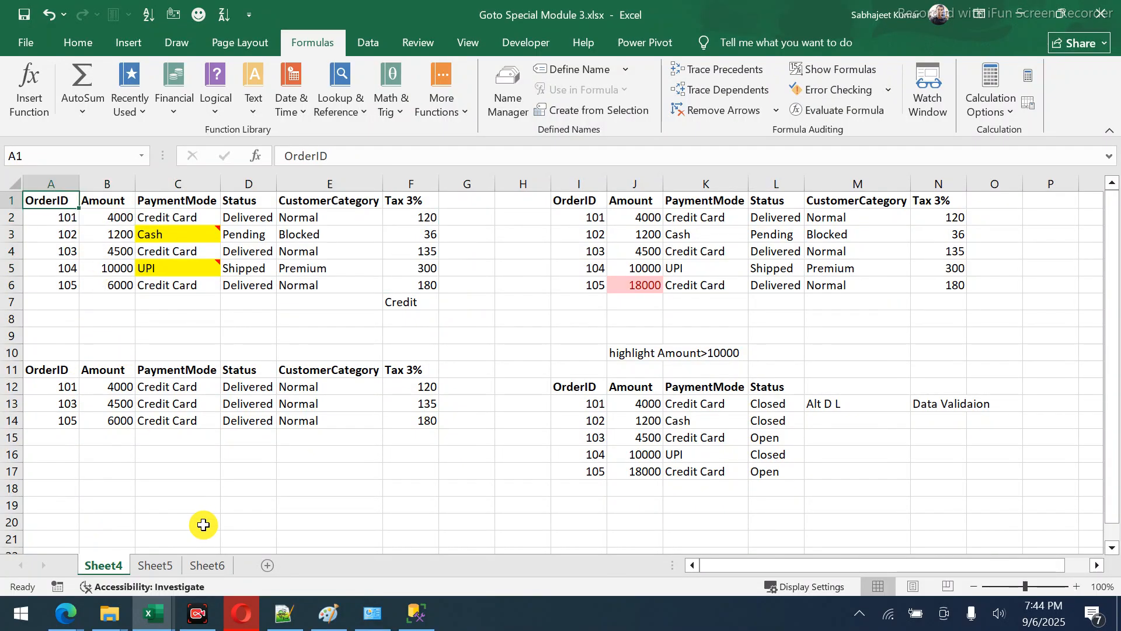
pyautogui.click(205, 565)
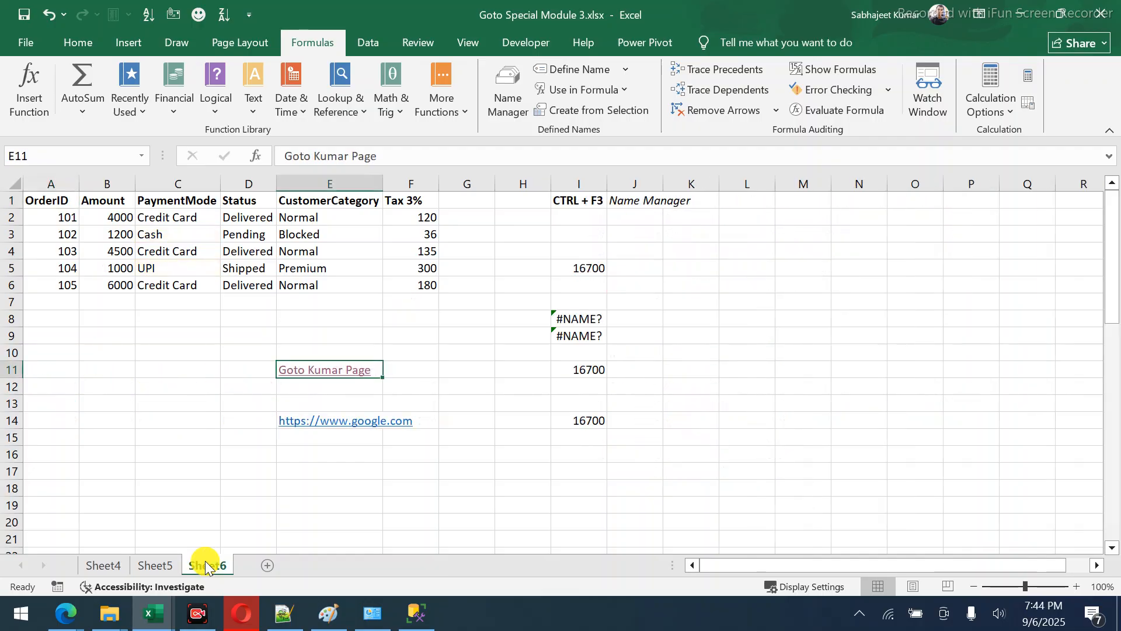
# Enter the text "Goto Home Page" in cell C12 of Sheet6.
pyautogui.click(160, 372)
pyautogui.click(161, 393)
pyautogui.write('G')
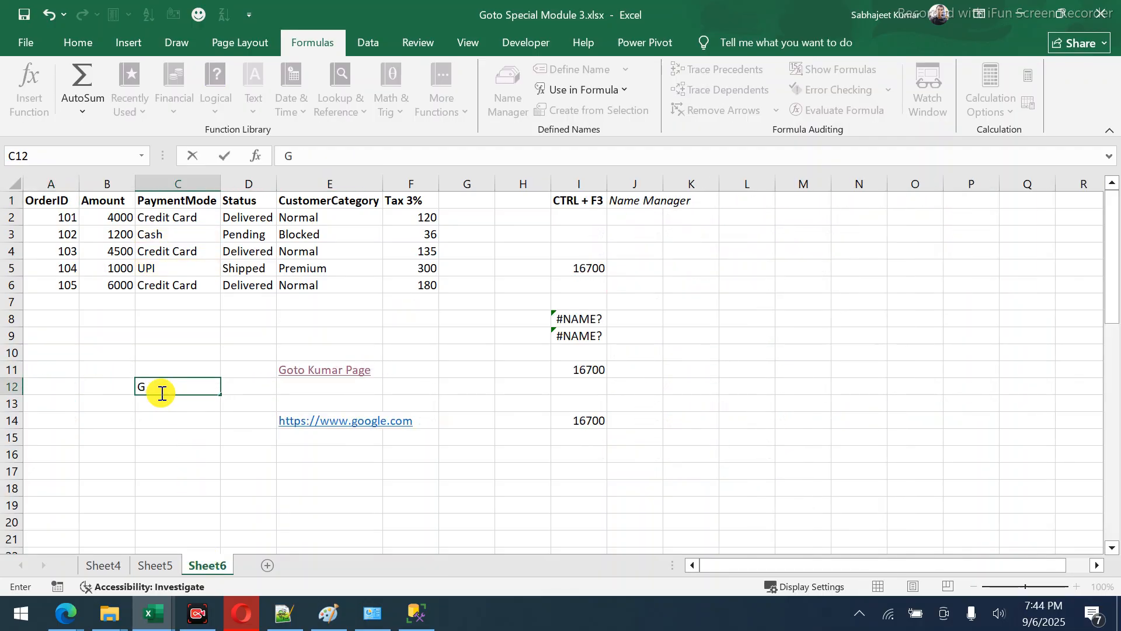
pyautogui.write('oto Home')
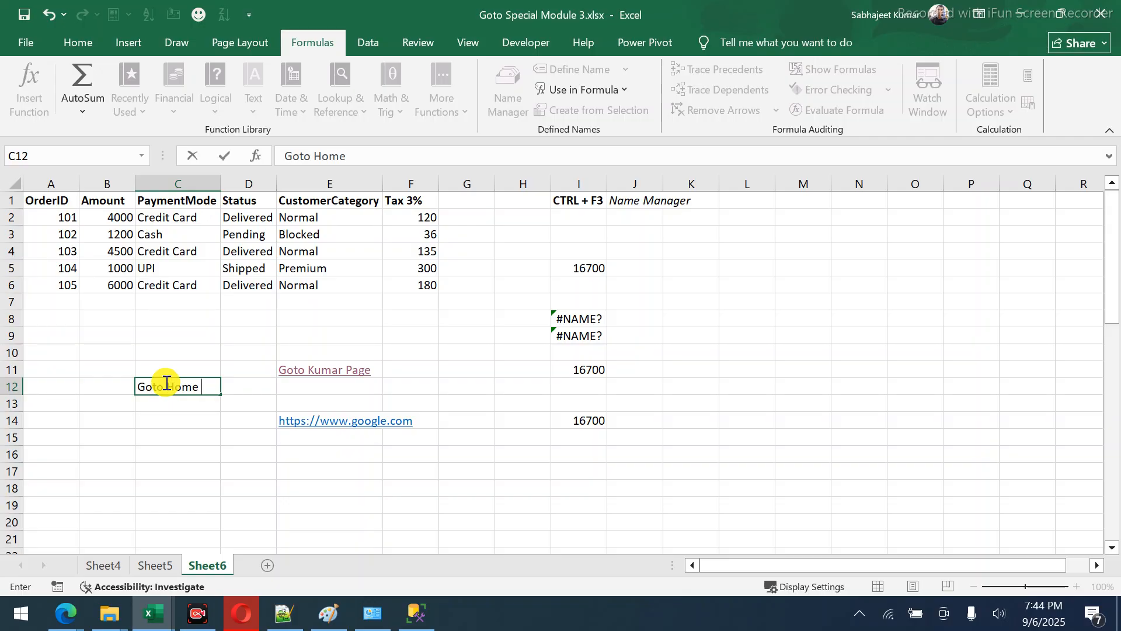
pyautogui.write(' Page')
pyautogui.press('Return')
pyautogui.click(166, 384)
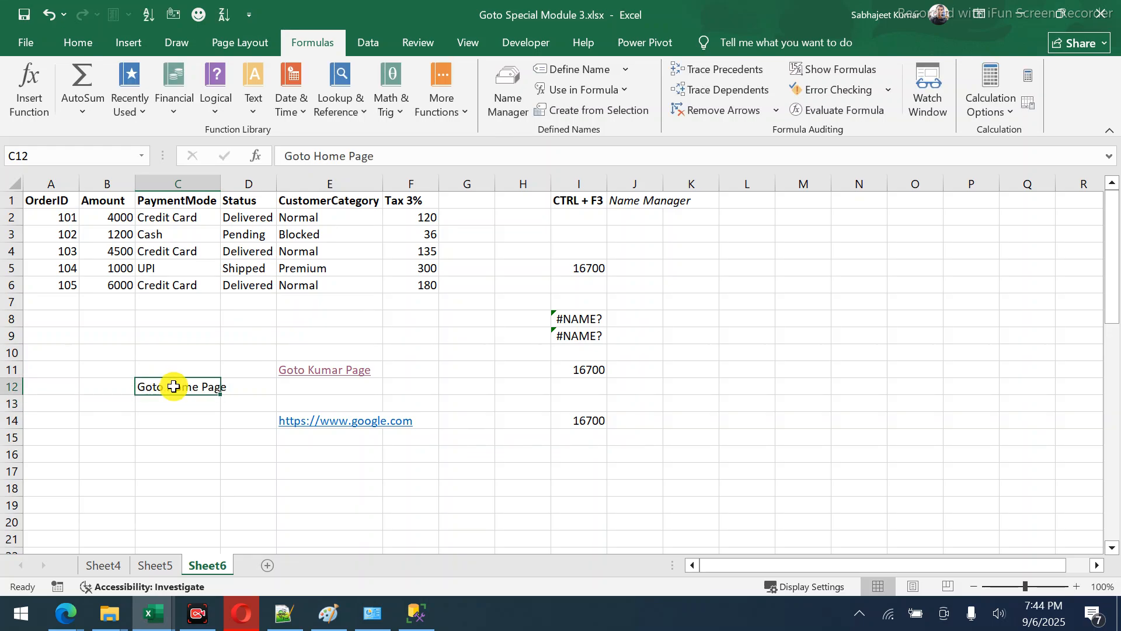
# Insert a hyperlink on C12 that targets cell A1 of Sheet4 within this document.
pyautogui.rightClick(173, 387)
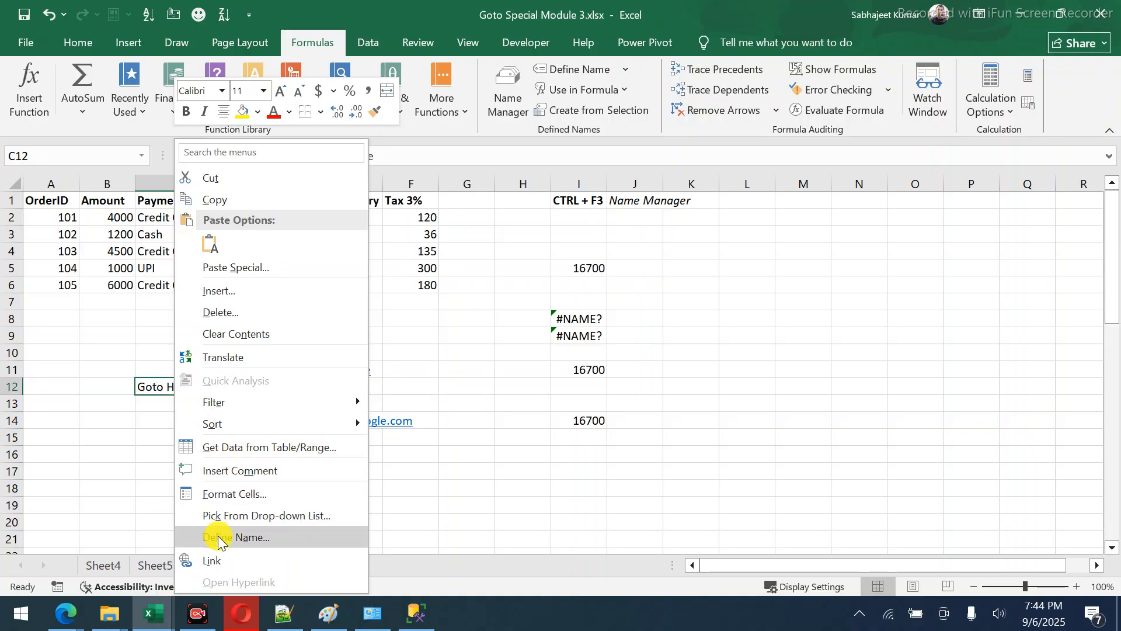
pyautogui.click(215, 560)
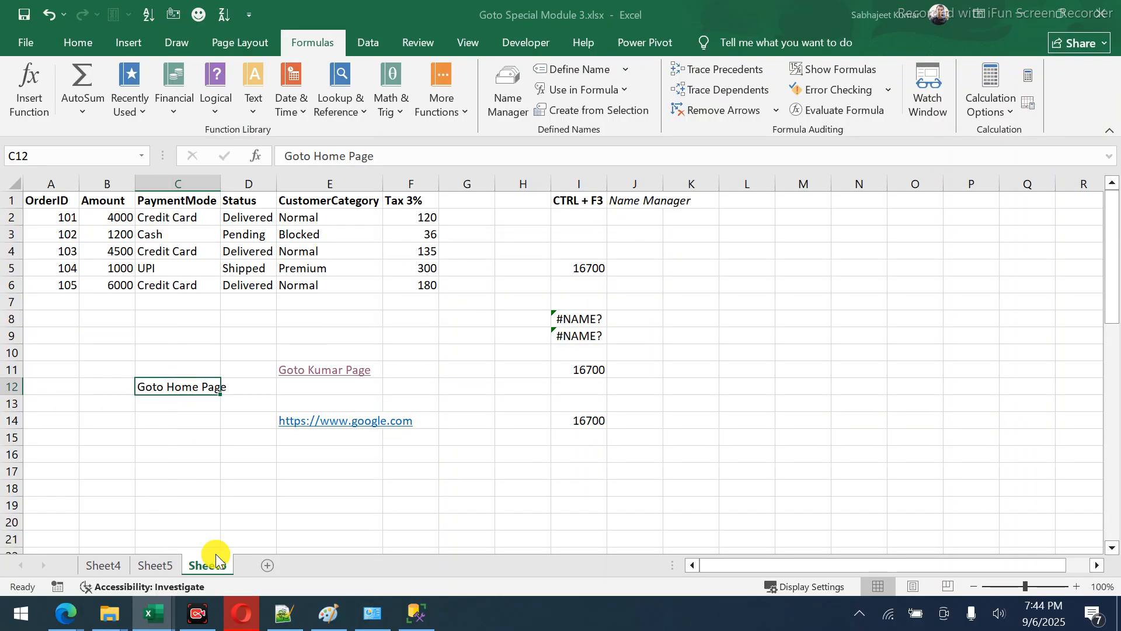
pyautogui.moveTo(285, 301); pyautogui.dragTo(667, 204)
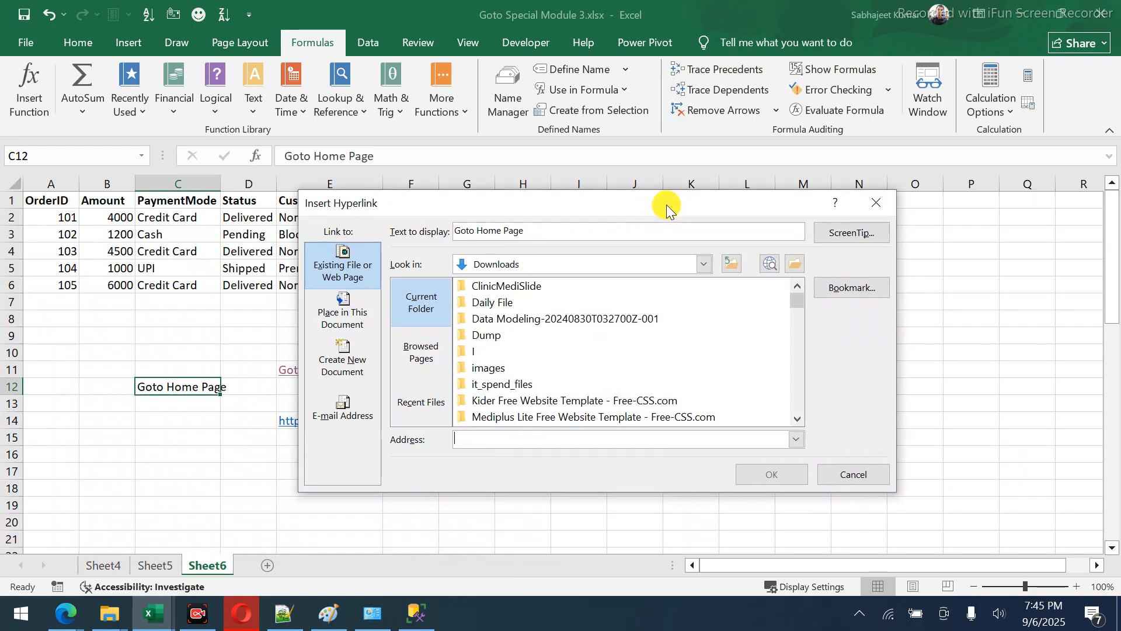
pyautogui.moveTo(658, 201); pyautogui.dragTo(678, 201)
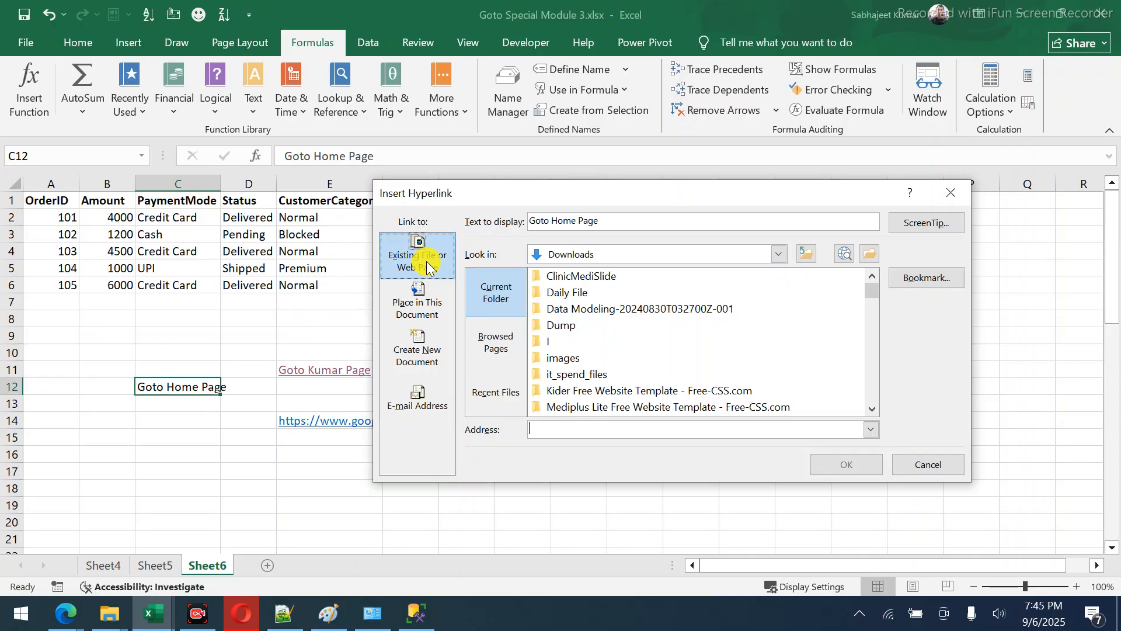
pyautogui.click(415, 313)
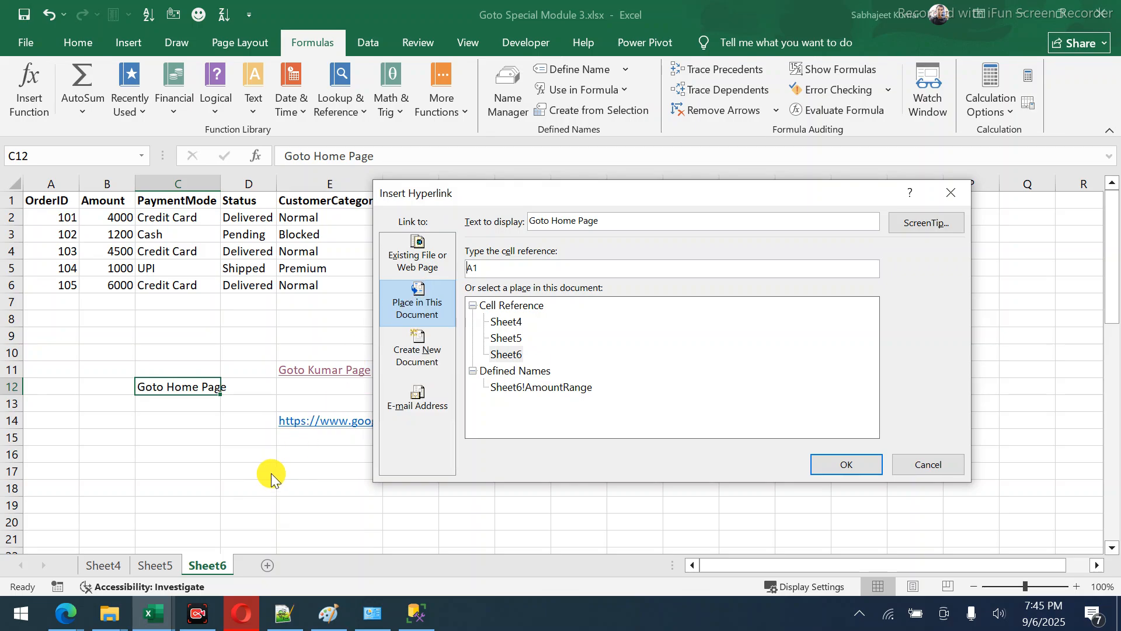
pyautogui.click(515, 323)
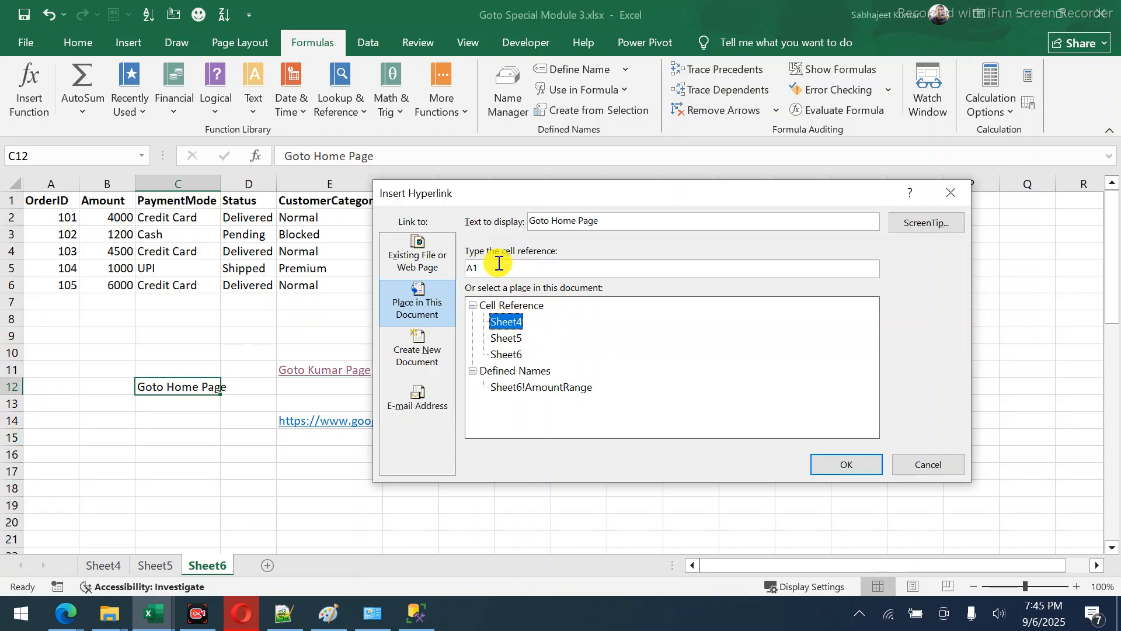
pyautogui.moveTo(498, 263); pyautogui.dragTo(457, 258)
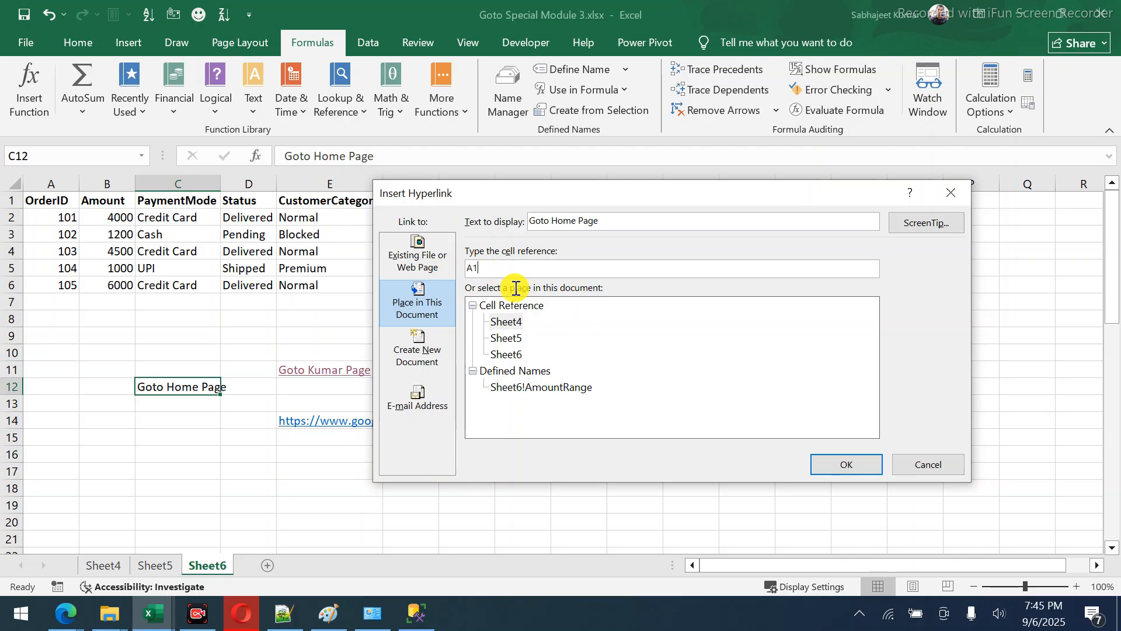
pyautogui.click(509, 332)
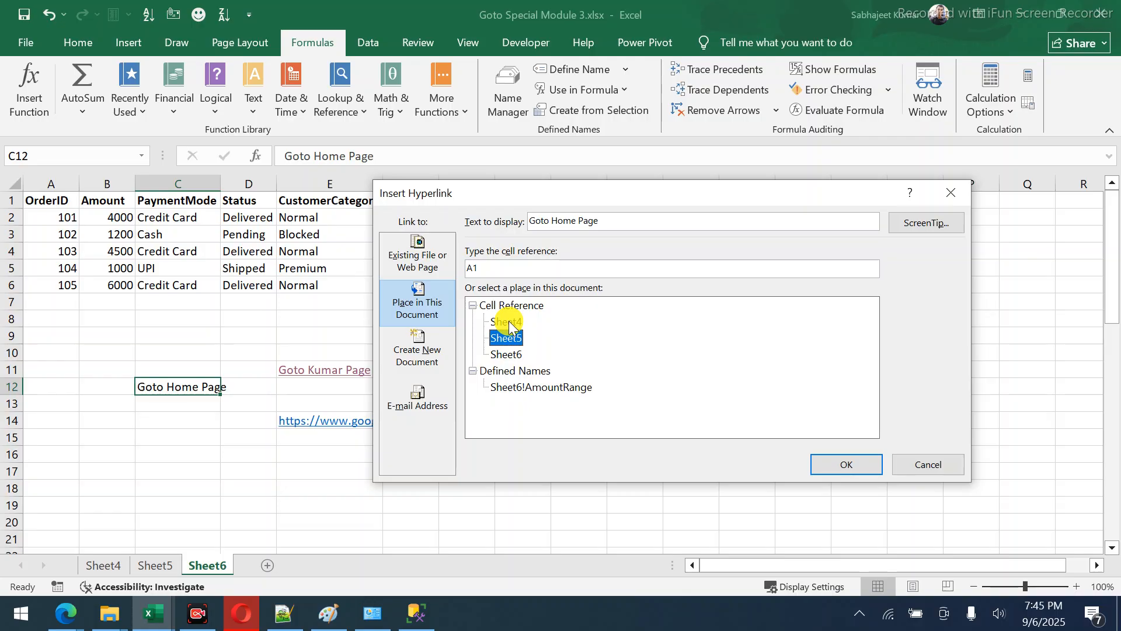
pyautogui.click(847, 465)
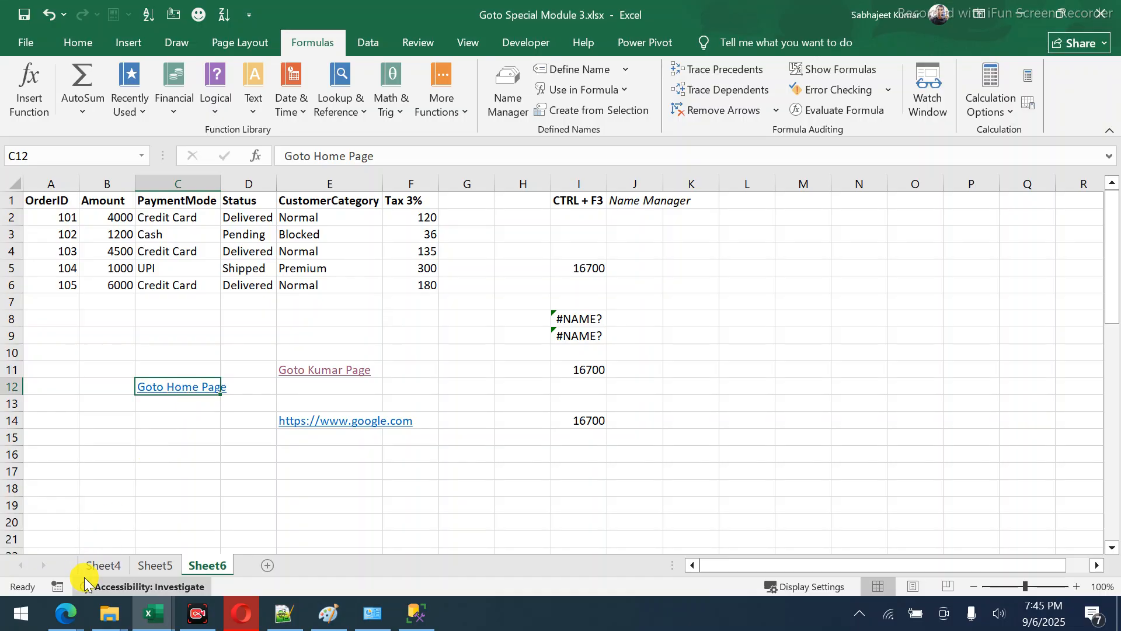
# Test the Goto Home Page link in C12, repeat the jump from Sheet6, and return to Sheet6.
pyautogui.click(154, 388)
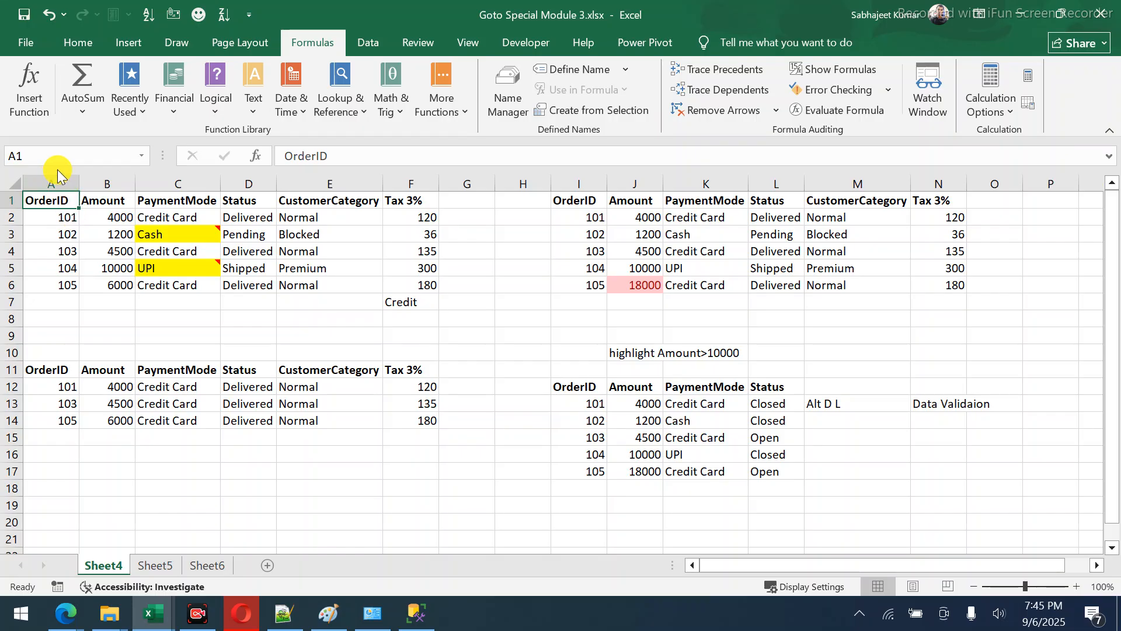
pyautogui.click(289, 330)
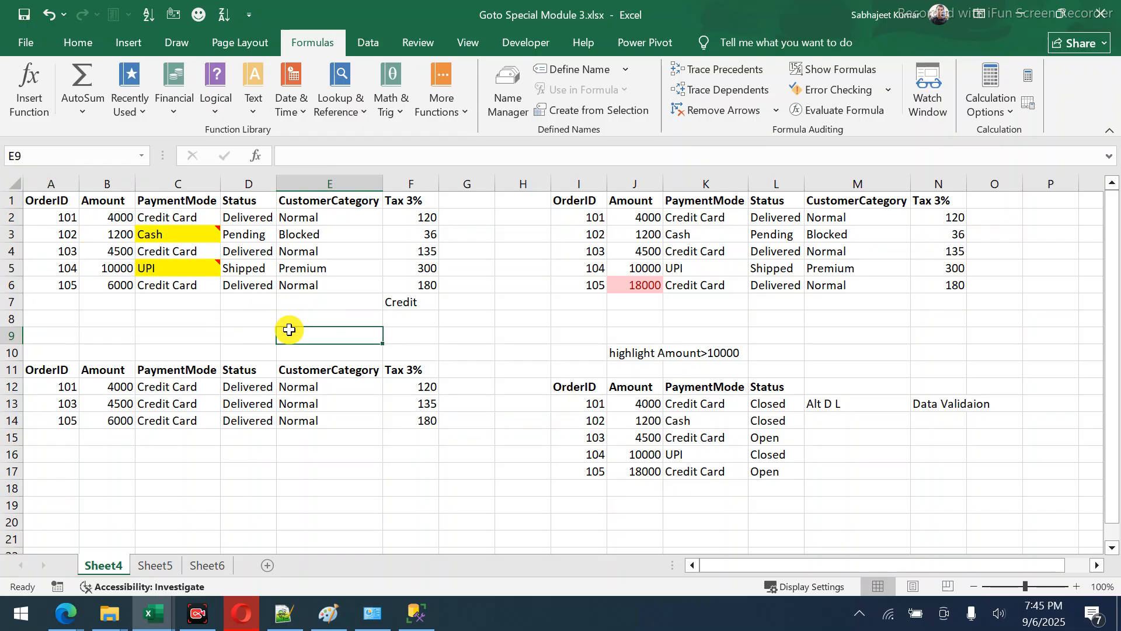
pyautogui.click(200, 566)
pyautogui.hotkey('ctrl', 'pageup')
pyautogui.hotkey('ctrl', 'pageup')
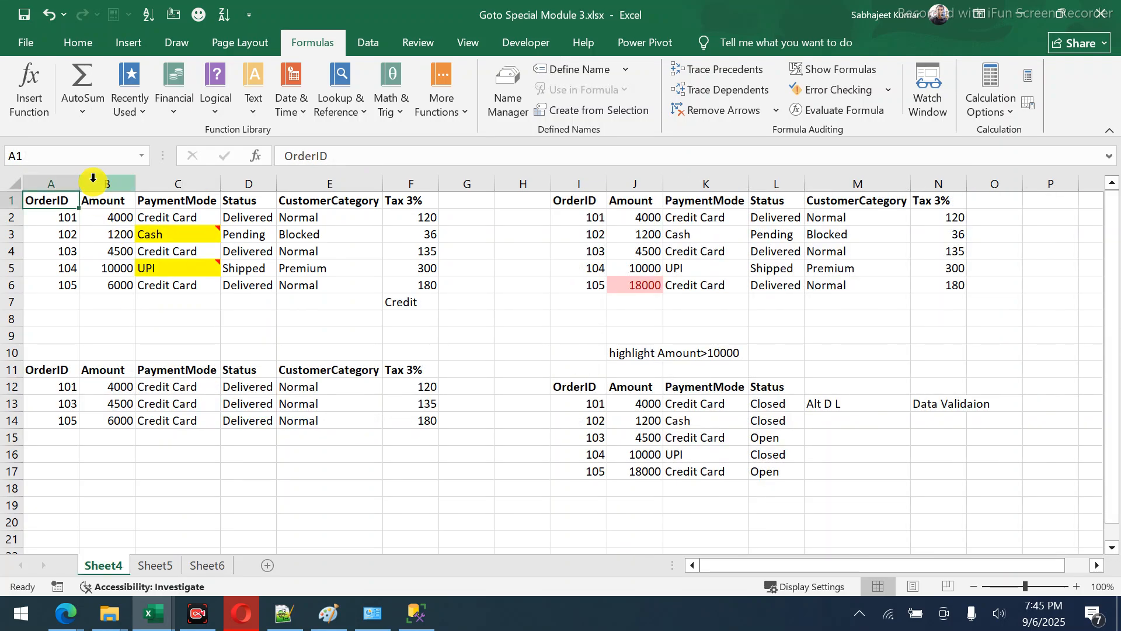
pyautogui.click(196, 570)
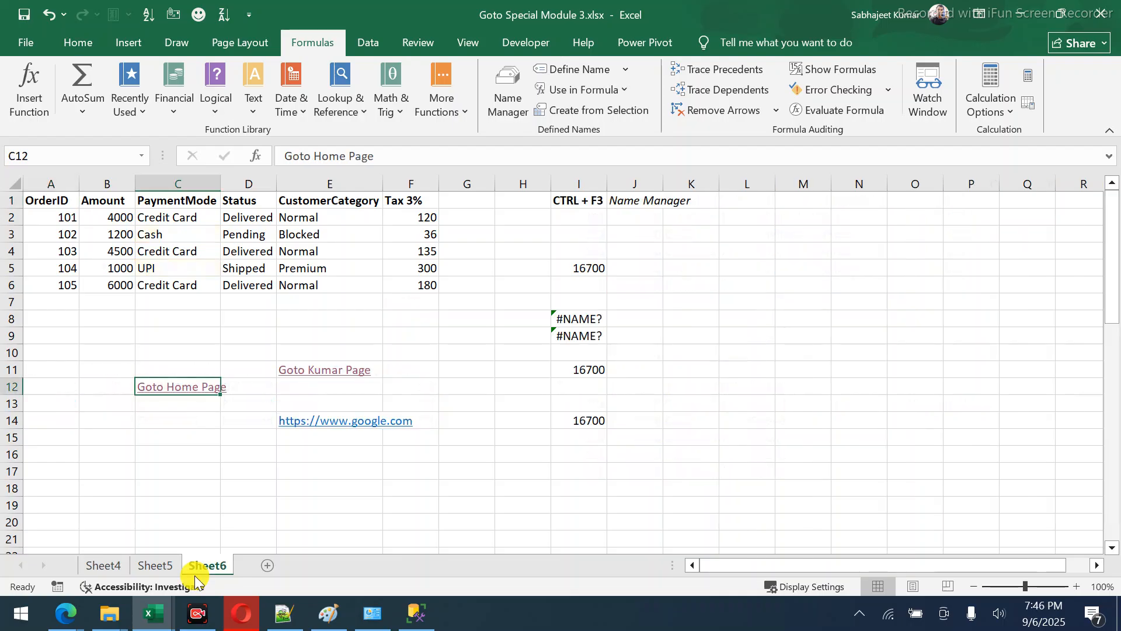
pyautogui.click(179, 449)
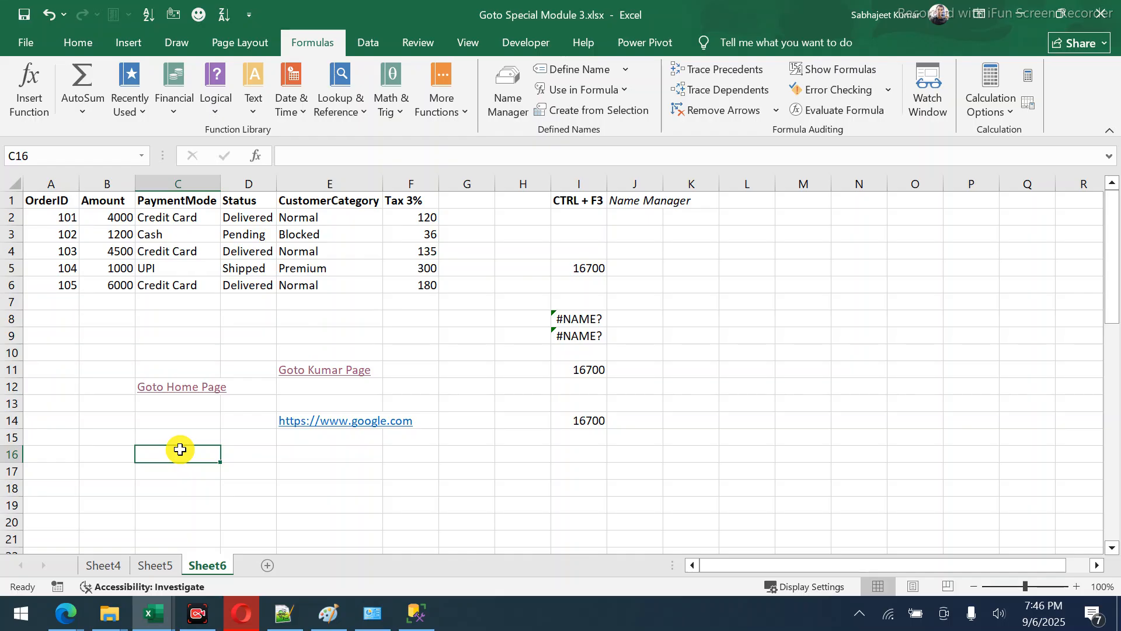
pyautogui.write('Cli')
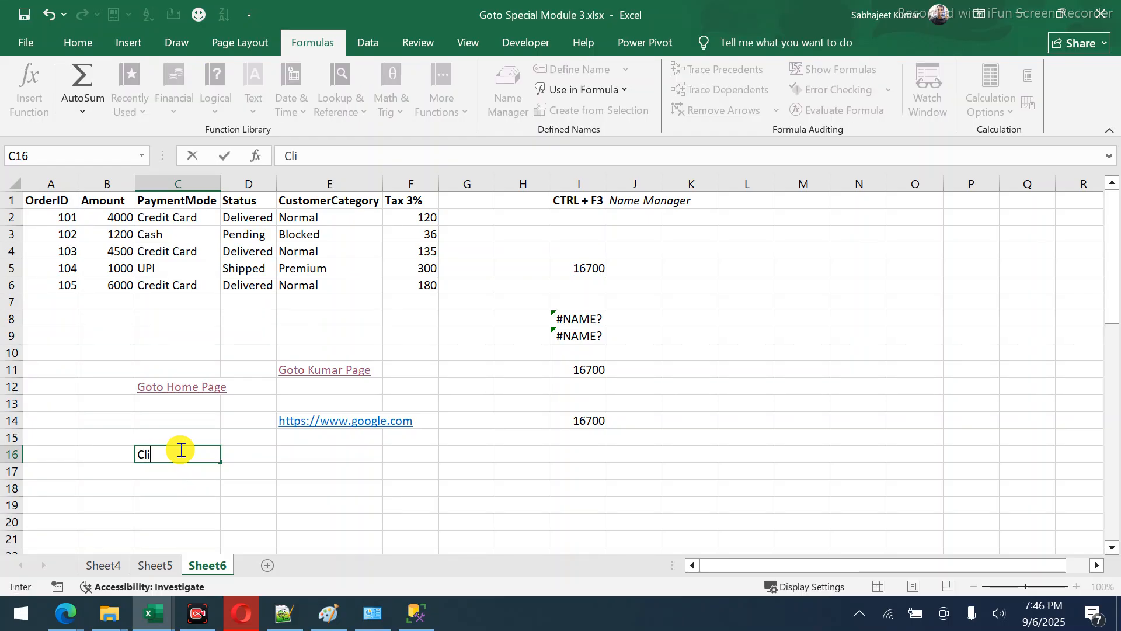
pyautogui.write('ck to ope')
pyautogui.press('Escape')
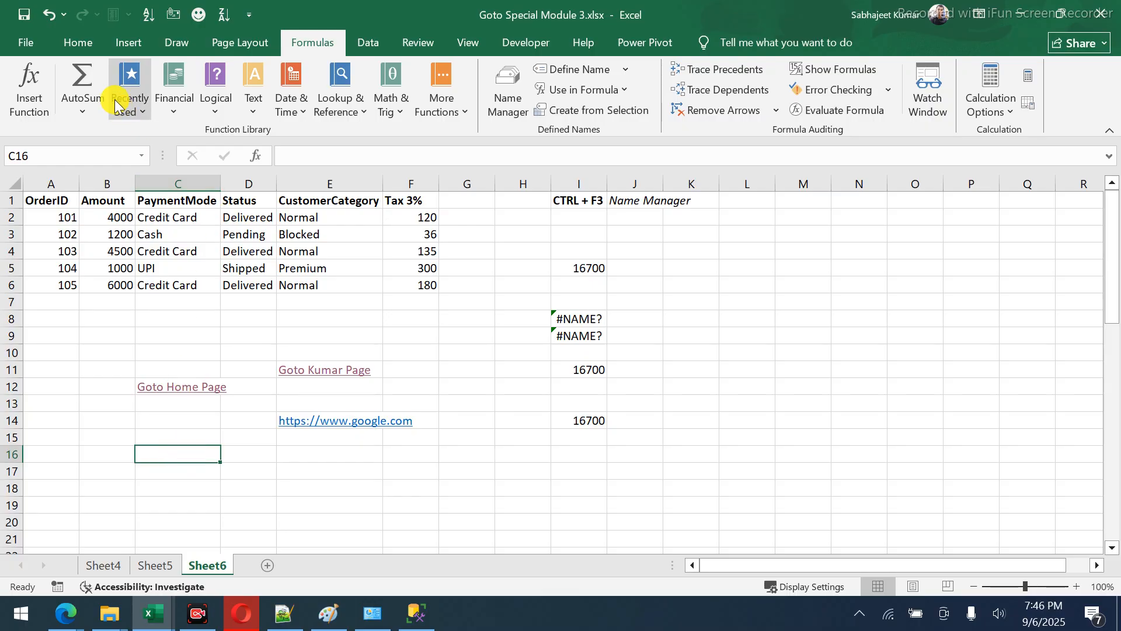
# Insert the picture Kumar110_01.gif from the images folder on this device at cell C16 of Sheet6.
pyautogui.click(80, 50)
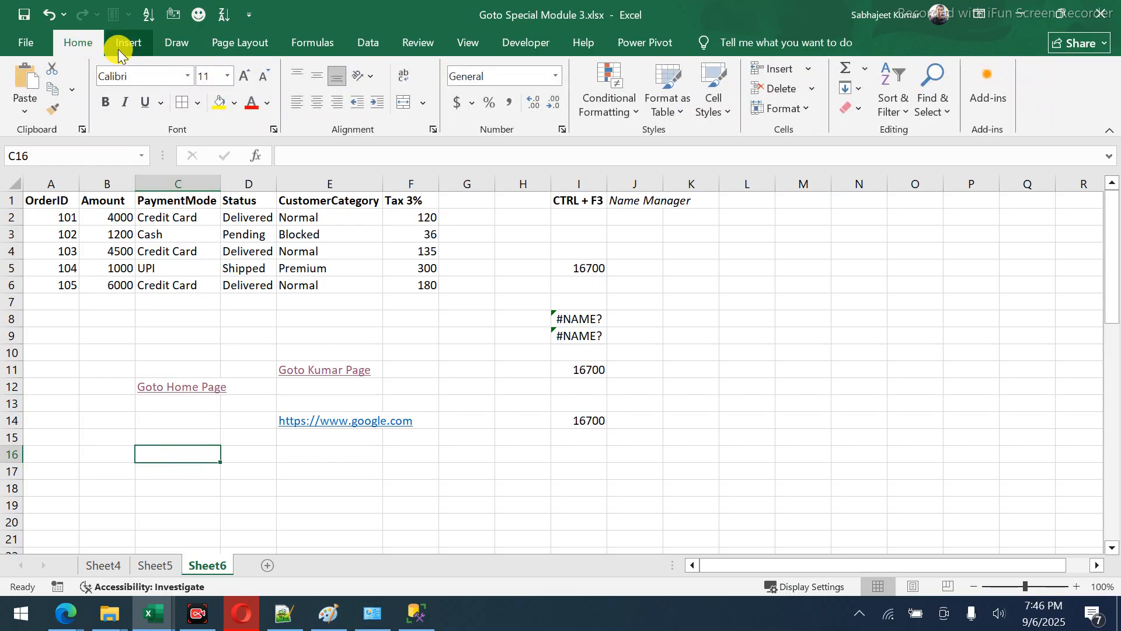
pyautogui.click(118, 49)
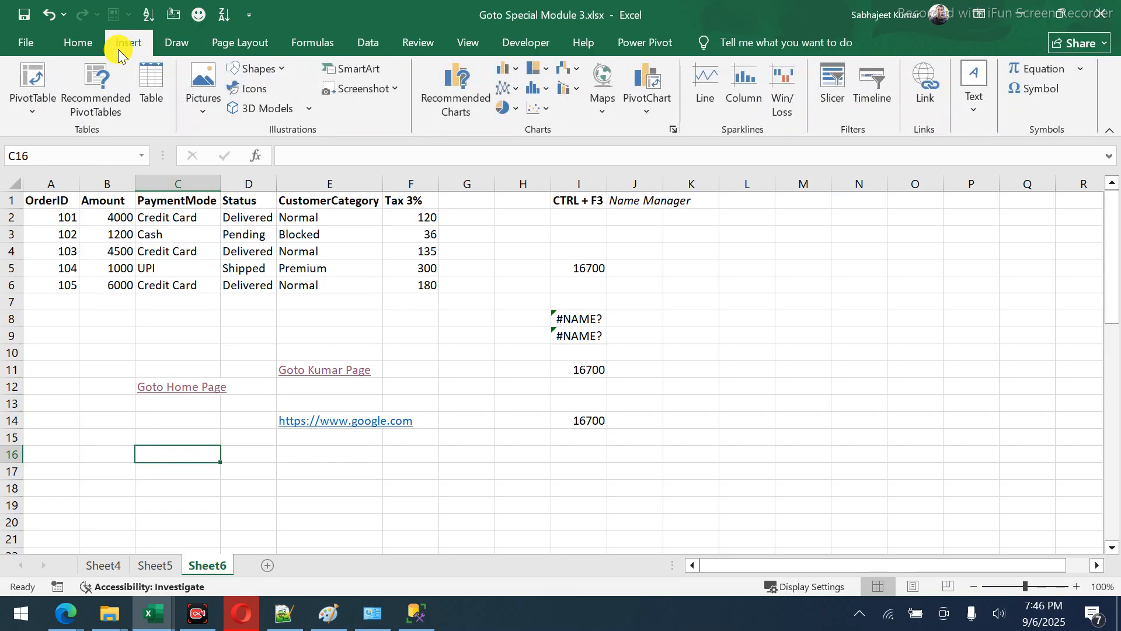
pyautogui.click(205, 109)
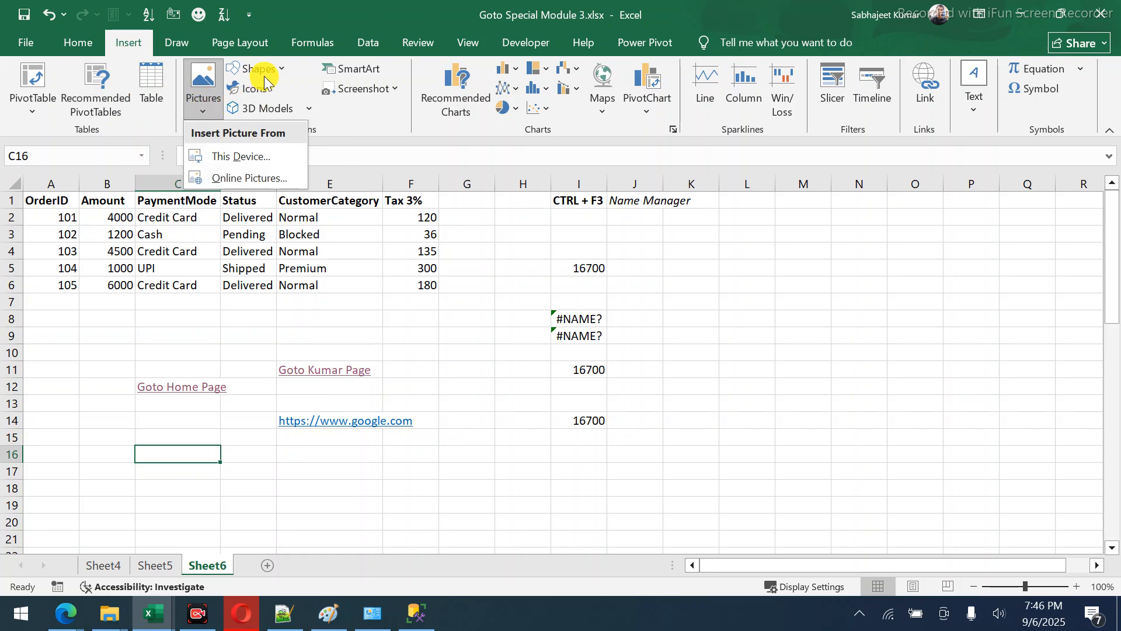
pyautogui.click(217, 157)
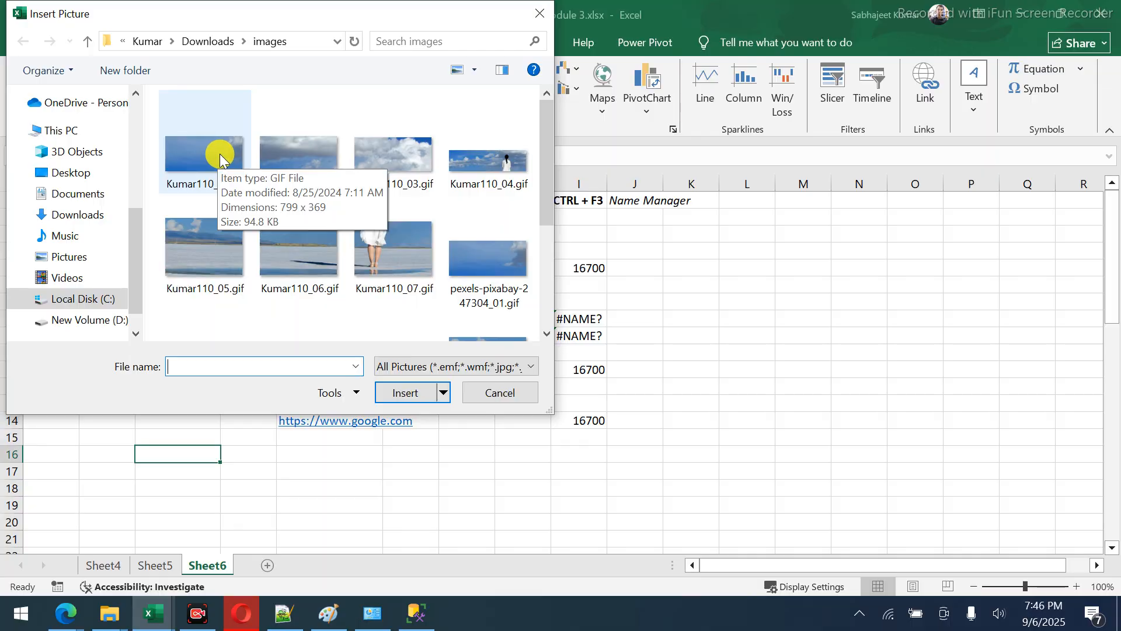
pyautogui.click(219, 157)
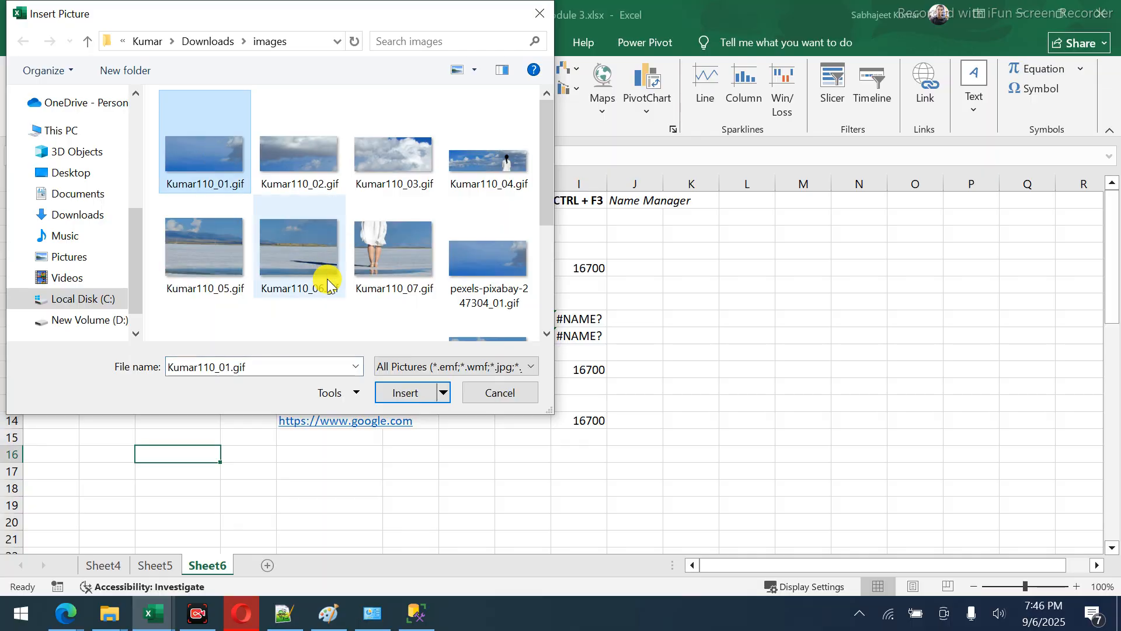
pyautogui.click(389, 397)
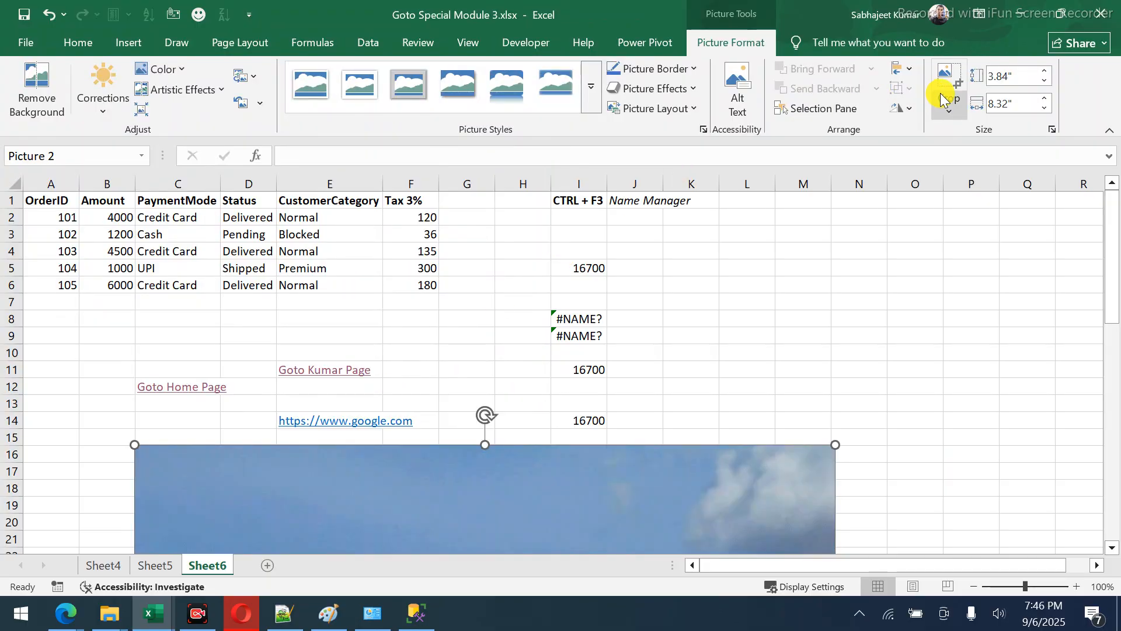
# Reduce the inserted picture's width to 2.3" with its height scaled proportionally to 1.06".
pyautogui.click(1044, 111)
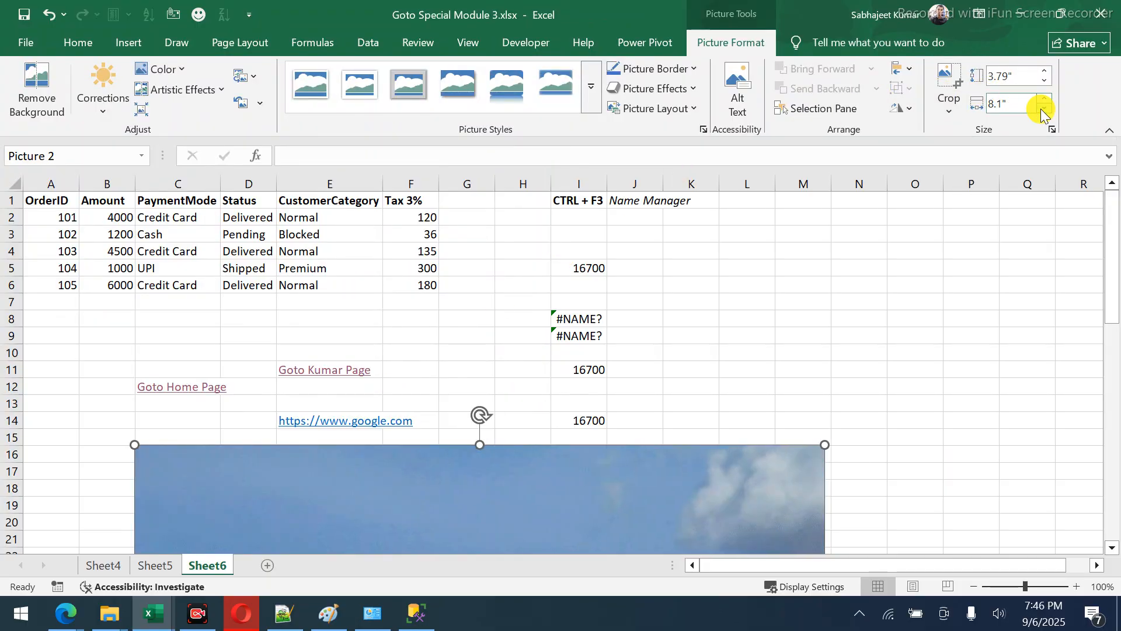
pyautogui.click(1044, 111)
pyautogui.click(1043, 110)
pyautogui.click(1044, 110)
pyautogui.click(1044, 111)
pyautogui.click(1044, 111)
pyautogui.click(1044, 111)
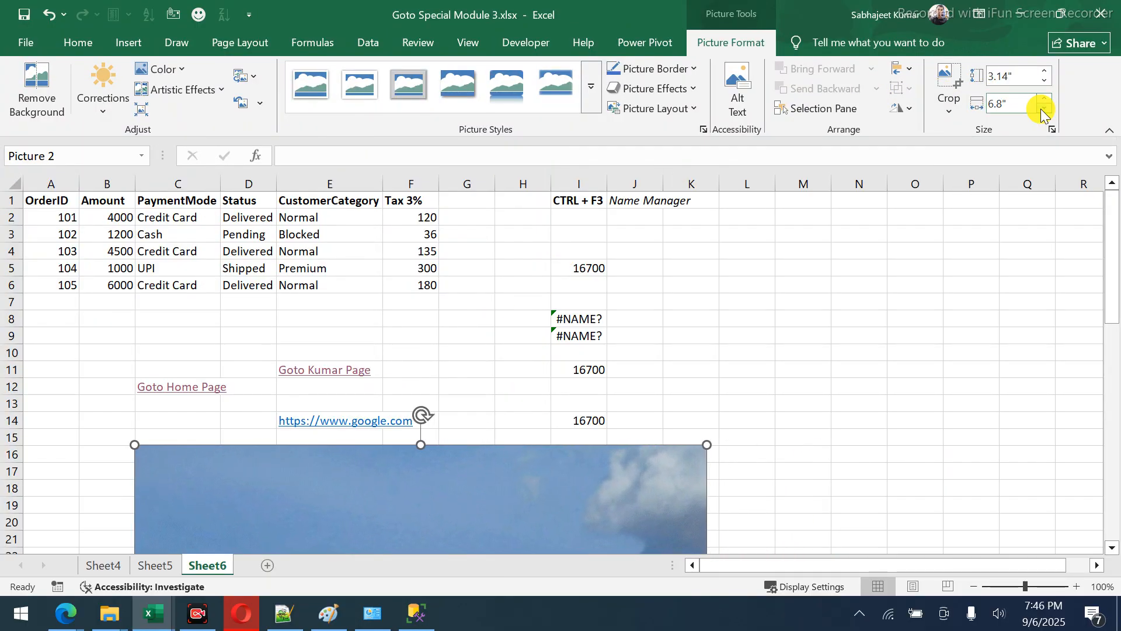
pyautogui.click(1043, 111)
pyautogui.click(1044, 111)
pyautogui.click(1044, 110)
pyautogui.click(1044, 111)
pyautogui.click(1044, 111)
pyautogui.click(1044, 111)
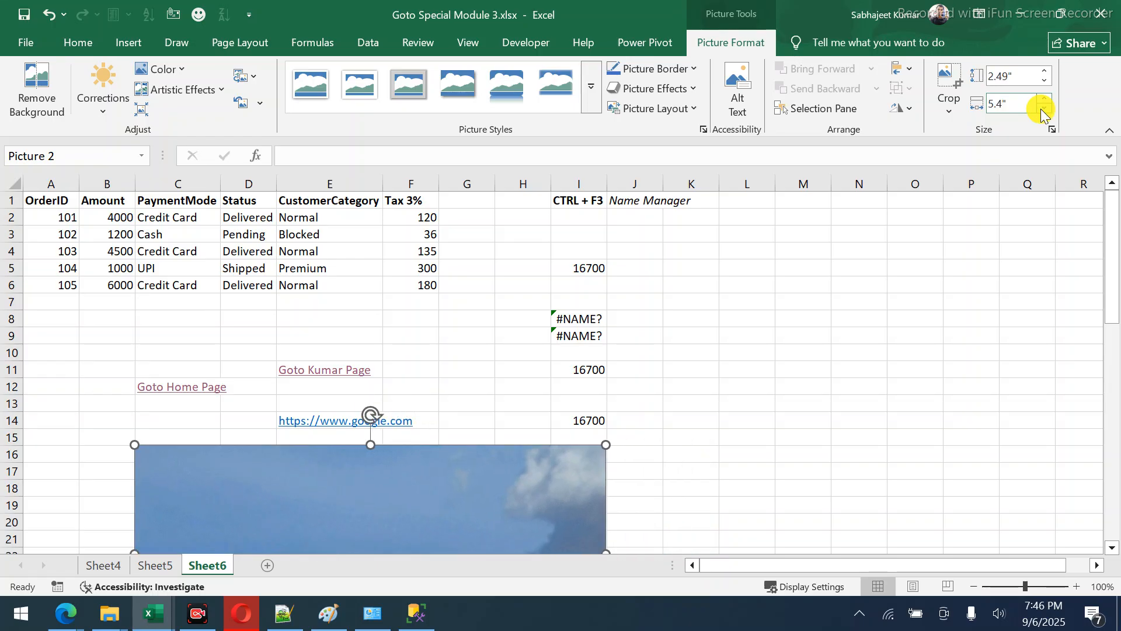
pyautogui.click(1044, 111)
pyautogui.click(1044, 111)
pyautogui.click(1044, 111)
pyautogui.click(1044, 111)
pyautogui.click(1044, 111)
pyautogui.click(1044, 111)
pyautogui.click(1044, 111)
pyautogui.click(1044, 111)
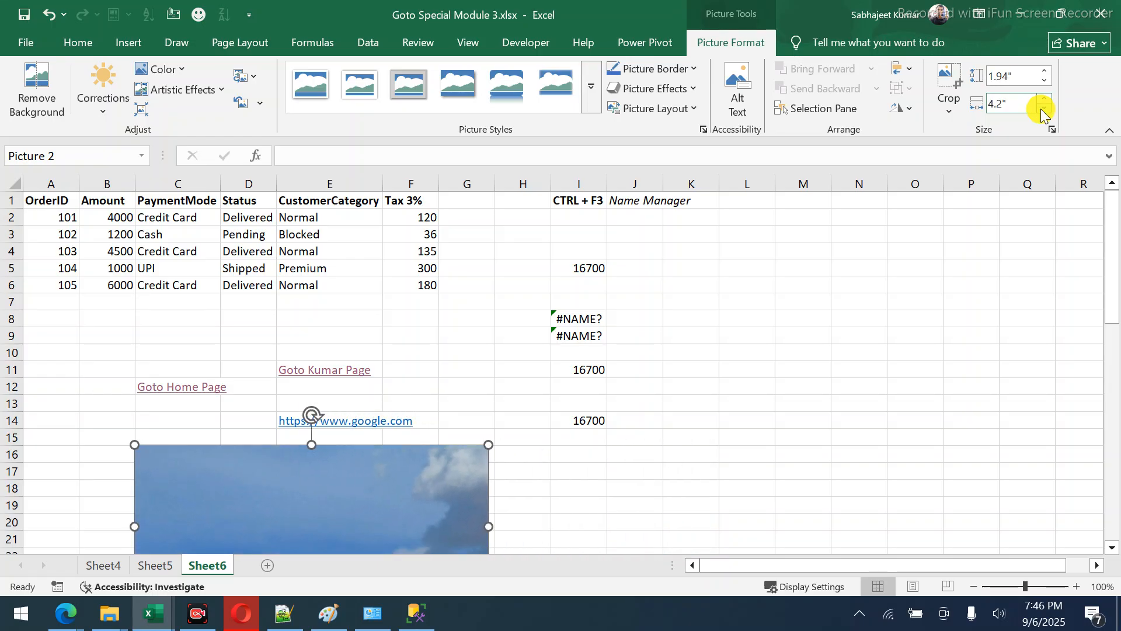
pyautogui.click(1044, 111)
pyautogui.click(1043, 111)
pyautogui.click(1044, 111)
pyautogui.click(1044, 111)
pyautogui.click(1044, 111)
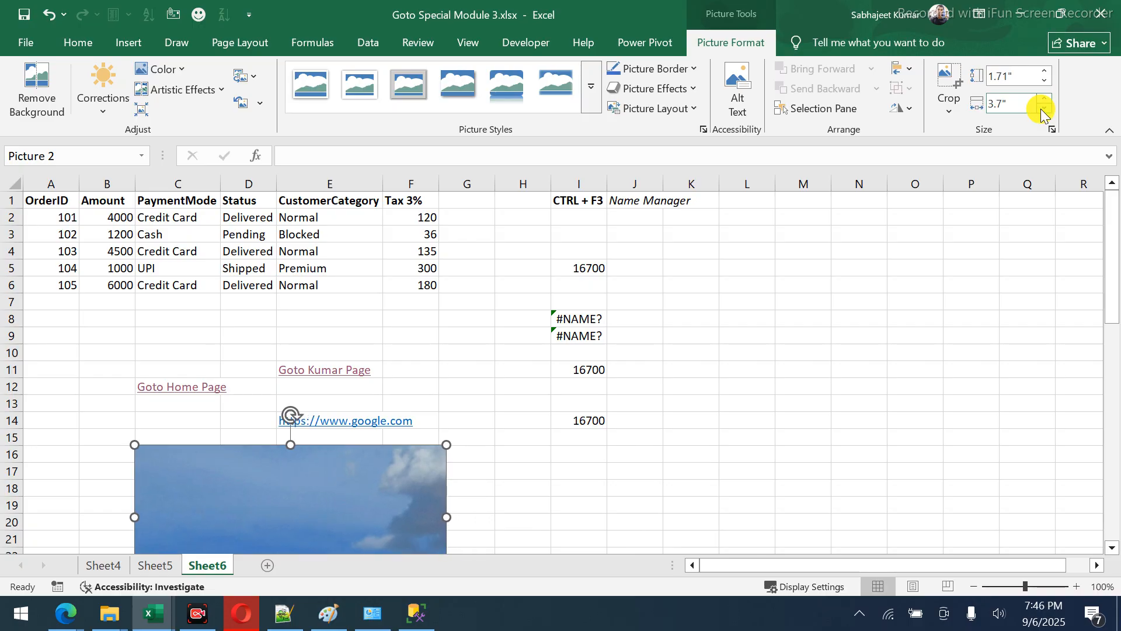
pyautogui.click(1044, 111)
pyautogui.click(1044, 111)
pyautogui.click(1044, 111)
pyautogui.click(1044, 111)
pyautogui.click(1044, 111)
pyautogui.click(1044, 111)
pyautogui.click(1044, 111)
pyautogui.click(1044, 111)
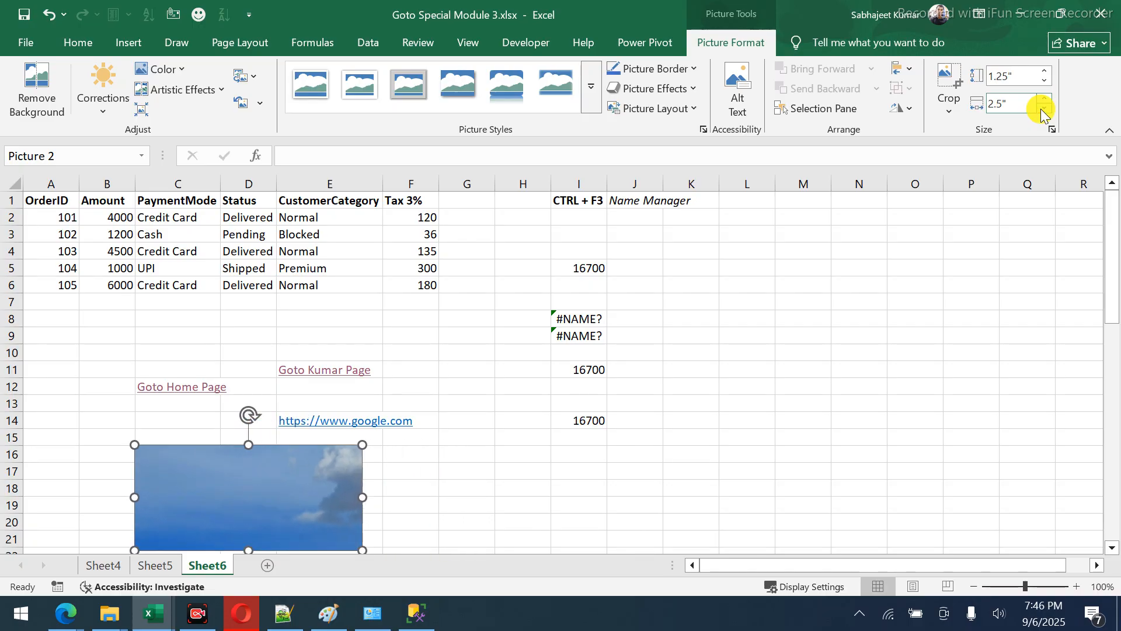
pyautogui.click(1043, 111)
pyautogui.click(1044, 111)
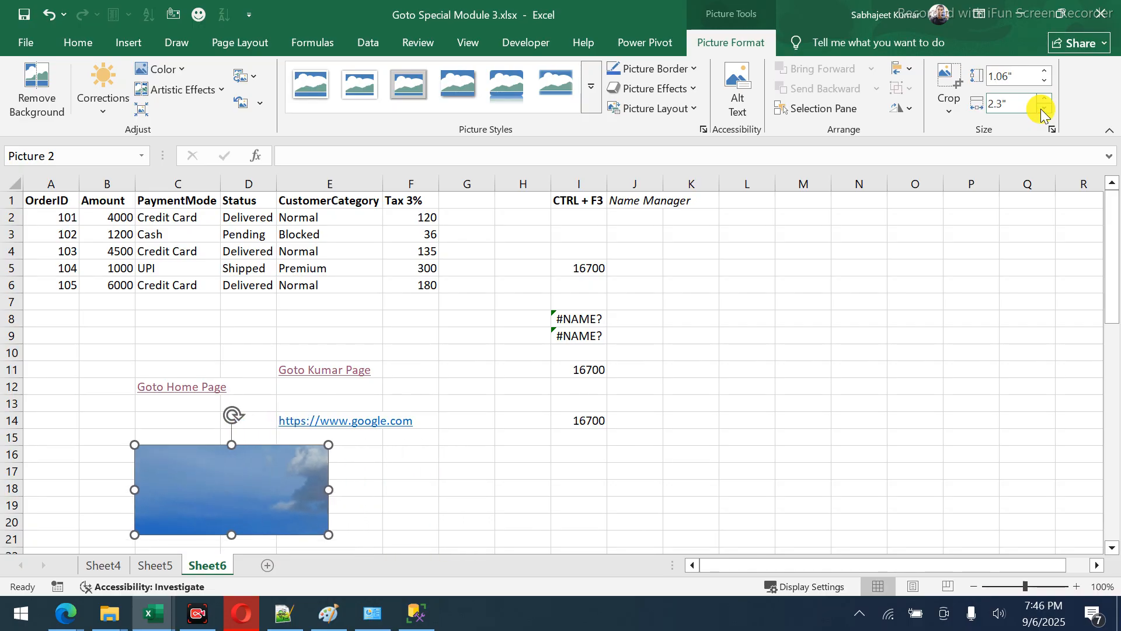
pyautogui.click(493, 479)
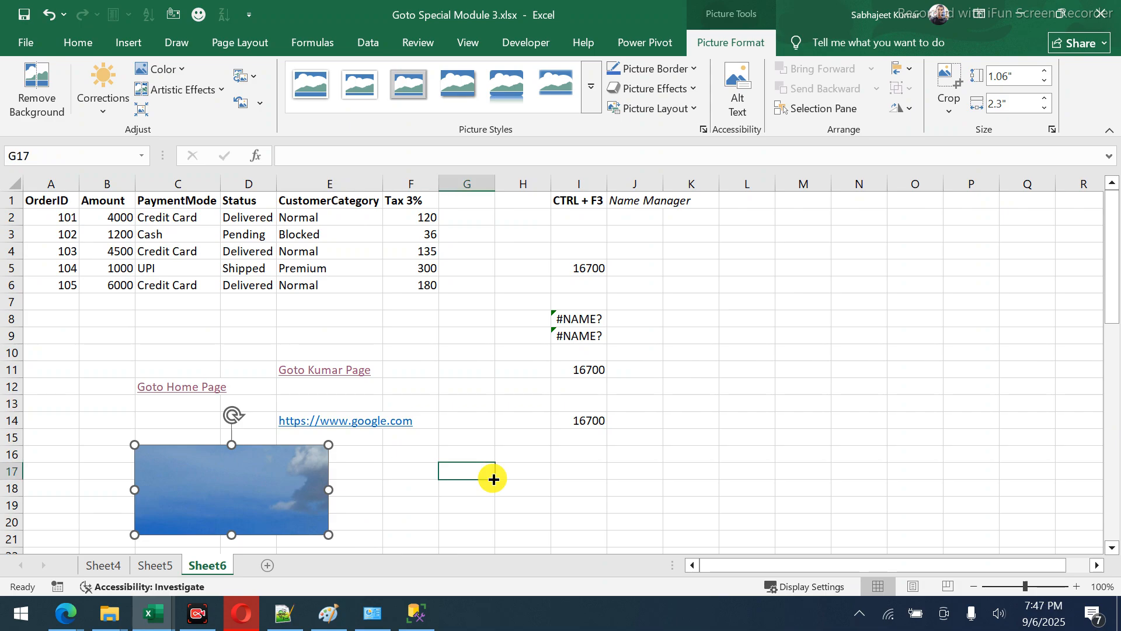
# Insert a hyperlink on the picture to the existing file 4434374-hd_1080_1920_30fps.mp4 in the Downloads folder.
pyautogui.click(219, 492)
pyautogui.rightClick(219, 492)
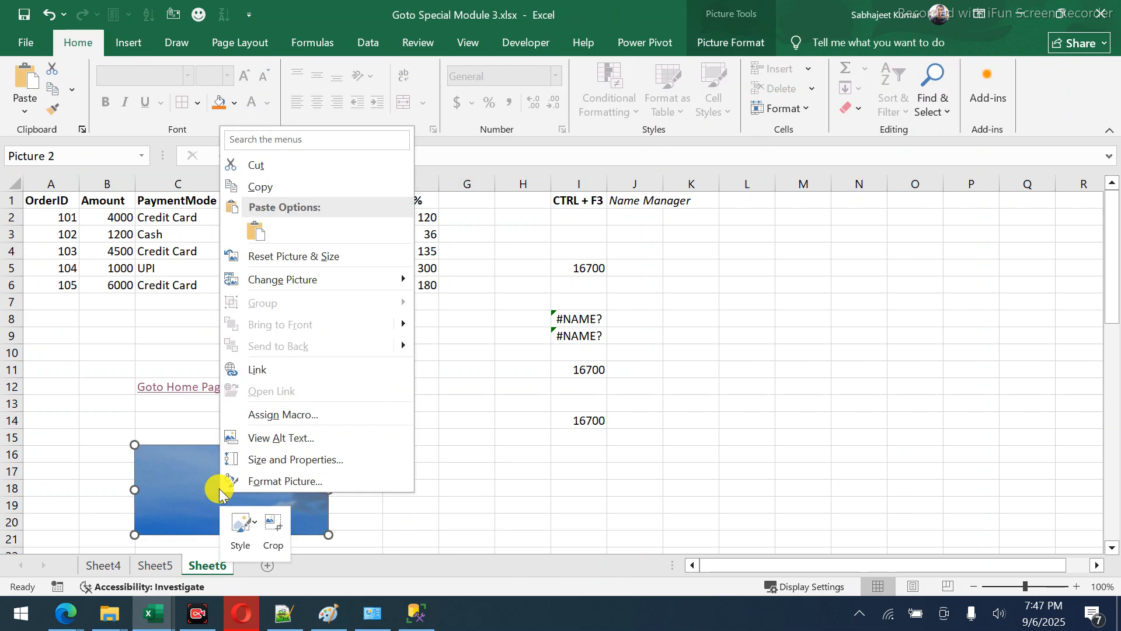
pyautogui.click(265, 371)
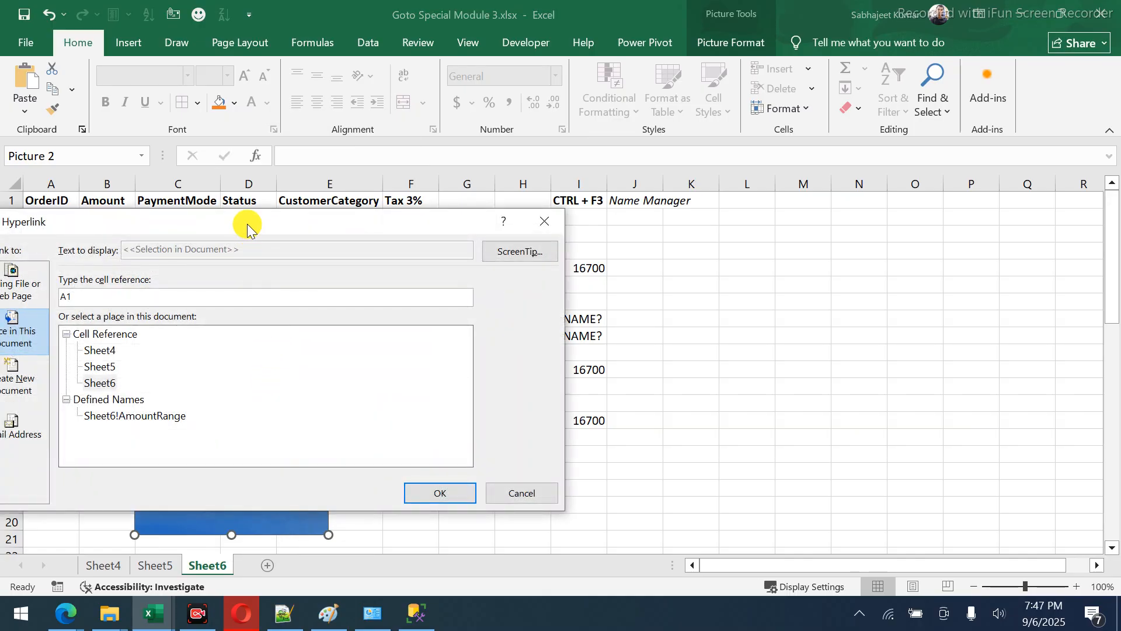
pyautogui.moveTo(245, 224); pyautogui.dragTo(591, 157)
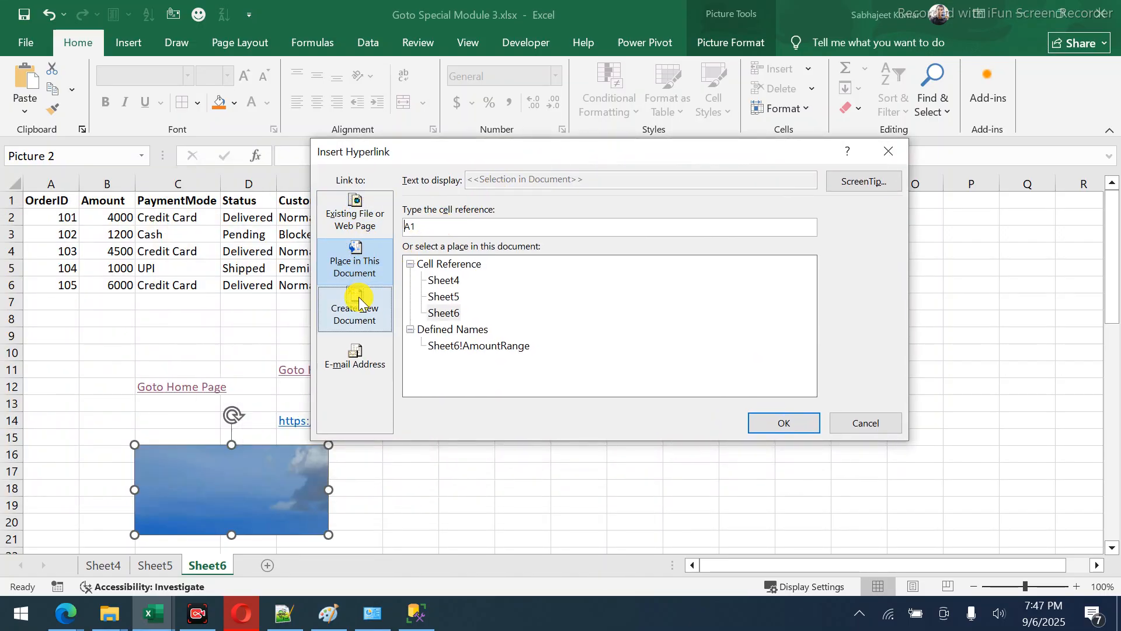
pyautogui.click(350, 221)
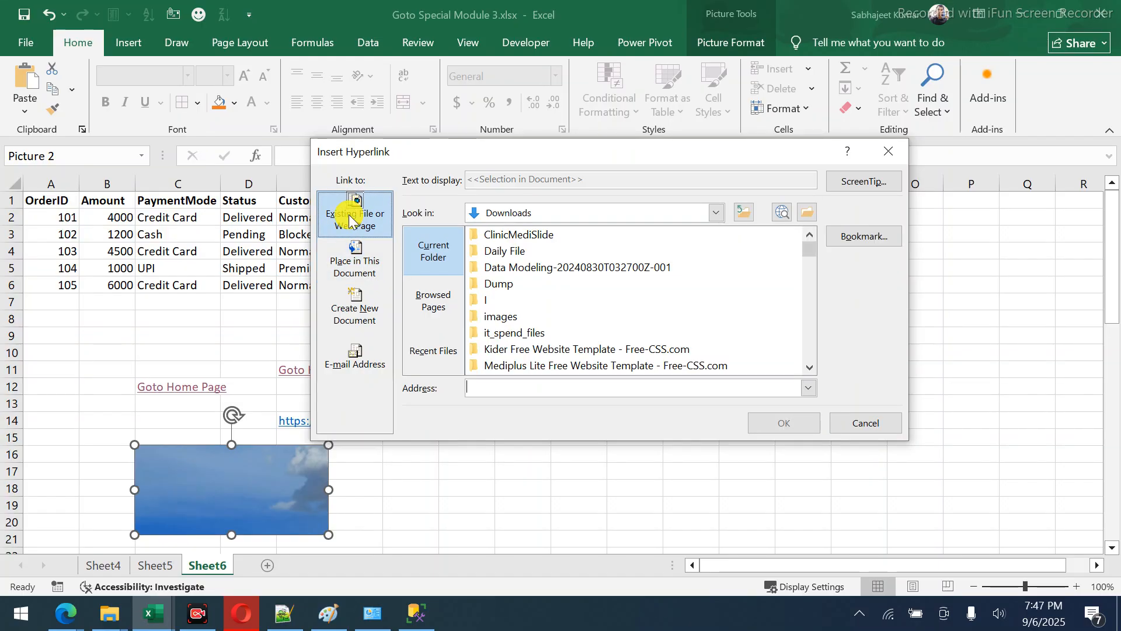
pyautogui.click(506, 252)
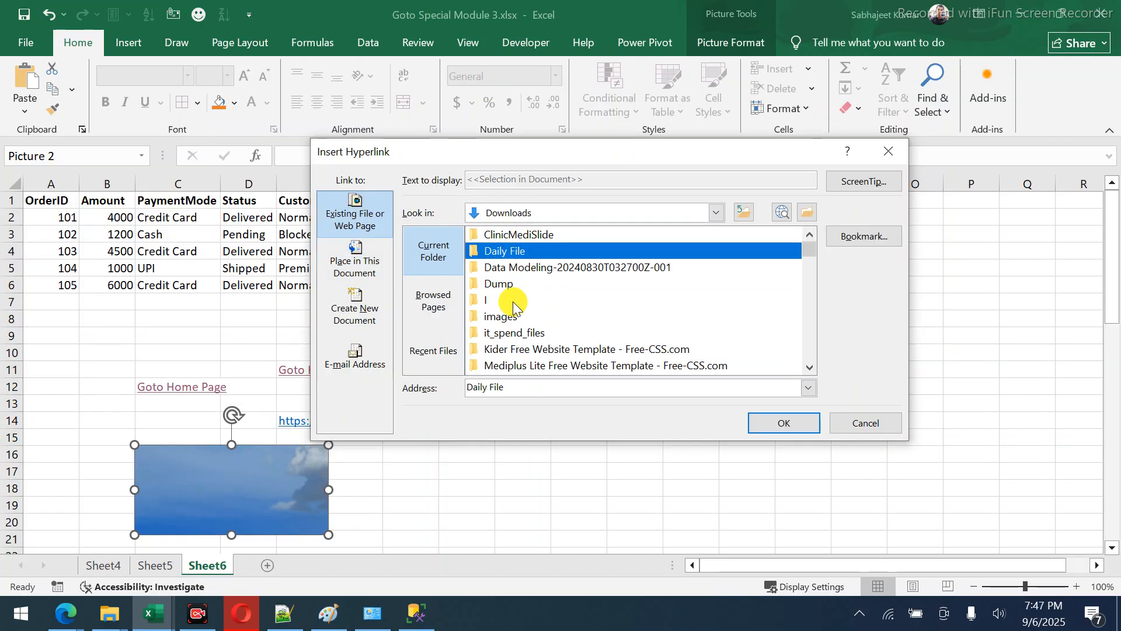
pyautogui.click(514, 320)
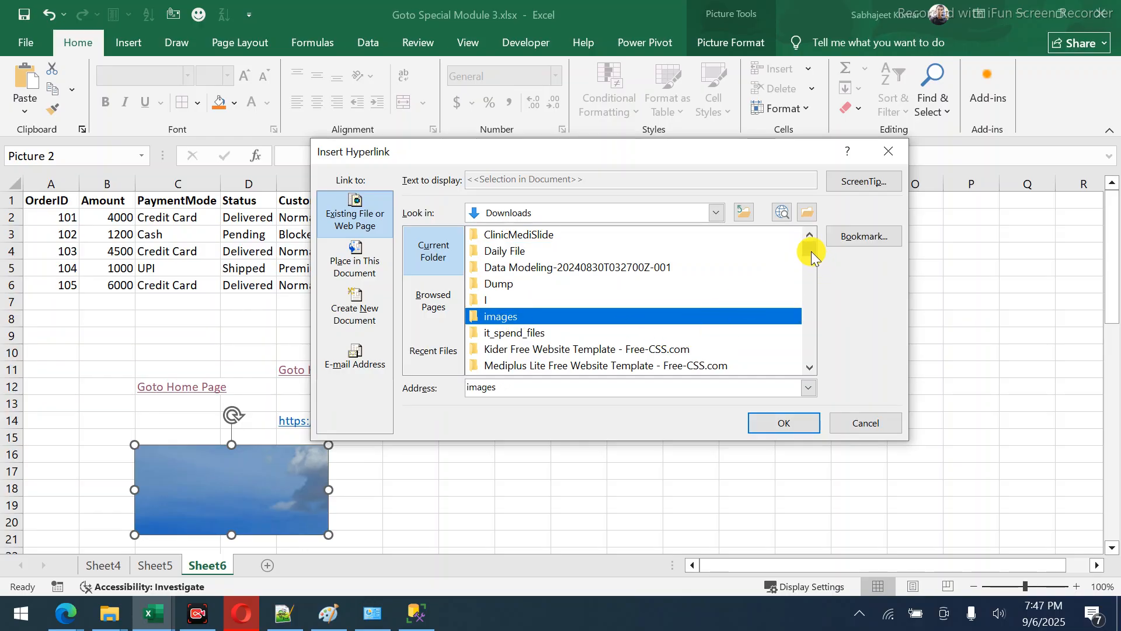
pyautogui.moveTo(811, 254)
pyautogui.mouseDown()
pyautogui.moveTo(811, 272)
pyautogui.moveTo(807, 257)
pyautogui.mouseUp()
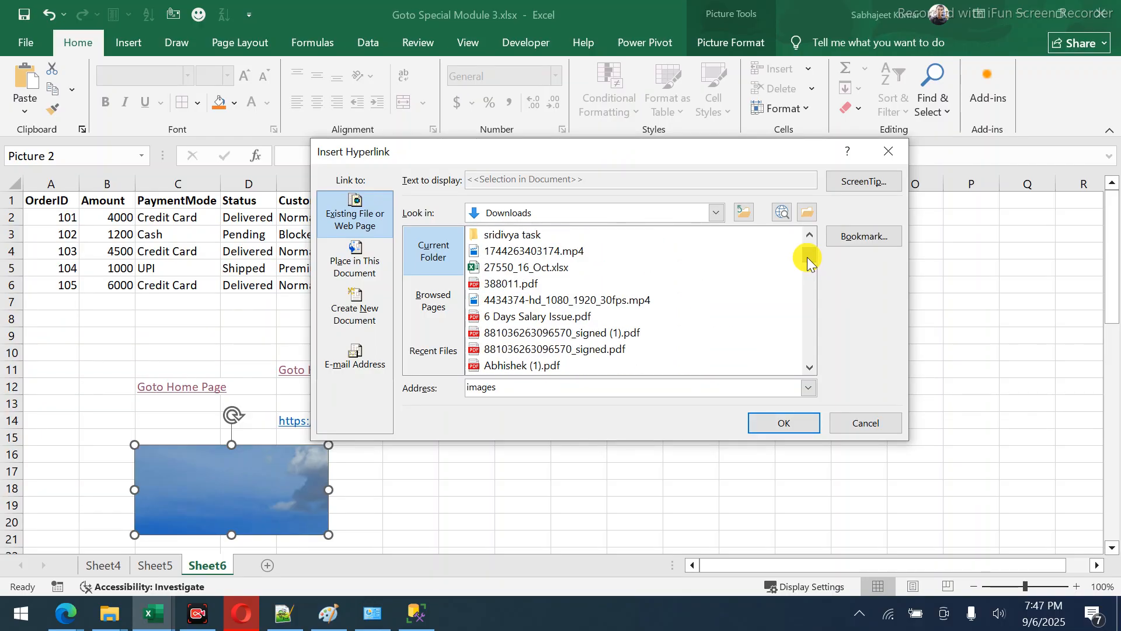
pyautogui.click(571, 302)
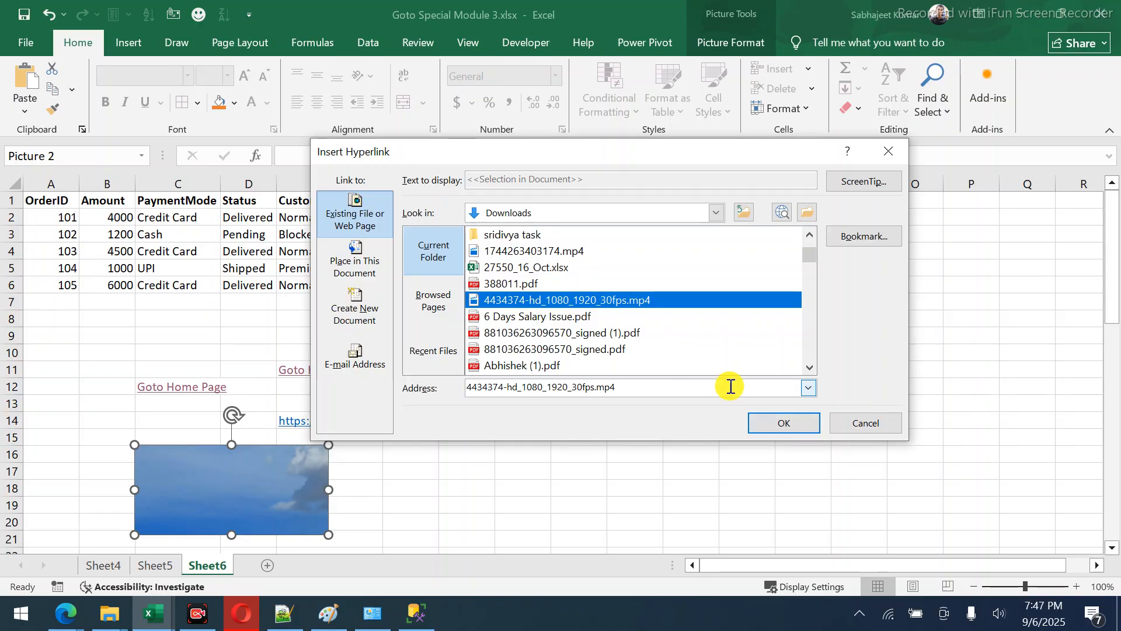
pyautogui.click(775, 427)
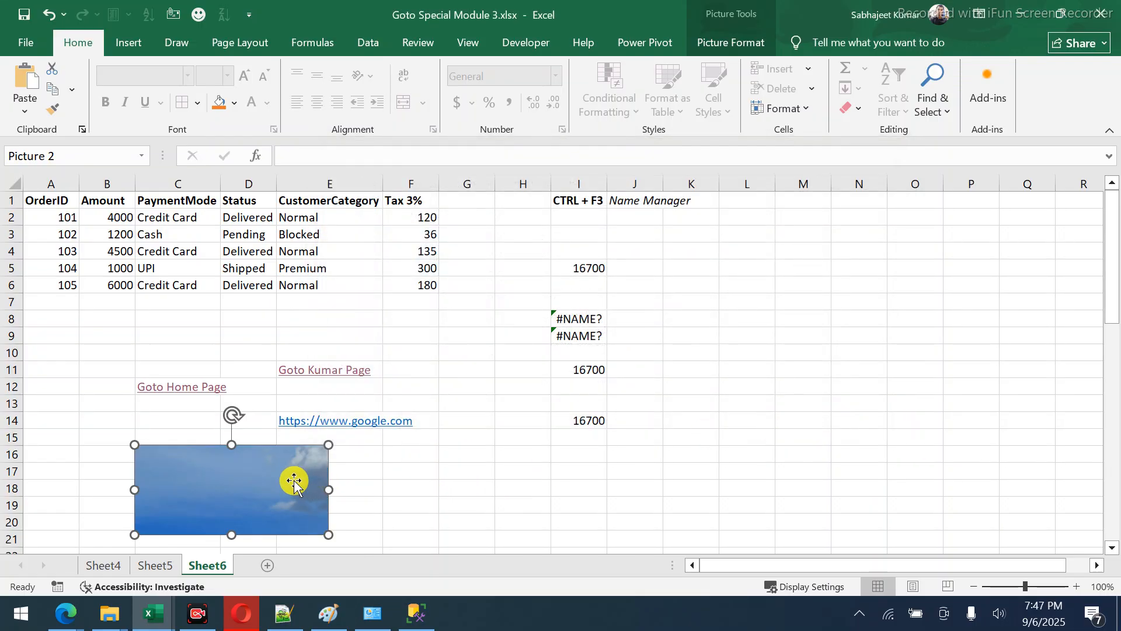
# Test the picture's link twice, allowing the video file to open each time, and close the video player.
pyautogui.click(417, 474)
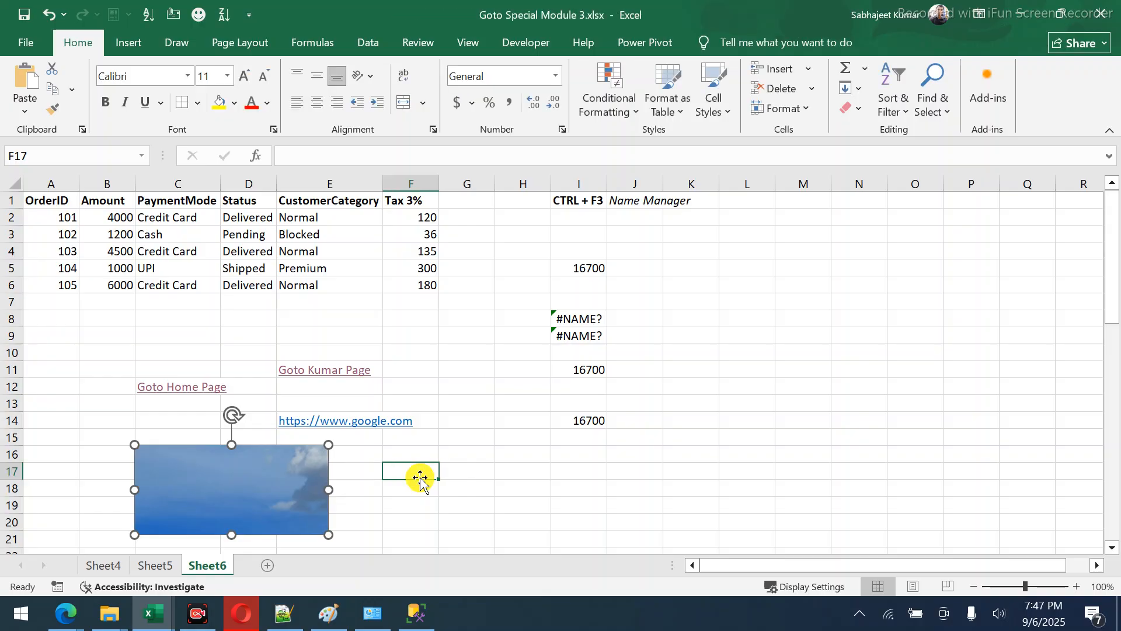
pyautogui.click(265, 485)
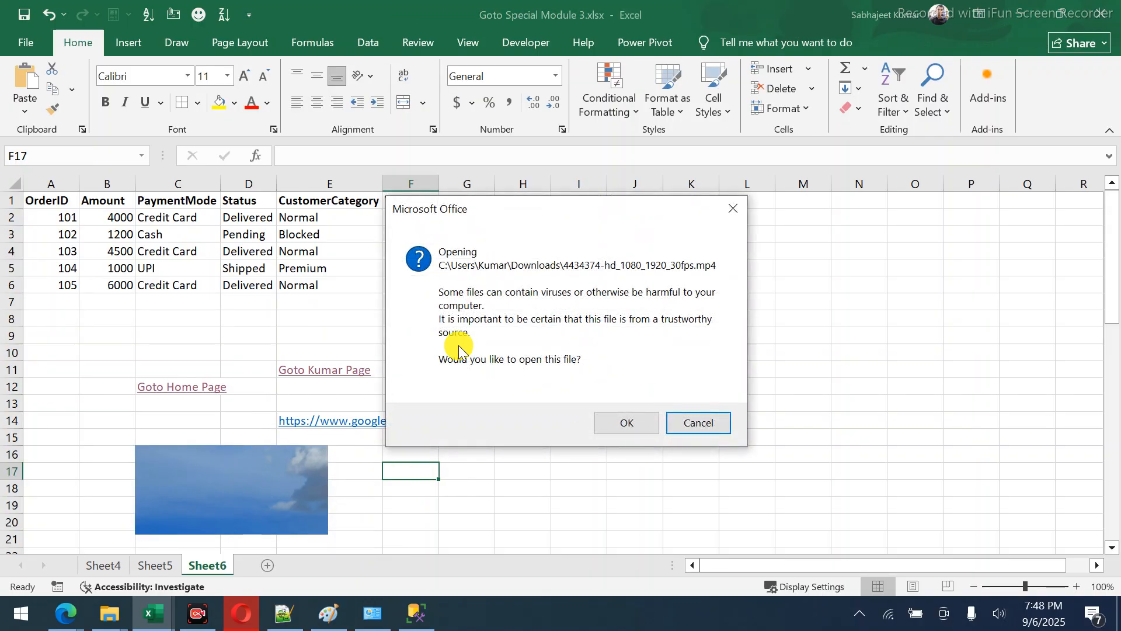
pyautogui.click(608, 423)
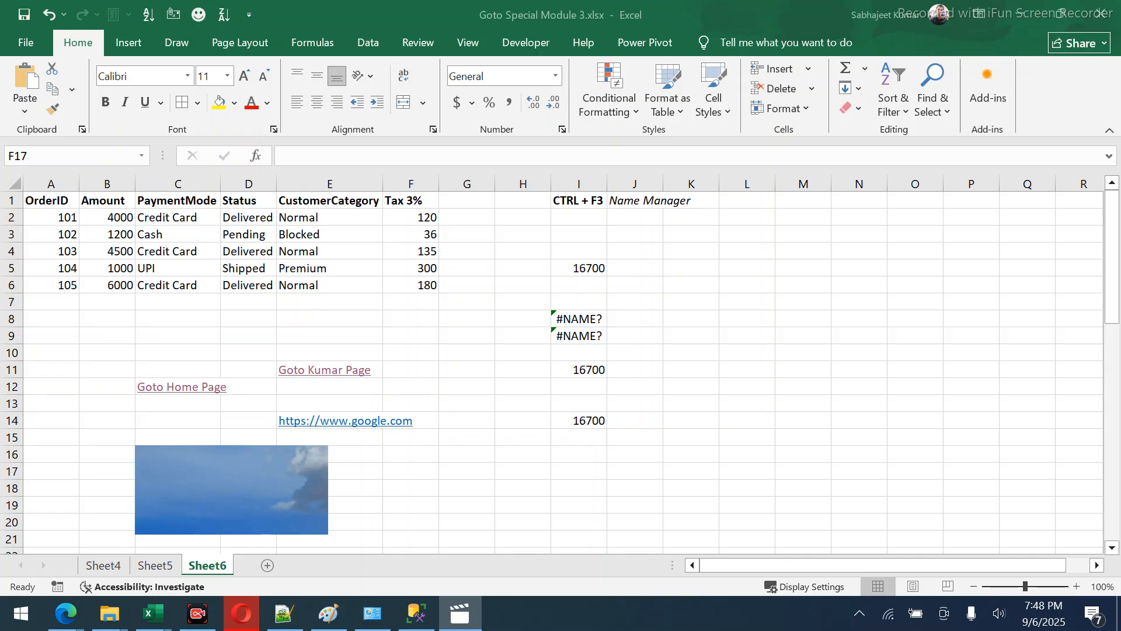
pyautogui.moveTo(0, 258); pyautogui.dragTo(520, 45)
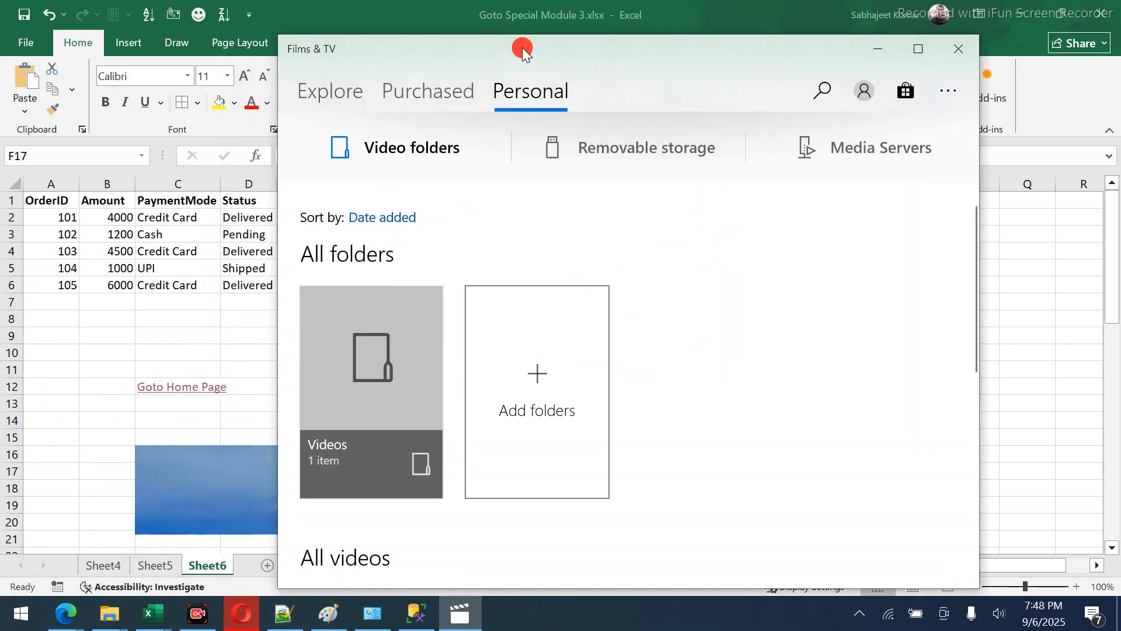
pyautogui.click(201, 358)
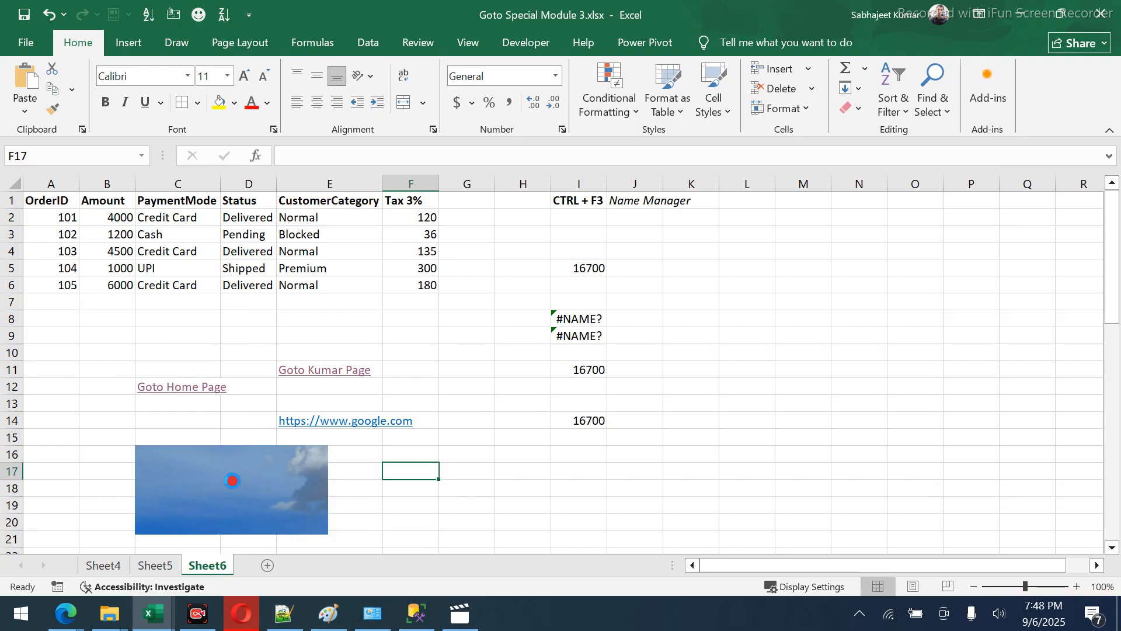
pyautogui.click(233, 481)
pyautogui.click(614, 422)
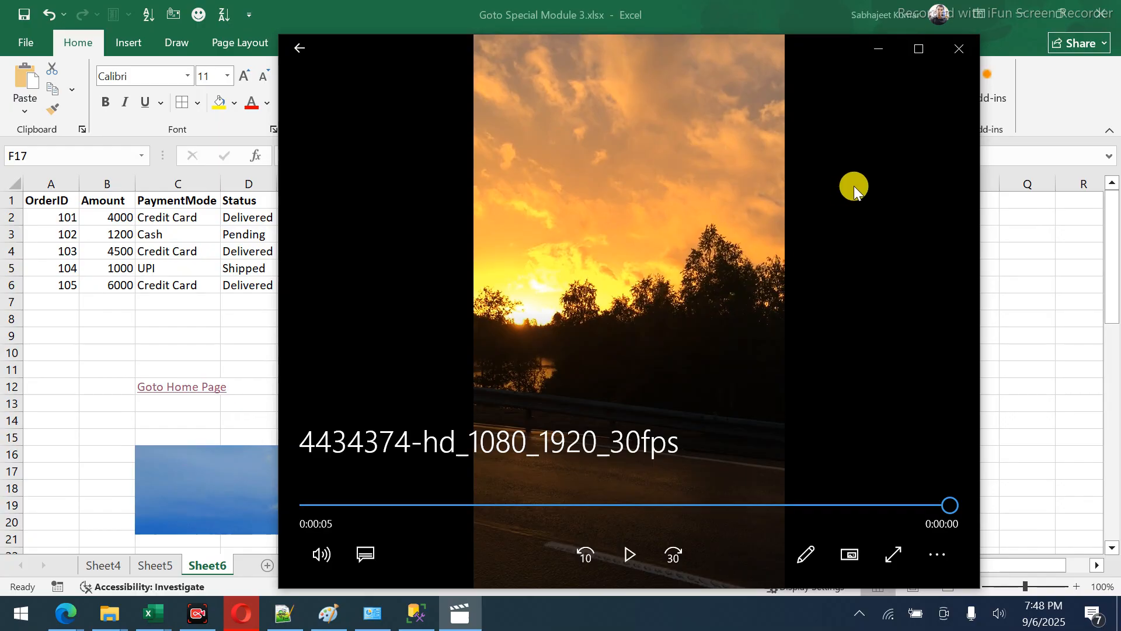
pyautogui.click(957, 49)
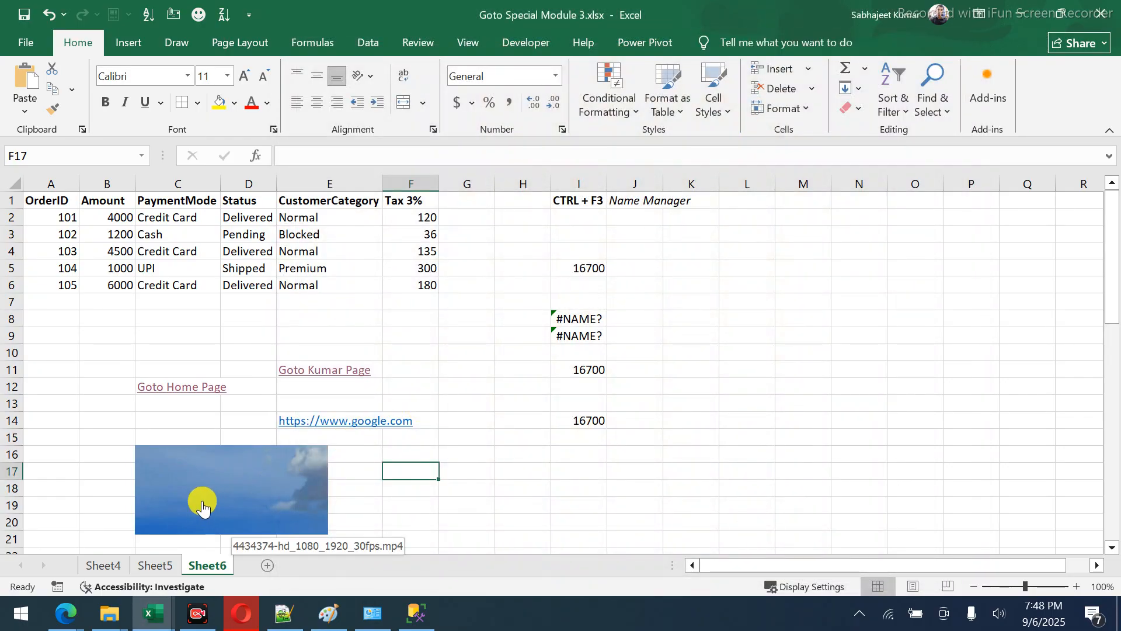
# Enter the text "Click to 2024 Report" in cell G17 of Sheet6.
pyautogui.click(180, 406)
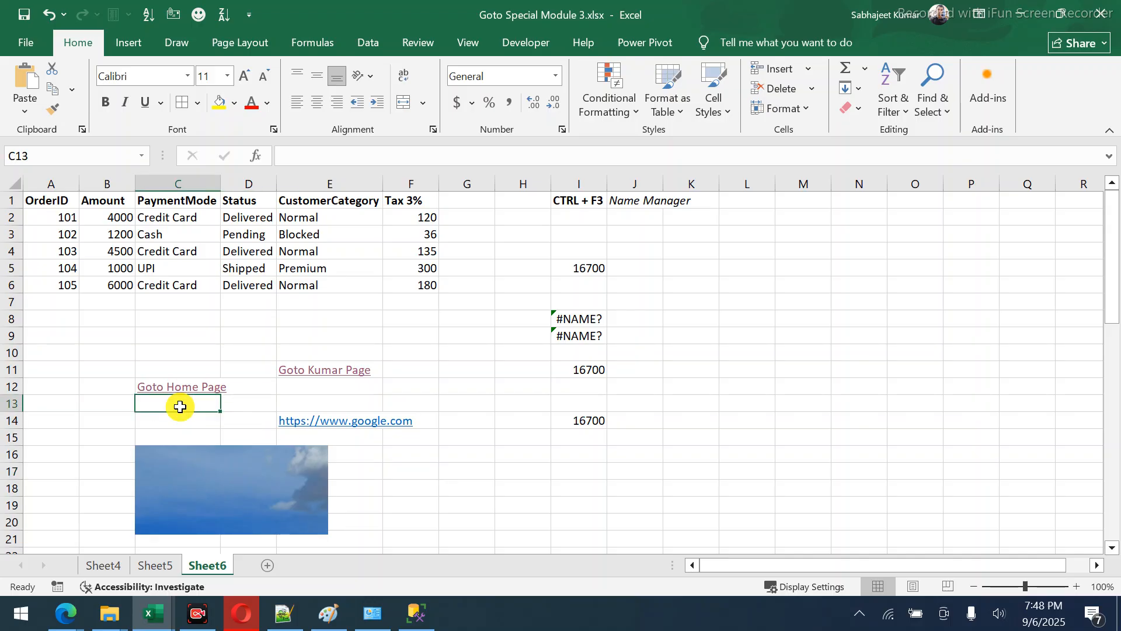
pyautogui.click(450, 461)
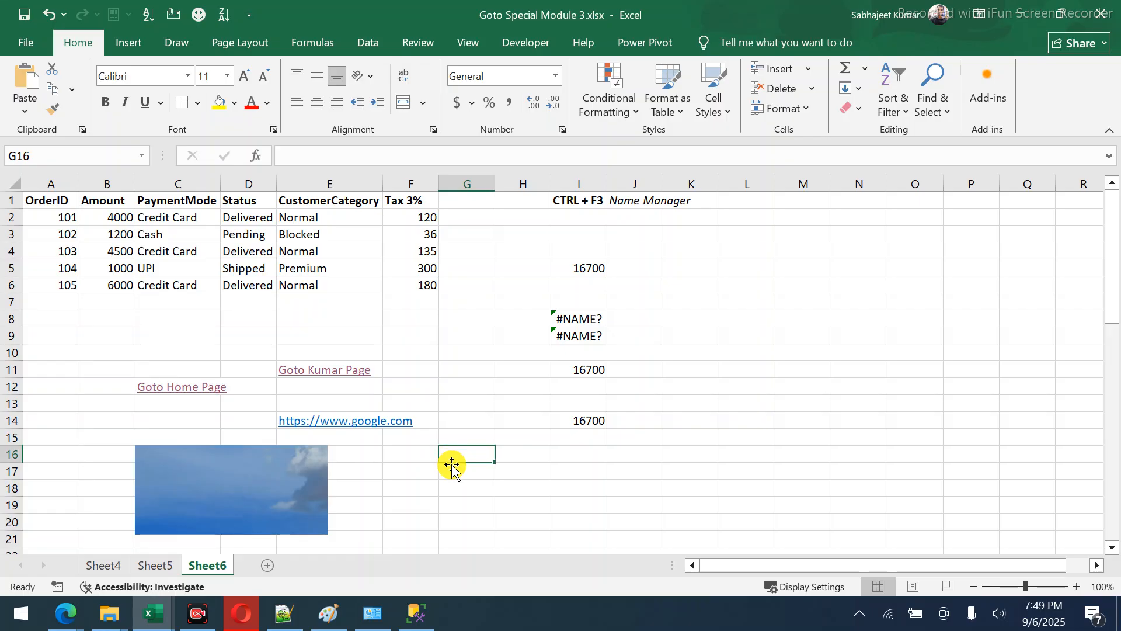
pyautogui.click(452, 467)
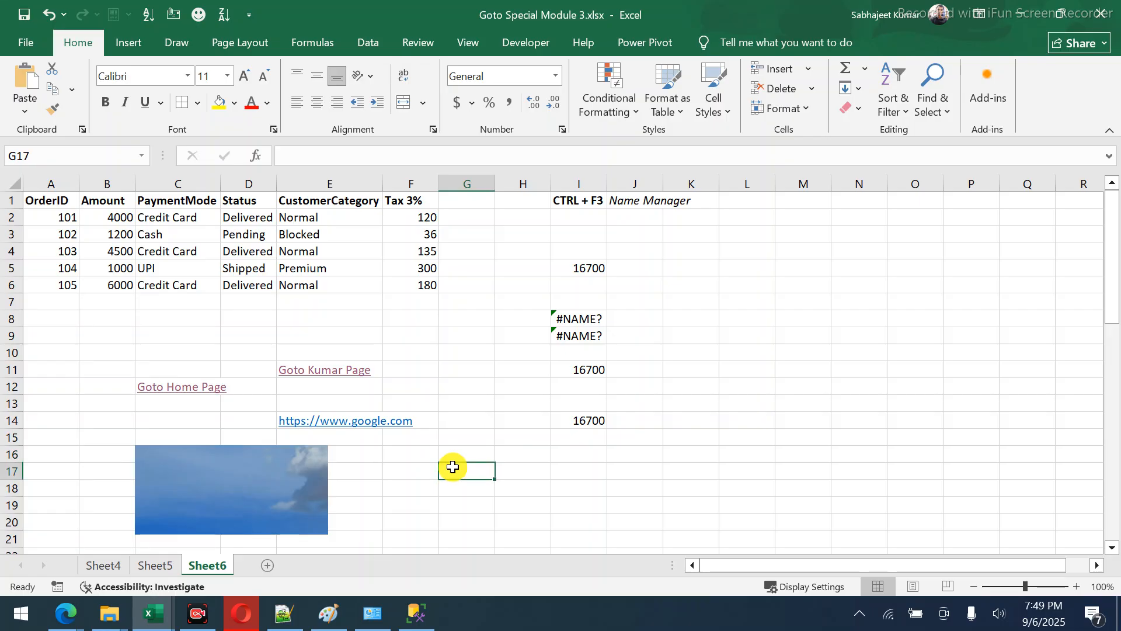
pyautogui.write('C')
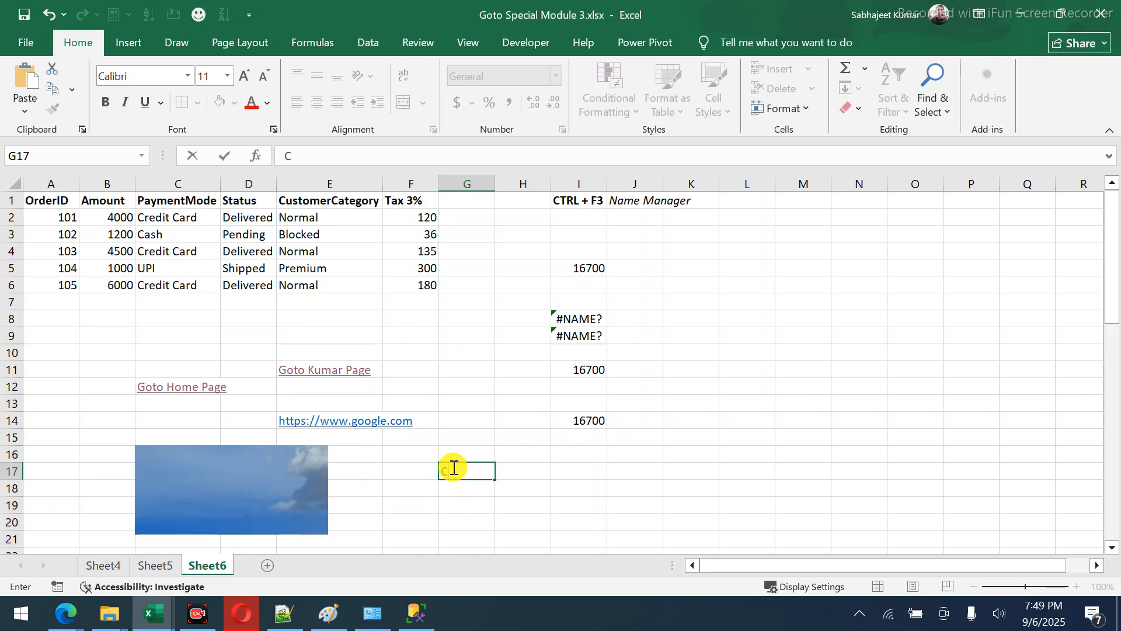
pyautogui.write('lick to 2024')
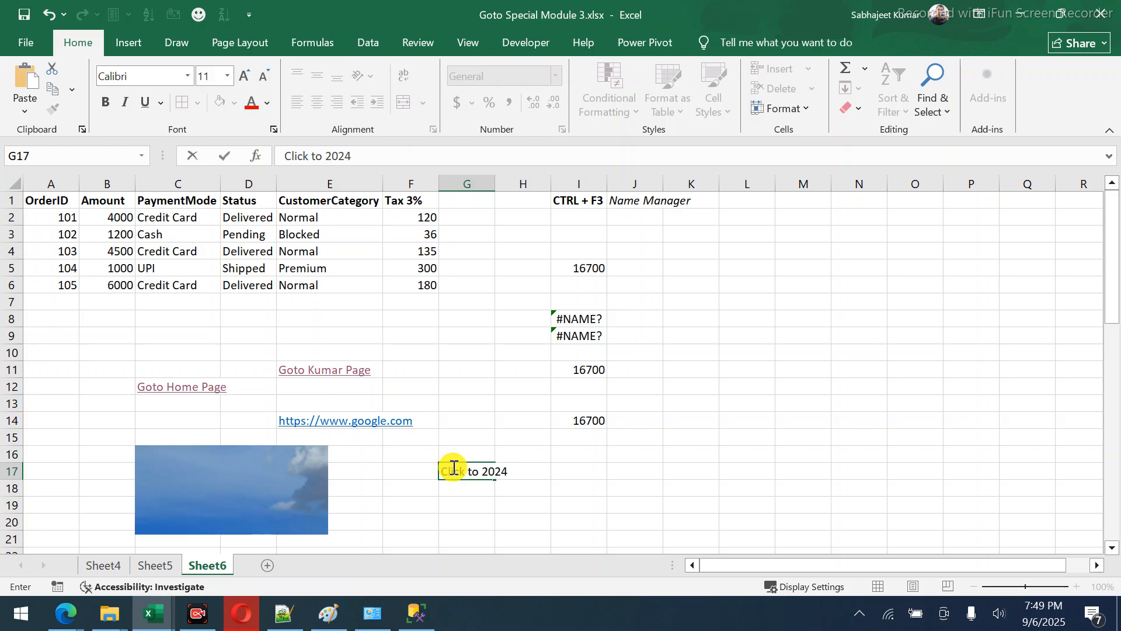
pyautogui.write(' Report')
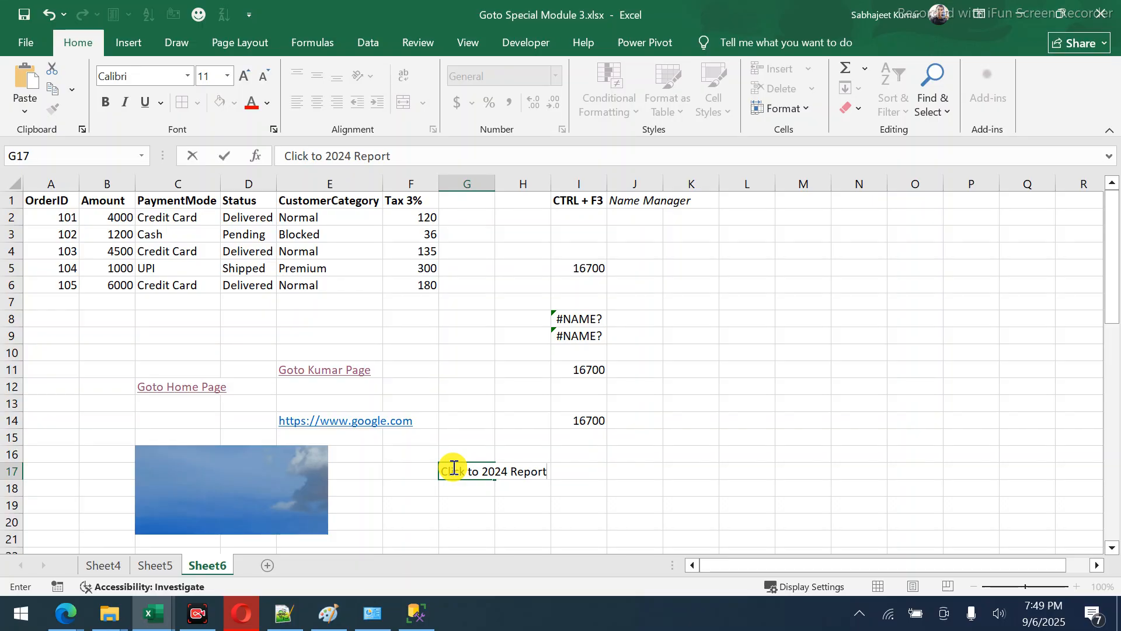
pyautogui.press('Return')
# Insert a hyperlink on cell G17 to the existing file Joins.xlsx in the Downloads folder.
pyautogui.click(476, 469)
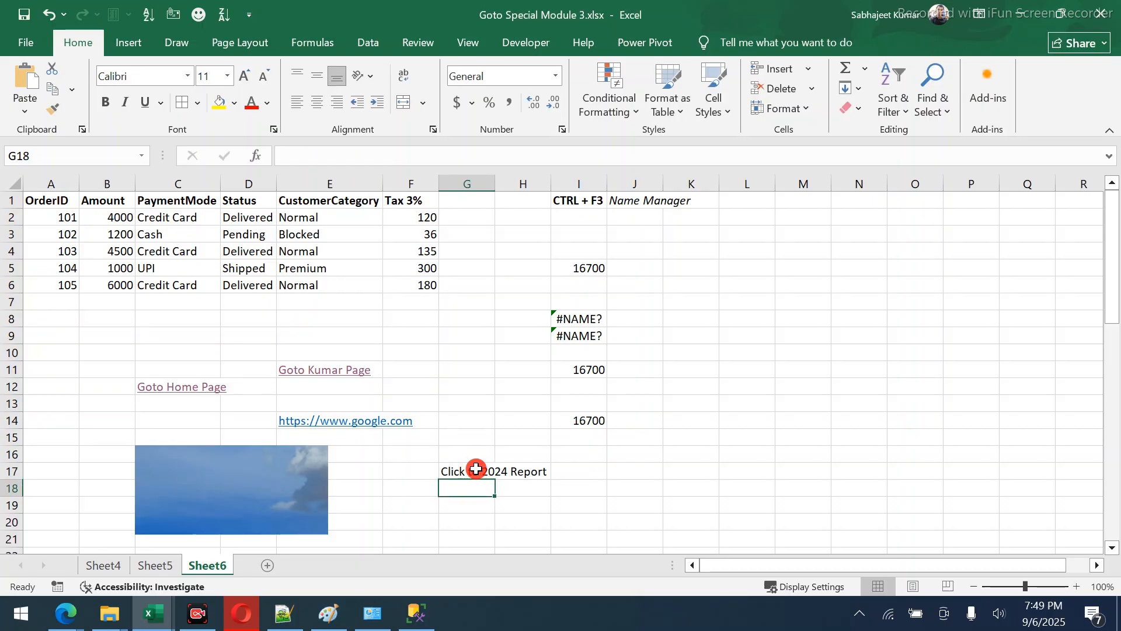
pyautogui.rightClick(476, 468)
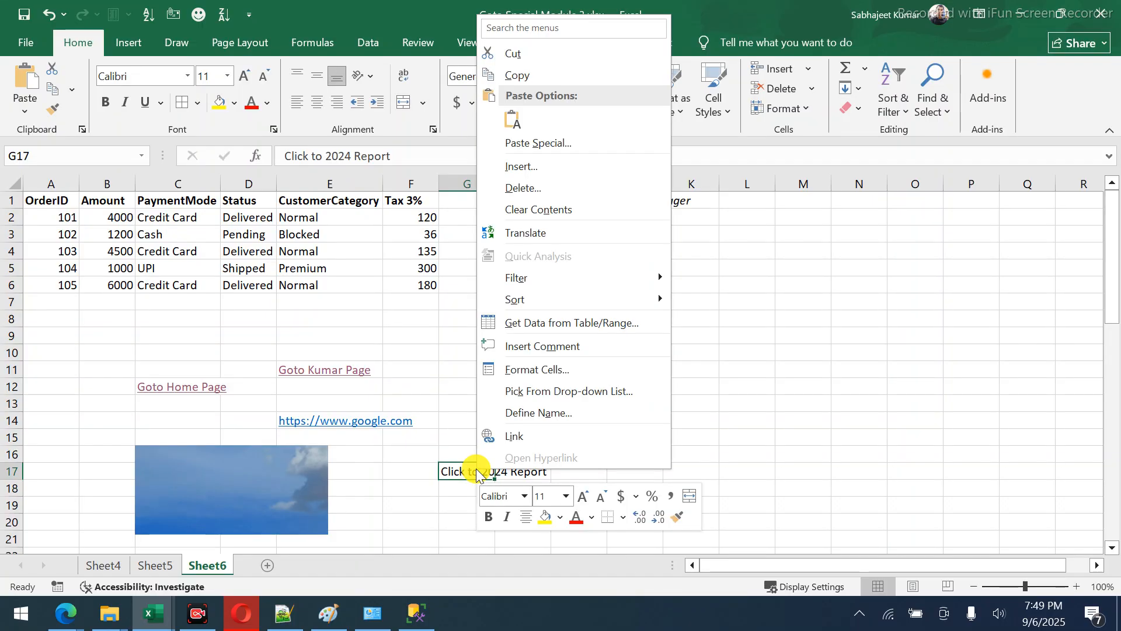
pyautogui.click(495, 439)
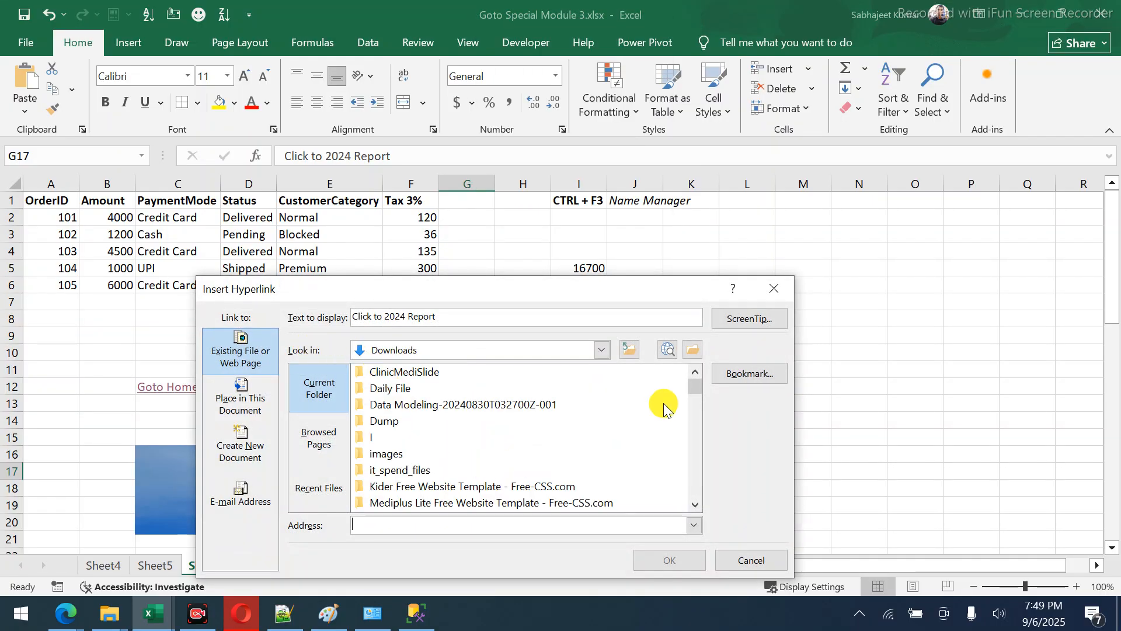
pyautogui.moveTo(696, 381); pyautogui.dragTo(697, 418)
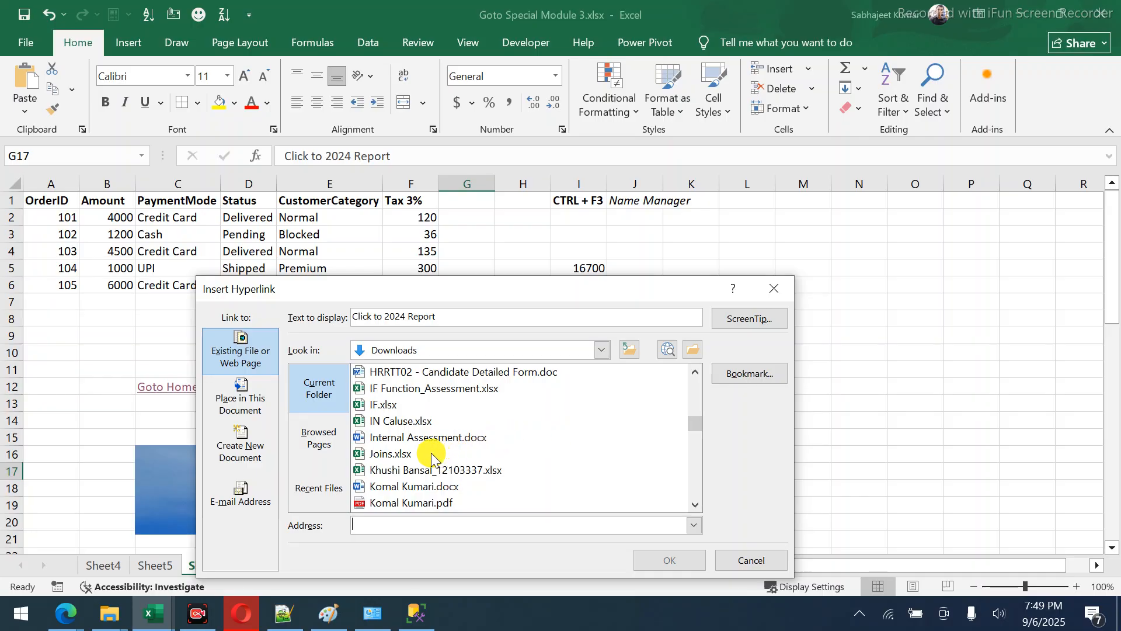
pyautogui.click(411, 453)
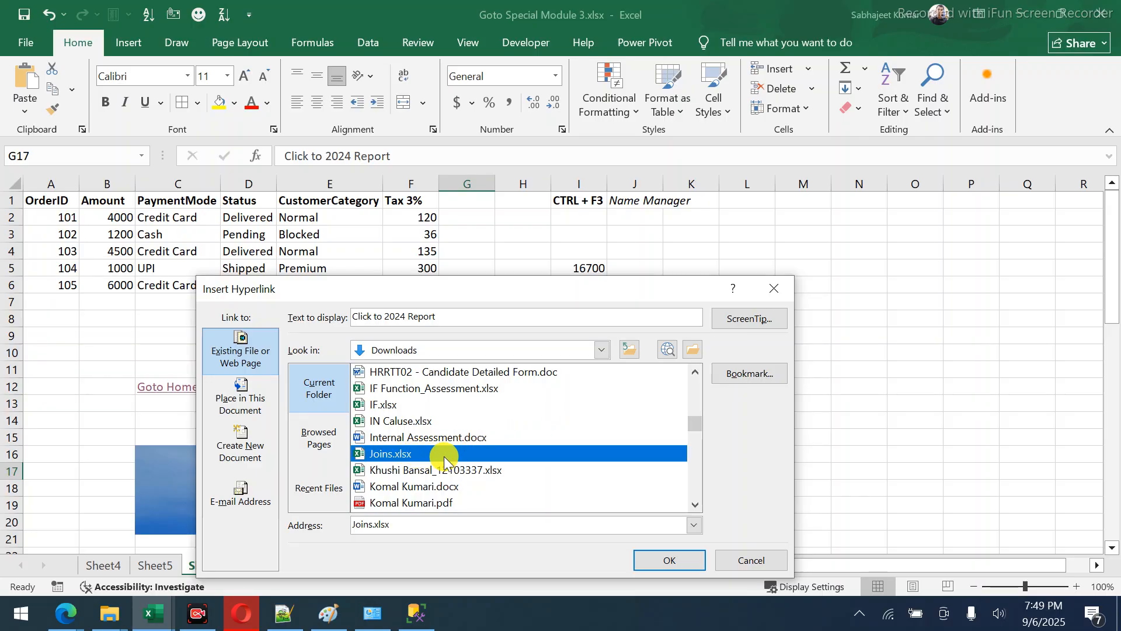
pyautogui.click(669, 560)
pyautogui.click(543, 543)
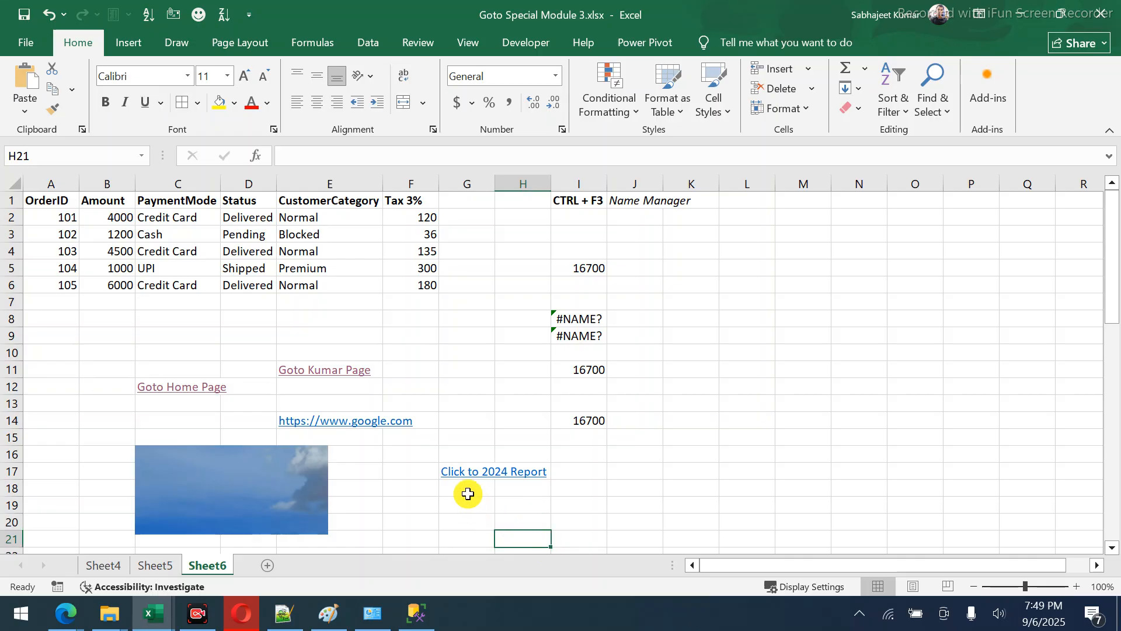
# Test the "Click to 2024 Report" link, move the opened Joins.xlsx window aside and close that workbook.
pyautogui.click(461, 474)
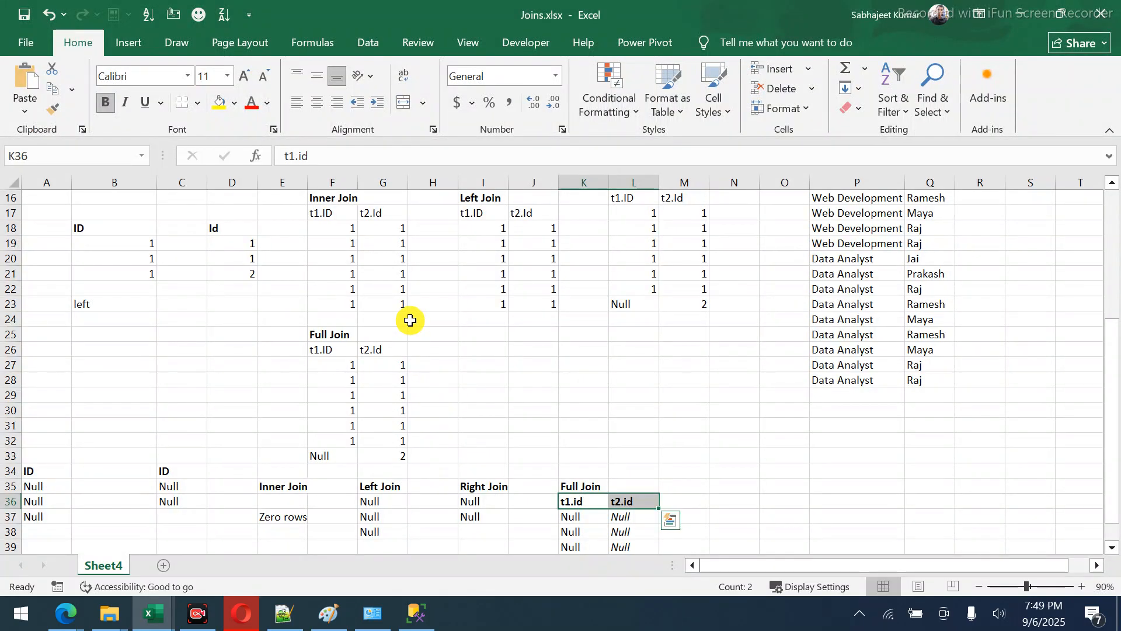
pyautogui.moveTo(586, 9); pyautogui.dragTo(651, 87)
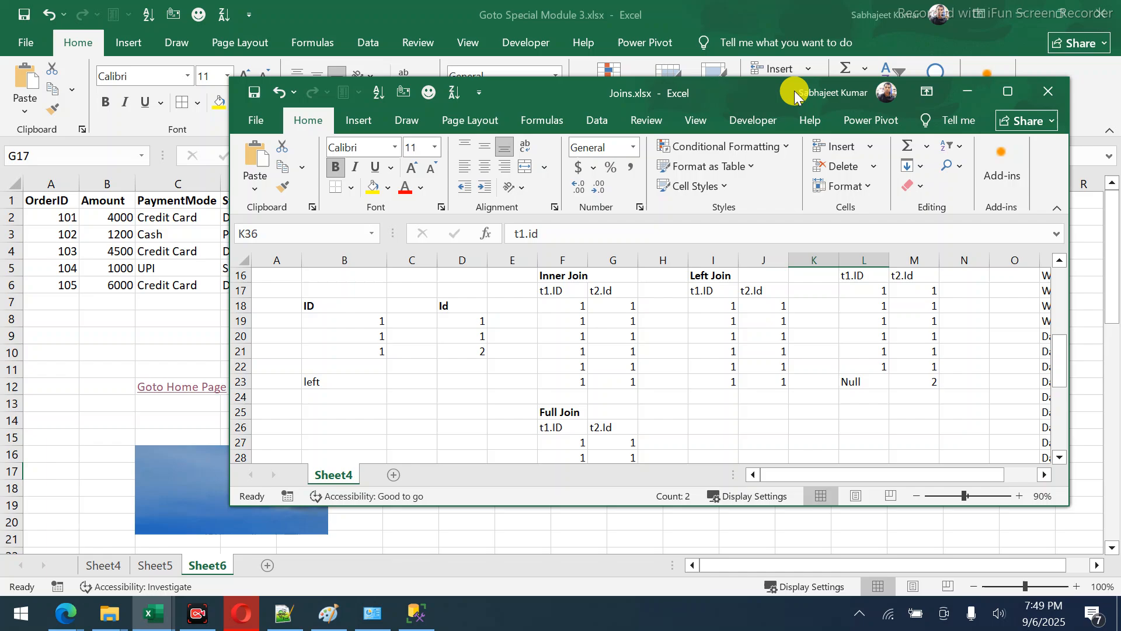
pyautogui.click(1042, 95)
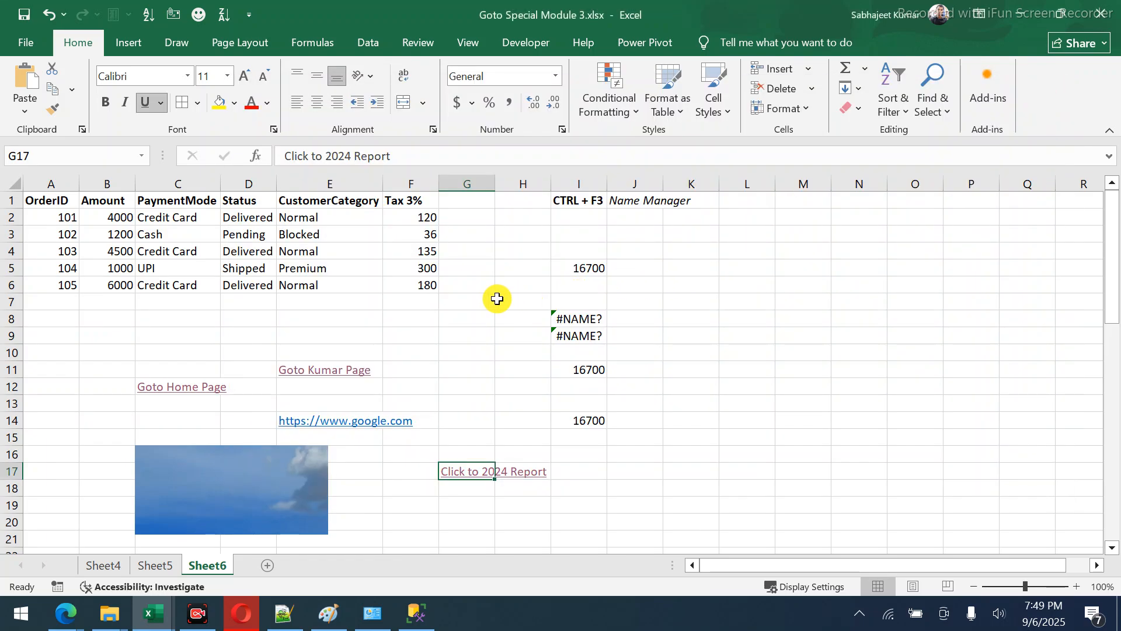
# Remove the hyperlink from cell G17, and undo the removal.
pyautogui.rightClick(454, 473)
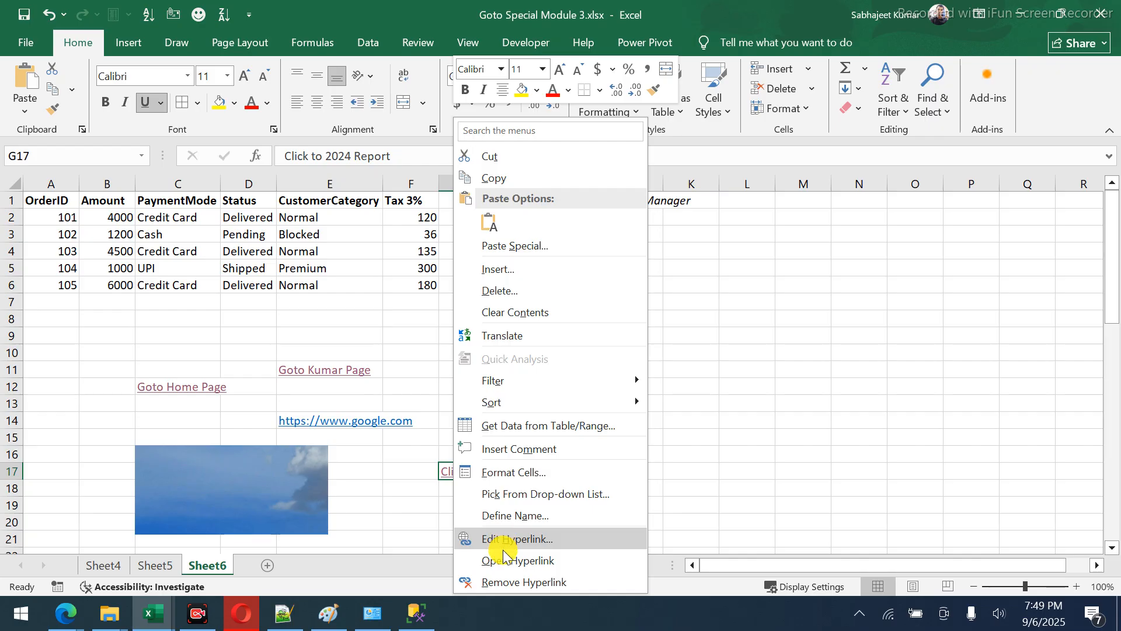
pyautogui.click(501, 582)
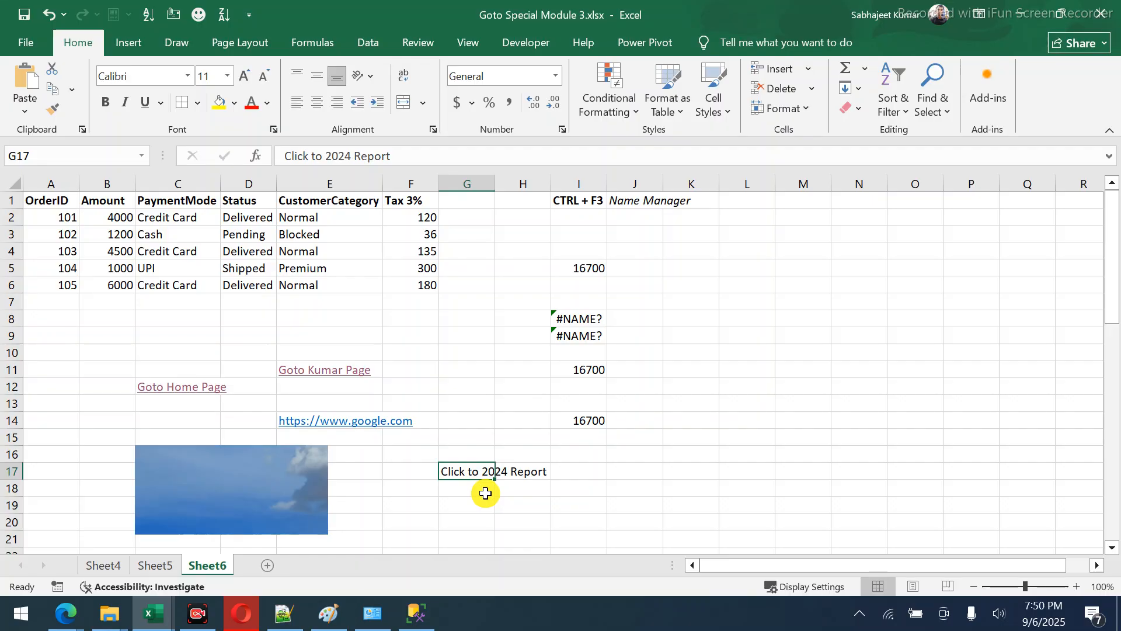
pyautogui.hotkey('ctrl', 'z')
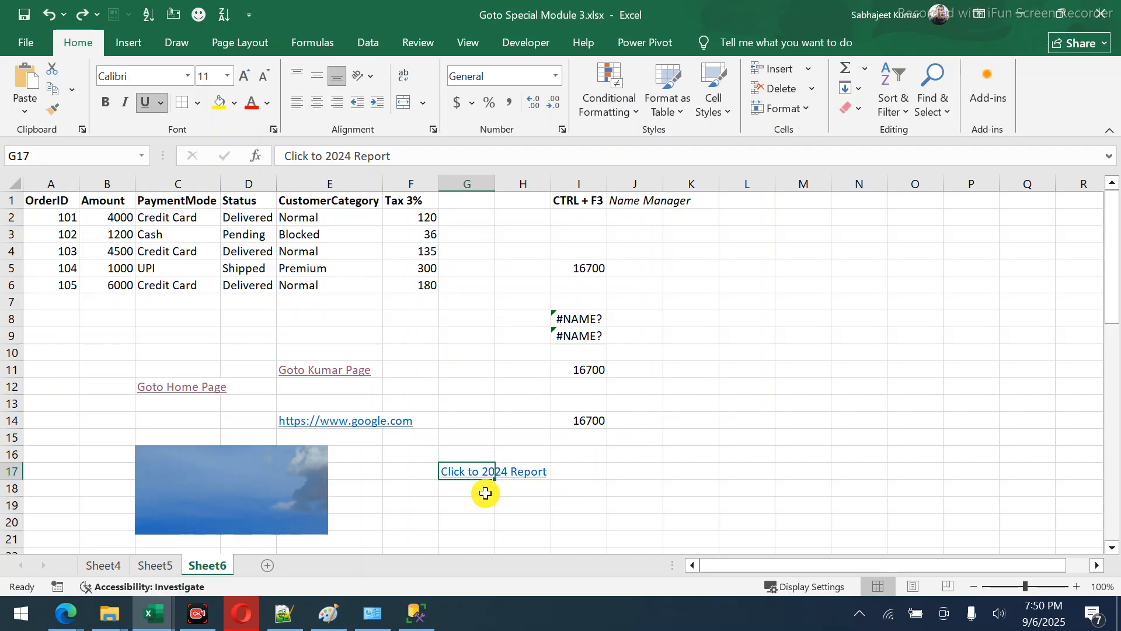
# Open the hyperlink in cell G17 for editing, review its settings and cancel without changing anything.
pyautogui.rightClick(471, 470)
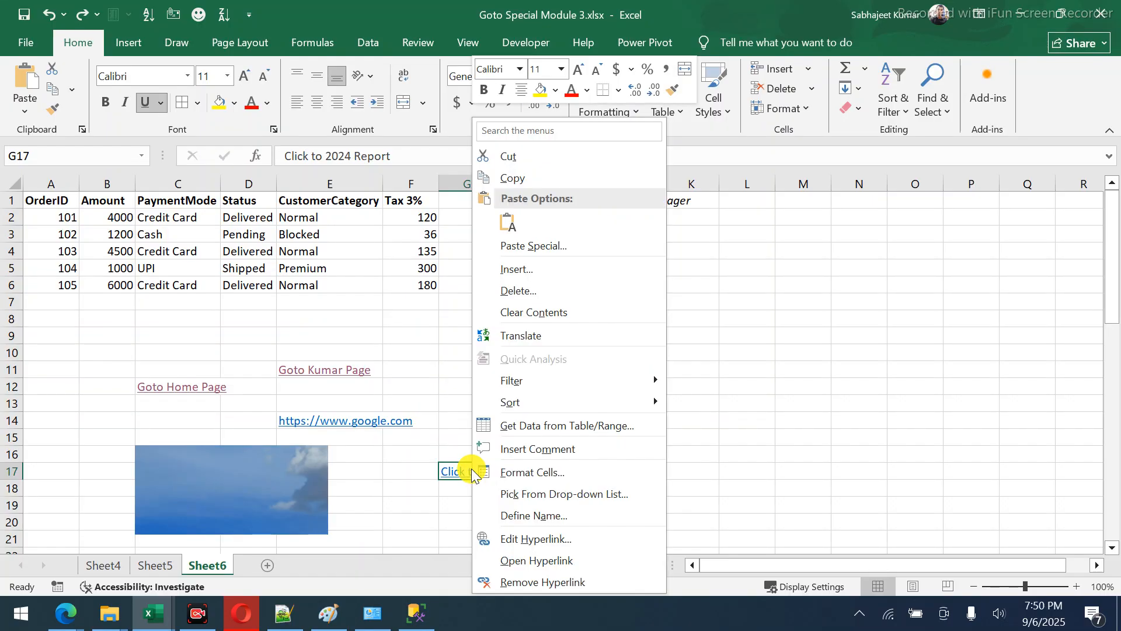
pyautogui.click(529, 540)
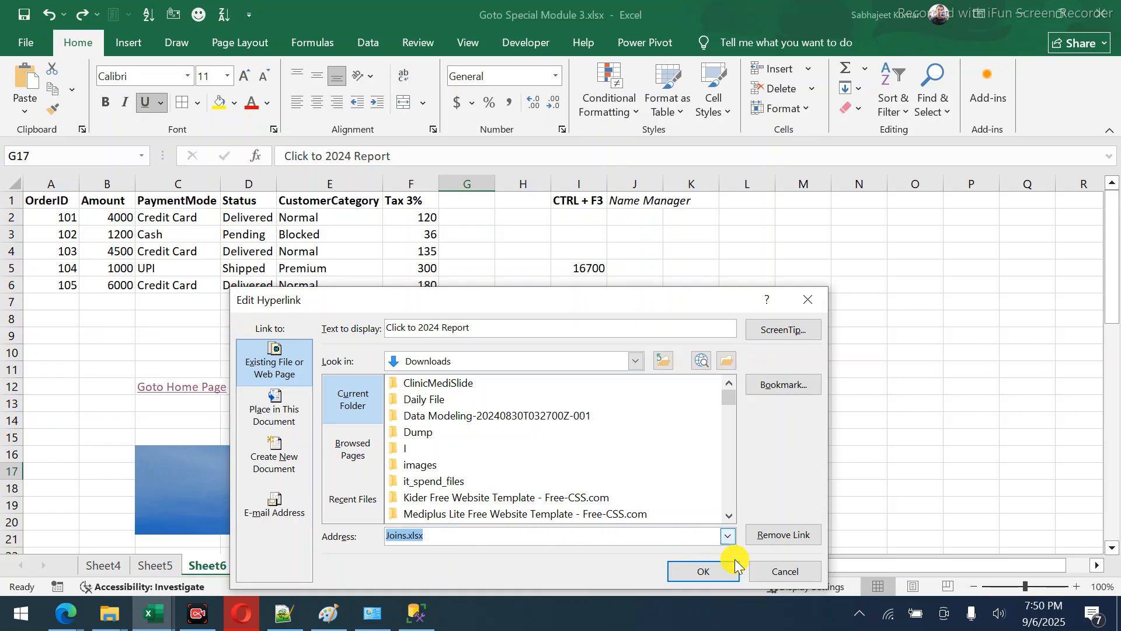
pyautogui.click(769, 575)
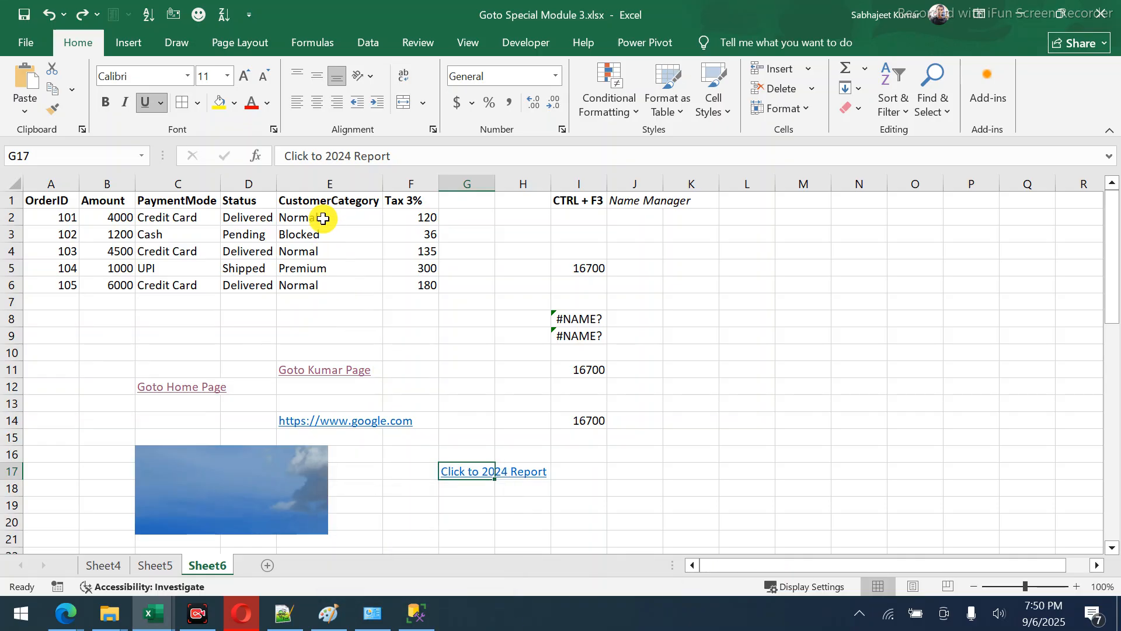
# Copy the order table A1:F6 from Sheet6 and paste it at cell A1 of a new worksheet.
pyautogui.moveTo(317, 201); pyautogui.dragTo(310, 277)
pyautogui.moveTo(46, 205); pyautogui.dragTo(383, 278)
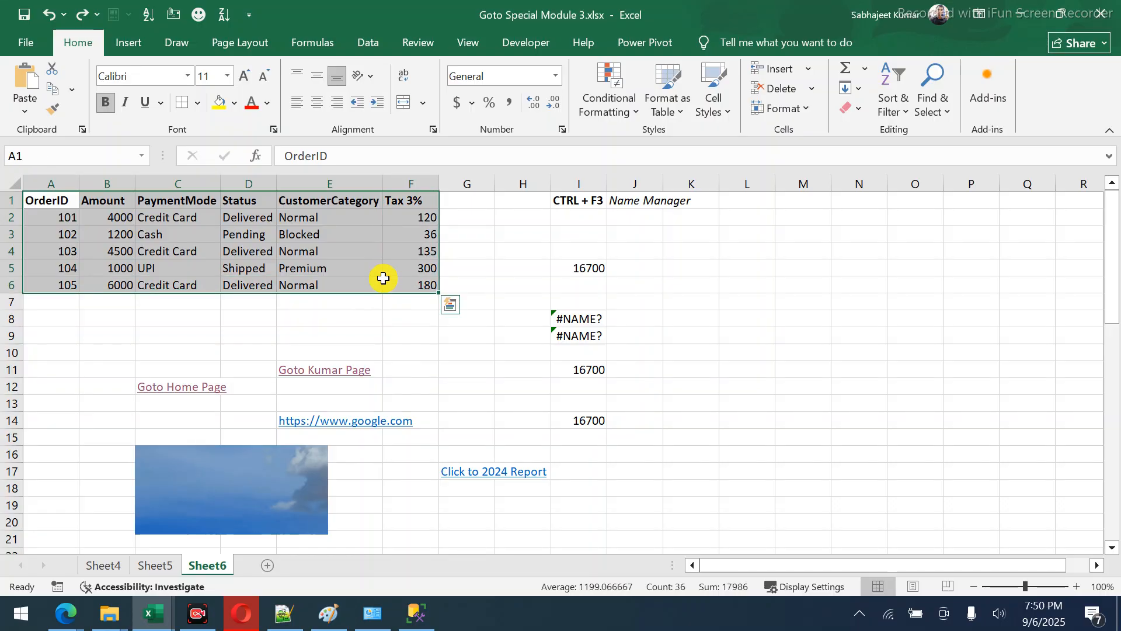
pyautogui.hotkey('ctrl', 'c')
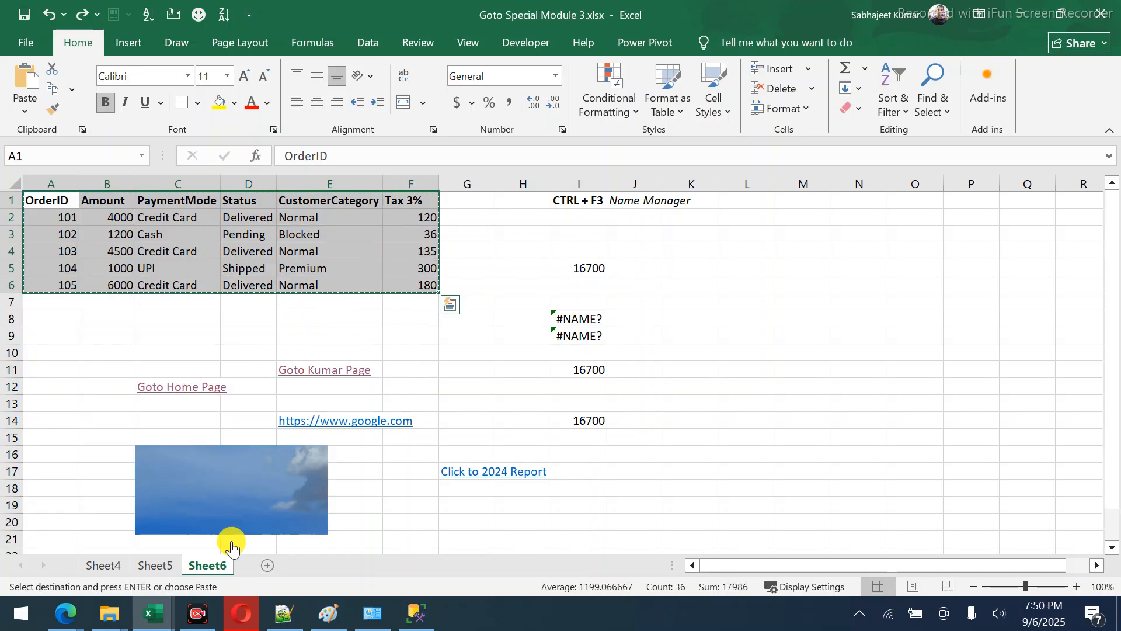
pyautogui.click(266, 566)
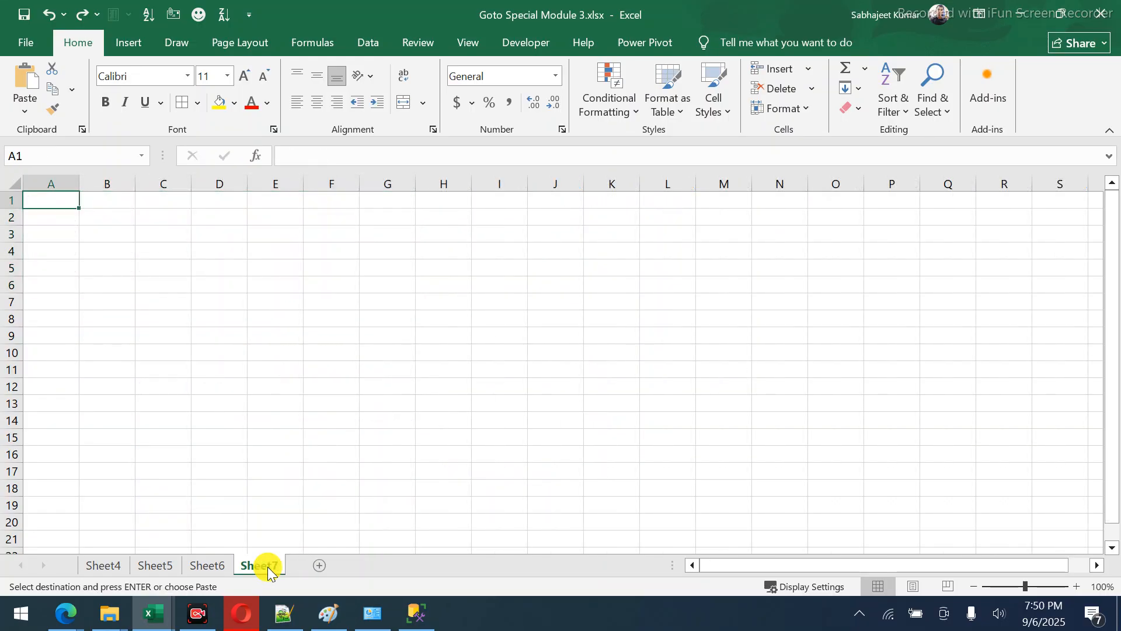
pyautogui.hotkey('ctrl', 'v')
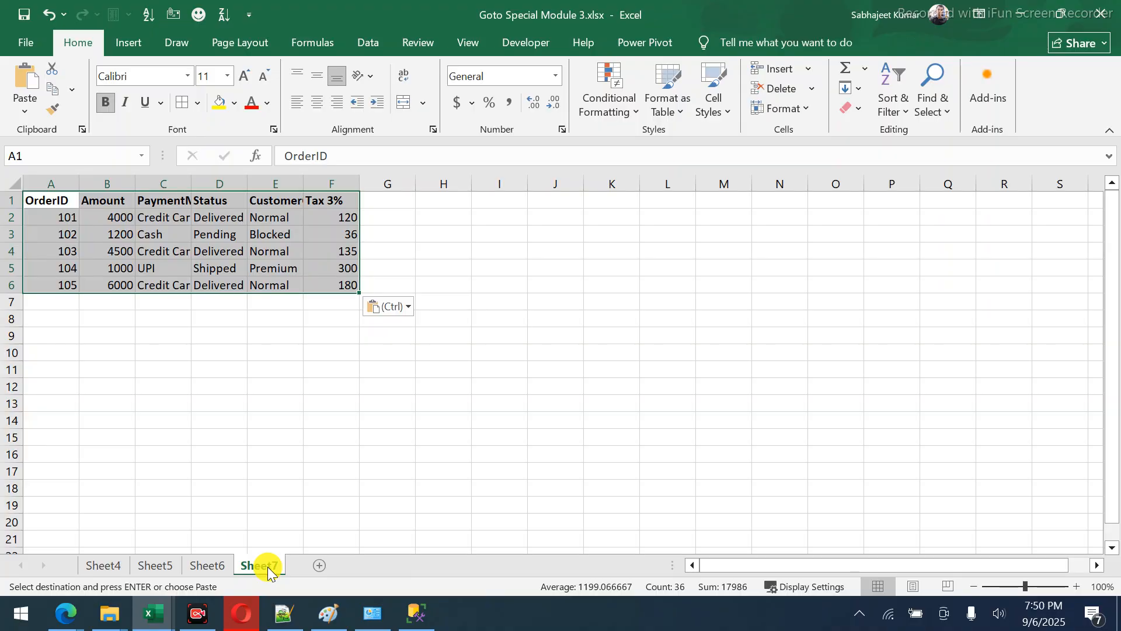
# Apply the source table's column widths to the pasted order table using Paste Special.
pyautogui.press('alt')
pyautogui.press('e')
pyautogui.press('s')
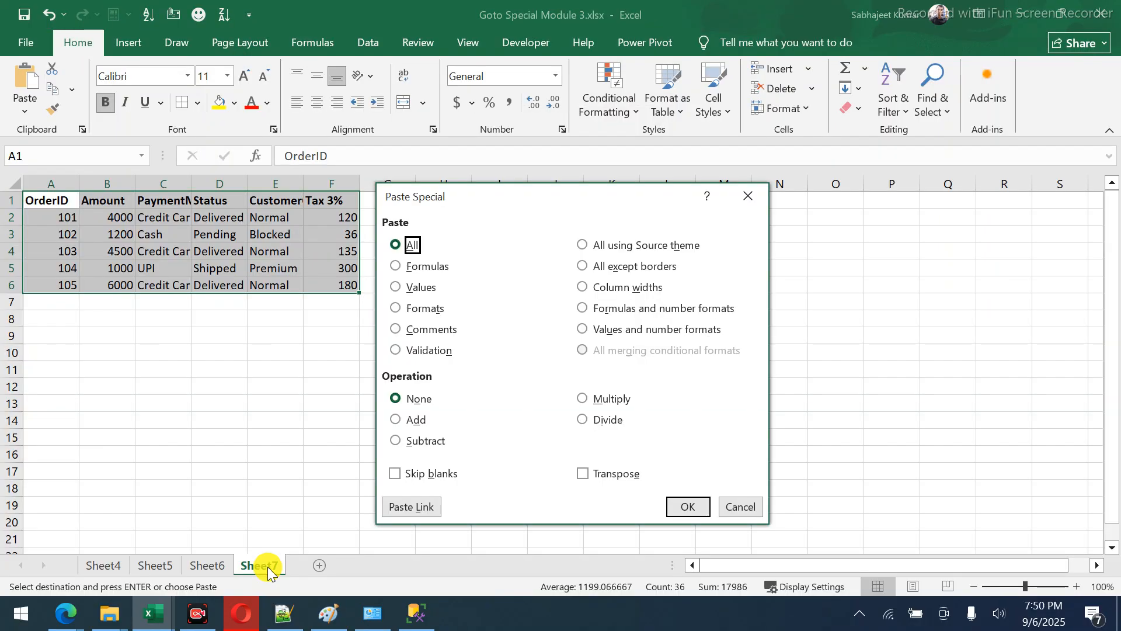
pyautogui.press('w')
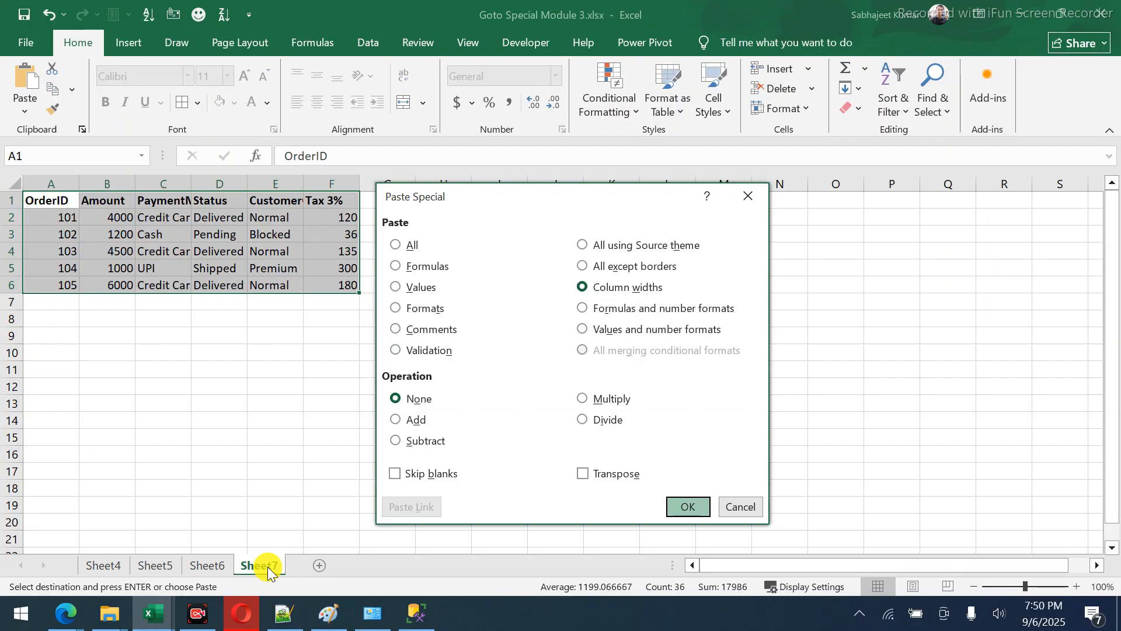
pyautogui.press('Return')
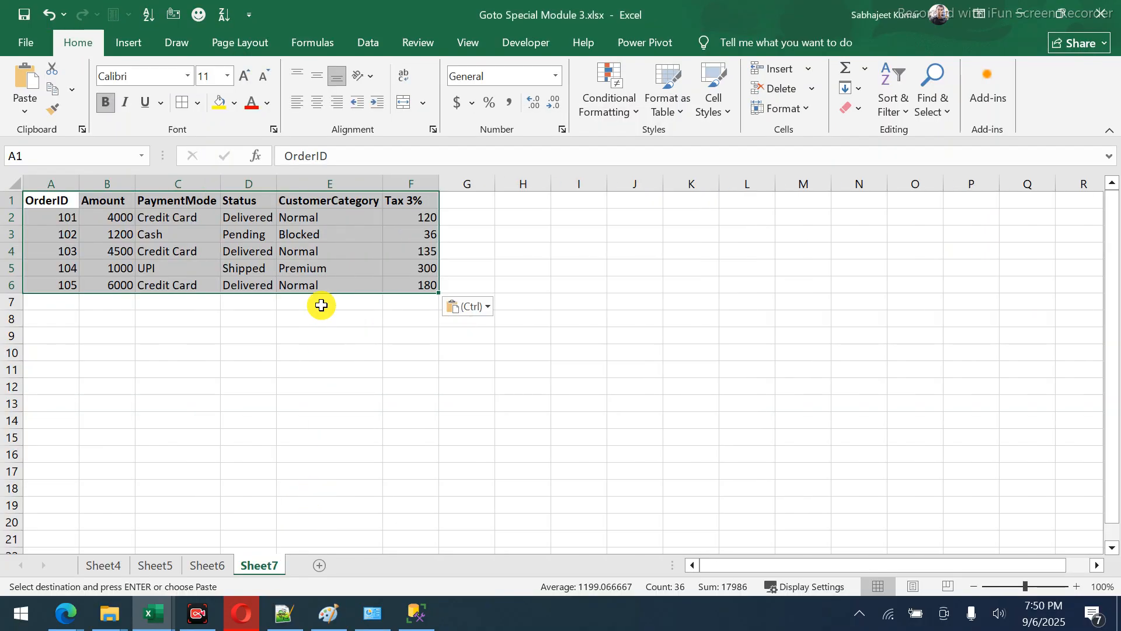
# Copy the Status and CustomerCategory columns D1:E6 to cell D10, and select the copied category values E11:E15.
pyautogui.moveTo(312, 201); pyautogui.dragTo(264, 279)
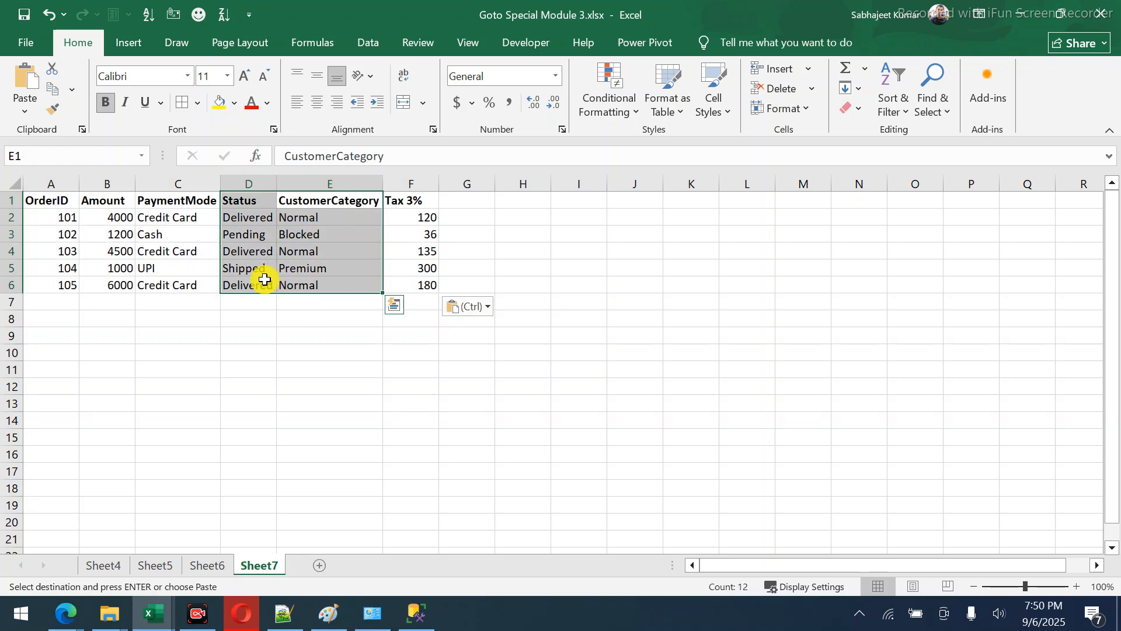
pyautogui.hotkey('ctrl', 'c')
pyautogui.click(272, 354)
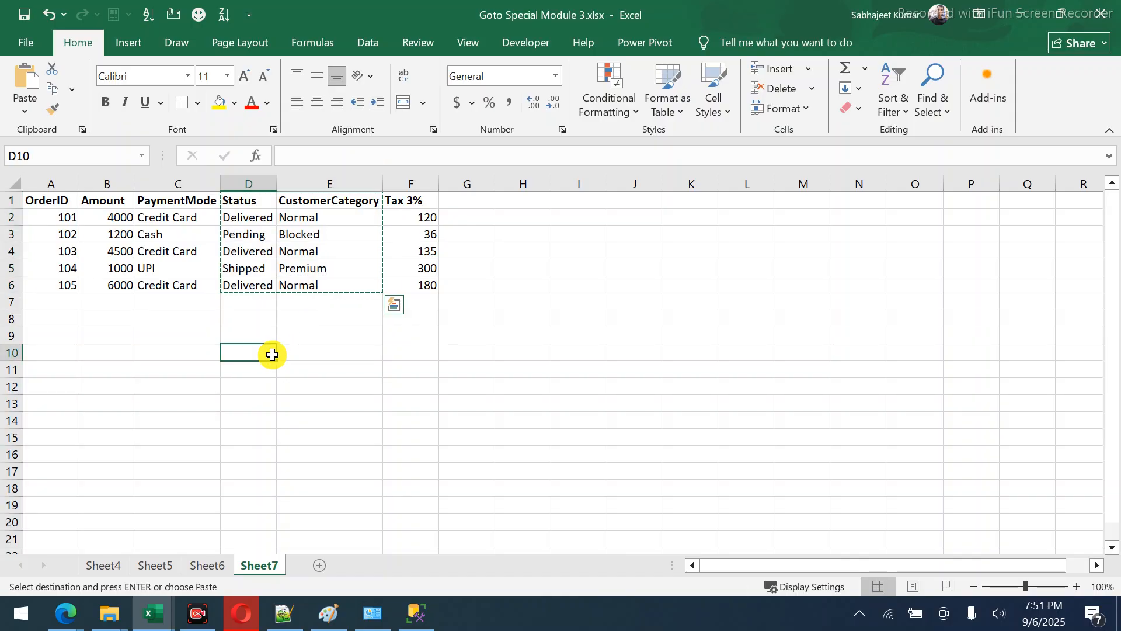
pyautogui.hotkey('ctrl', 'v')
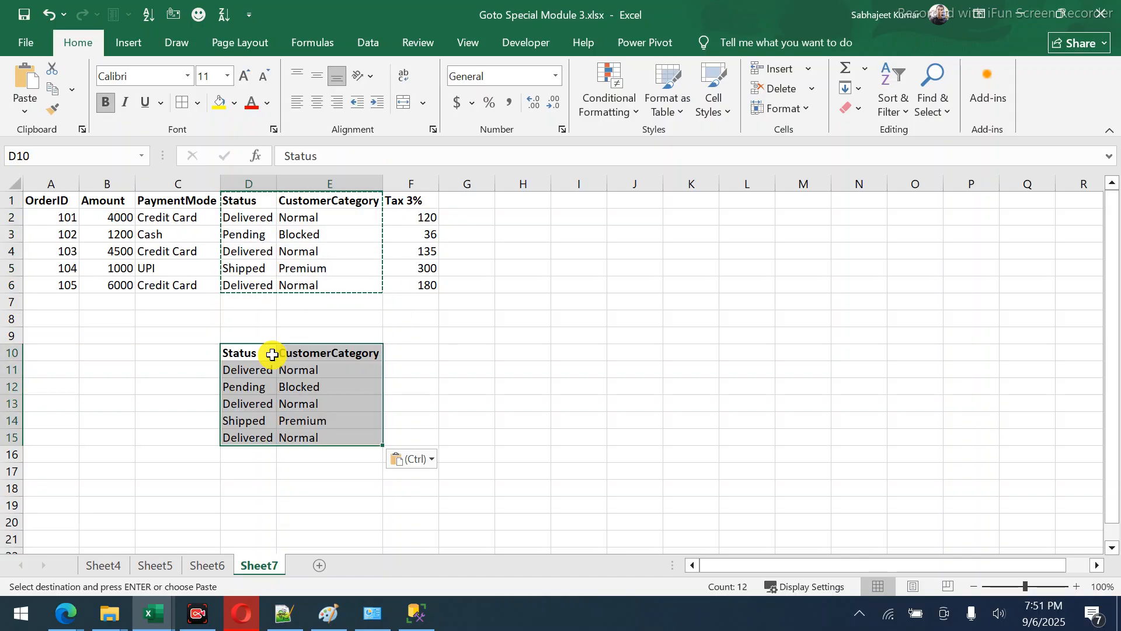
pyautogui.click(322, 374)
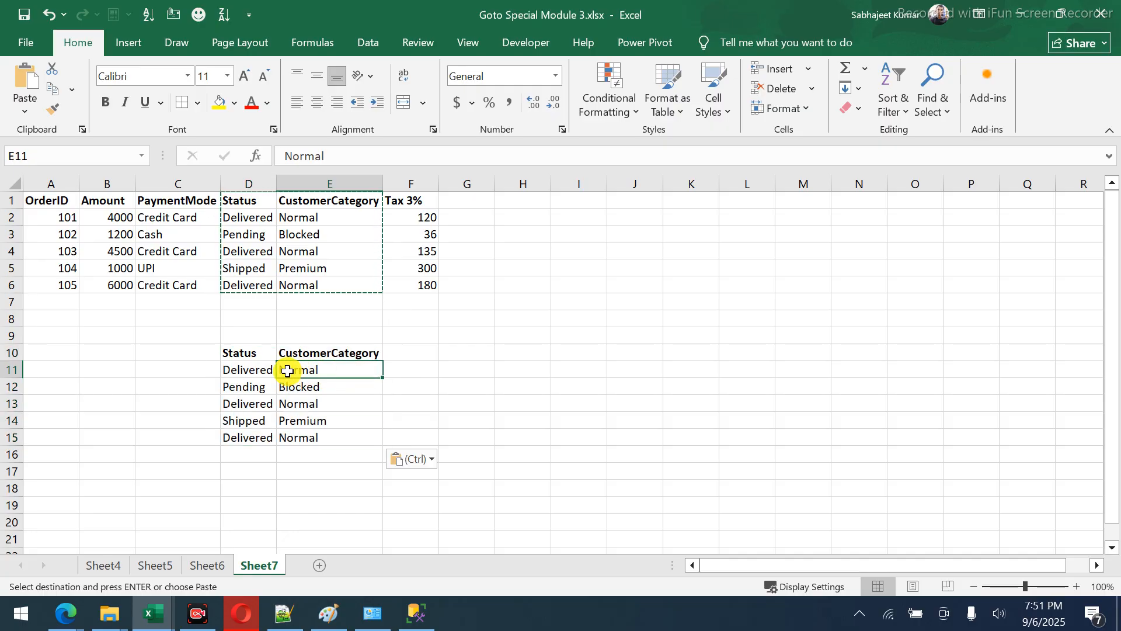
pyautogui.moveTo(292, 371); pyautogui.dragTo(300, 437)
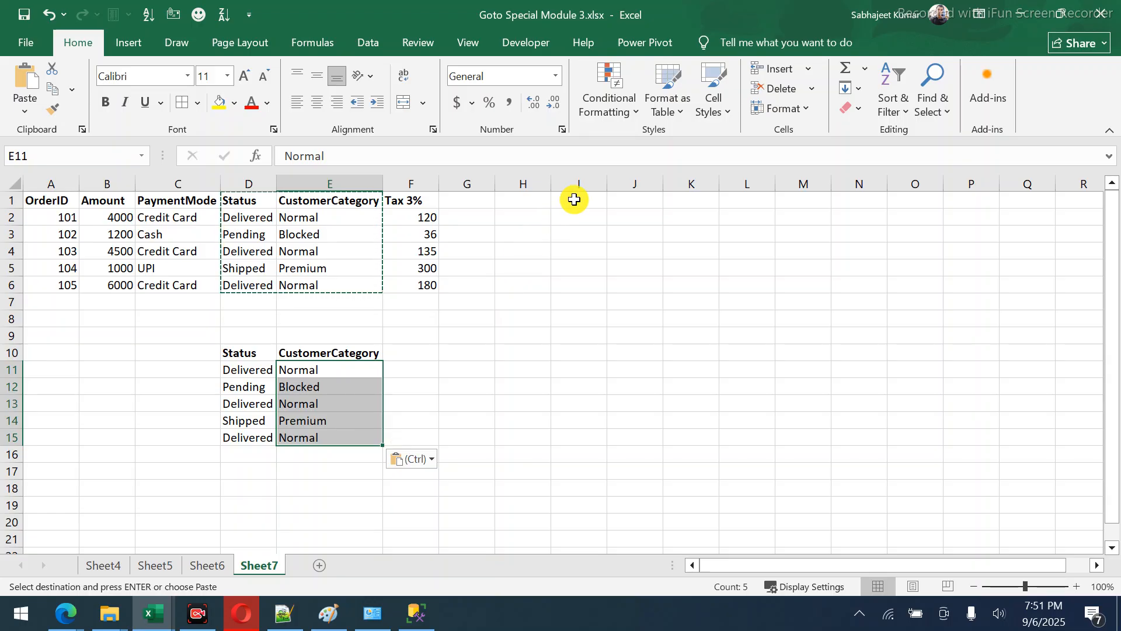
# Enter the note "Alt A M" in cell I1.
pyautogui.click(574, 200)
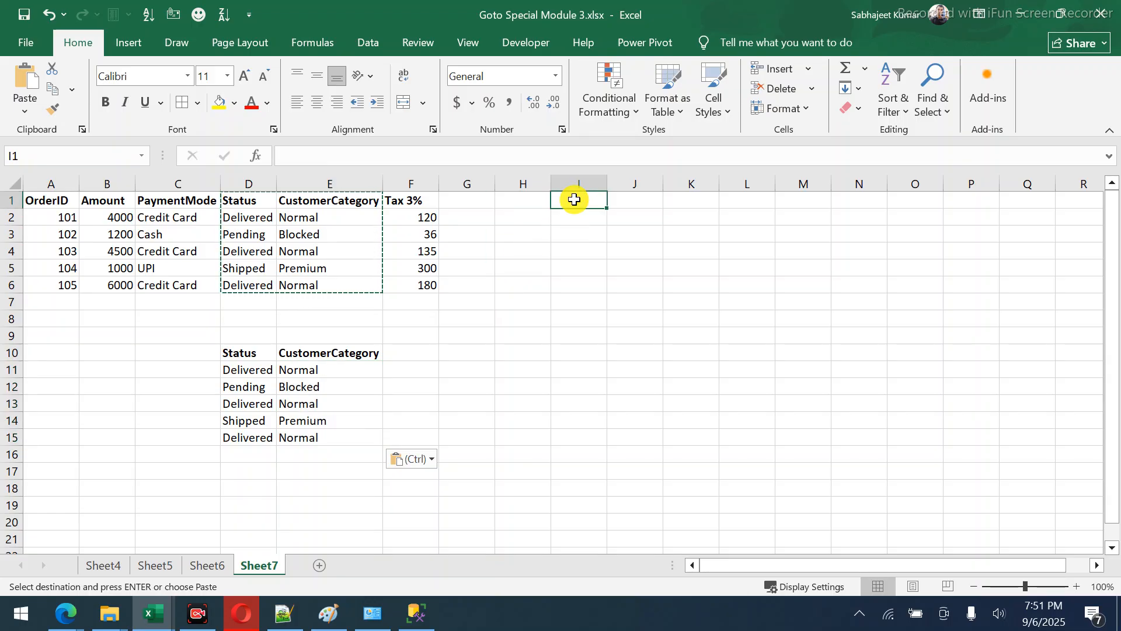
pyautogui.write('A')
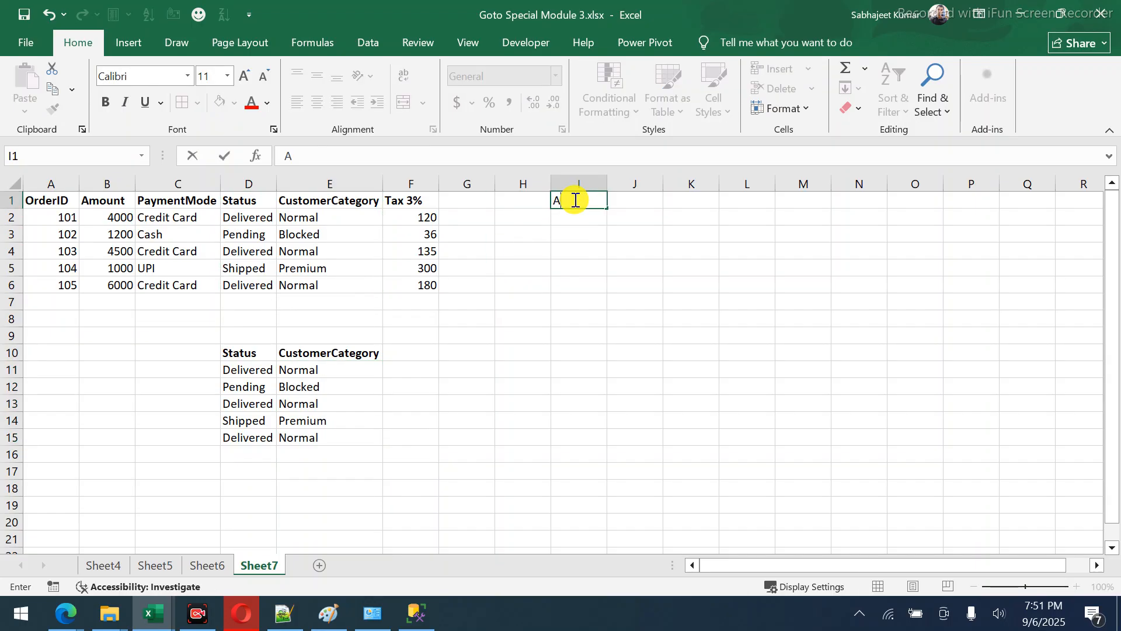
pyautogui.write('lt')
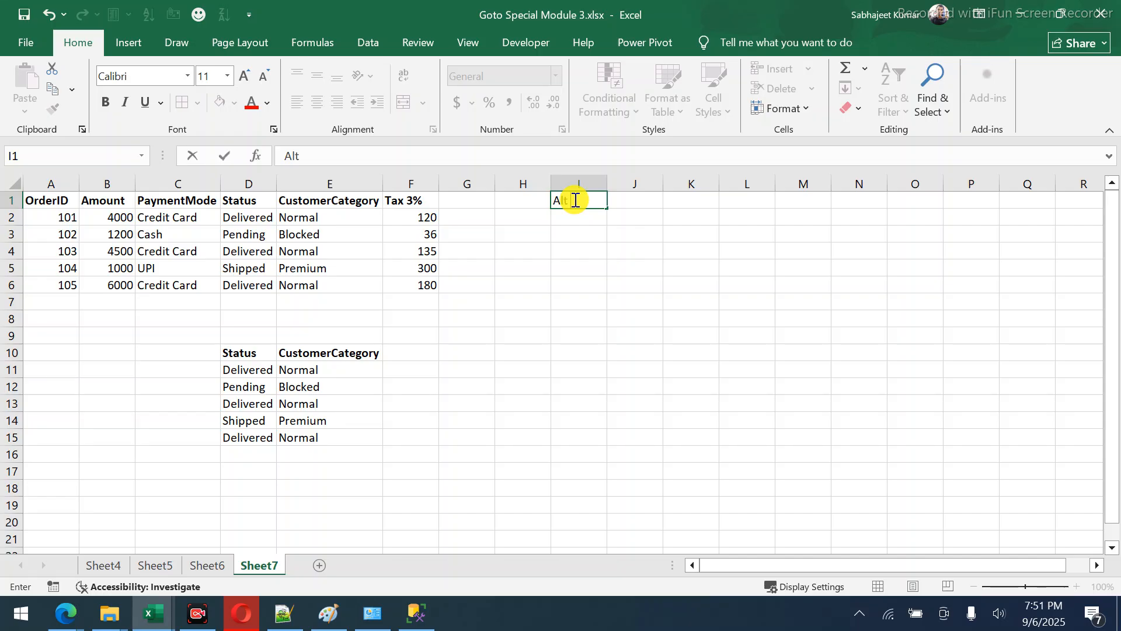
pyautogui.write(' A M')
pyautogui.press('Return')
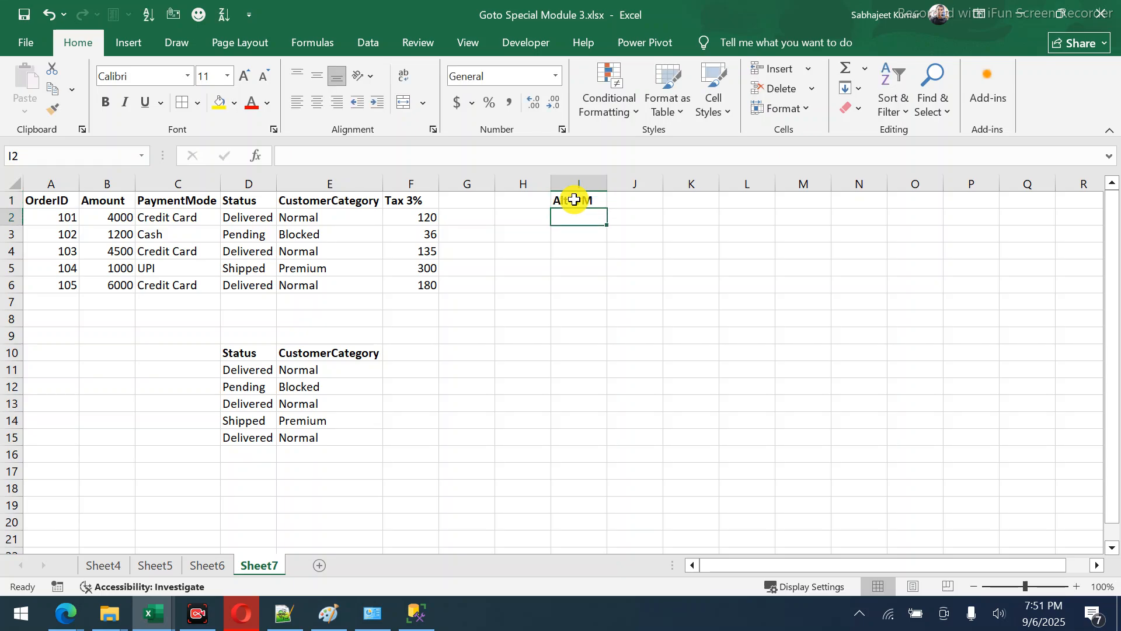
# Remove duplicates from the category values E11:E15, continuing with the current selection only, and undo the removal.
pyautogui.click(368, 36)
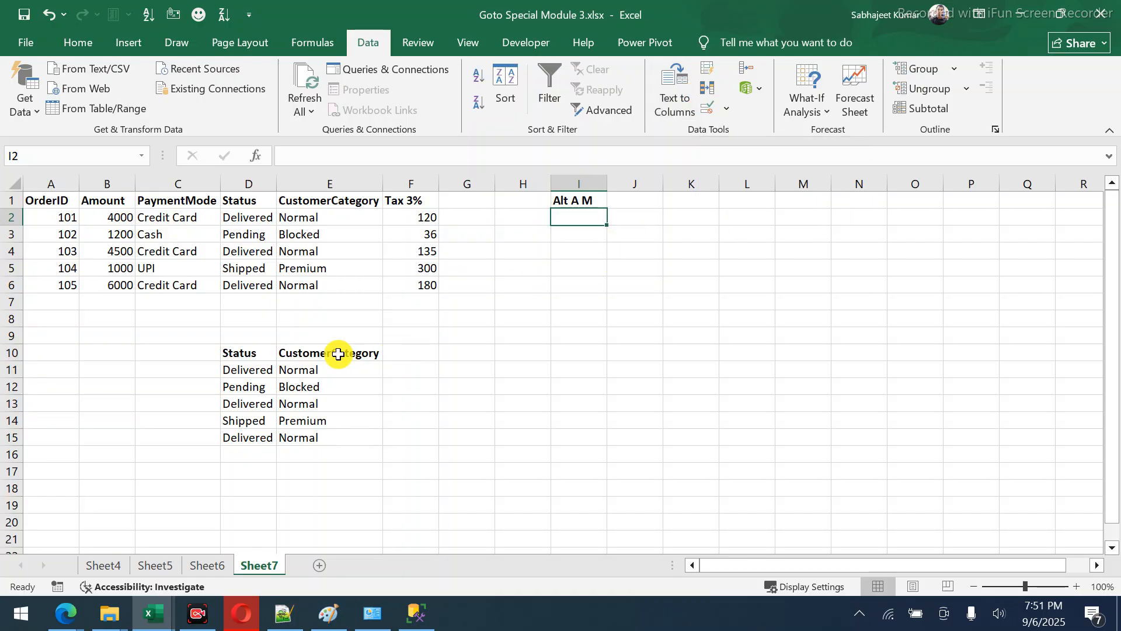
pyautogui.moveTo(325, 366); pyautogui.dragTo(327, 439)
pyautogui.press('alt')
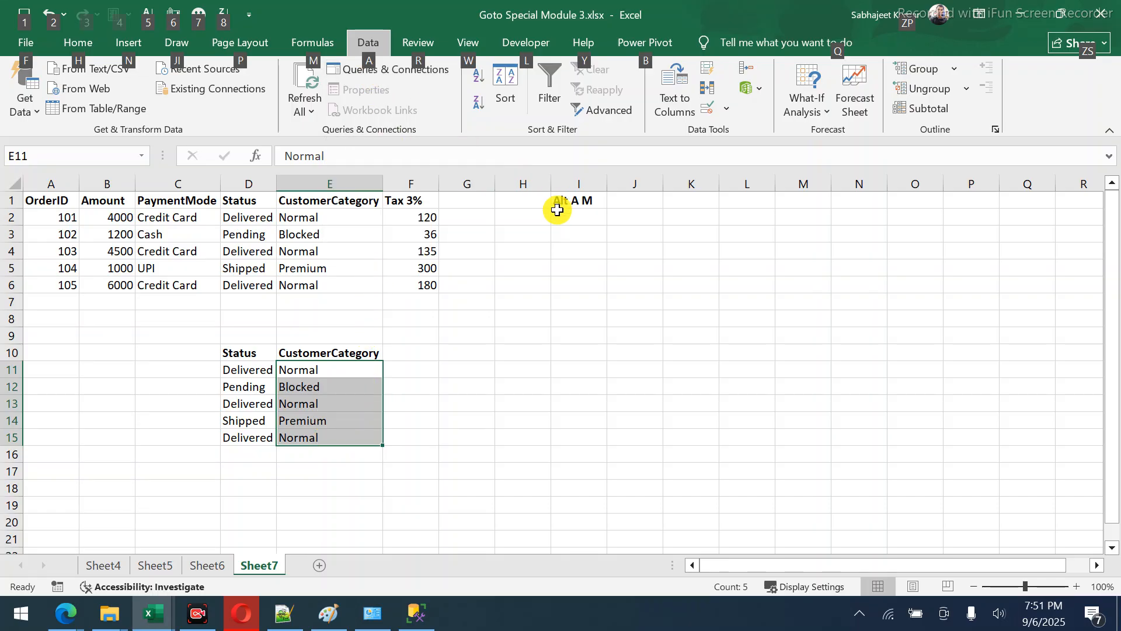
pyautogui.press('a')
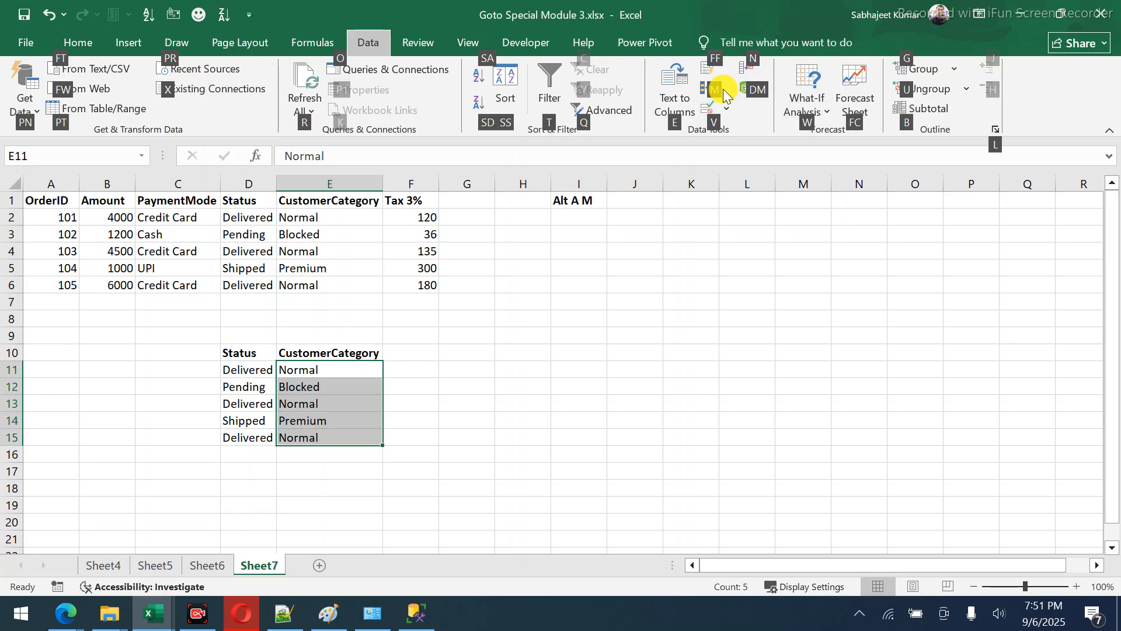
pyautogui.press('m')
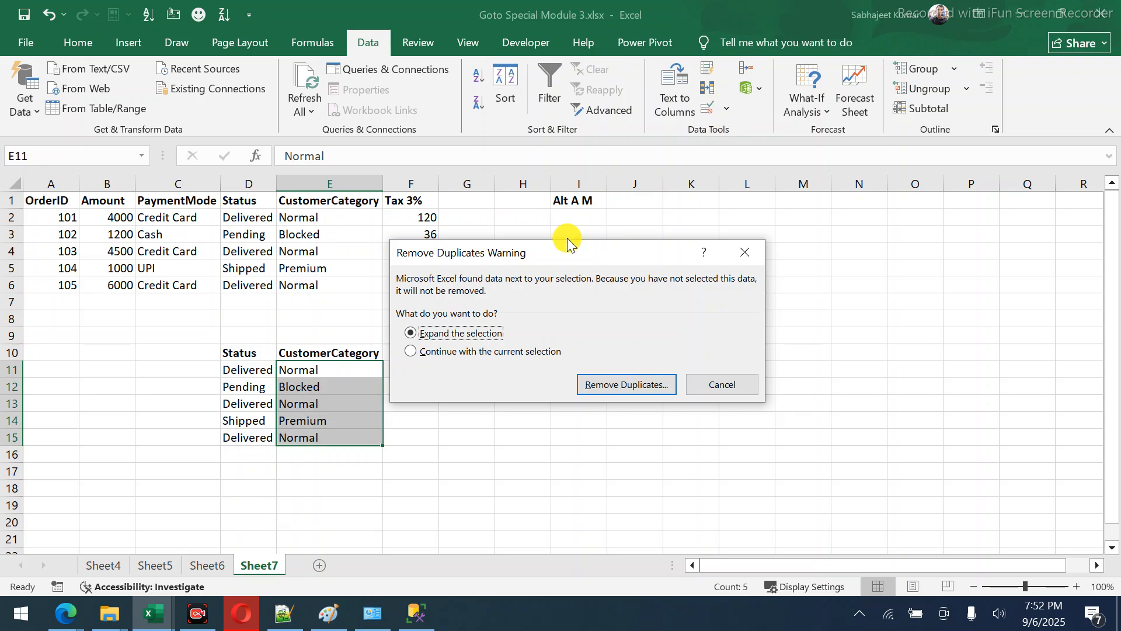
pyautogui.moveTo(562, 242); pyautogui.dragTo(642, 236)
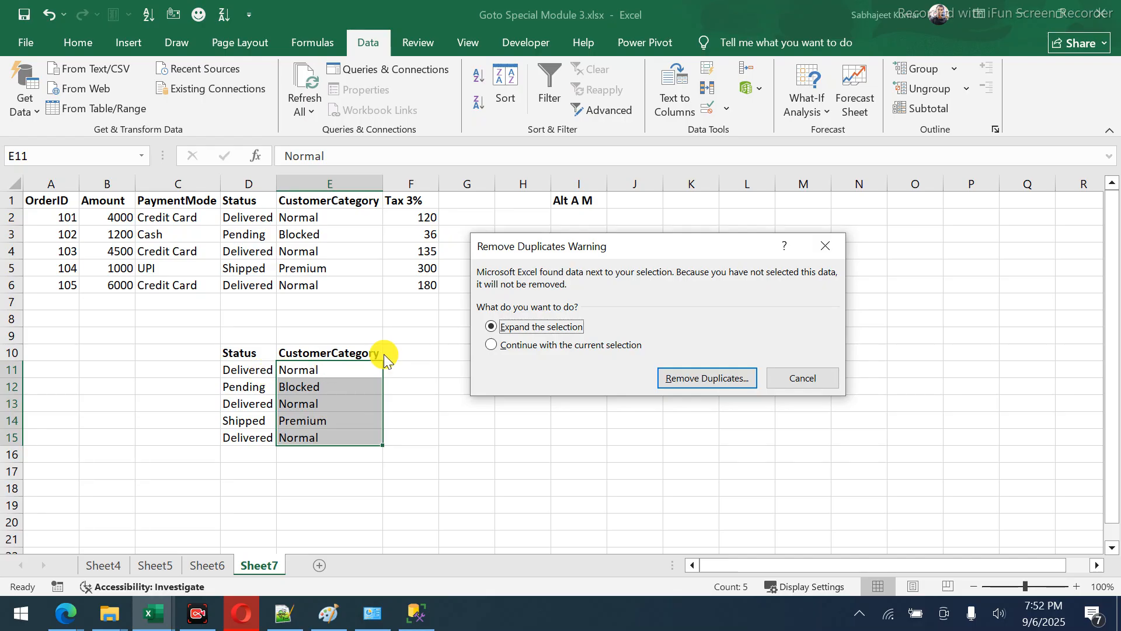
pyautogui.click(496, 345)
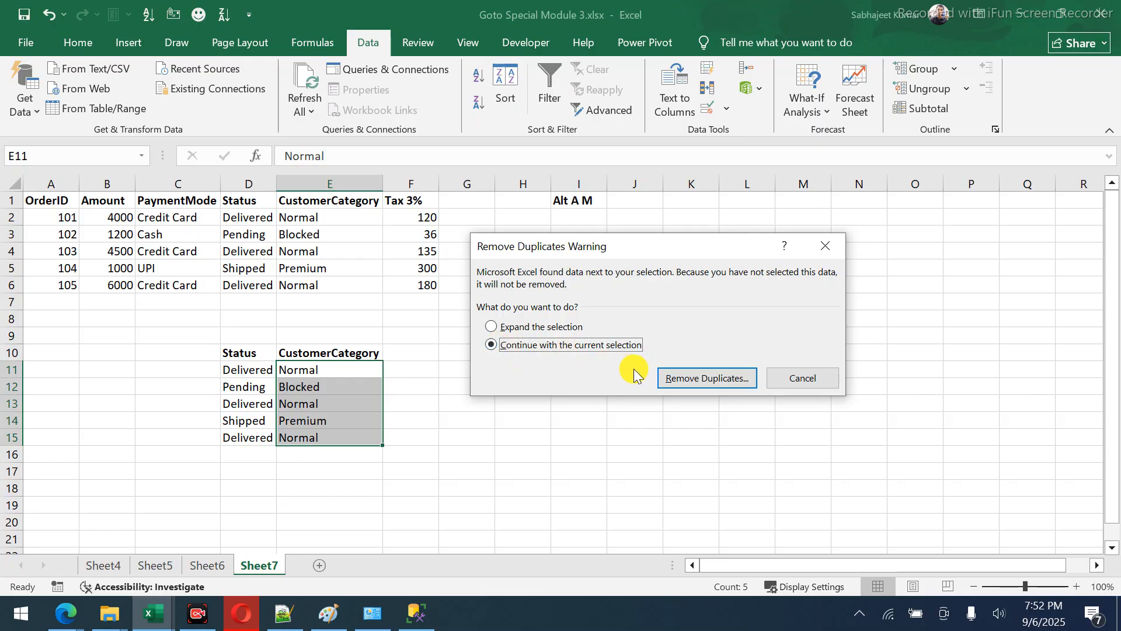
pyautogui.click(683, 379)
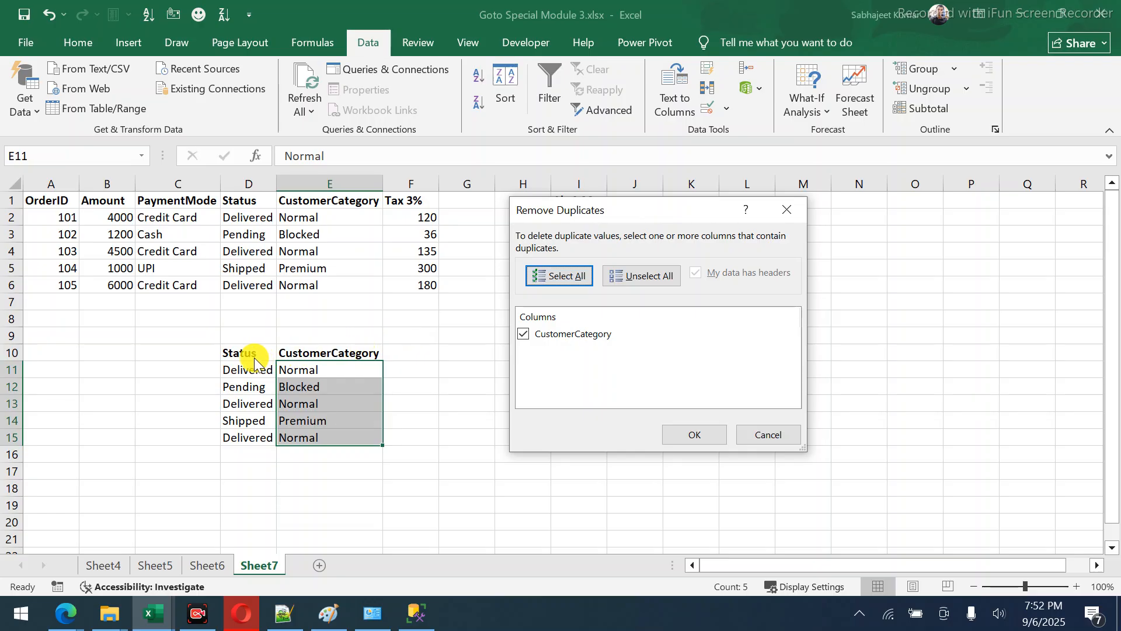
pyautogui.click(690, 435)
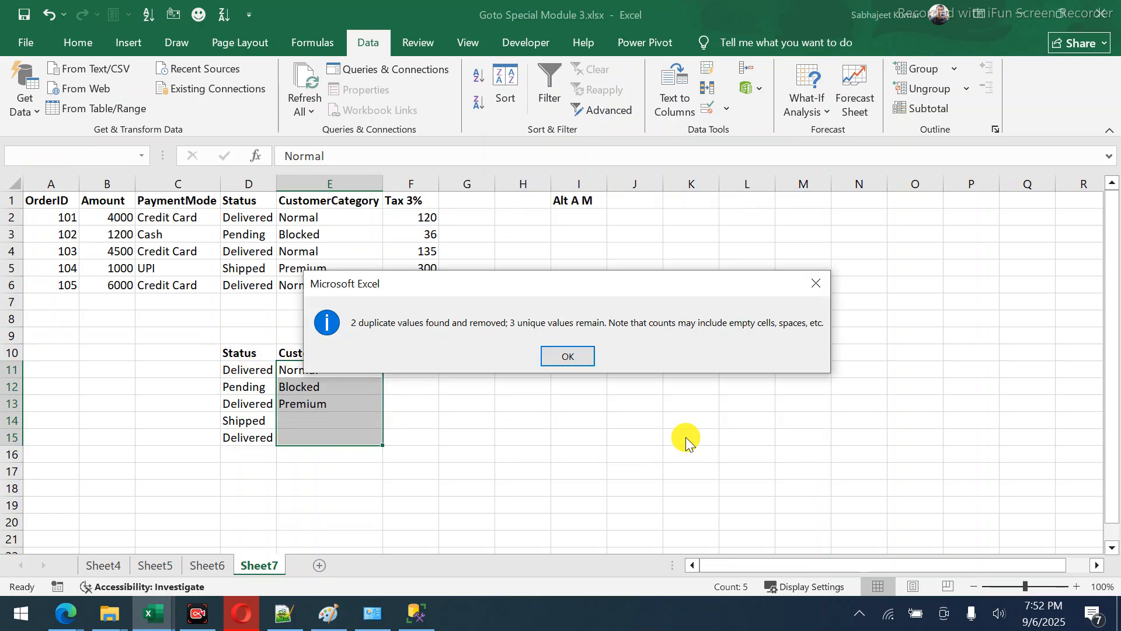
pyautogui.click(567, 356)
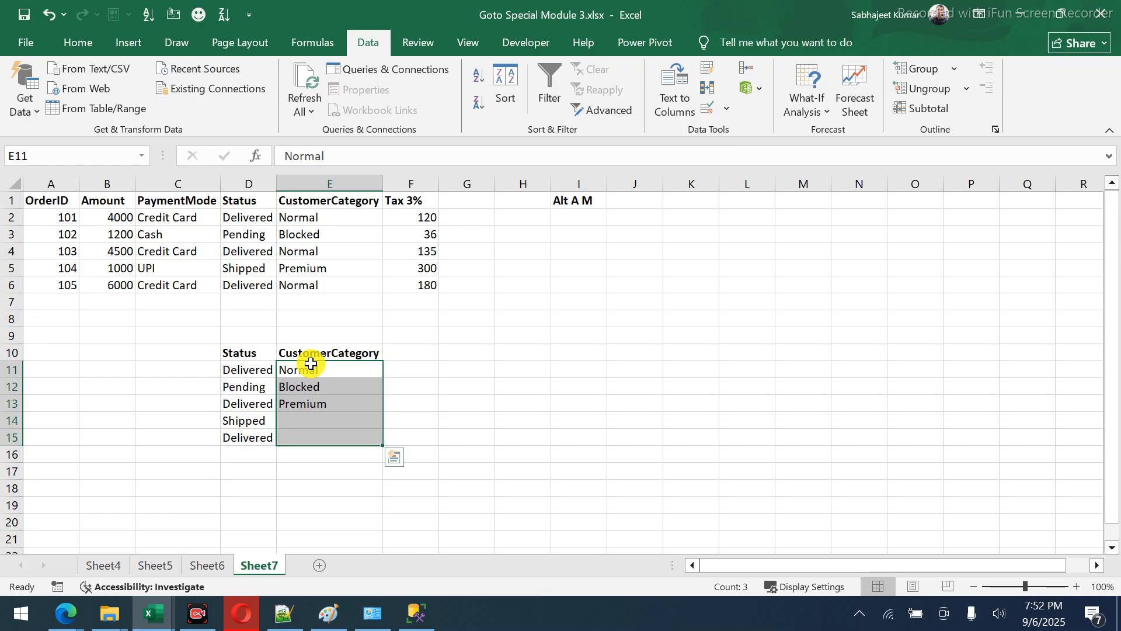
pyautogui.hotkey('ctrl', 'z')
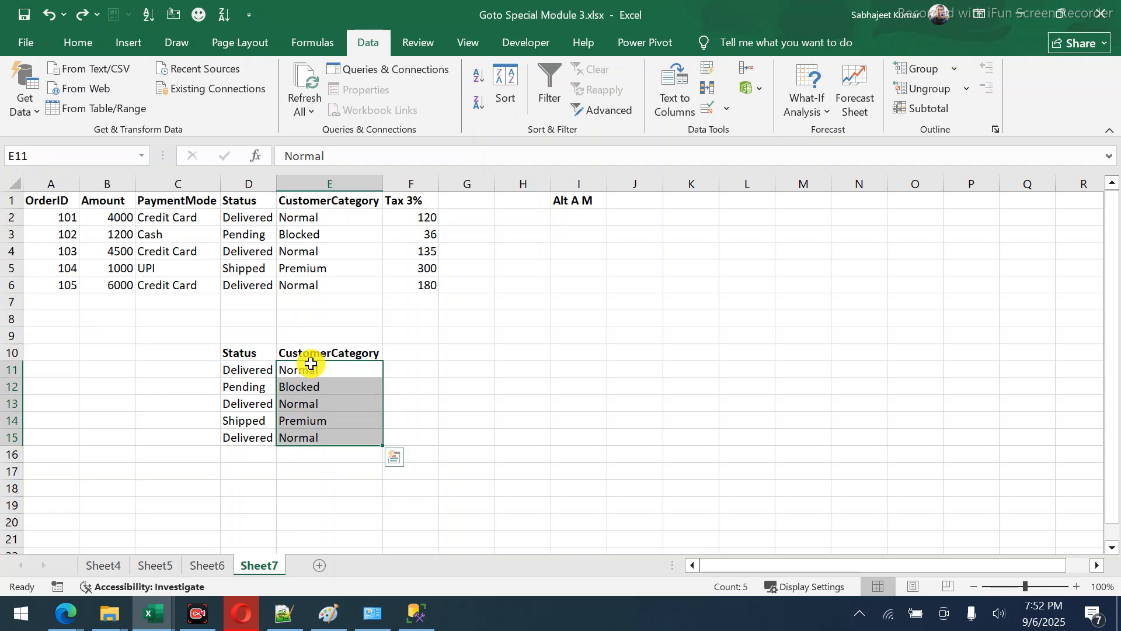
pyautogui.hotkey('ctrl', 'a')
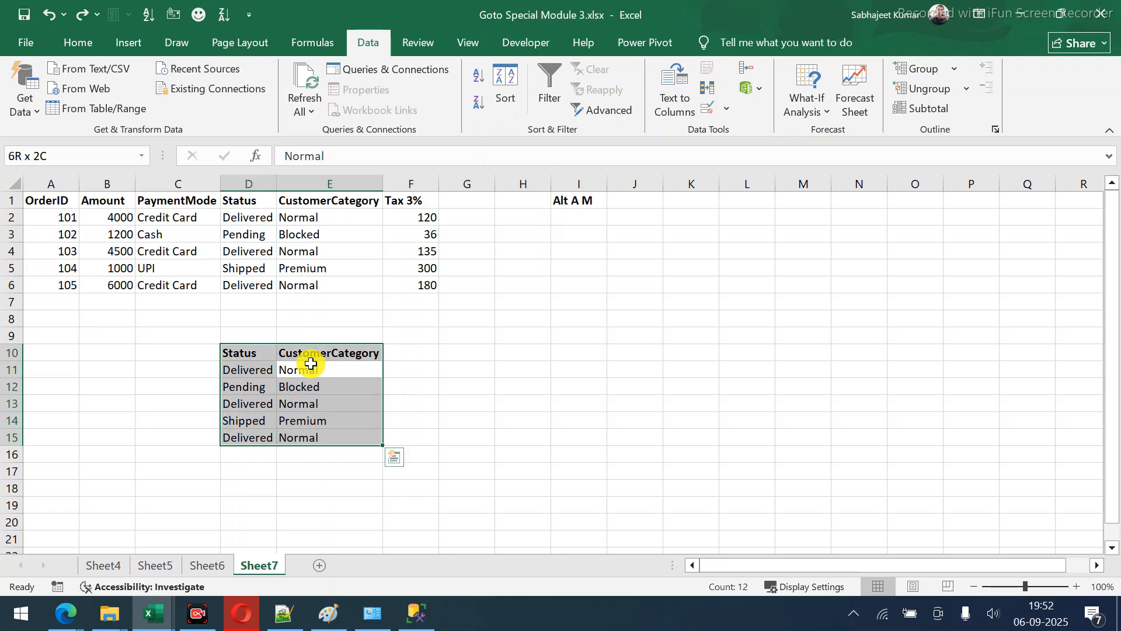
pyautogui.click(705, 93)
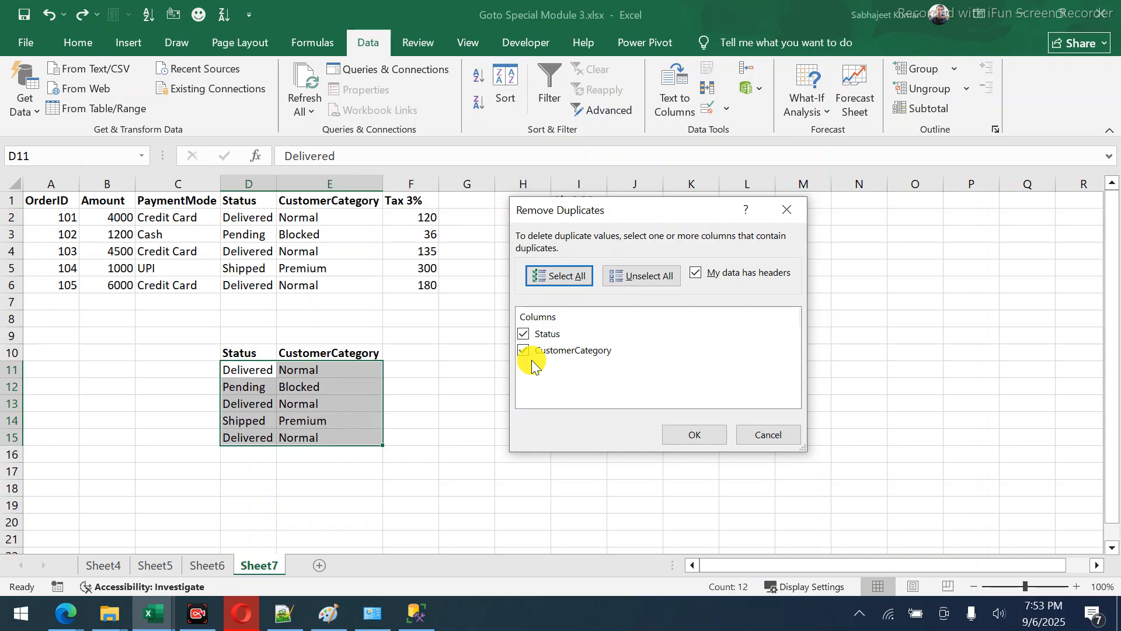
pyautogui.click(761, 438)
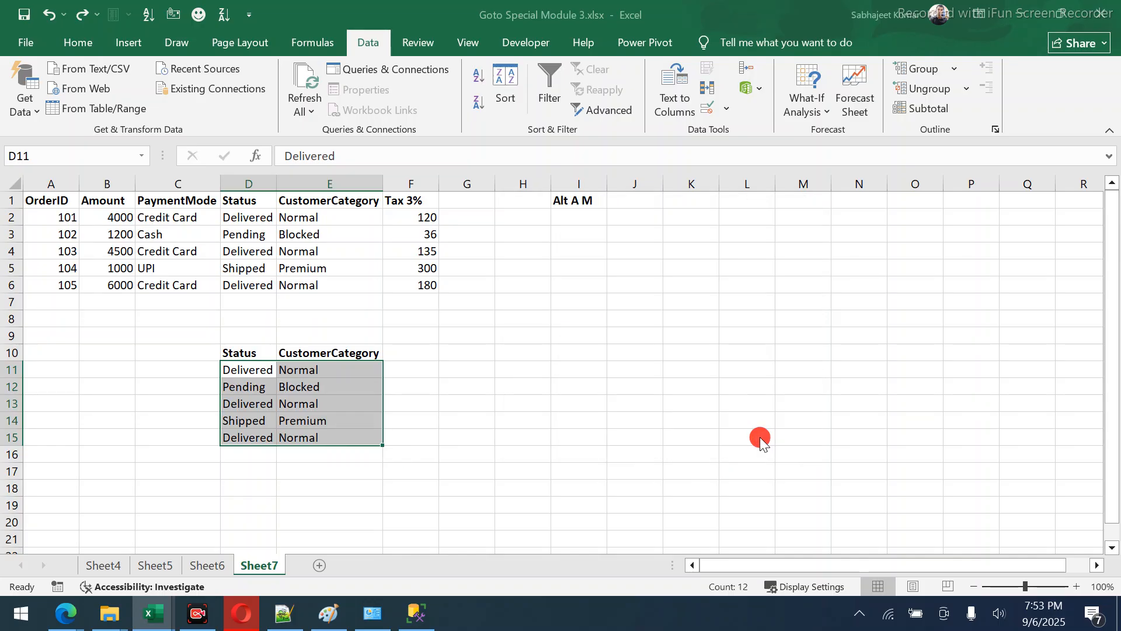
# Change the status in cell D15 to Pending.
pyautogui.click(262, 438)
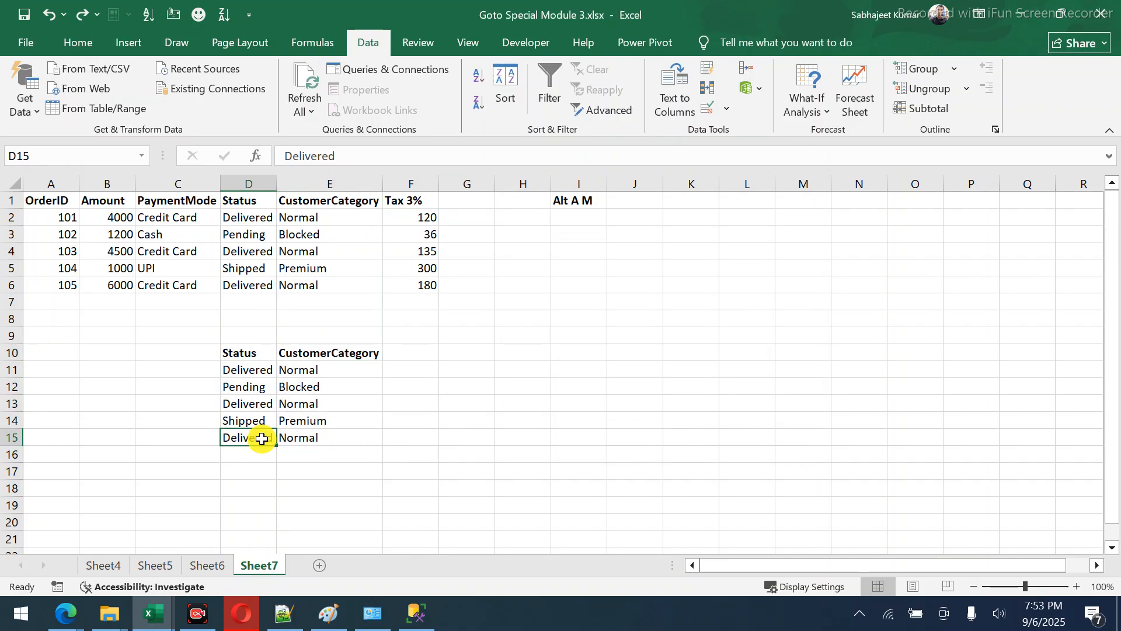
pyautogui.write('Pend')
pyautogui.press('Return')
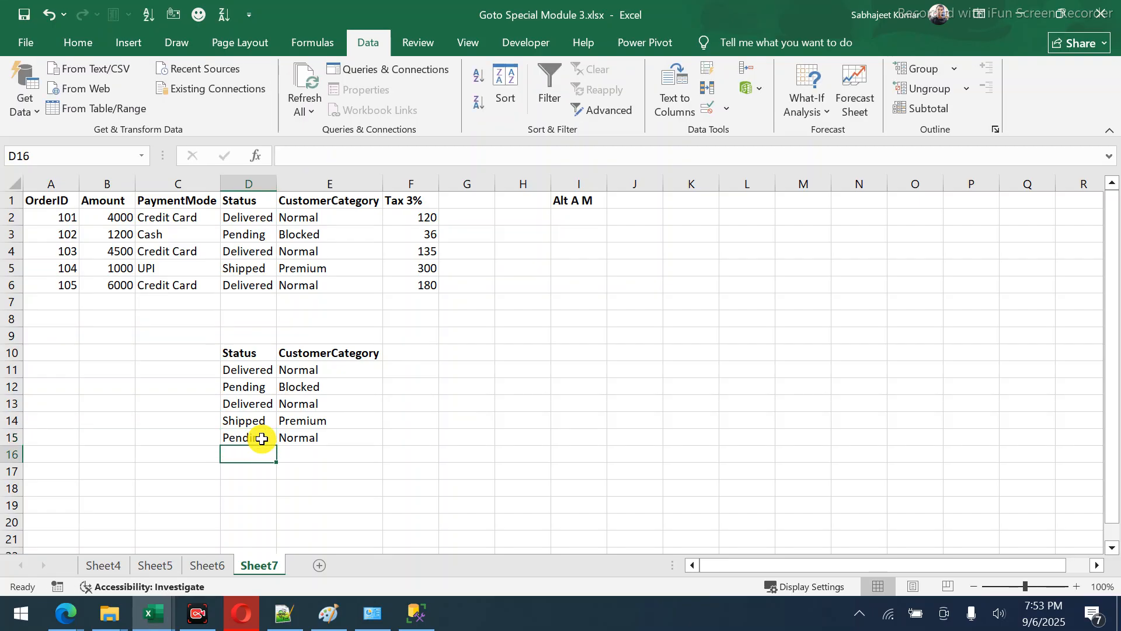
# Copy the Status and CustomerCategory table D10:E15 and paste it at cell H10.
pyautogui.moveTo(242, 364); pyautogui.dragTo(341, 447)
pyautogui.moveTo(250, 351); pyautogui.dragTo(315, 437)
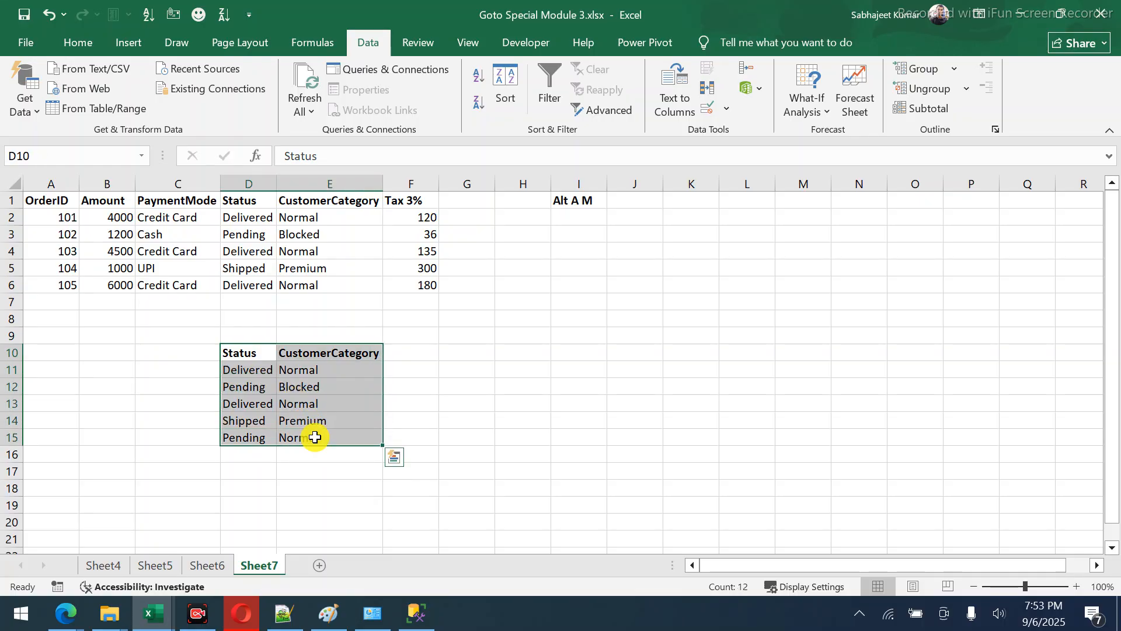
pyautogui.hotkey('ctrl', 'c')
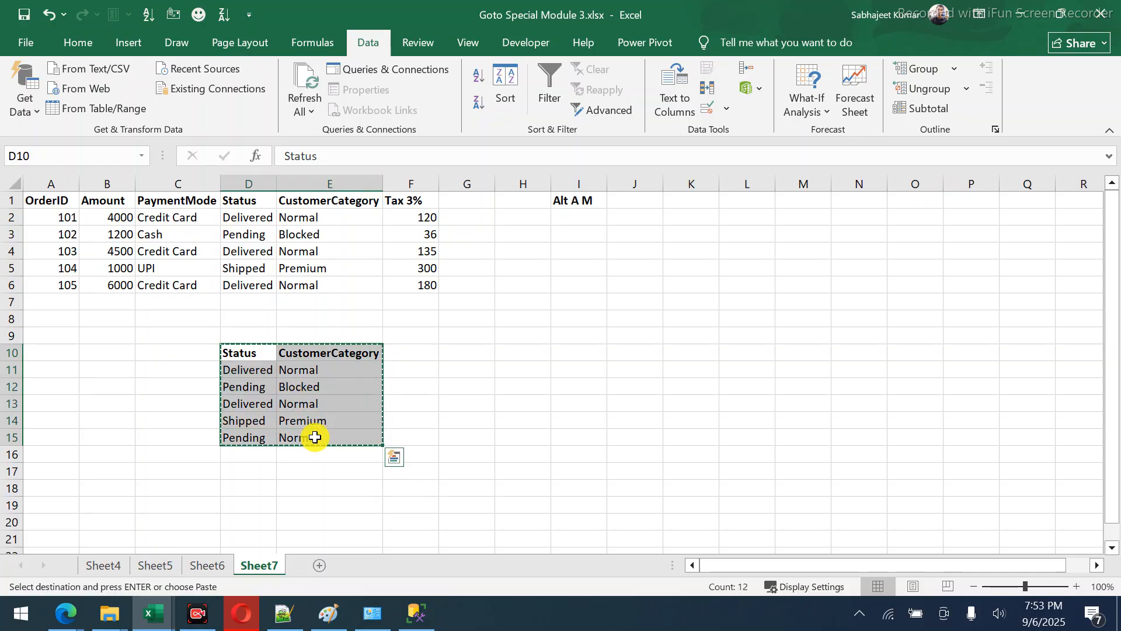
pyautogui.click(534, 360)
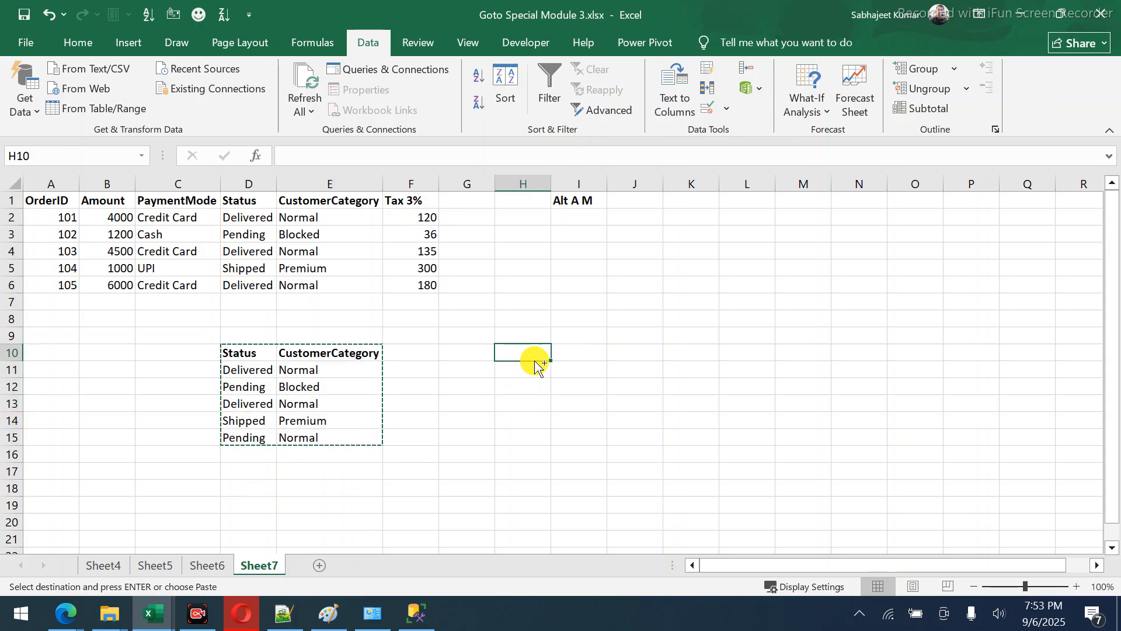
pyautogui.hotkey('ctrl', 'v')
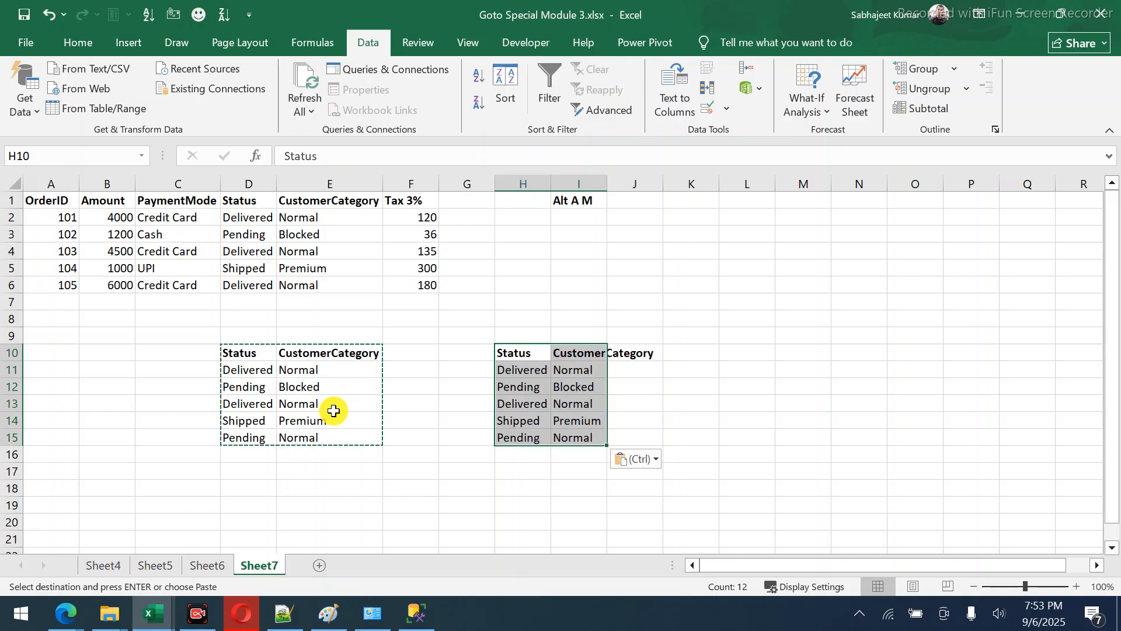
# Remove duplicates from the table D10:E15 based on both Status and CustomerCategory, with headers included, and undo the removal.
pyautogui.click(348, 431)
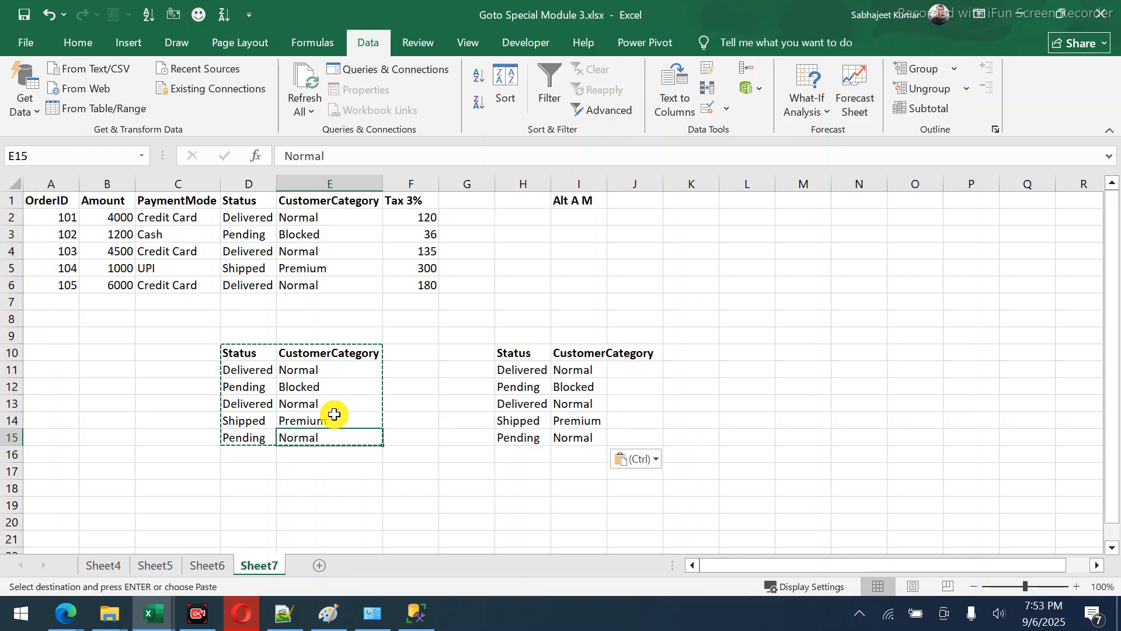
pyautogui.hotkey('ctrl', 'a')
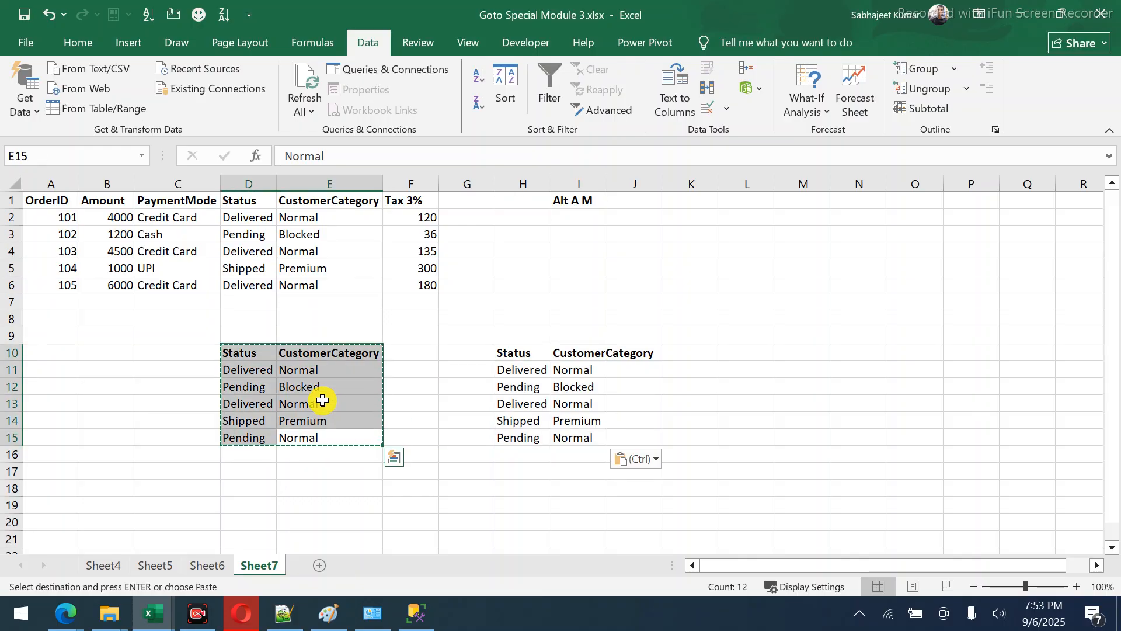
pyautogui.click(707, 88)
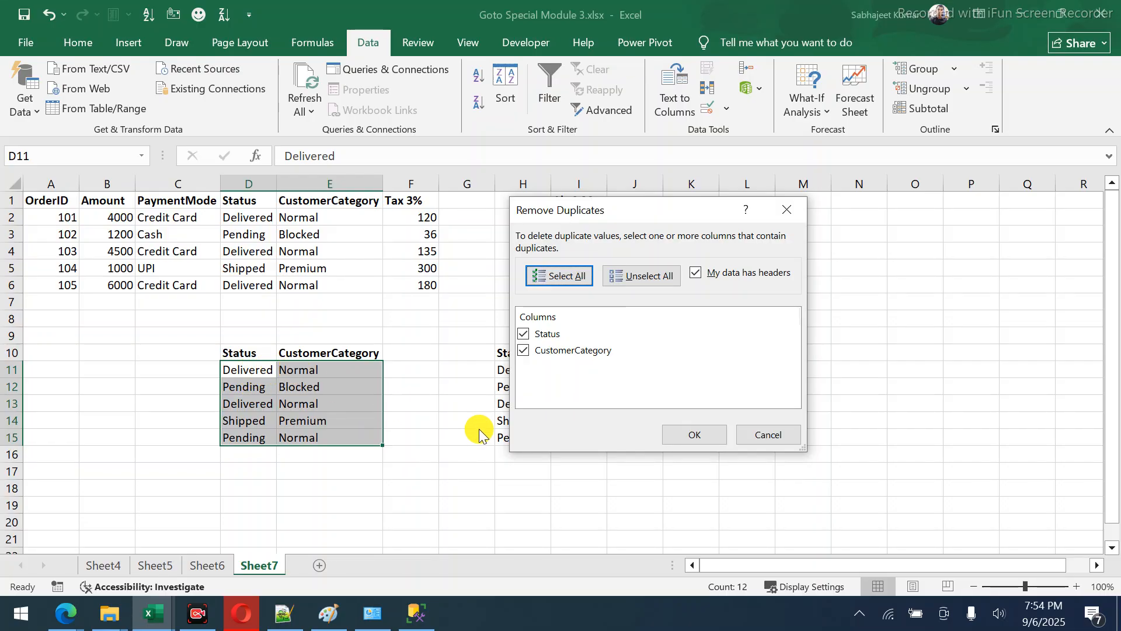
pyautogui.click(688, 435)
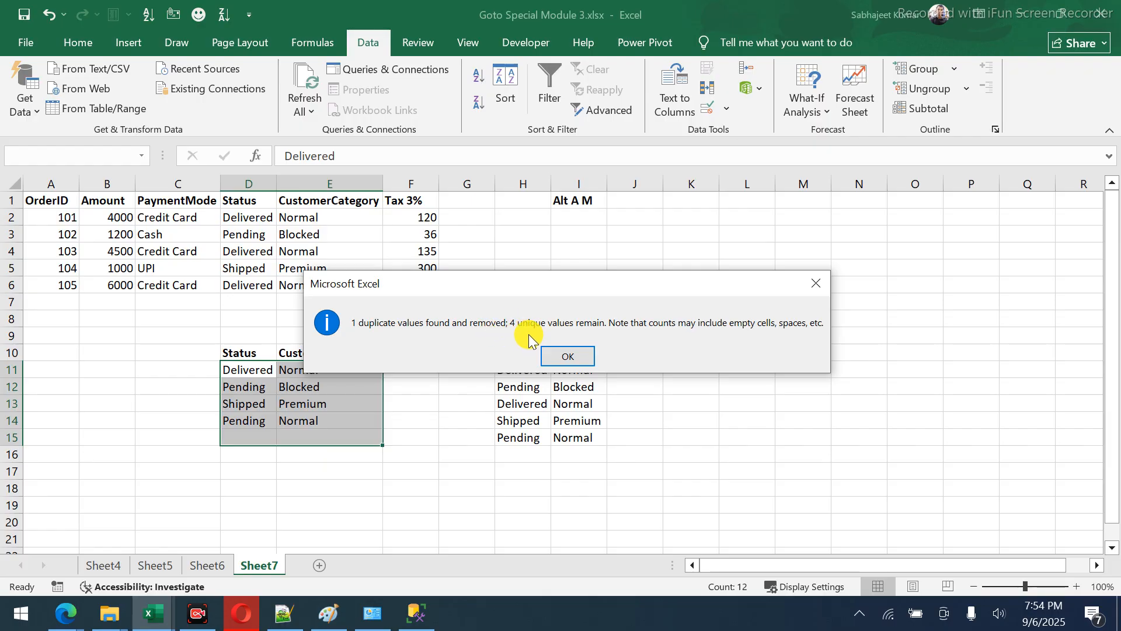
pyautogui.click(567, 356)
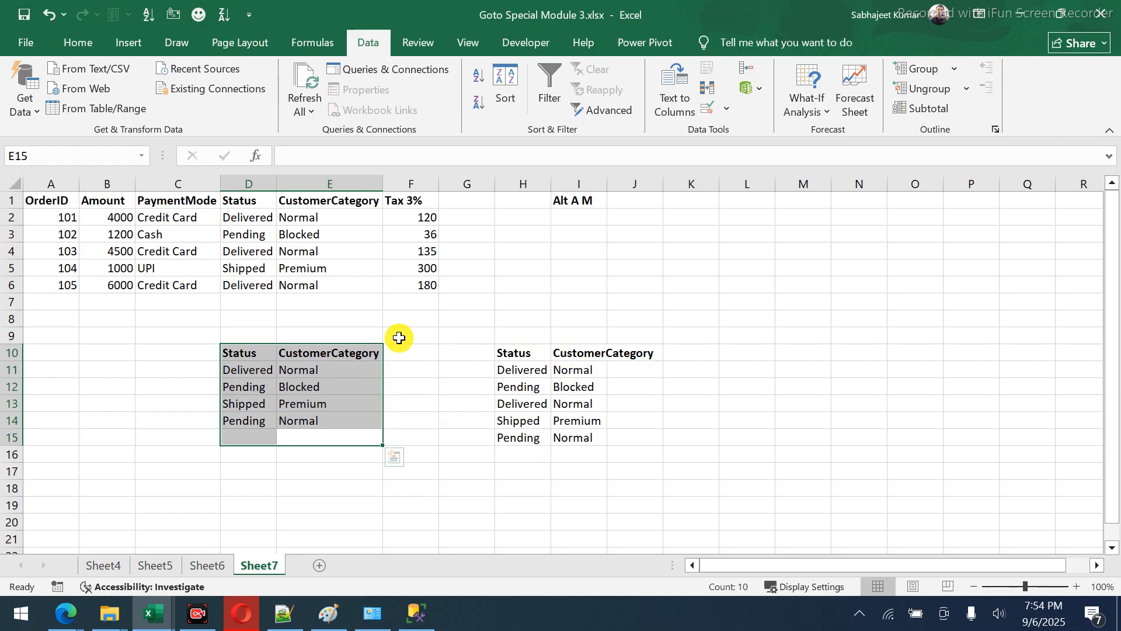
pyautogui.moveTo(179, 355); pyautogui.dragTo(328, 434)
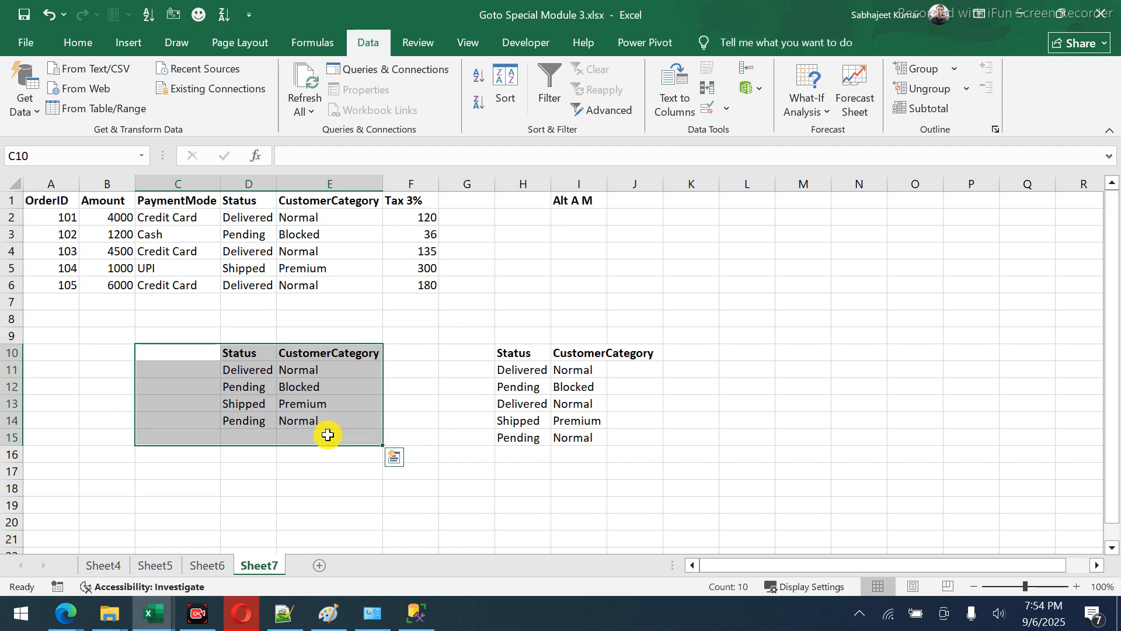
pyautogui.hotkey('ctrl', 'z')
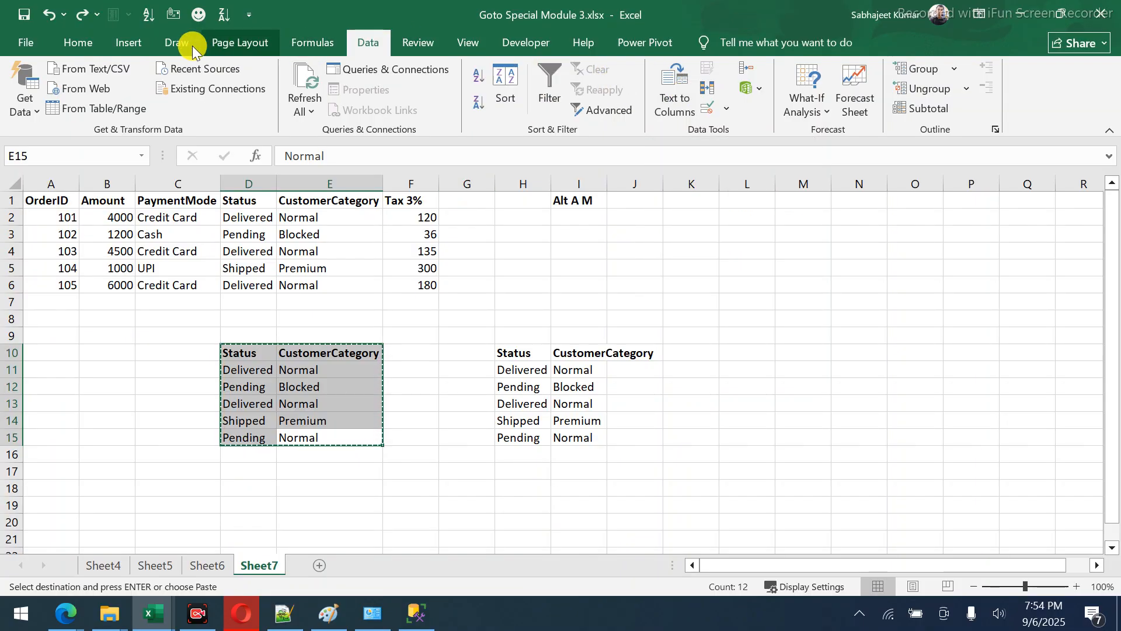
# Preview the Duplicate Values conditional formatting on D10:E15 with Light Red Fill with Dark Red Text, and cancel it.
pyautogui.click(92, 49)
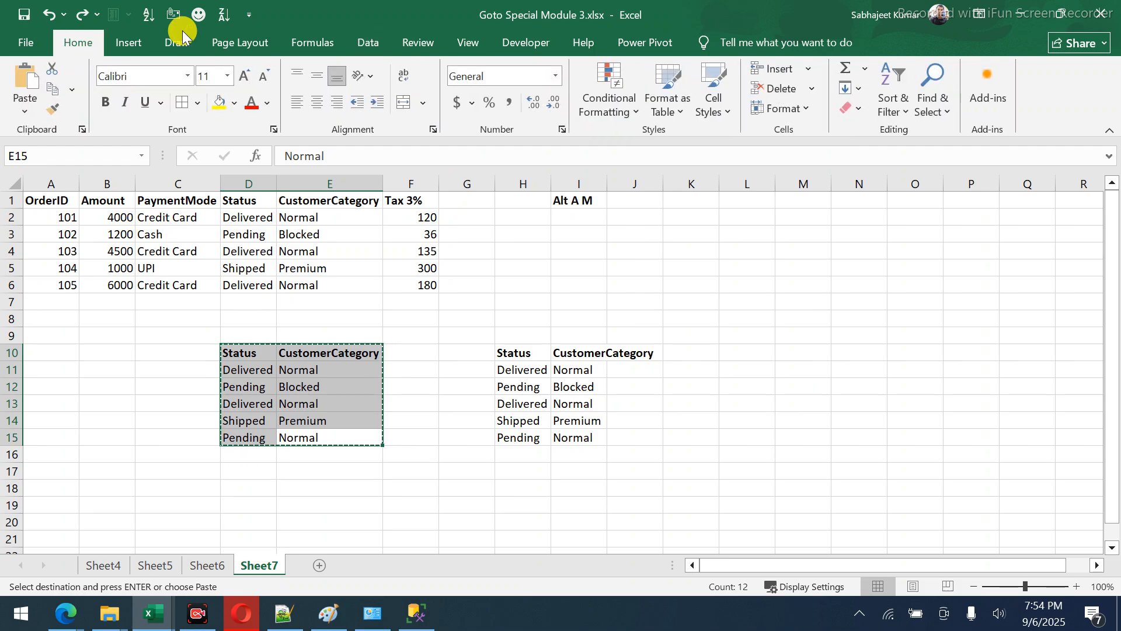
pyautogui.click(604, 99)
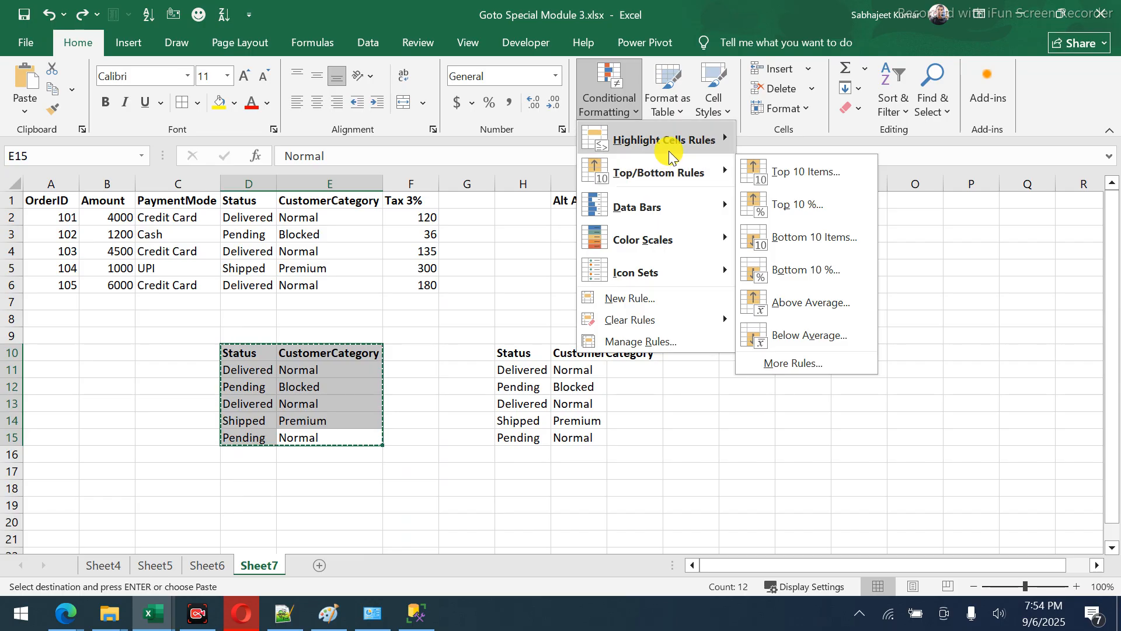
pyautogui.moveTo(669, 152)
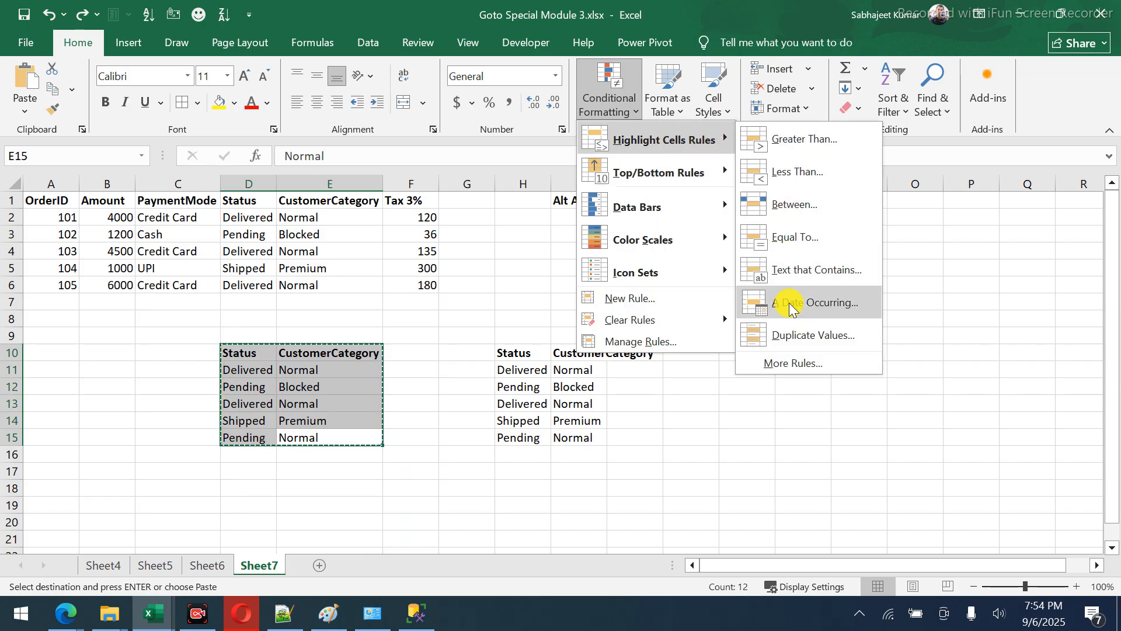
pyautogui.click(786, 335)
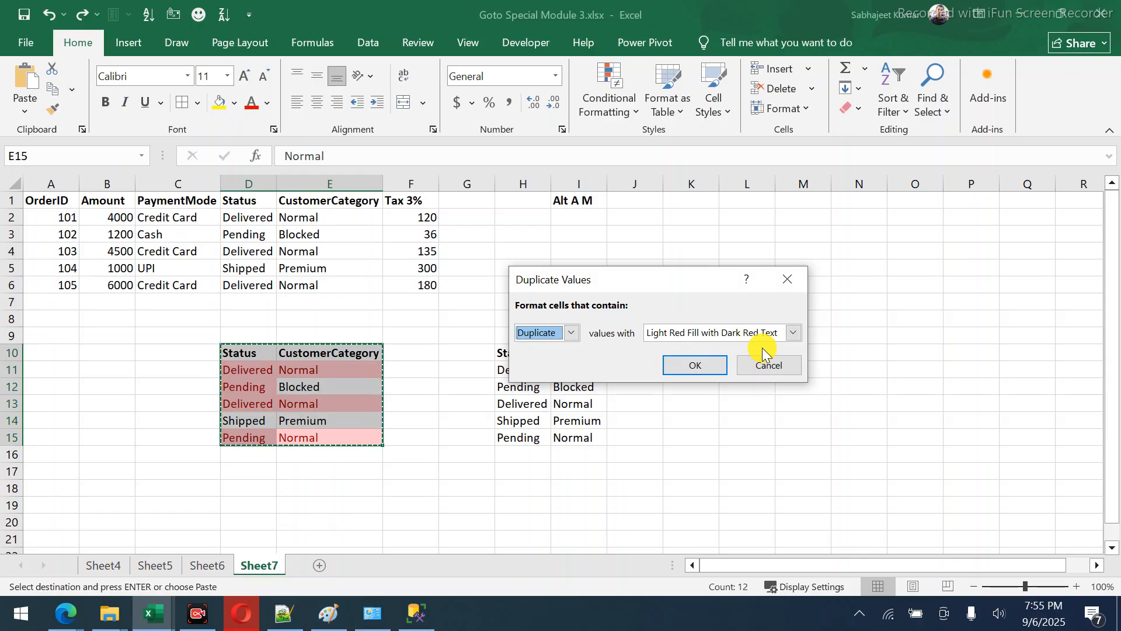
pyautogui.click(777, 369)
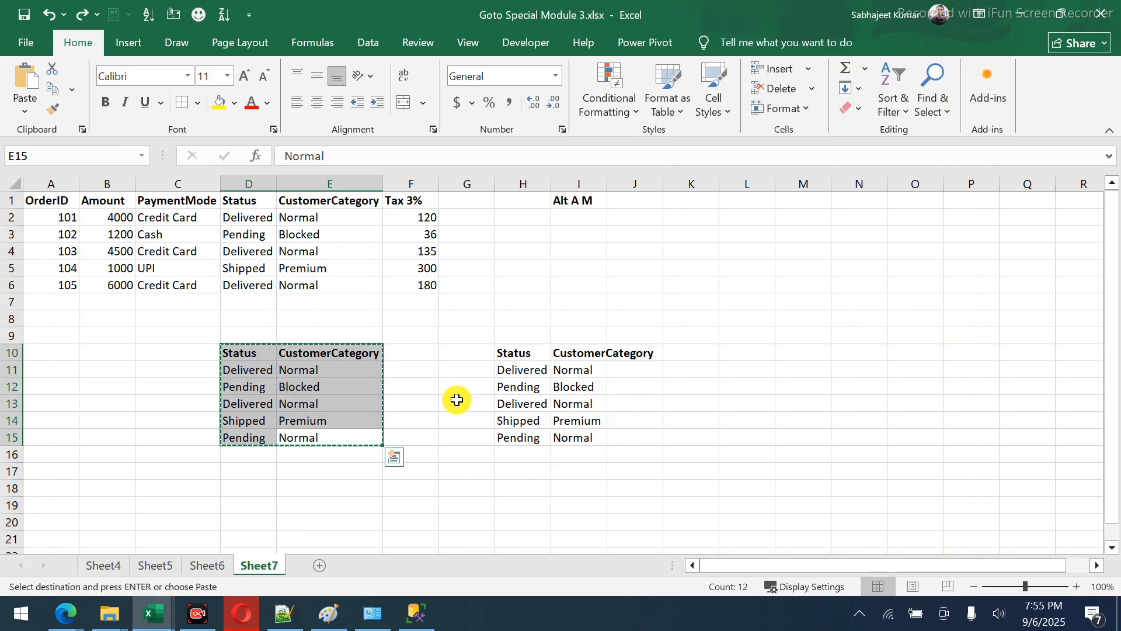
# Enter the label Remove Duplicate in cell J1, beside the Alt A M shortcut note, and make it italic.
pyautogui.click(636, 204)
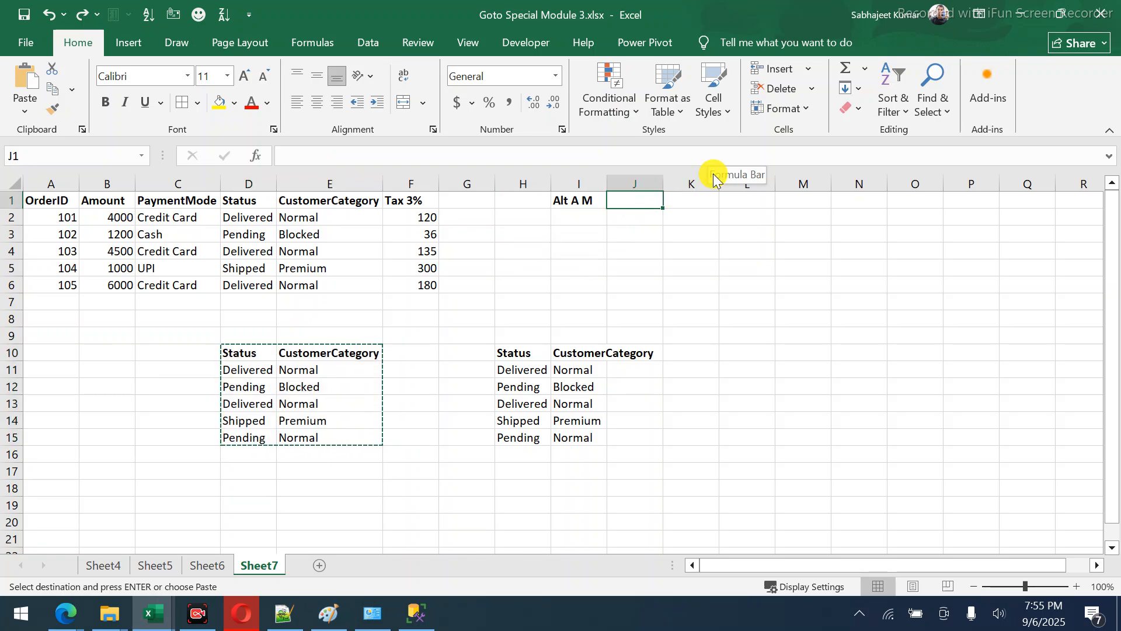
pyautogui.write('R')
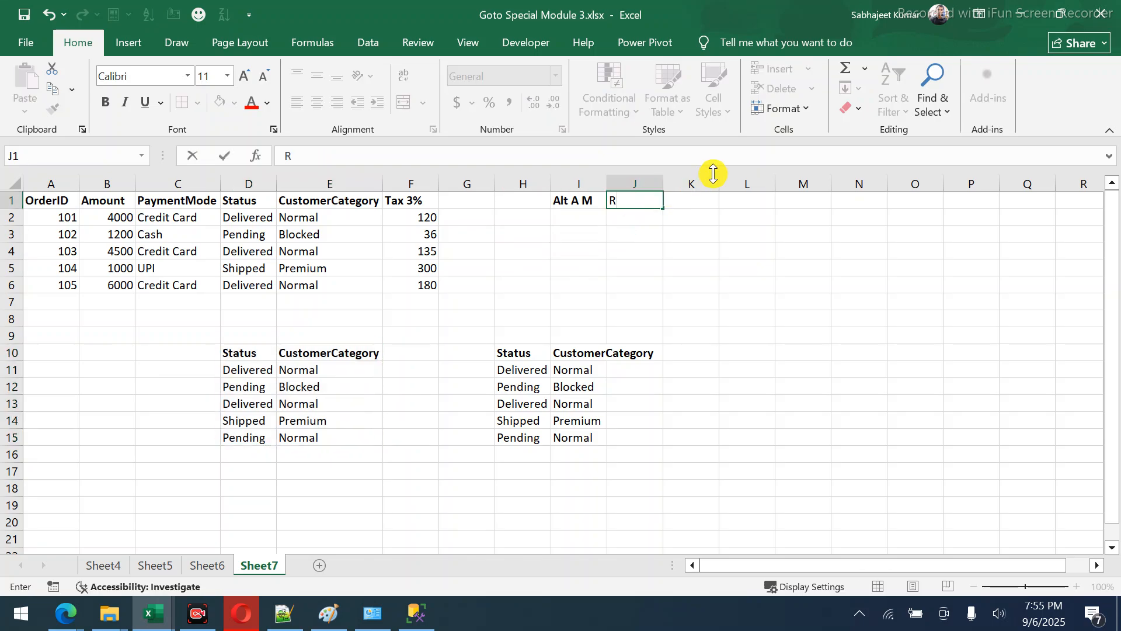
pyautogui.write('emove Duplicate')
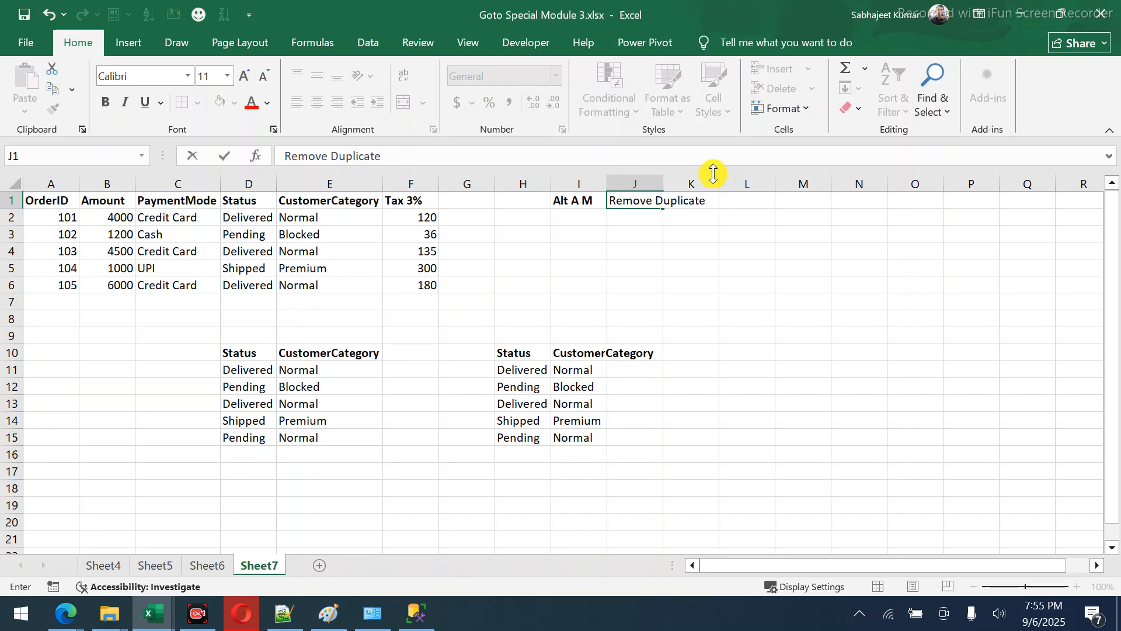
pyautogui.press('Return')
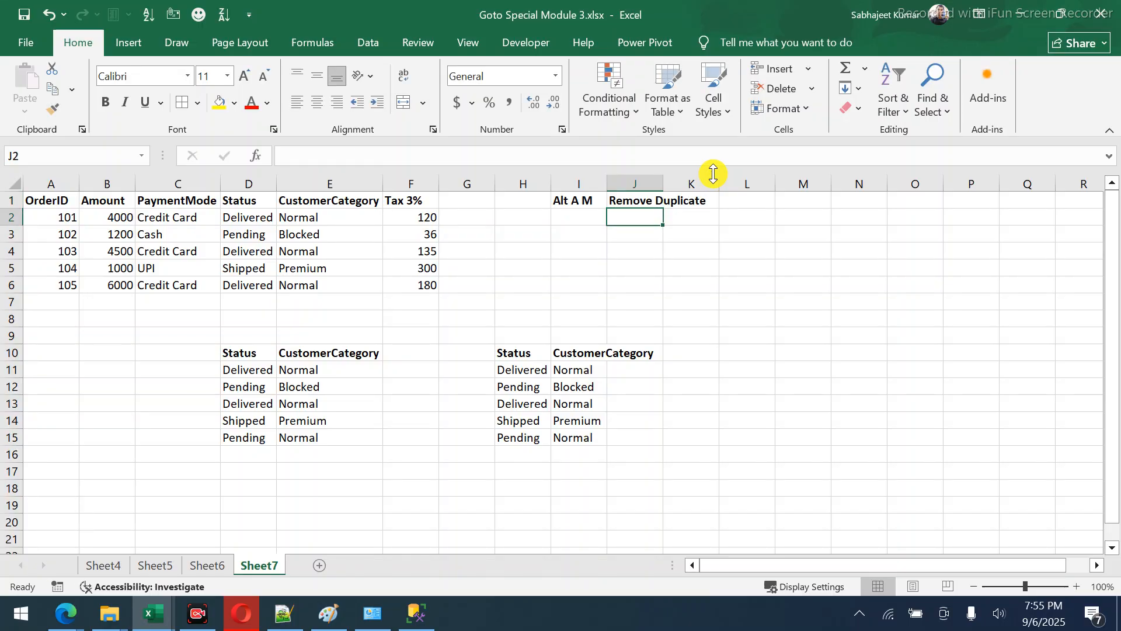
pyautogui.press('Up')
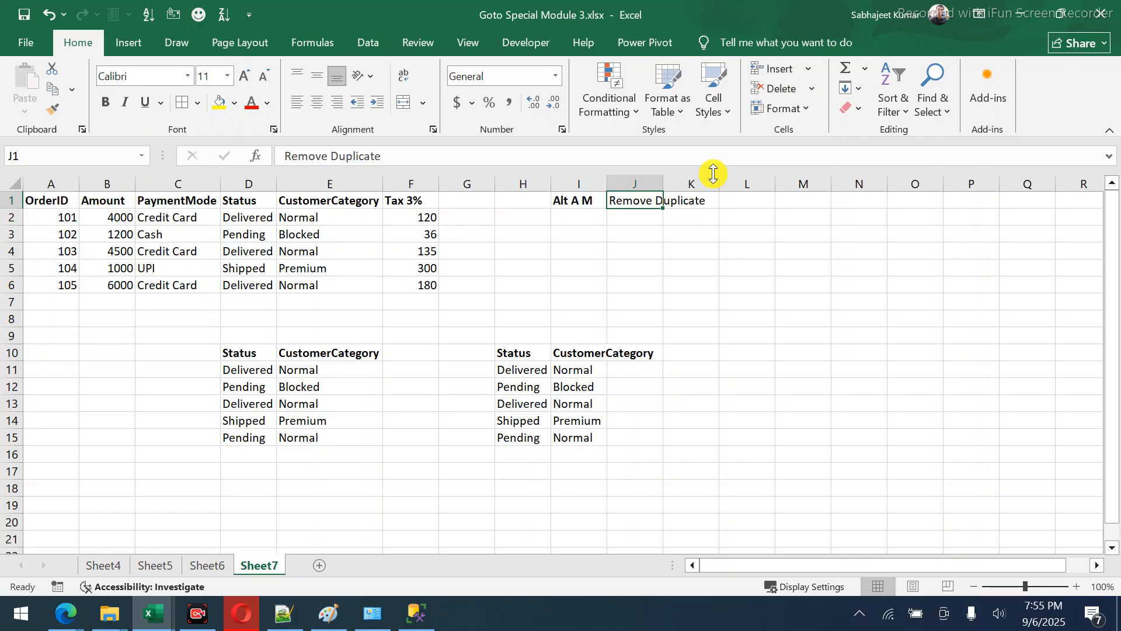
pyautogui.hotkey('ctrl', 'i')
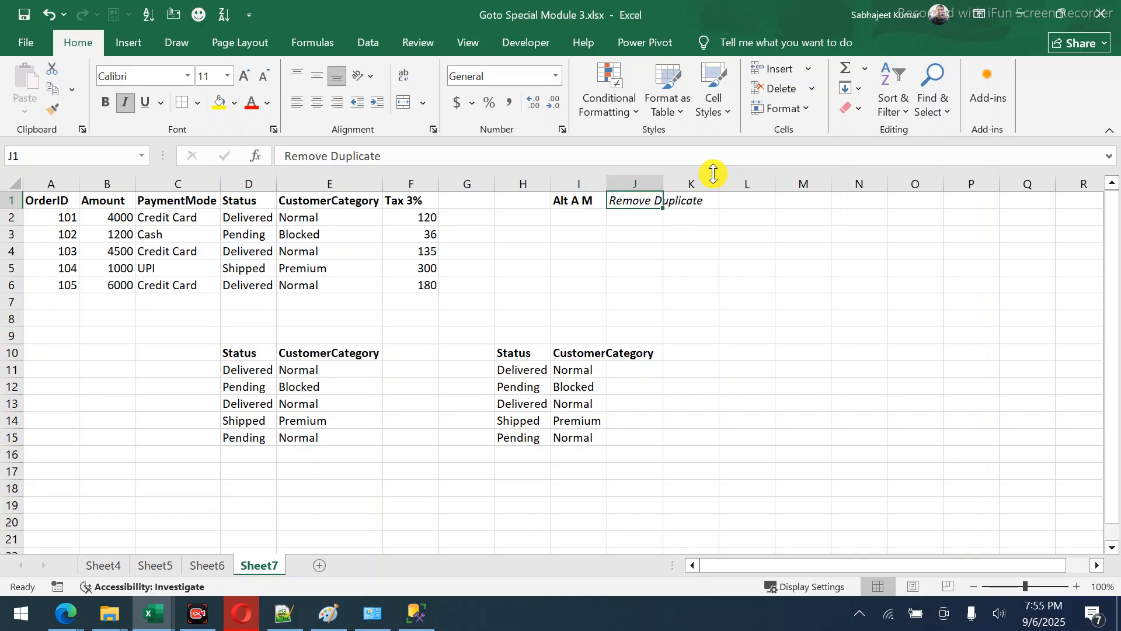